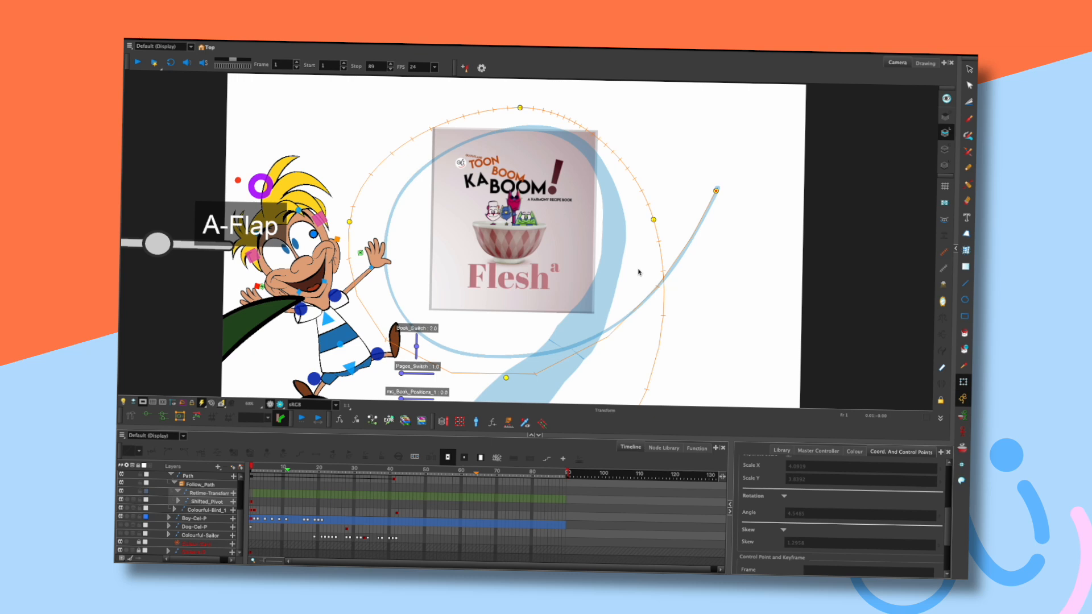
Zoom and recentre the Camera view and enlarge it over the Timeline.
scroll(627, 337, down, 2)
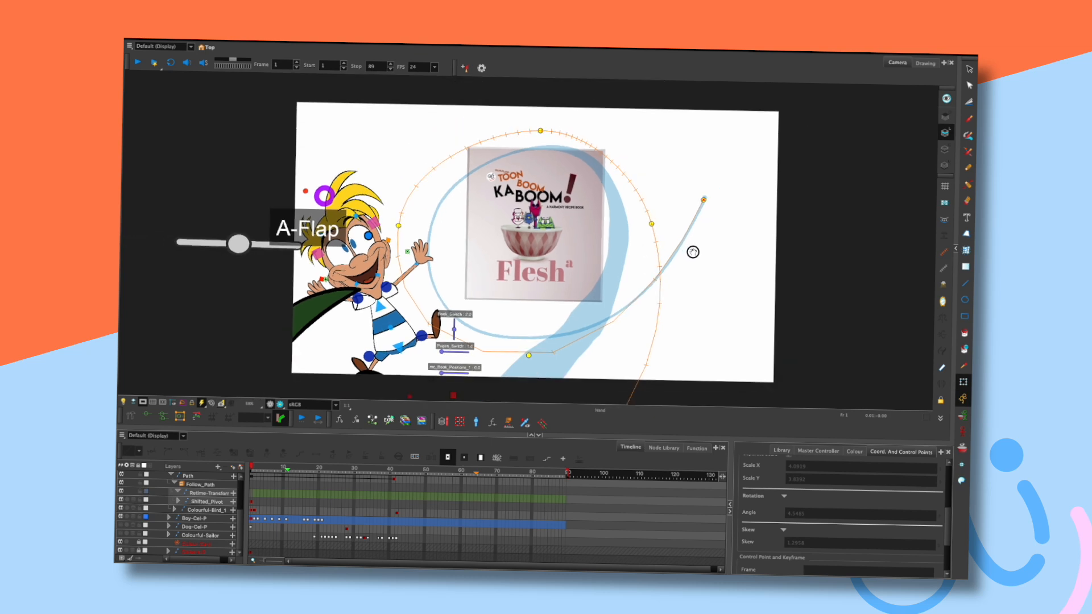
drag(691, 251, 683, 248)
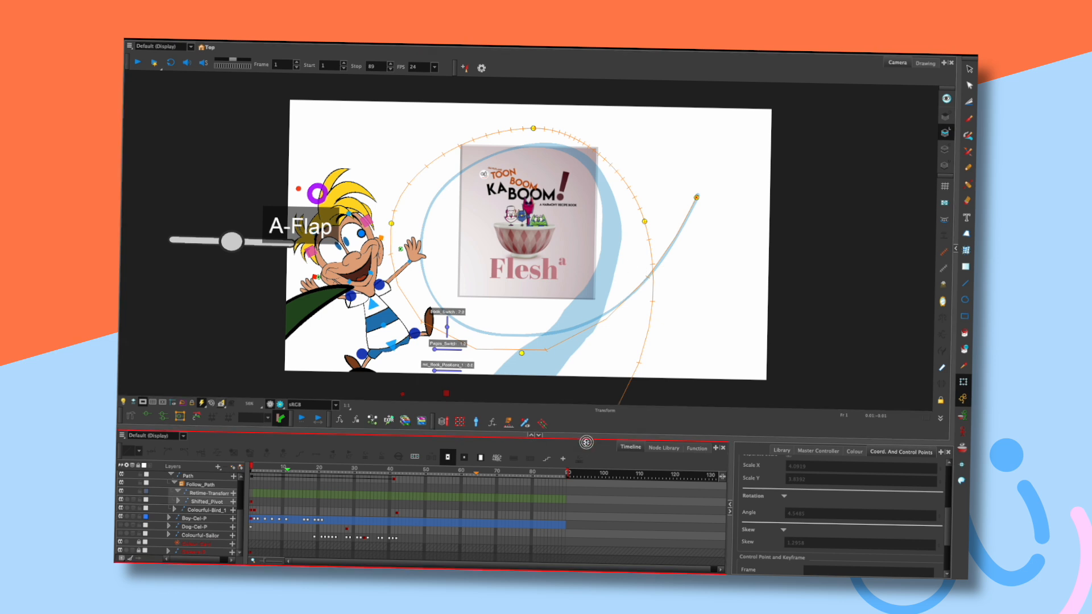
drag(586, 442, 551, 439)
key(period)
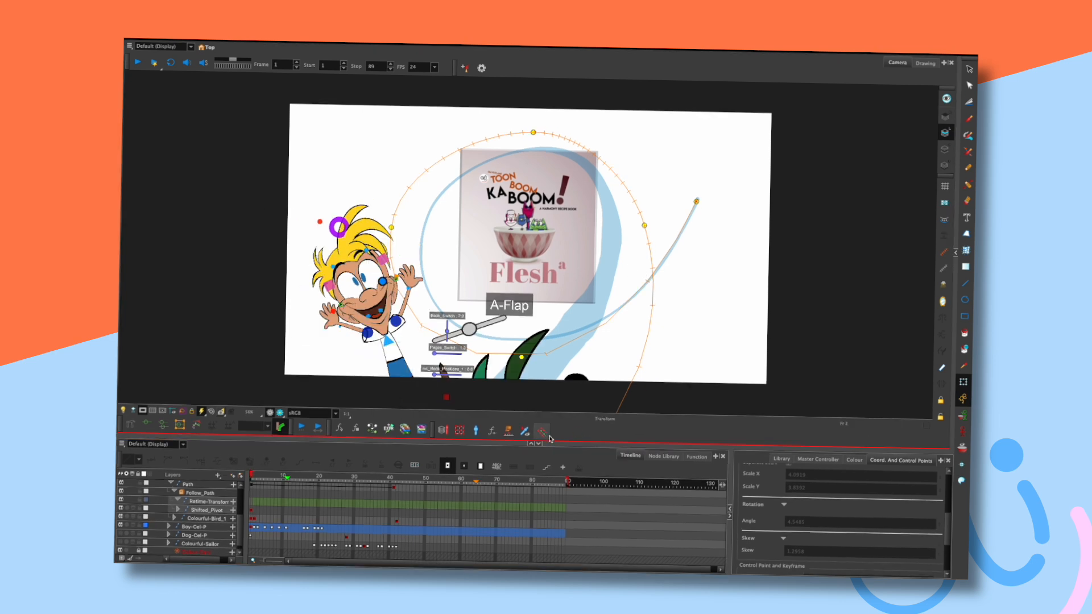
key(comma)
Hide the Boy-Cel-P layer and scrub forward a few frames.
click(239, 526)
mouse_move(239, 527)
mouse_down()
mouse_move(238, 498)
mouse_move(239, 519)
mouse_up()
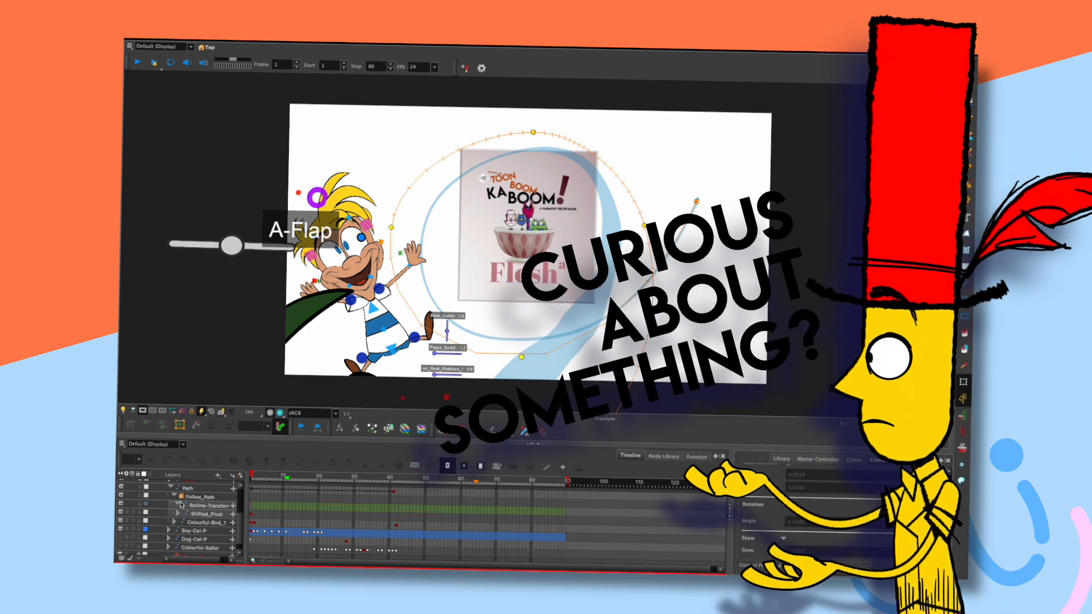
click(121, 529)
drag(252, 473, 331, 462)
Play, stop and replay the bird's path animation, then return to frame 1.
key(Return)
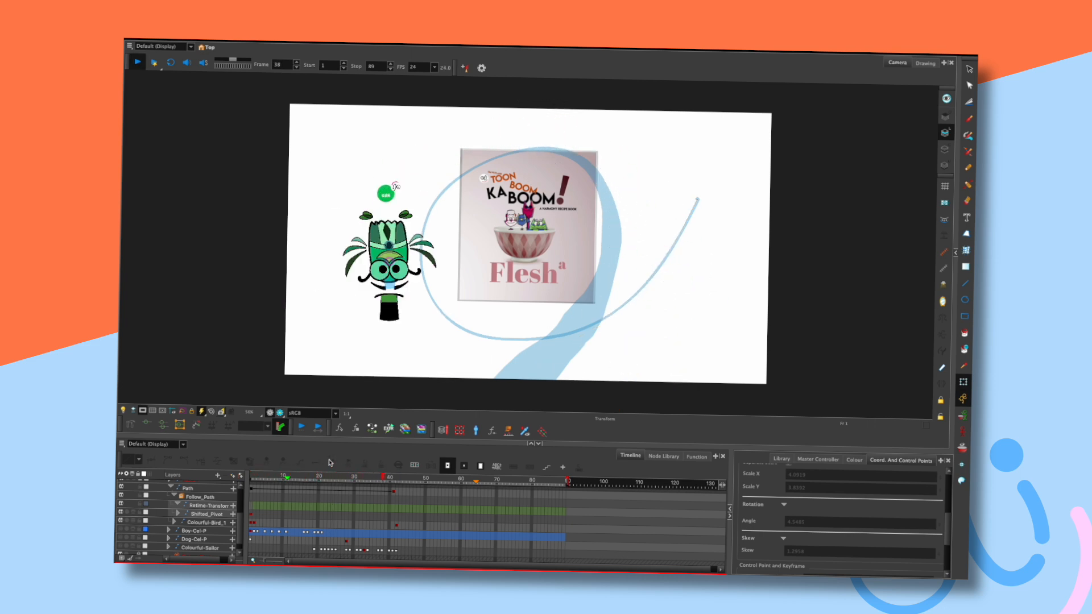
key(Return)
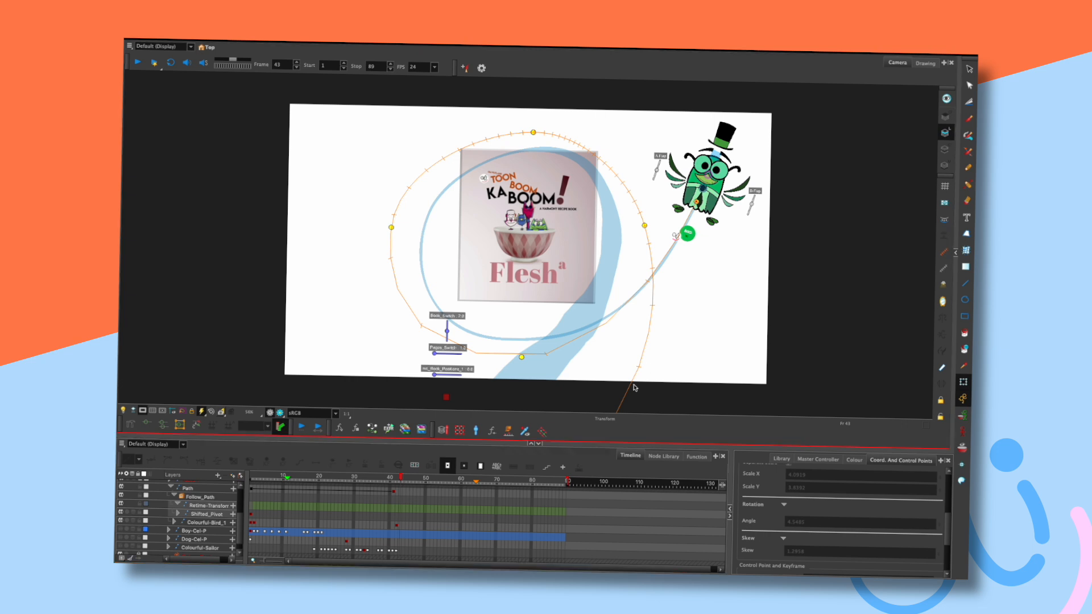
key(Return)
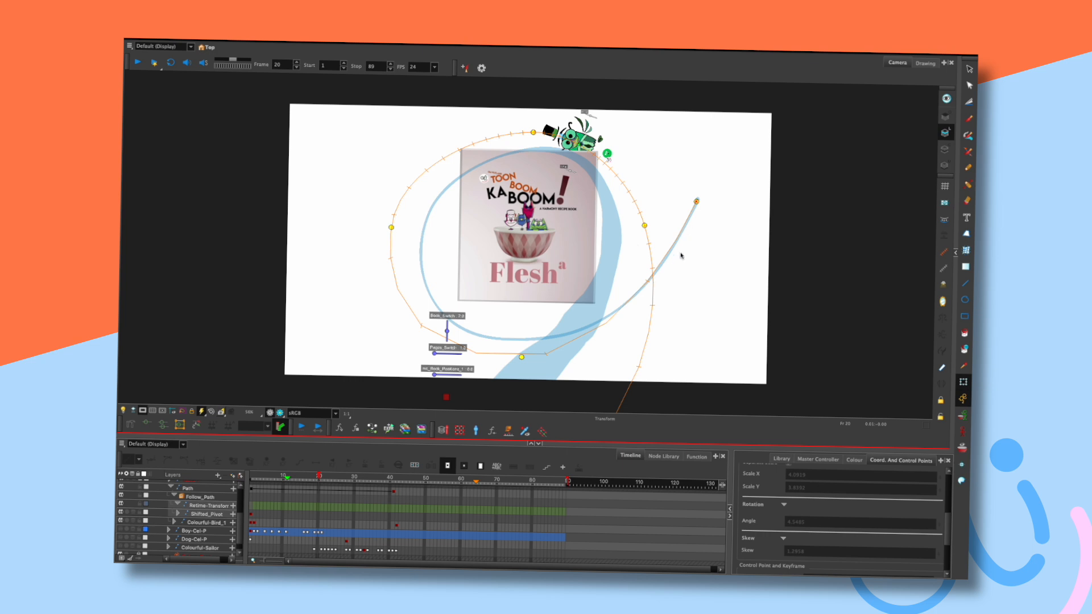
key(shift+comma)
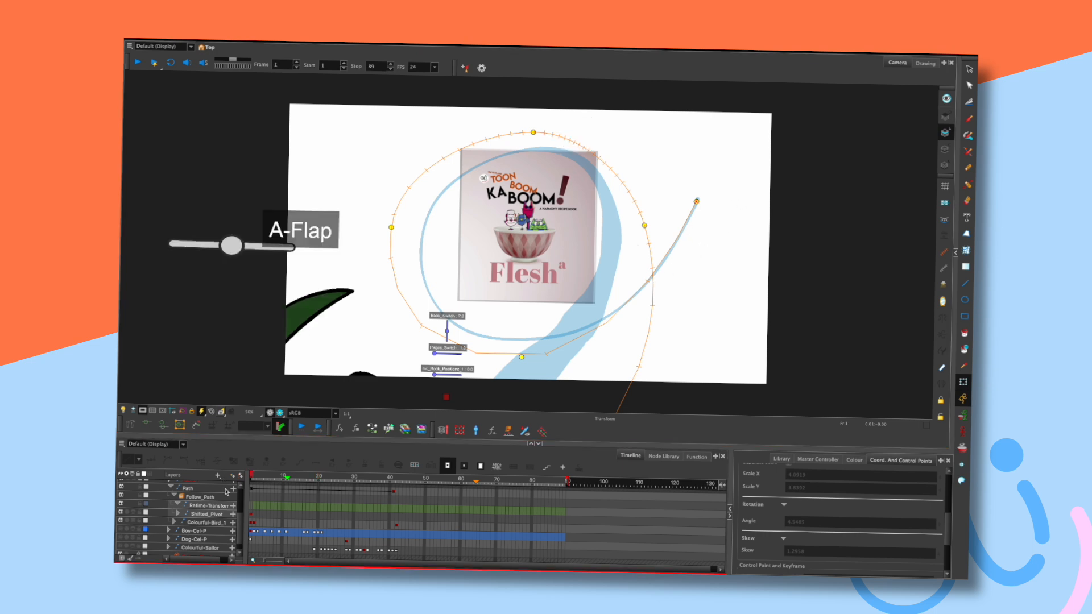
Rename the bird's Path layer to Bird-Path.
click(121, 520)
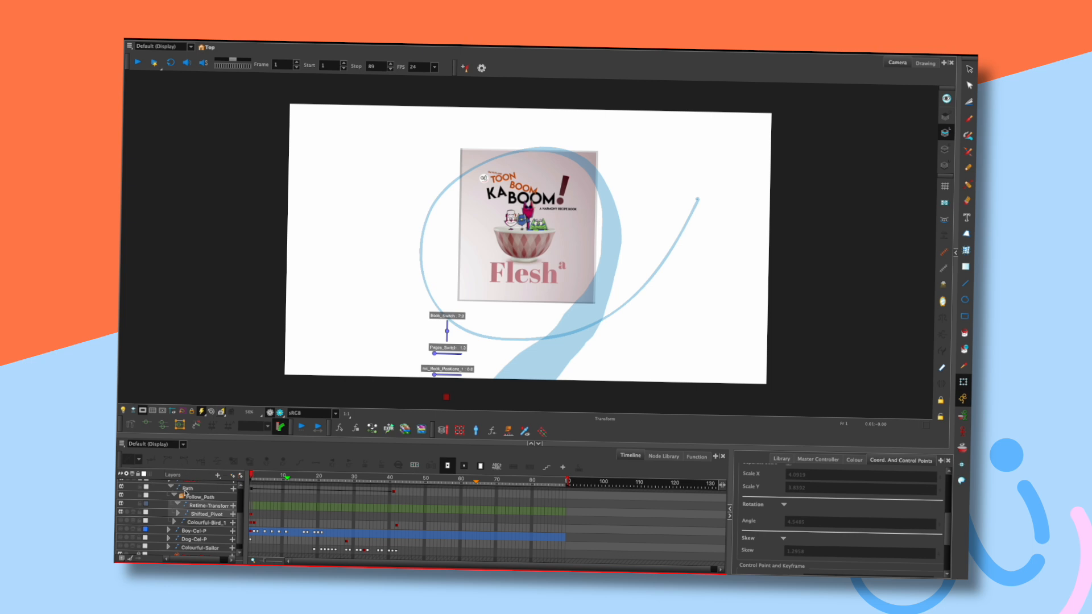
click(122, 521)
click(170, 487)
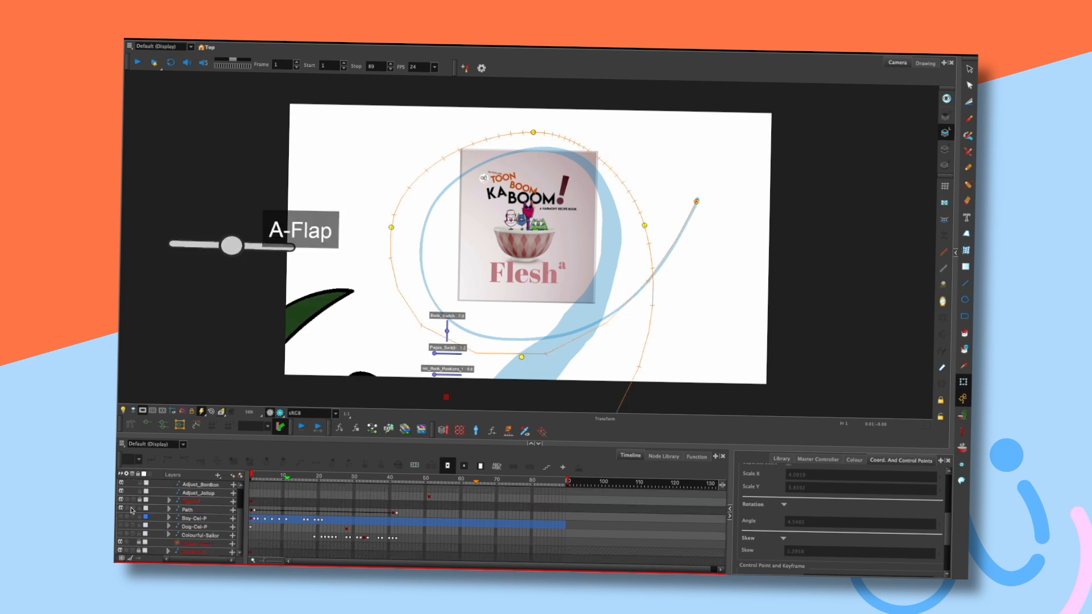
click(186, 510)
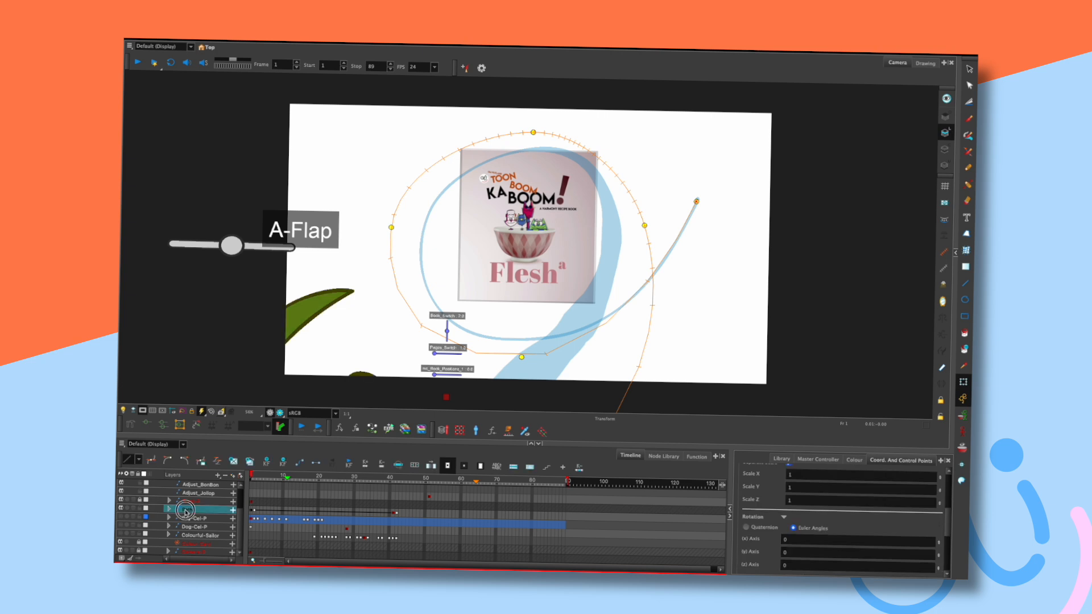
text(Bird)
key(Return)
Re-enable the Boy-Cel-P layer and return to frame 1.
click(265, 475)
mouse_move(265, 475)
mouse_down()
mouse_move(327, 473)
mouse_move(266, 468)
mouse_up()
click(121, 517)
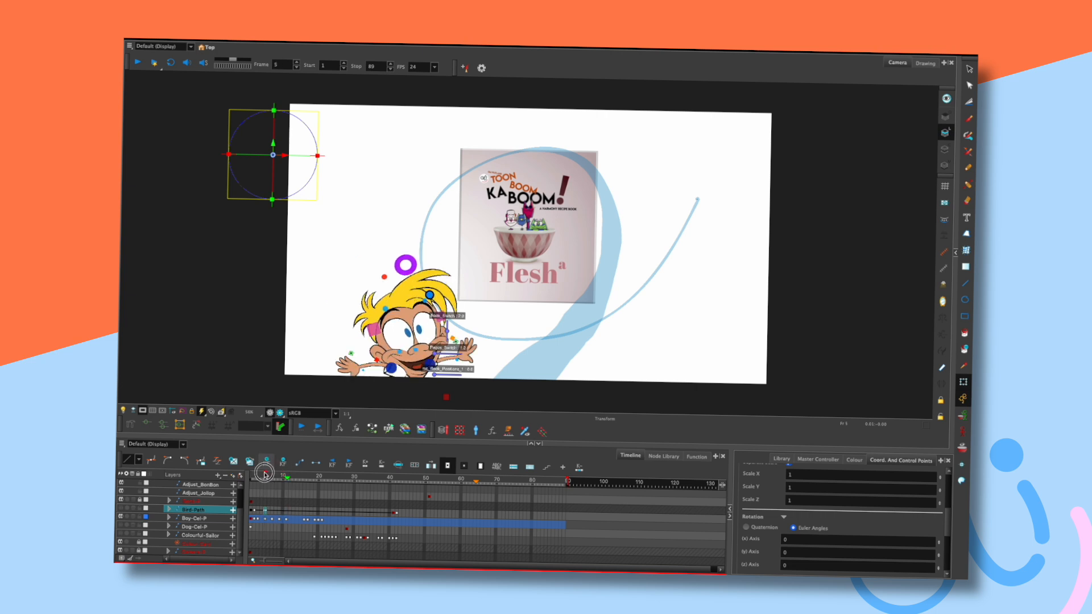
click(251, 474)
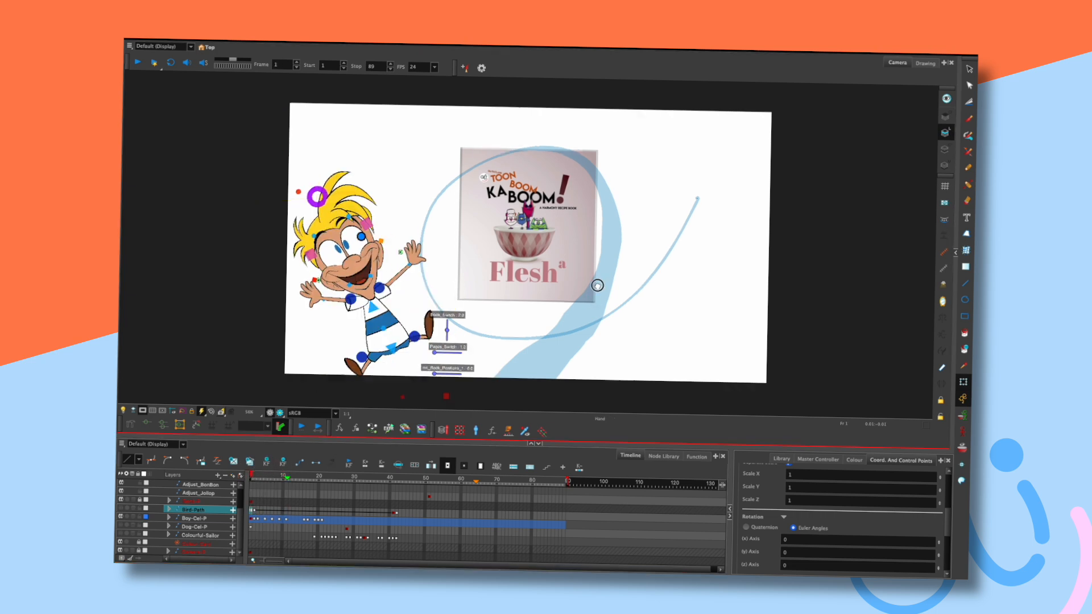
Lock the Book-P cookbook layer and clear the selection.
drag(597, 285, 607, 242)
click(455, 375)
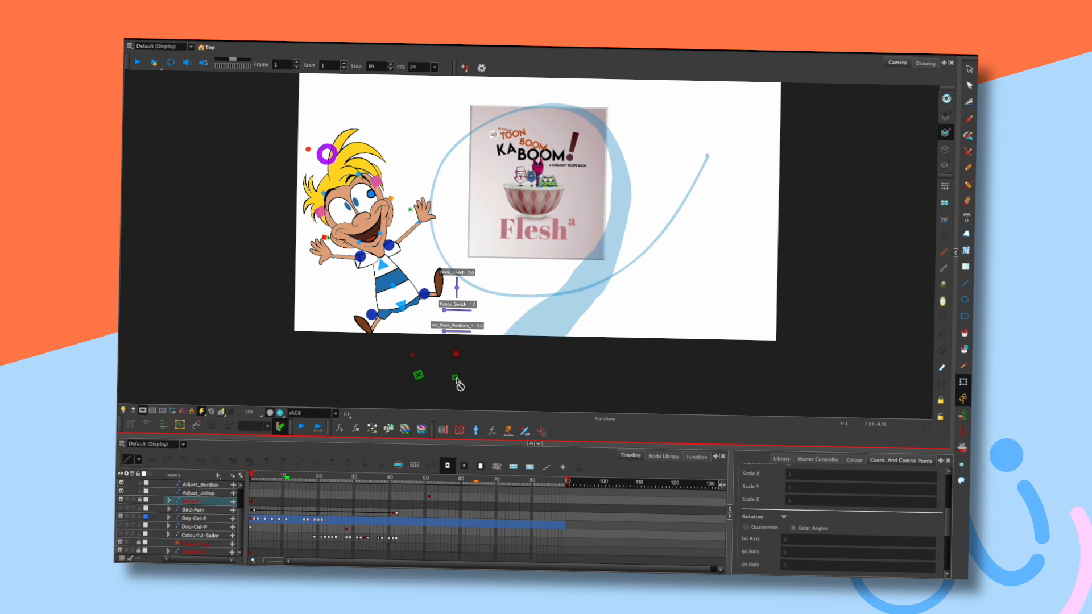
click(962, 381)
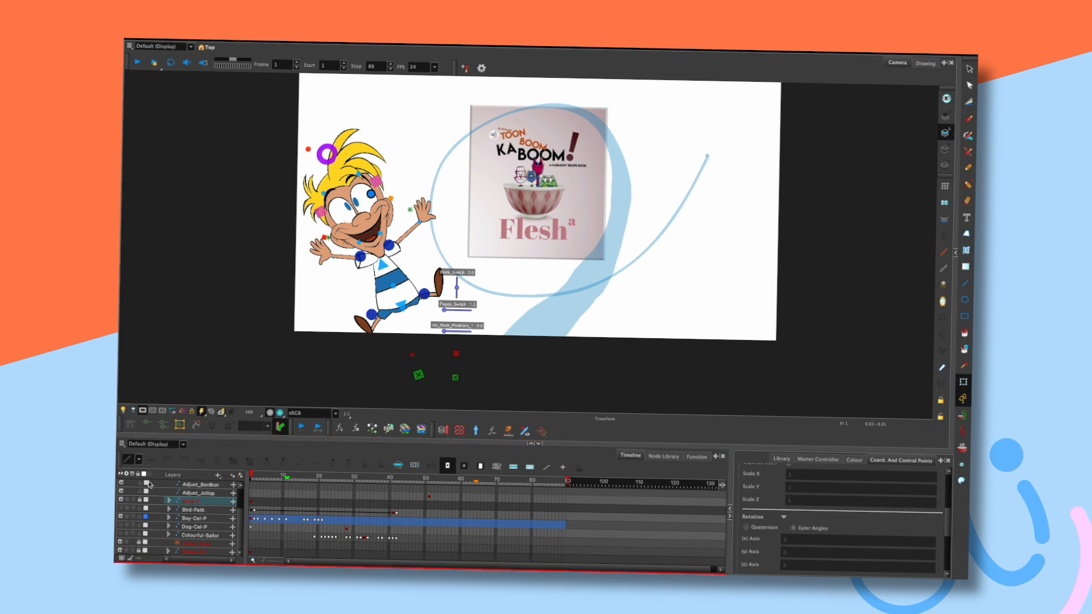
click(458, 377)
click(456, 378)
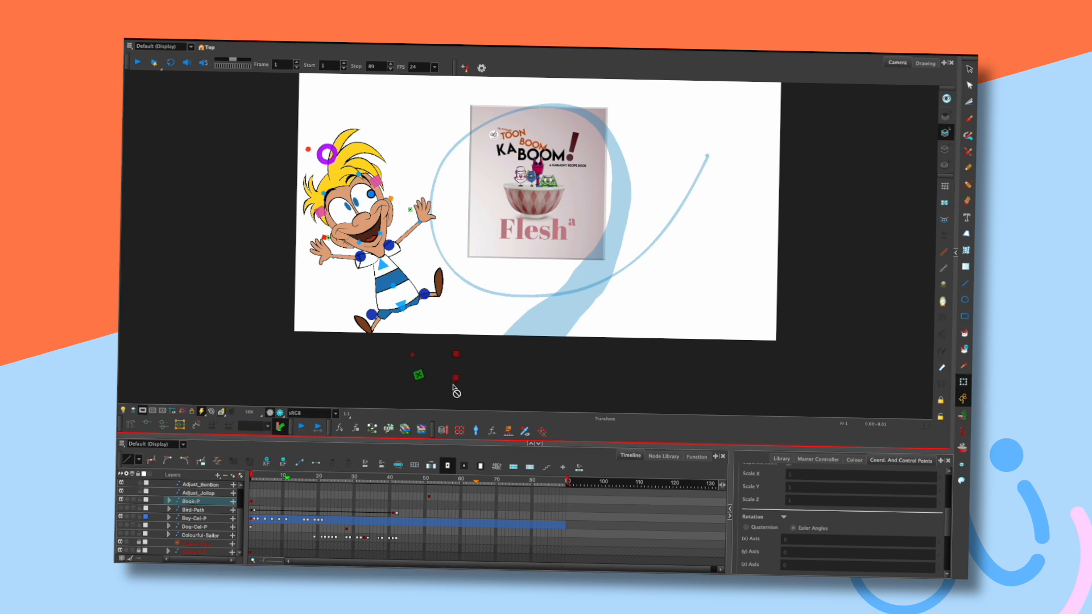
click(140, 501)
click(659, 289)
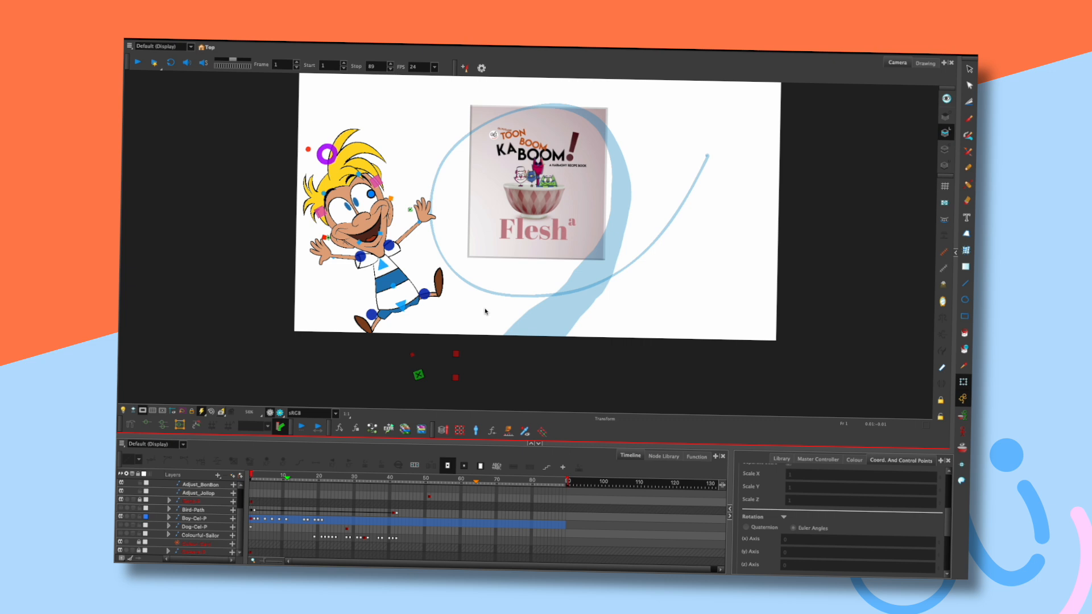
key(period)
key(period)
key(period)
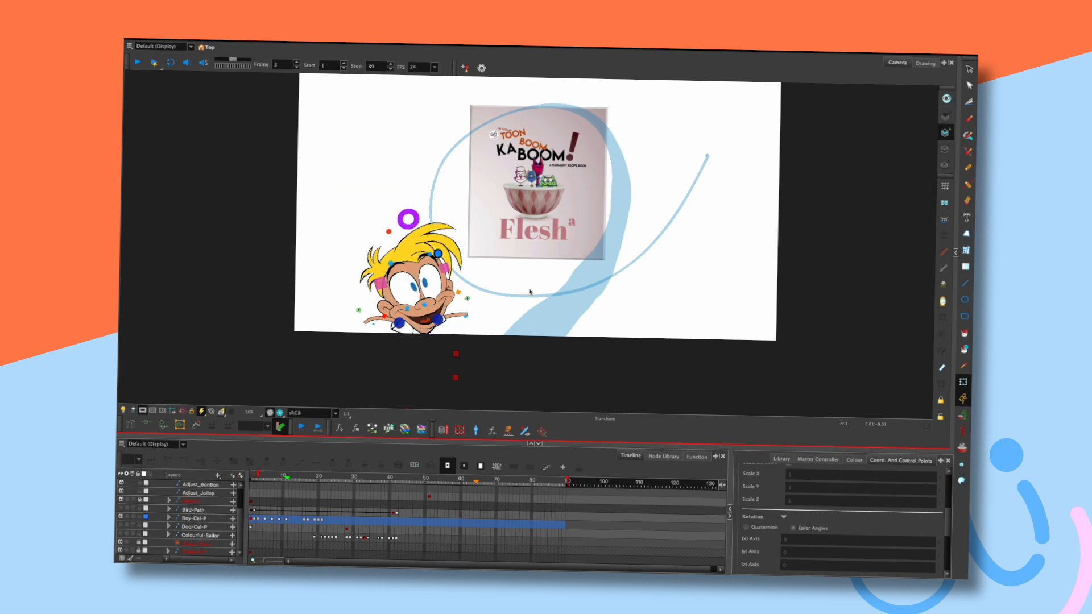
key(comma)
key(comma)
key(period)
click(466, 299)
key(comma)
key(period)
key(comma)
key(period)
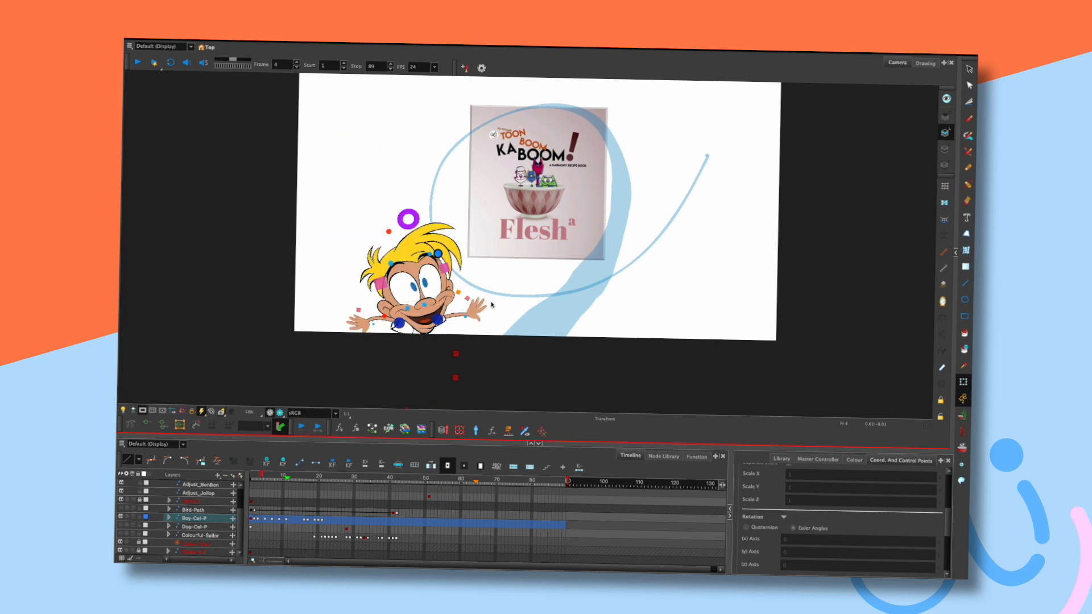
key(comma)
key(comma)
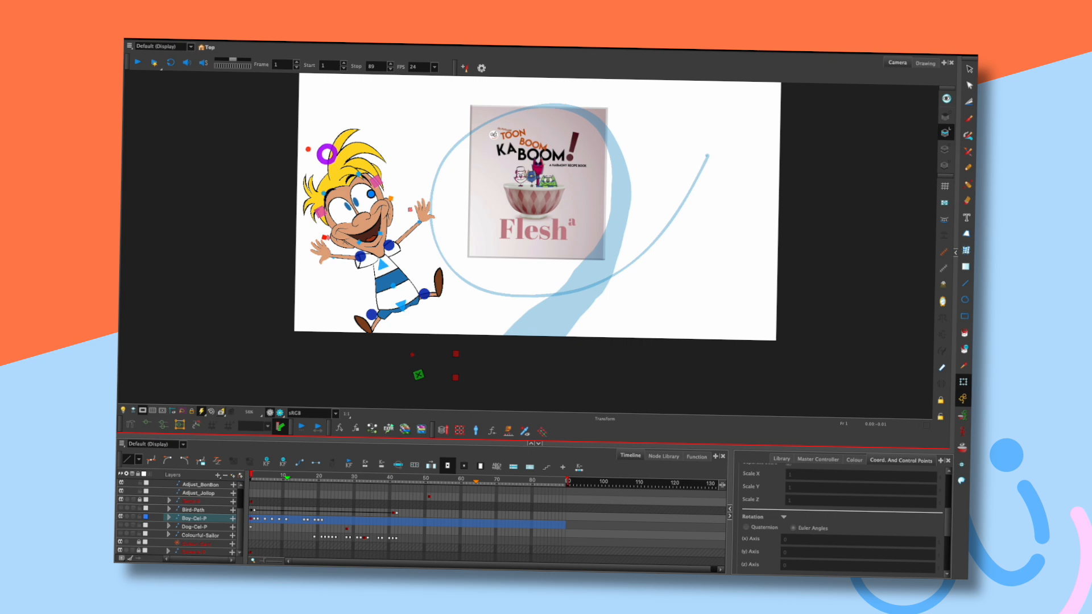
key(Return)
key(Return)
key(shift+comma)
scroll(648, 297, up, 1)
scroll(707, 272, up, 1)
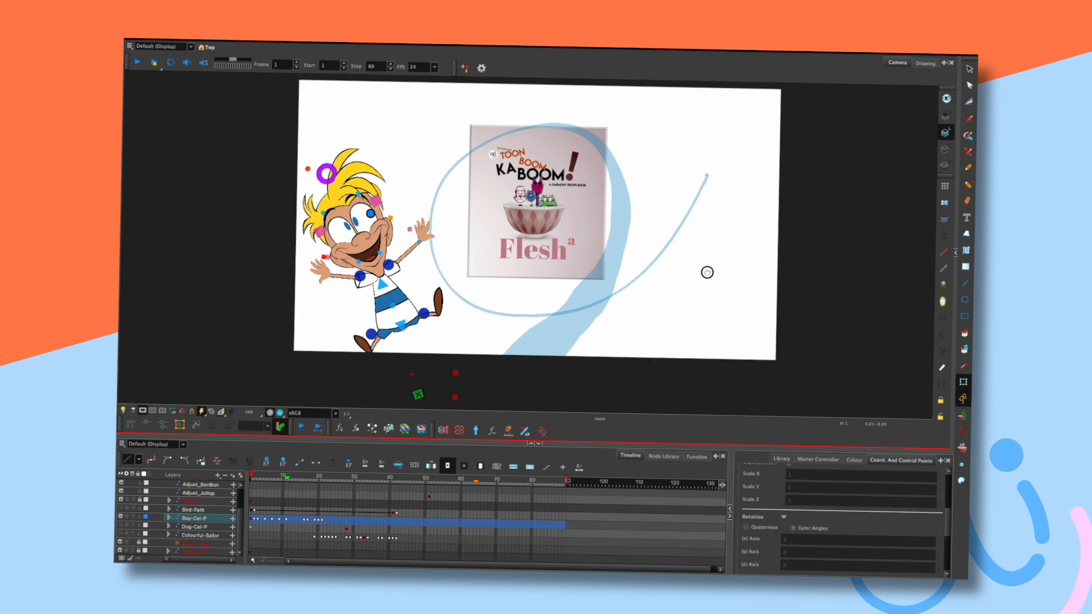
scroll(707, 272, up, 1)
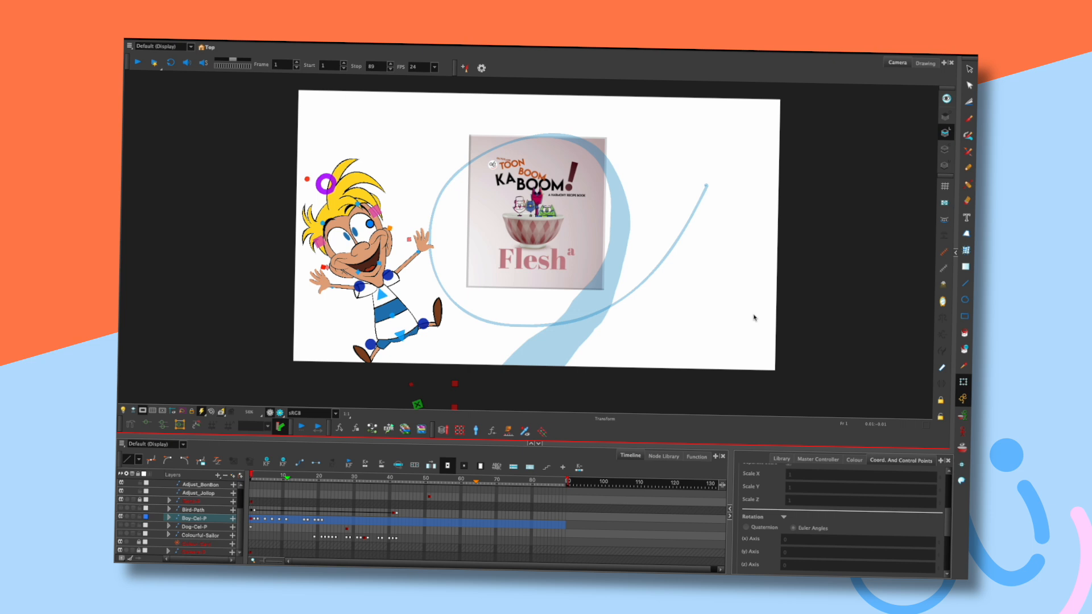
drag(262, 476, 250, 474)
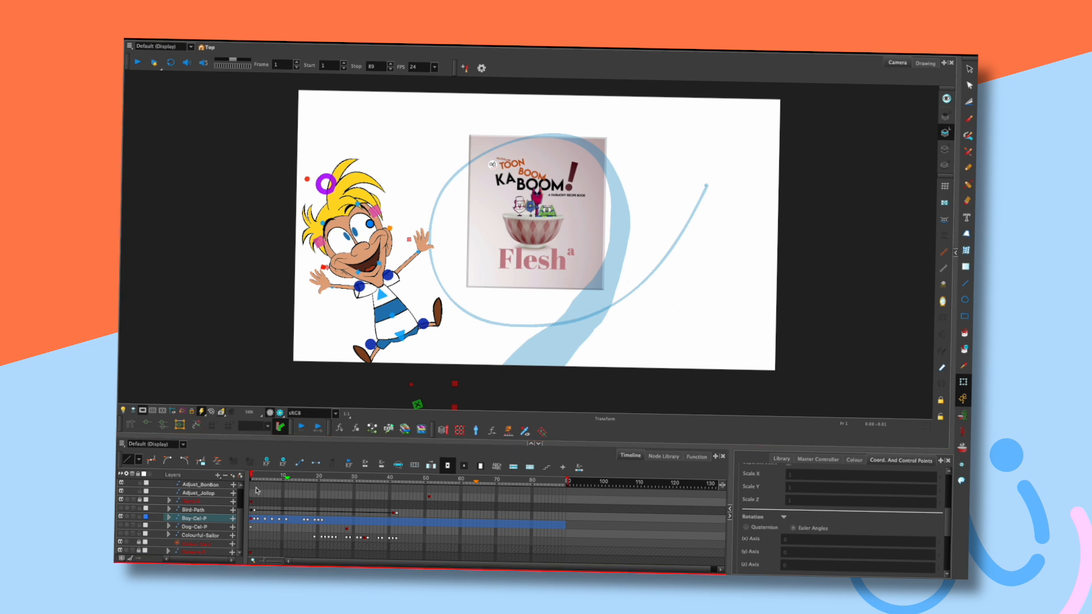
key(period)
key(period)
key(period)
key(Return)
key(Return)
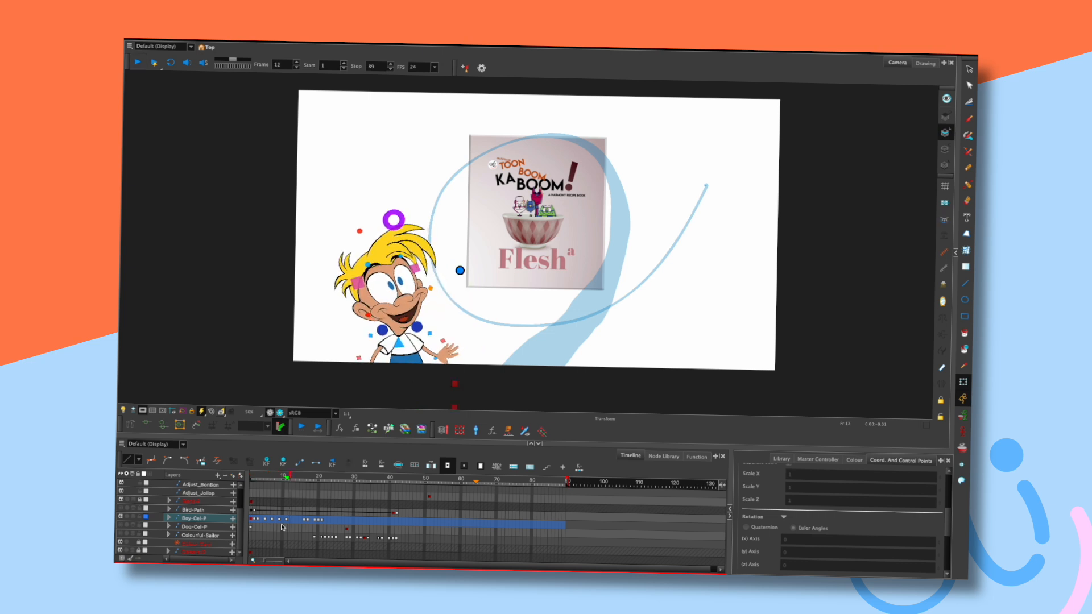
key(period)
key(period)
key(period)
key(period)
key(period)
key(period)
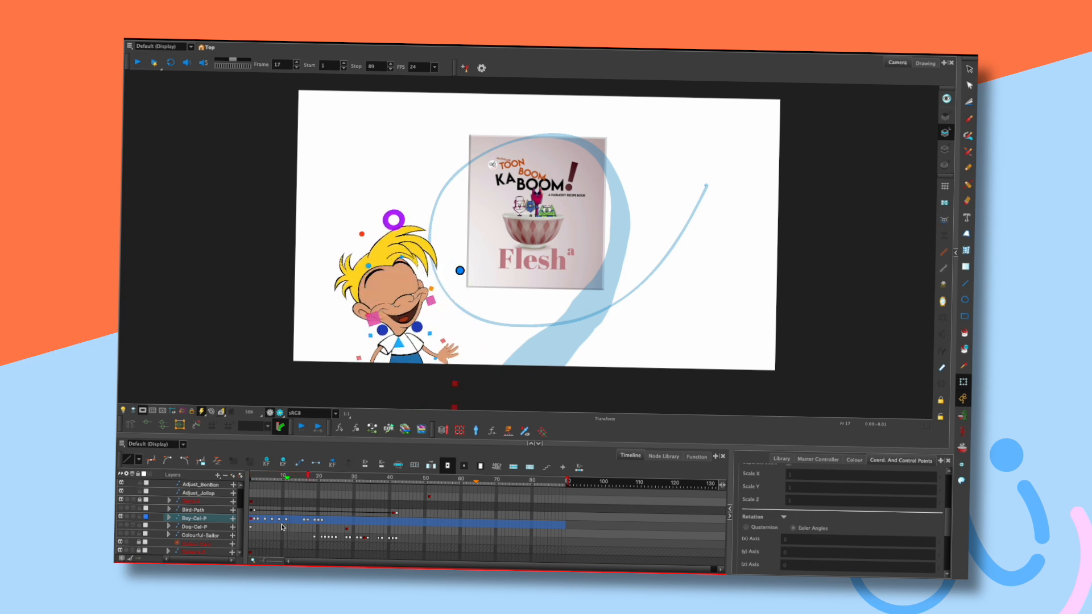
key(shift+comma)
key(Return)
key(Return)
key(shift+comma)
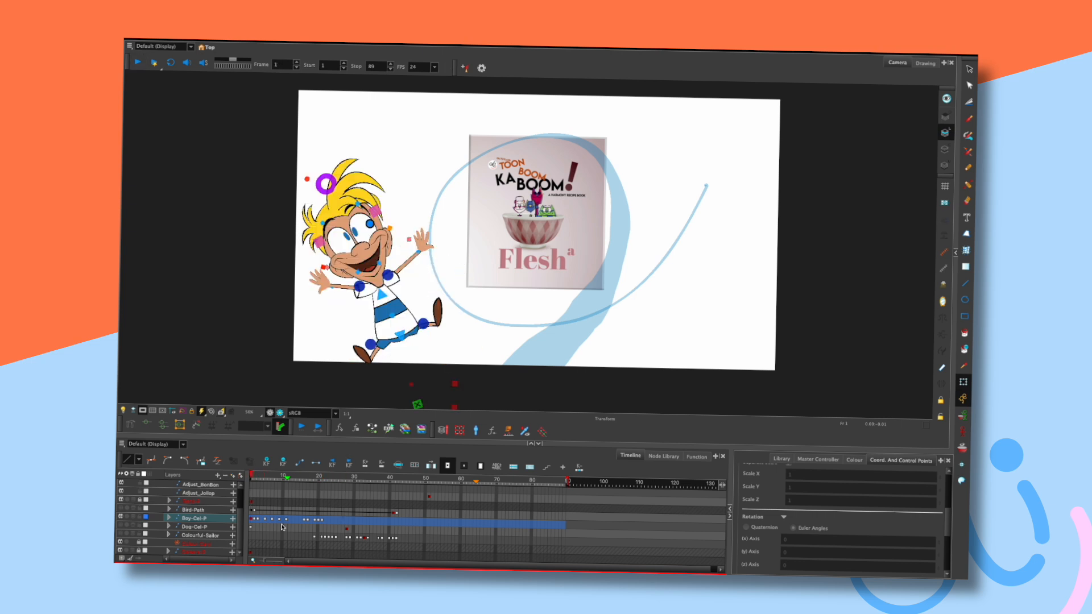
key(period)
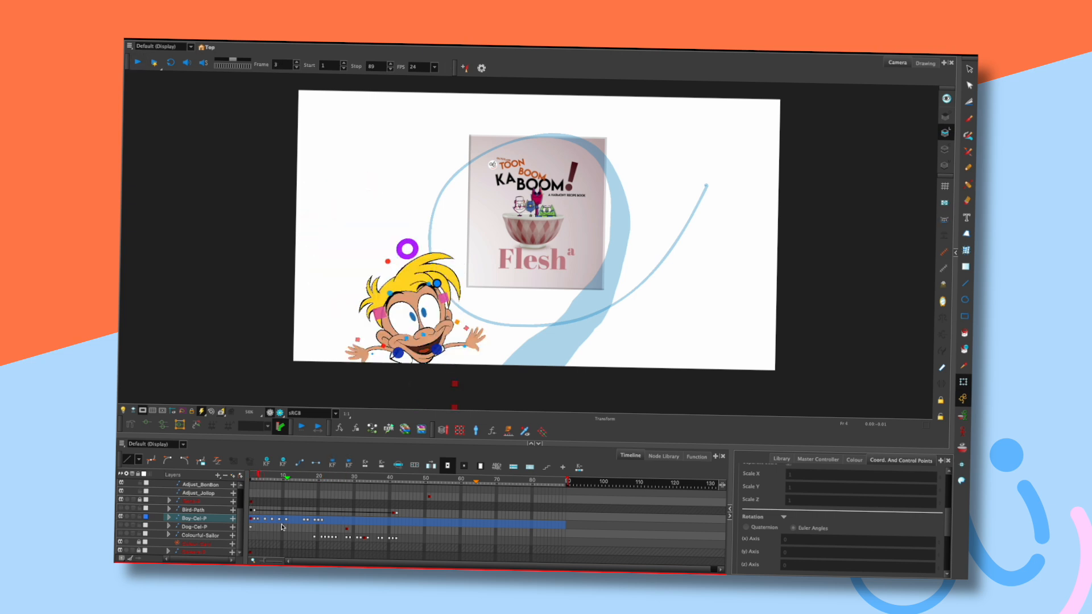
key(shift+comma)
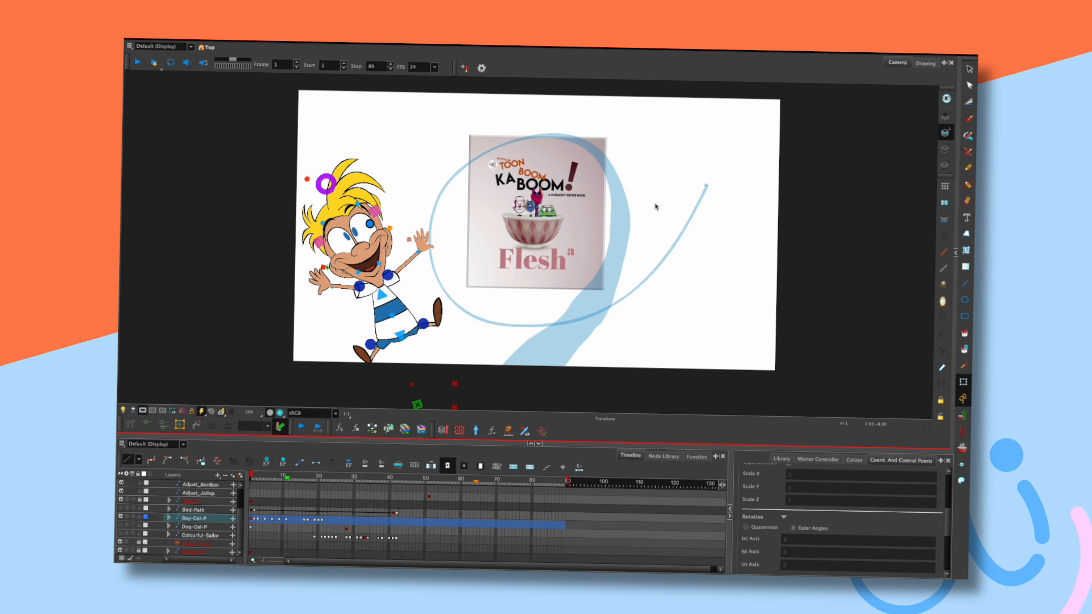
Shift the boy's Boy-Cel-P cells to start later and check his new start frame.
drag(262, 520, 322, 522)
drag(252, 521, 283, 524)
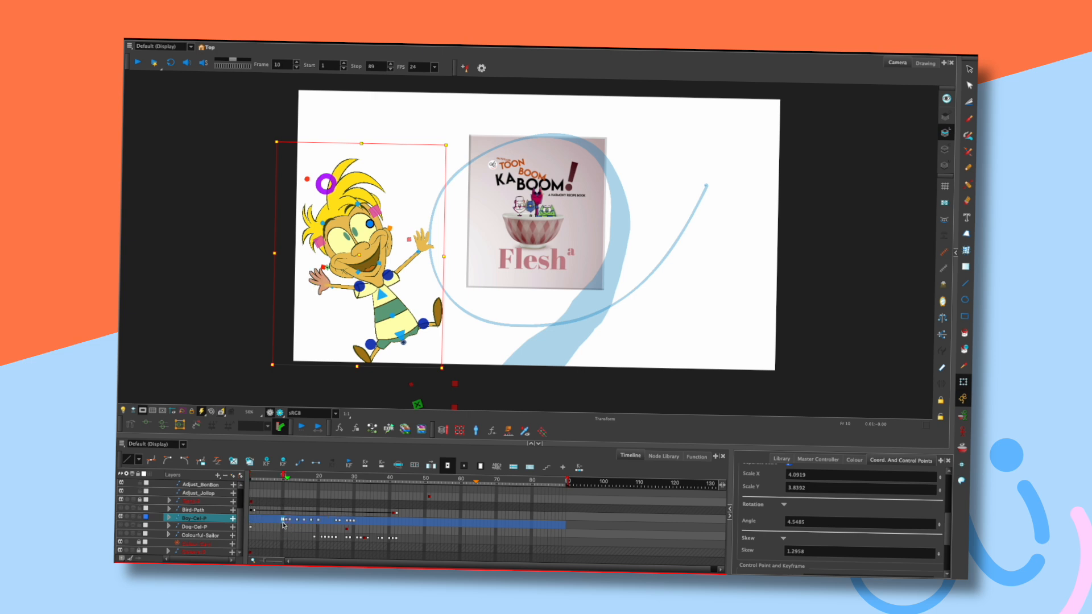
drag(265, 476, 280, 477)
click(284, 521)
click(251, 520)
mouse_move(254, 482)
mouse_down()
mouse_move(312, 476)
mouse_move(250, 472)
mouse_up()
click(274, 476)
Select the Boy-Cel-P cell at frame 3 and preview frames 1 to 3.
key(space)
drag(502, 320, 529, 282)
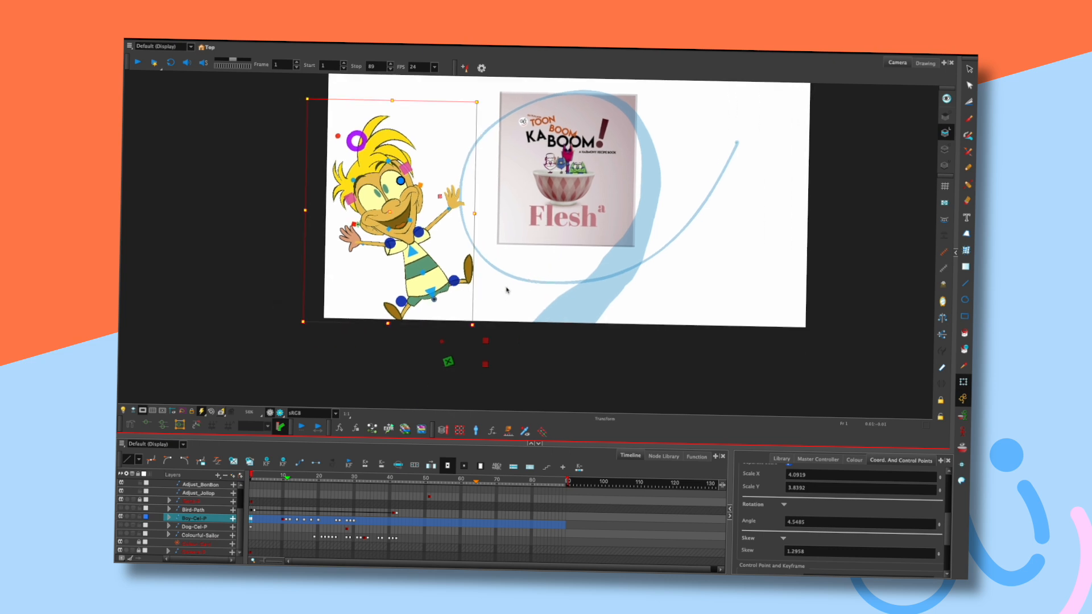
click(498, 293)
click(358, 226)
mouse_move(256, 474)
mouse_down()
mouse_move(295, 471)
mouse_move(251, 472)
mouse_up()
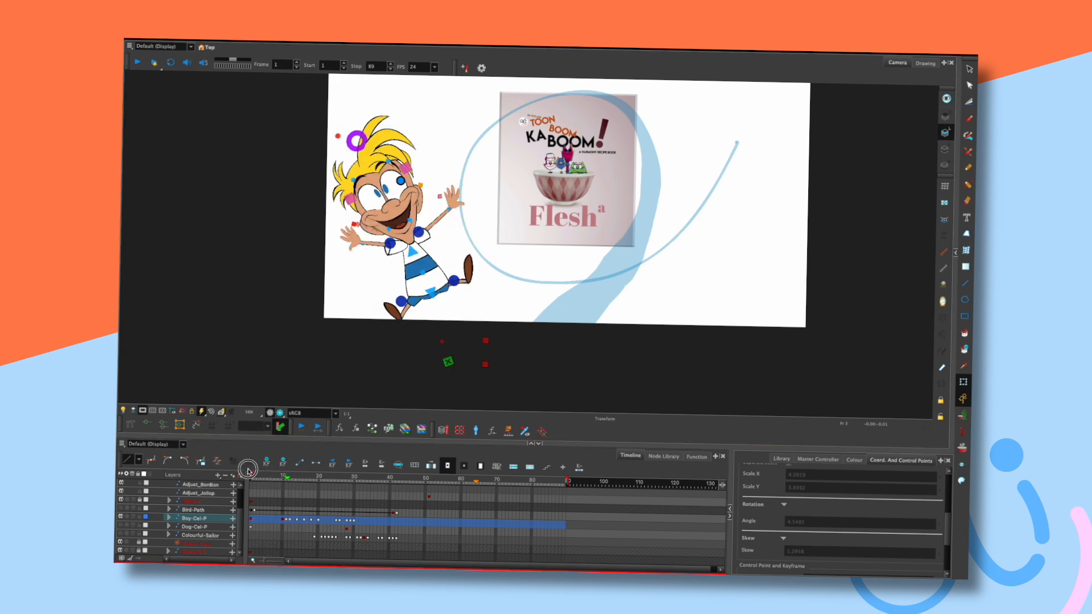
drag(486, 225, 506, 245)
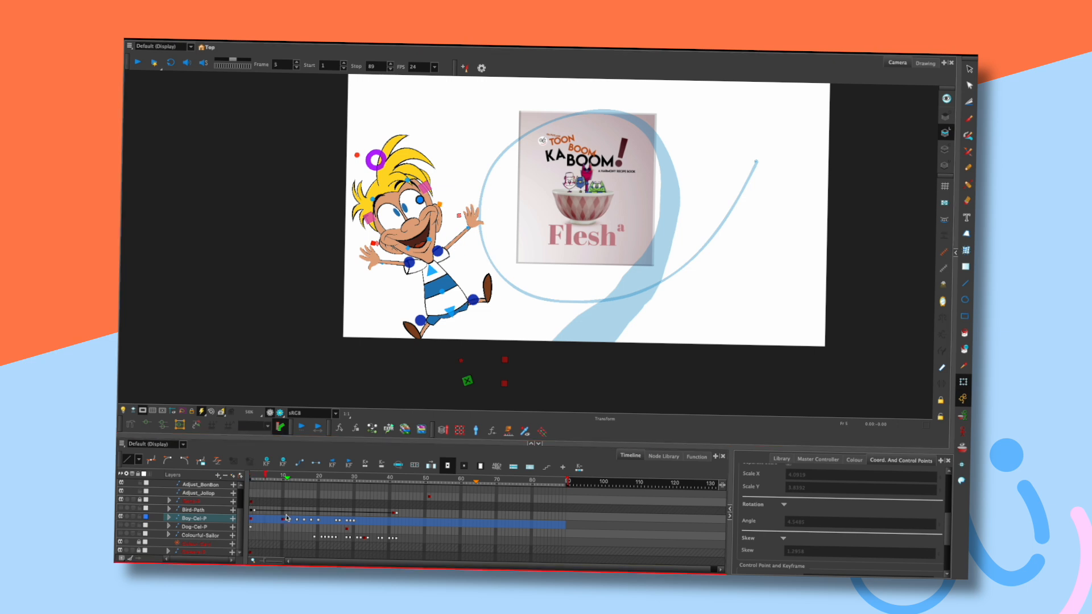
key(comma)
key(comma)
click(254, 519)
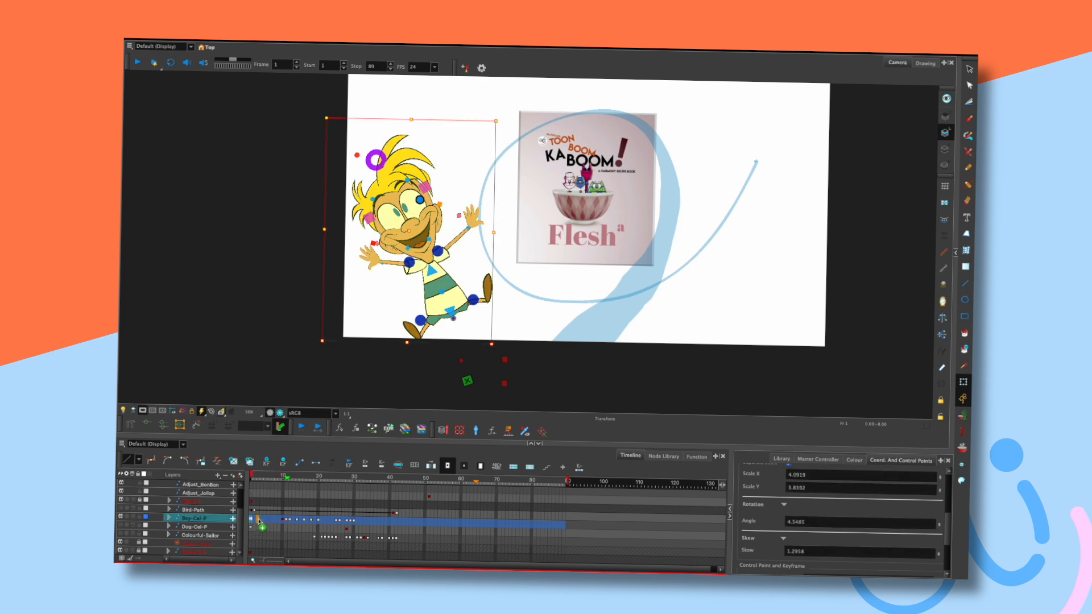
drag(254, 475, 258, 475)
Turn off Camera Mask and enable Preserve Proportions on the Colourful-Boy-G OGL-Controller.
drag(518, 297, 567, 311)
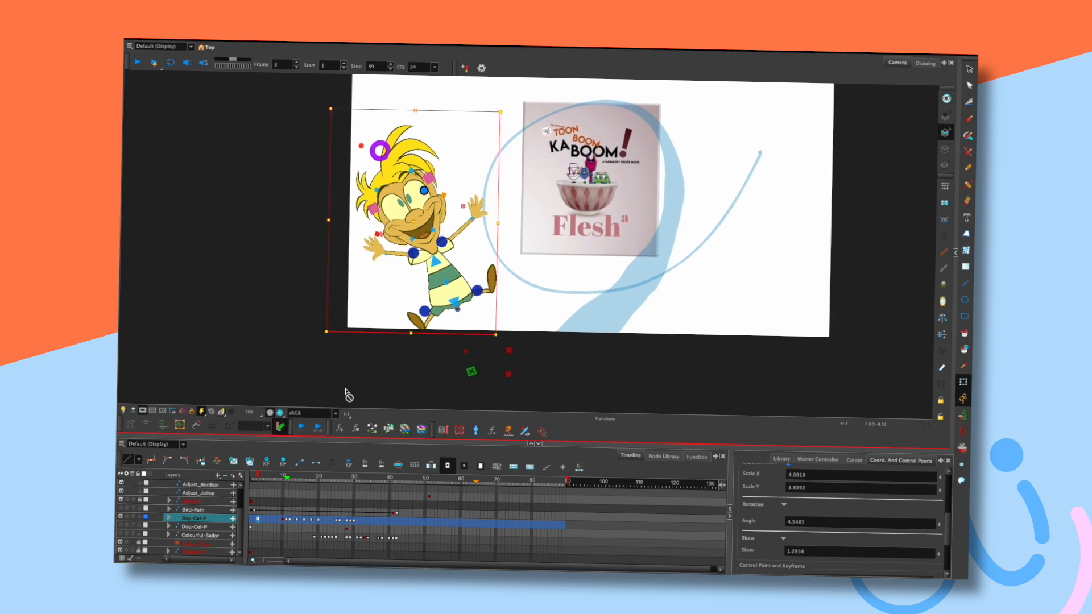
click(146, 412)
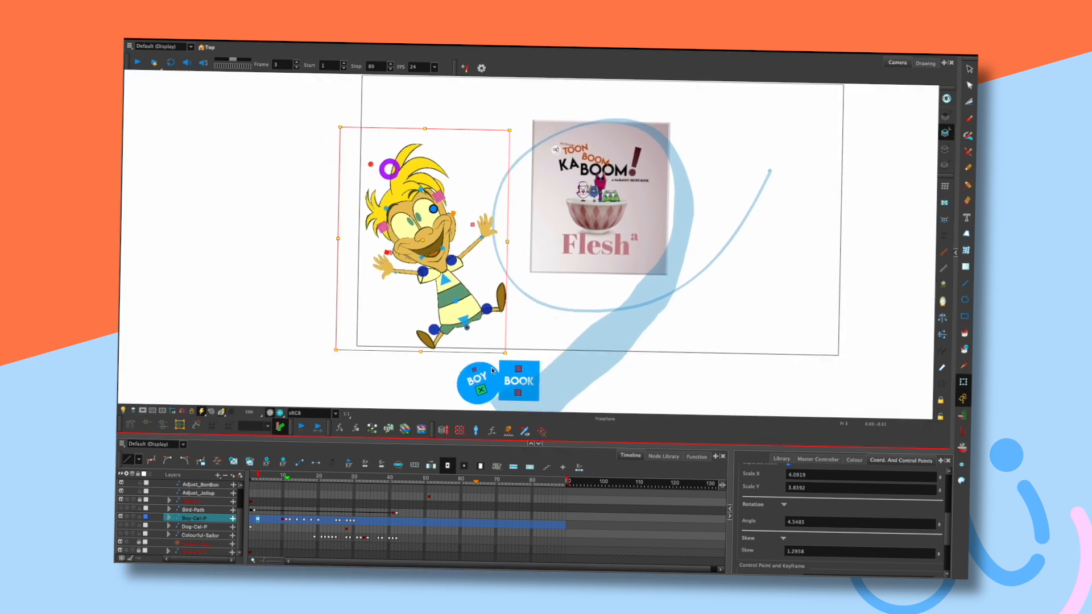
click(492, 376)
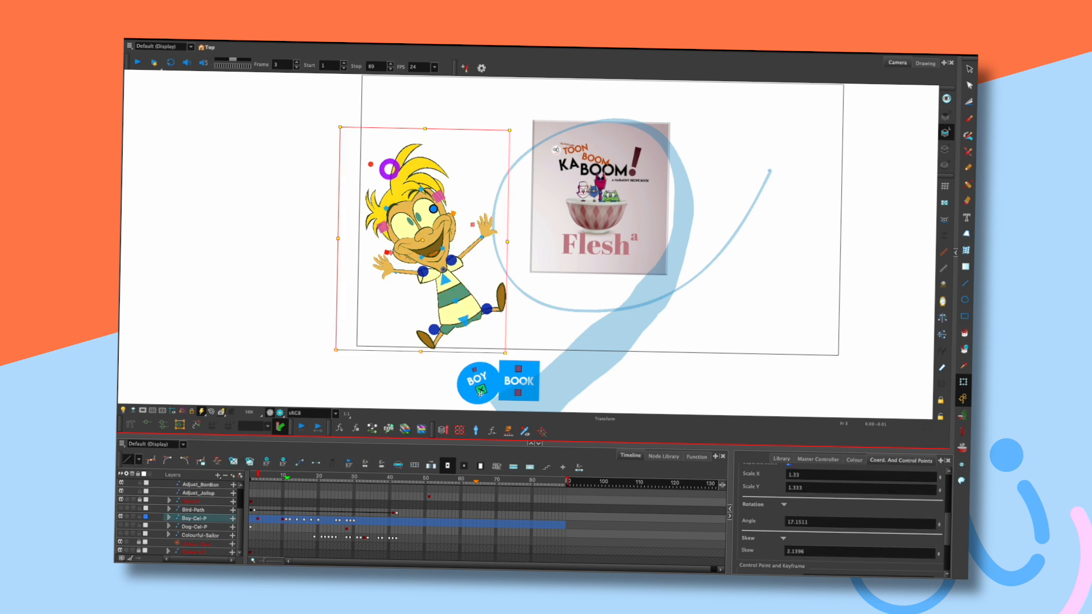
click(955, 251)
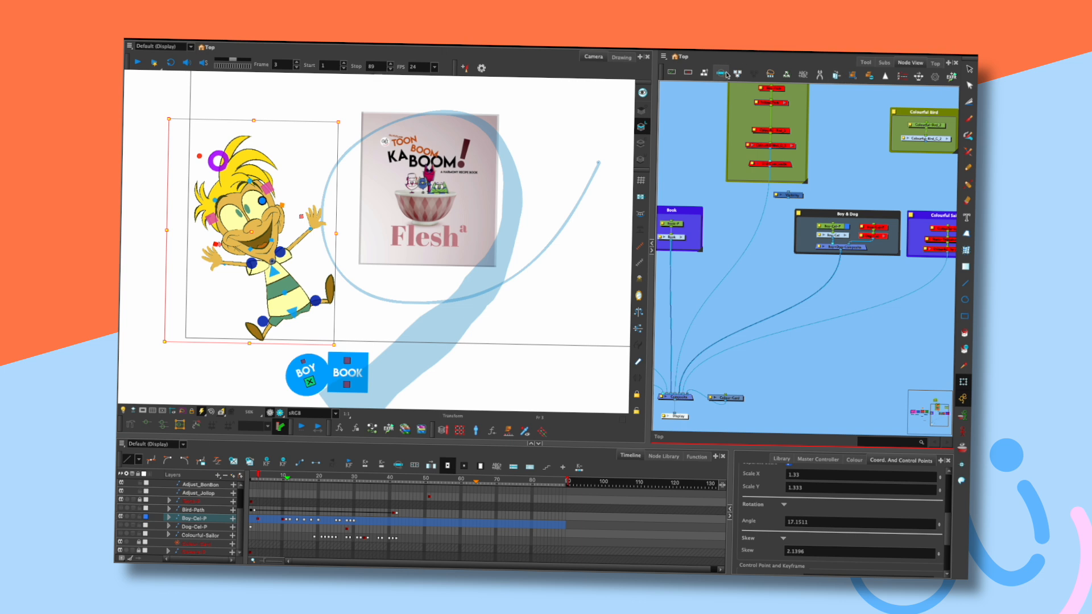
click(845, 236)
click(832, 289)
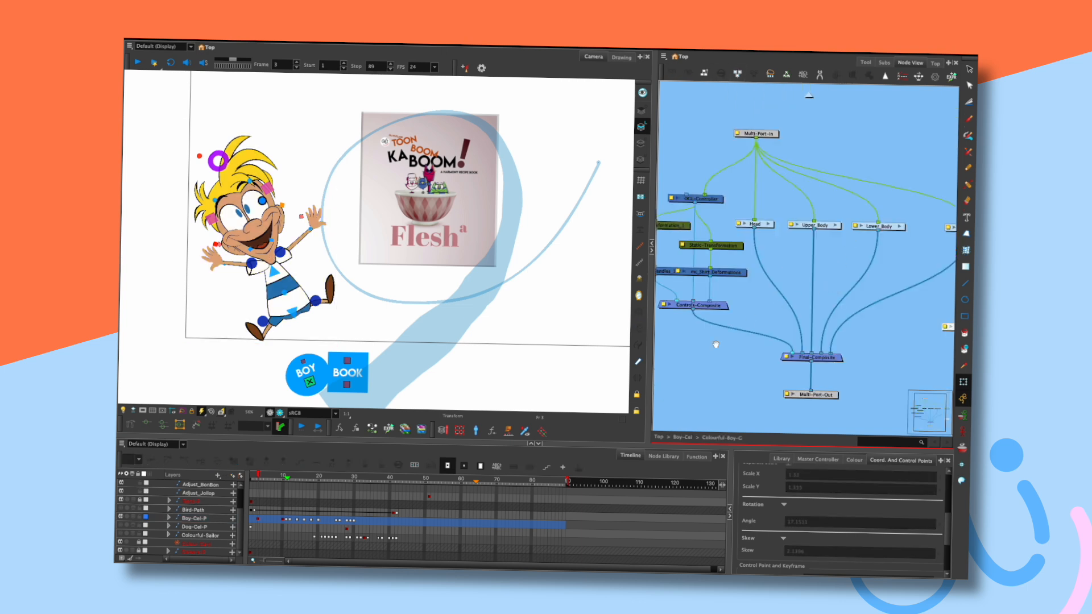
drag(714, 343, 867, 270)
drag(818, 211, 795, 211)
drag(814, 164, 792, 165)
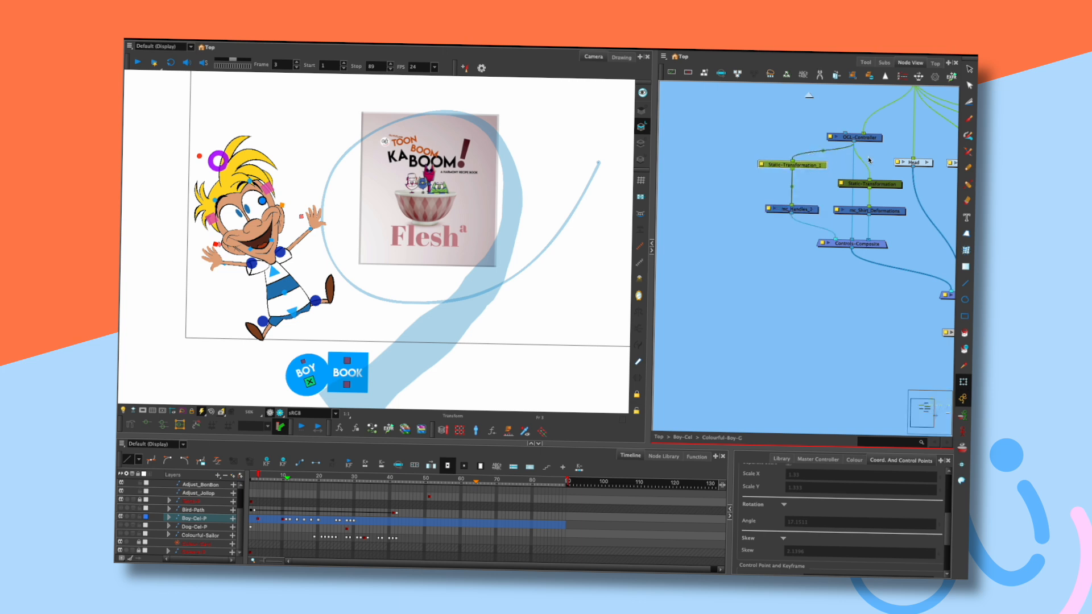
double_click(840, 137)
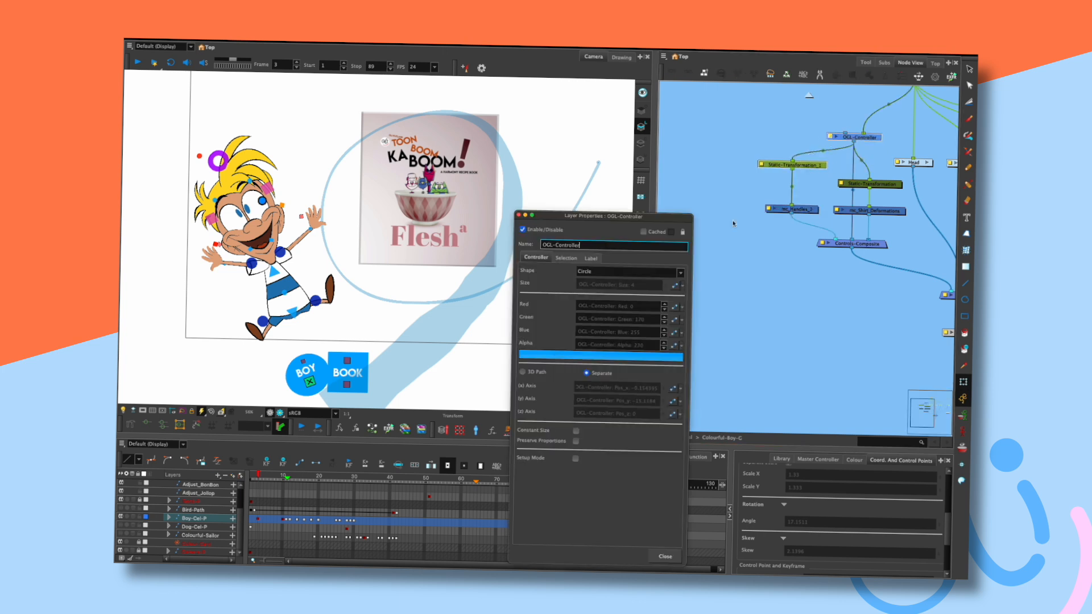
click(575, 441)
click(664, 555)
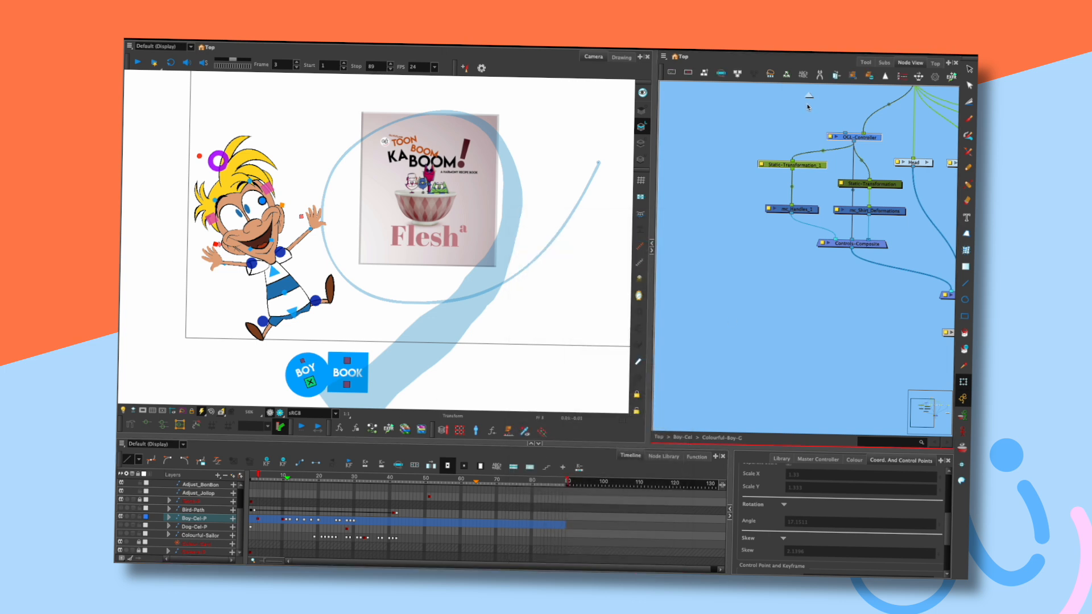
Drag the boy up-left outside the camera frame, tilting him about 37°.
click(652, 250)
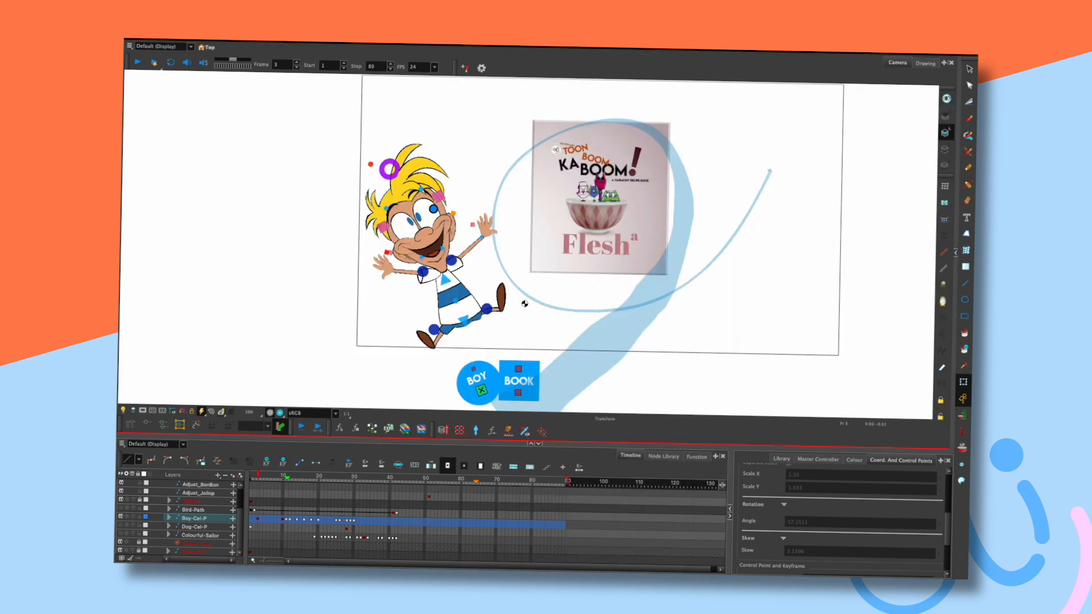
drag(525, 315, 583, 282)
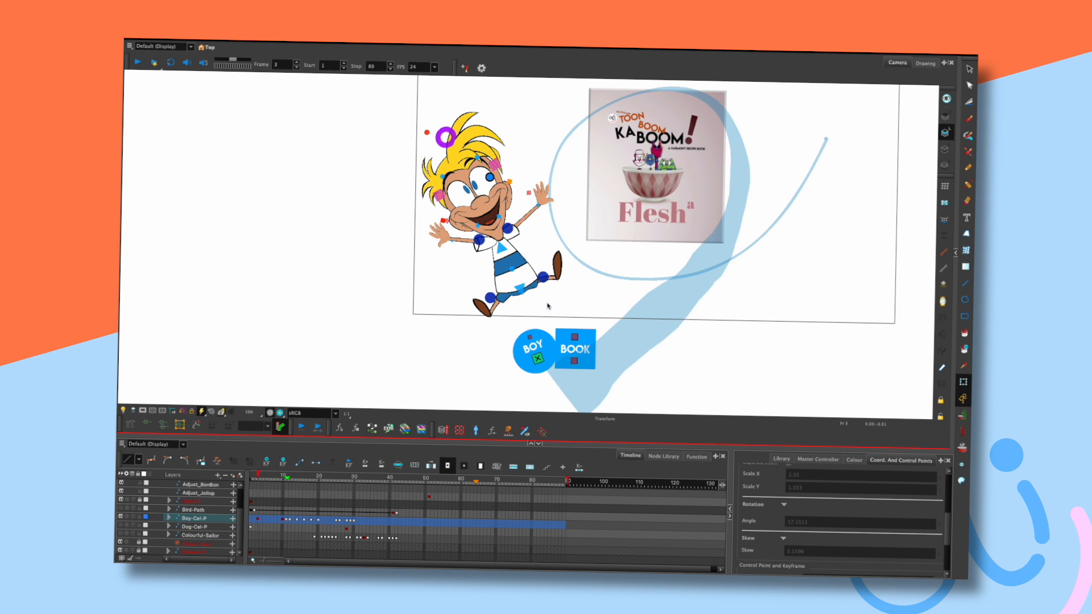
drag(548, 347, 459, 251)
drag(536, 256, 574, 342)
drag(501, 340, 466, 295)
Turn Camera Mask on and pose the boy down-right and tilted clockwise on frame 4, refining frame 3.
drag(590, 316, 556, 272)
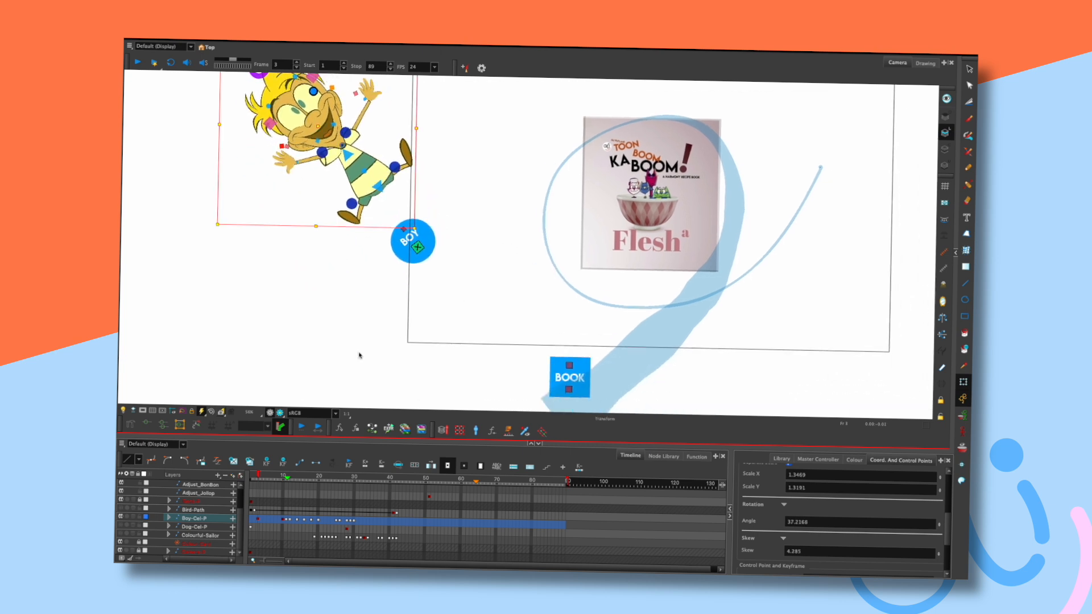
click(143, 410)
key(period)
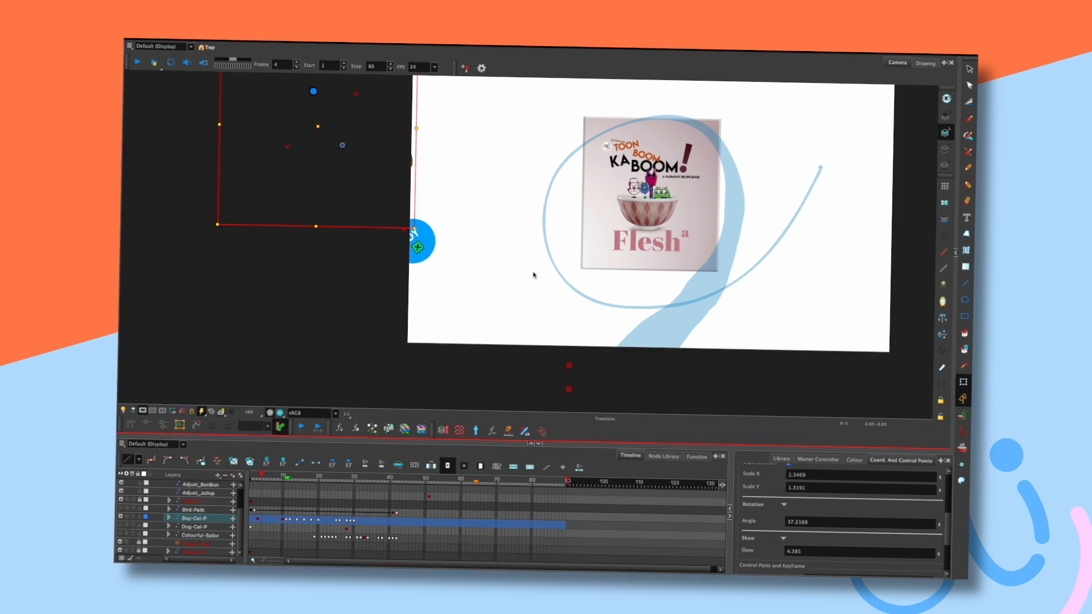
drag(430, 241, 471, 280)
key(comma)
key(period)
key(comma)
key(period)
key(comma)
key(period)
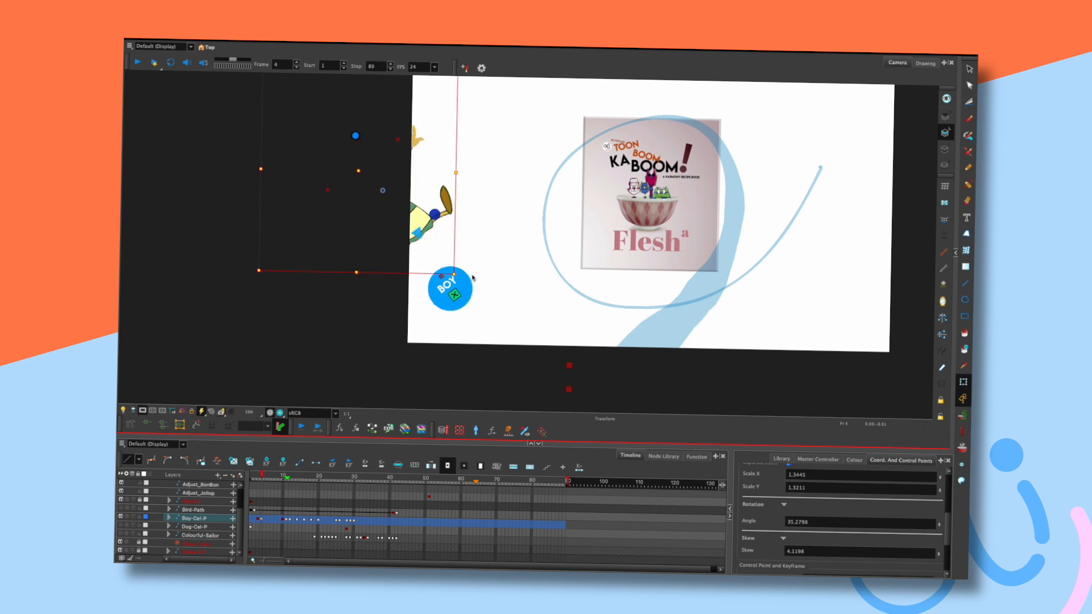
key(comma)
drag(466, 287, 459, 263)
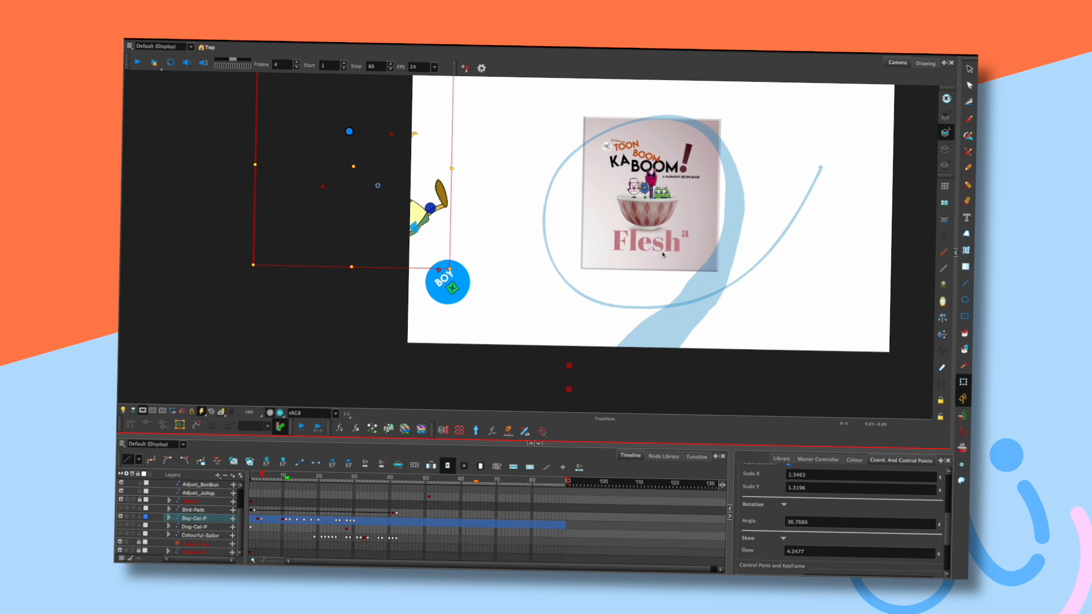
Pose the boy on frame 5 tilted about 35.7°, edging into frame, then play back.
key(period)
drag(464, 279, 487, 311)
key(comma)
key(period)
key(comma)
key(period)
key(period)
key(shift+Return)
key(shift+comma)
key(shift+Return)
key(shift+Return)
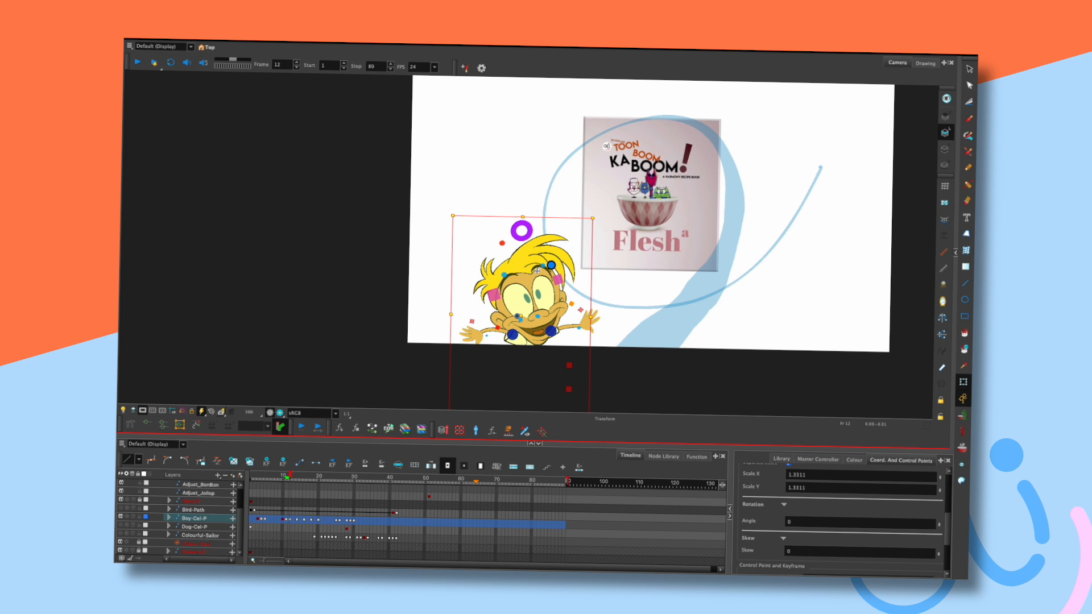
Delete the boy's frame-4 keyframe.
click(278, 475)
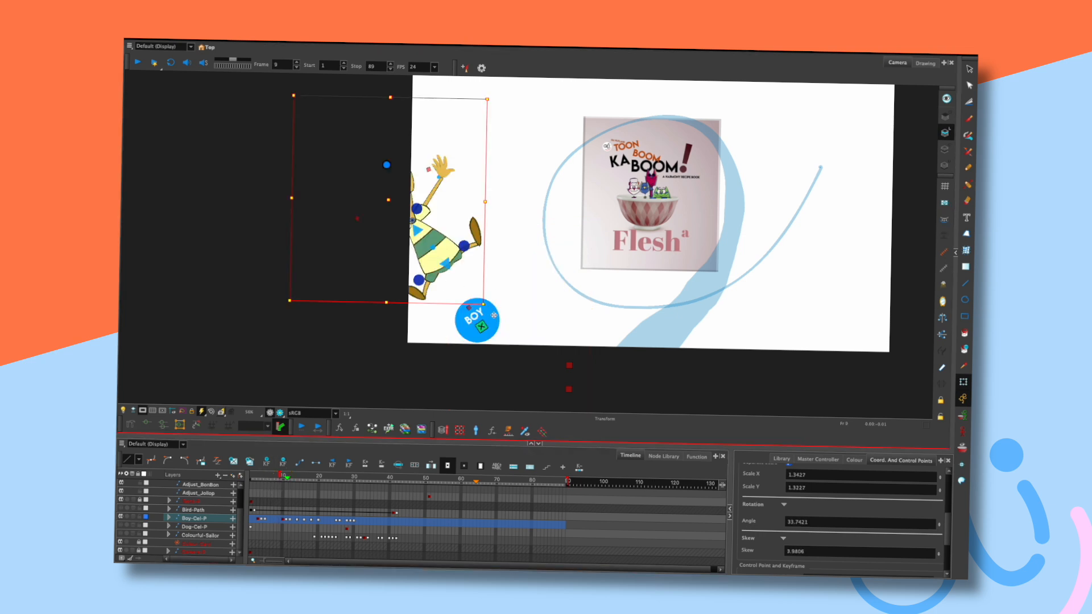
click(263, 480)
click(284, 462)
click(281, 519)
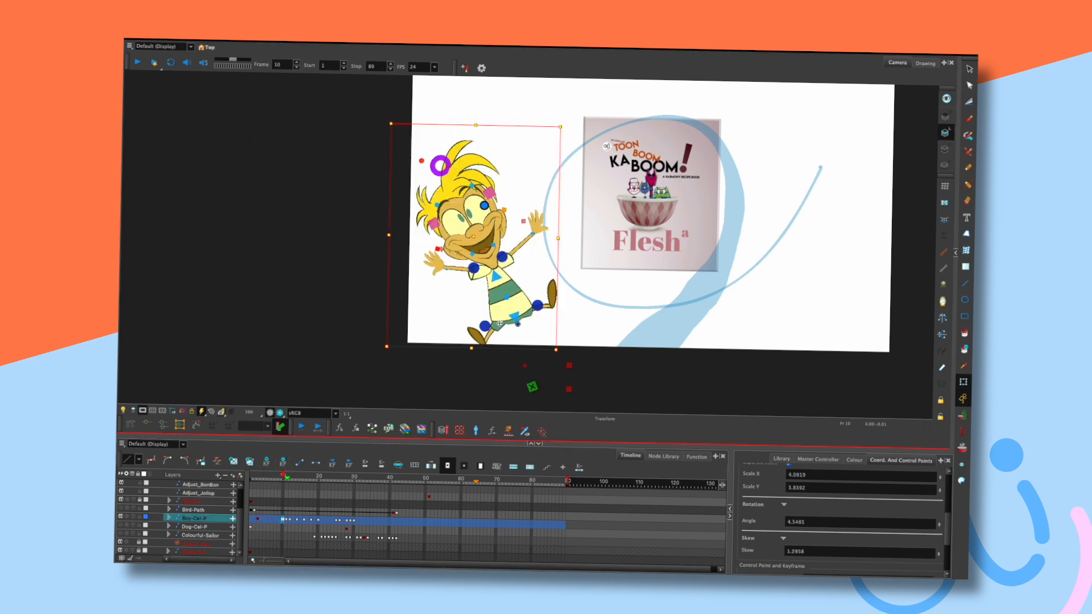
Turn Camera Mask off and move and rotate the boy toward the book on frame 9.
click(142, 410)
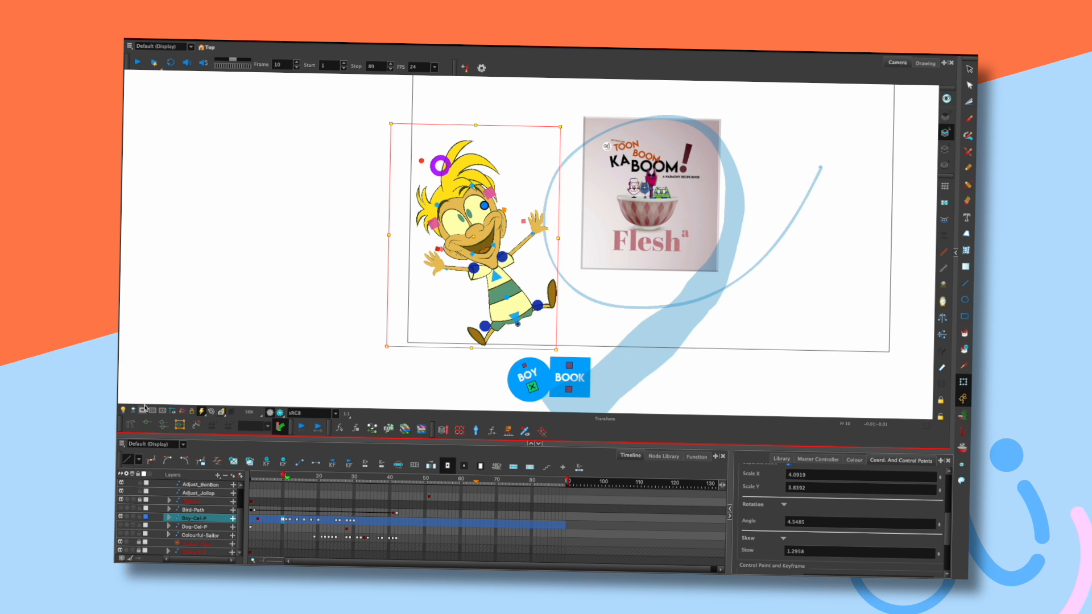
drag(536, 369, 536, 359)
key(shift+b)
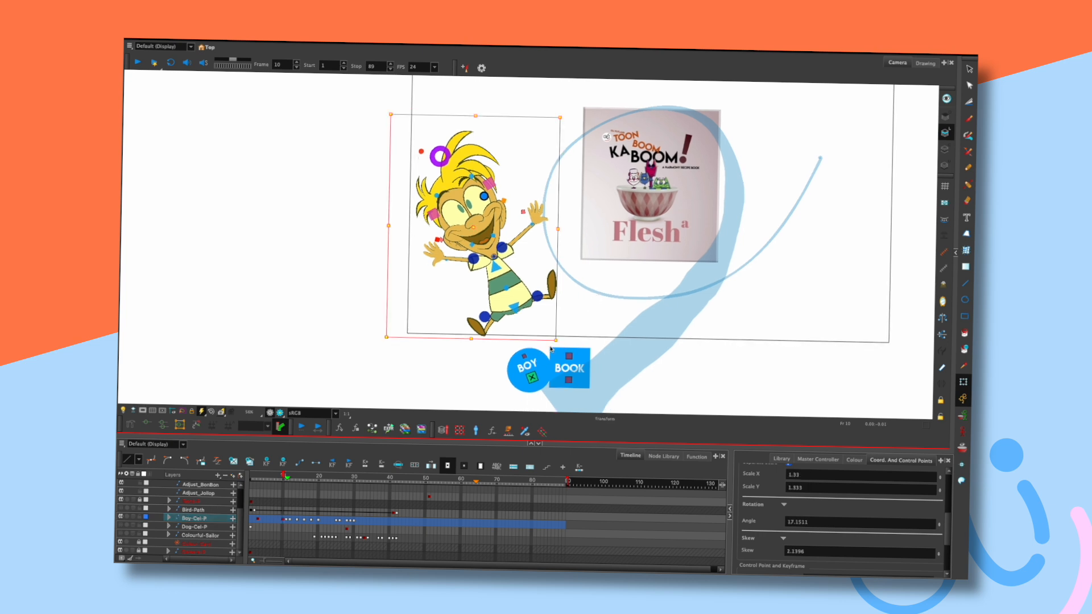
key(comma)
drag(428, 230, 550, 378)
mouse_move(557, 176)
mouse_down()
mouse_move(578, 204)
mouse_move(575, 183)
mouse_up()
key(comma)
key(period)
key(period)
key(comma)
Refine the frame-9 pose to a 25.7° tilt inside the camera frame beside the cookbook.
key(period)
key(comma)
drag(530, 379, 547, 347)
key(comma)
key(period)
key(period)
key(comma)
key(period)
key(period)
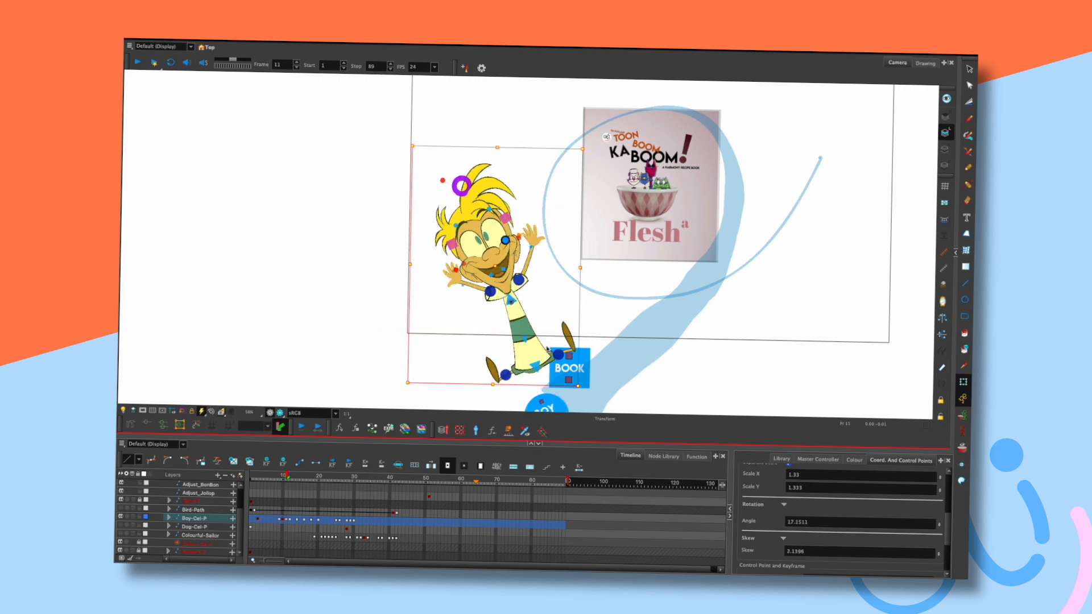
key(comma)
key(comma)
key(period)
key(period)
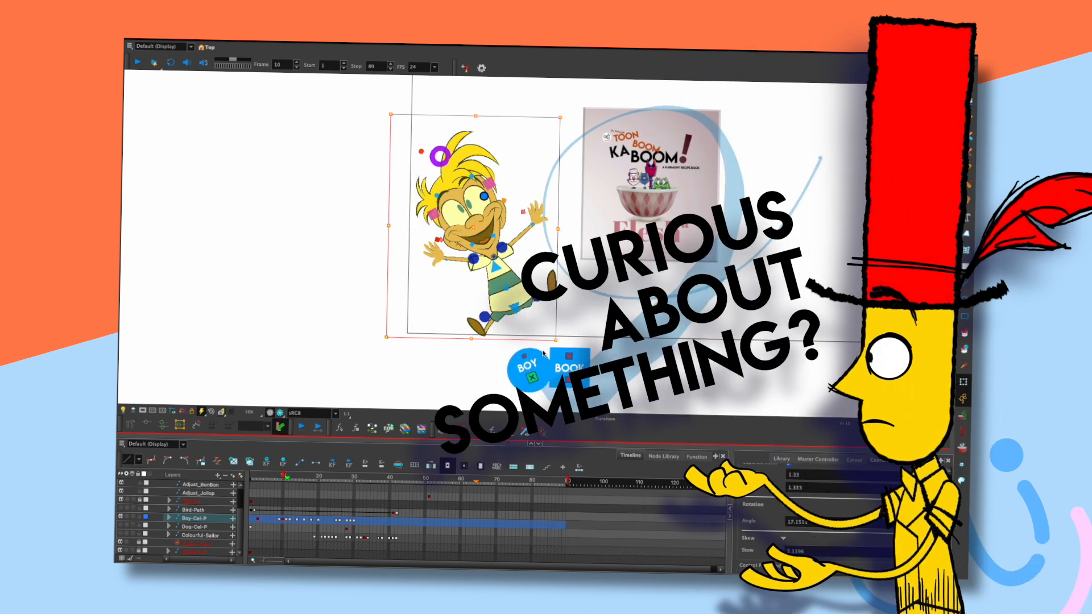
key(comma)
mouse_move(515, 309)
mouse_down()
mouse_move(529, 333)
mouse_move(519, 313)
mouse_up()
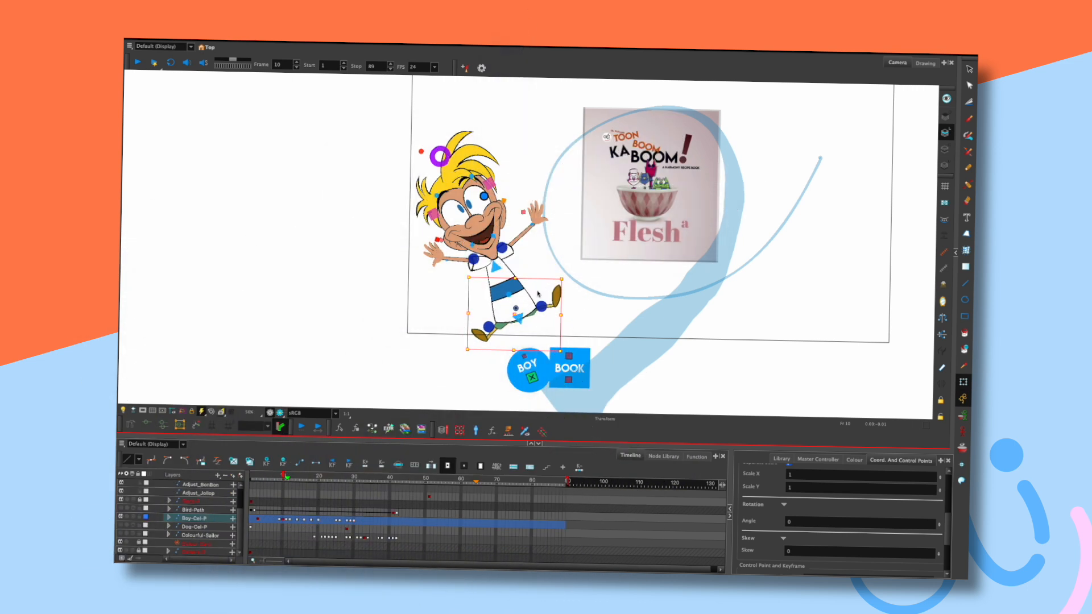
Select the boy's head and compare its pose between frames 10 and 11.
click(582, 307)
drag(496, 269, 481, 235)
key(comma)
key(period)
key(period)
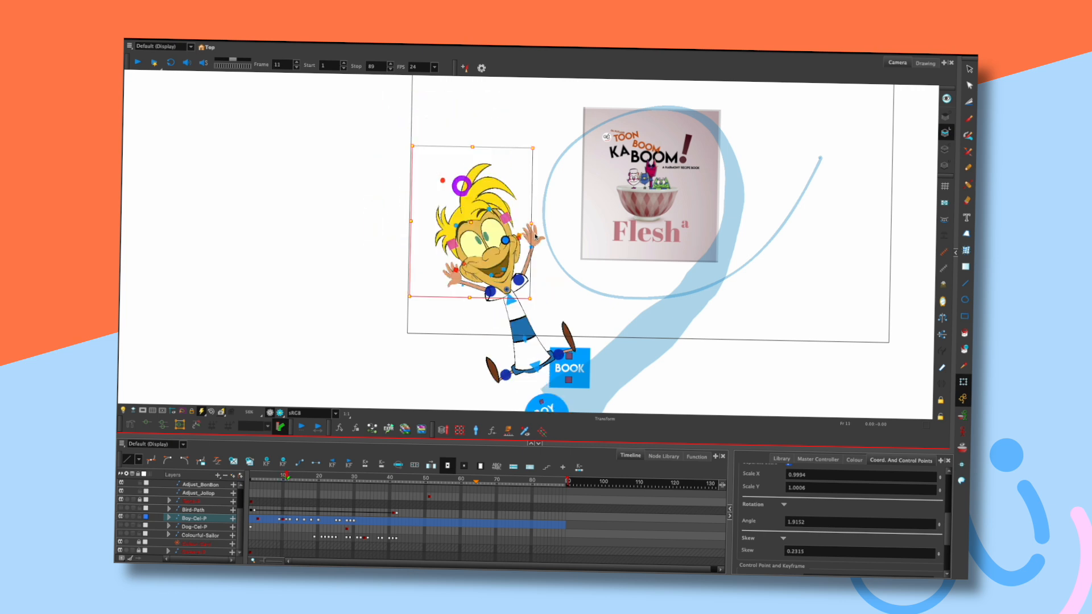
key(comma)
key(period)
key(comma)
key(period)
key(period)
key(comma)
key(comma)
key(period)
key(comma)
key(comma)
key(period)
key(period)
key(comma)
key(period)
Delete the boy's frame-9 keyframe and paste frame 11's pose as a frame-10 key.
click(287, 522)
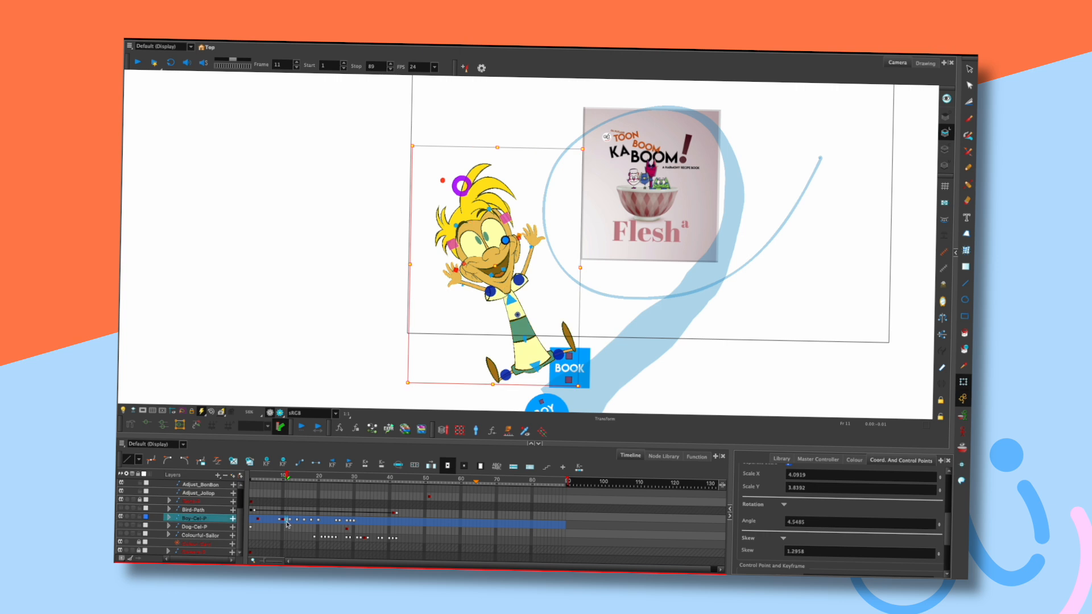
click(284, 522)
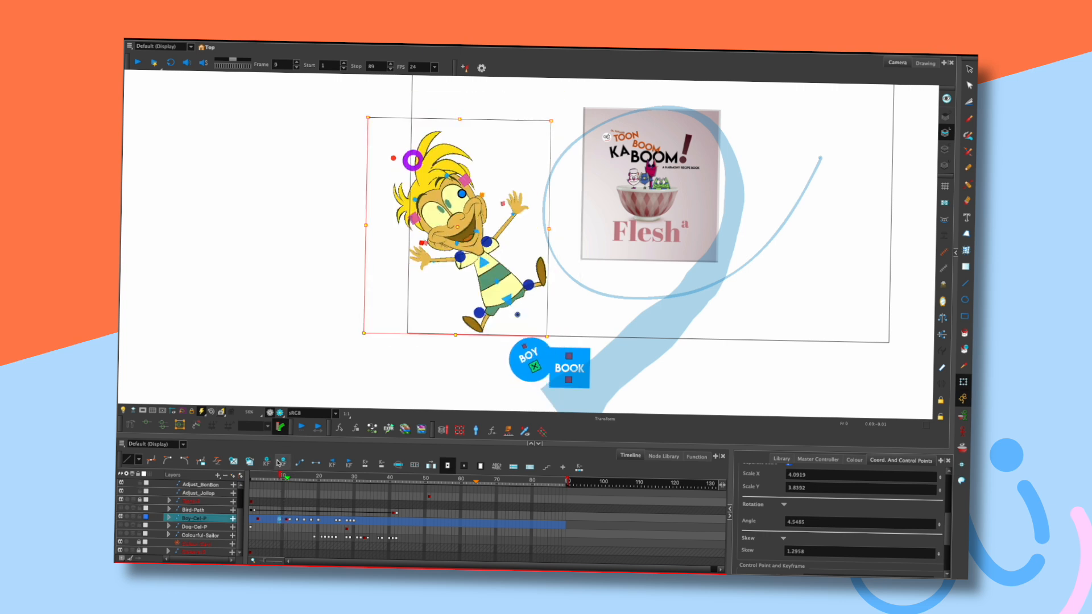
click(279, 462)
click(287, 521)
click(282, 521)
key(super+v)
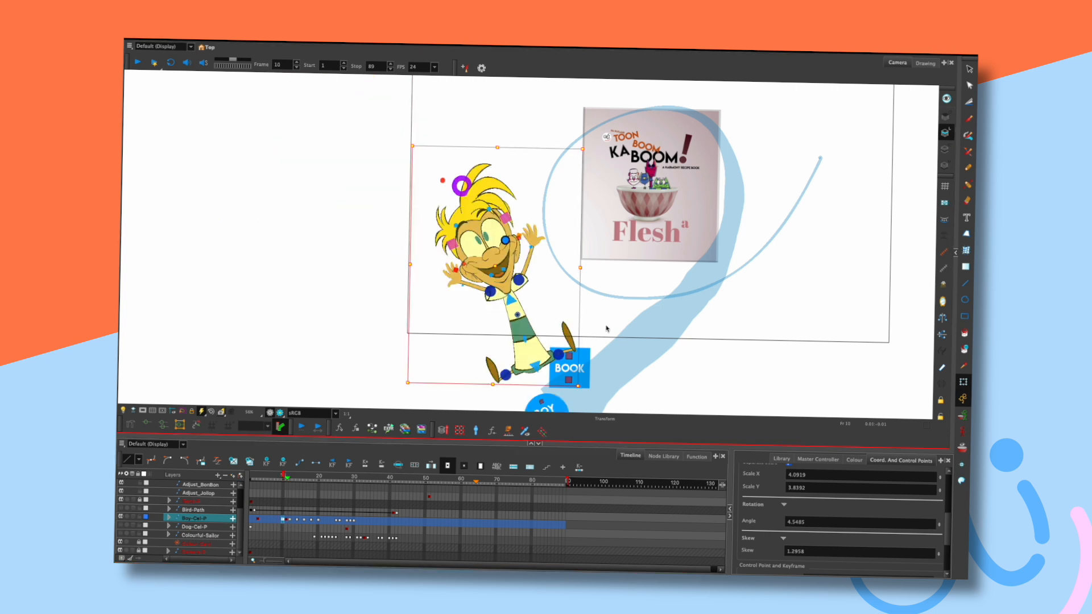
Move the whole boy rig up on frame 10, checking against neighbouring frames.
click(556, 405)
click(597, 300)
click(556, 403)
drag(562, 397, 561, 340)
key(period)
key(comma)
key(comma)
key(period)
key(period)
key(period)
Rotate the boy to about 27 degrees on frame 10 and compare with adjacent poses.
key(comma)
key(comma)
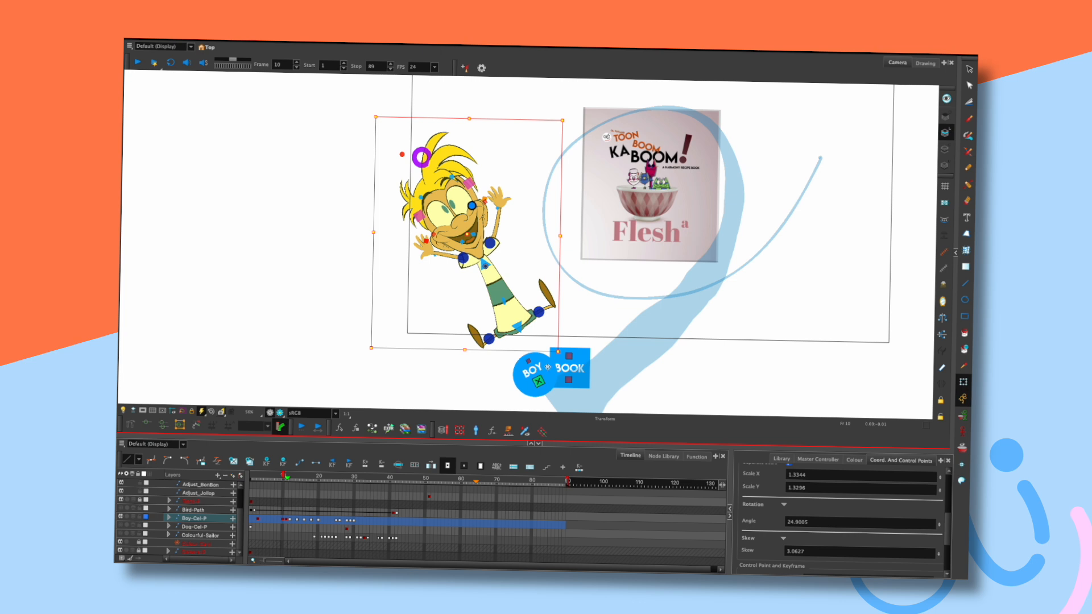
mouse_move(545, 363)
mouse_down()
mouse_move(553, 335)
mouse_move(539, 345)
mouse_up()
key(comma)
key(period)
key(period)
key(period)
key(period)
key(comma)
key(comma)
key(comma)
key(comma)
key(period)
key(comma)
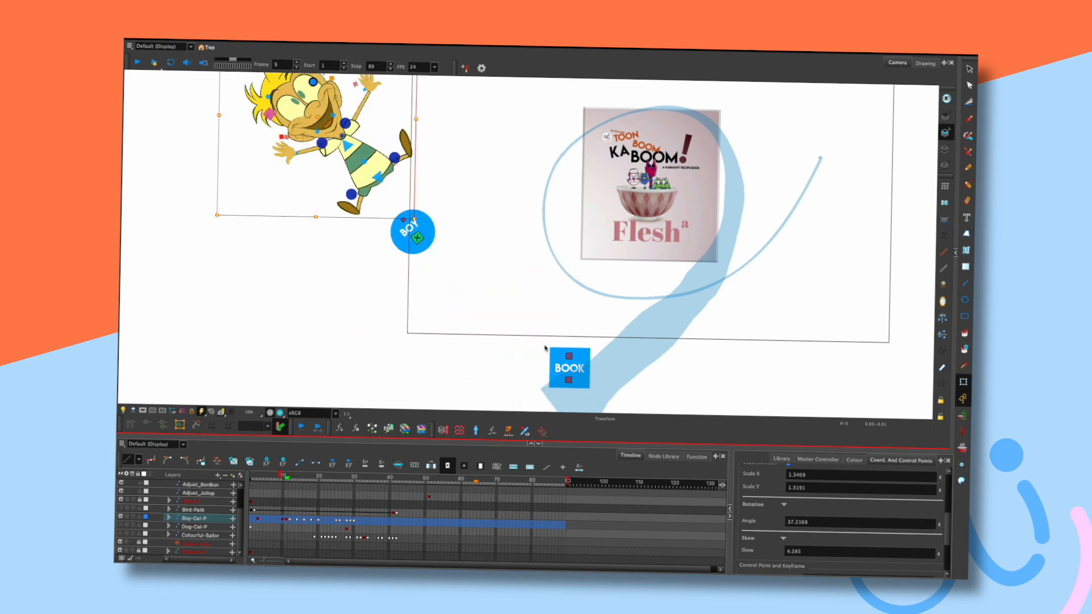
key(period)
Rotate and shift the boy up-left, stepping frames to check his pose.
click(283, 519)
key(comma)
key(period)
key(period)
key(comma)
drag(536, 345, 527, 312)
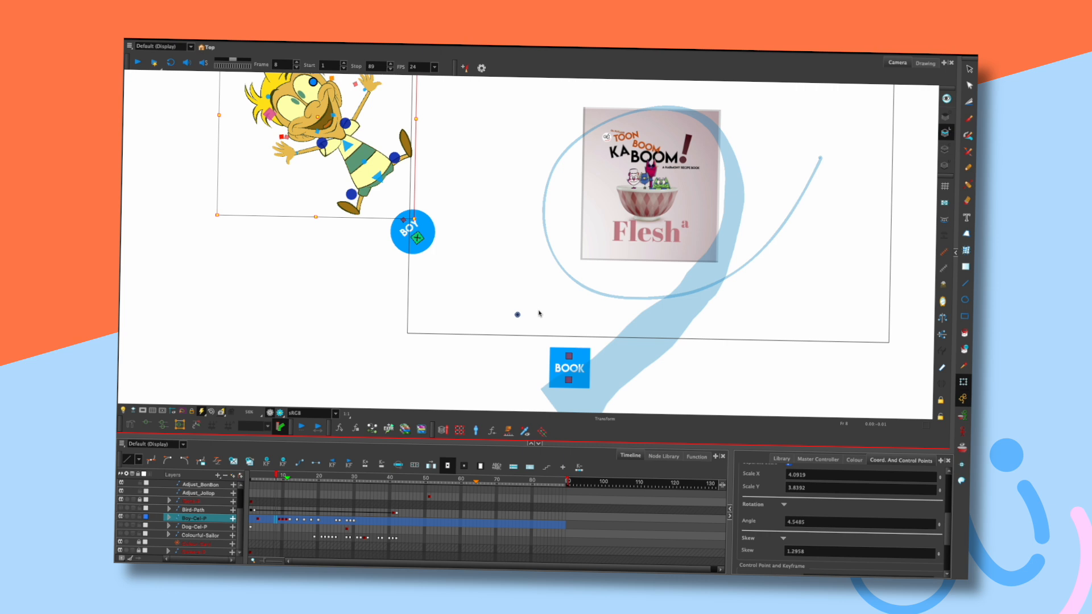
key(.)
key(.)
key(.)
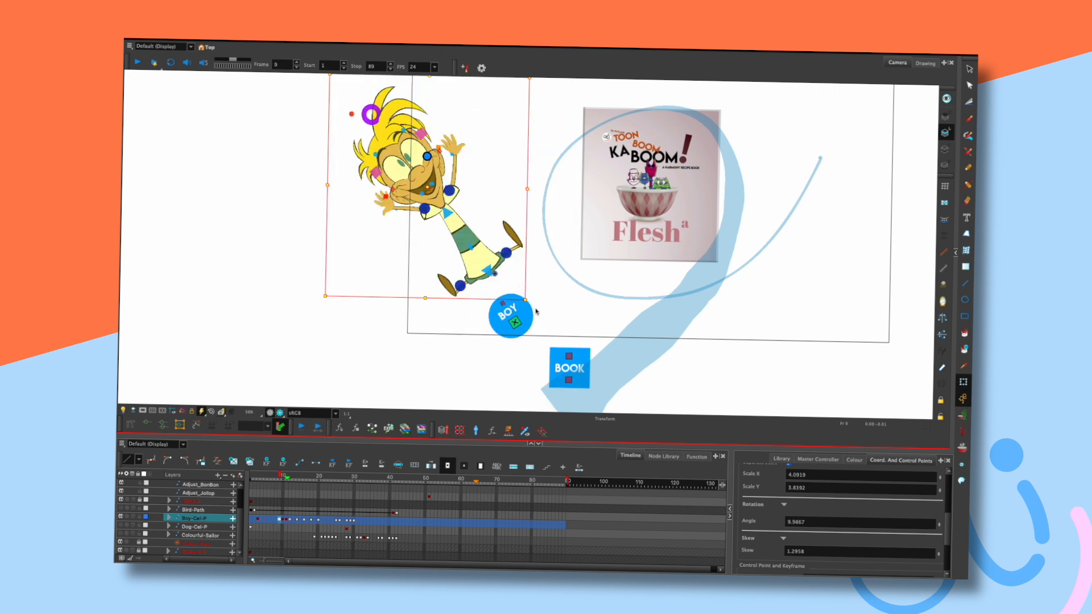
Move the boy further up and left, flipping between frames 8 and 10 to compare.
click(279, 520)
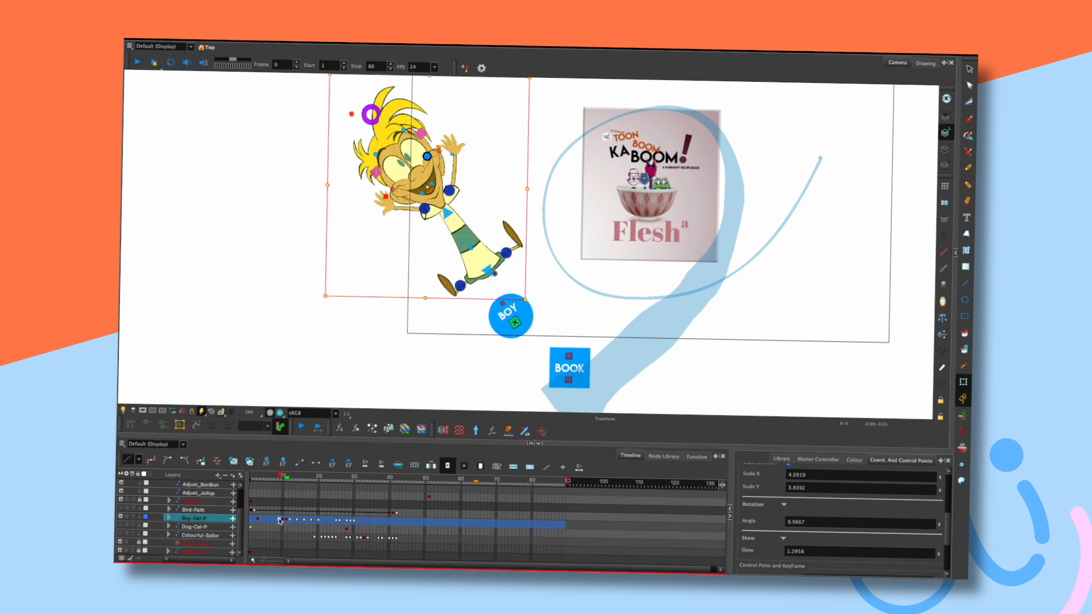
click(536, 313)
drag(536, 313, 504, 283)
key(period)
key(period)
key(period)
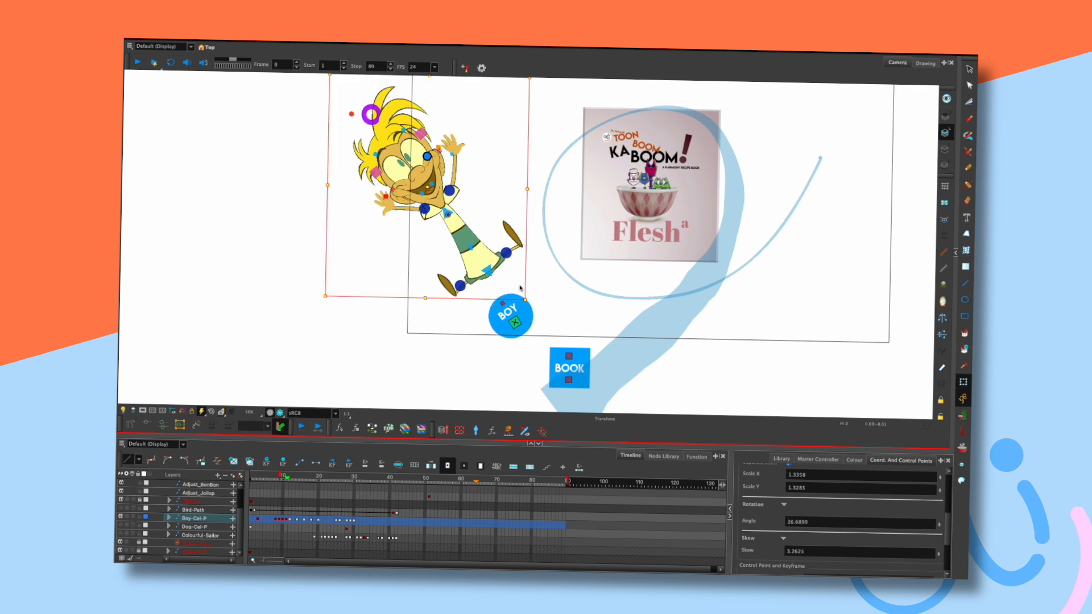
key(comma)
key(comma)
key(comma)
key(period)
key(period)
key(comma)
key(period)
key(comma)
key(comma)
Tilt the boy further on frame 8, then replay the entrance with off-camera areas darkened.
drag(504, 286, 496, 256)
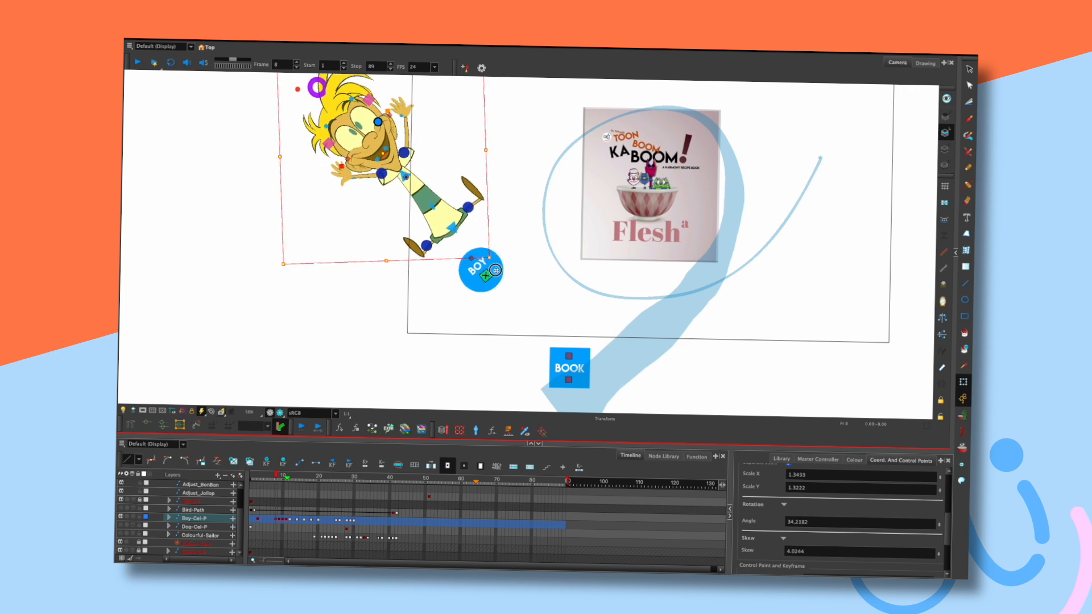
key(period)
key(period)
key(comma)
key(comma)
key(period)
key(period)
key(period)
key(comma)
key(comma)
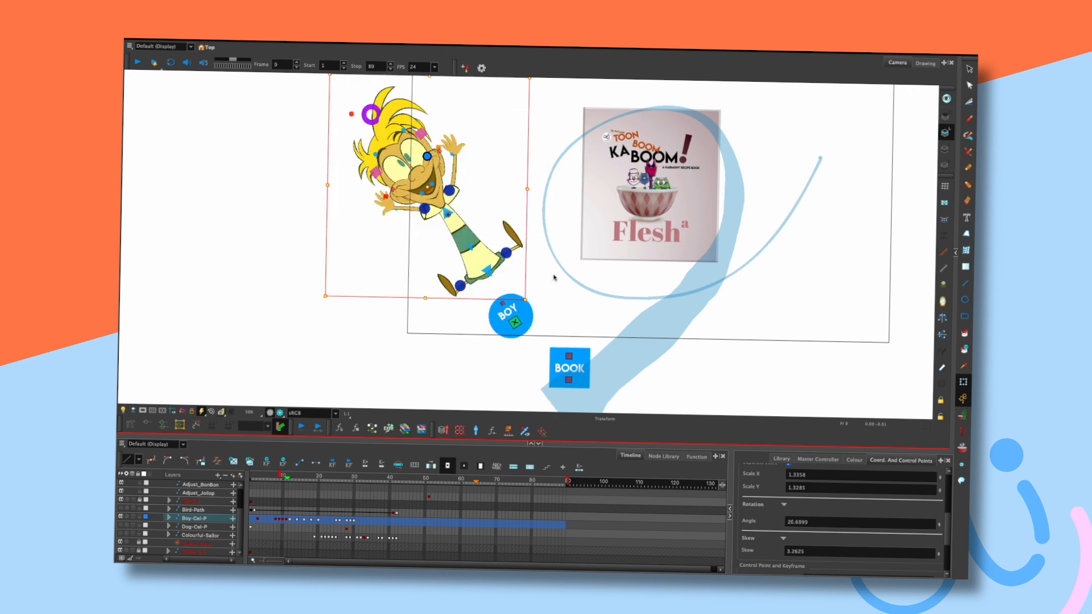
key(Return)
key(Return)
key(shift+comma)
click(143, 410)
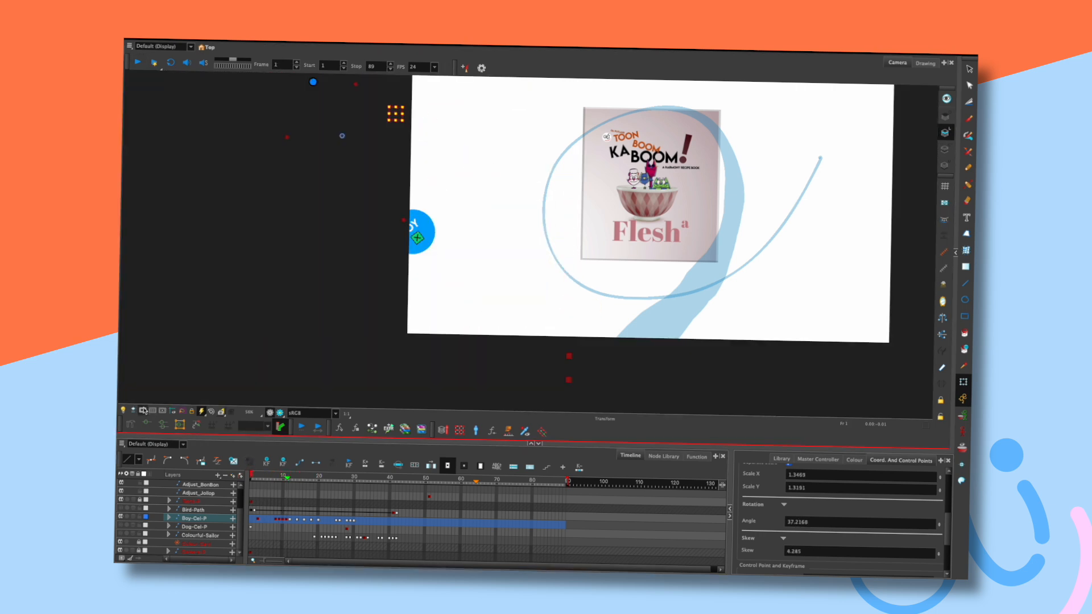
key(Return)
key(Return)
key(shift+comma)
Rotate the boy slightly clockwise on frame 7 and compare with neighbouring frames.
click(275, 480)
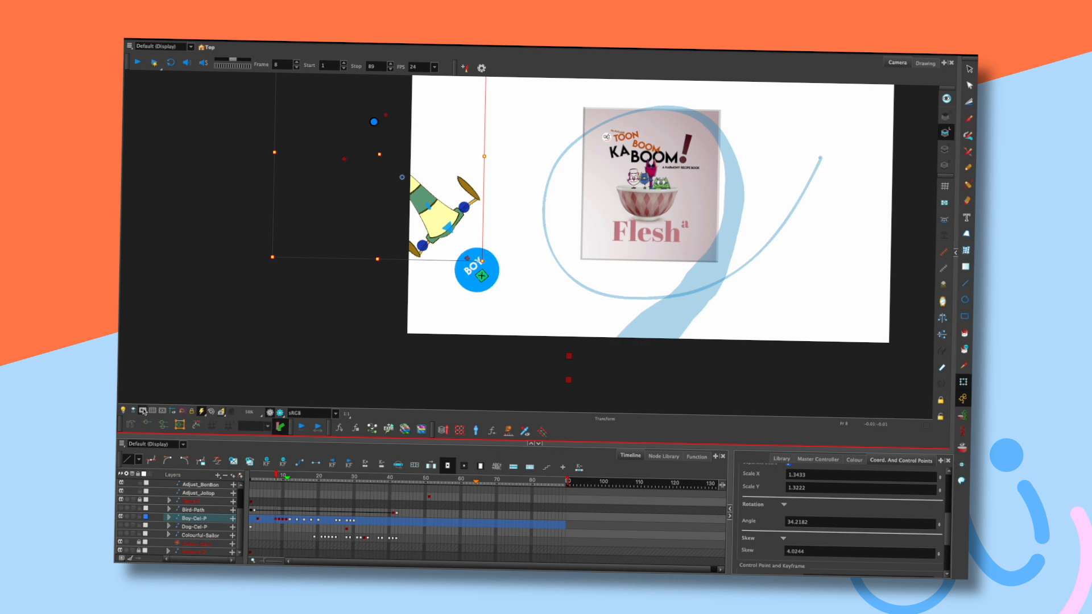
click(275, 519)
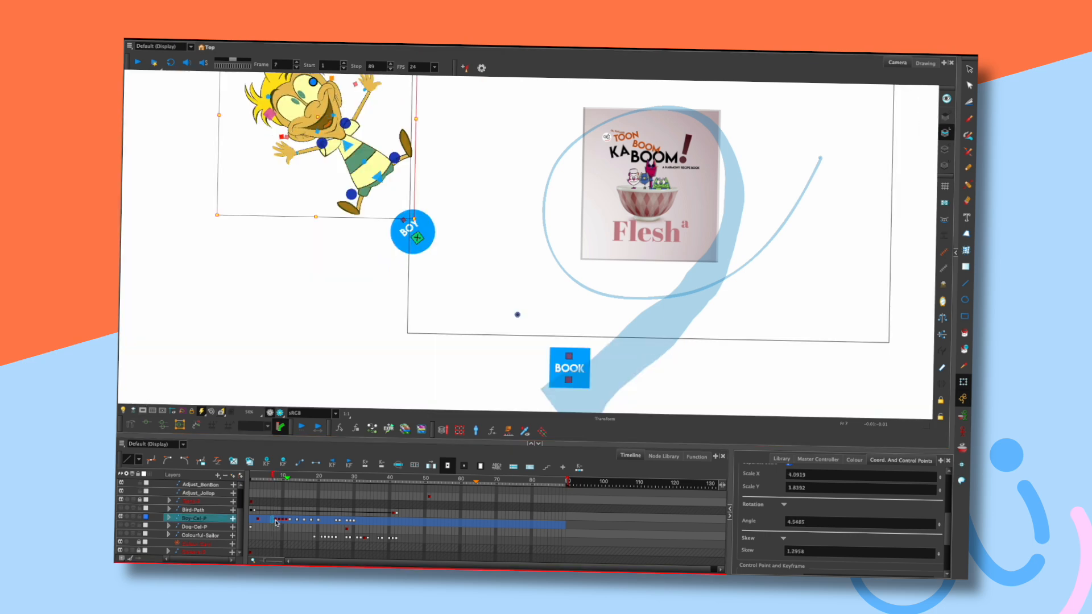
click(272, 520)
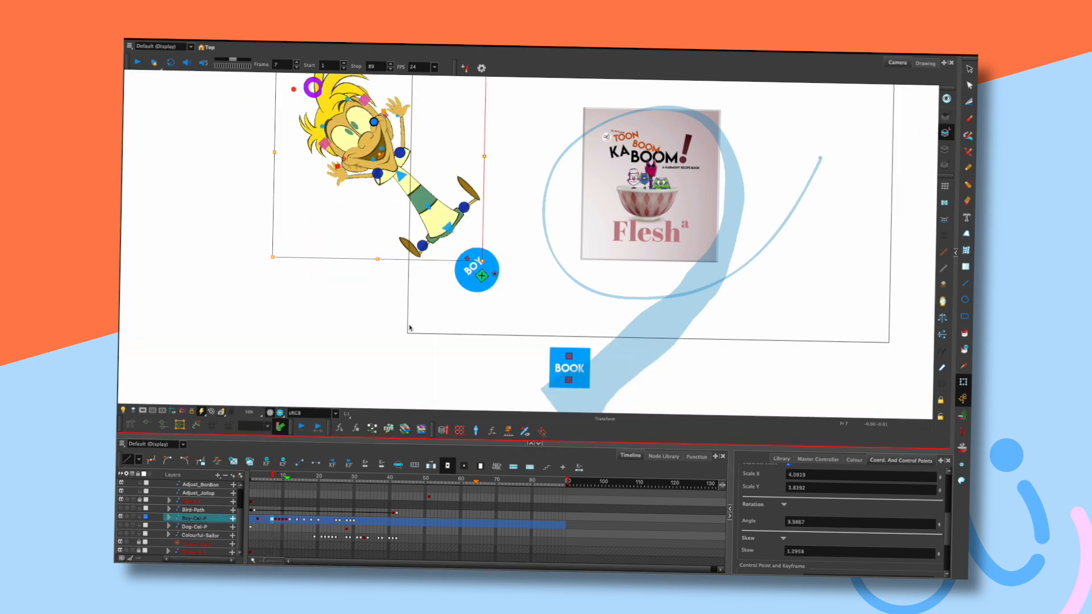
click(501, 263)
click(455, 225)
drag(485, 256, 460, 236)
key(comma)
key(period)
key(period)
key(comma)
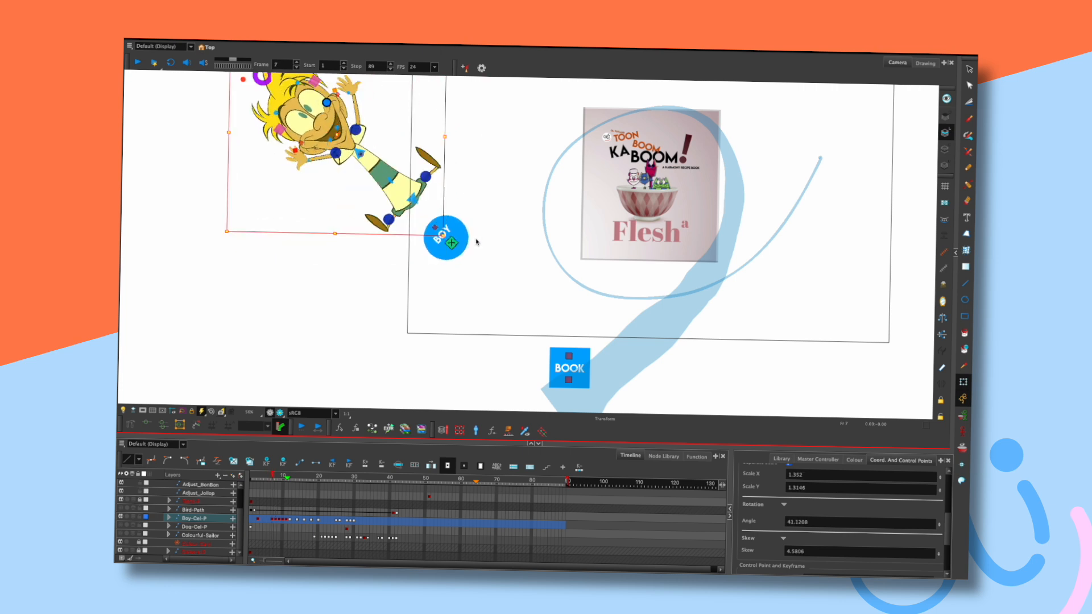
key(period)
key(period)
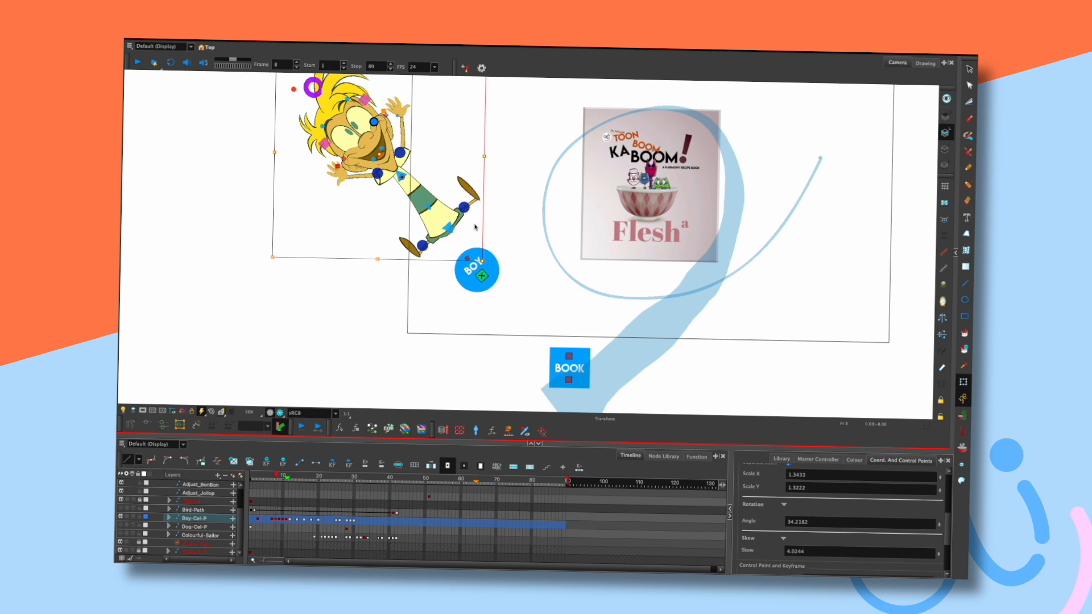
key(comma)
key(comma)
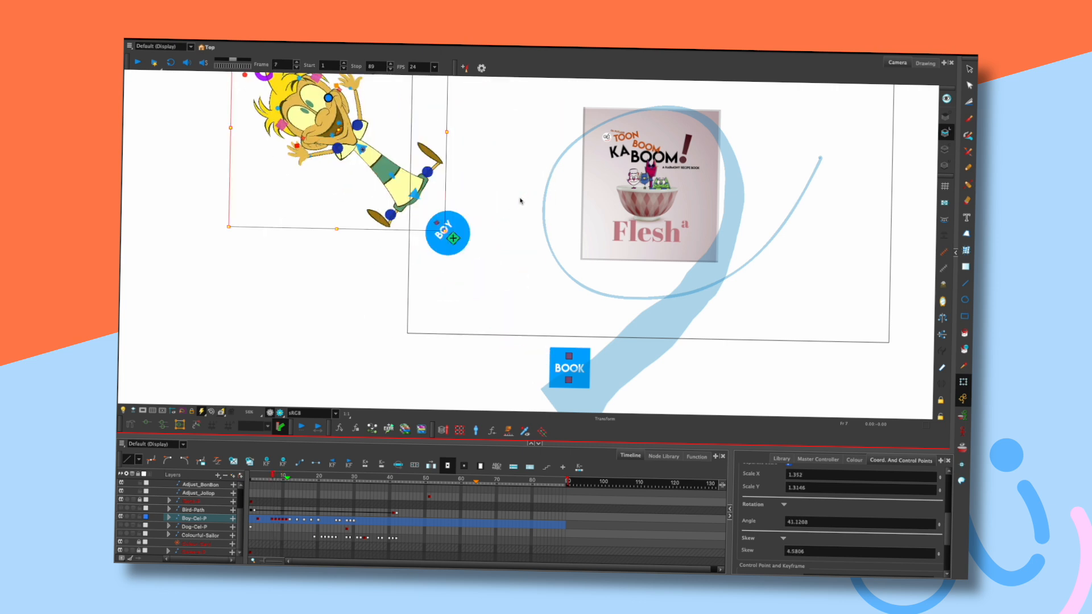
Nudge the boy slightly up and left on frame 6, then play the animation.
key(comma)
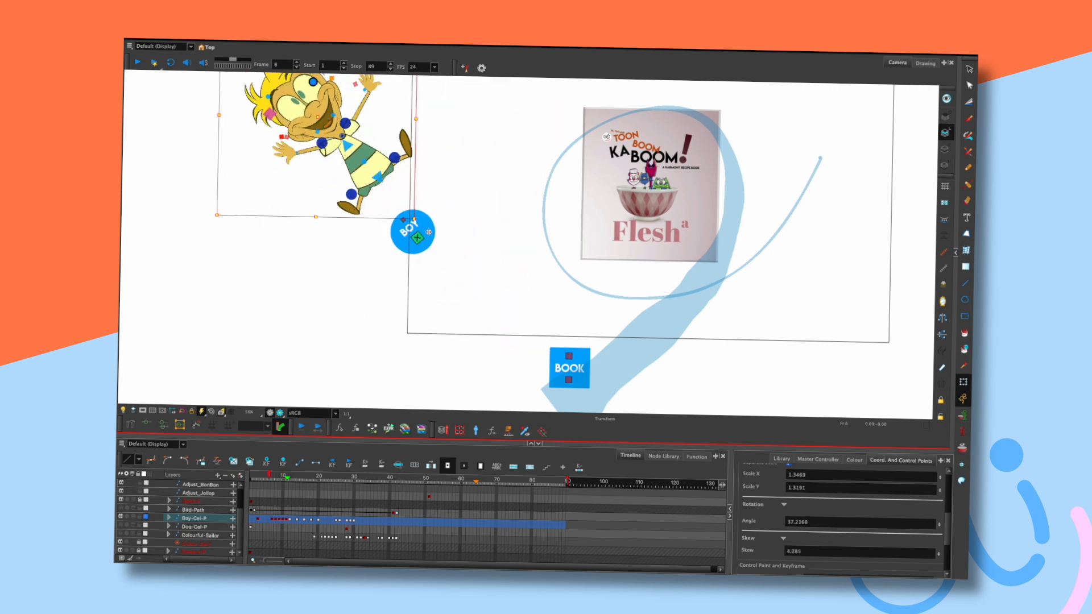
click(382, 269)
drag(416, 234, 410, 232)
click(361, 318)
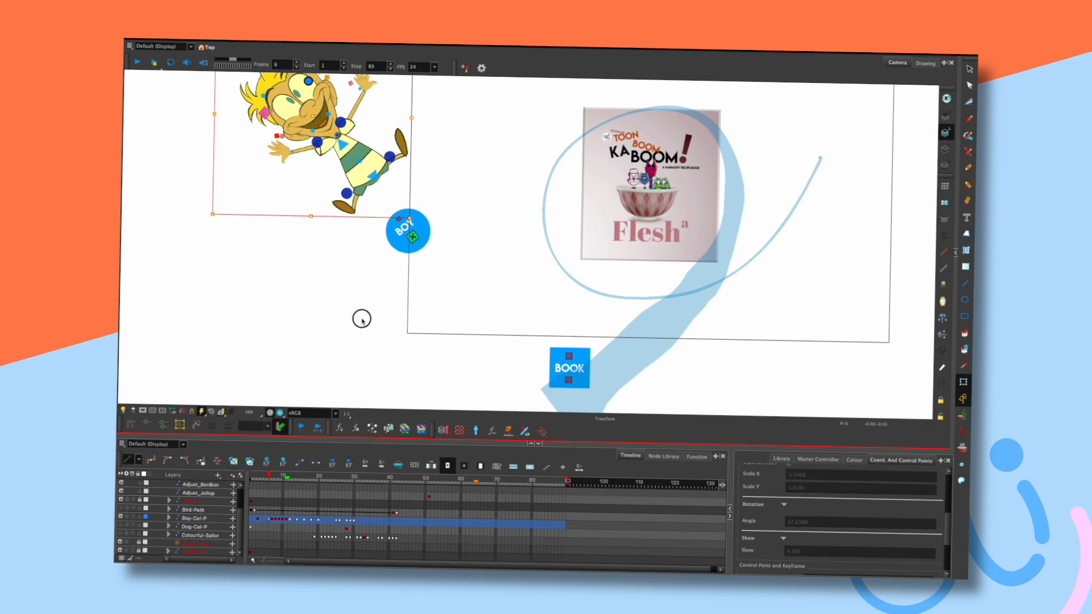
click(143, 410)
key(Return)
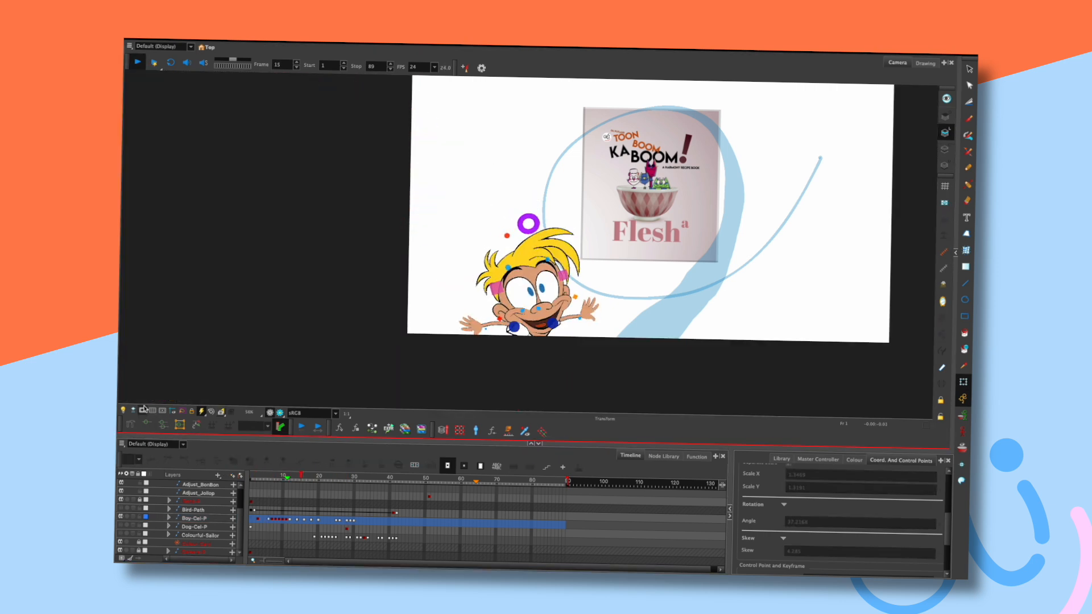
key(Return)
key(shift+comma)
key(Return)
key(Return)
key(shift+comma)
key(Return)
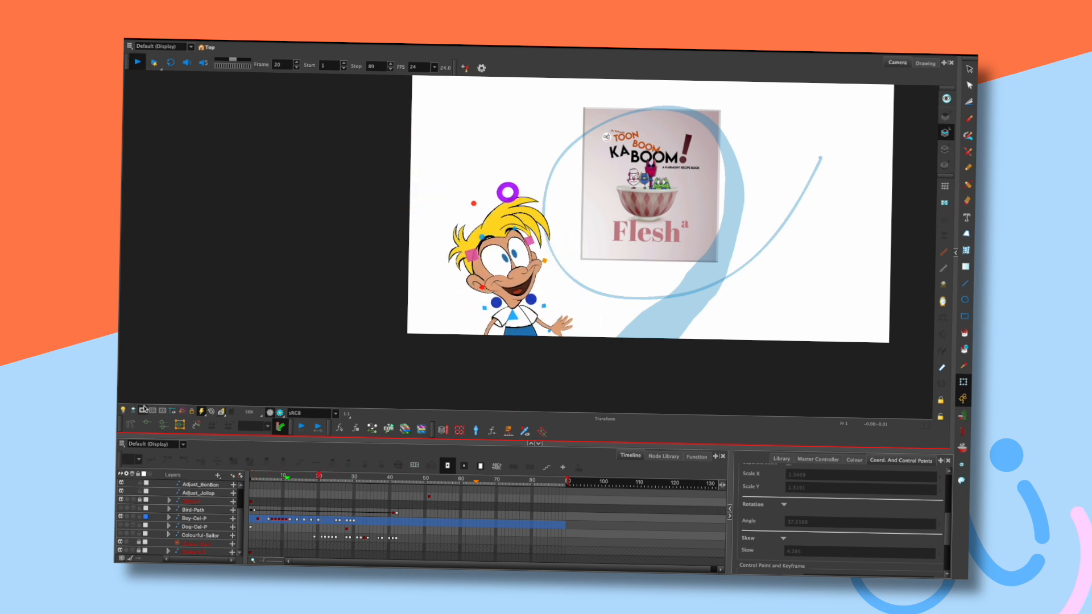
key(Return)
key(shift+comma)
key(Return)
key(Return)
drag(332, 476, 270, 476)
key(Return)
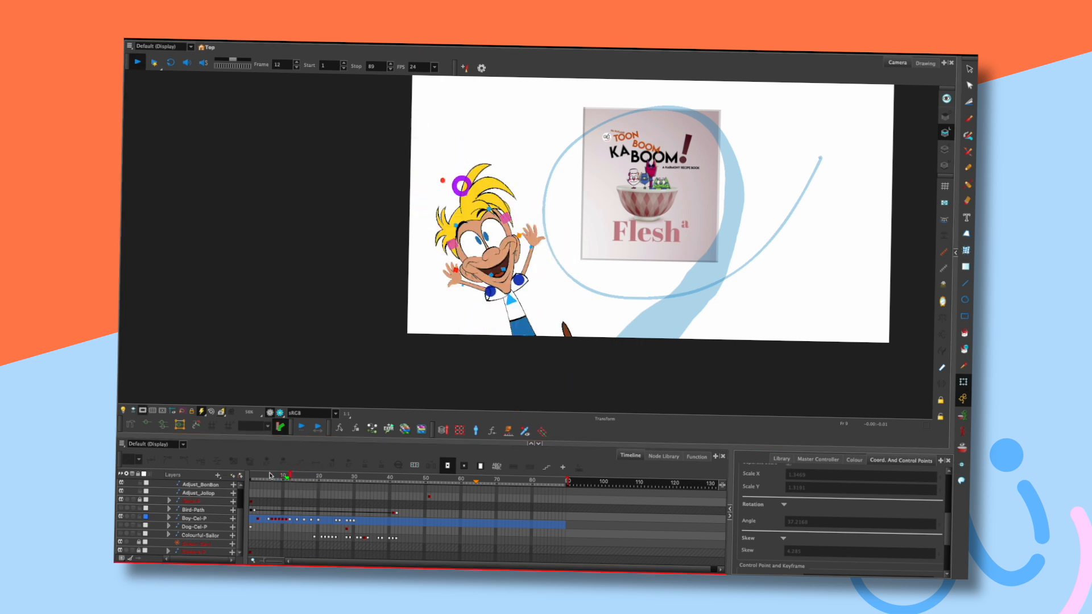
key(Return)
click(261, 476)
key(Return)
key(Return)
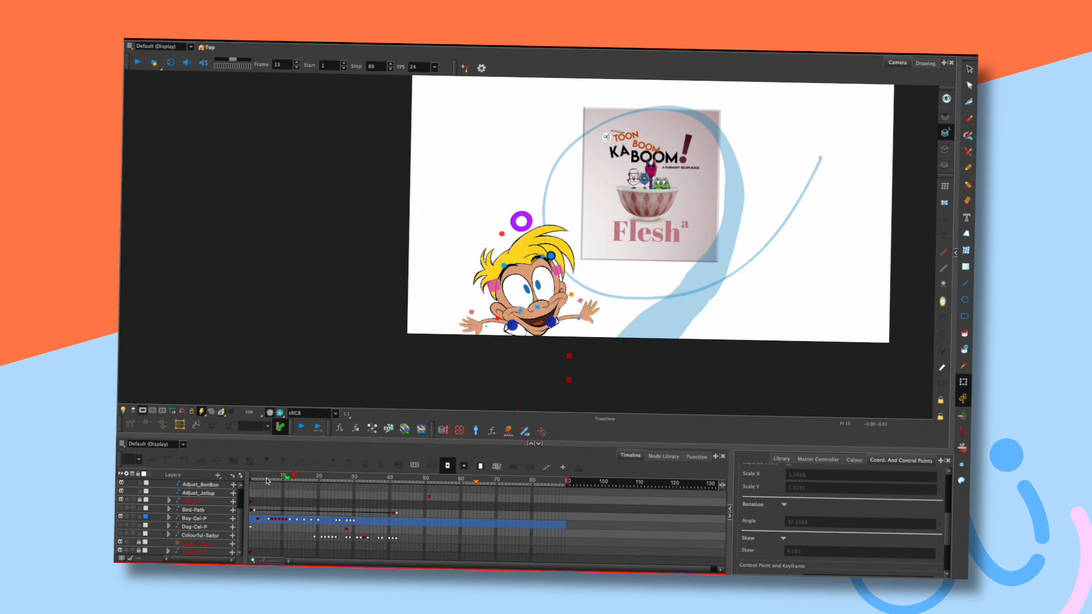
click(261, 476)
key(Return)
key(Return)
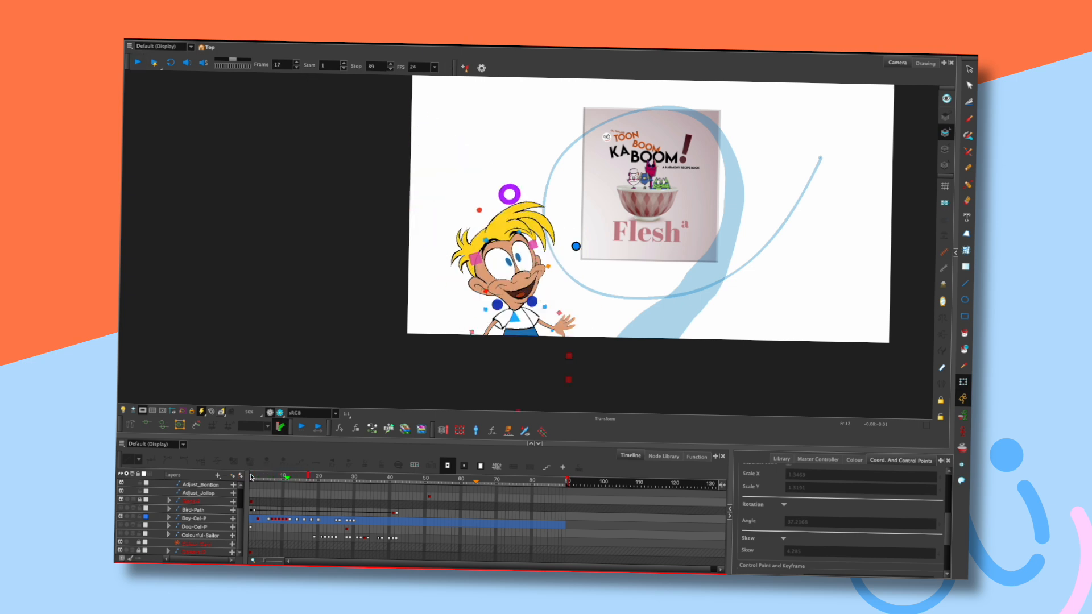
drag(265, 477, 237, 475)
key(Return)
key(shift+comma)
key(Return)
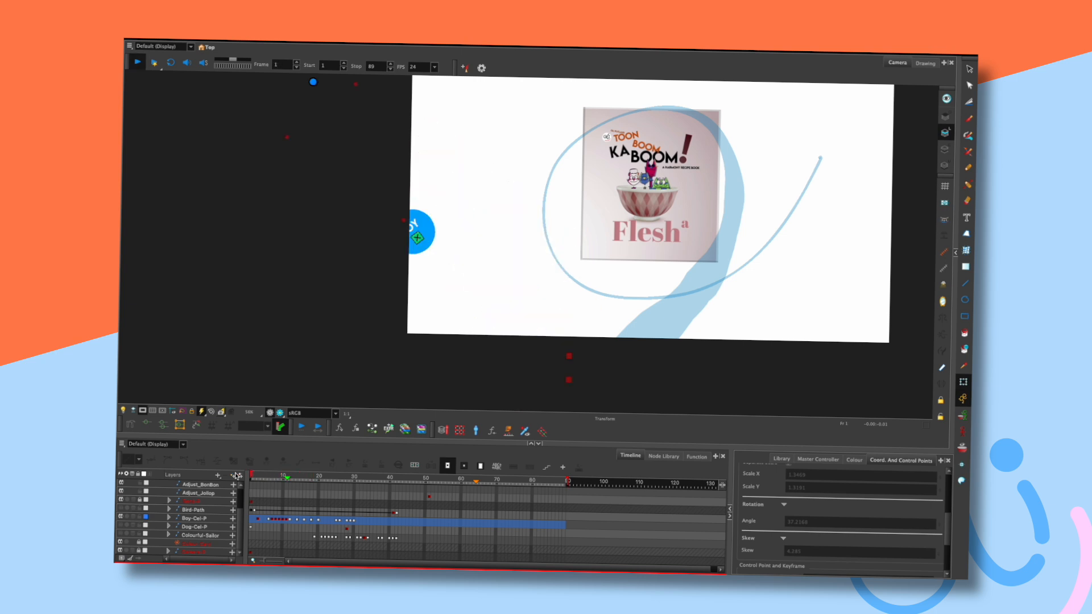
key(Return)
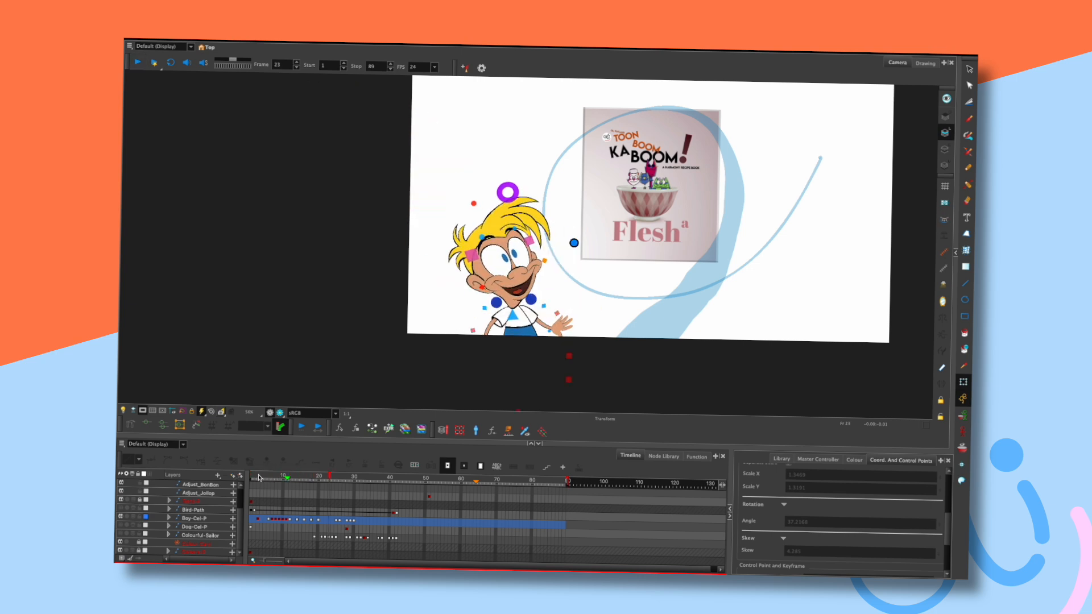
key(shift+comma)
key(Return)
key(Return)
key(comma)
key(comma)
key(comma)
key(period)
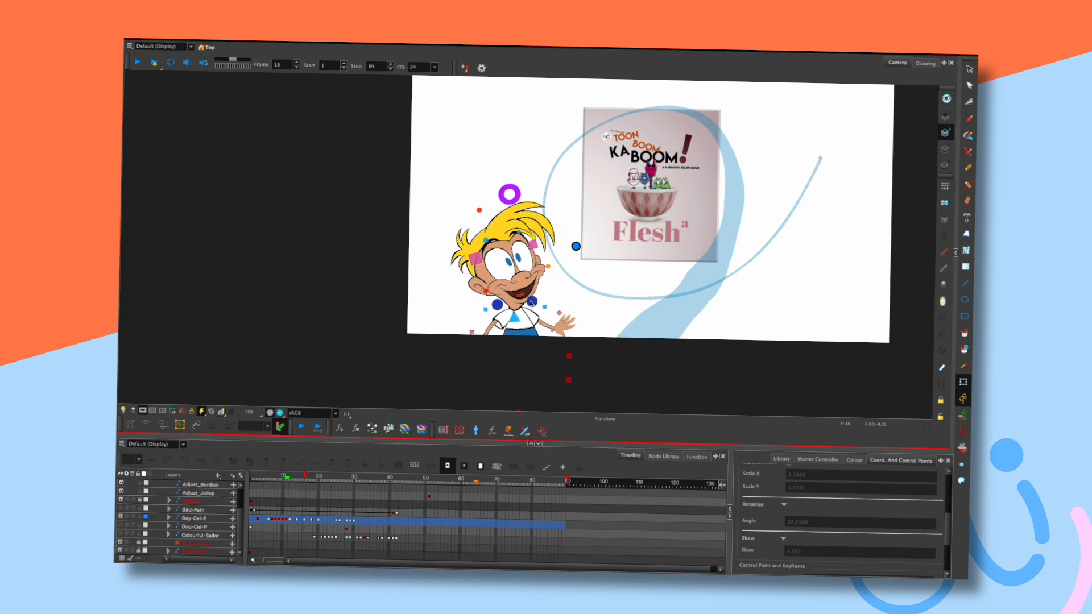
click(143, 409)
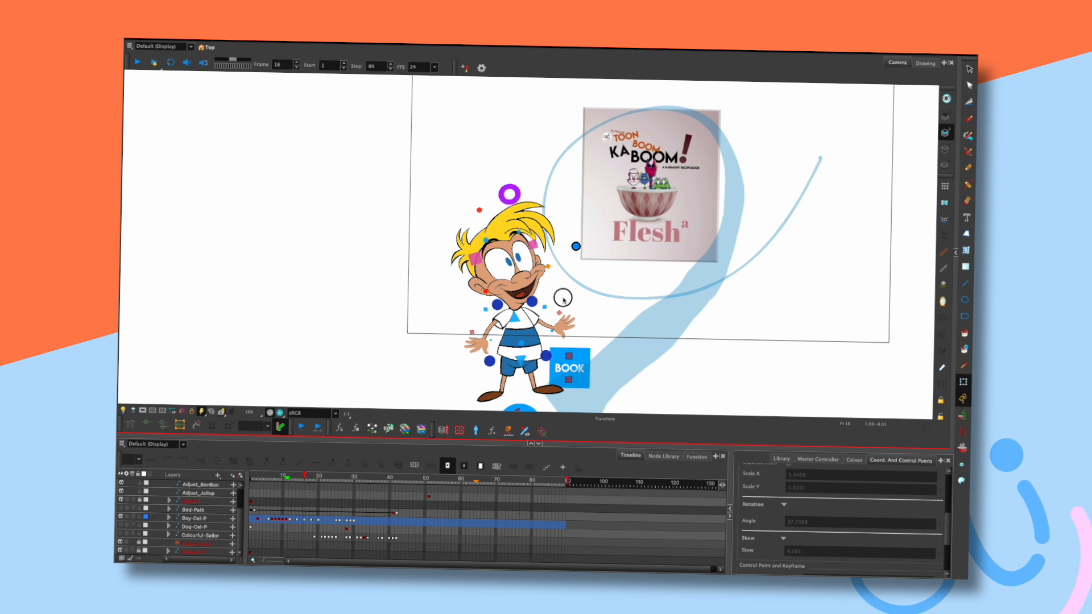
Try lasso-selecting the boy's head and face around frame 14, then clear the selection.
key(comma)
key(comma)
mouse_move(433, 251)
mouse_down()
mouse_move(510, 310)
mouse_move(536, 254)
mouse_move(492, 249)
mouse_up()
click(461, 207)
mouse_move(389, 242)
mouse_down()
mouse_move(494, 300)
mouse_move(514, 260)
mouse_up()
click(622, 304)
key(comma)
key(comma)
key(comma)
key(period)
key(period)
key(period)
key(period)
Shift the boy's head right, about 20 px on frame 18, checking the motion.
drag(515, 317, 534, 324)
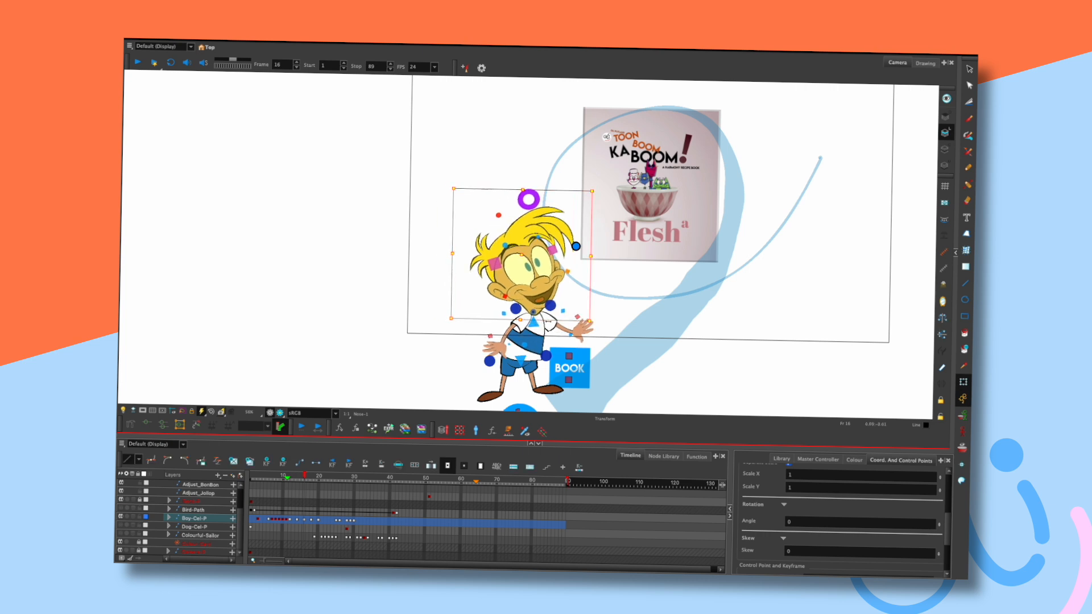
key(comma)
key(comma)
key(comma)
key(period)
key(period)
key(period)
key(period)
key(period)
drag(513, 319, 524, 318)
key(comma)
key(comma)
key(period)
key(period)
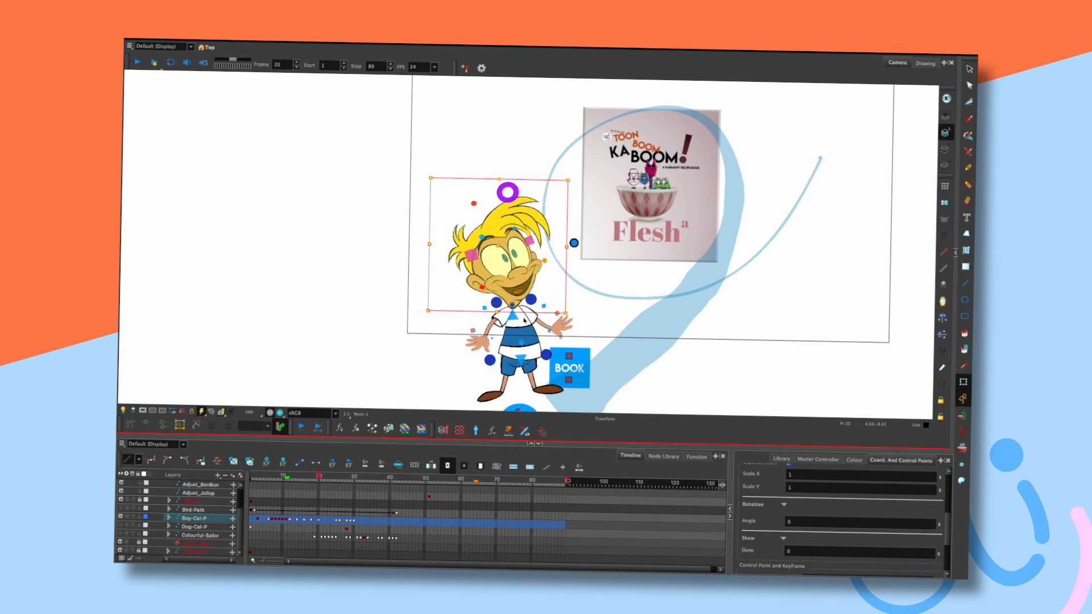
Play the animation from frame 1, then return to frame 18 on the Boy-Cel-P layer.
key(shift+comma)
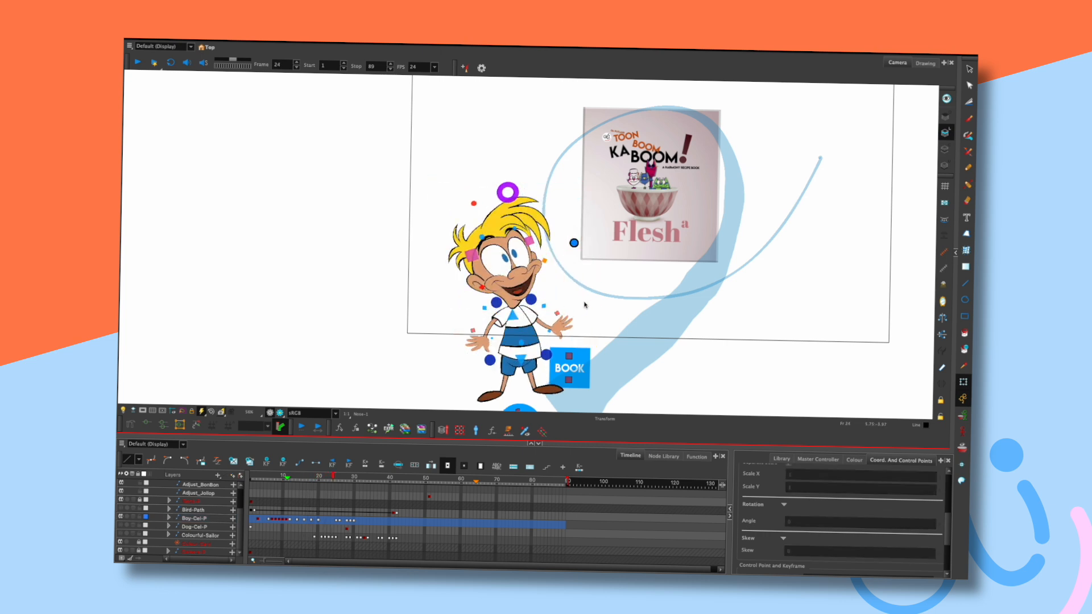
key(Return)
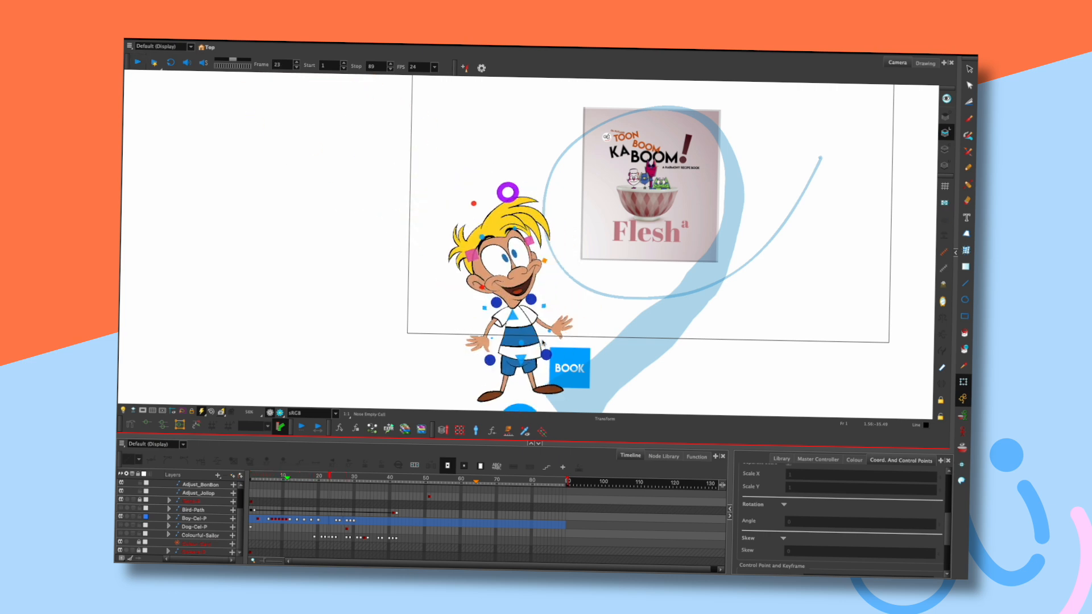
mouse_move(288, 475)
mouse_down()
mouse_move(311, 475)
mouse_move(304, 483)
mouse_up()
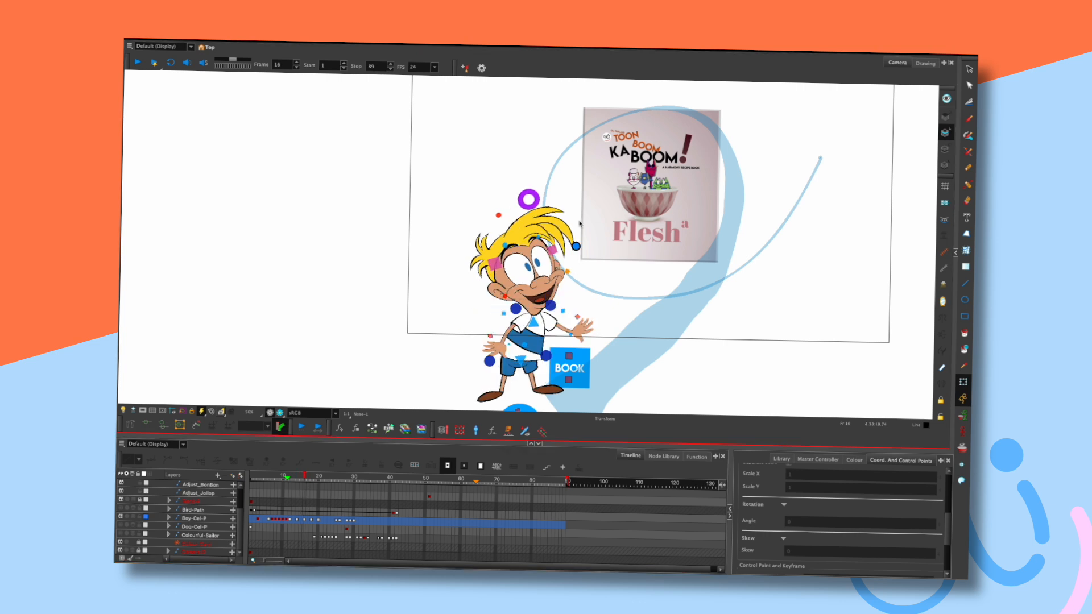
click(575, 247)
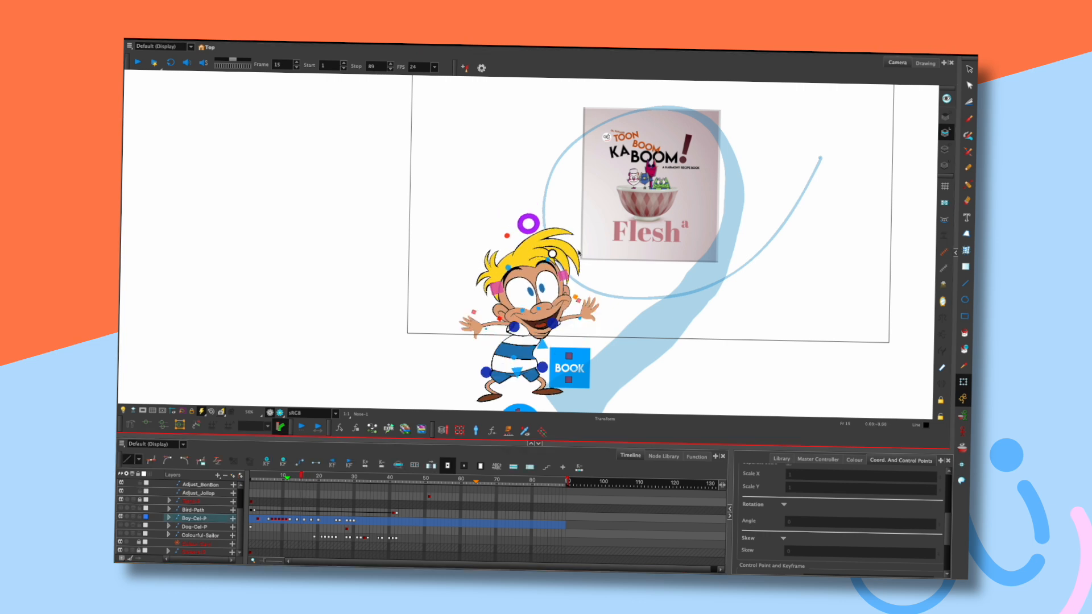
key(period)
key(period)
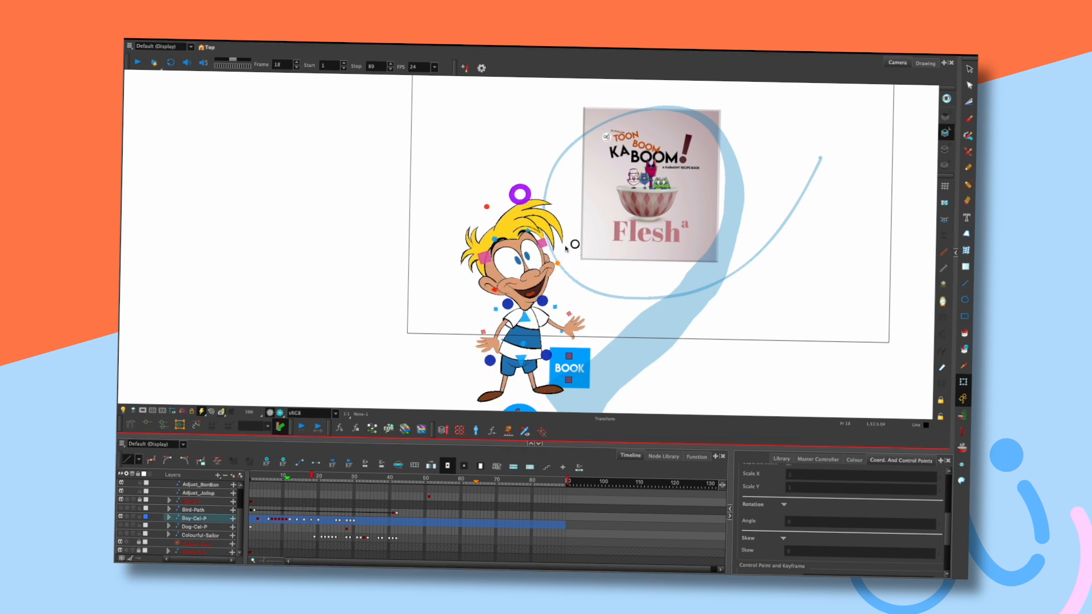
key(period)
key(period)
Nudge the boy's head slightly left and down on frame 20.
click(513, 314)
key(comma)
key(comma)
key(comma)
key(period)
key(period)
key(period)
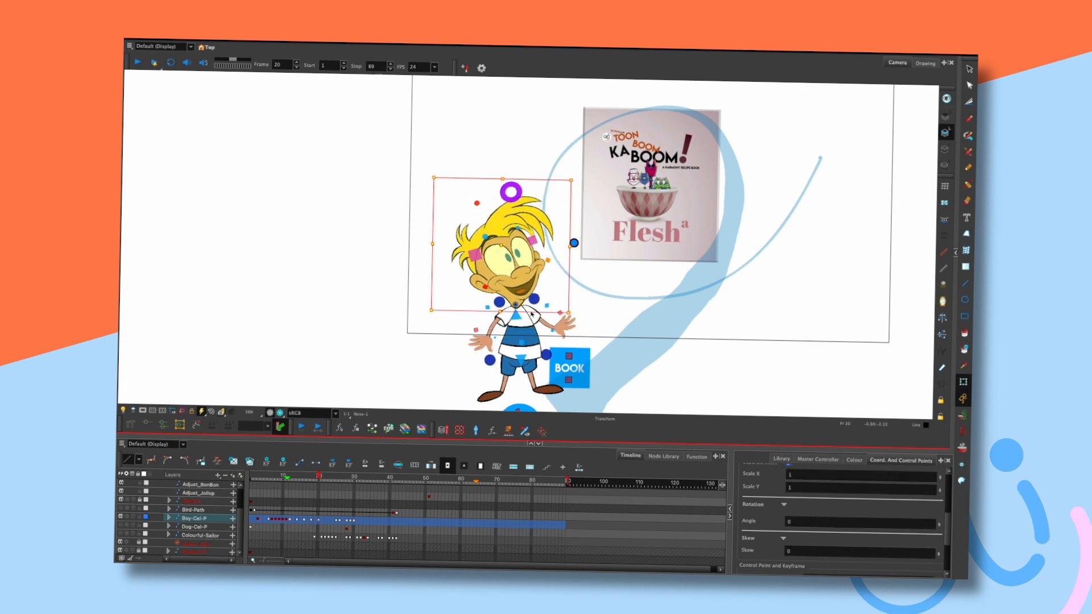
drag(514, 319, 513, 320)
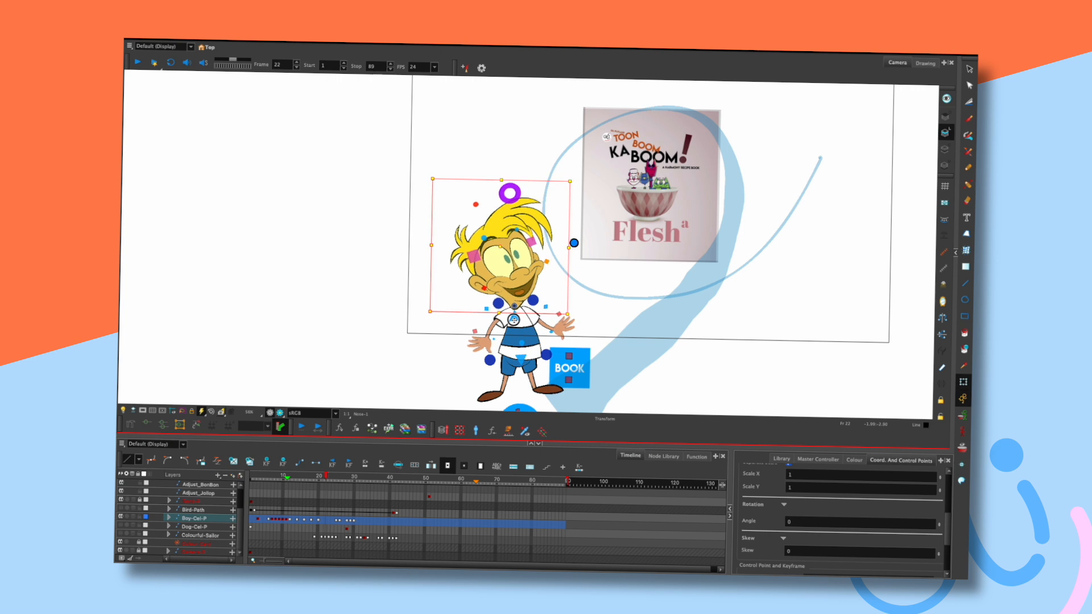
key(comma)
key(comma)
key(period)
key(period)
key(period)
click(574, 243)
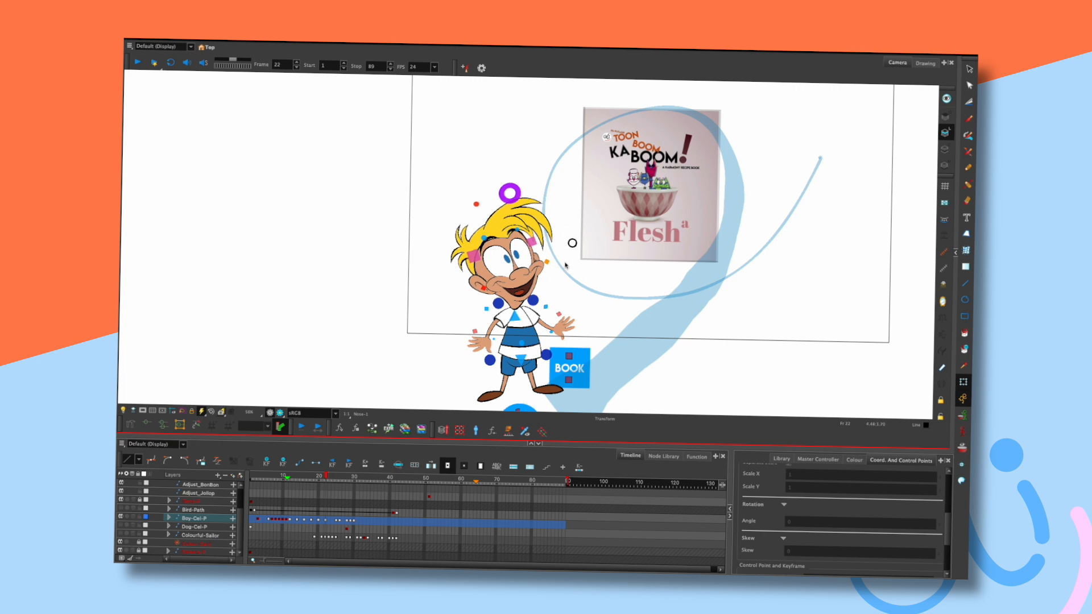
Tilt the boy's head slightly at frame 16 and check the following frames.
key(comma)
key(comma)
key(comma)
key(comma)
key(comma)
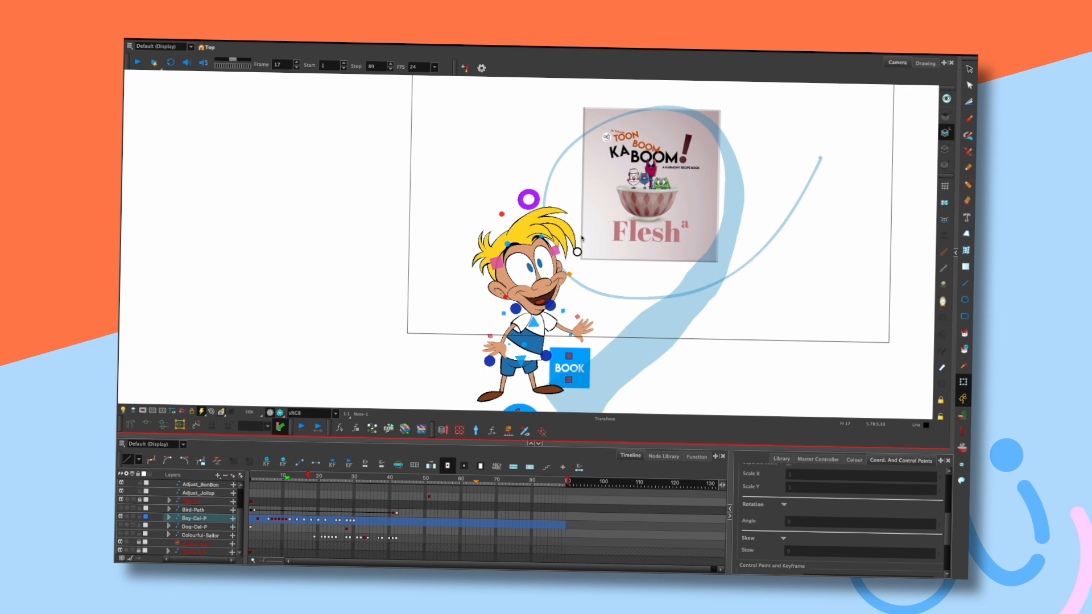
key(comma)
key(period)
drag(577, 251, 581, 260)
key(period)
key(period)
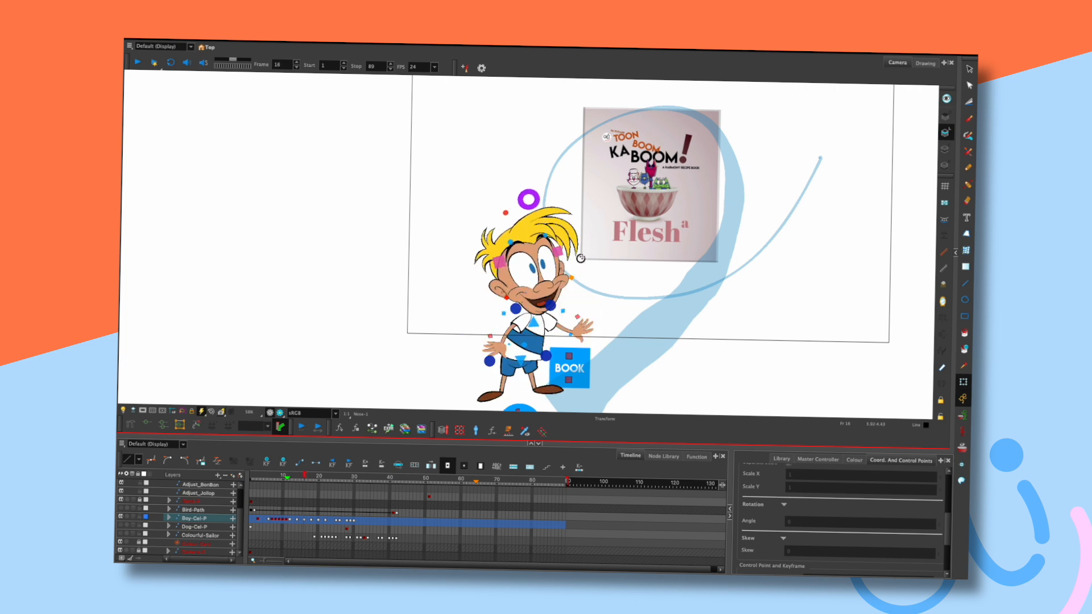
key(period)
key(period)
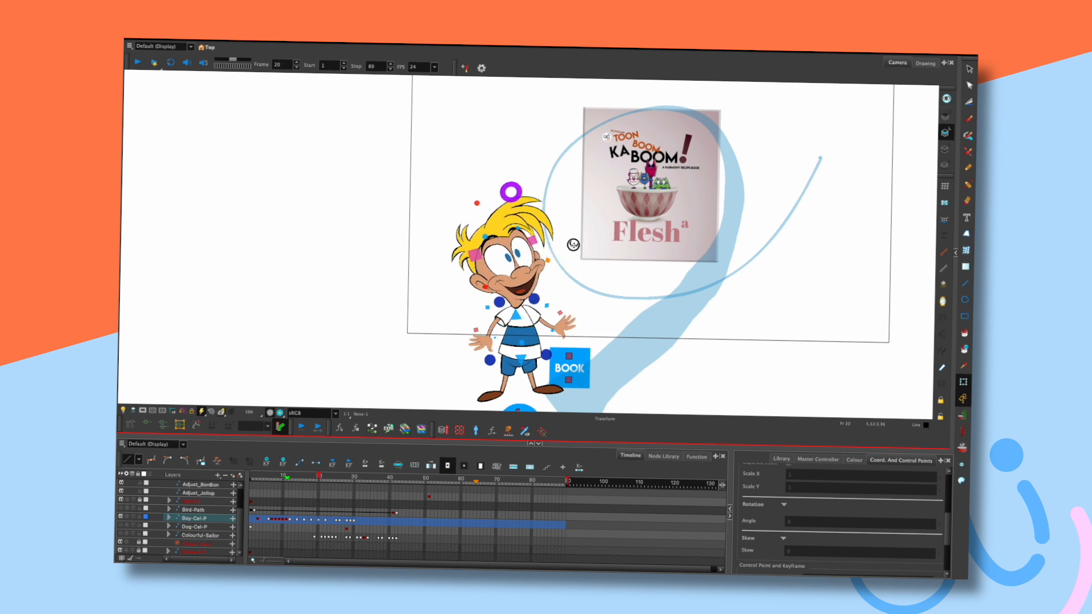
Review frames 20 to 32 and play the animation from the start to check the head.
key(period)
key(period)
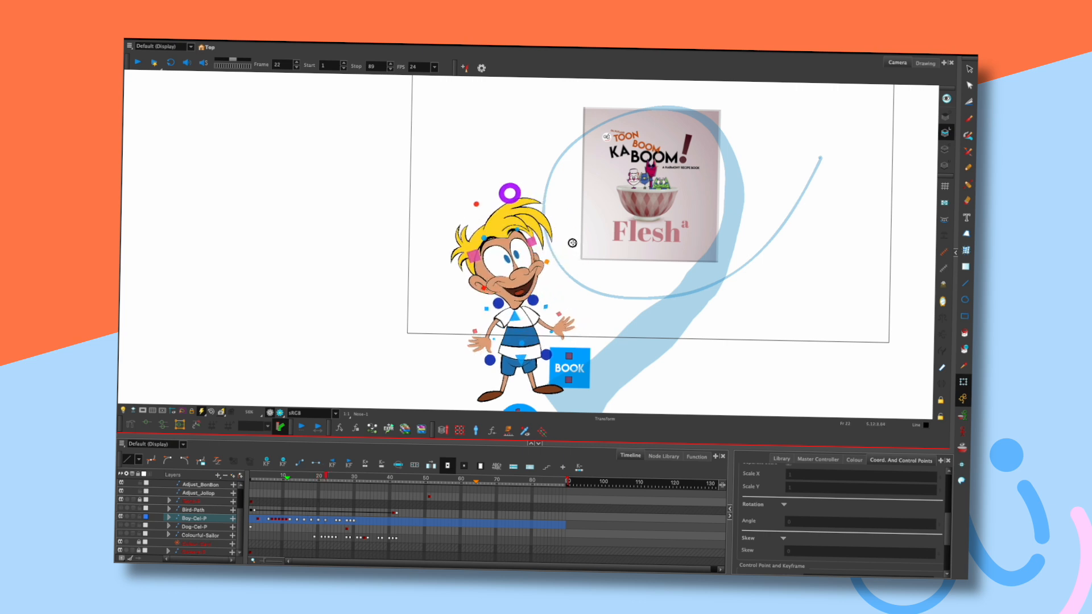
key(comma)
key(comma)
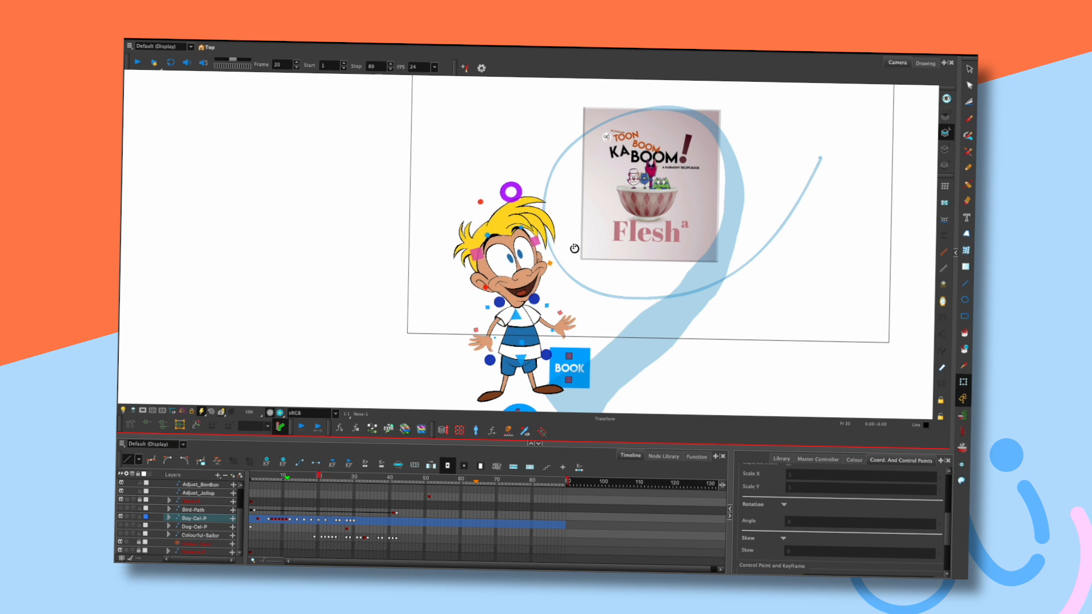
key(period)
key(period)
key(period)
key(period)
key(period)
key(period)
key(period)
key(period)
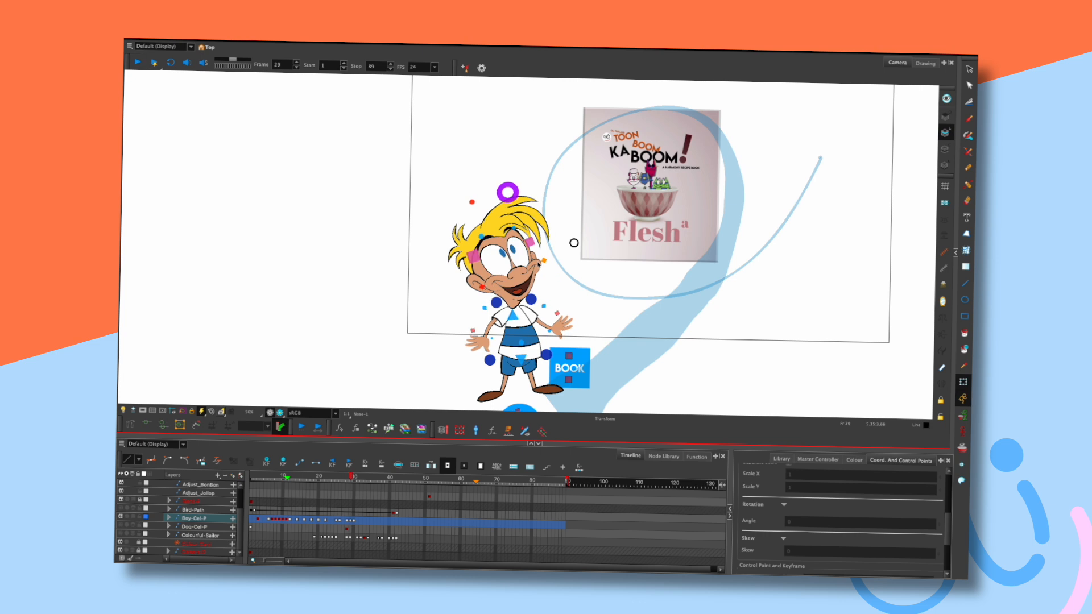
key(period)
key(period)
key(period)
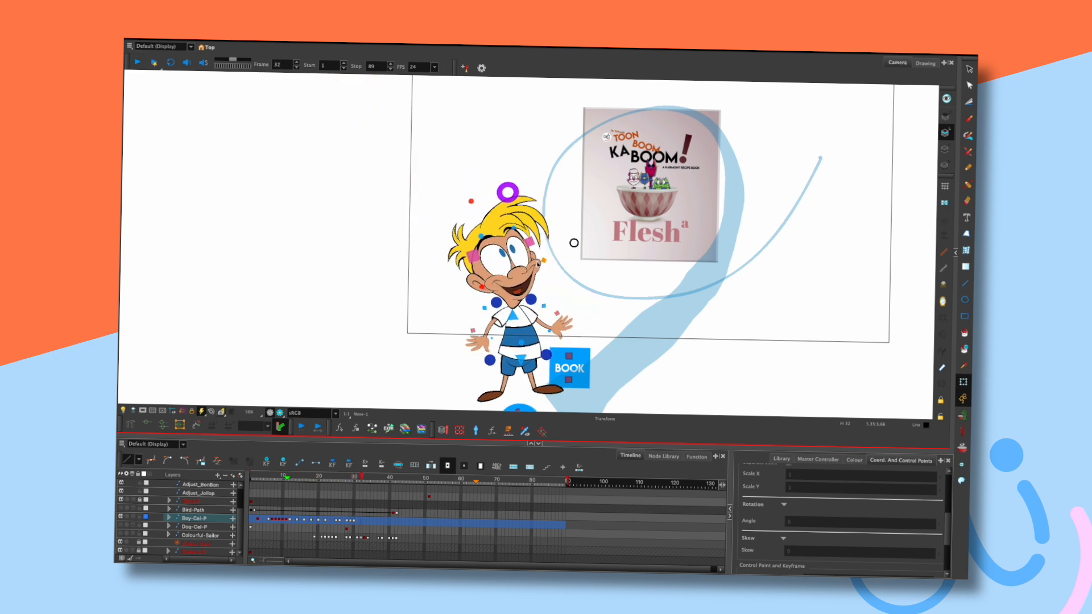
key(shift+comma)
key(shift+Return)
key(comma)
key(comma)
key(comma)
key(period)
key(period)
key(period)
key(period)
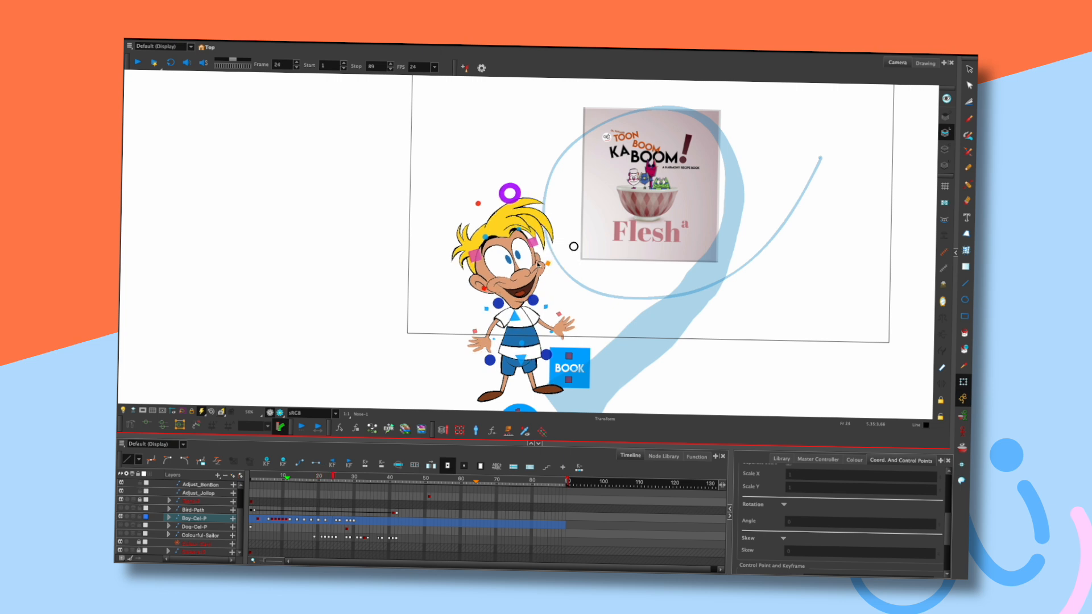
click(517, 320)
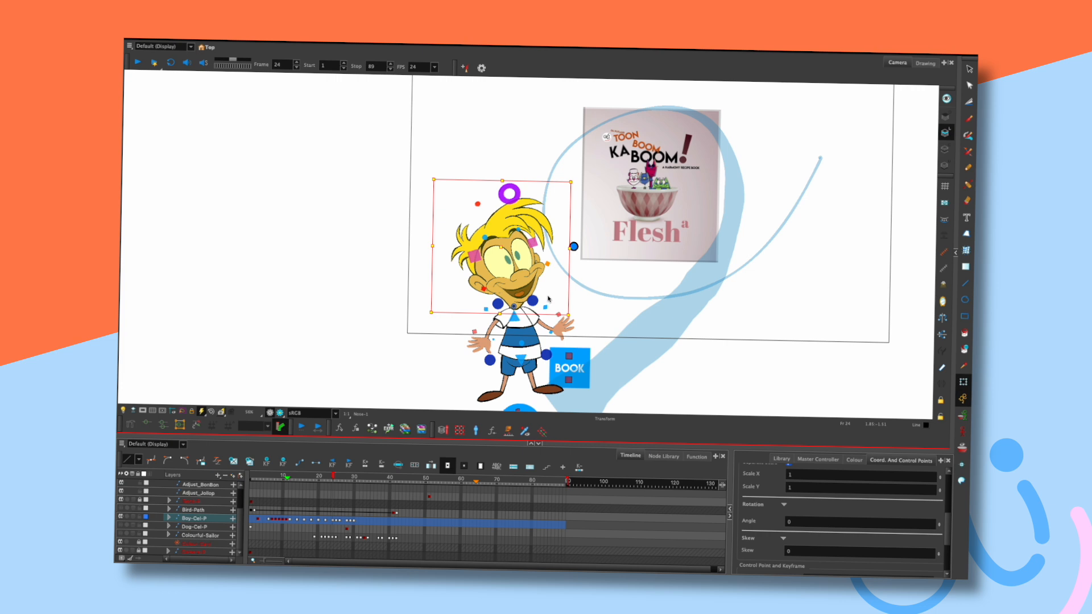
click(579, 261)
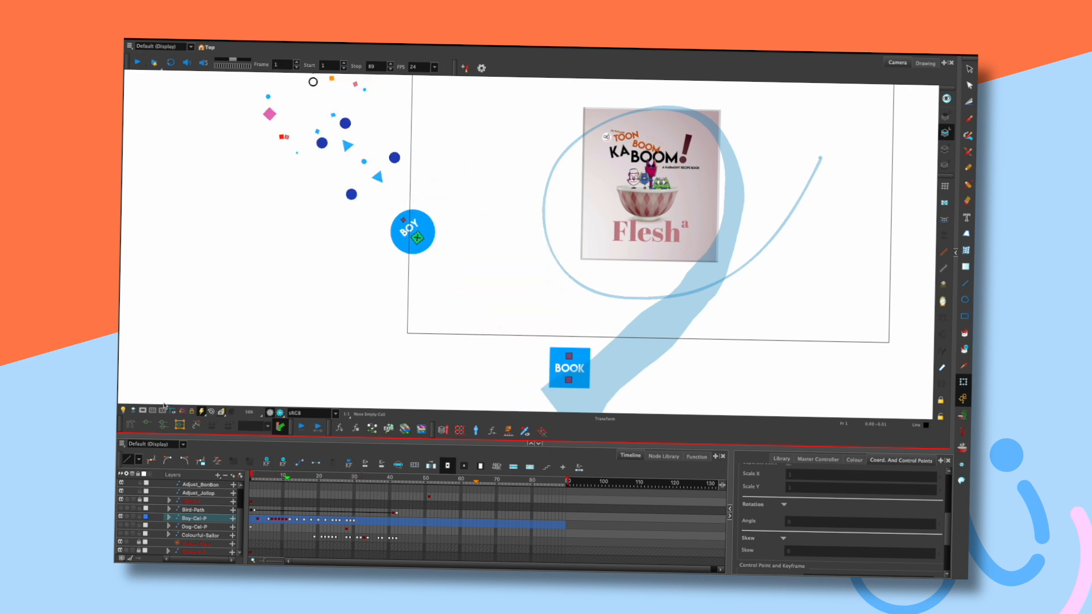
Dim the area outside the camera frame and shift the Boy-Cel-P cells from frame 25 later.
click(143, 410)
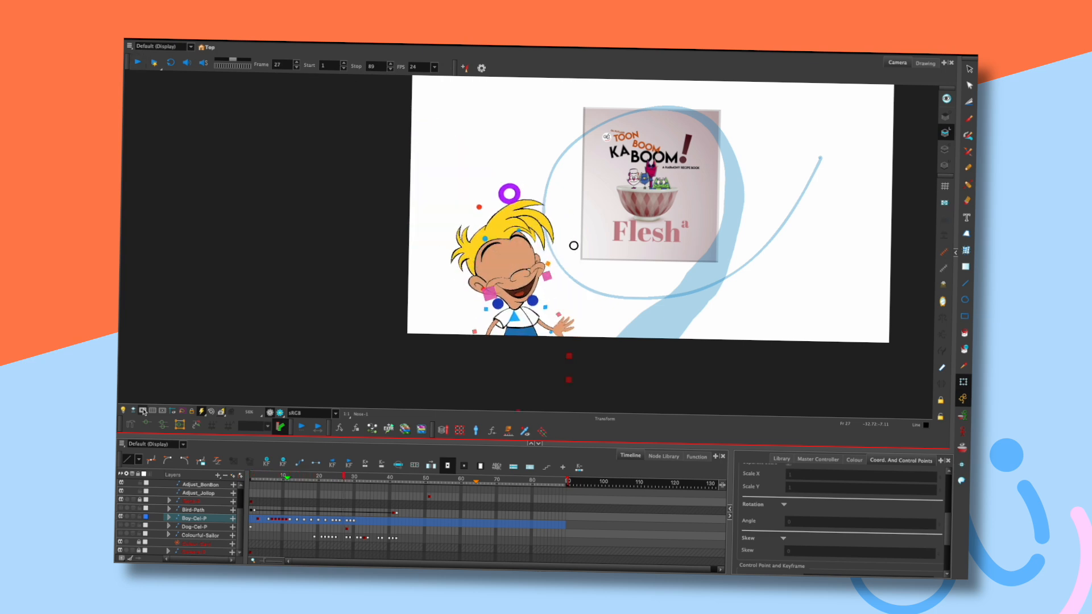
click(344, 474)
drag(345, 473, 337, 473)
click(338, 520)
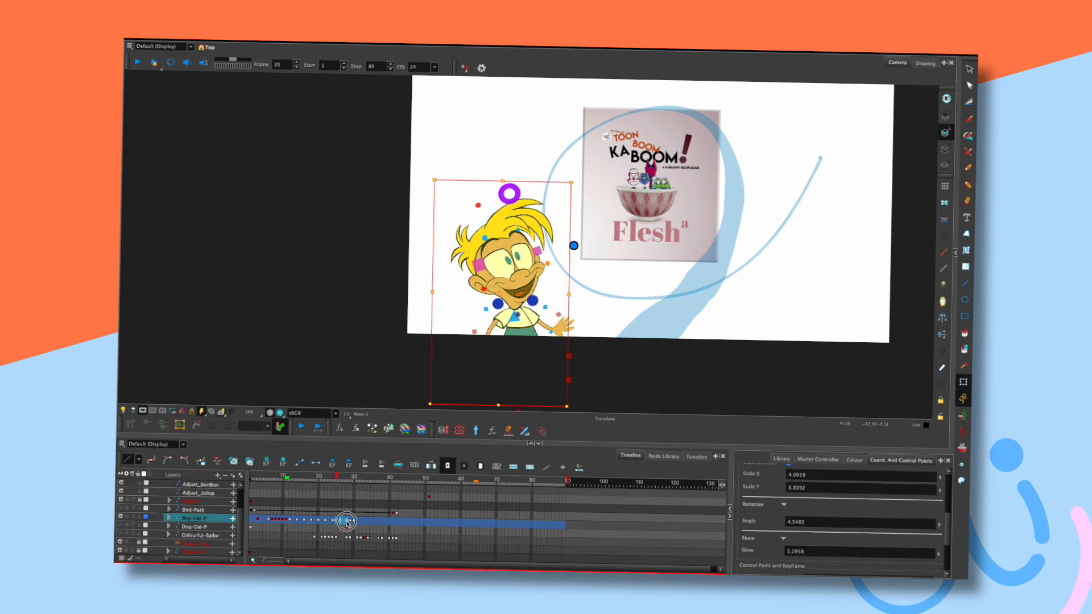
drag(339, 522, 358, 521)
Play back the retimed animation, stopping near frame 33 to inspect the boy's pose.
key(Return)
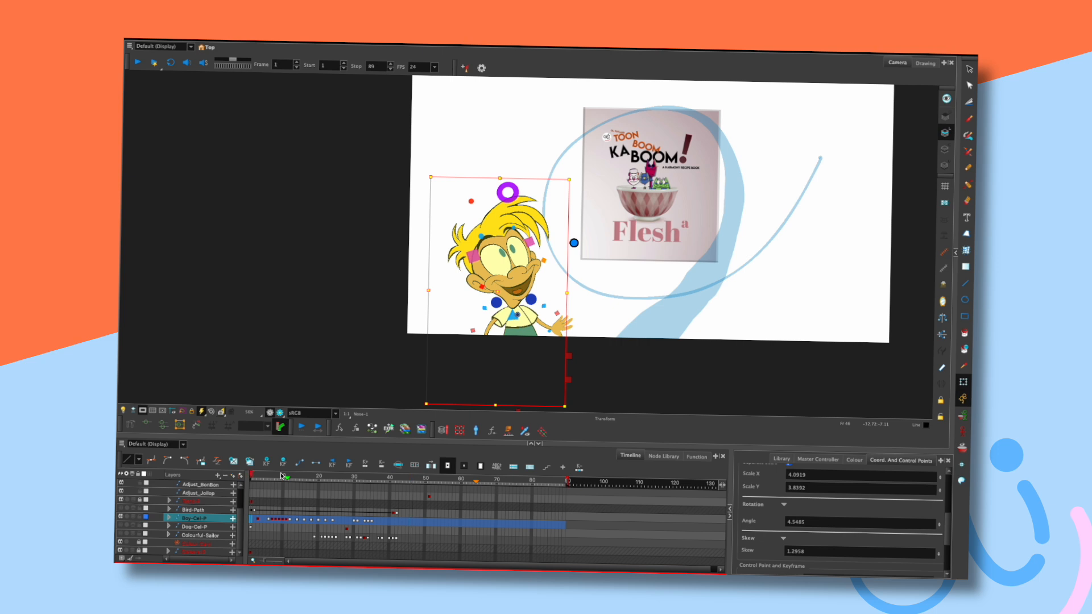
key(Return)
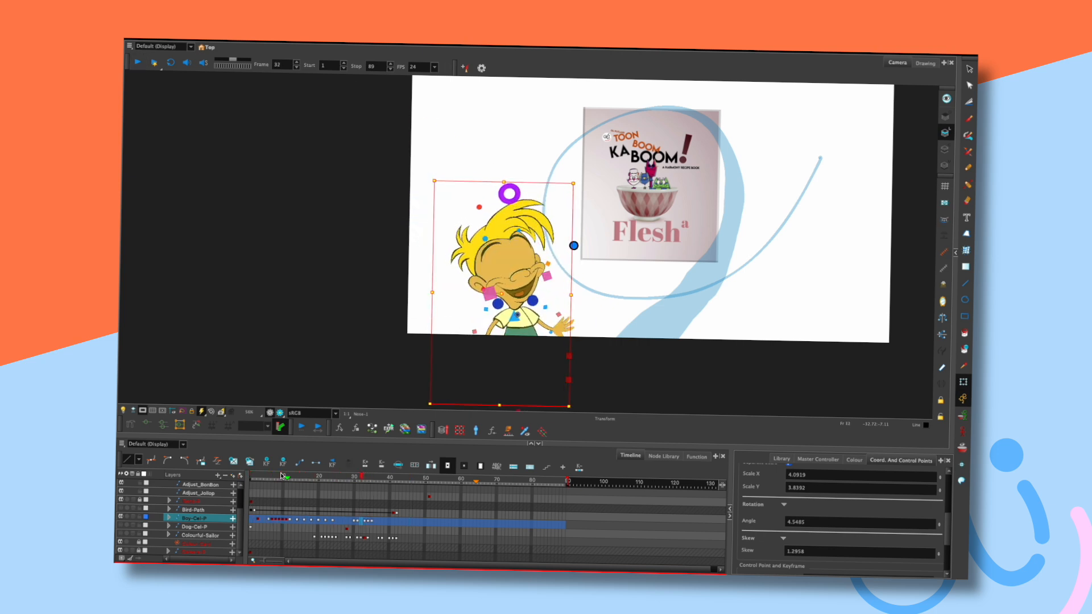
key(Return)
click(519, 317)
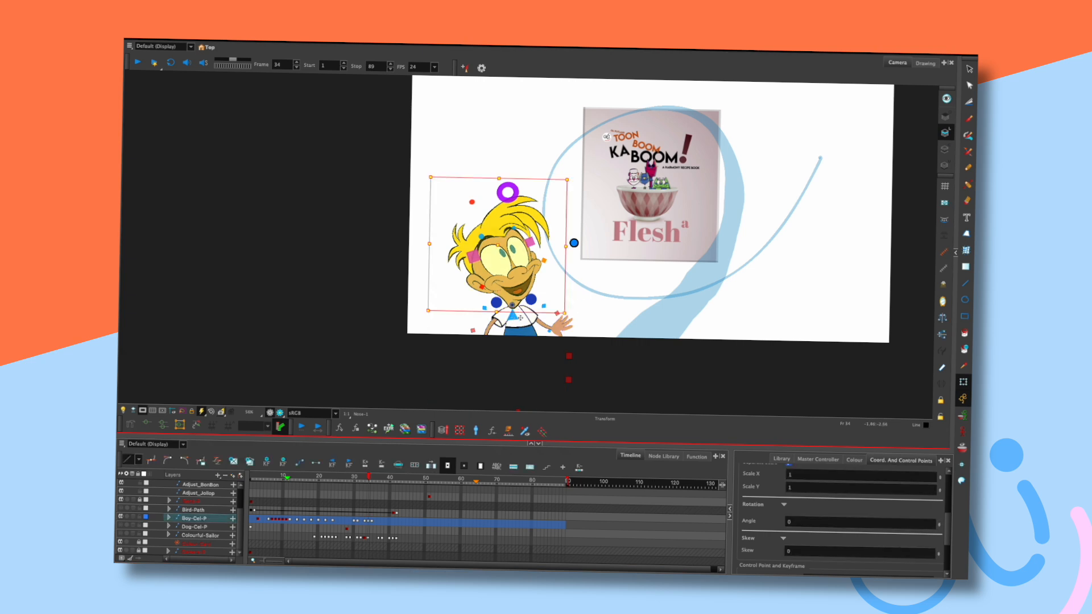
click(580, 311)
key(comma)
key(comma)
key(comma)
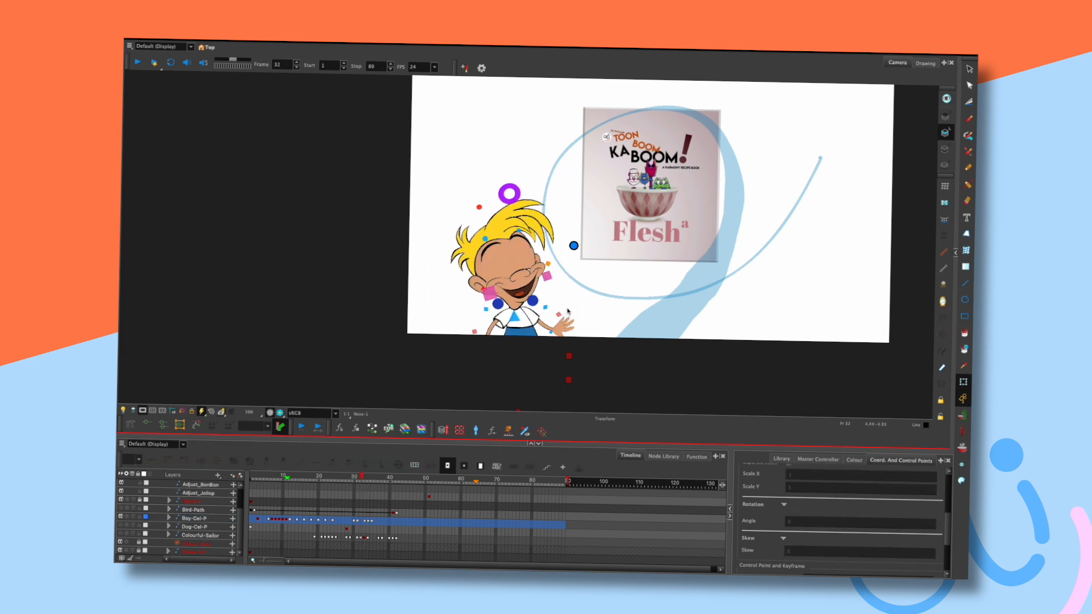
click(515, 317)
click(577, 306)
key(comma)
Compare the boy's faces frame by frame near frame 32, then replay from frame 17.
click(515, 318)
click(576, 310)
key(comma)
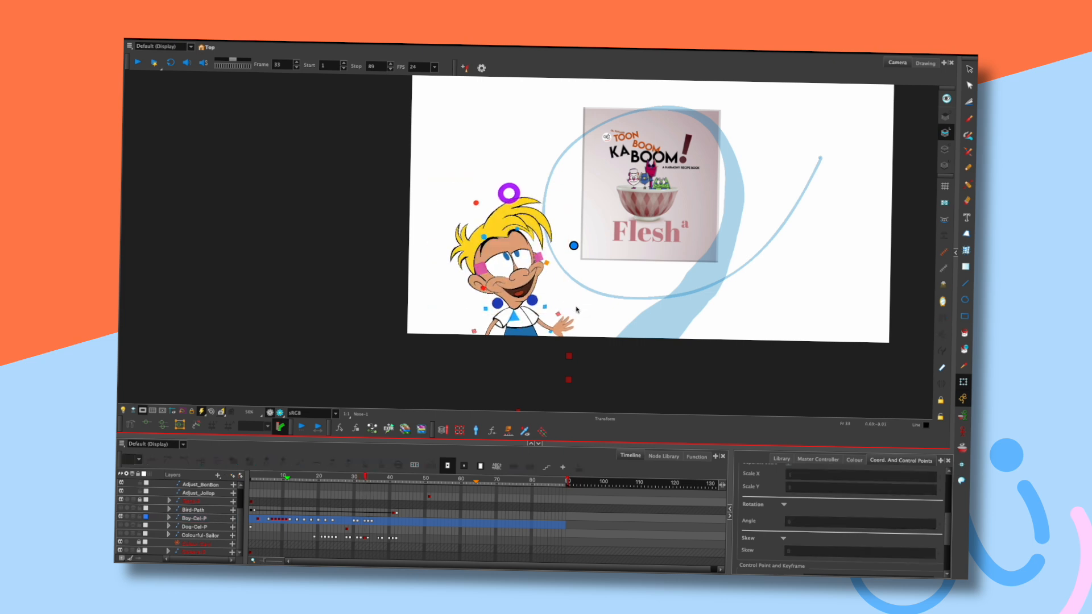
click(527, 311)
click(572, 309)
key(comma)
key(comma)
click(311, 480)
key(shift+Return)
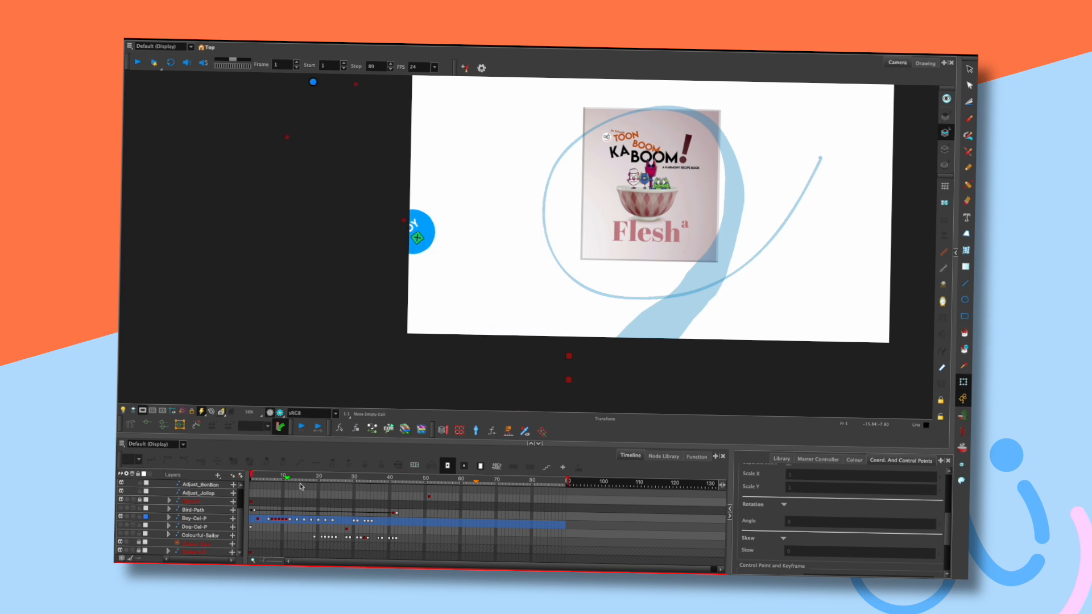
key(shift+Return)
mouse_move(313, 476)
mouse_down()
mouse_move(283, 473)
mouse_move(324, 462)
mouse_move(294, 467)
mouse_up()
key(comma)
key(period)
key(period)
key(period)
key(period)
key(period)
key(period)
key(period)
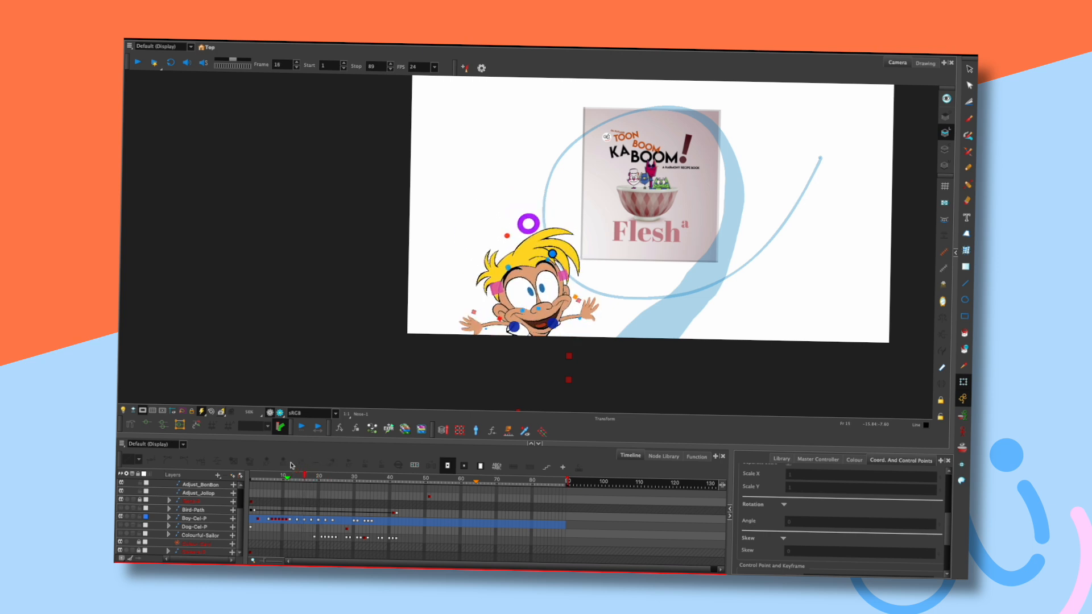
key(period)
key(period)
key(comma)
key(comma)
key(comma)
key(comma)
key(period)
key(period)
key(period)
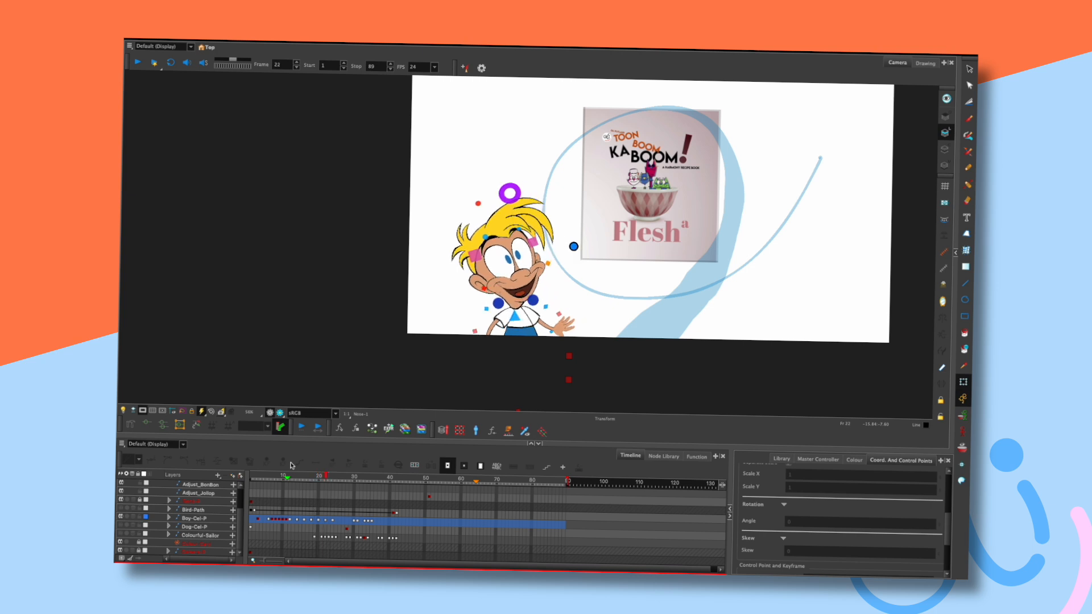
key(comma)
key(comma)
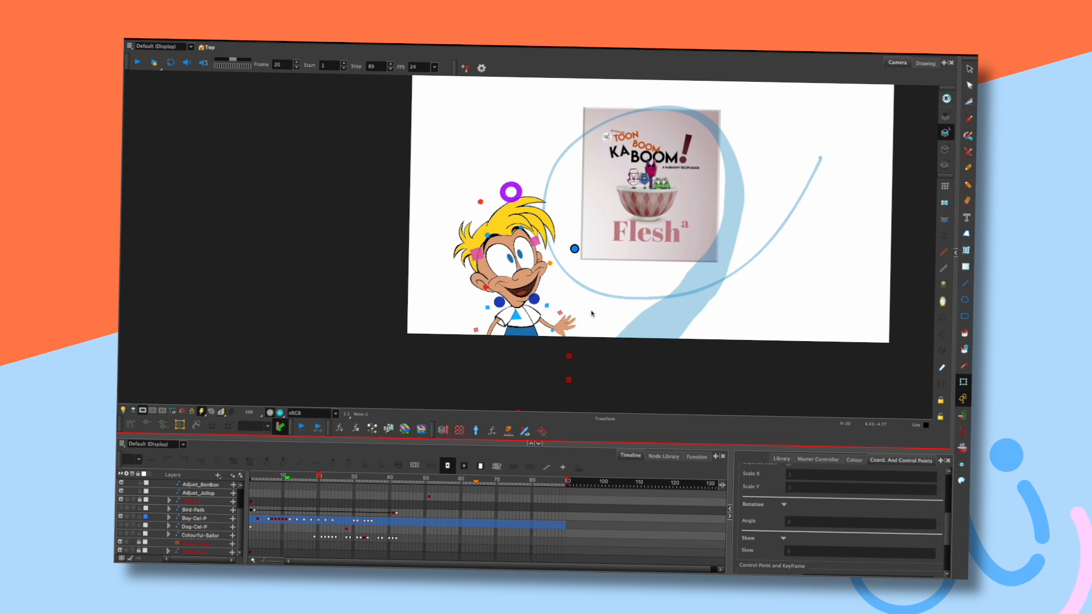
drag(311, 476, 264, 474)
key(shift+Return)
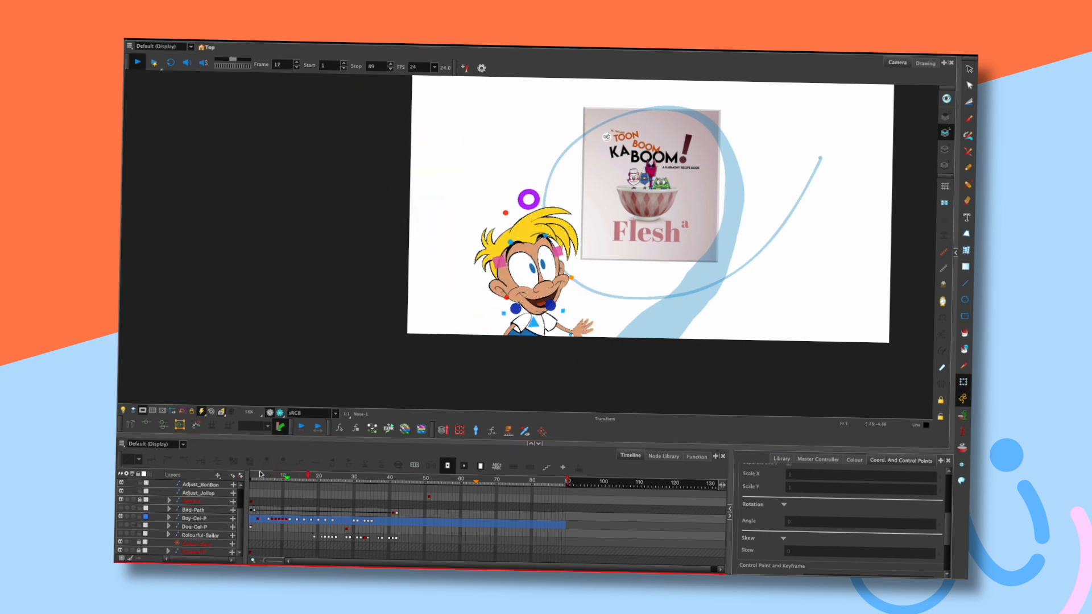
click(562, 327)
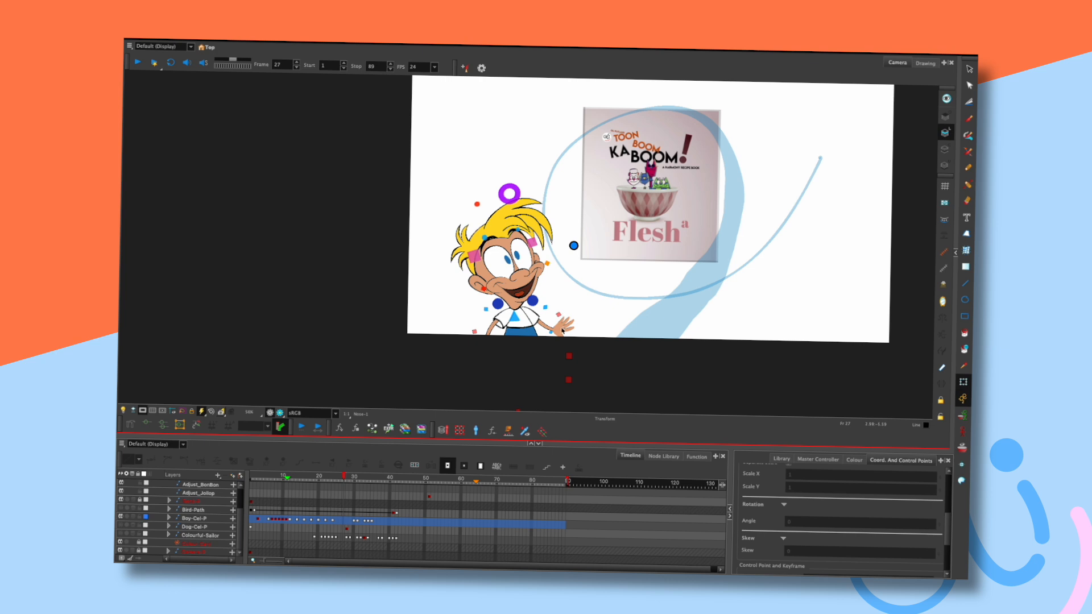
key(comma)
key(comma)
key(comma)
key(comma)
key(comma)
key(comma)
key(comma)
key(comma)
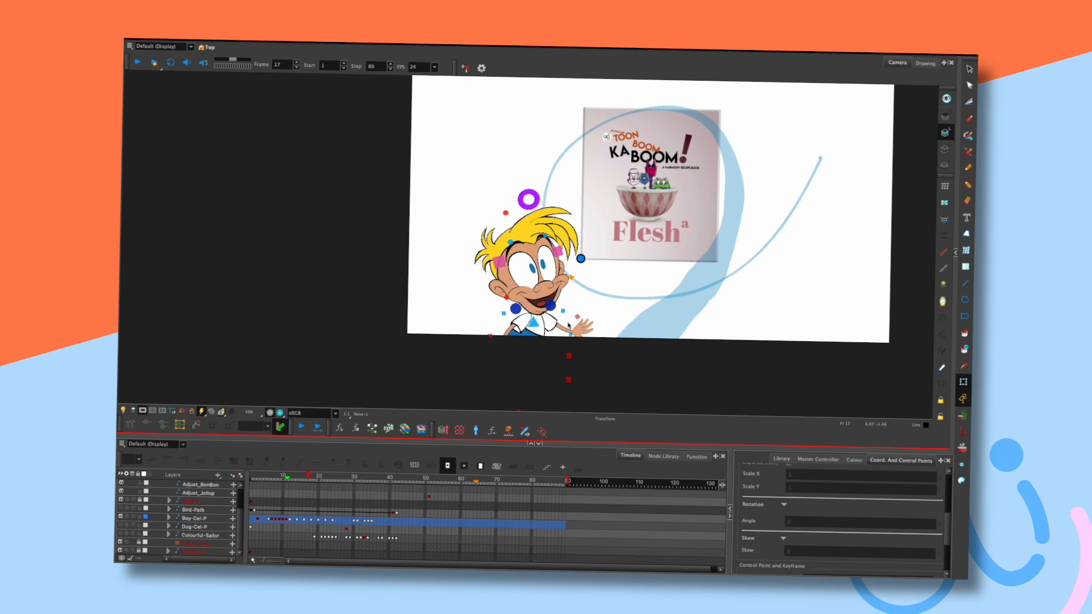
key(period)
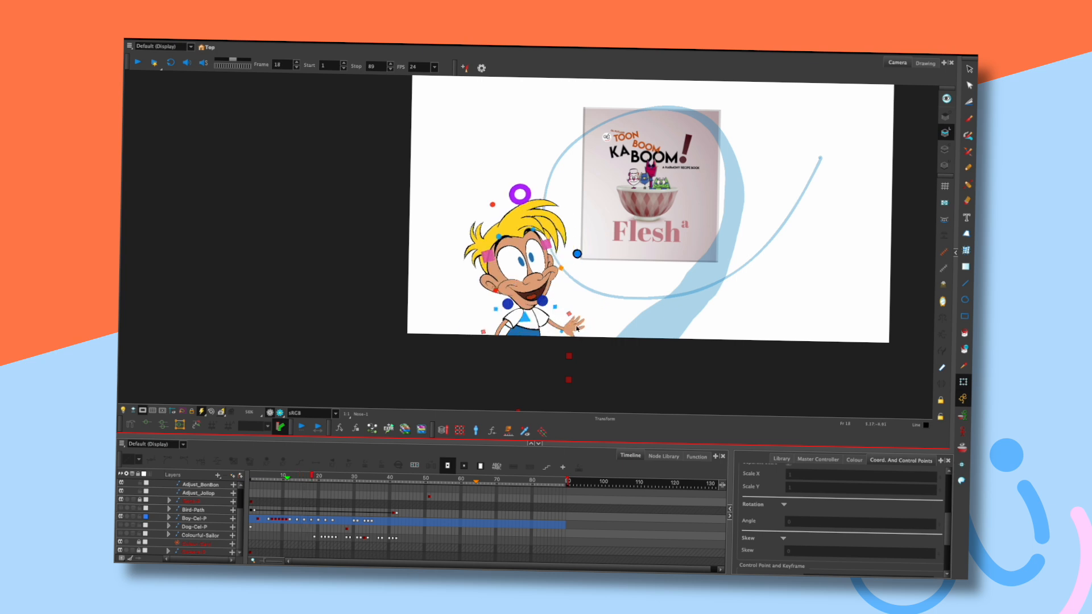
Nudge the boy's palm up slightly at frame 20 and compare it with nearby frames.
click(569, 325)
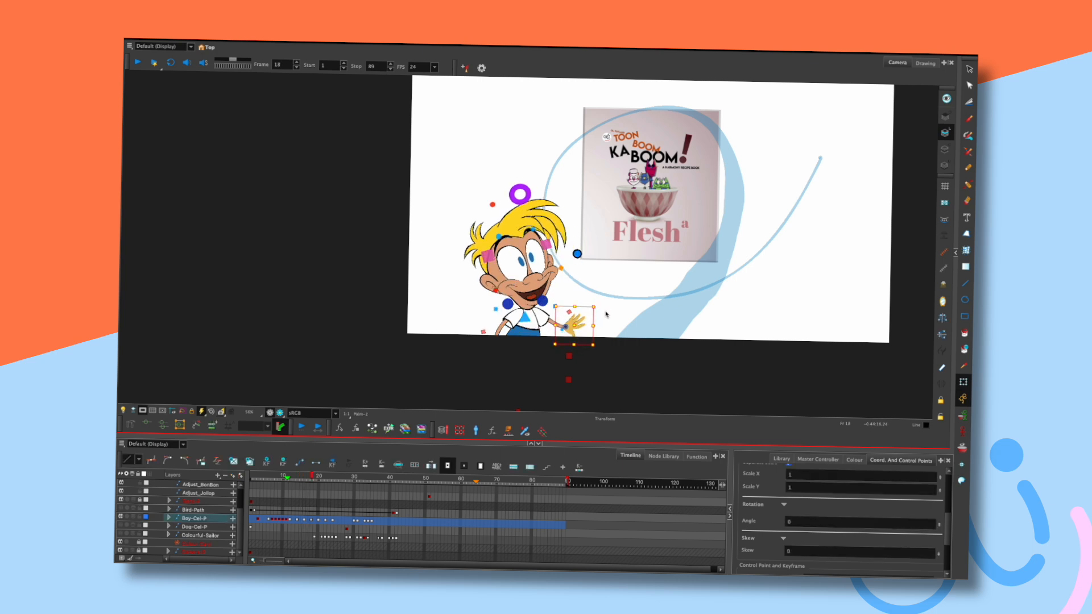
key(period)
key(period)
key(Up)
key(Up)
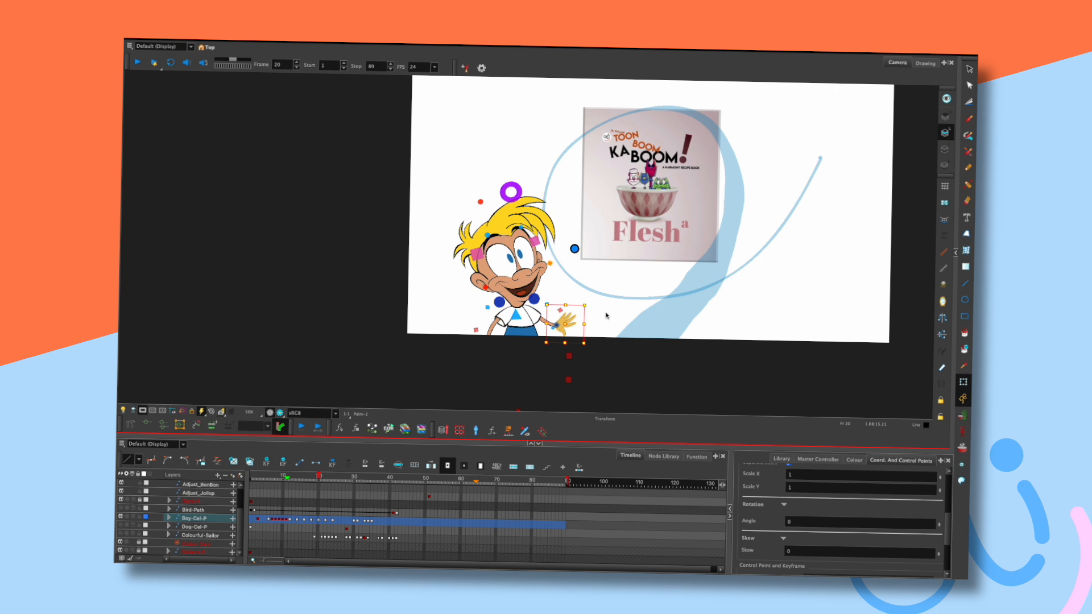
key(comma)
key(comma)
key(period)
key(period)
key(period)
key(period)
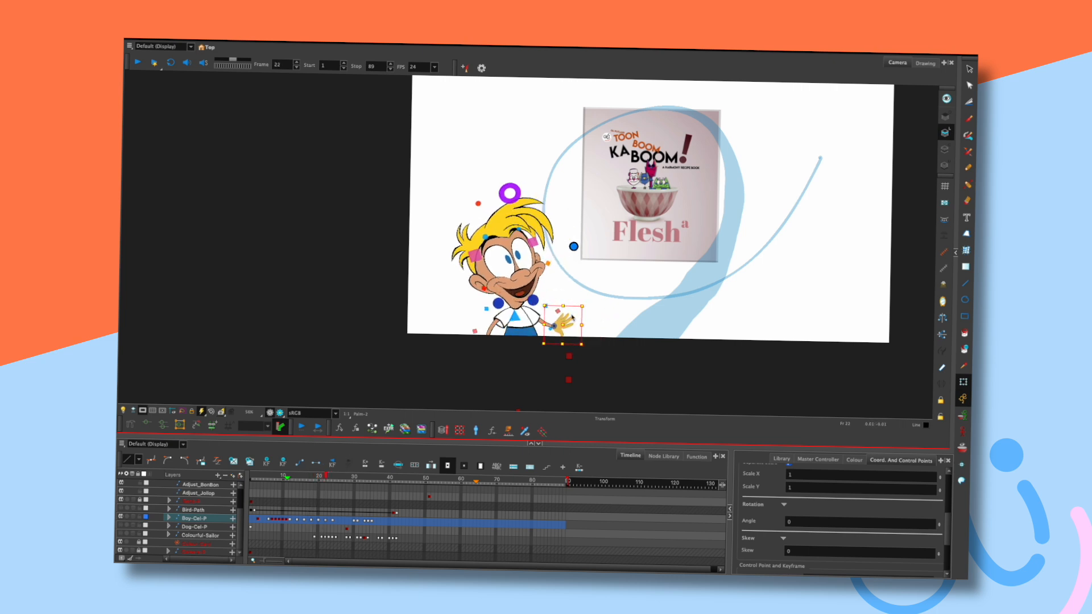
key(comma)
key(comma)
key(period)
key(period)
key(period)
key(period)
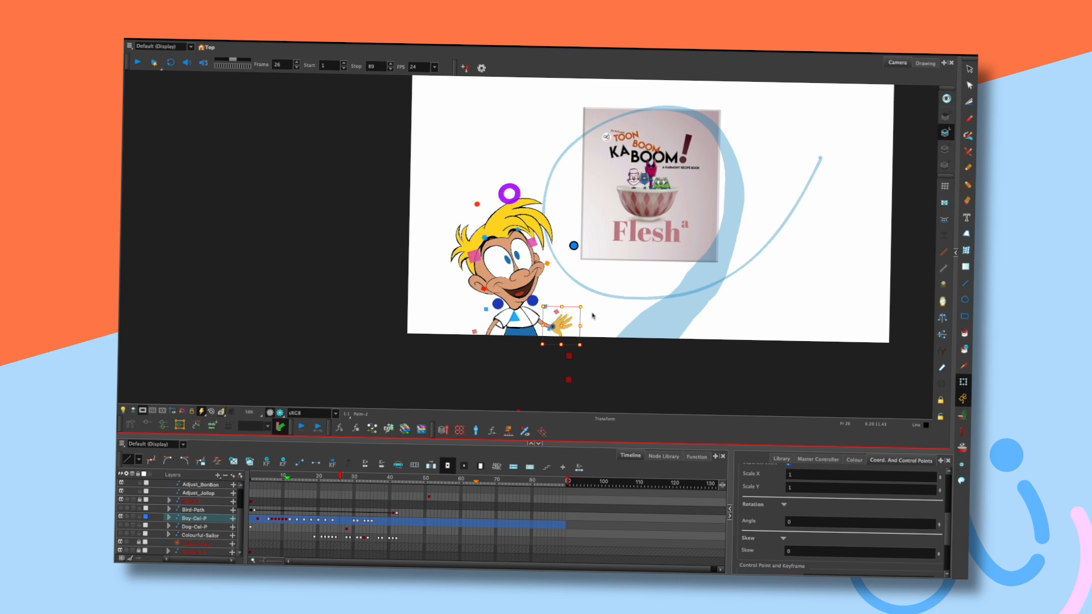
key(comma)
key(comma)
click(600, 317)
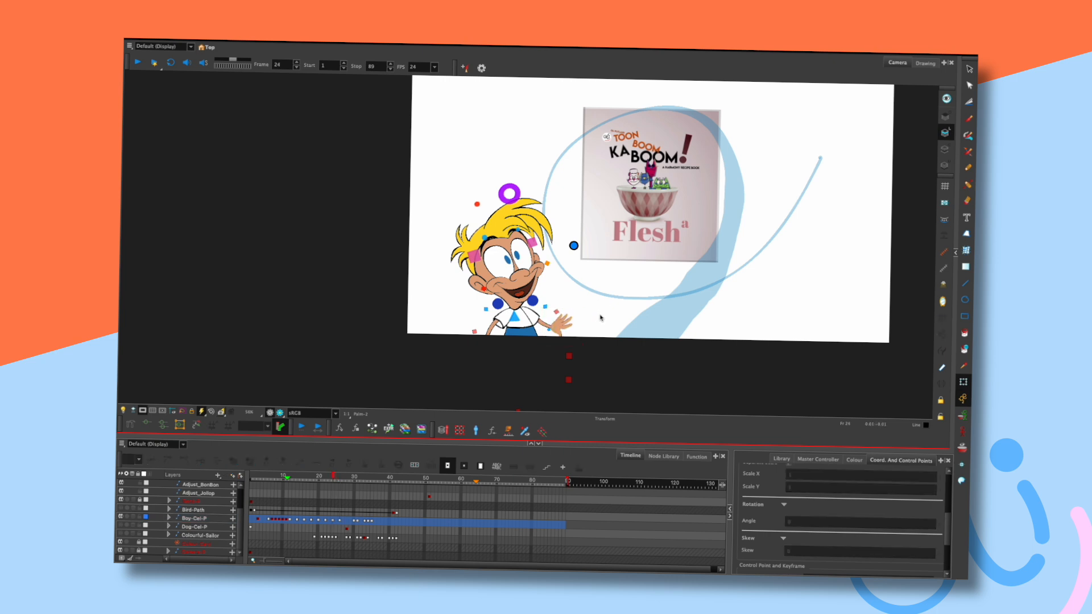
Run the animation forward and scrub back to frame 13 to review poses.
key(period)
key(period)
key(period)
key(period)
key(period)
key(period)
key(period)
key(period)
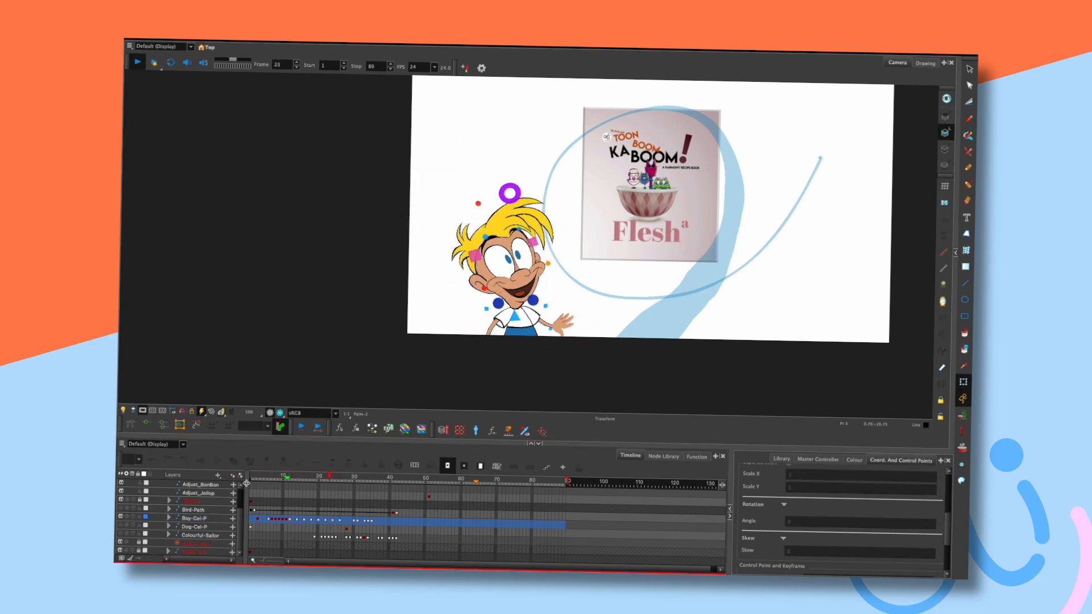
key(comma)
key(comma)
key(comma)
key(comma)
key(comma)
key(comma)
key(comma)
key(comma)
key(comma)
key(comma)
key(comma)
key(comma)
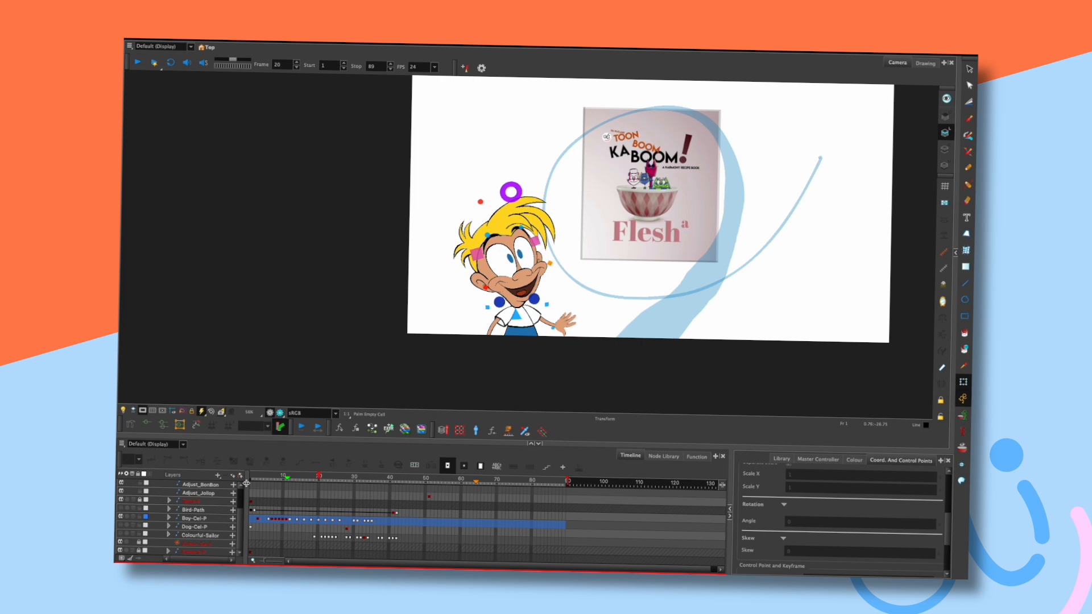
mouse_move(284, 476)
mouse_down()
mouse_move(297, 476)
mouse_move(281, 473)
mouse_up()
key(period)
key(period)
key(period)
key(period)
key(period)
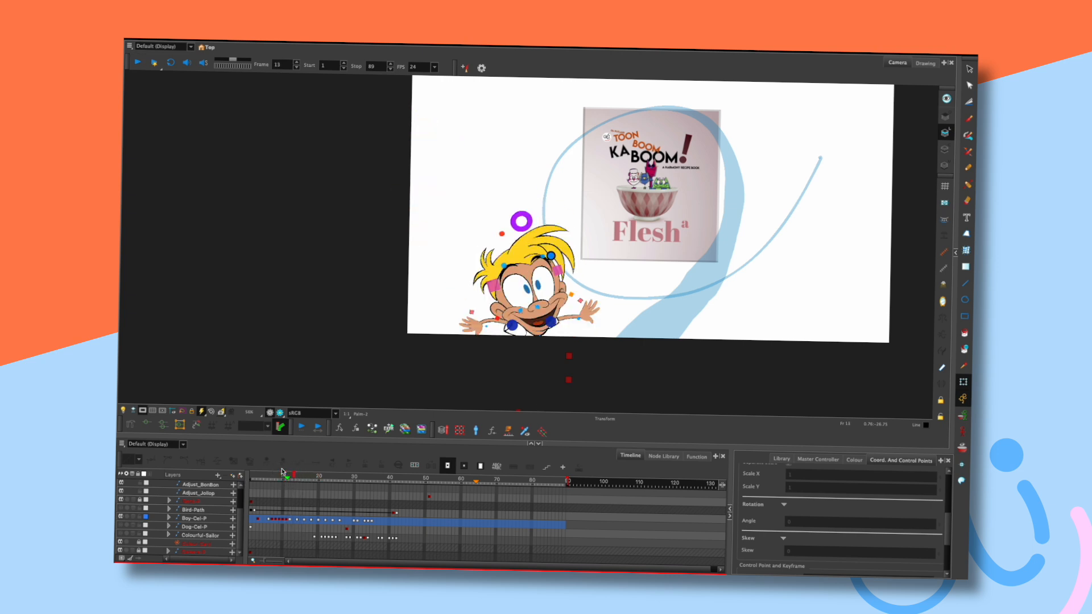
Rotate the boy's raised hand slightly at frame 12, flipping neighbouring frames to compare.
click(594, 305)
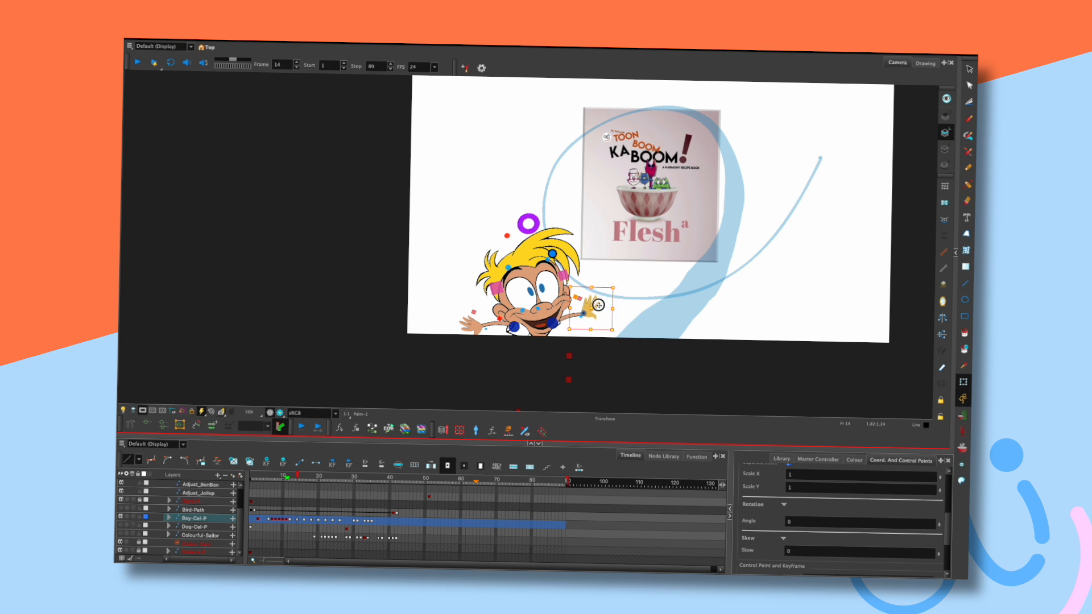
key(comma)
key(comma)
key(comma)
key(comma)
key(comma)
key(period)
key(period)
key(comma)
key(comma)
key(period)
drag(618, 291, 624, 288)
key(comma)
key(period)
key(period)
key(period)
key(comma)
key(period)
key(period)
key(period)
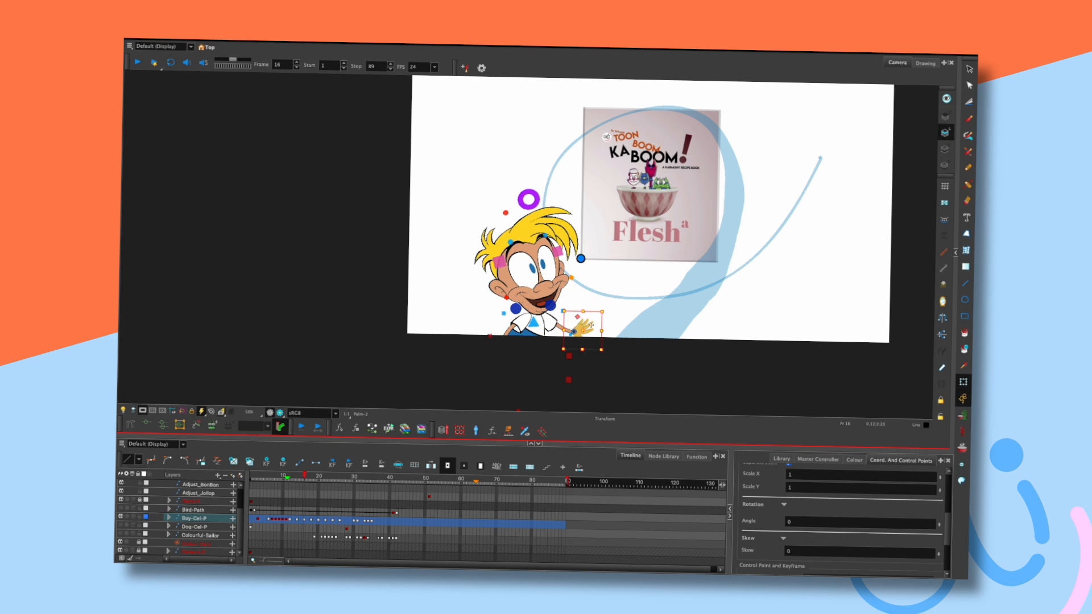
Play the animation to review the hand, then compare frames 14–15.
key(Return)
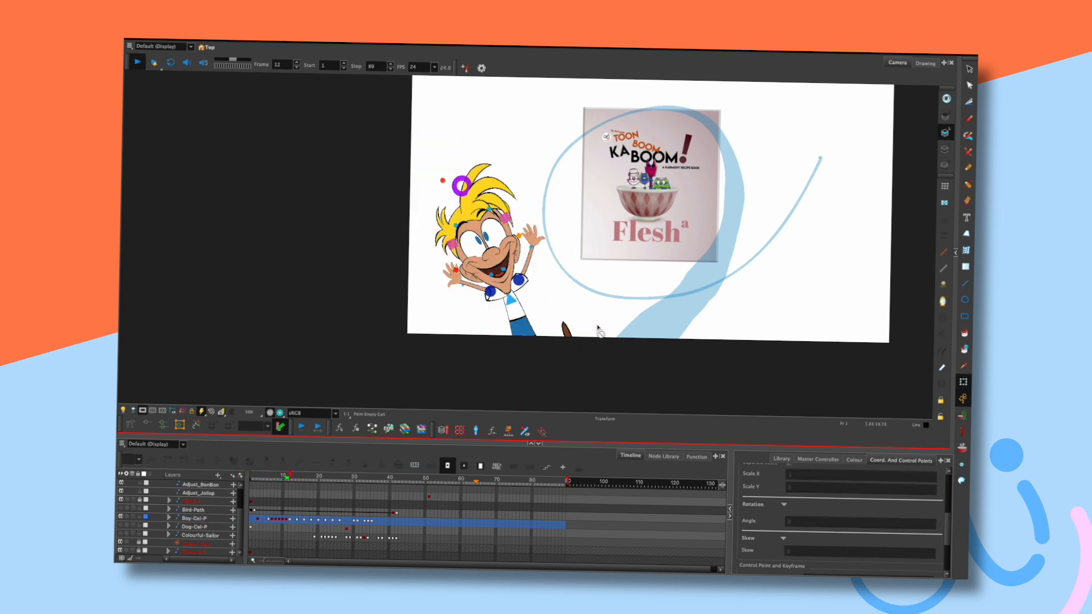
key(Return)
drag(311, 473, 311, 473)
key(comma)
key(comma)
key(comma)
key(comma)
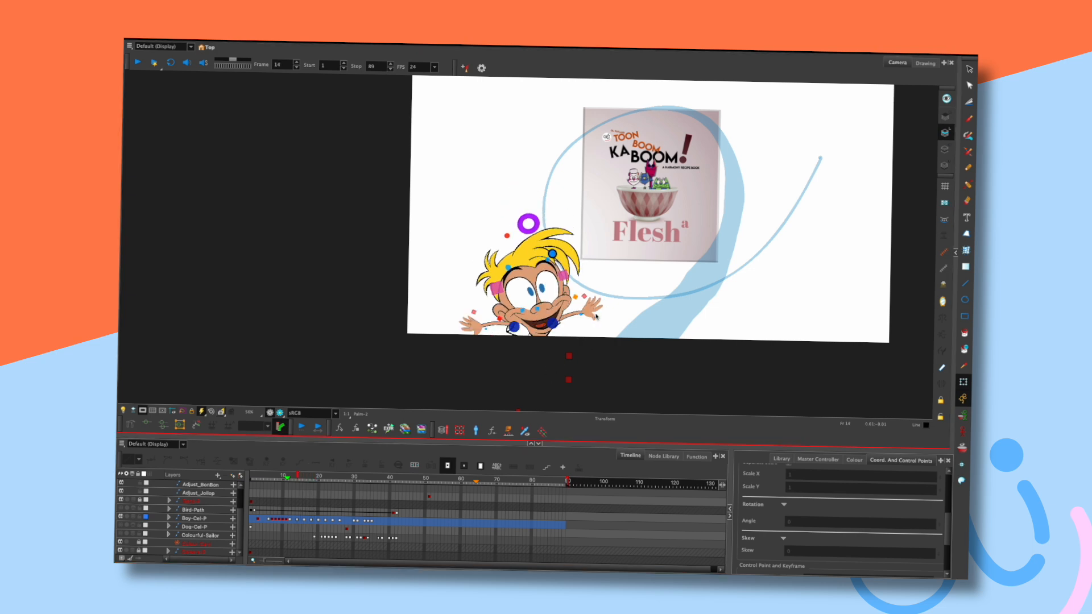
key(period)
key(period)
key(period)
key(period)
key(comma)
key(comma)
key(comma)
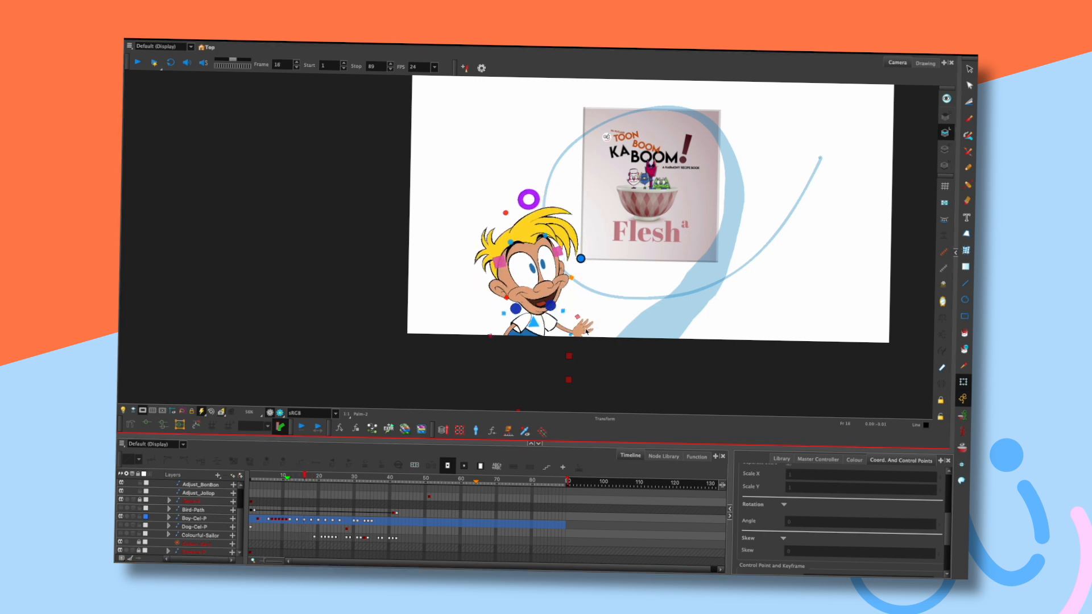
Select the boy's right hand and check its poses across frames 17–22.
click(595, 319)
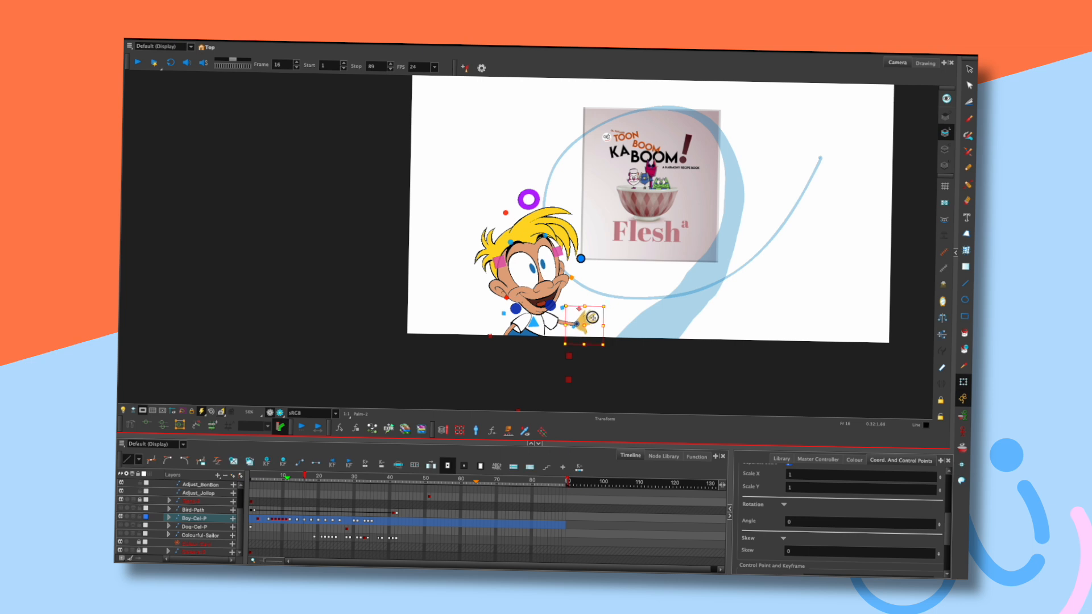
key(period)
key(period)
key(period)
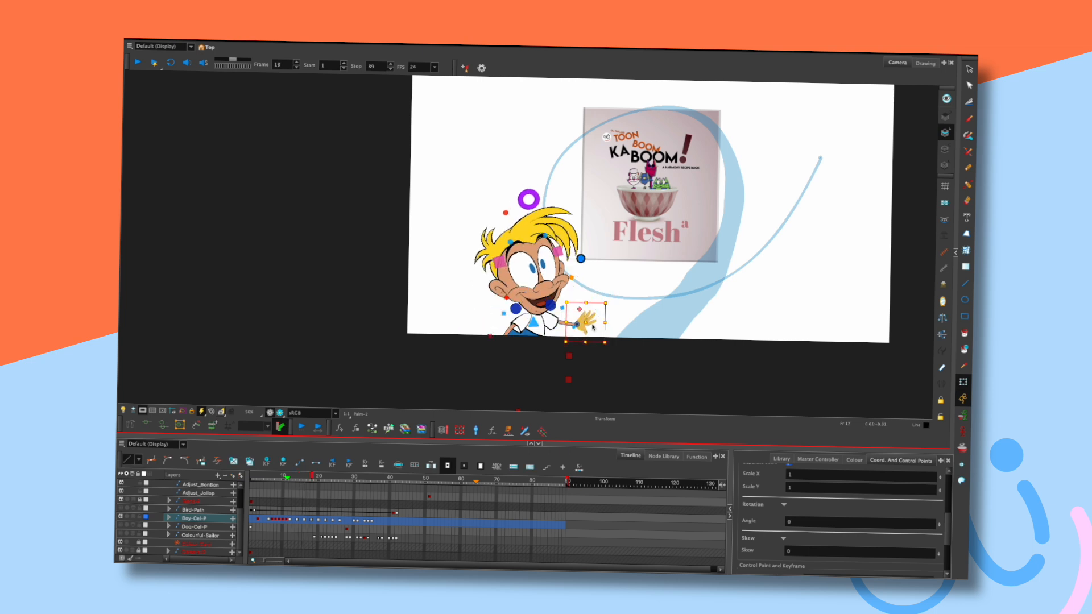
key(comma)
key(comma)
key(comma)
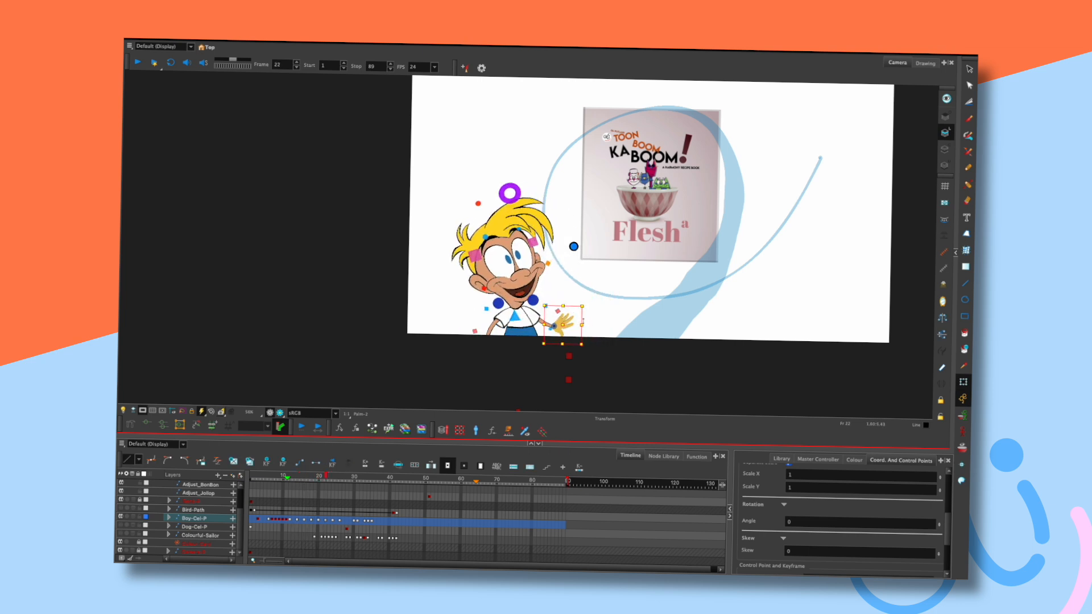
key(period)
key(period)
key(period)
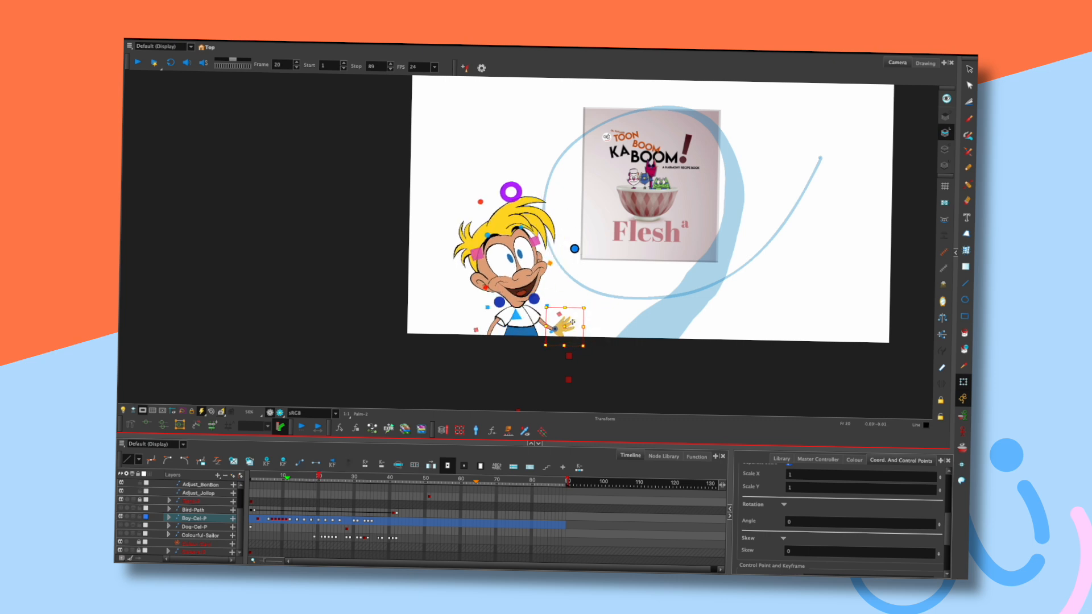
key(period)
key(period)
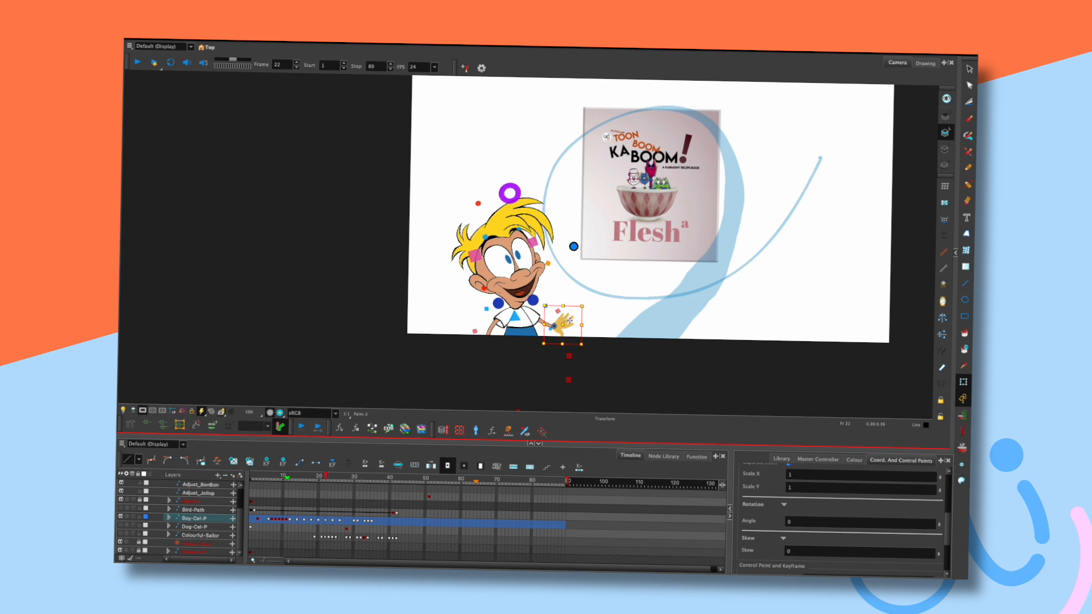
key(comma)
key(comma)
key(period)
key(period)
key(comma)
key(comma)
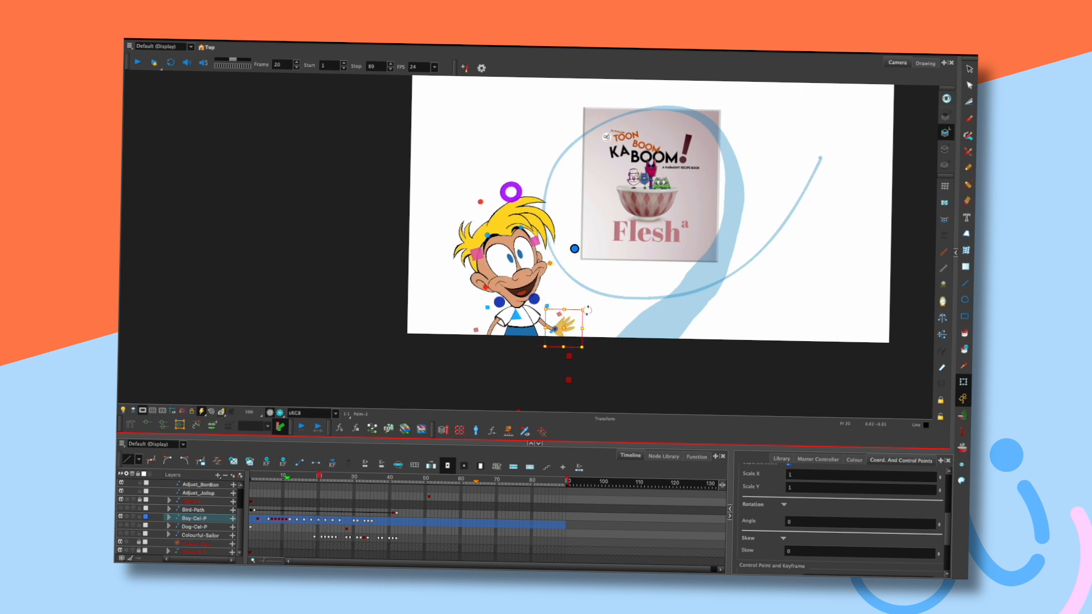
Flip through frames 23–26 to check the hand's motion.
key(period)
key(period)
key(period)
key(comma)
key(comma)
key(period)
key(period)
key(period)
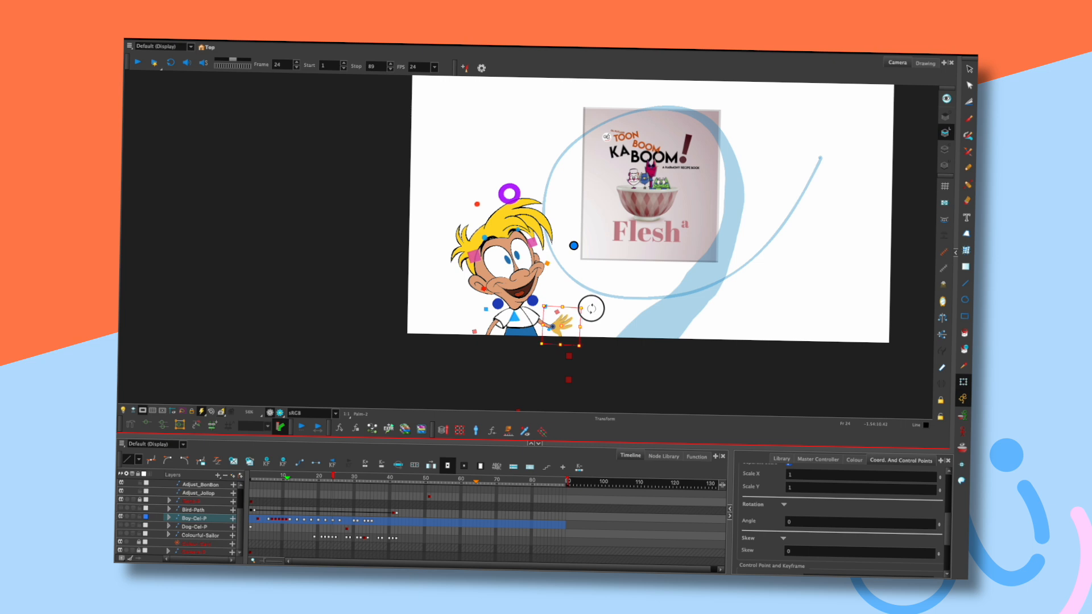
key(comma)
key(comma)
key(period)
key(period)
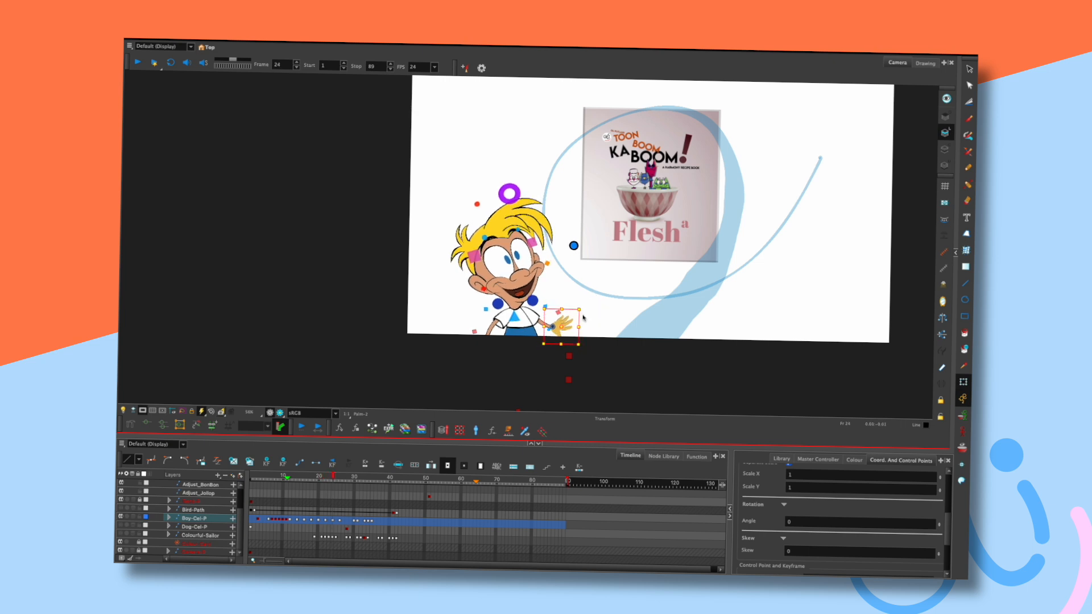
key(period)
key(period)
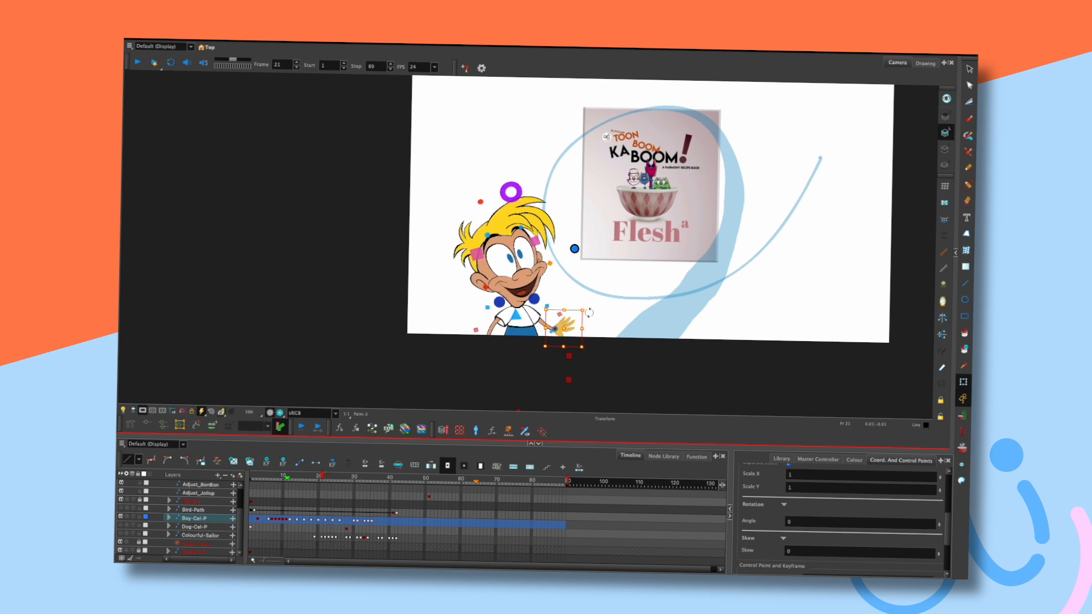
key(comma)
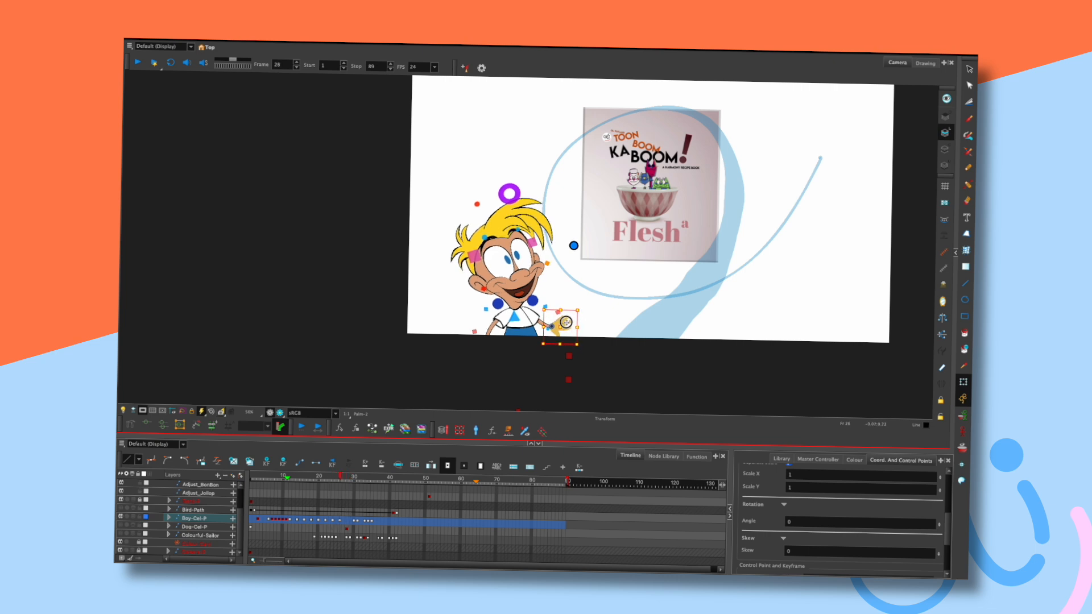
key(period)
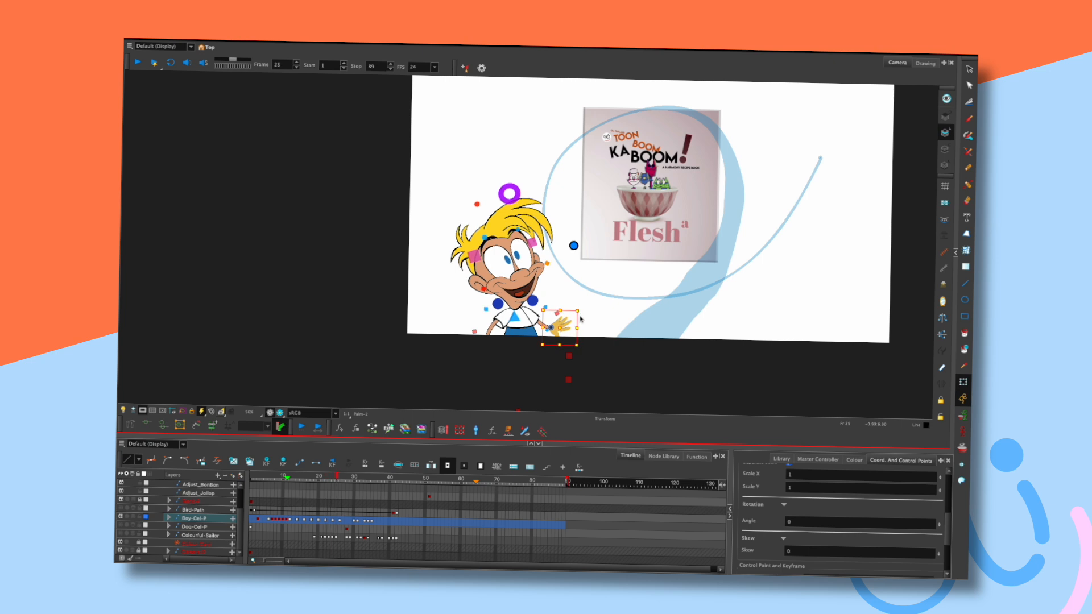
key(period)
Play the boy's entrance animation from frame 1 twice.
click(256, 479)
key(shift+Return)
key(shift+Return)
key(shift+comma)
key(shift+Return)
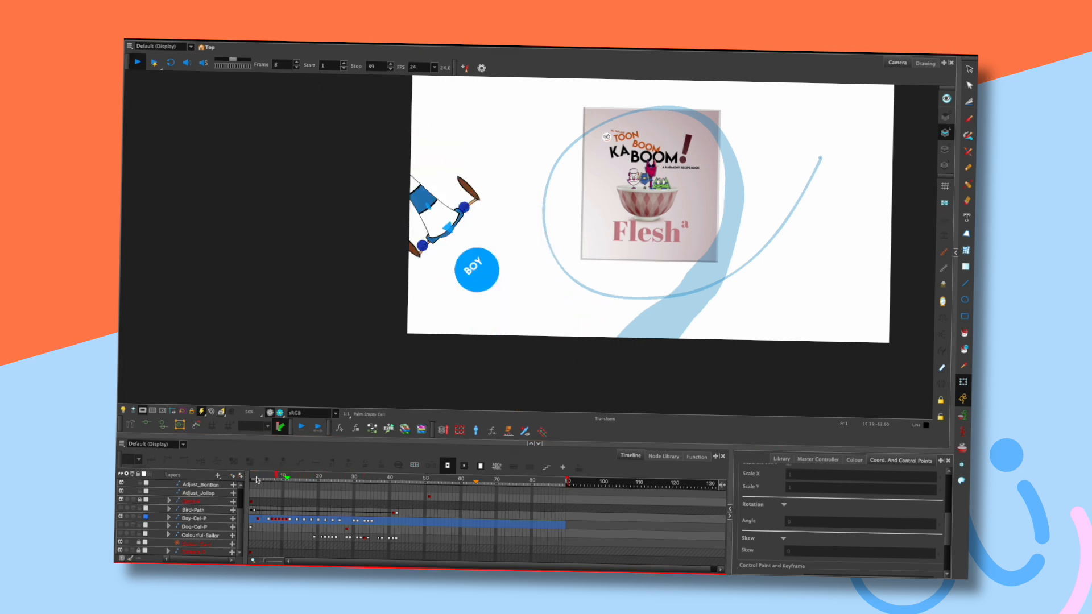
key(shift+Return)
key(shift+comma)
key(shift+Return)
key(shift+Return)
Scrub to frame 22 and inspect the boy's hand between frames 21 and 22.
drag(320, 477, 323, 474)
key(period)
key(comma)
key(period)
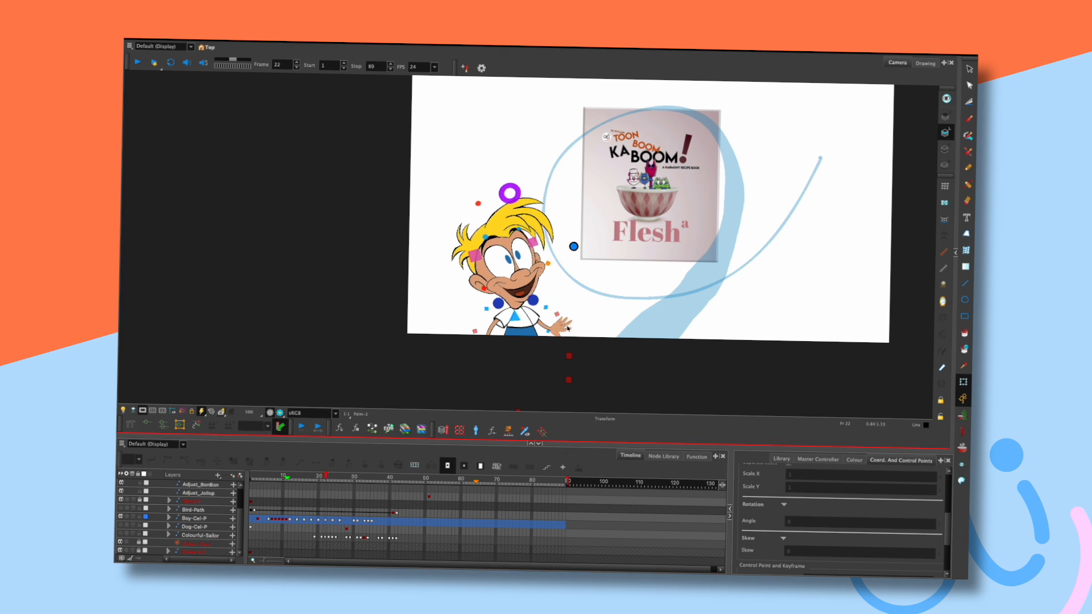
click(567, 329)
click(585, 322)
Rotate the boy's hand to point right at frame 22.
key(comma)
key(comma)
key(comma)
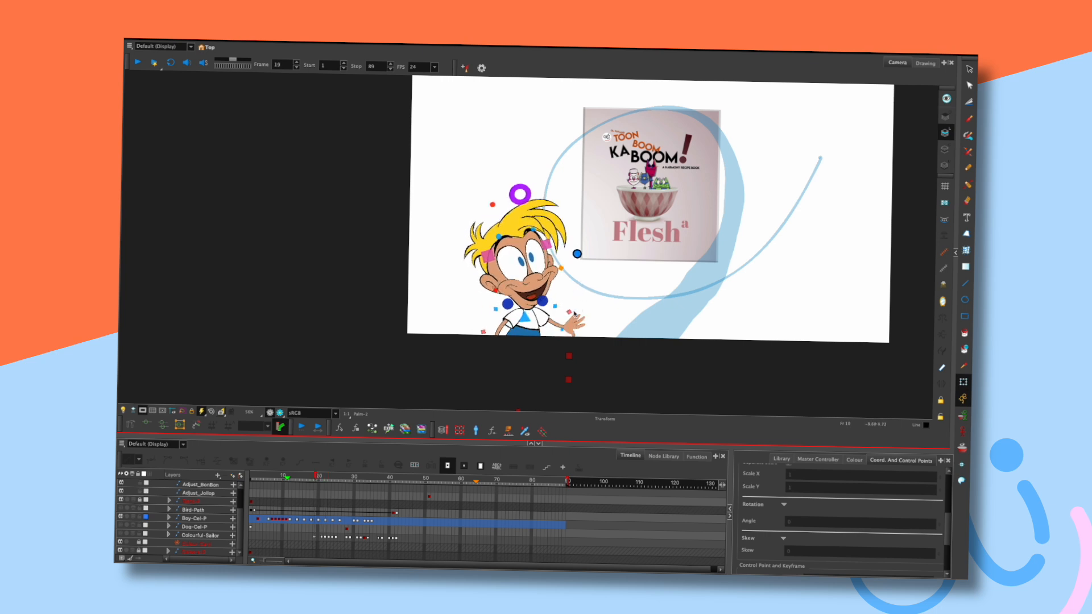
key(period)
click(571, 324)
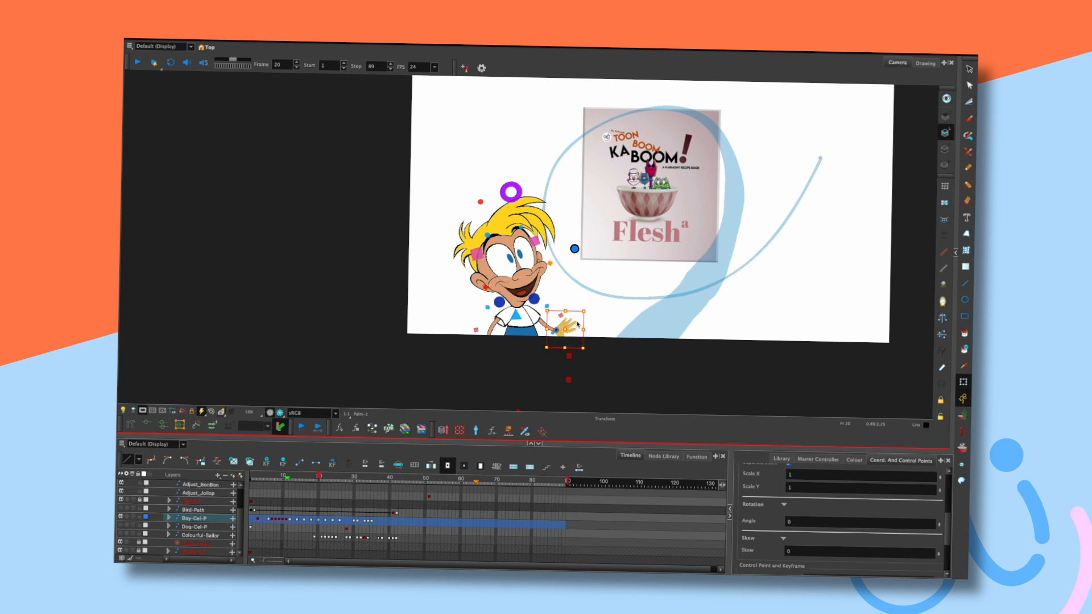
key(period)
key(period)
drag(570, 323, 570, 327)
Nudge the hand's rotation at frame 24 and flip around it to compare poses.
key(period)
key(period)
key(period)
key(period)
key(period)
drag(569, 328, 571, 328)
key(comma)
key(comma)
key(period)
key(period)
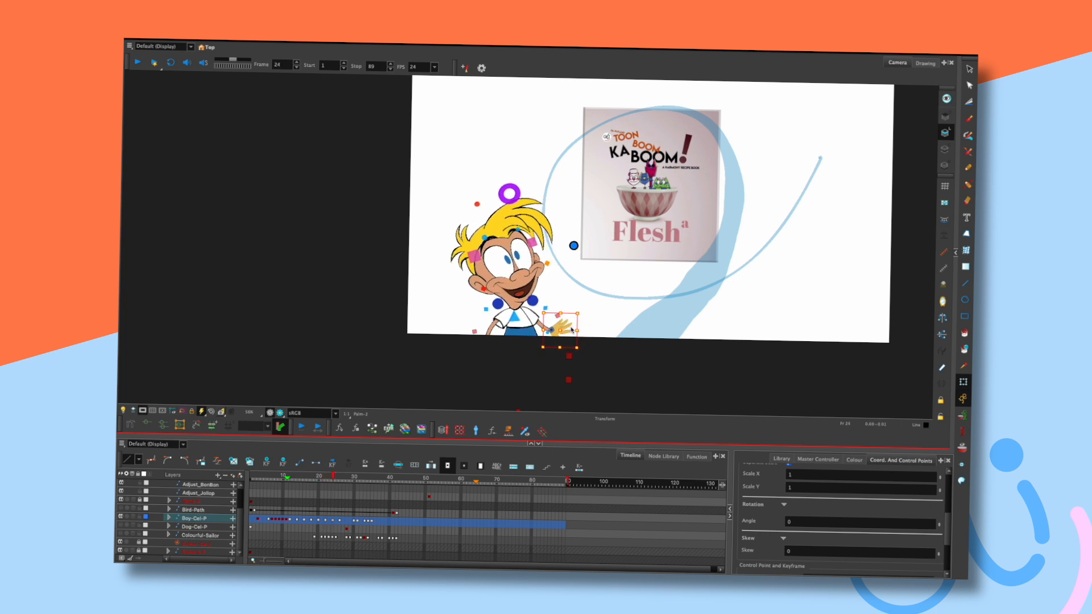
key(comma)
key(comma)
key(period)
key(period)
key(comma)
key(comma)
key(period)
key(period)
Keep flipping between frames 24 and 26 to check the hand's wave.
key(comma)
key(comma)
key(period)
key(period)
key(comma)
key(comma)
key(period)
key(period)
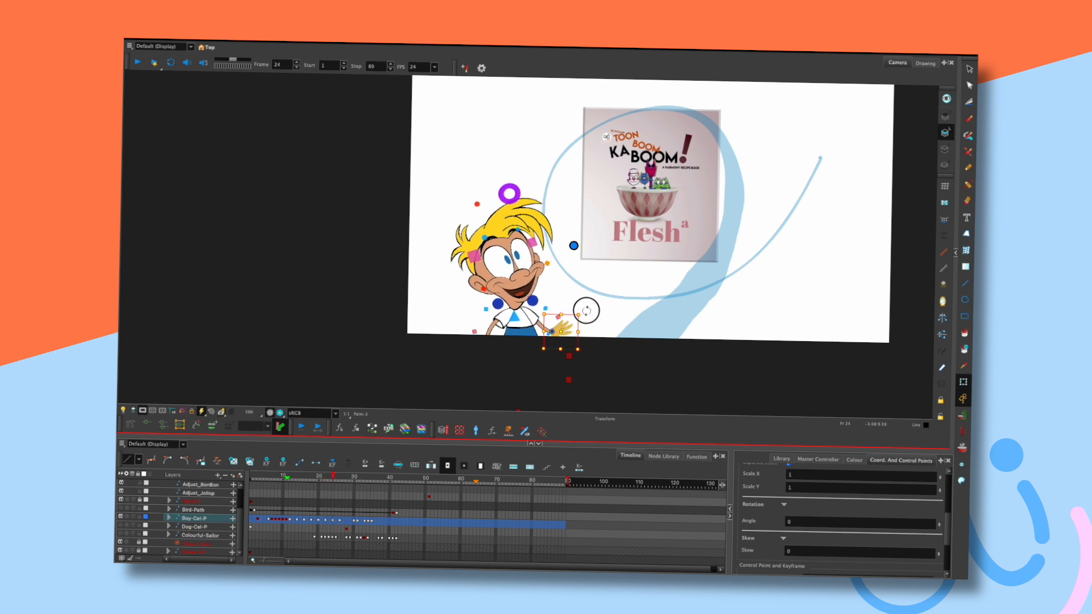
key(comma)
key(comma)
key(period)
key(period)
key(comma)
key(period)
key(comma)
key(period)
Reveal the hand's nested layer in an enlarged Timeline with wider layer names.
key(o)
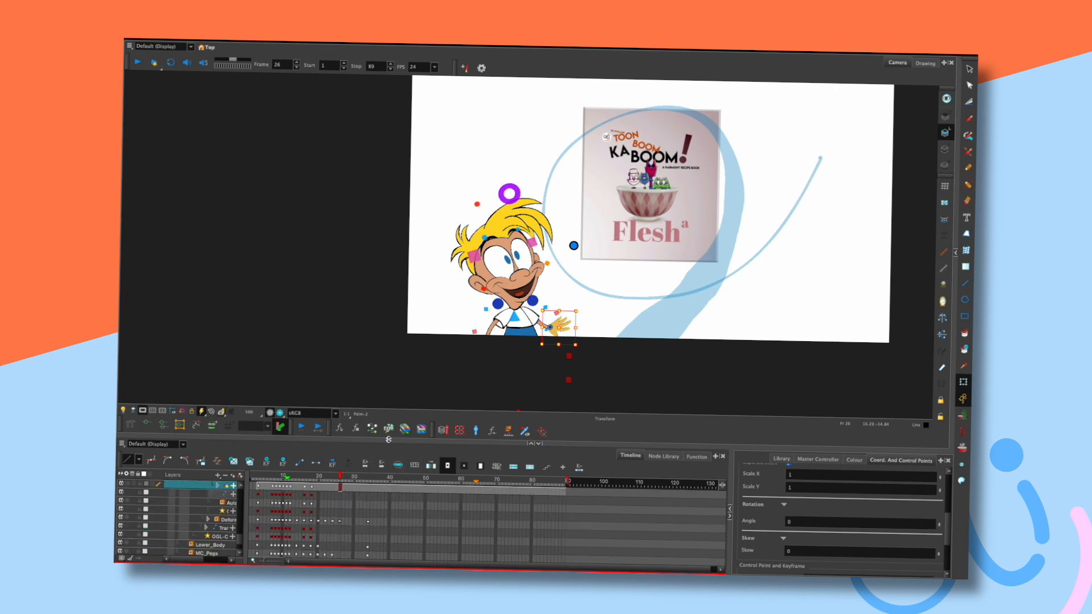
drag(389, 439, 390, 393)
drag(245, 505, 333, 511)
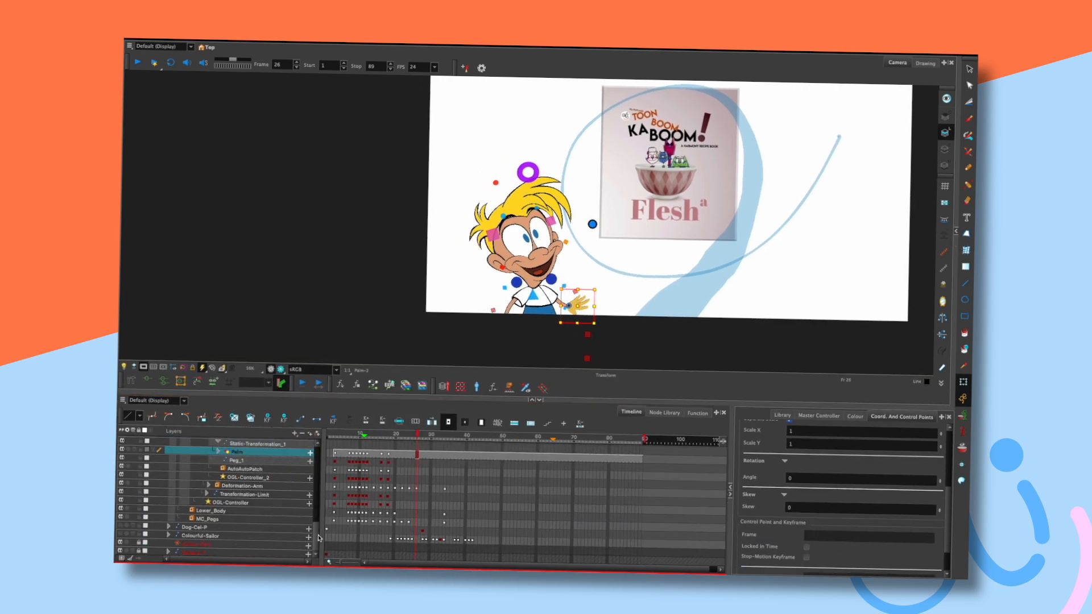
scroll(364, 500, up, 4)
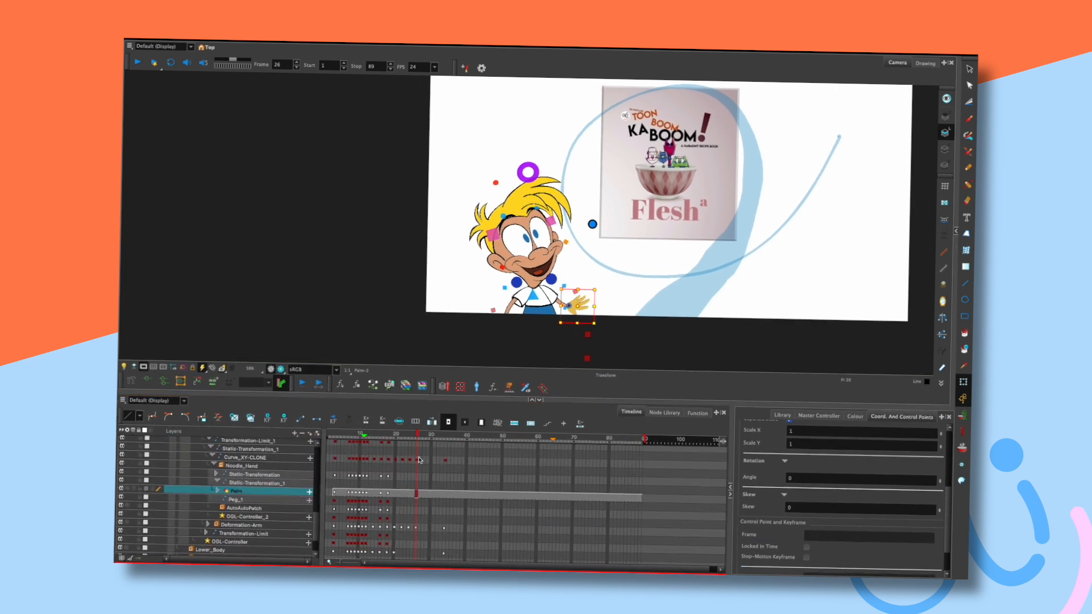
drag(316, 522, 320, 489)
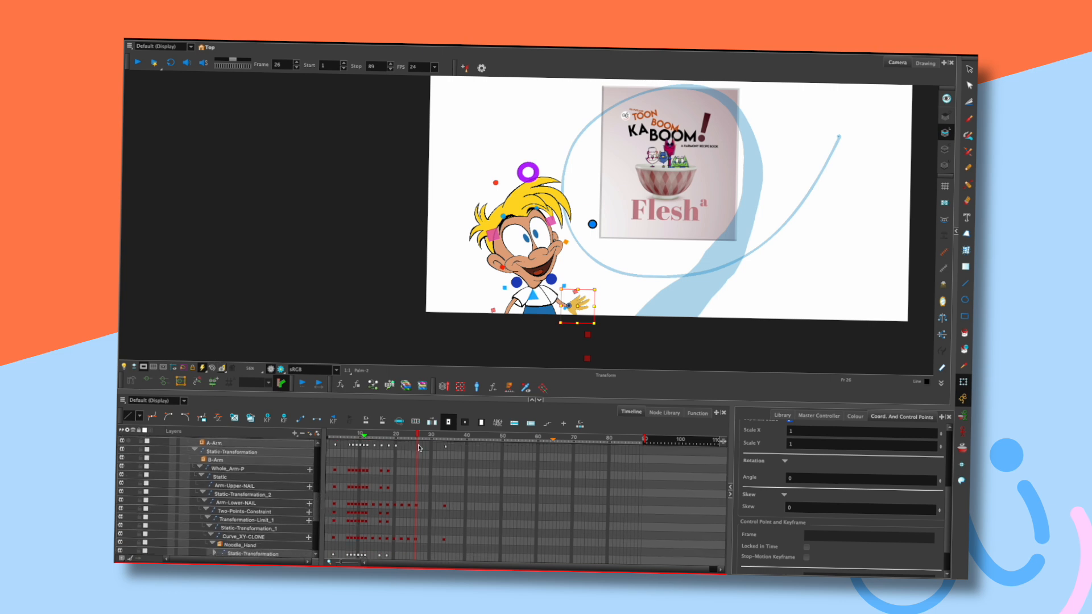
drag(316, 506, 315, 512)
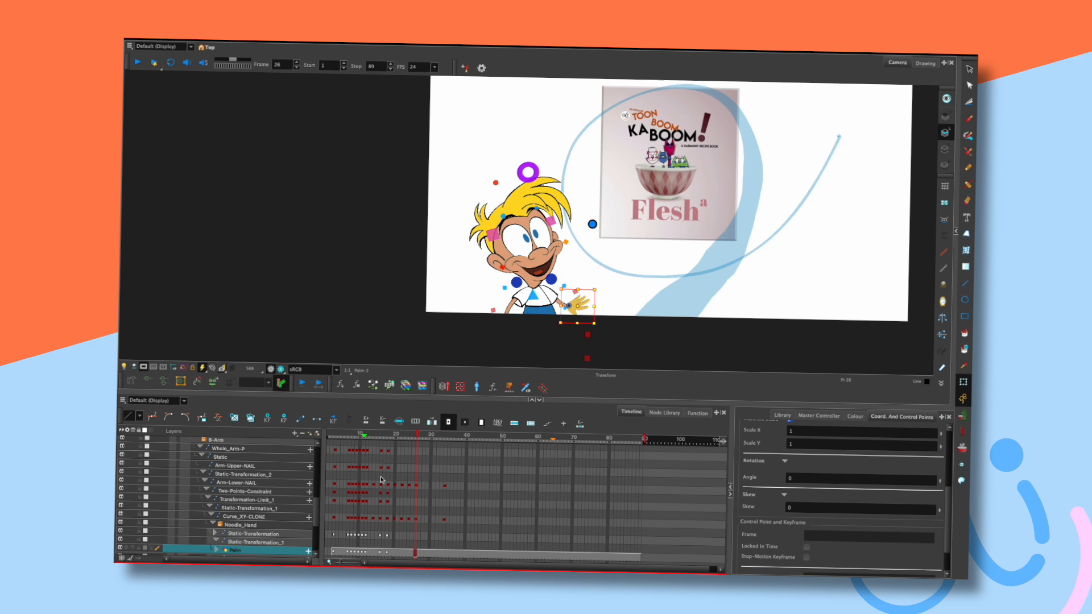
Delete the Curve_XY-CLONE keyframe at frame 26 and check the hand pose.
click(416, 519)
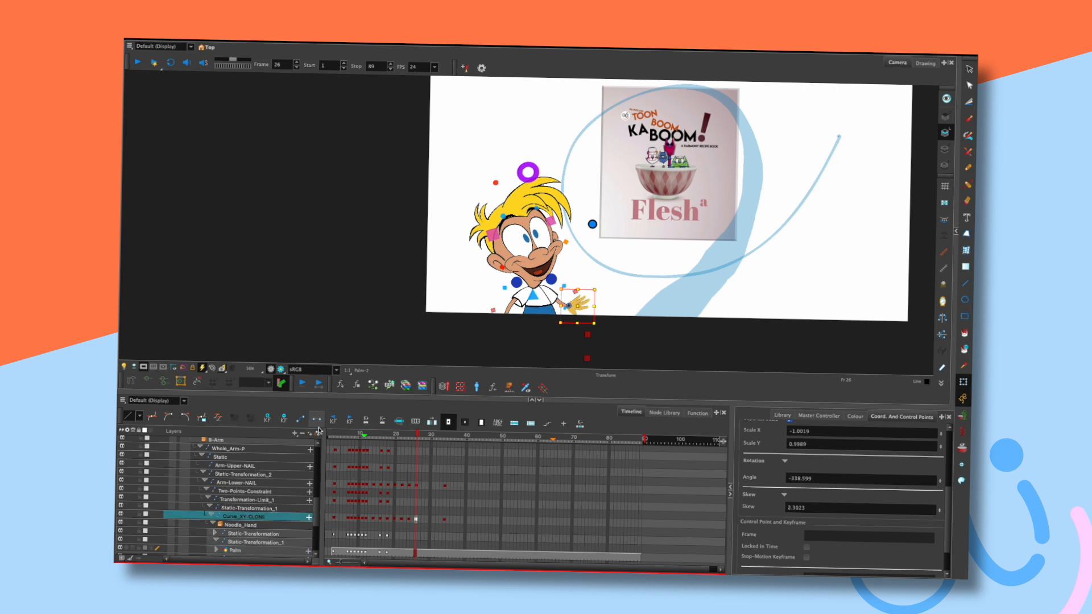
click(284, 420)
key(comma)
key(comma)
key(comma)
key(period)
key(period)
key(period)
key(period)
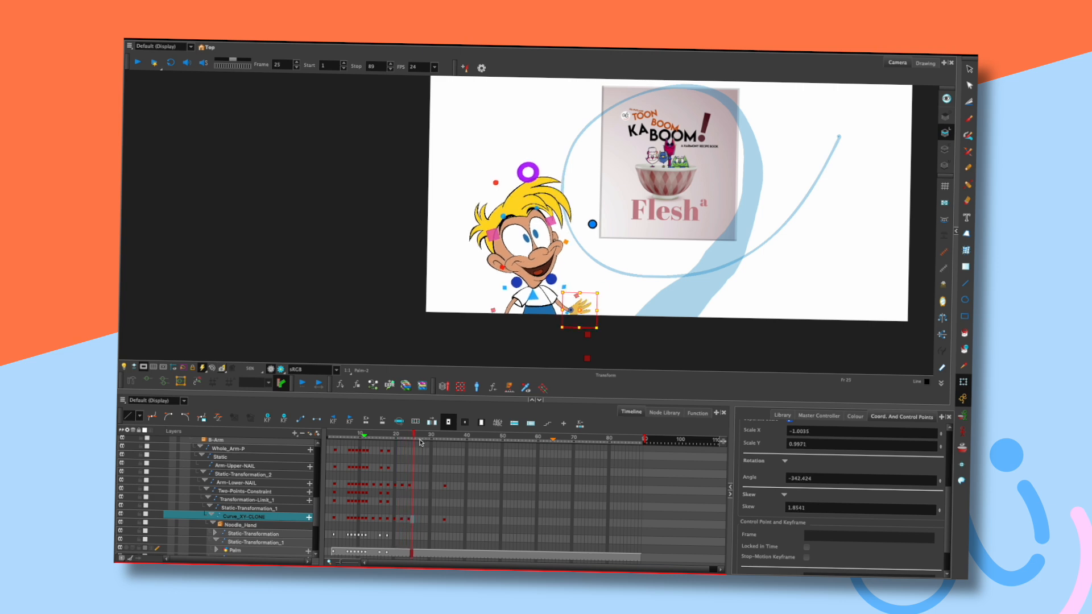
drag(317, 510, 321, 450)
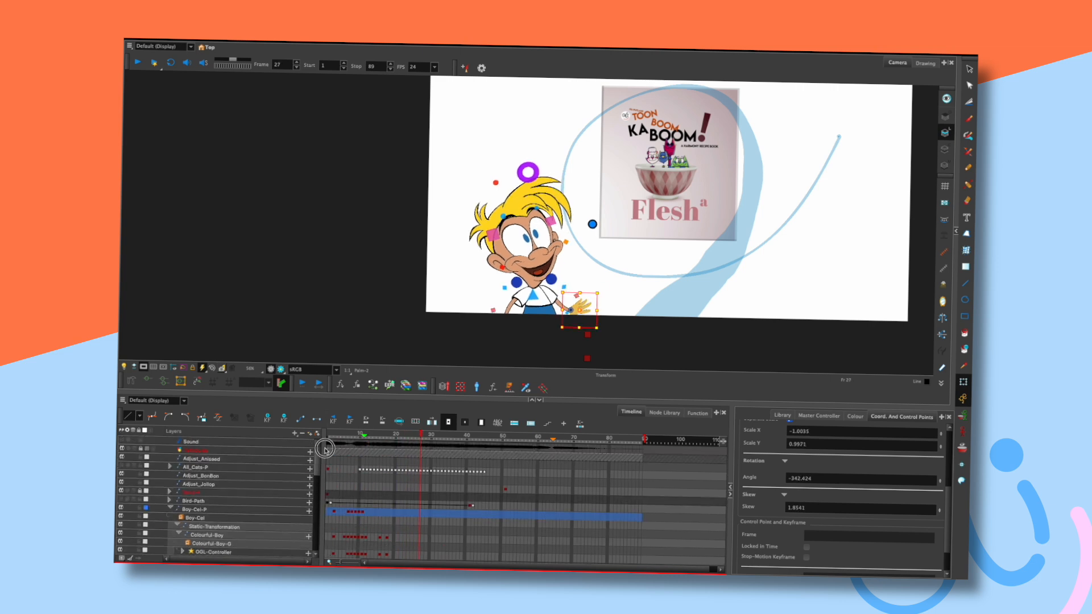
Collapse the Boy-Cel-P layer group and play the animation from frame 1 to about frame 27.
click(169, 509)
key(shift+comma)
key(Return)
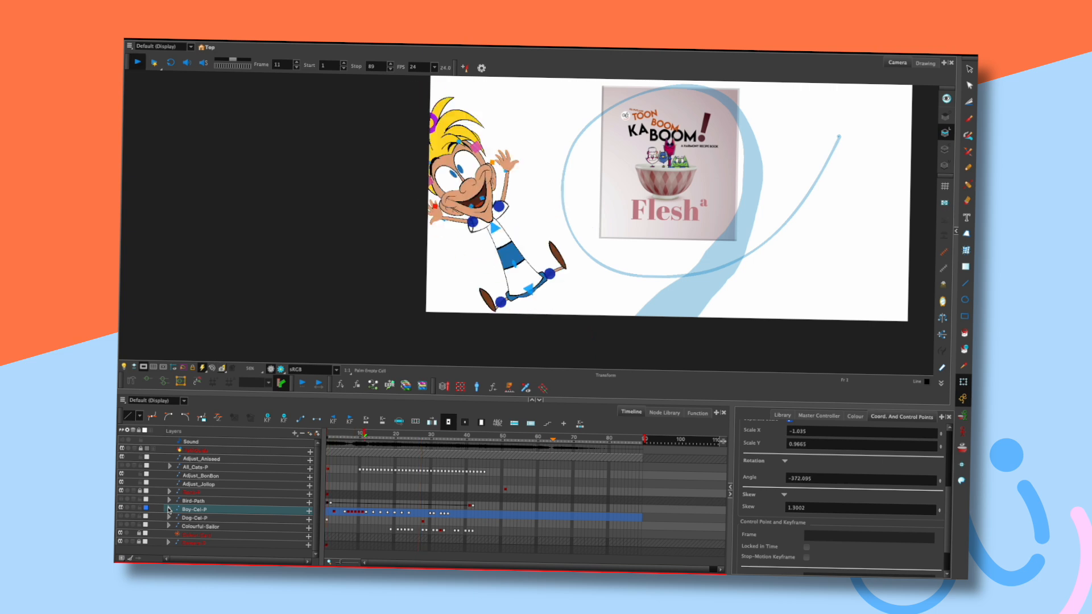
key(shift+comma)
key(Return)
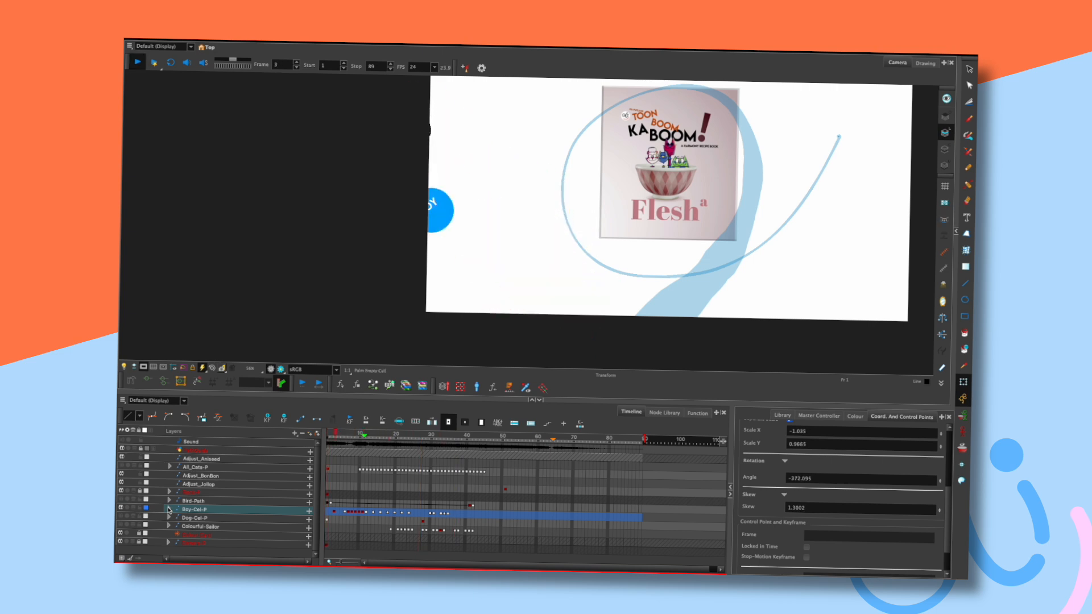
key(Return)
Scrub back to frame 18 and step through frames 20–24 comparing the hand poses.
drag(413, 433, 388, 434)
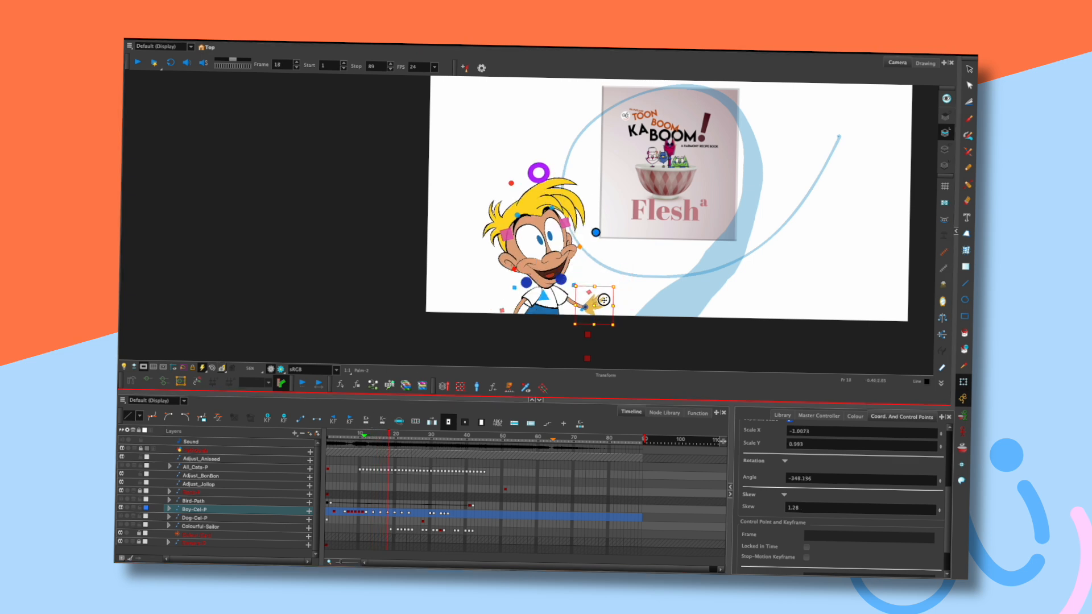
key(comma)
key(comma)
key(comma)
key(comma)
key(period)
key(period)
key(period)
key(period)
key(period)
key(period)
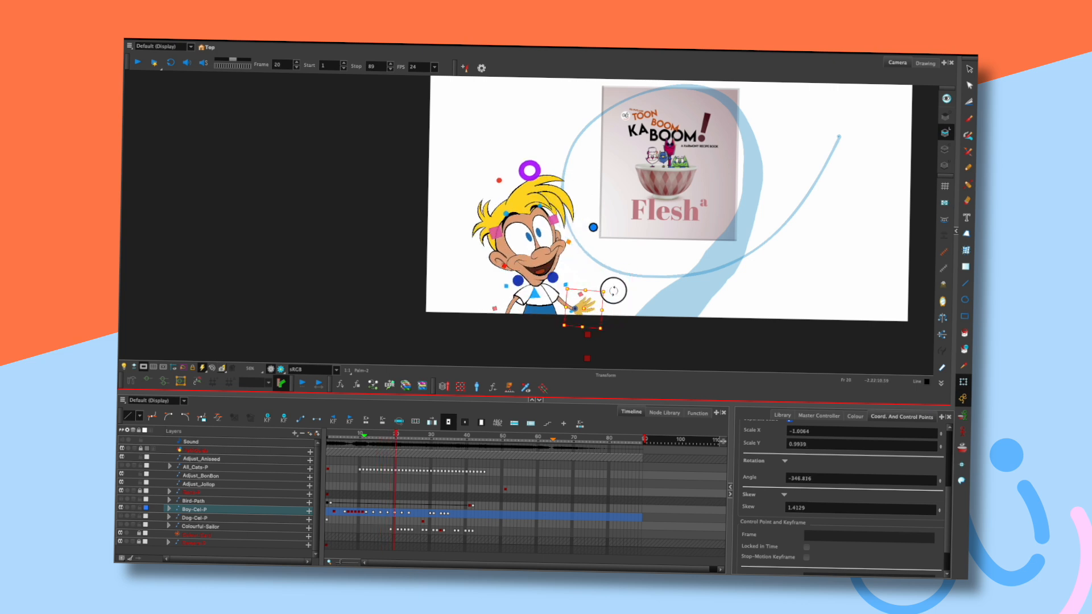
key(comma)
key(comma)
key(comma)
key(comma)
key(period)
key(period)
key(period)
key(period)
key(period)
key(period)
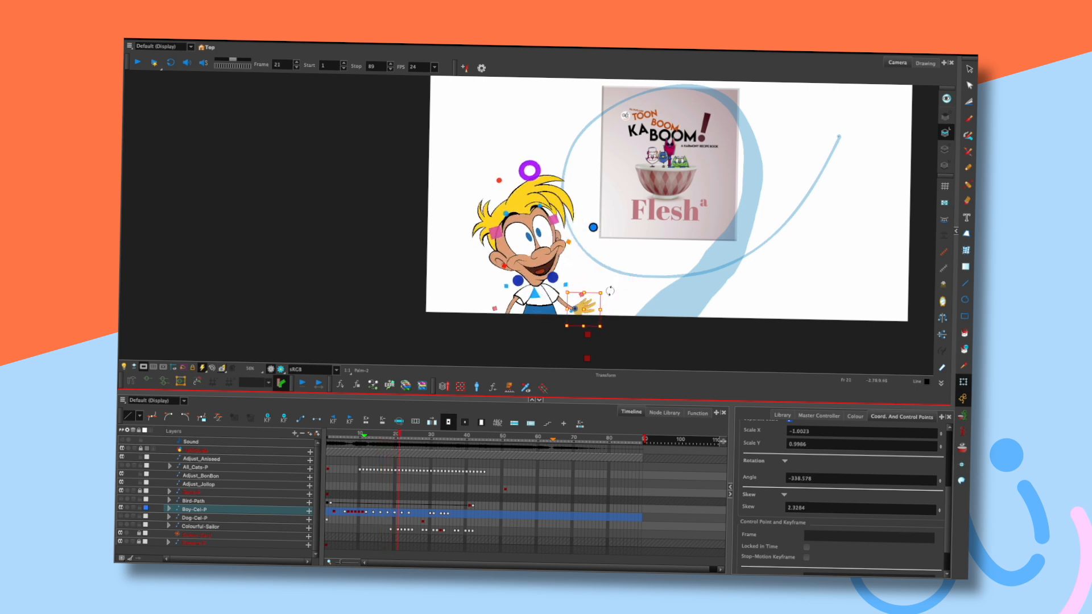
key(comma)
key(comma)
key(period)
key(period)
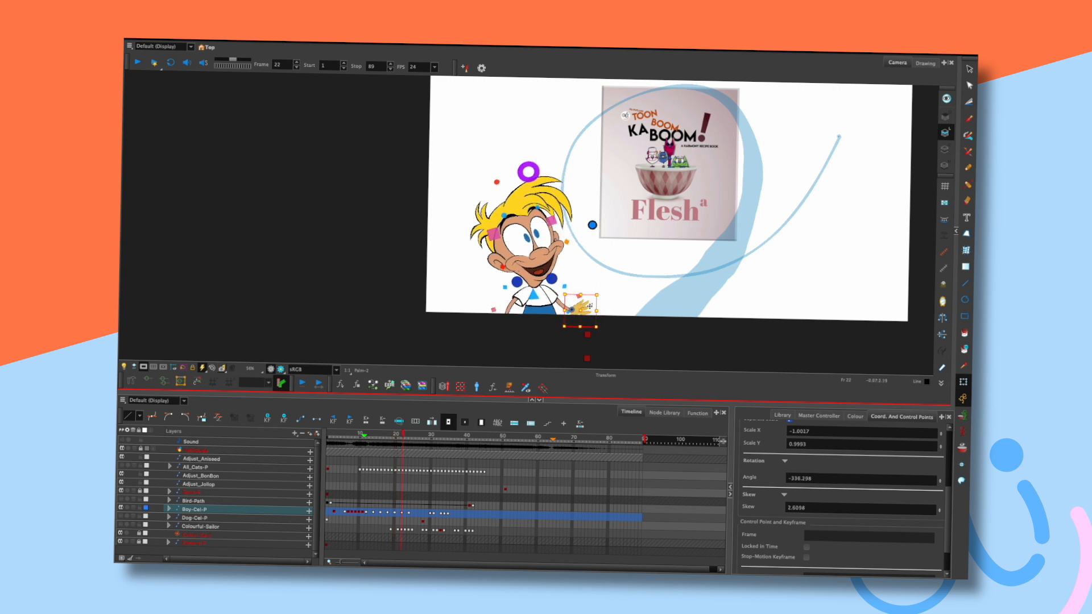
key(comma)
key(comma)
key(comma)
key(comma)
key(period)
key(period)
key(period)
key(period)
key(period)
key(period)
Rotate the boy's hand slightly at frame 24 and flip frames to check it.
drag(608, 296, 607, 296)
key(comma)
key(comma)
key(comma)
key(comma)
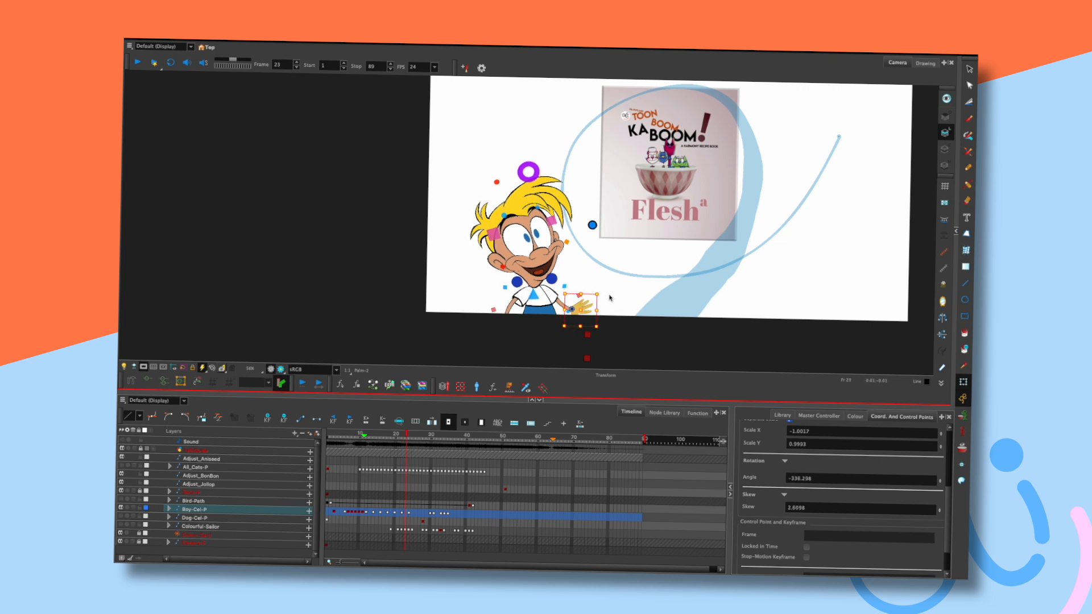
key(period)
key(period)
key(period)
key(period)
key(comma)
key(comma)
key(comma)
key(comma)
key(period)
key(period)
key(period)
key(period)
key(comma)
key(comma)
key(comma)
key(comma)
key(period)
key(period)
key(period)
key(period)
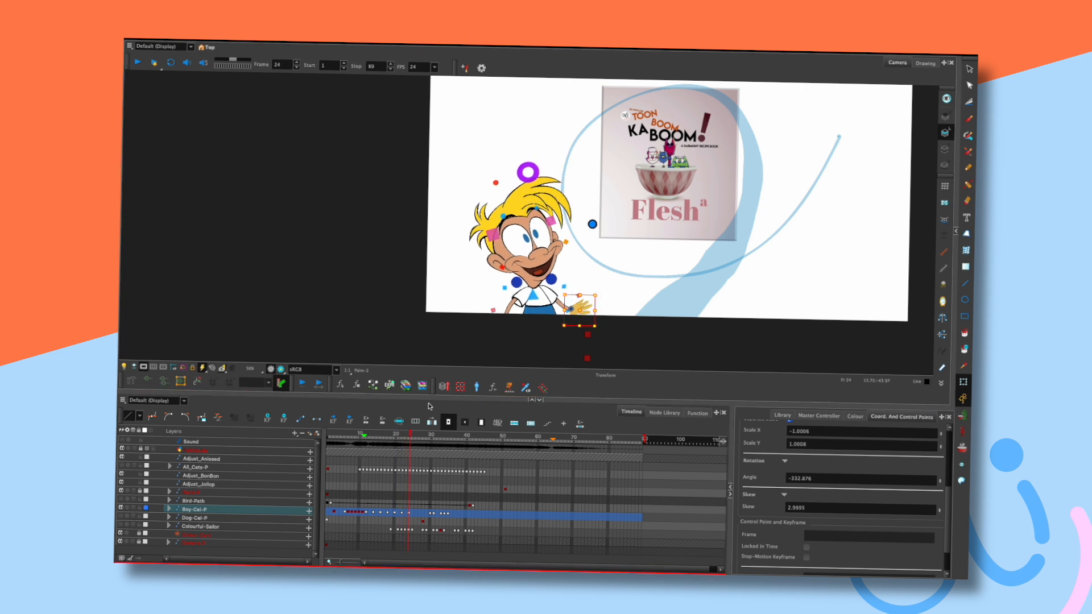
Replay the animation from frame 1 repeatedly, stopping around frames 18–34 to review the motion.
click(352, 437)
key(Return)
key(Return)
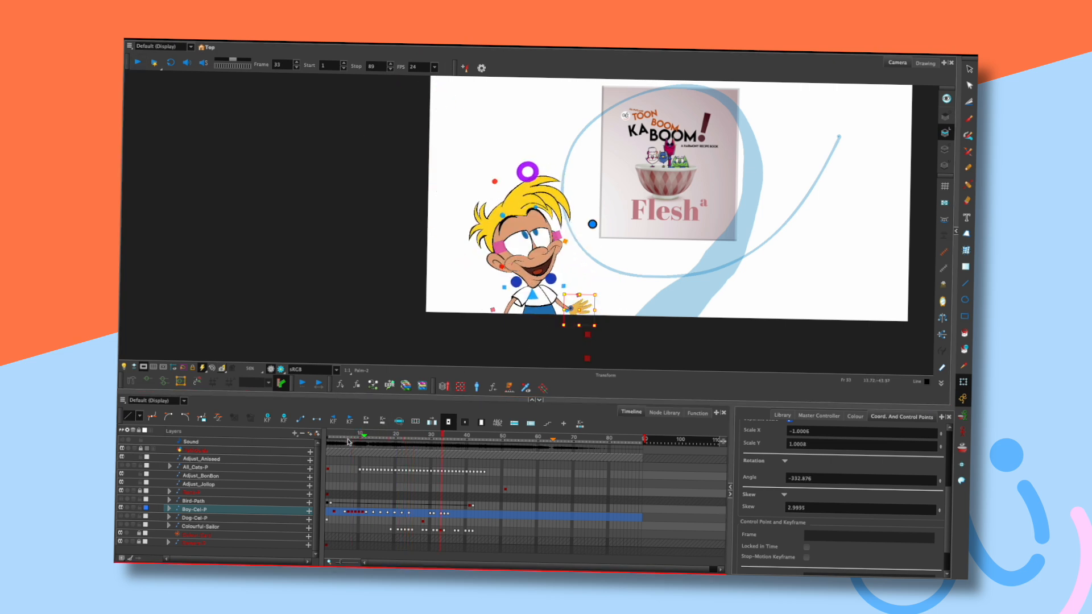
key(Return)
key(Return)
key(shift+comma)
key(Return)
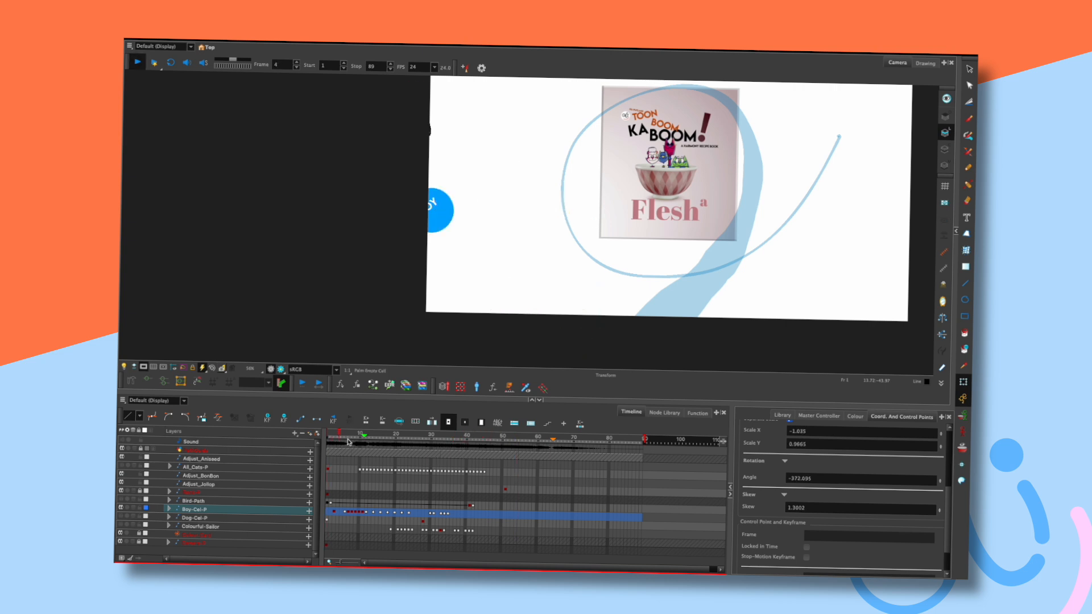
key(Return)
key(shift+comma)
key(Return)
key(Return)
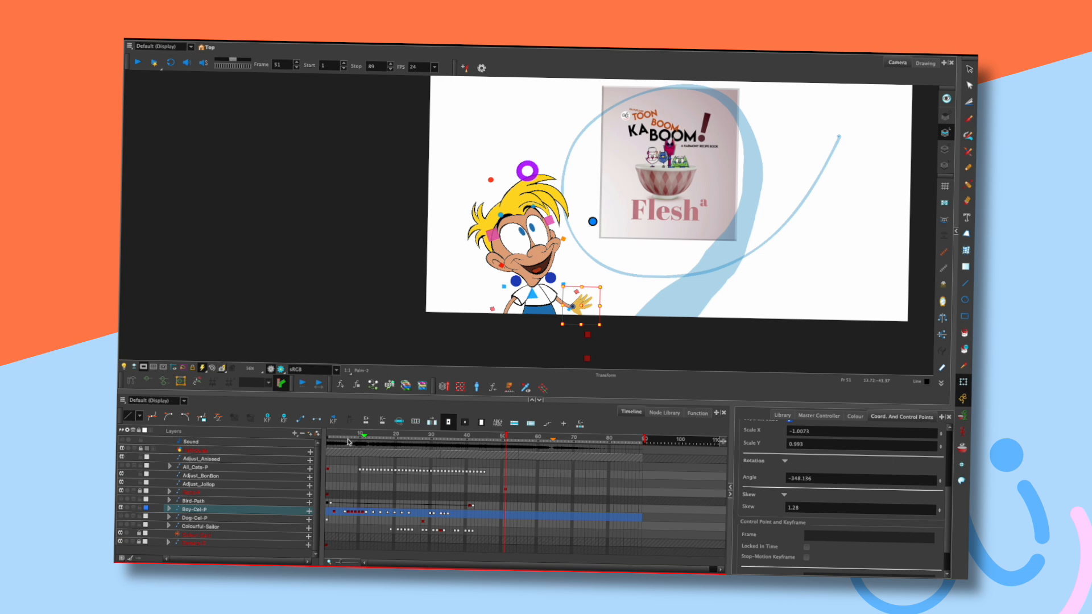
key(shift+comma)
key(Return)
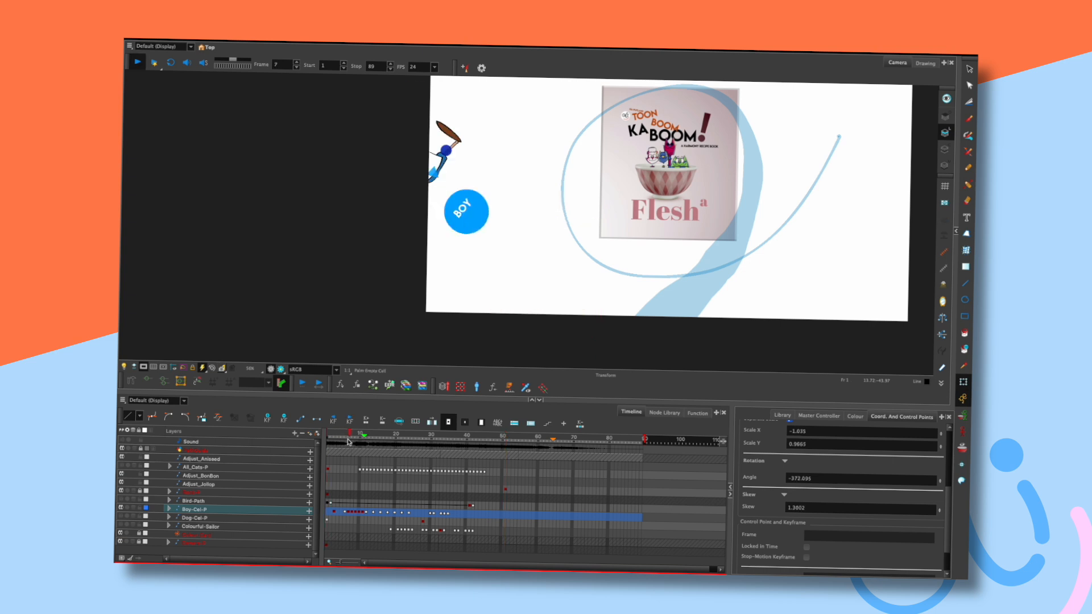
key(Return)
key(shift+comma)
key(Return)
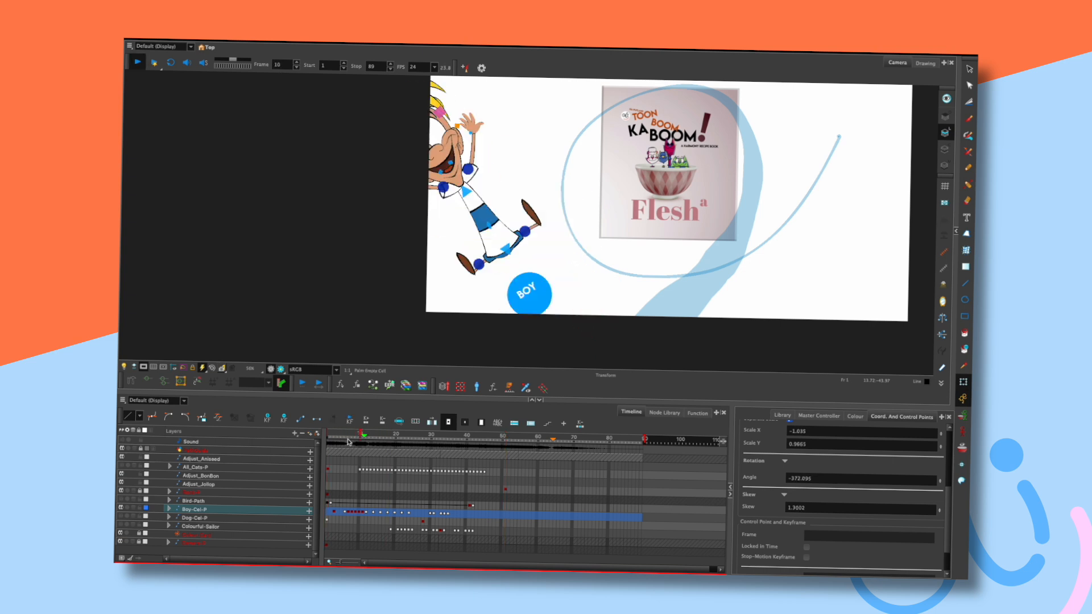
key(shift+comma)
key(Return)
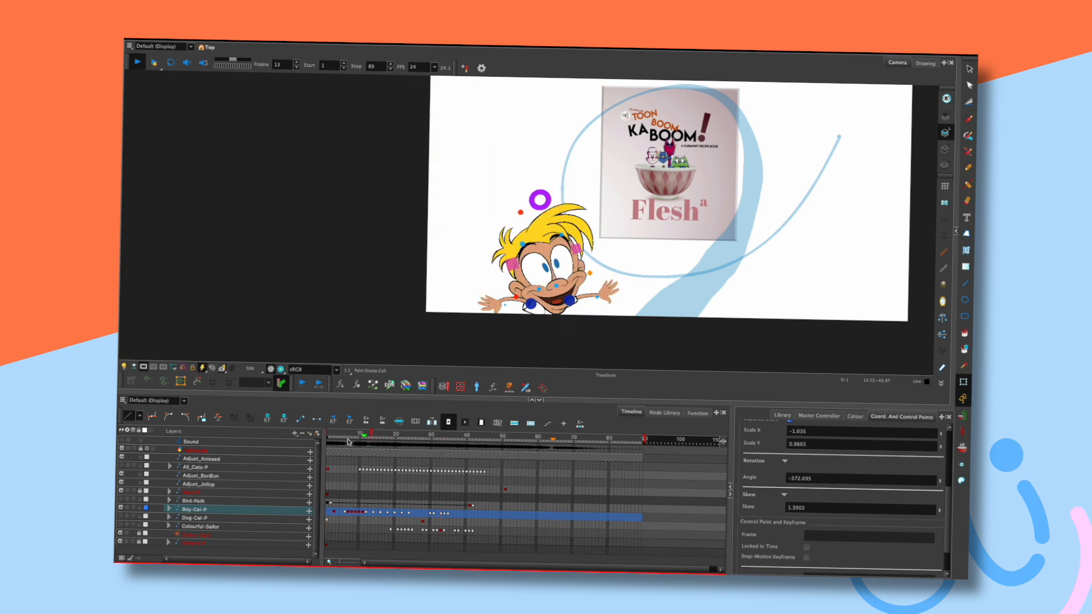
key(Return)
key(shift+comma)
key(Return)
key(Return)
key(shift+comma)
key(Return)
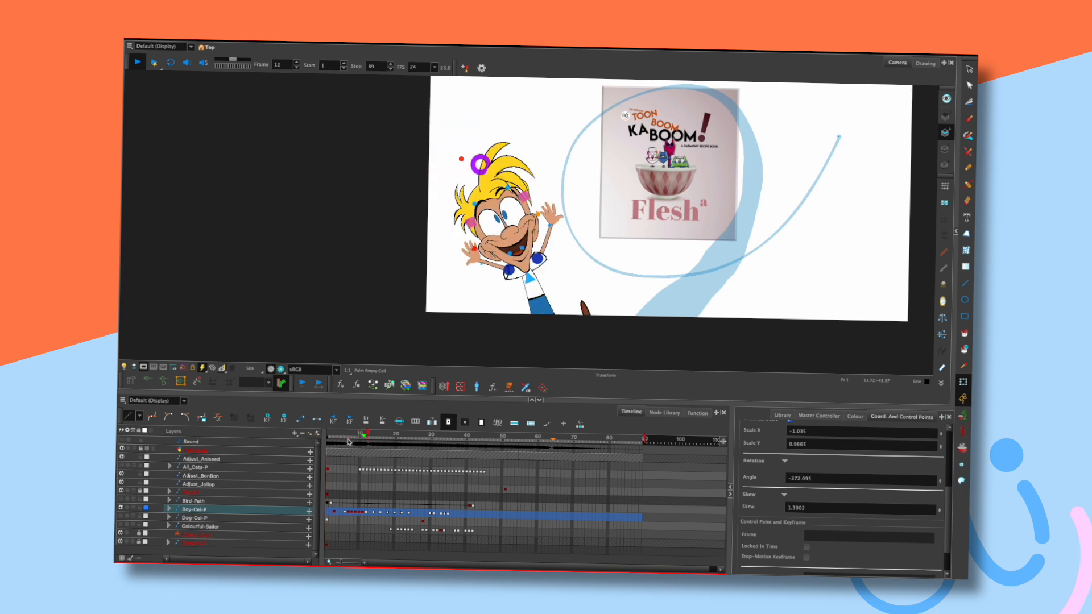
key(Return)
key(shift+comma)
key(Return)
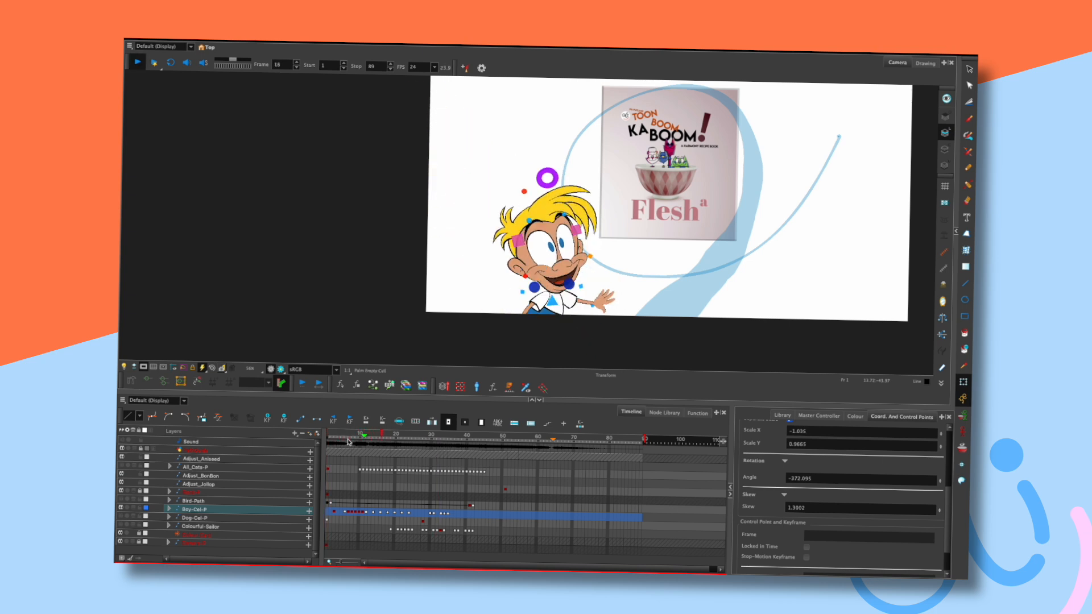
key(Return)
Scrub back to frame 11 and step through frames 13–15 to the arms-raised pose.
drag(392, 435, 361, 431)
click(371, 430)
key(period)
key(period)
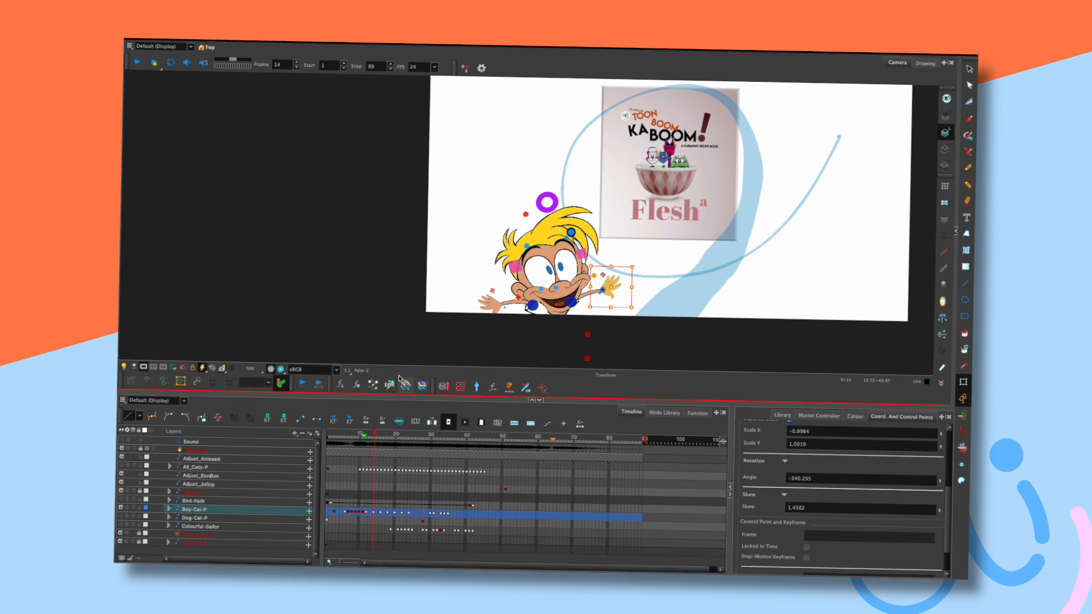
key(comma)
key(comma)
key(comma)
key(period)
Select the boy's other hand, step through frames 14–26, and play the animation.
key(period)
key(period)
click(492, 306)
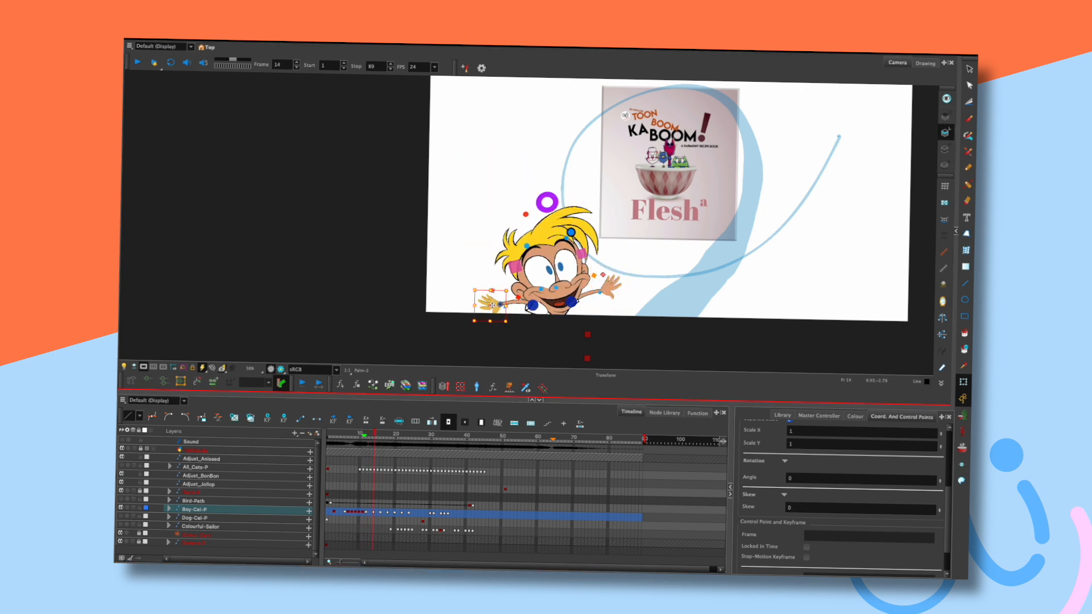
key(comma)
key(period)
key(period)
key(period)
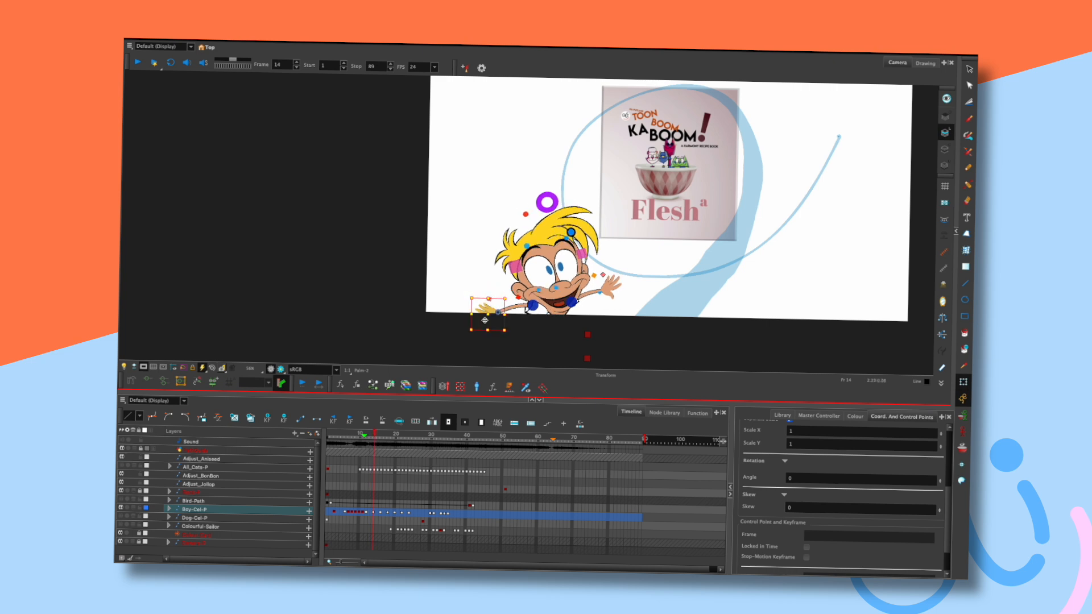
key(period)
key(period)
key(period)
key(period)
key(period)
key(period)
key(period)
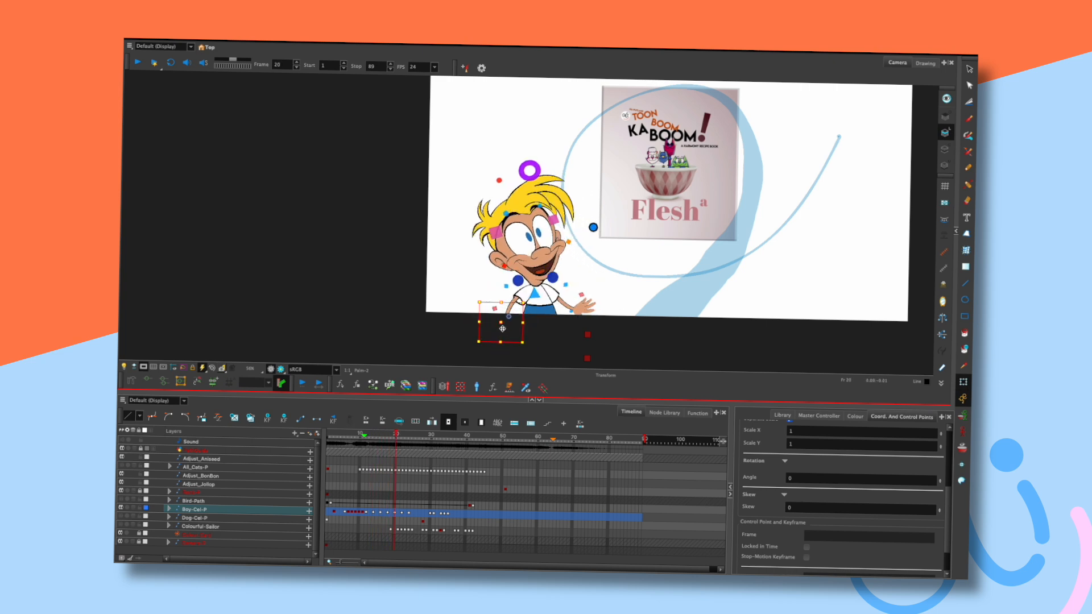
key(comma)
key(comma)
key(comma)
key(comma)
key(period)
key(period)
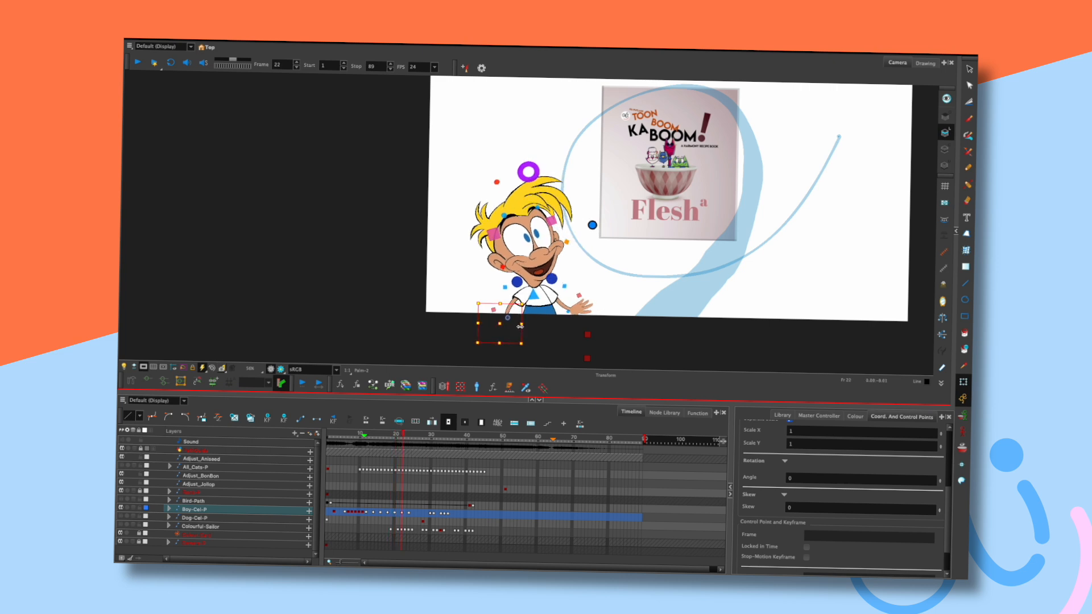
key(period)
key(period)
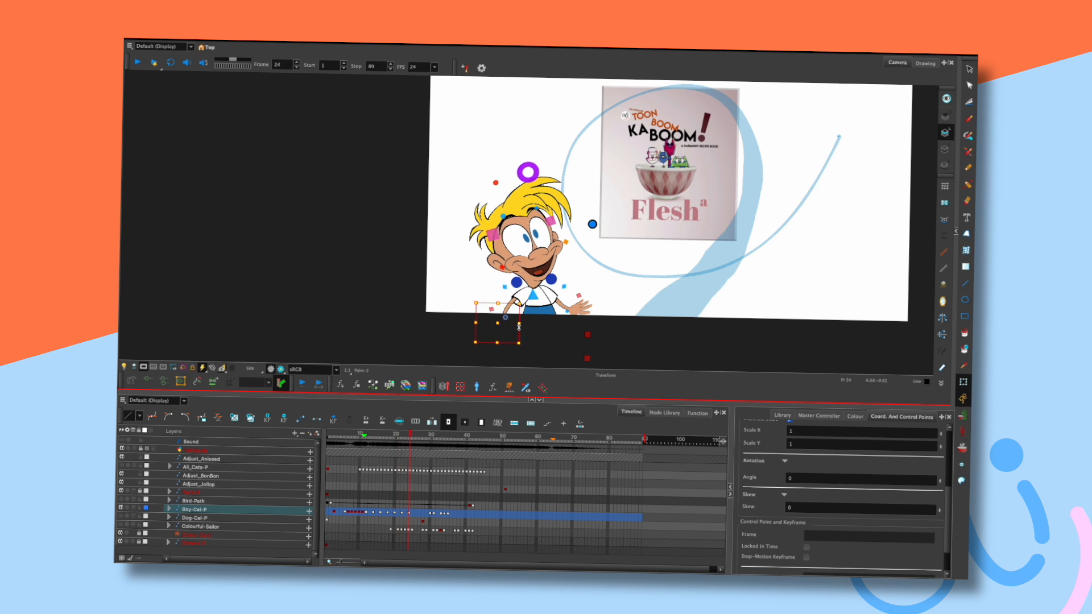
key(period)
key(period)
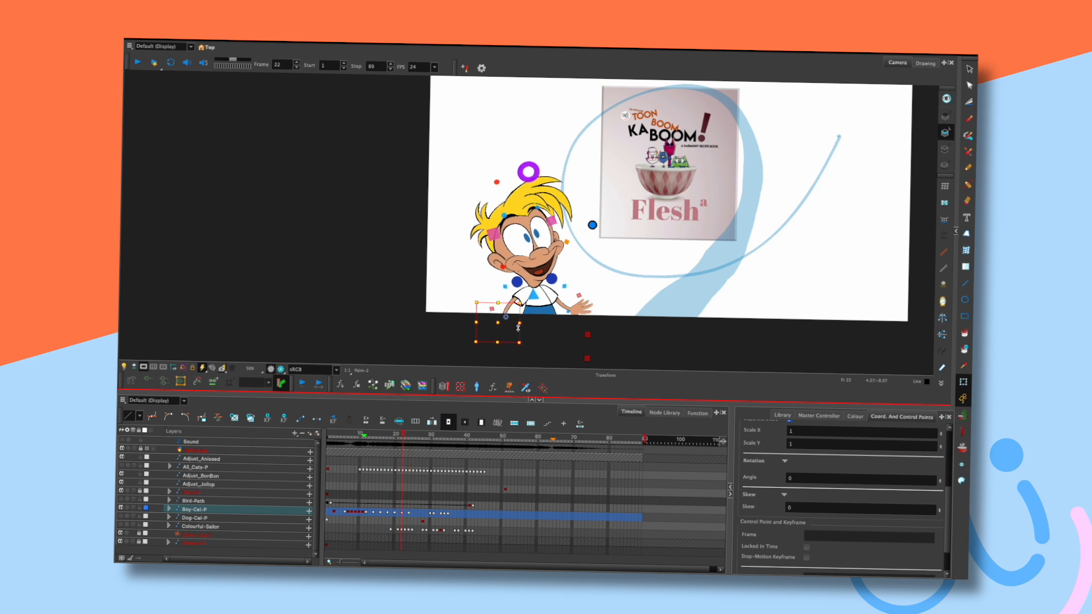
key(Return)
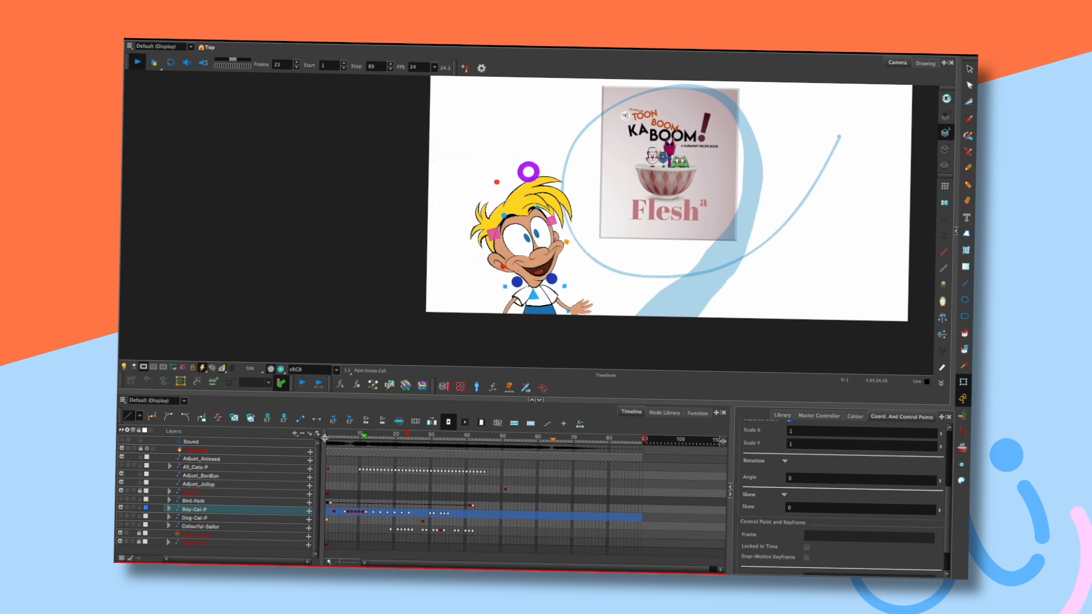
Stop playback, scrub forward to frame 34, and select the boy's hand.
key(shift+Return)
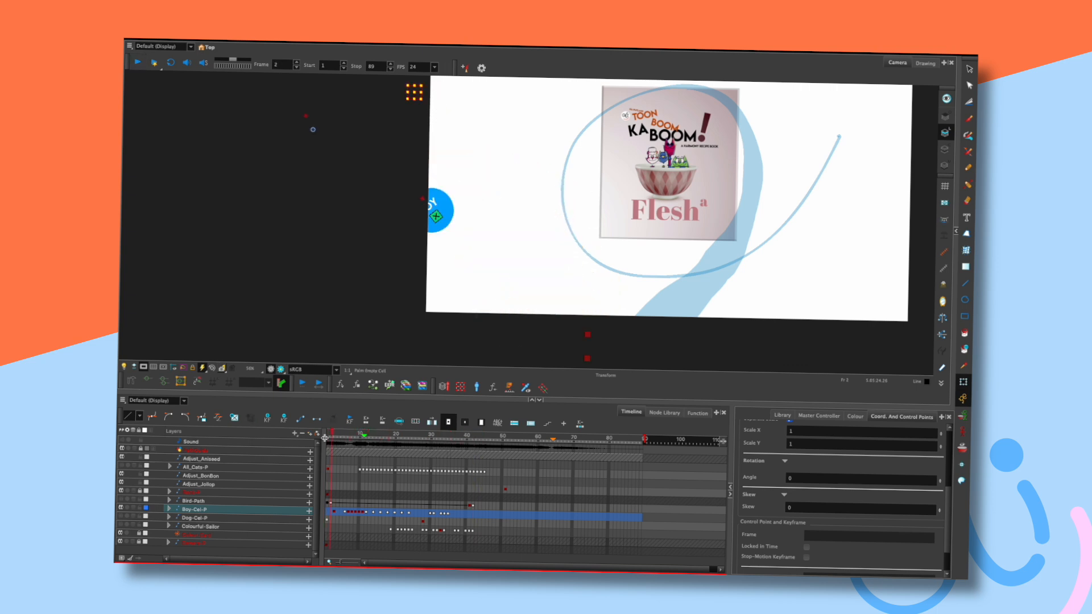
drag(380, 436, 442, 436)
key(period)
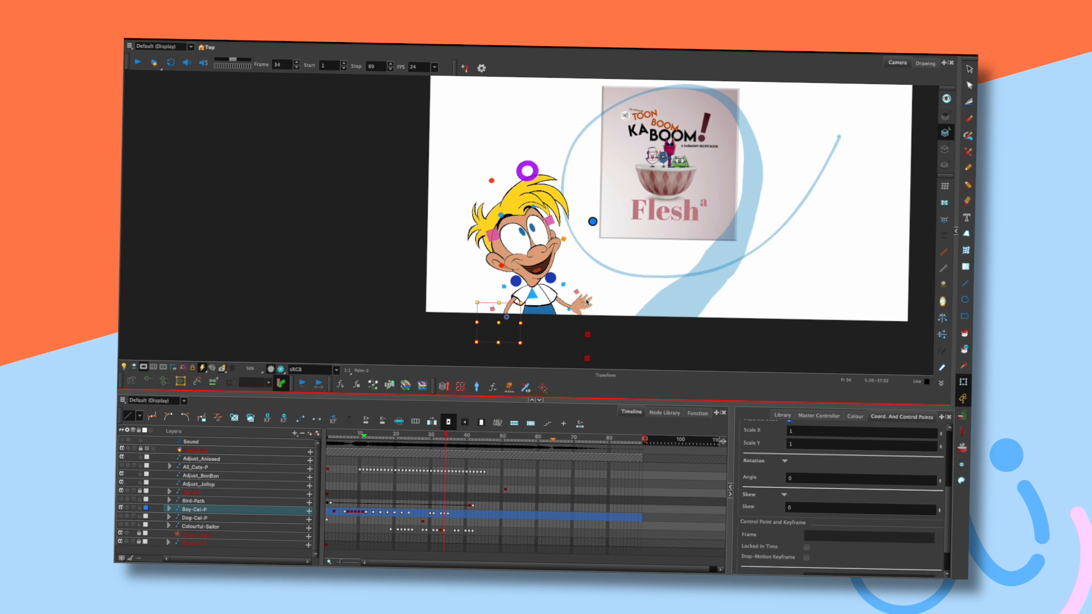
click(589, 300)
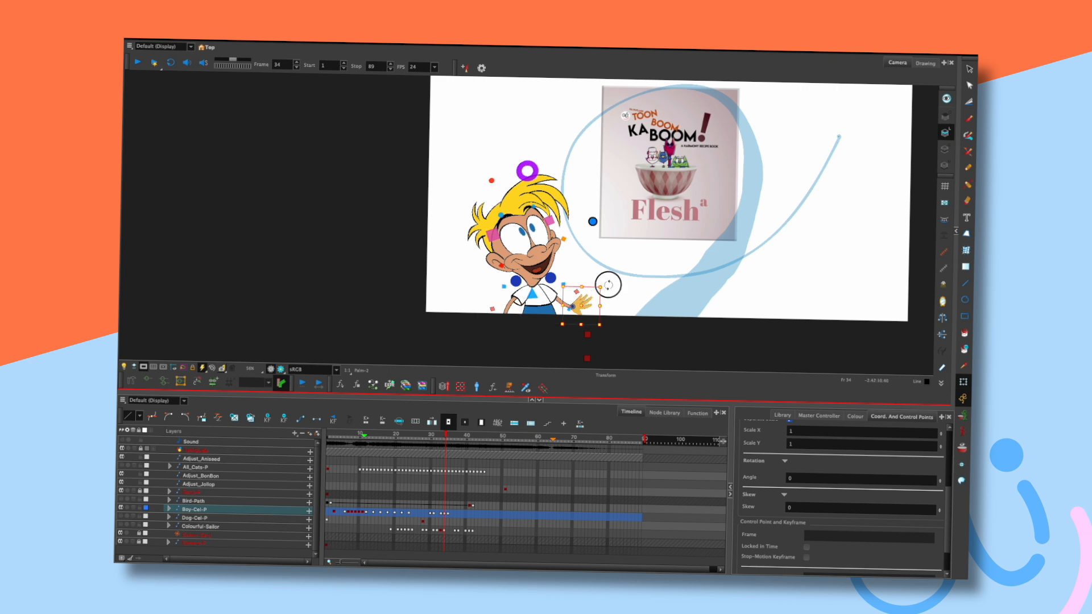
key(comma)
key(comma)
key(period)
Nudge the boy's hand slightly and flip between frames 32 and 34 to check it.
key(period)
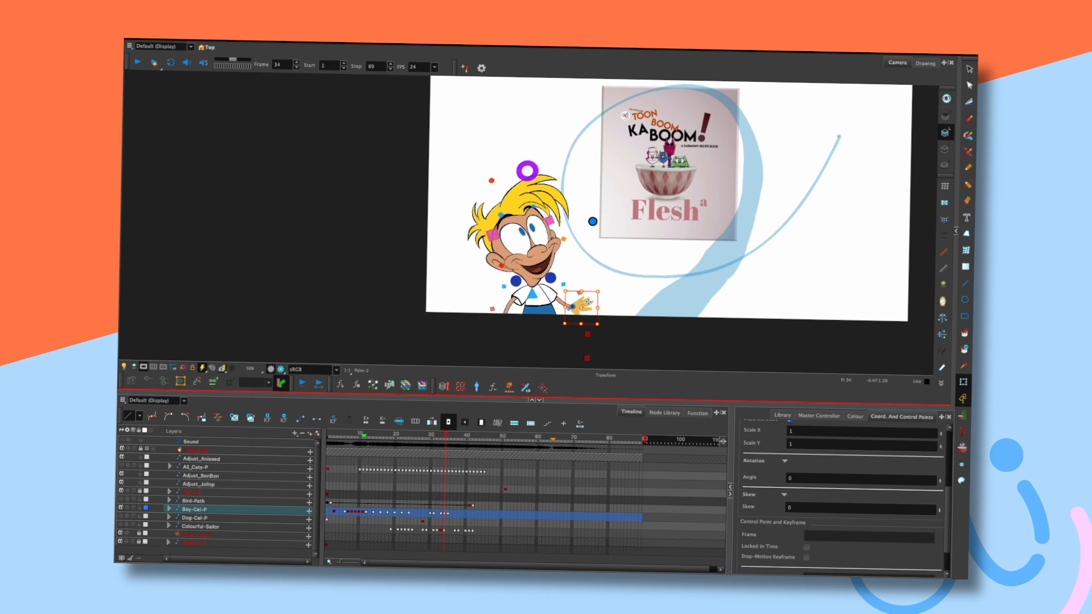
drag(584, 305, 583, 305)
key(comma)
key(comma)
key(period)
key(period)
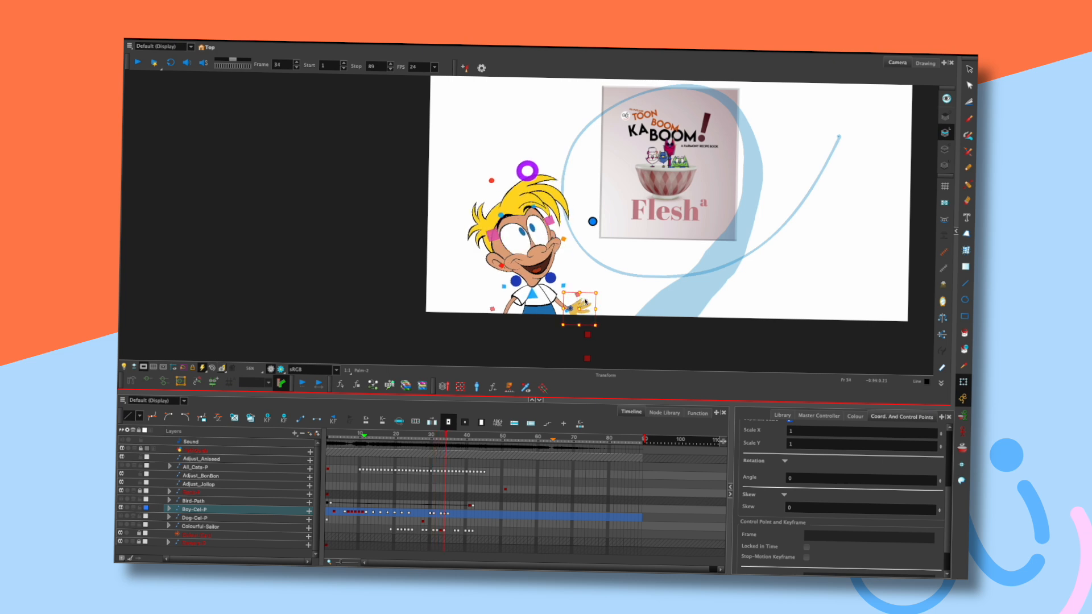
key(comma)
key(comma)
key(period)
key(period)
Compare the eyes-closed and eyes-open poses, then enable Show Outside Camera and deselect the hand.
key(comma)
key(comma)
key(period)
key(period)
click(145, 368)
click(609, 288)
Select the boy's hand and flip between the laughing pose at frame 32 and the smiling pose at 34.
click(504, 326)
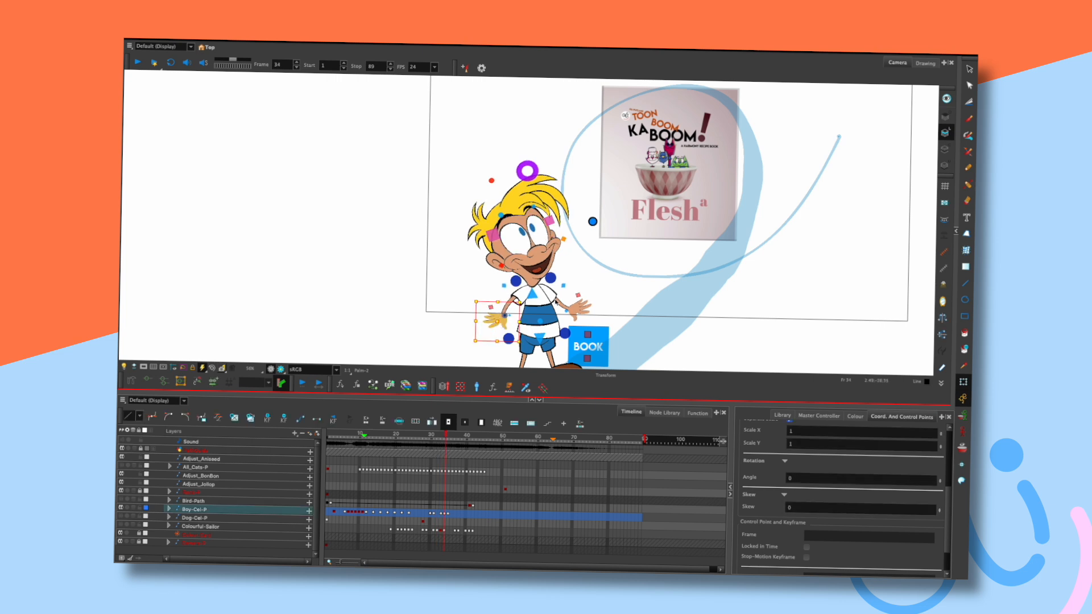
key(comma)
key(comma)
key(period)
key(period)
key(comma)
key(comma)
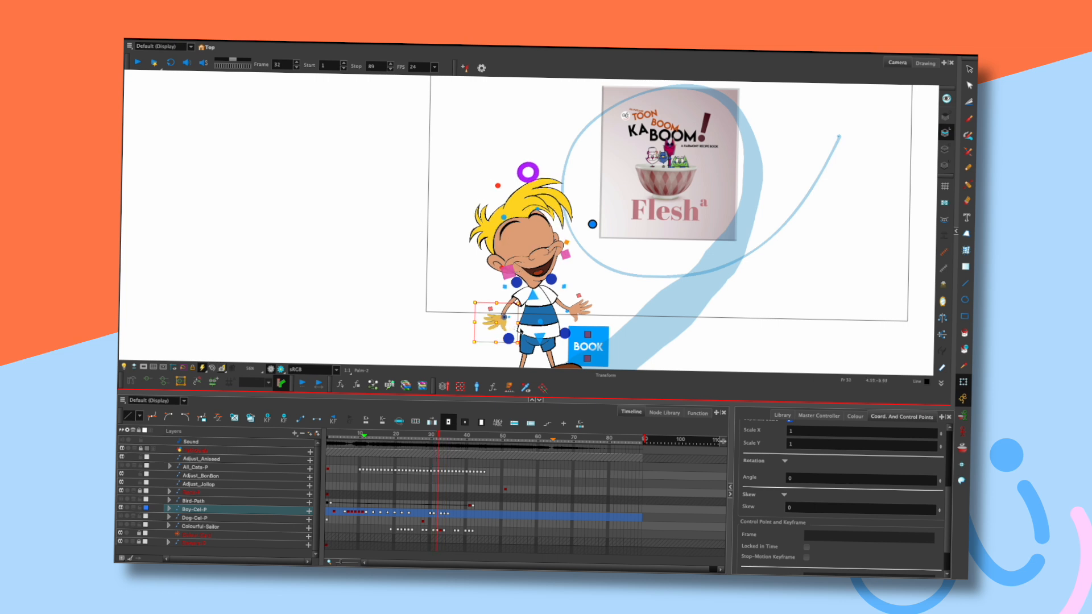
key(period)
key(period)
key(comma)
key(comma)
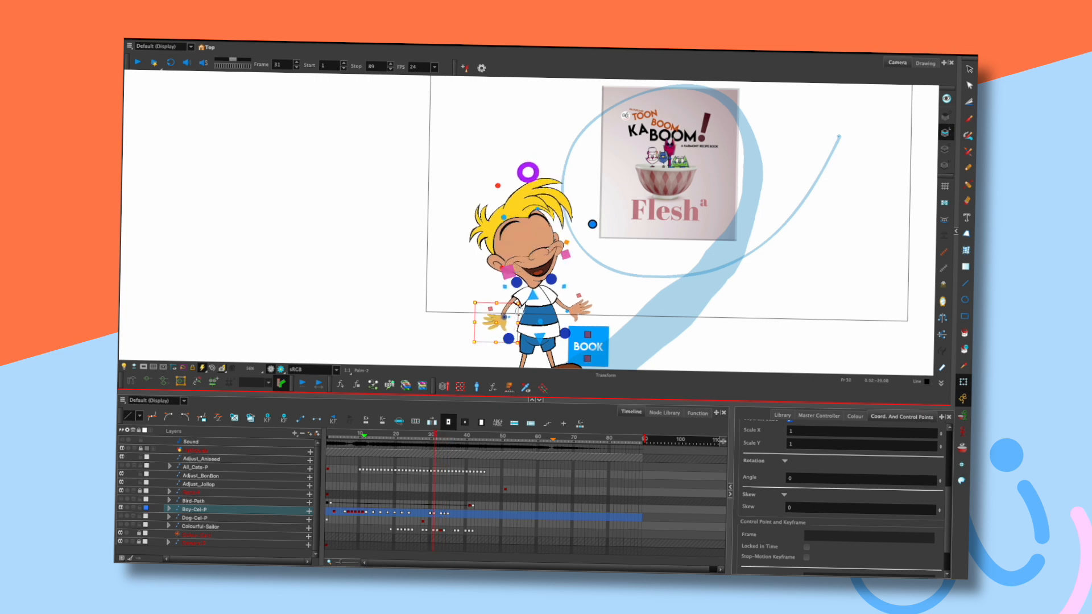
key(period)
key(period)
key(period)
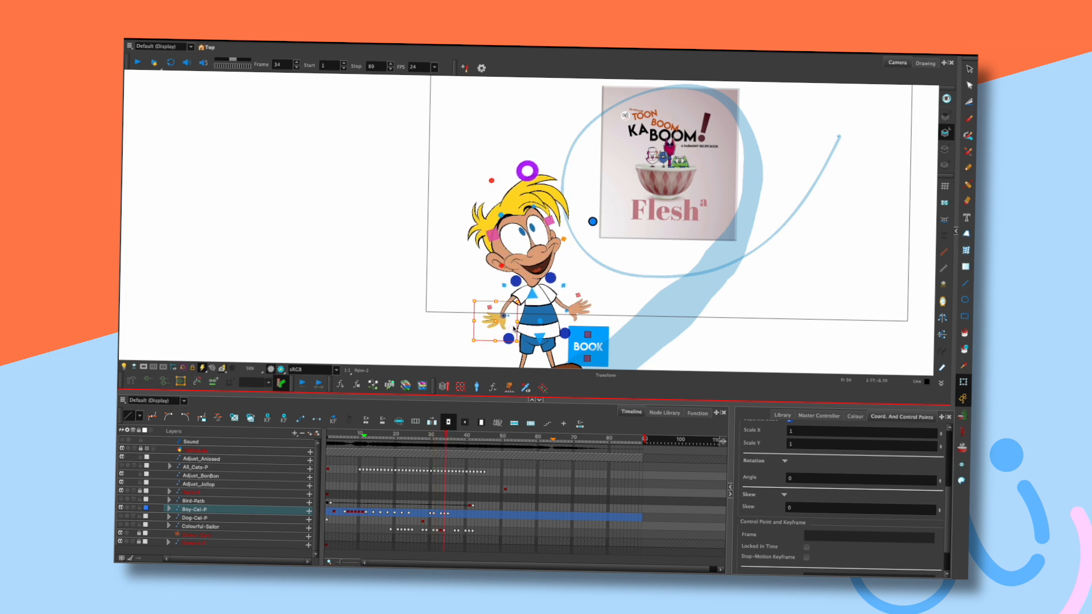
key(comma)
key(comma)
key(period)
key(period)
key(period)
key(period)
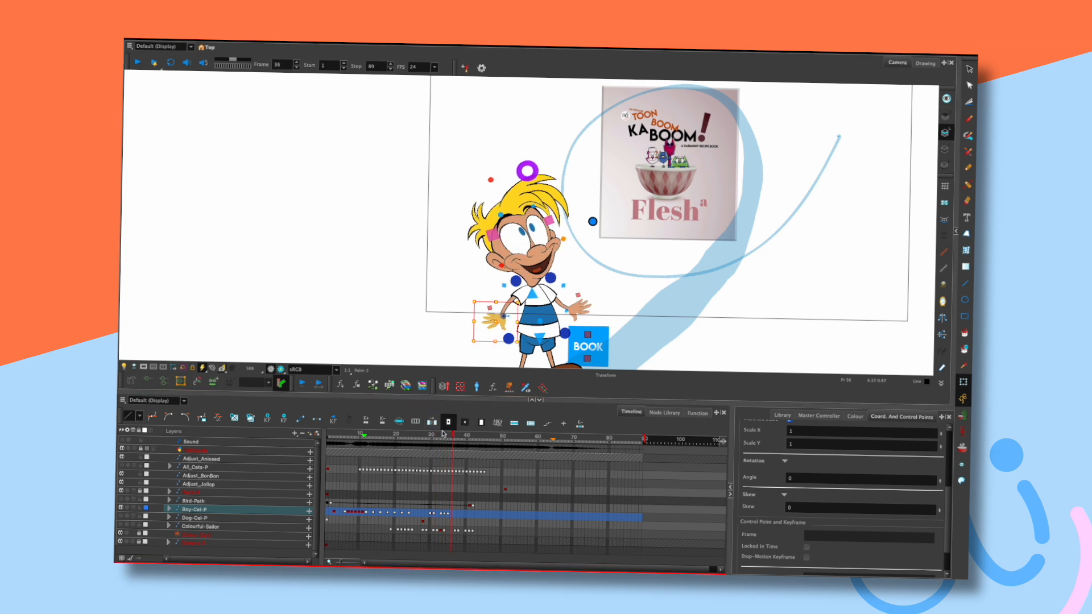
Deselect the hand, rewind, and play the animation, checking the pose around frames 23–25.
click(442, 434)
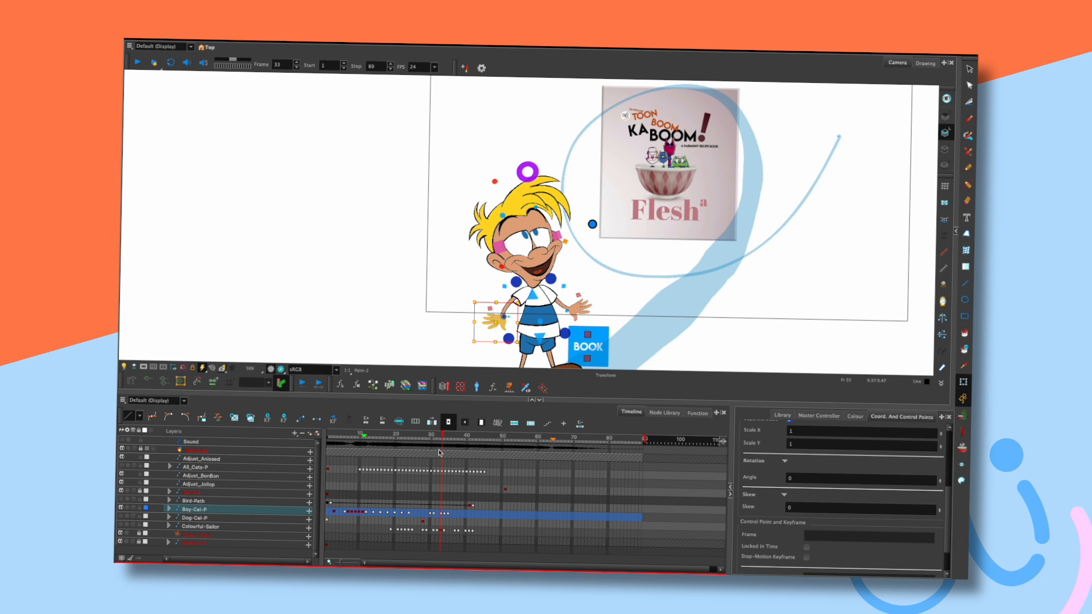
click(619, 285)
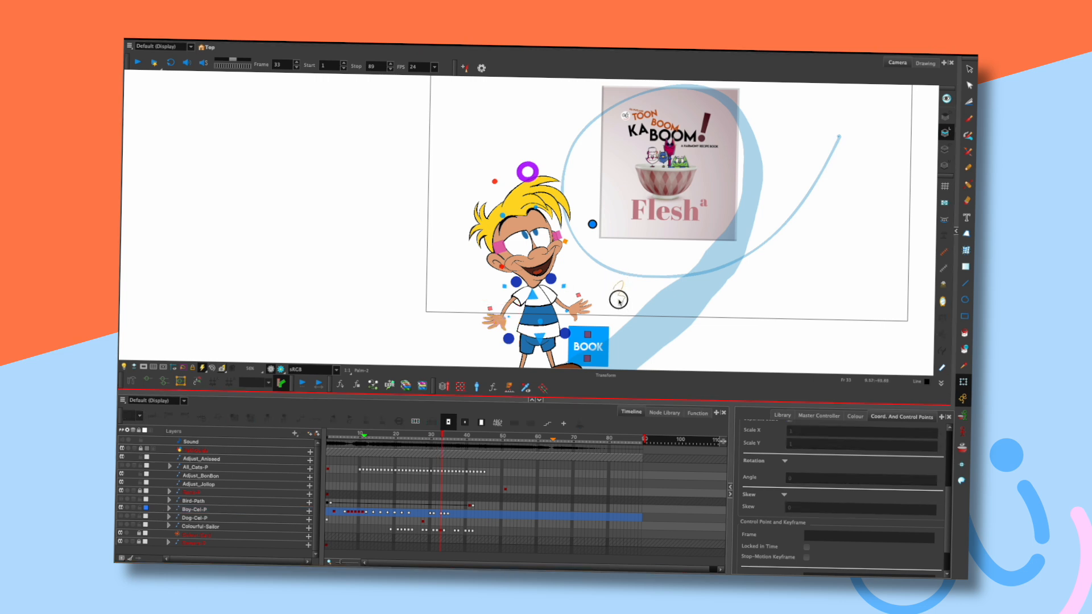
click(345, 436)
key(shift+Return)
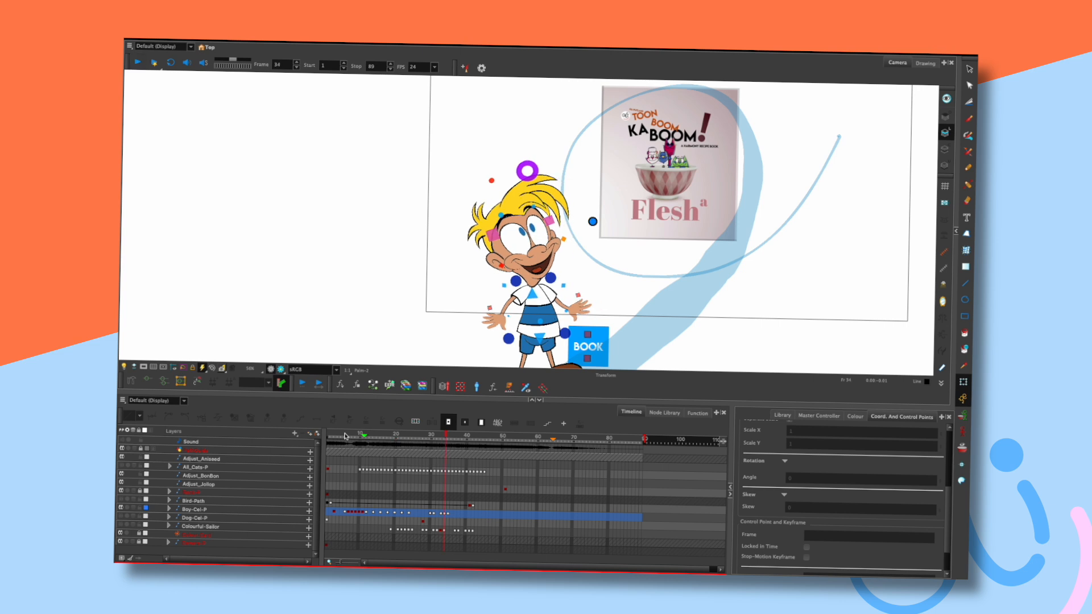
drag(390, 433, 328, 431)
key(shift+Return)
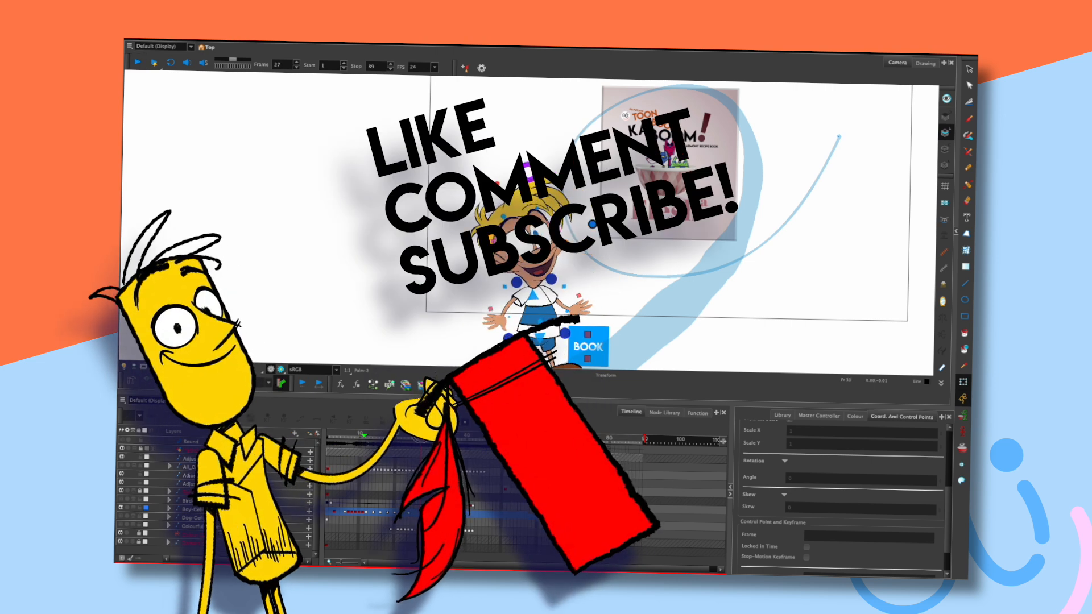
click(400, 434)
mouse_move(400, 433)
mouse_down()
mouse_move(377, 434)
mouse_move(418, 435)
mouse_up()
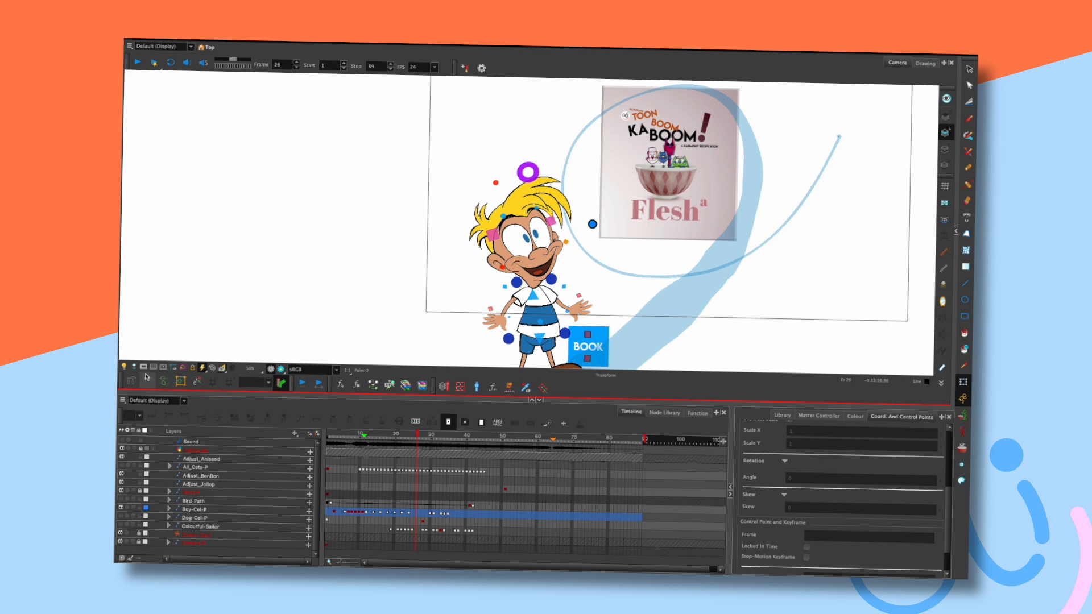
key(Return)
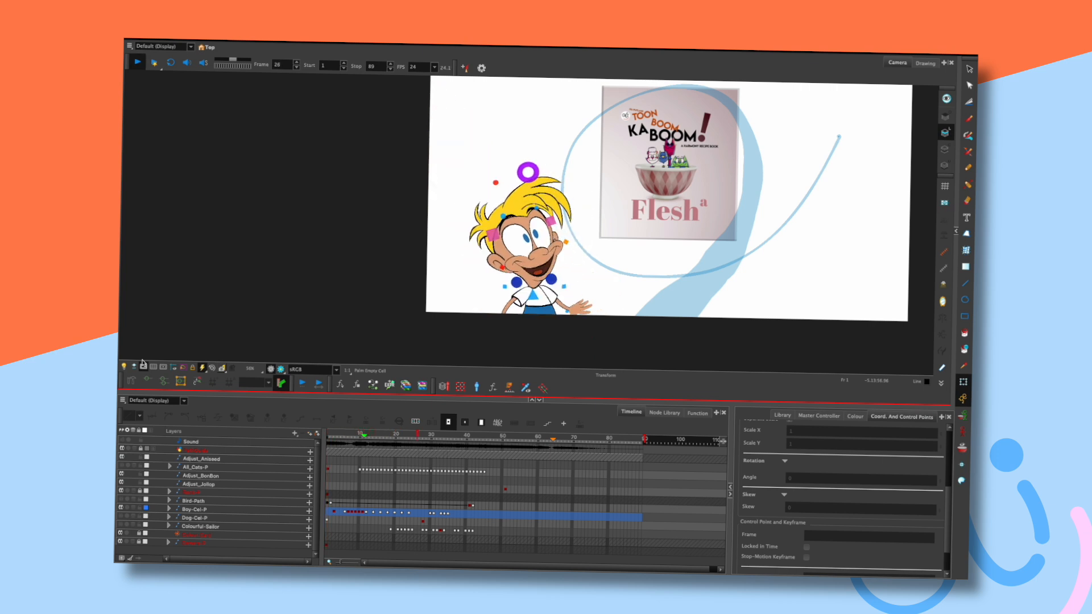
Replay from frame 1, then select the boy's hand and step between frames 12 and 16.
key(Return)
key(shift+comma)
key(Return)
key(Return)
mouse_move(384, 437)
mouse_down()
mouse_move(352, 435)
mouse_move(373, 435)
mouse_up()
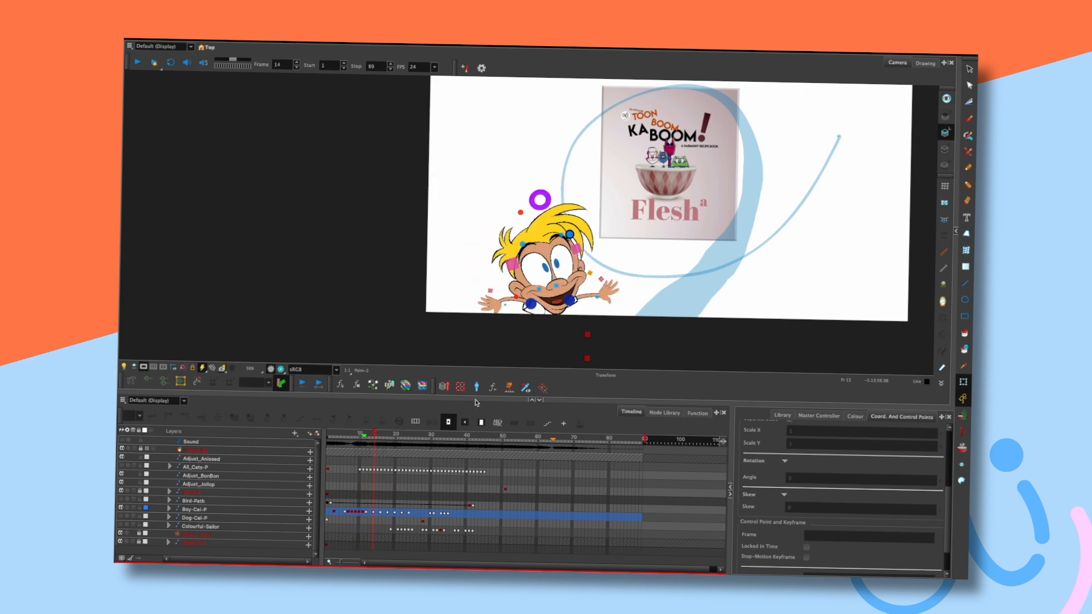
click(621, 279)
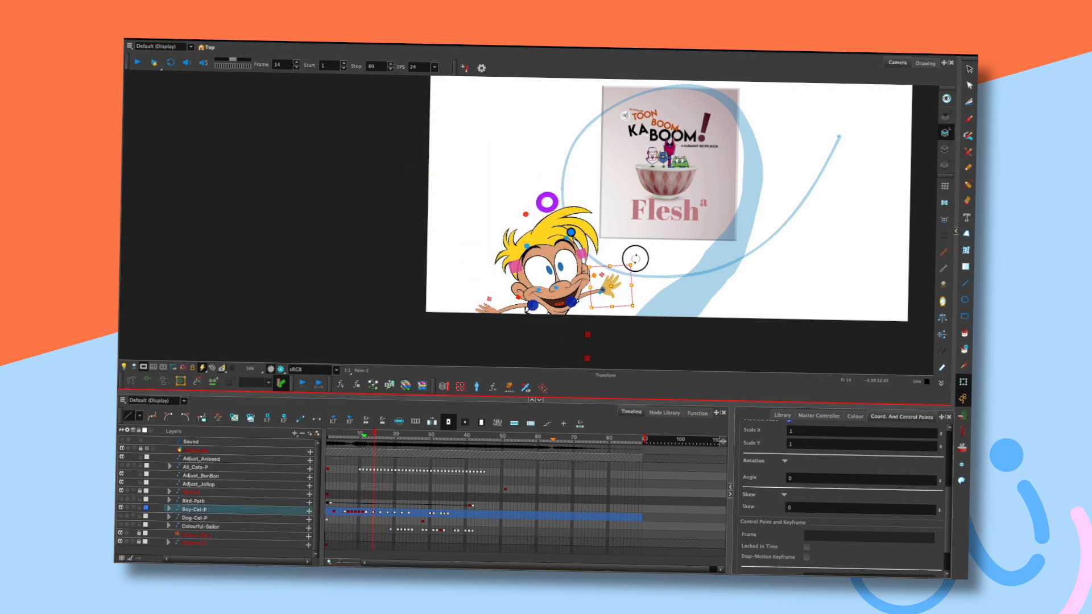
key(comma)
key(comma)
key(period)
key(period)
key(period)
key(period)
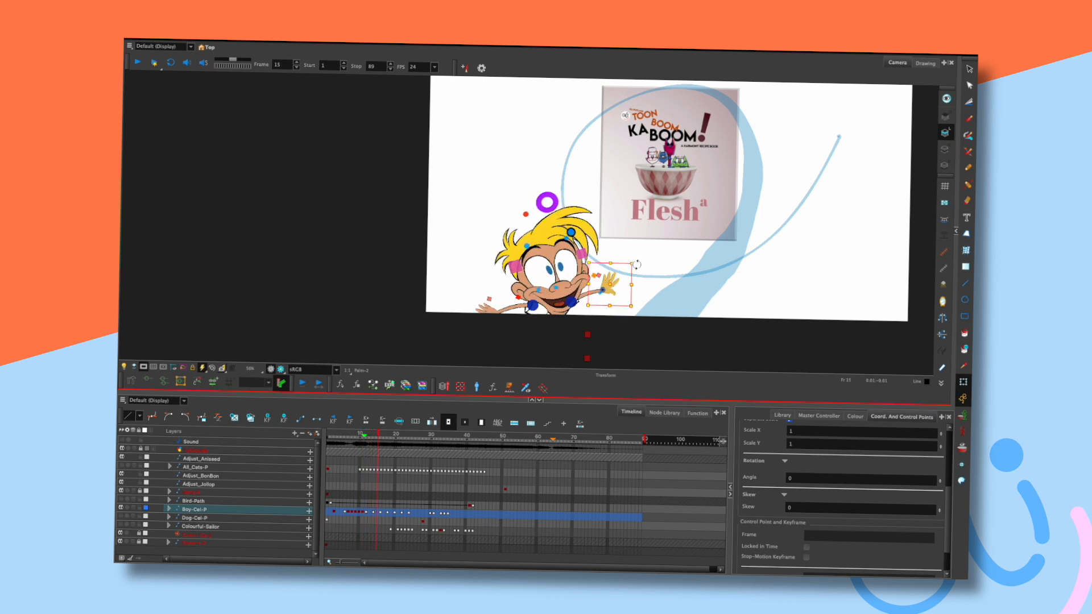
Replay from near the start, return to frame 16, and rotate the hand clockwise, checking frames 18–22.
click(338, 436)
key(Return)
click(332, 438)
key(Return)
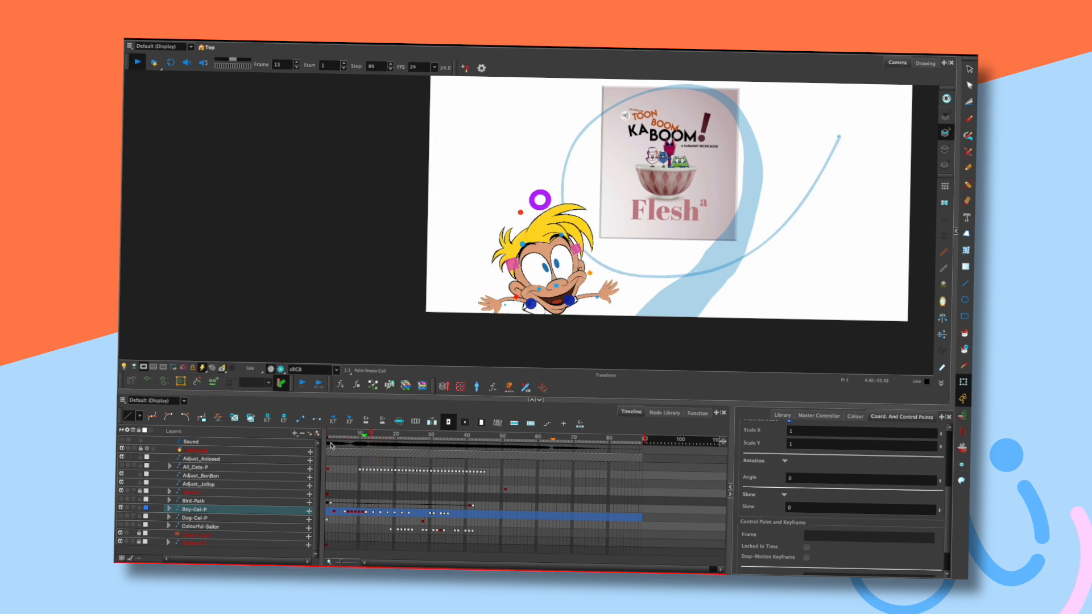
key(Return)
drag(347, 432, 381, 427)
drag(633, 281, 638, 293)
key(period)
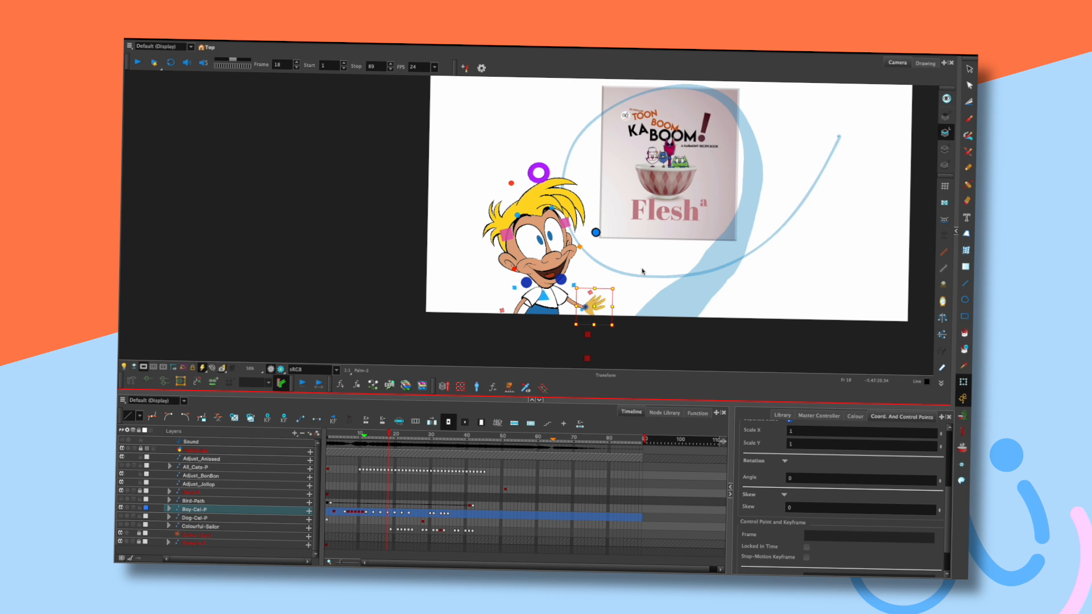
key(period)
key(period)
key(period)
key(period)
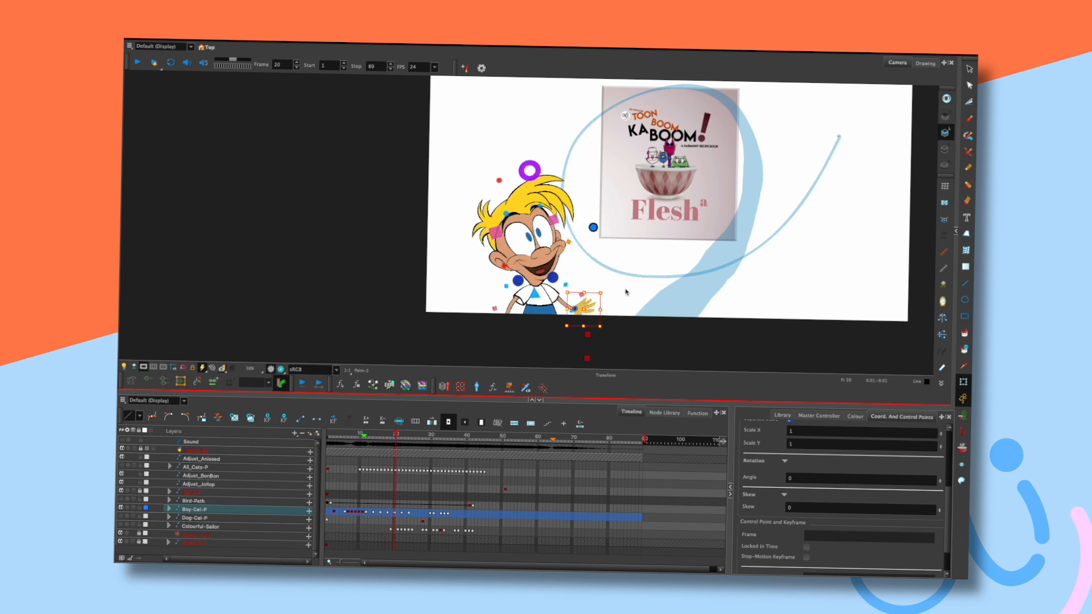
Play from frame 1, scrub to frames 14–16 to compare the hand pose, and play again.
click(328, 439)
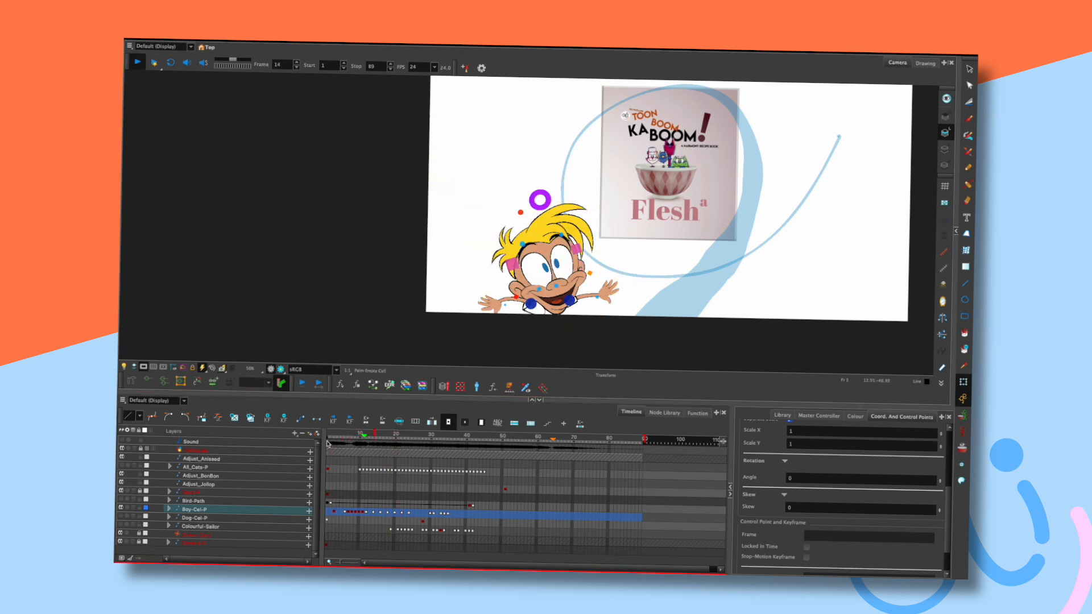
key(Return)
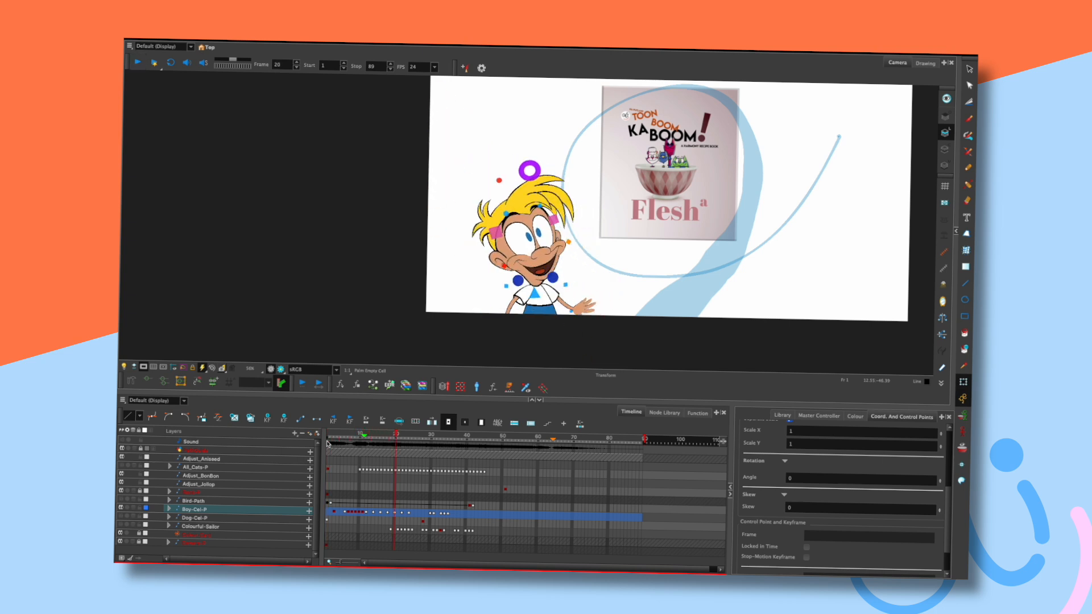
mouse_move(376, 438)
mouse_down()
mouse_move(367, 436)
mouse_move(389, 437)
mouse_move(368, 434)
mouse_up()
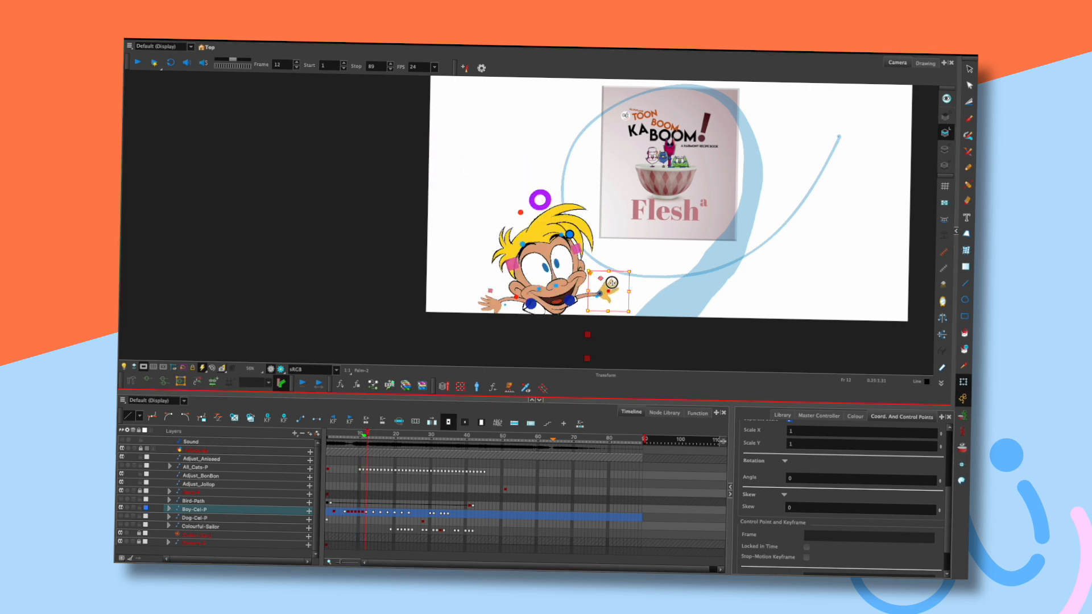
key(comma)
key(period)
key(period)
key(period)
key(period)
key(period)
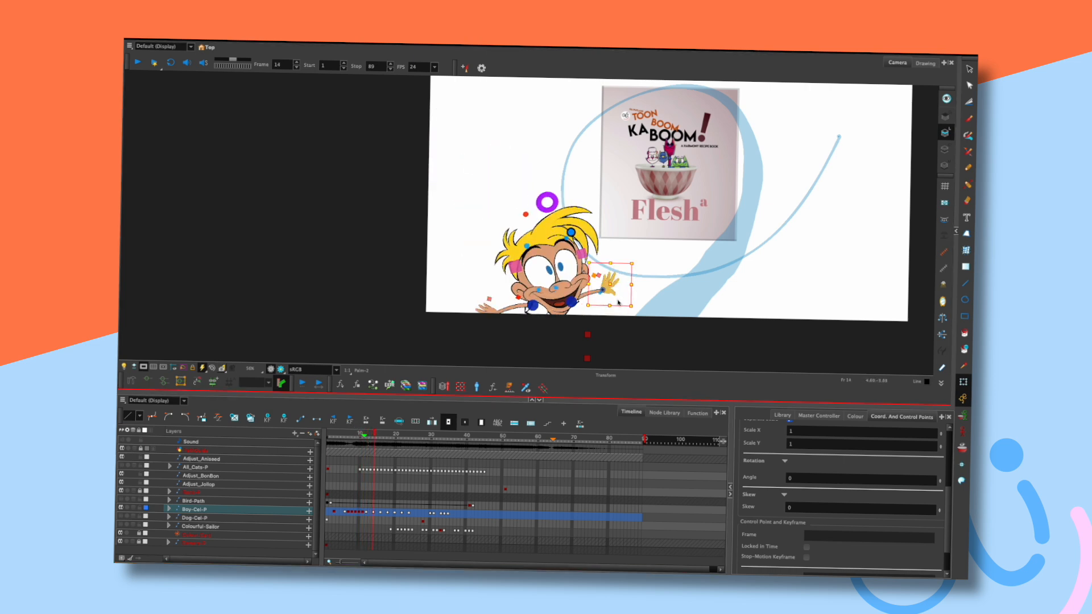
key(Return)
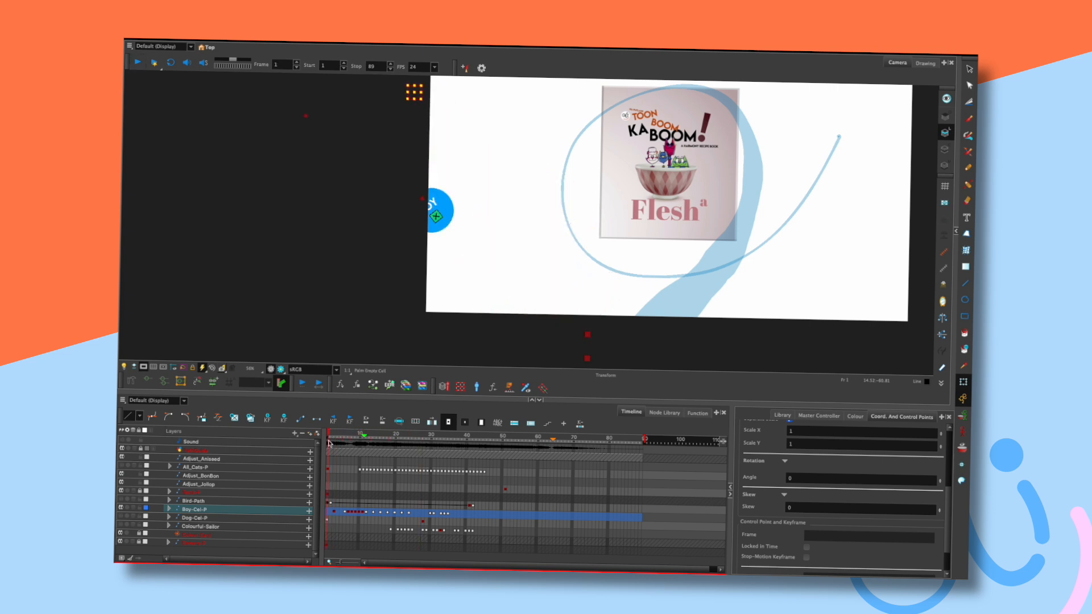
Replay the boy's entrance from frame 1 several times, stopping around frame 21.
key(Return)
key(Return)
click(329, 441)
key(Return)
key(Return)
click(328, 441)
key(Return)
key(Return)
click(328, 441)
key(Return)
key(Return)
click(328, 441)
key(Return)
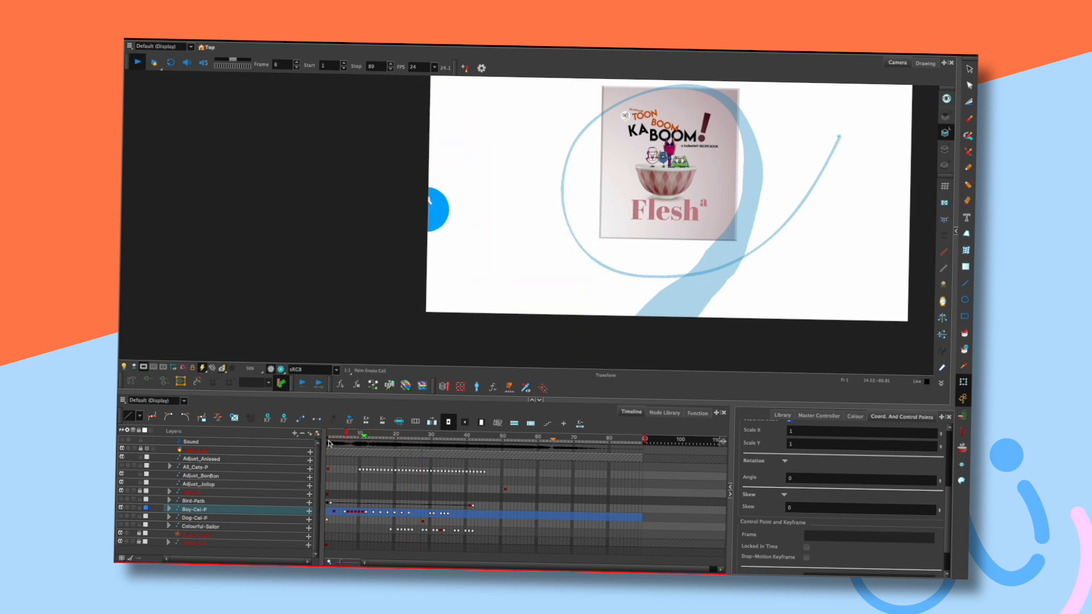
Drag the hand up-left at frame 12, step through to frame 16, then return to frame 1.
key(Return)
key(comma)
key(period)
drag(605, 268, 602, 264)
key(comma)
key(period)
key(period)
key(period)
key(period)
key(period)
key(shift+comma)
key(Return)
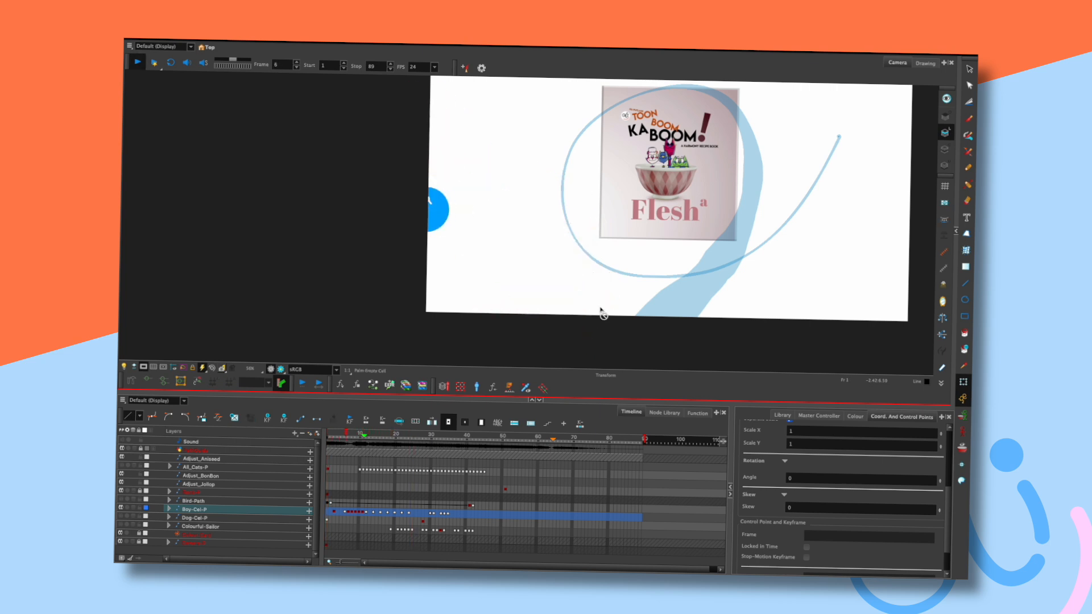
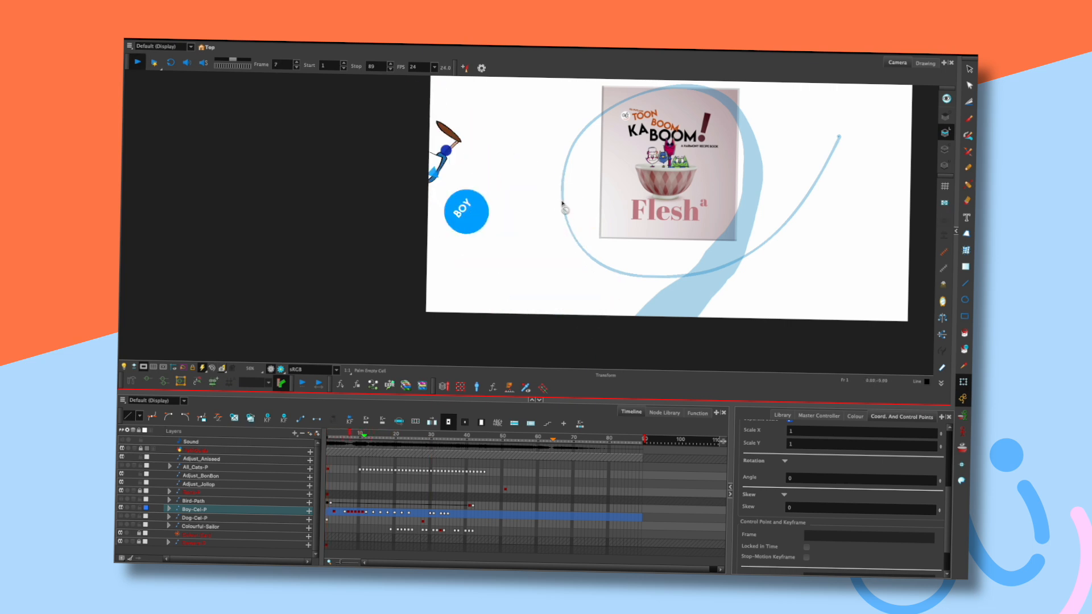
Halt the running animation on frame 14 with the boy in view.
key(shift+Return)
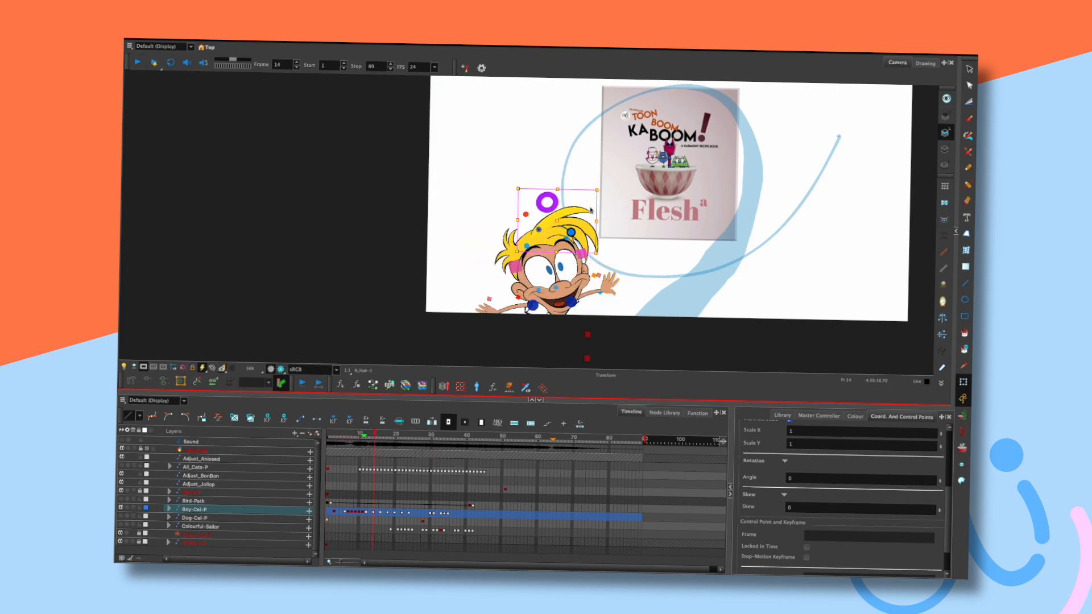
At frame 11, rotate the A_Hair piece counter-clockwise and compare with the previous pose.
click(345, 433)
drag(345, 433, 363, 433)
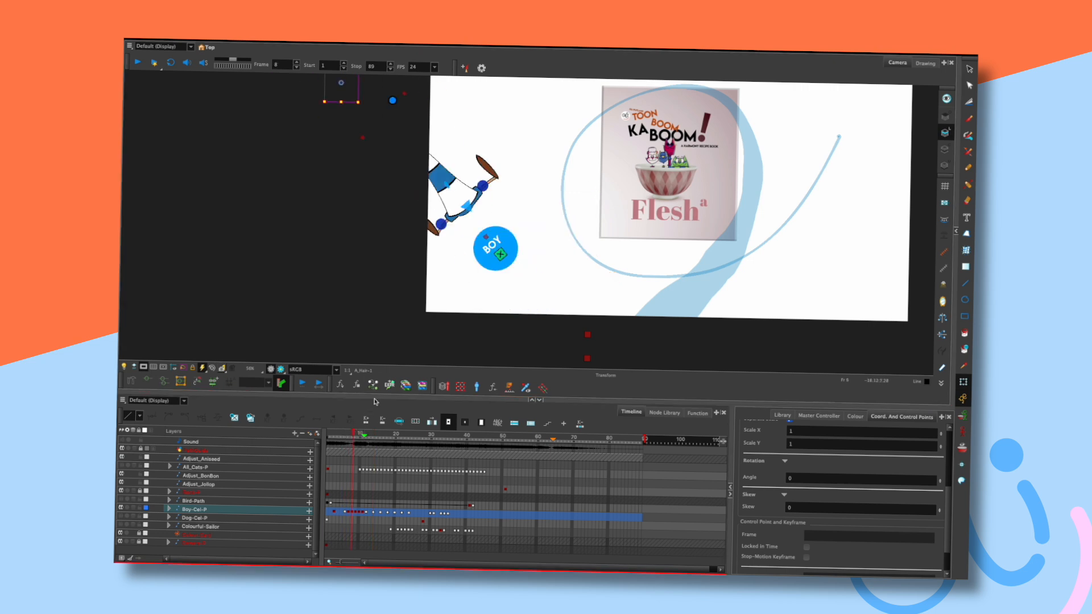
mouse_move(521, 124)
mouse_down()
mouse_move(509, 115)
mouse_move(496, 147)
mouse_up()
key(comma)
key(period)
Rotate the B_Hair-1 strand counter-clockwise at frame 11 and compare with the prior frame.
click(527, 165)
drag(550, 127, 536, 111)
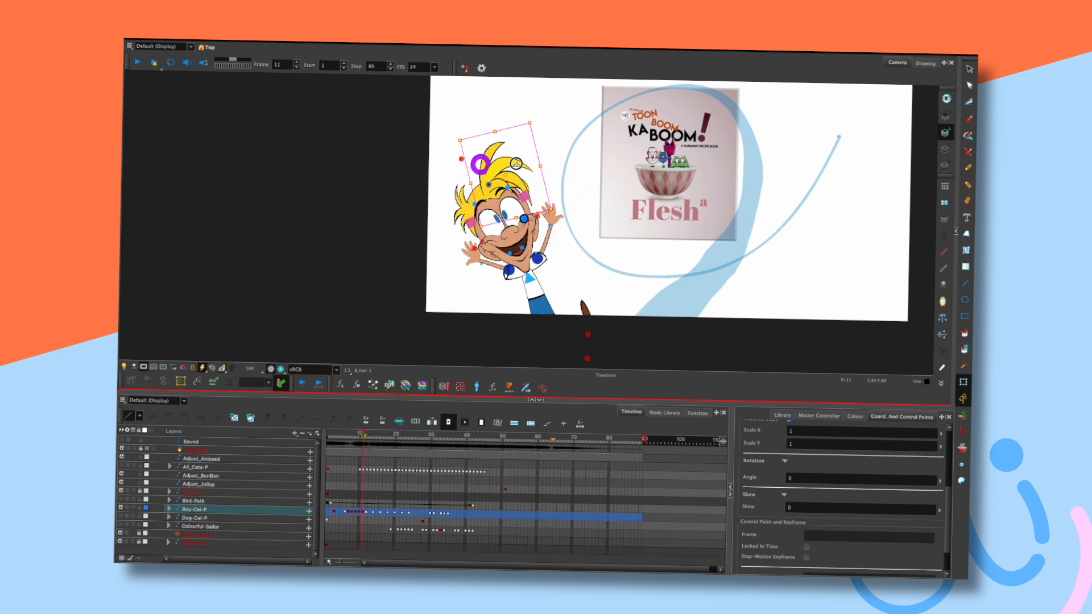
click(558, 122)
key(comma)
key(period)
key(period)
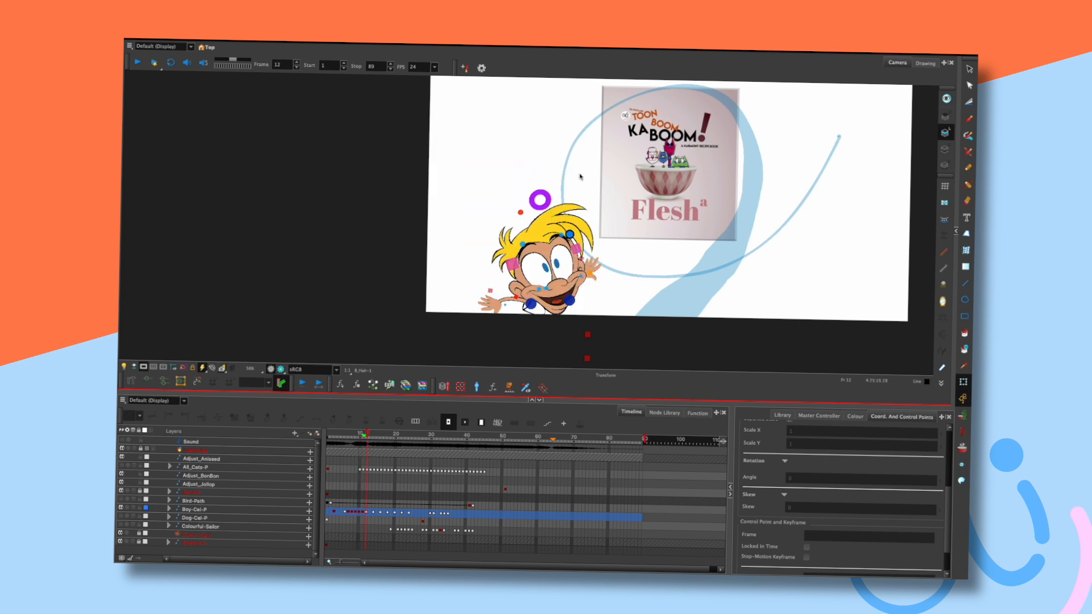
Shift a hair piece slightly right and down, comparing frames 11 and 12.
click(575, 206)
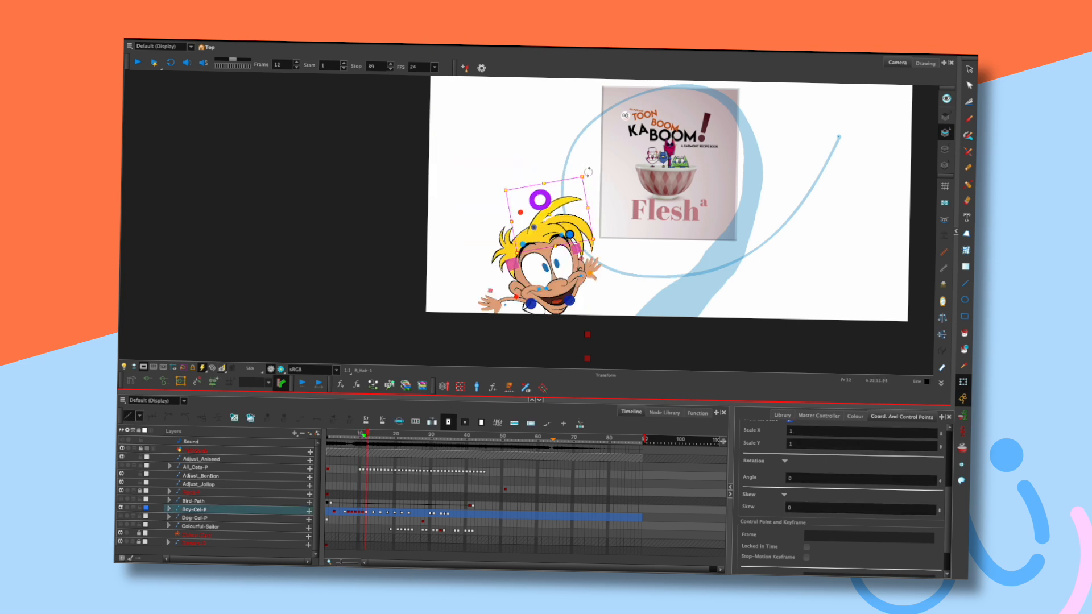
drag(566, 205, 608, 172)
click(577, 170)
key(comma)
key(period)
Check the B_Hair-1 piece against neighbouring poses up to frame 14.
click(581, 222)
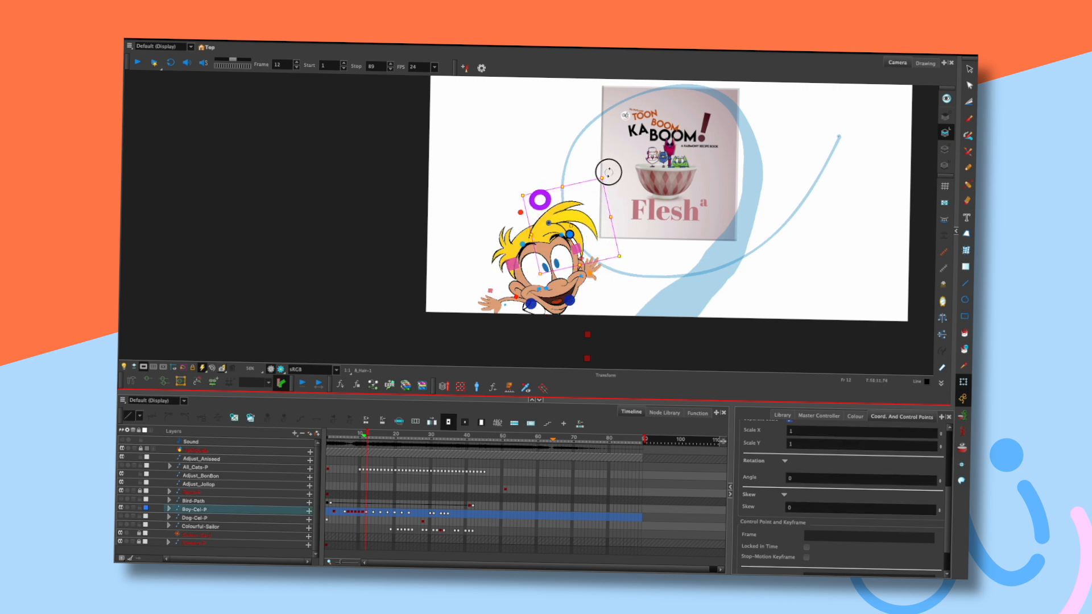
click(578, 165)
key(comma)
key(comma)
key(period)
key(period)
key(period)
key(period)
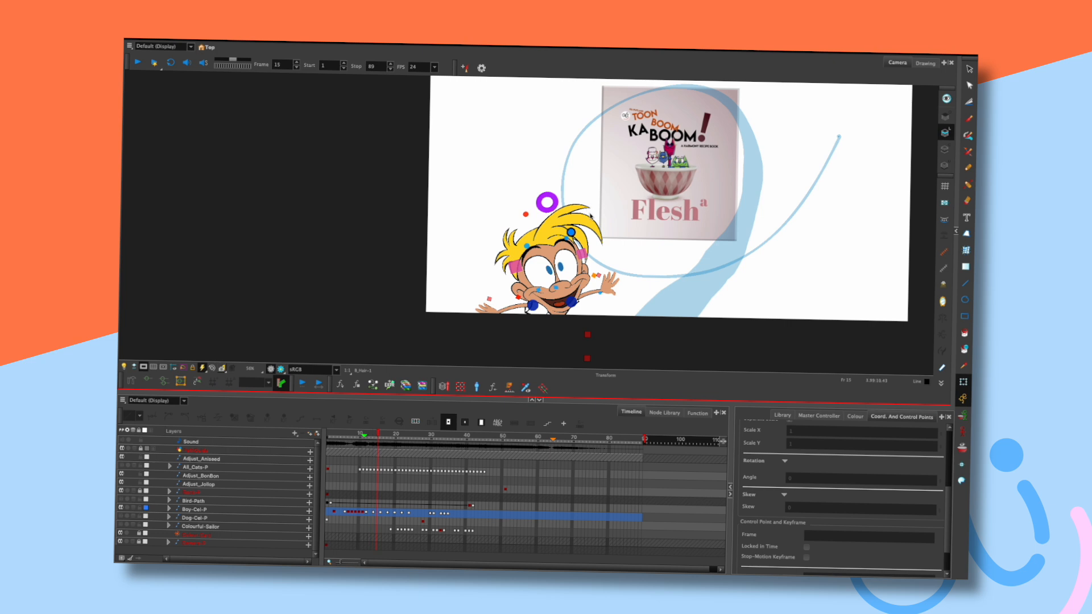
key(comma)
key(comma)
key(comma)
key(comma)
key(period)
key(period)
key(period)
Rotate the hair piece about its pivot at frame 12 after checking frame 10.
click(583, 210)
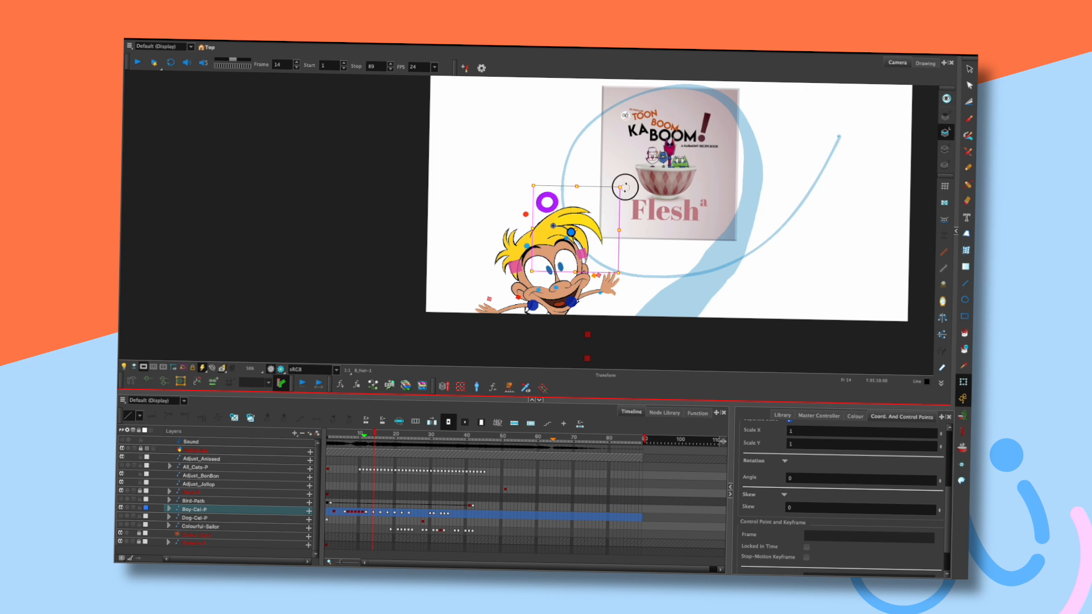
key(comma)
key(comma)
key(comma)
key(comma)
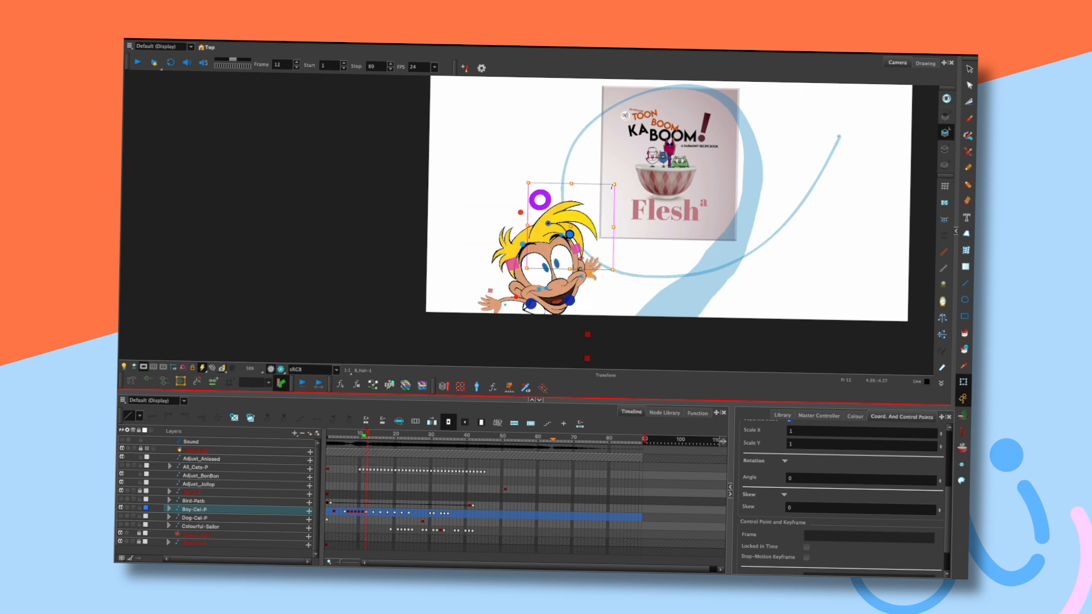
key(period)
key(period)
drag(586, 206, 586, 206)
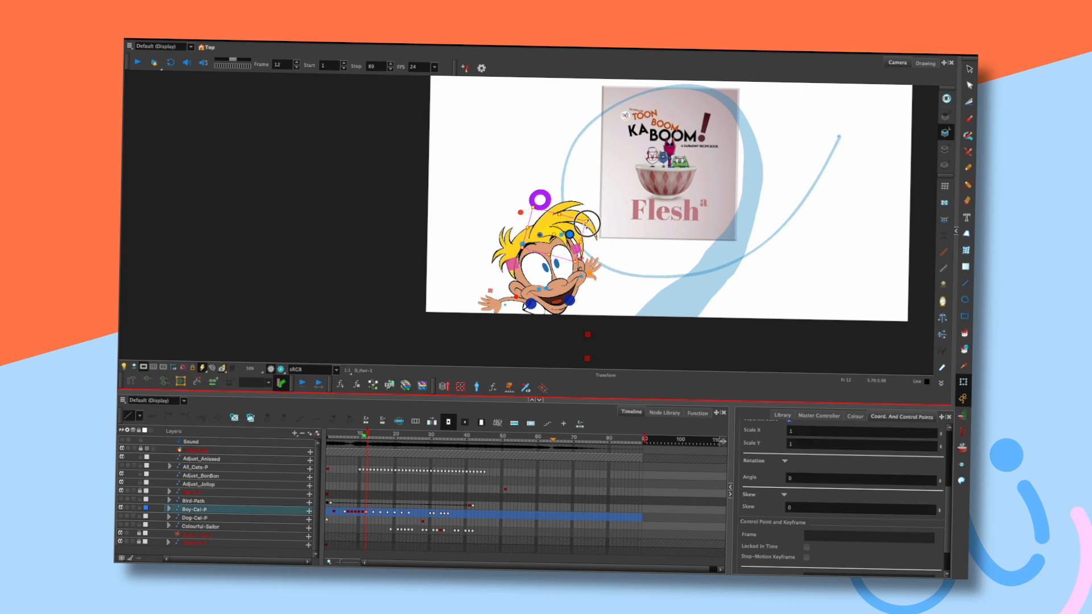
Step through frames 14 to 20 comparing hair poses, then play the animation.
key(period)
key(period)
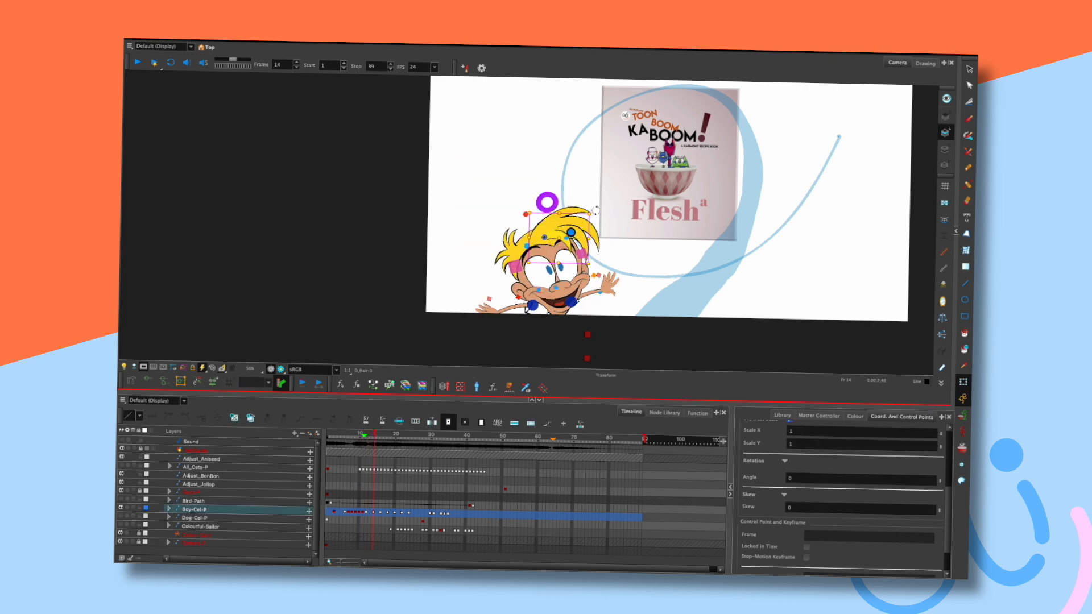
key(period)
key(period)
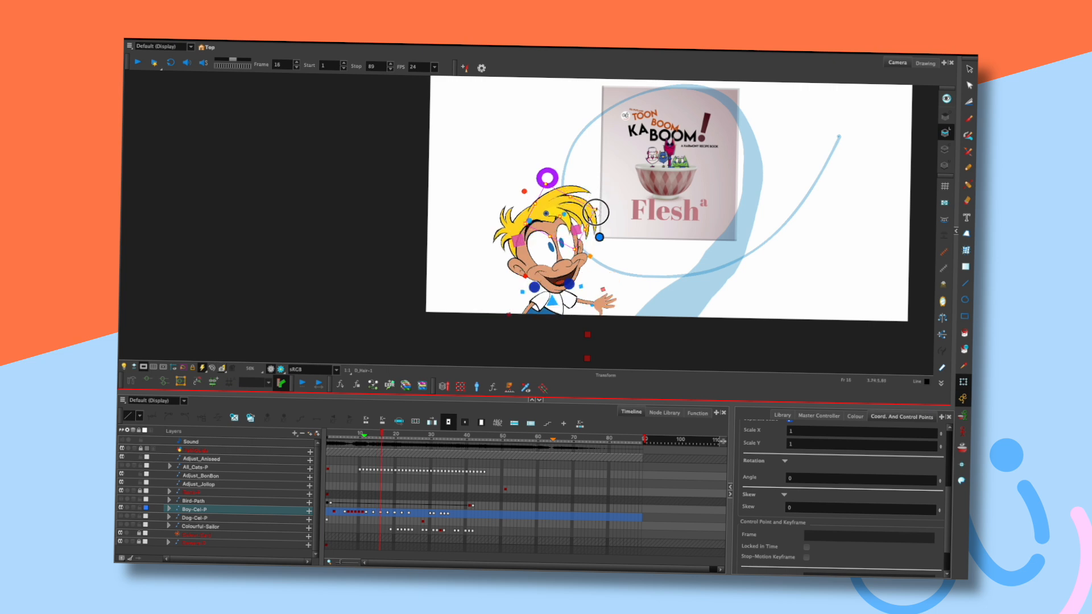
key(period)
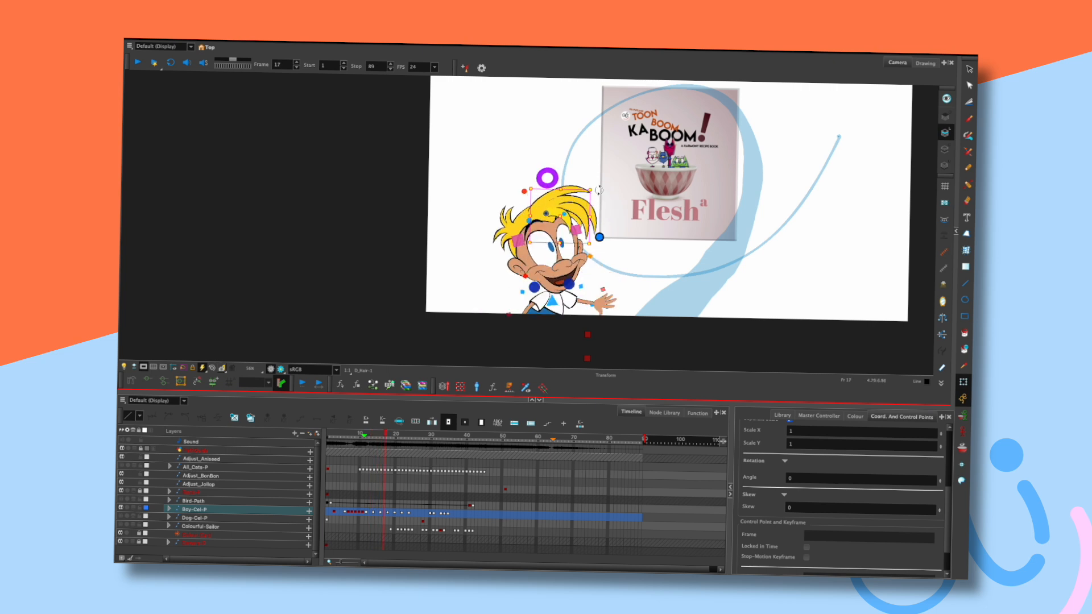
key(period)
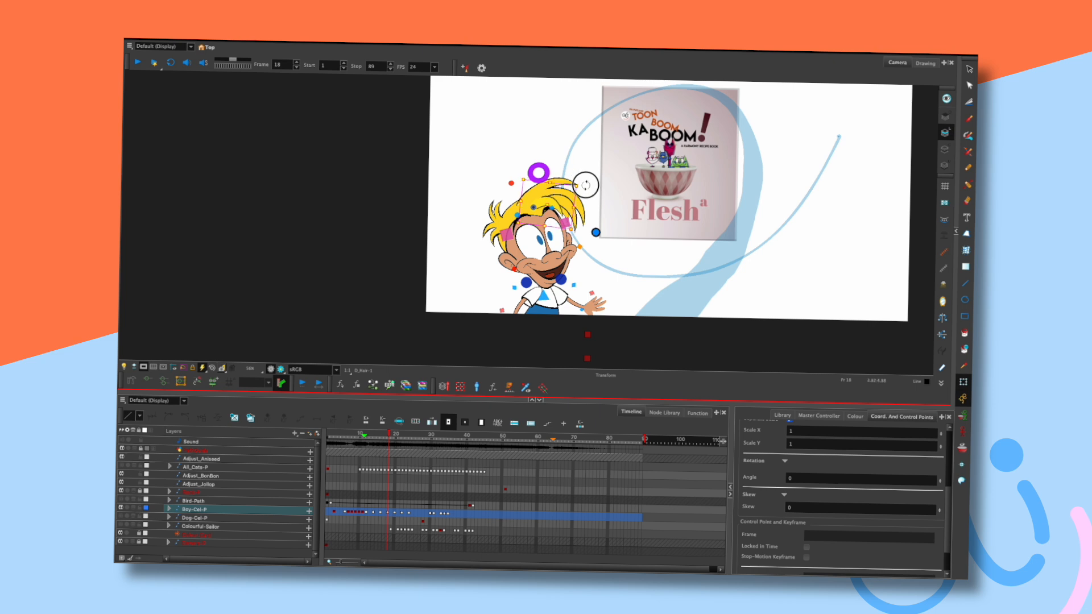
key(comma)
key(comma)
key(period)
key(period)
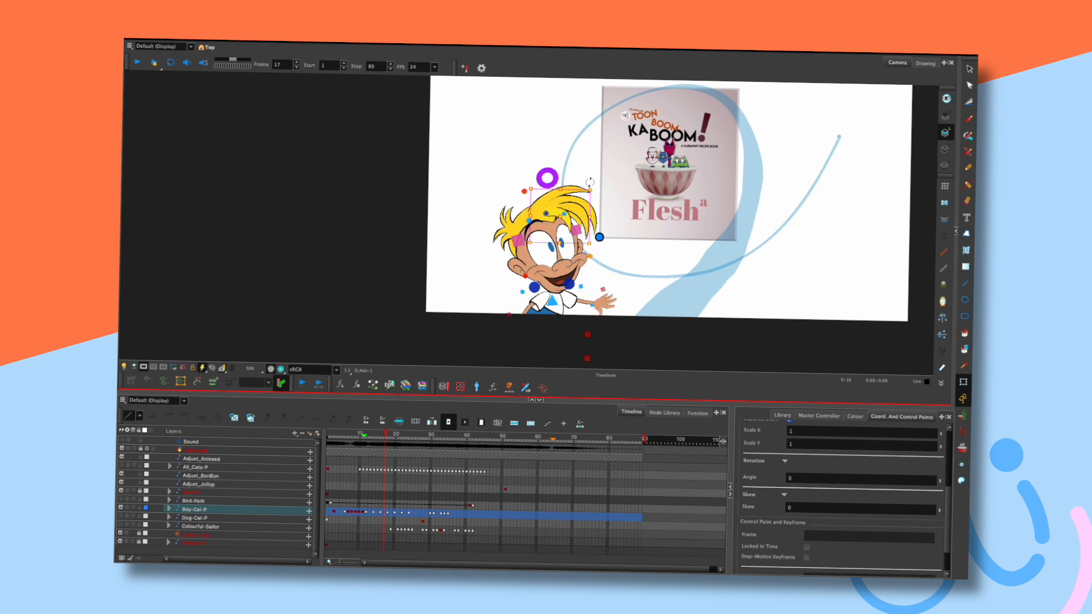
key(comma)
key(comma)
key(comma)
key(period)
key(period)
key(period)
key(period)
key(period)
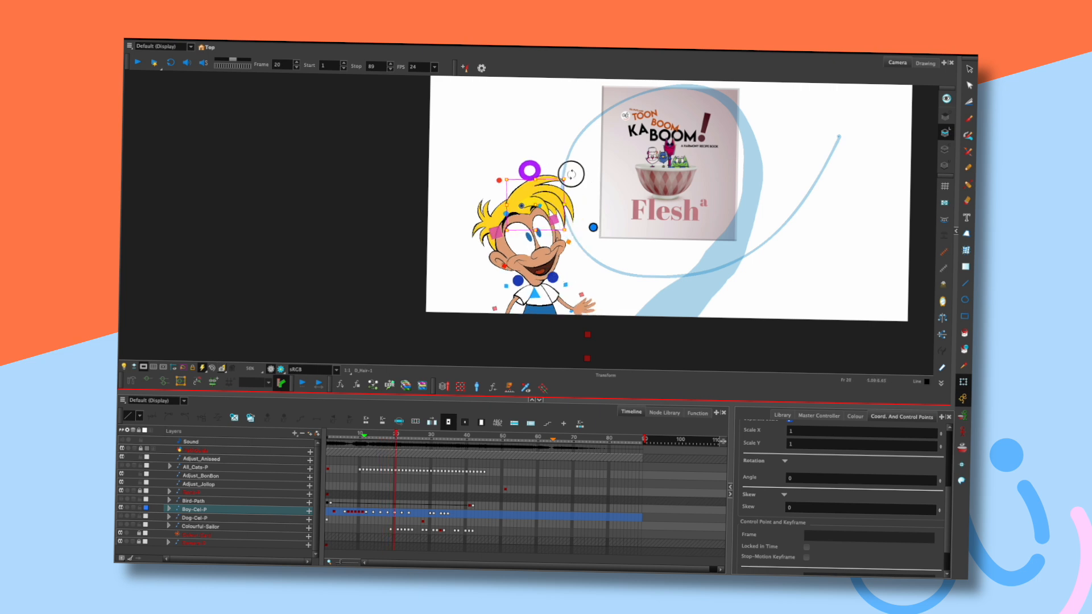
key(Return)
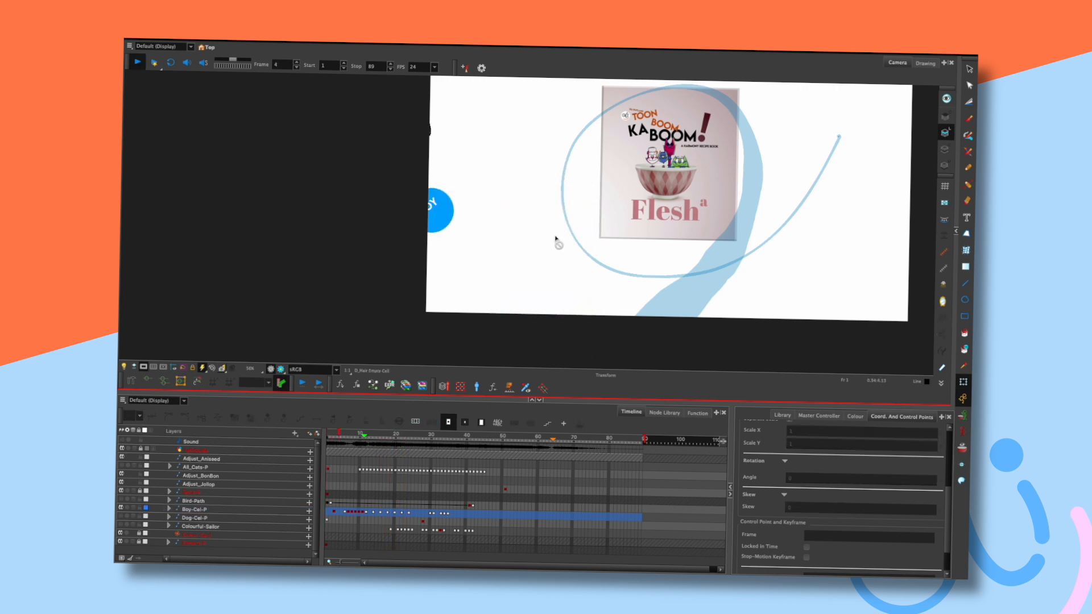
Stop playback, jump to frame 12, and select the boy's hair drawing.
key(Return)
key(comma)
key(comma)
key(comma)
key(comma)
key(comma)
key(comma)
key(comma)
key(comma)
key(comma)
key(comma)
key(comma)
key(comma)
key(comma)
key(comma)
key(comma)
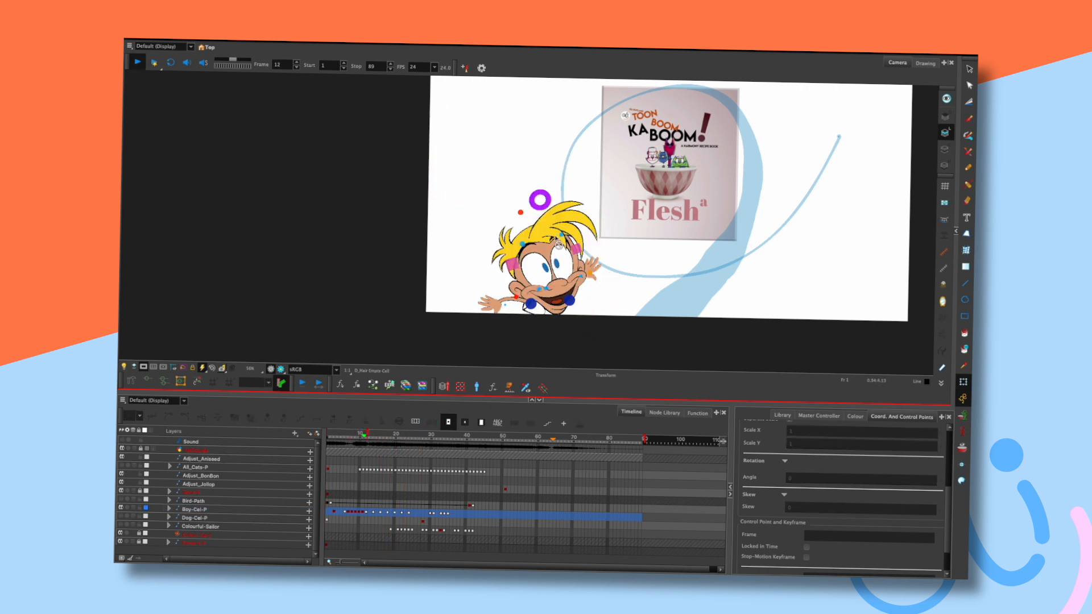
click(370, 440)
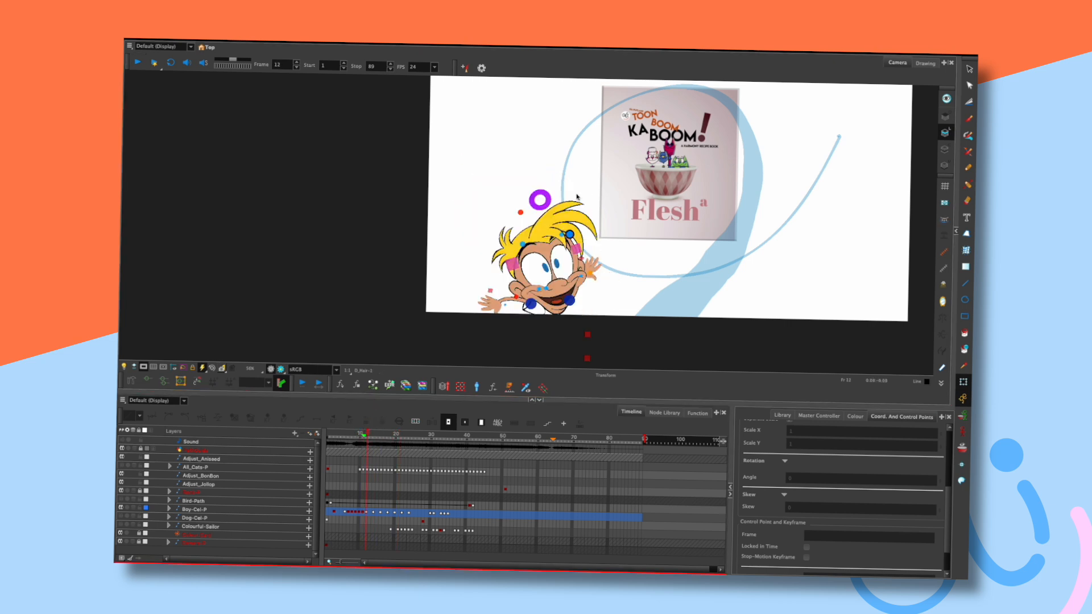
click(590, 195)
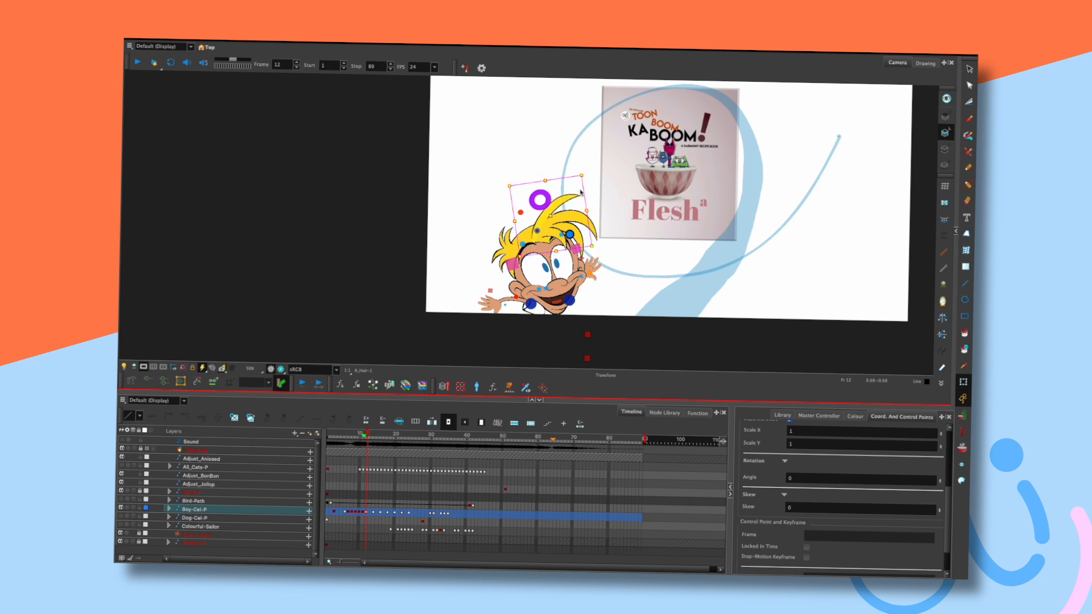
Advance from frame 12 to frame 16 and rotate the hair slightly clockwise.
key(comma)
key(period)
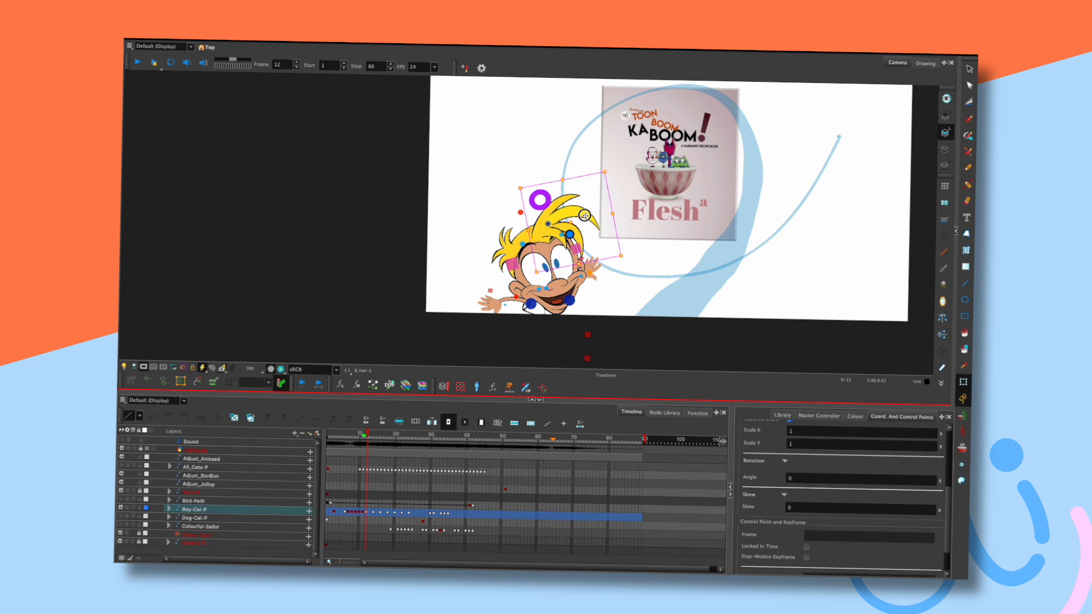
key(period)
key(period)
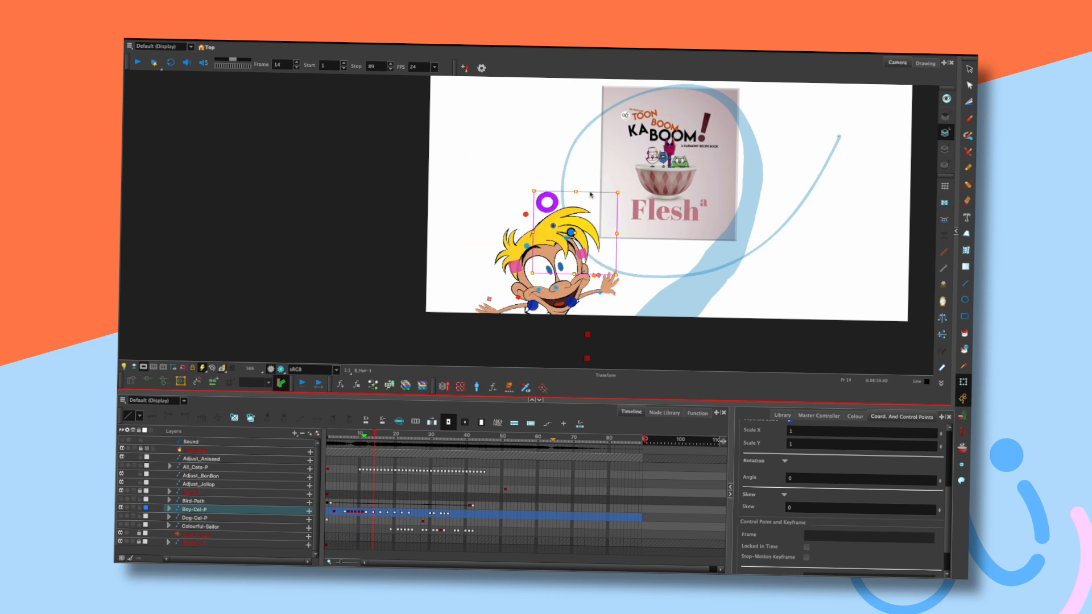
key(period)
key(period)
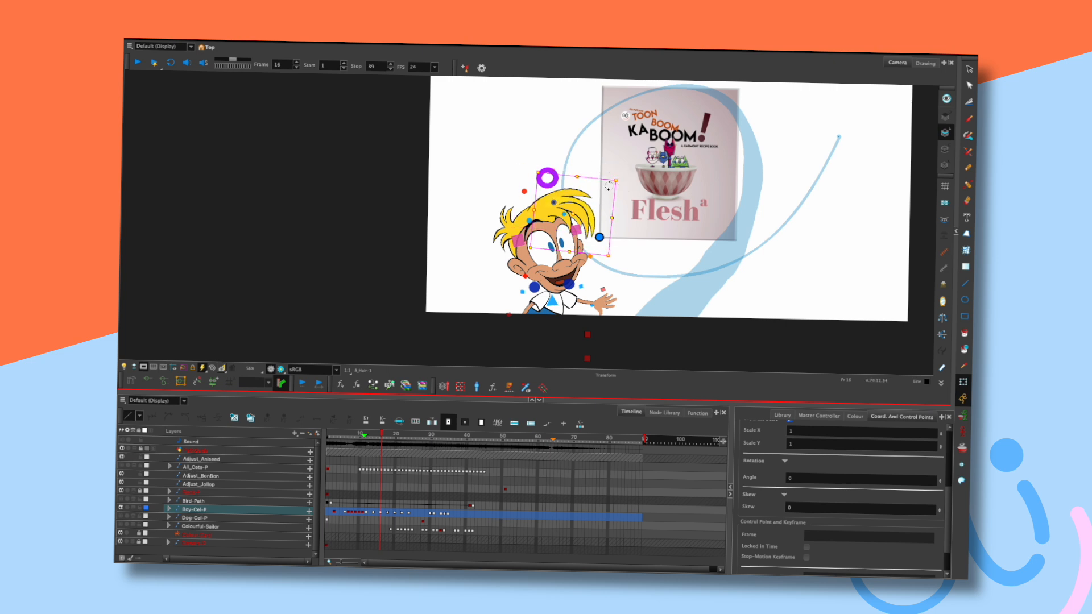
drag(609, 186, 582, 215)
click(597, 182)
Compare earlier poses and move to frame 18 with the hair selected.
key(comma)
key(comma)
key(comma)
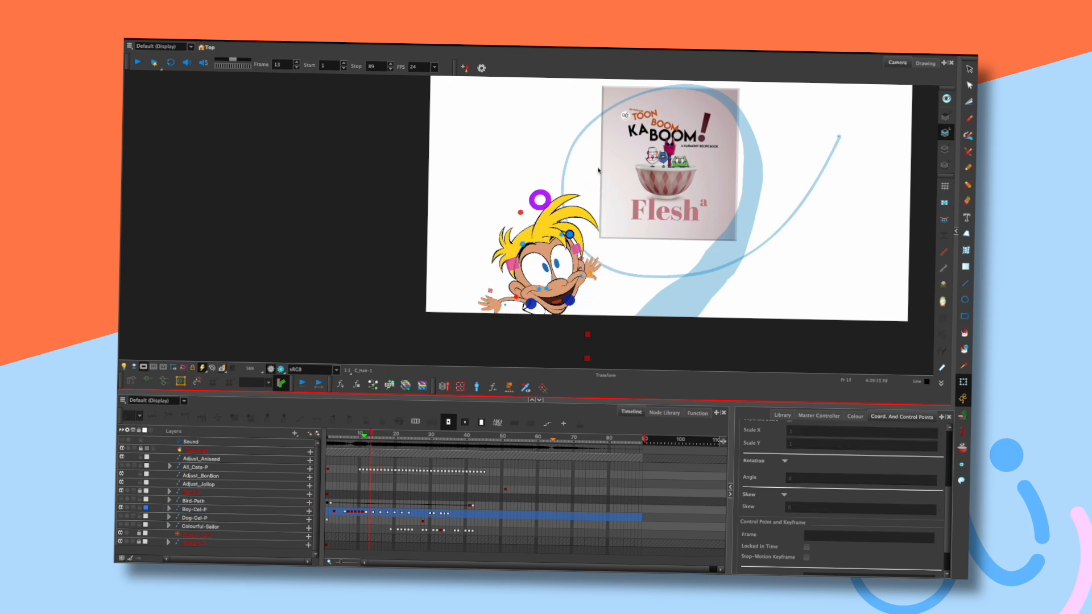
key(period)
key(period)
key(period)
key(period)
click(581, 170)
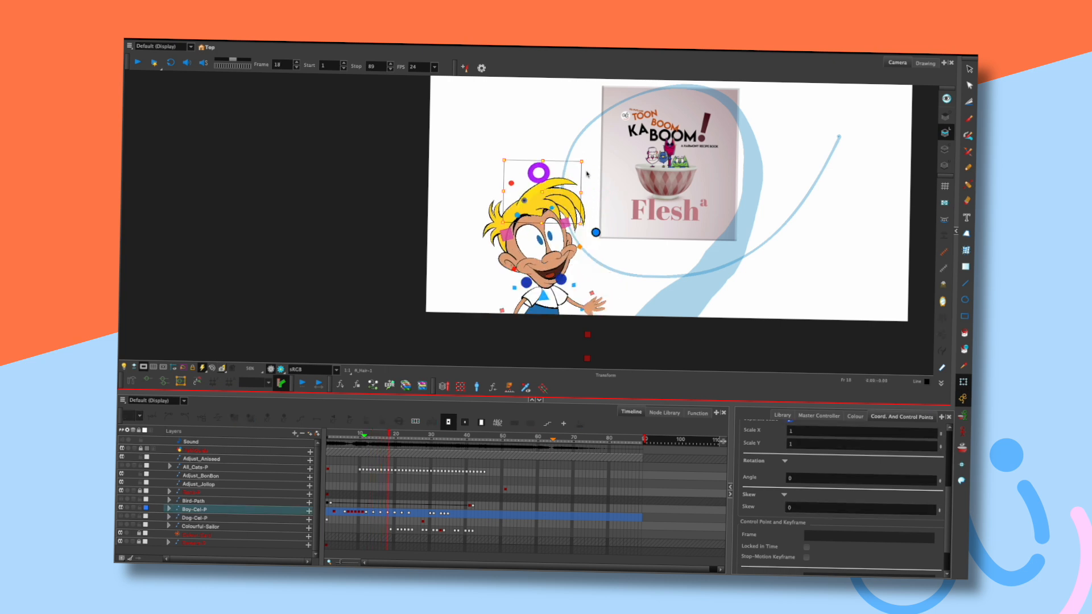
key(comma)
key(comma)
key(comma)
key(period)
key(period)
key(period)
click(586, 209)
At frame 18, rotate the C_Hair piece clockwise into a new tilt.
click(593, 185)
drag(608, 164, 610, 168)
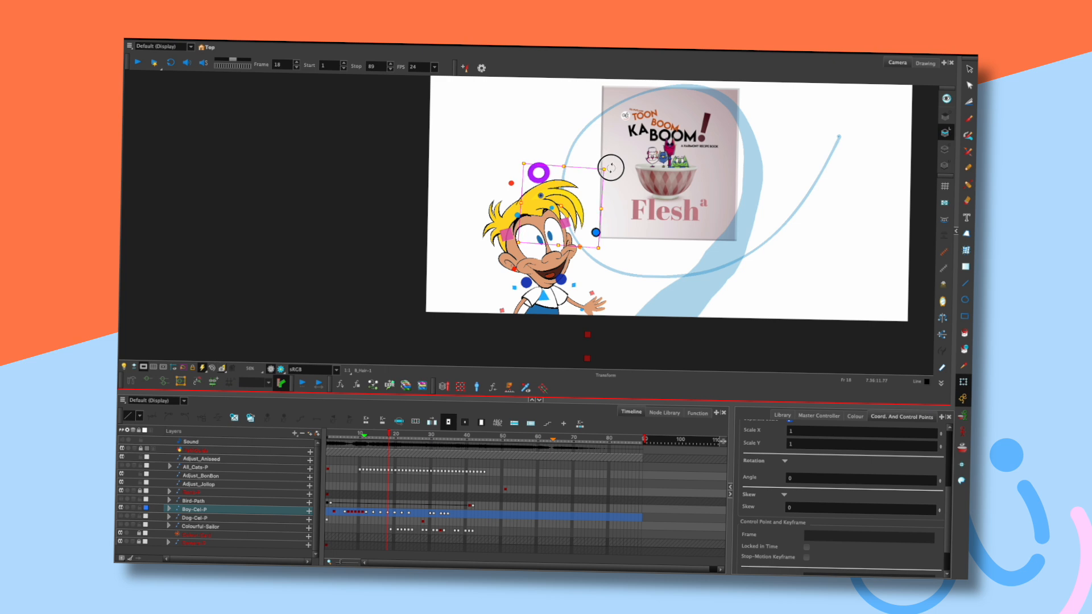
drag(573, 212, 603, 188)
key(Escape)
Nudge the B_Hair piece up slightly.
click(569, 207)
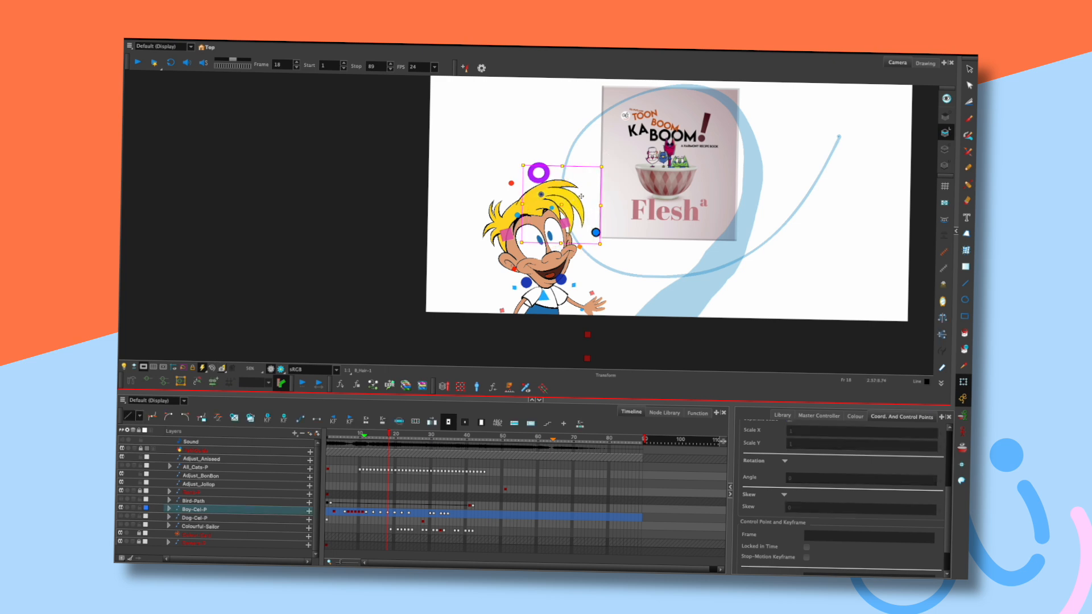
key(Escape)
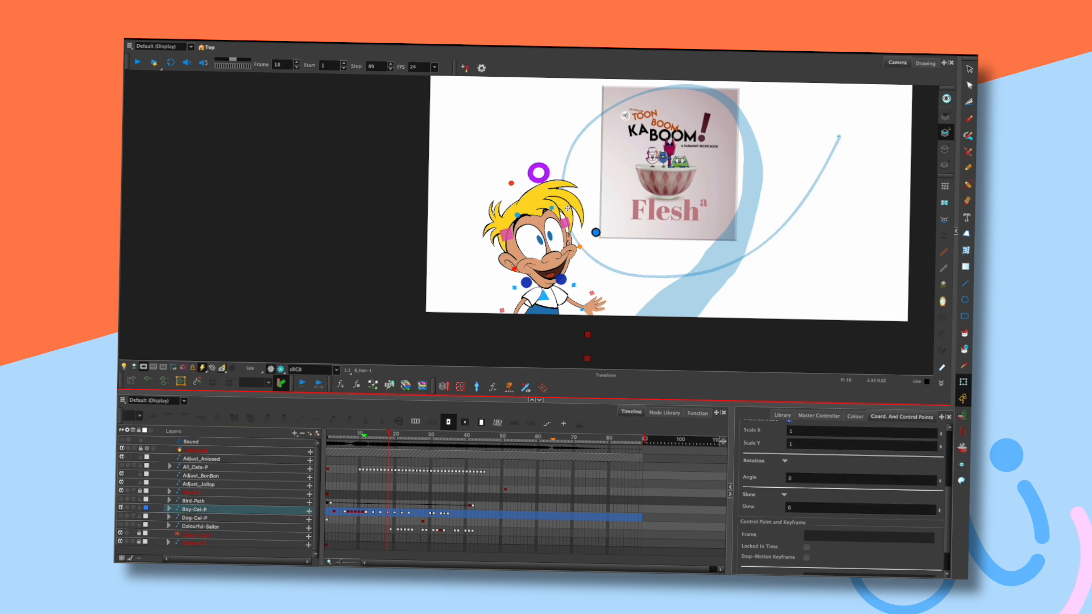
click(569, 209)
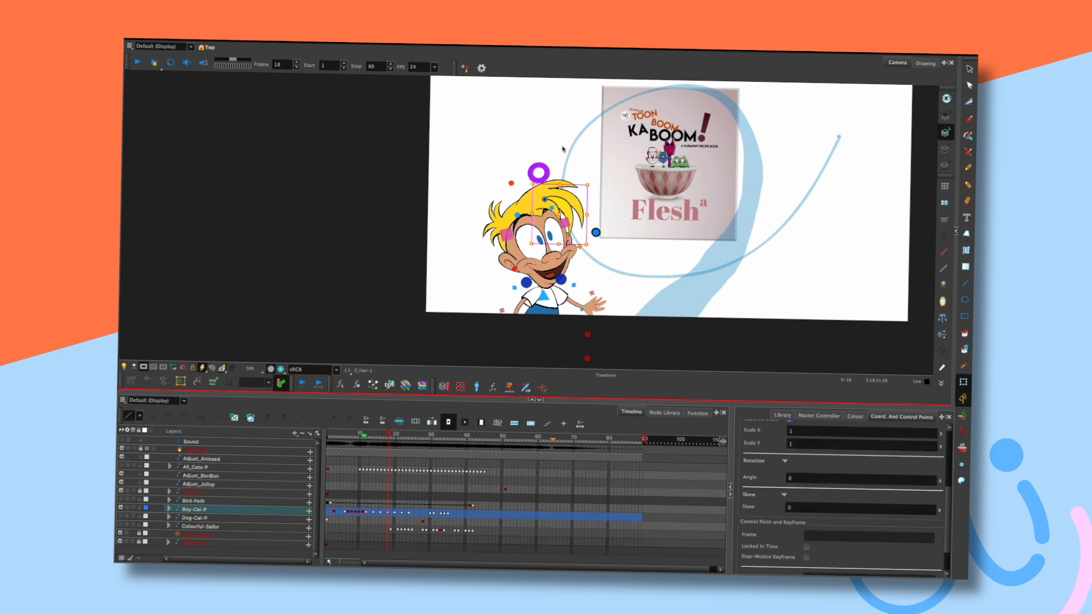
drag(568, 208, 569, 206)
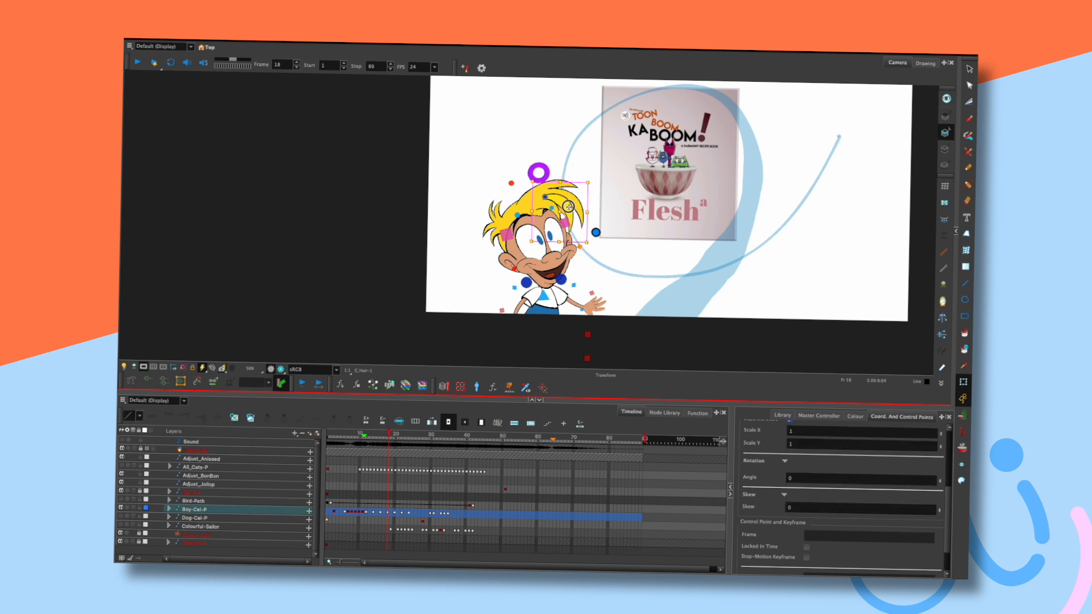
click(562, 153)
Compare poses from frame 17 to 22, then replay from the first frame.
key(comma)
key(comma)
key(period)
key(period)
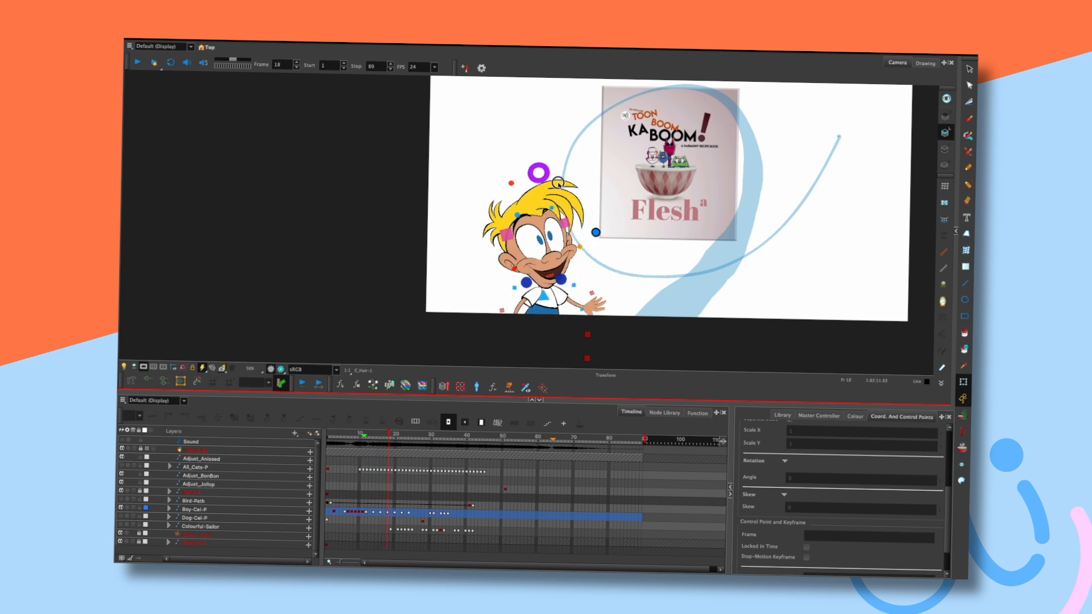
key(comma)
key(period)
key(period)
key(period)
key(period)
key(period)
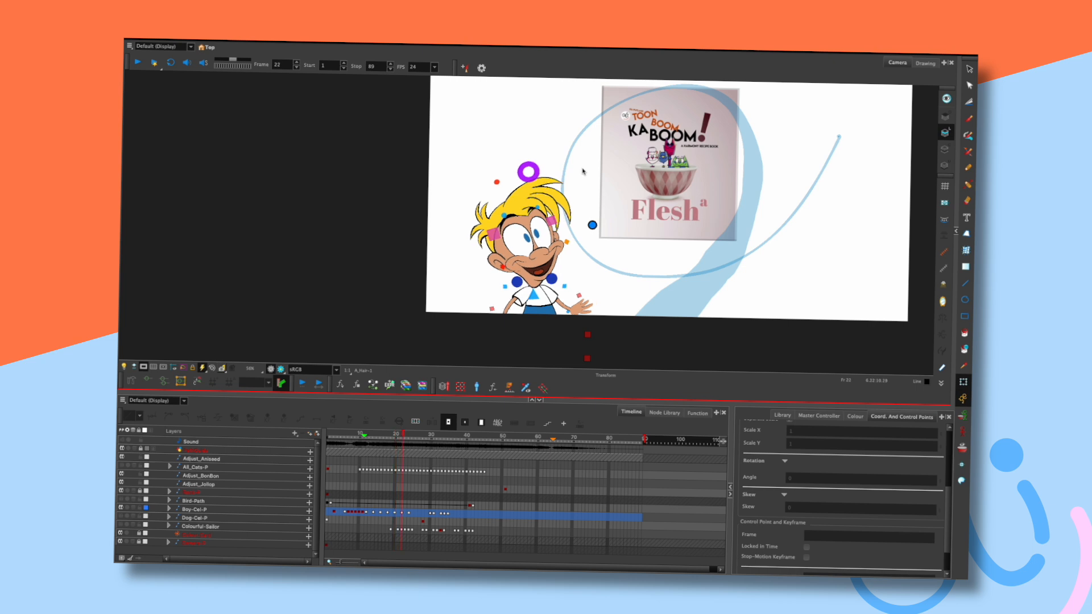
key(shift+comma)
key(shift+Return)
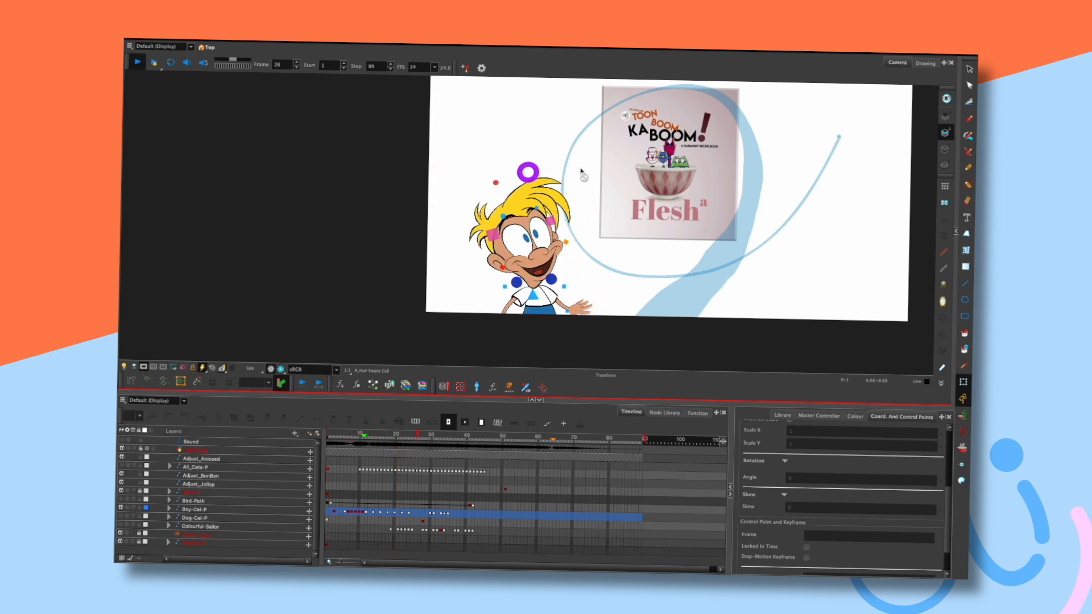
Replay the animation from frame 1 and stop it.
key(shift+Return)
key(shift+comma)
key(shift+Return)
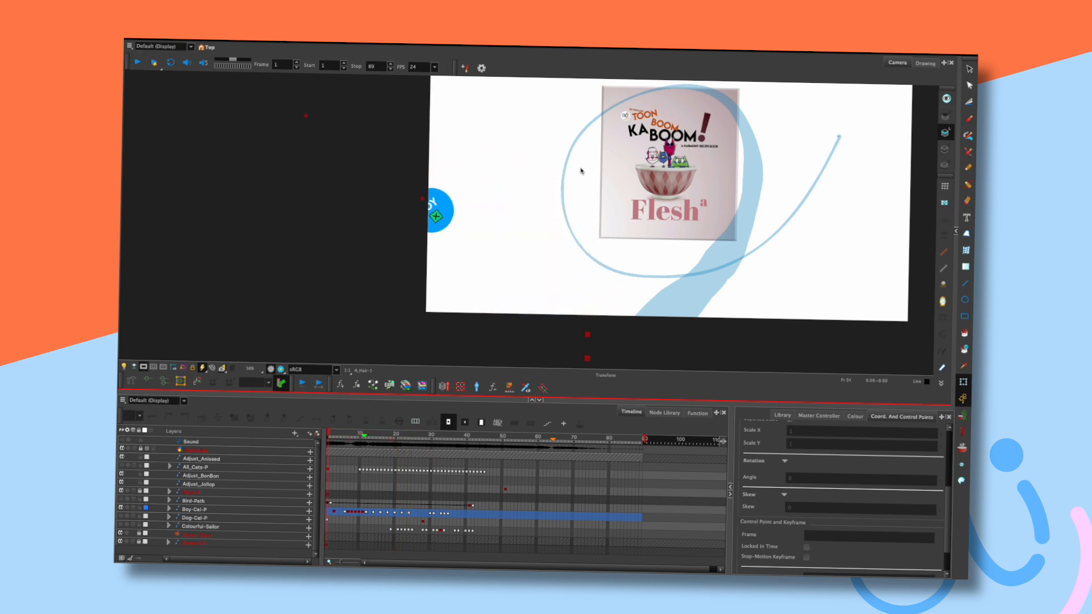
key(shift+Return)
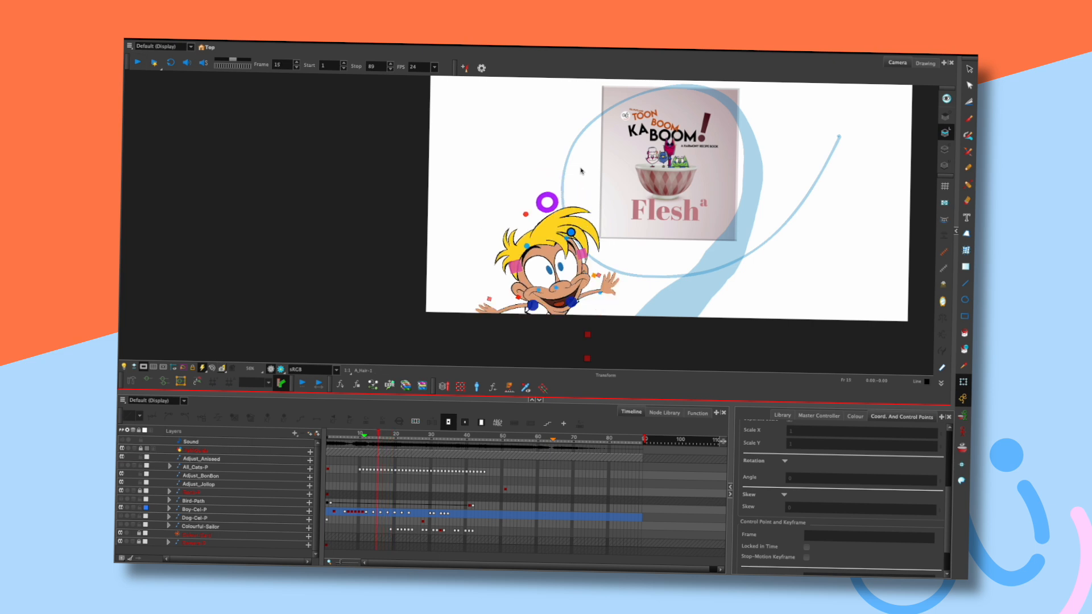
Select the top C_Hair-1 piece at frame 24 and rotate it slightly counter-clockwise.
key(period)
key(period)
key(period)
click(587, 199)
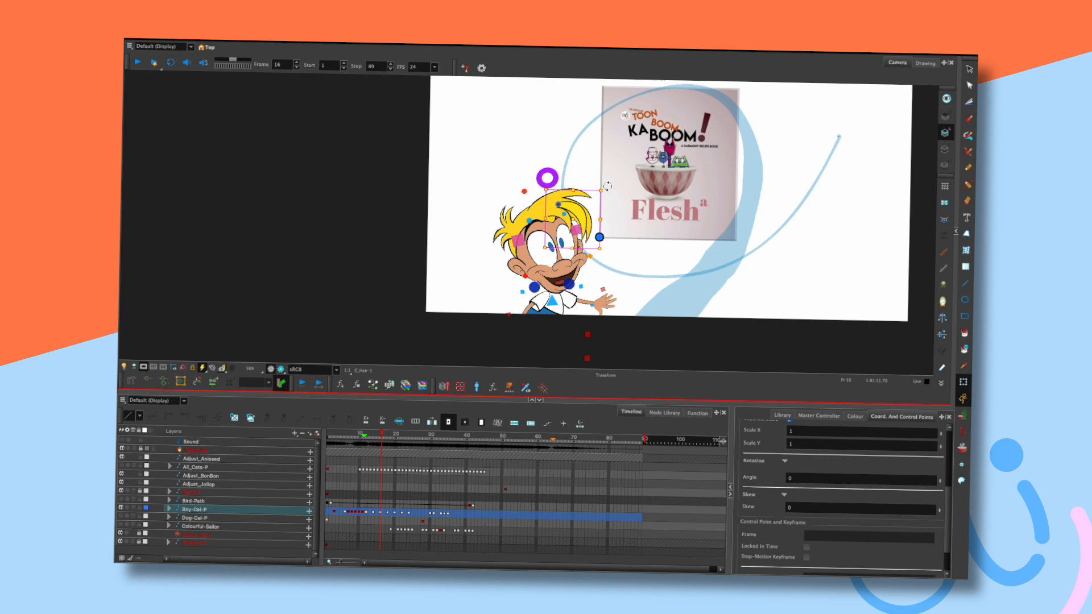
click(594, 191)
key(period)
key(period)
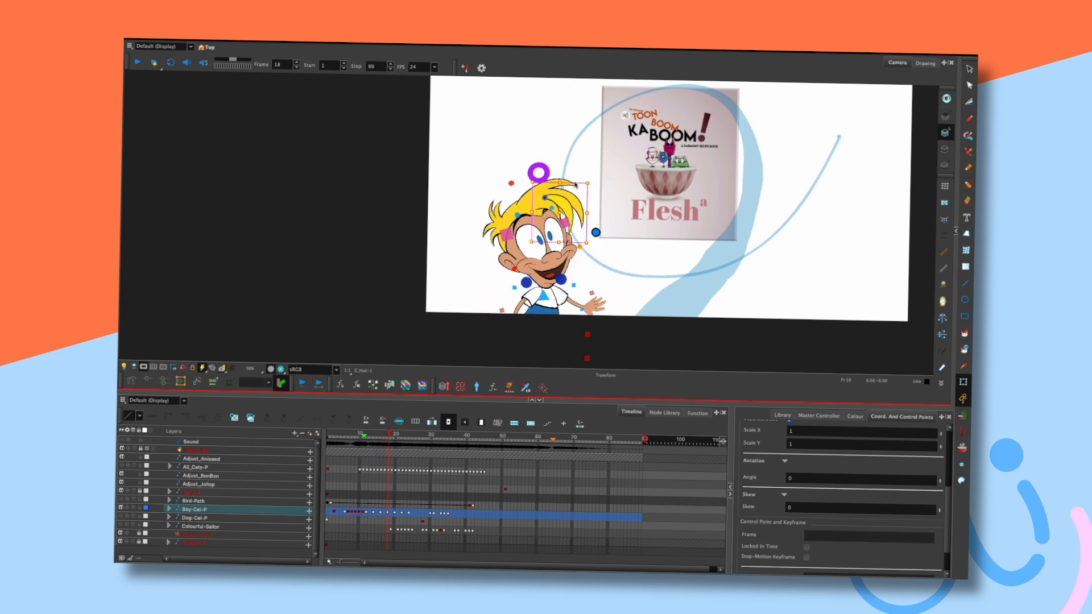
key(comma)
key(comma)
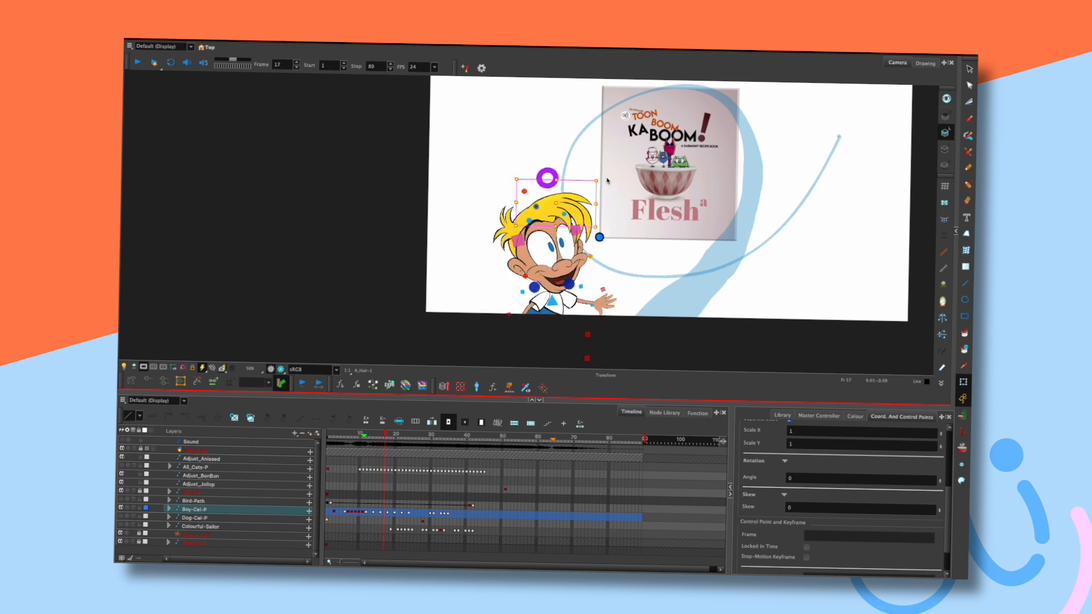
key(period)
key(period)
key(period)
key(period)
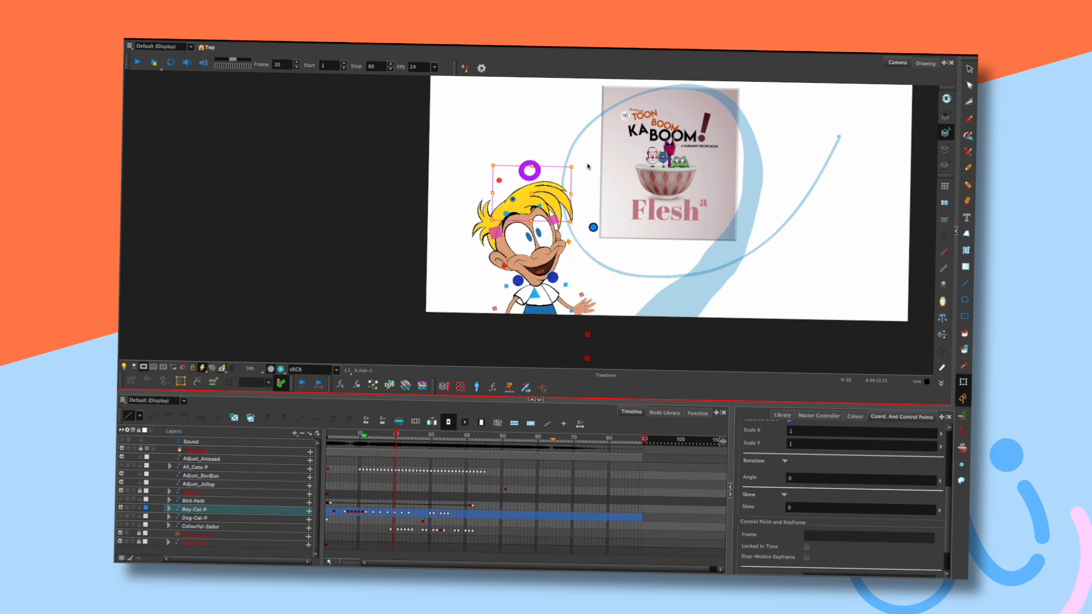
key(period)
key(period)
key(period)
key(period)
drag(572, 160, 573, 157)
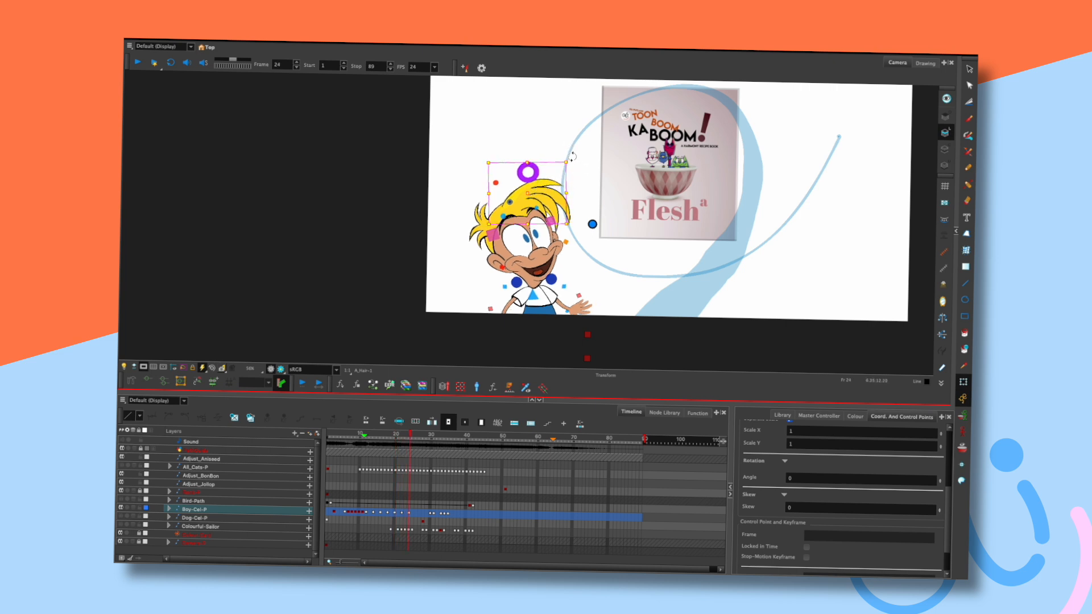
Replay the animation from frame 1 several times to review the hair.
key(shift+comma)
key(shift+Return)
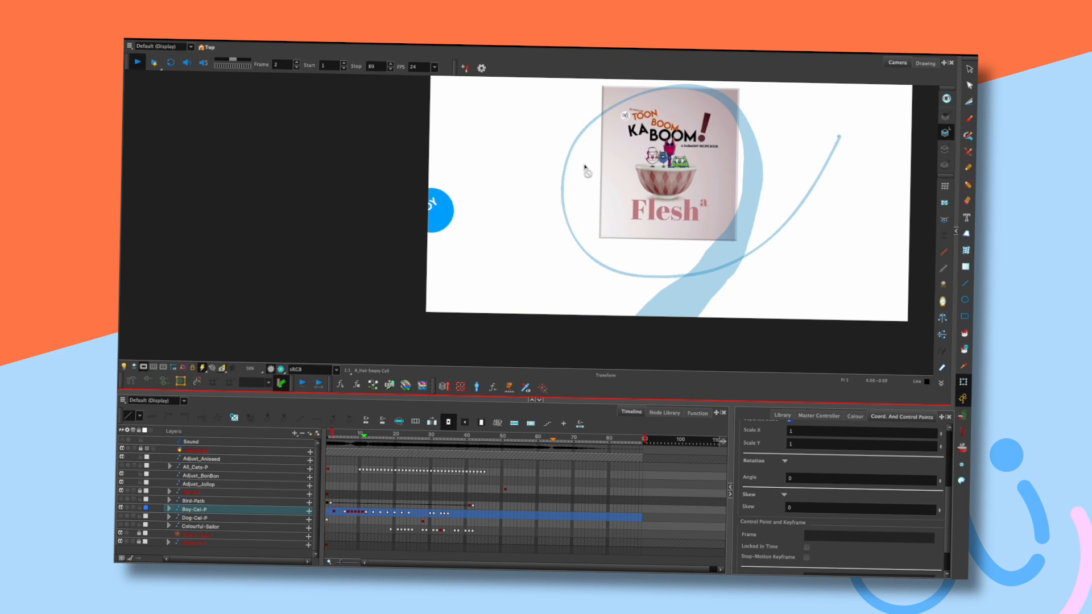
key(shift+Return)
key(shift+comma)
key(shift+Return)
key(shift+Return)
key(shift+comma)
key(shift+Return)
key(shift+Return)
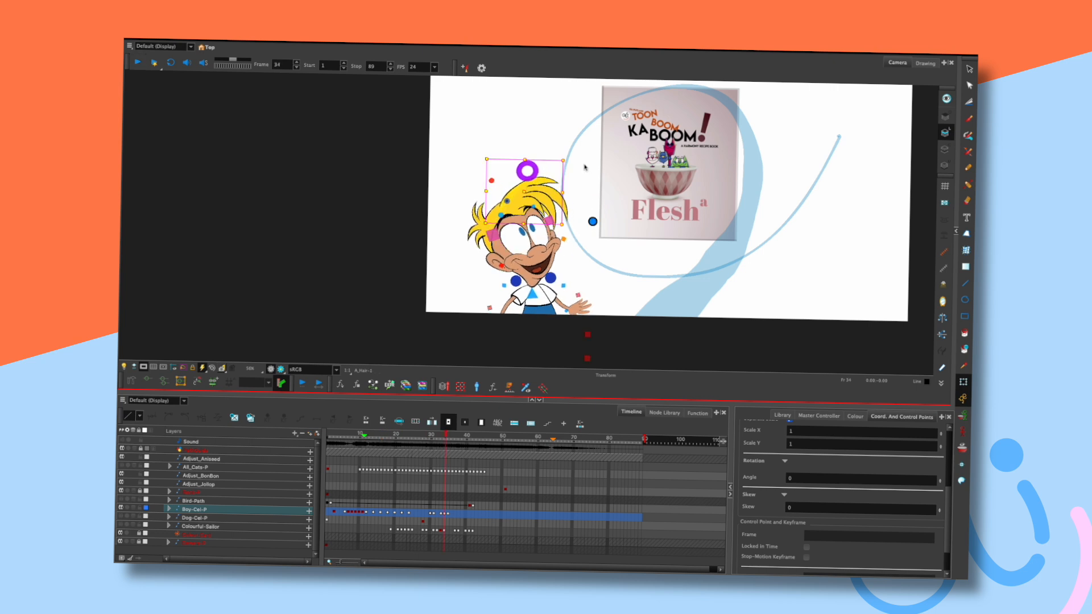
key(shift+comma)
key(shift+Return)
key(shift+Return)
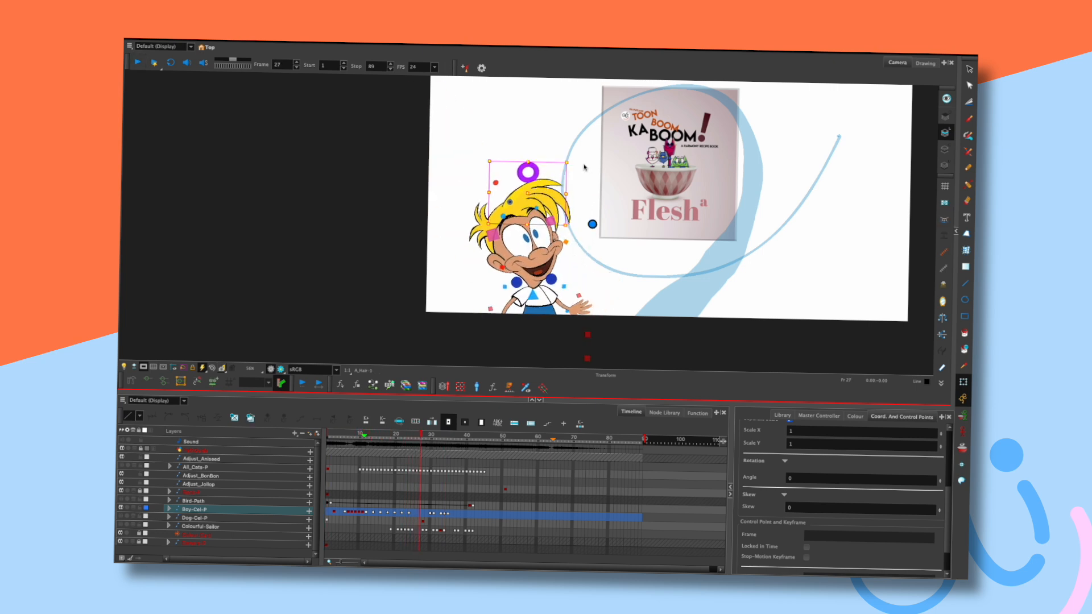
Jump back to early frames on the timeline and replay the animation repeatedly.
click(341, 437)
key(shift+Return)
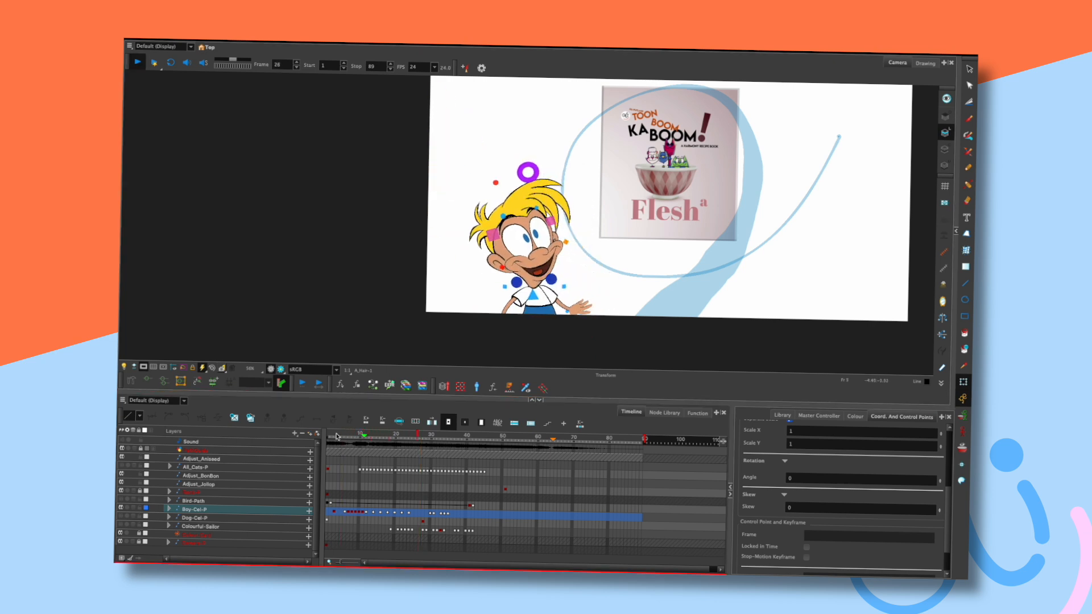
click(336, 436)
key(shift+Return)
key(shift+Return)
click(337, 436)
key(shift+Return)
key(shift+Return)
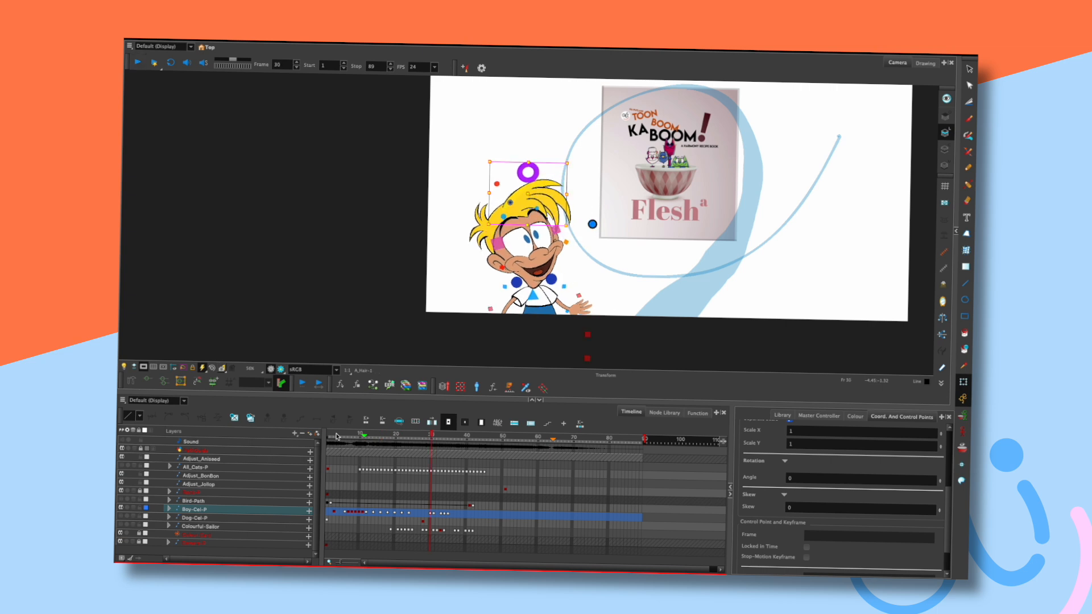
click(337, 436)
key(shift+Return)
key(shift+Return)
key(shift+Return)
key(shift+Return)
key(shift+Return)
key(shift+Return)
key(shift+Return)
key(shift+Return)
key(shift+Return)
key(shift+Return)
key(shift+Return)
key(shift+Return)
key(shift+Return)
Stop playback near frame 15, select B_Hair, and step forward to frame 24.
key(shift+Return)
key(shift+Return)
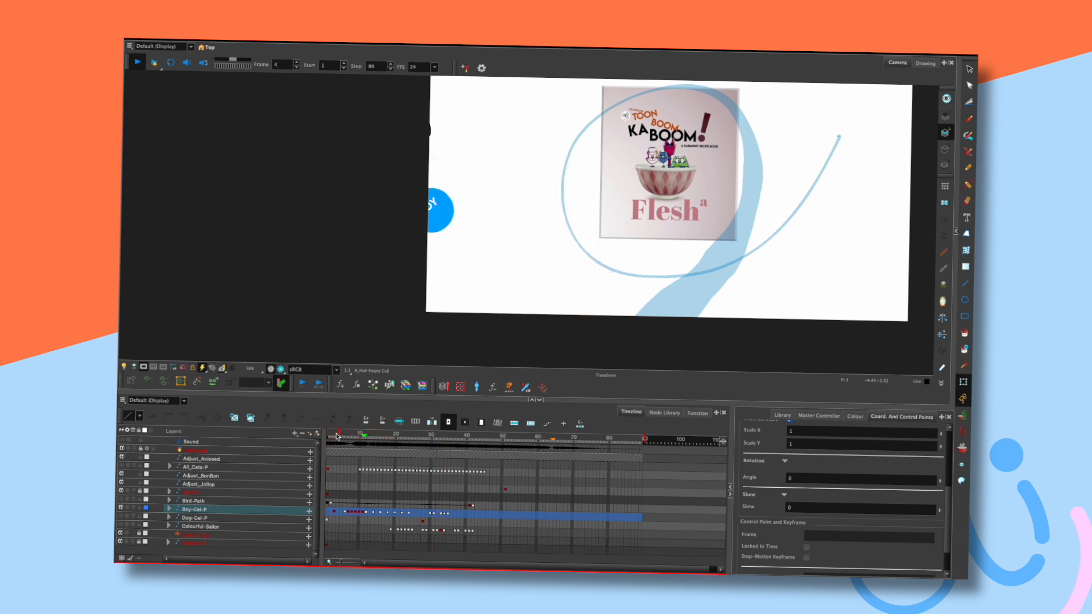
key(shift+Return)
key(shift+Return)
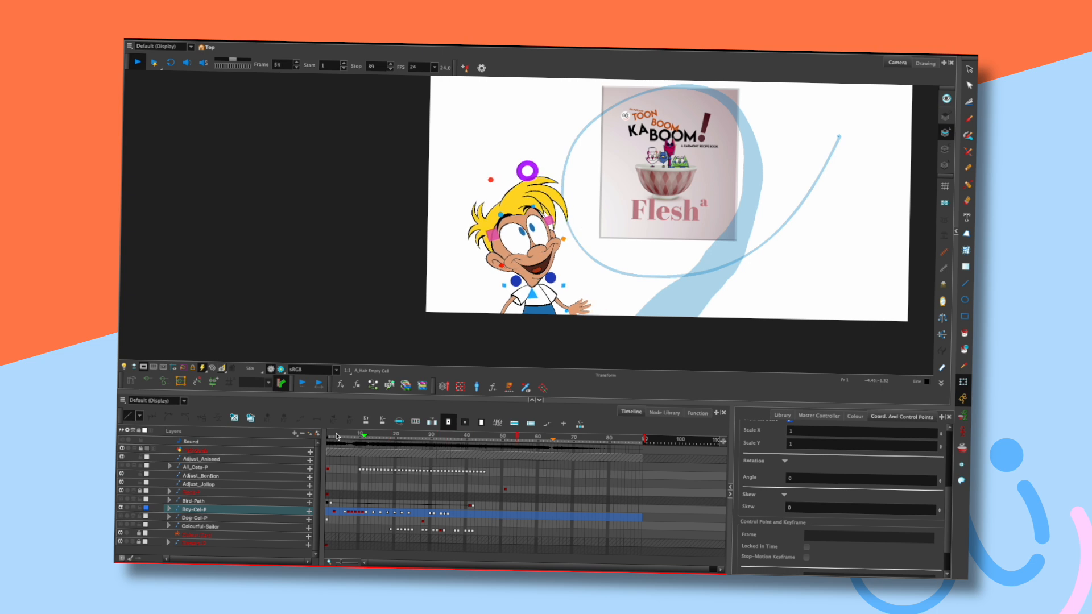
click(382, 435)
key(comma)
key(comma)
key(comma)
key(comma)
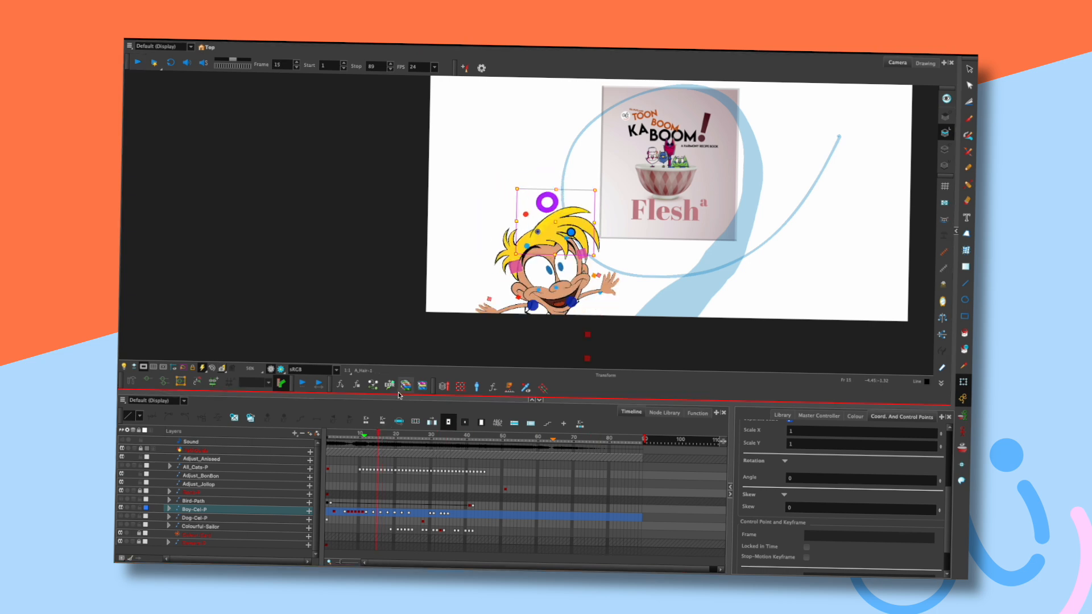
key(period)
key(period)
key(period)
key(period)
key(period)
key(period)
key(period)
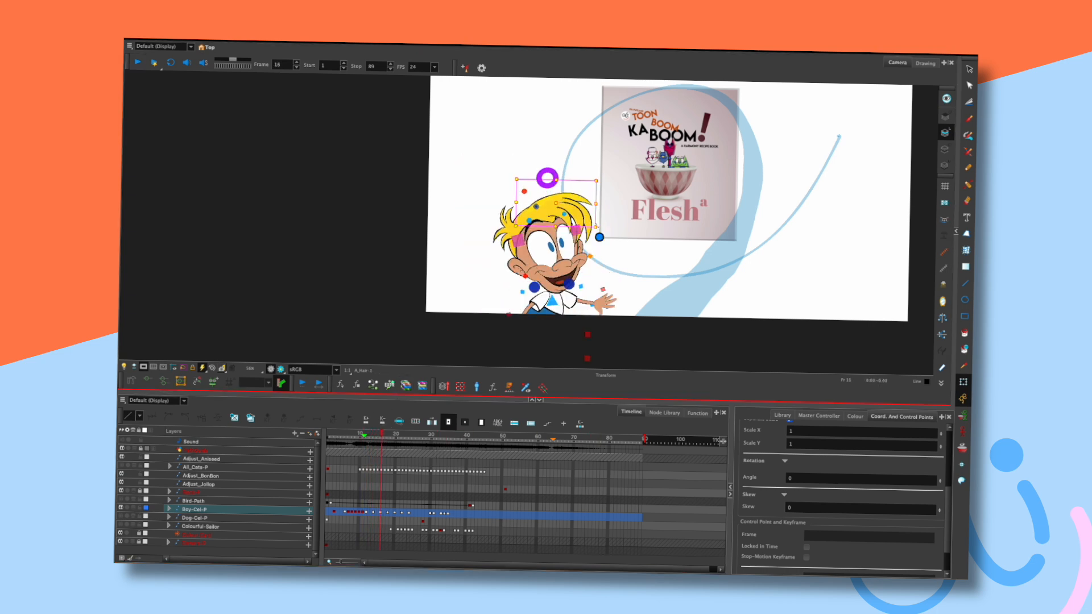
click(578, 204)
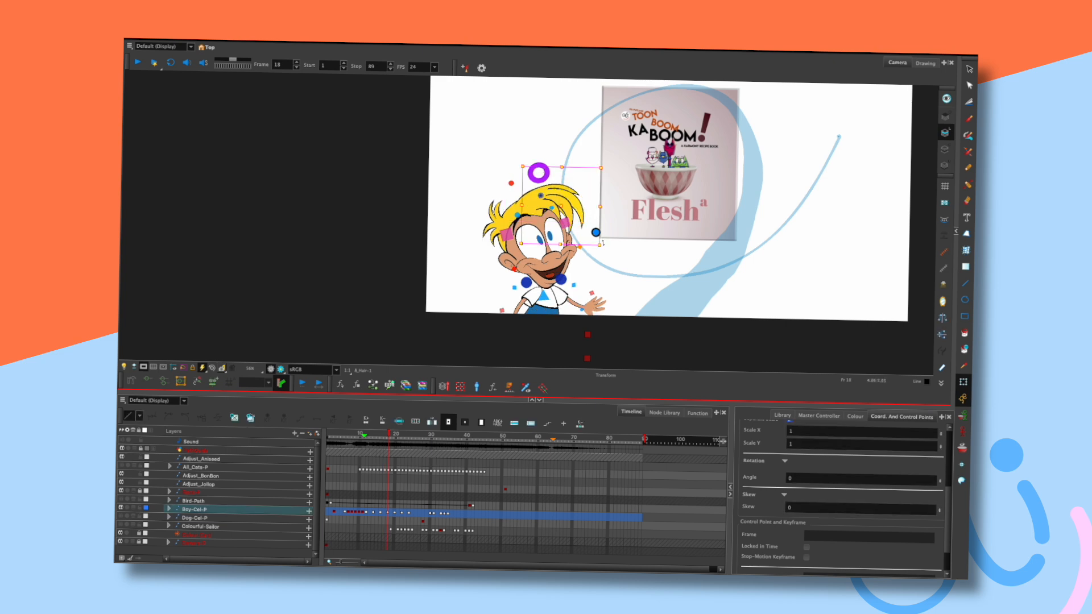
key(period)
key(period)
key(period)
key(period)
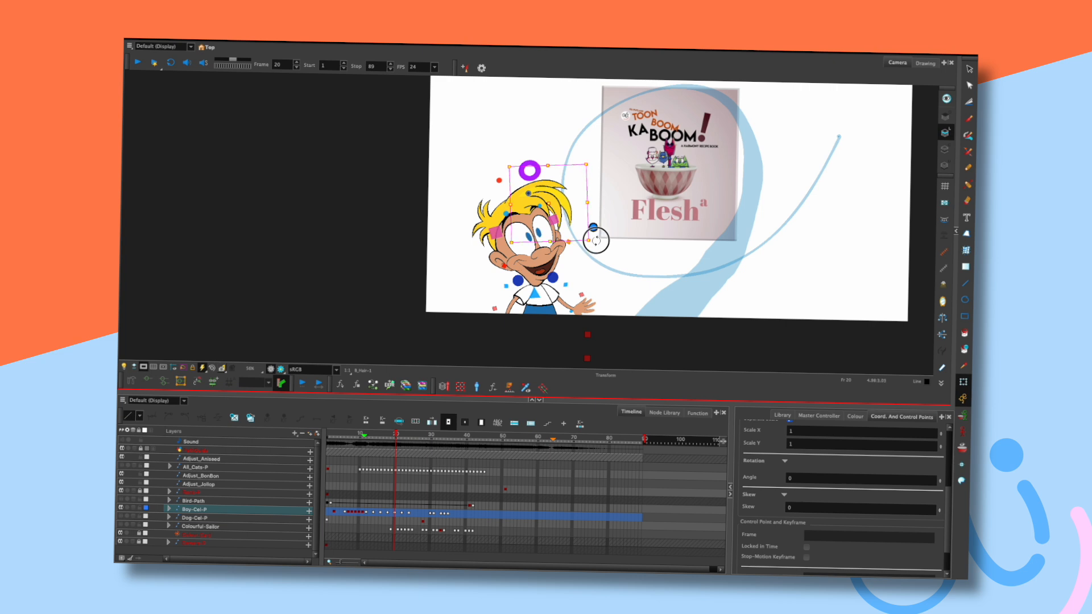
key(period)
key(period)
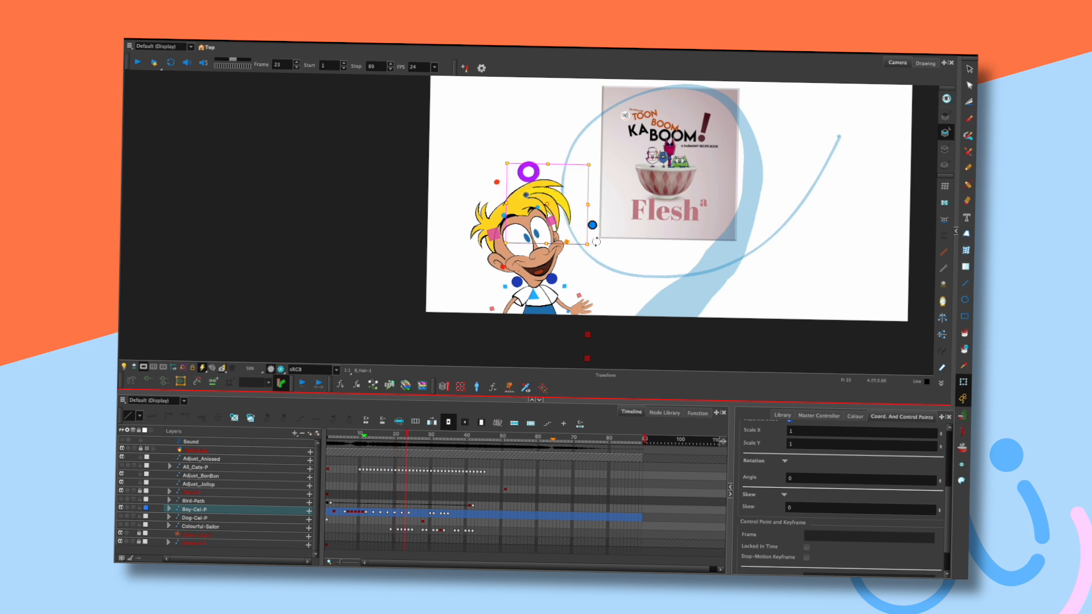
Select A_Hair-1 and nudge its rotation to set a keyframe at frame 26.
key(period)
click(552, 181)
drag(573, 162, 575, 159)
click(552, 147)
key(comma)
key(comma)
key(comma)
key(comma)
key(comma)
key(period)
key(period)
key(period)
key(period)
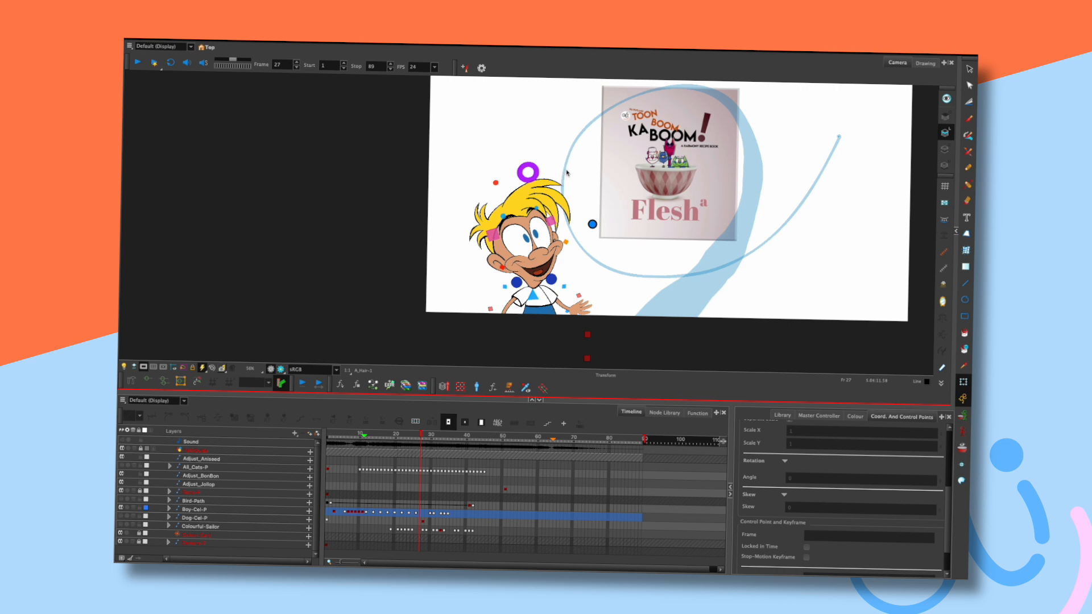
Replay from frame 7, then scrub to frame 24 to inspect the hair pose.
click(348, 436)
key(shift+Return)
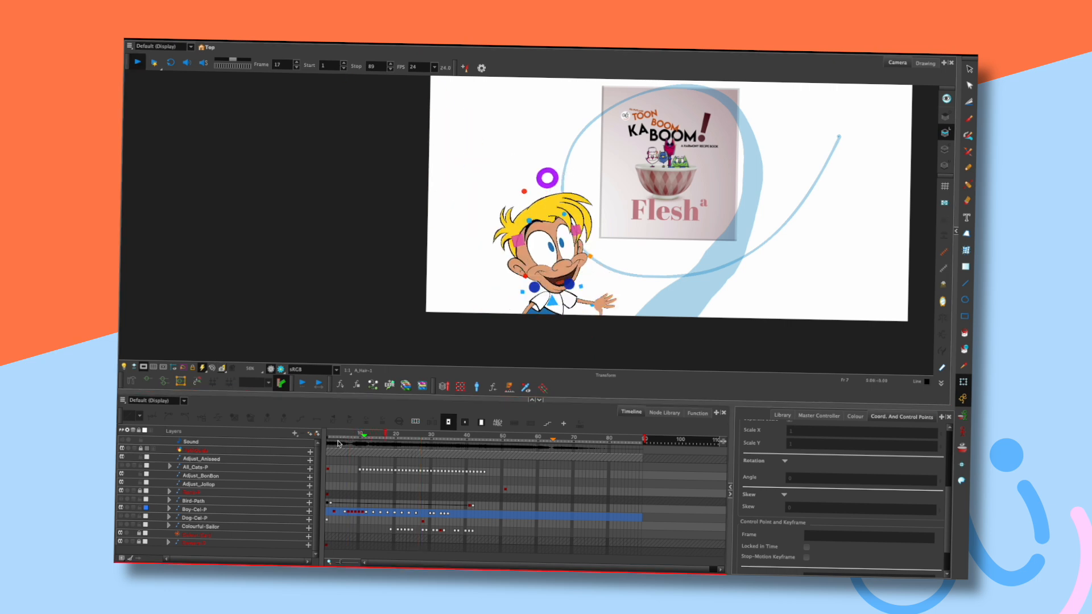
click(345, 436)
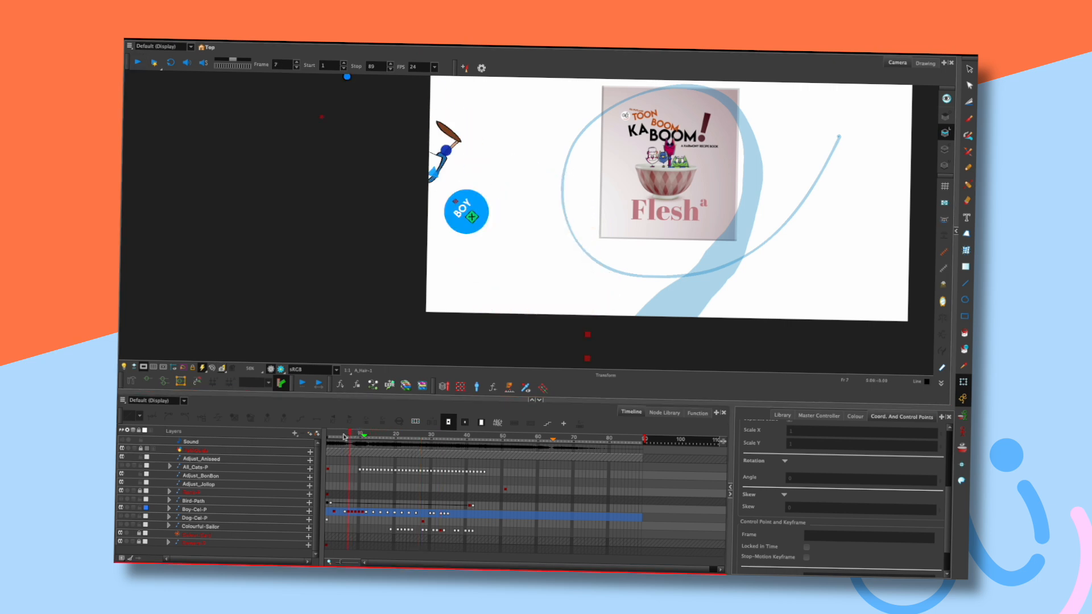
key(shift+Return)
drag(397, 435, 413, 437)
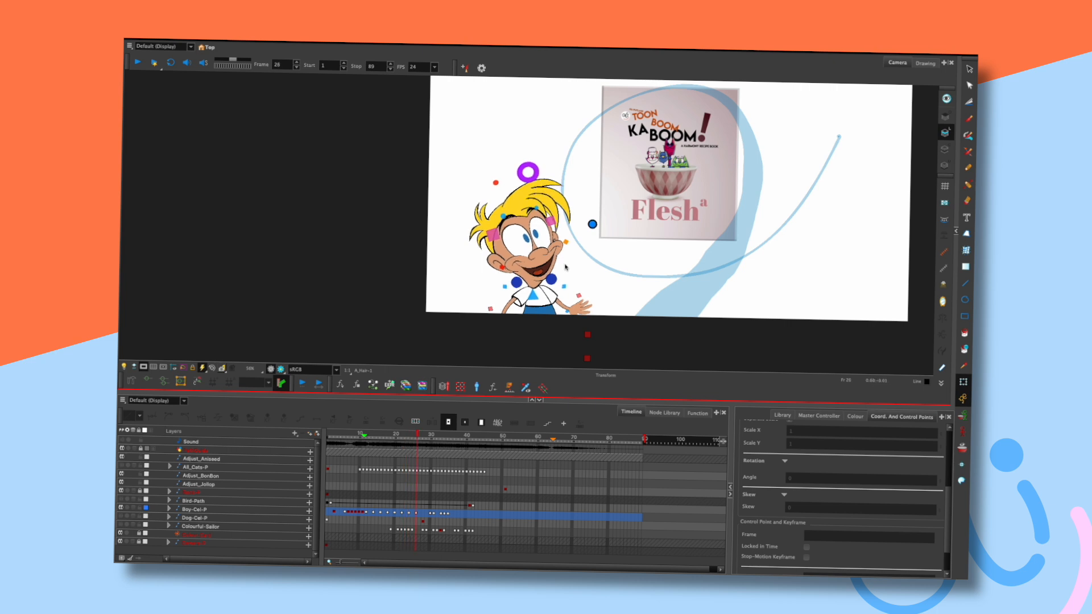
key(comma)
key(comma)
key(period)
key(comma)
key(comma)
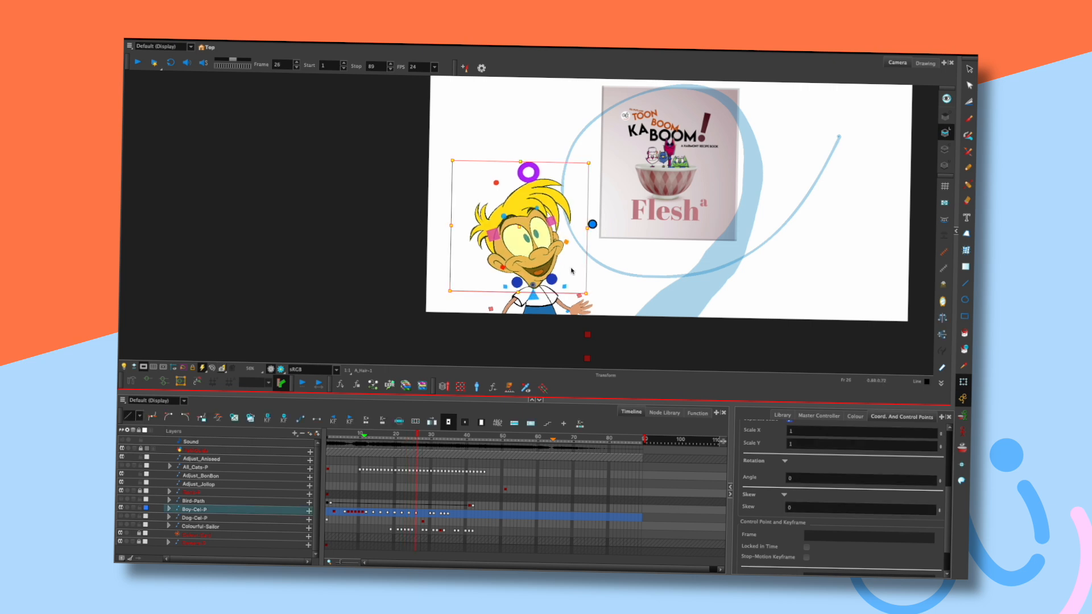
key(period)
key(period)
click(592, 224)
click(592, 224)
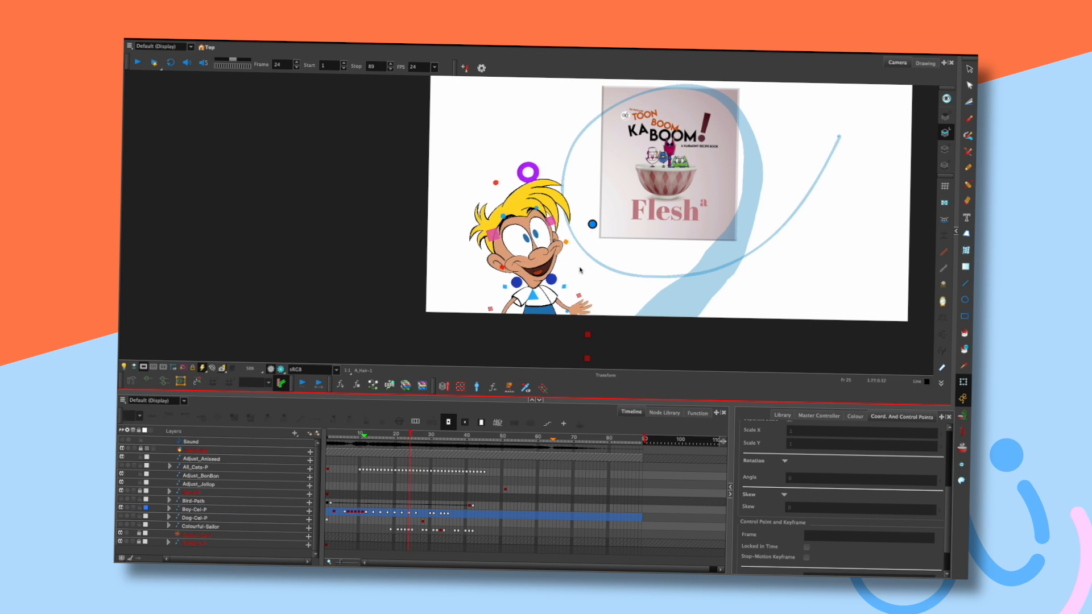
click(551, 279)
click(574, 271)
key(comma)
key(comma)
click(592, 224)
click(575, 271)
key(comma)
key(period)
key(period)
click(534, 294)
click(570, 275)
key(period)
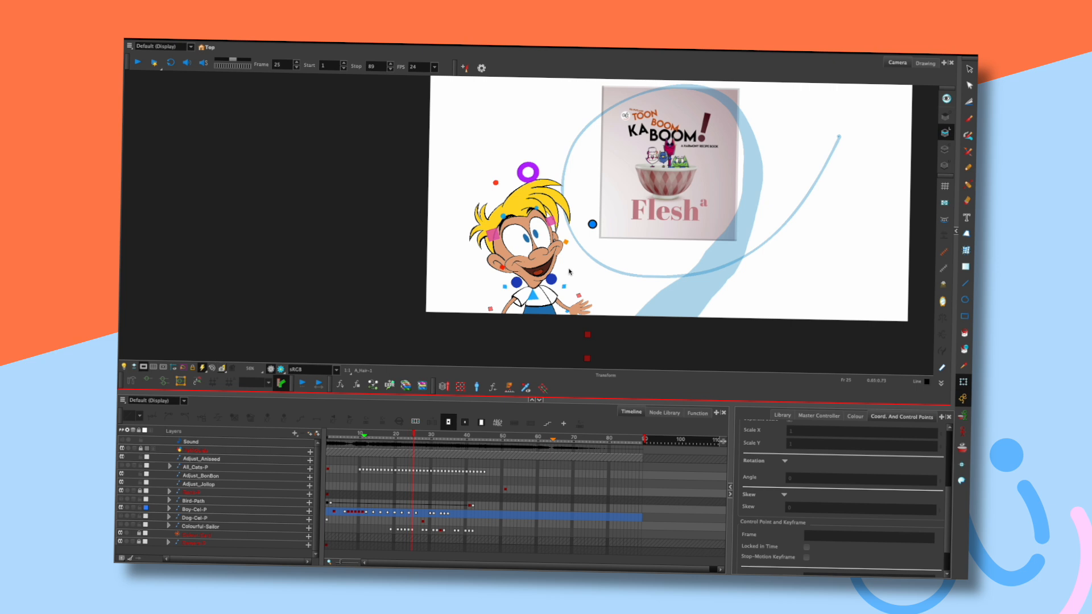
click(182, 369)
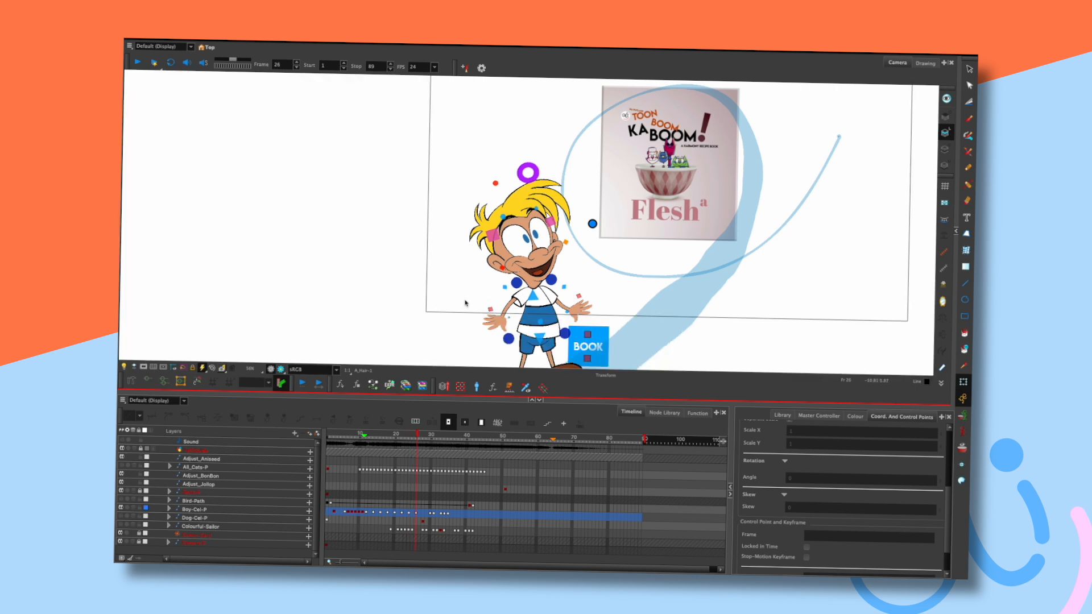
click(503, 328)
click(572, 280)
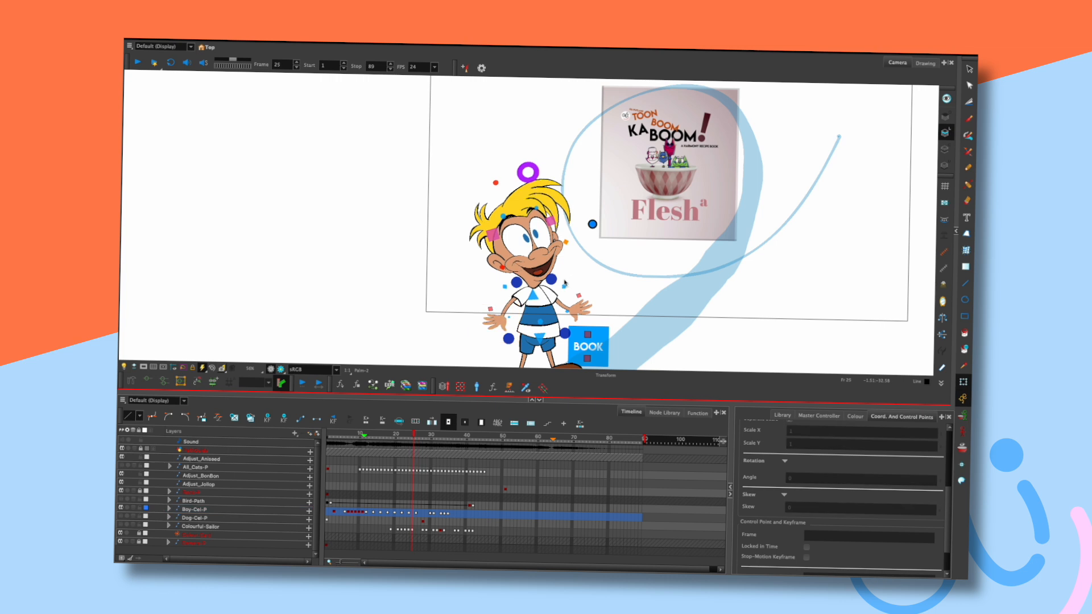
click(588, 309)
click(594, 289)
key(comma)
key(comma)
key(comma)
key(period)
key(period)
key(period)
click(145, 367)
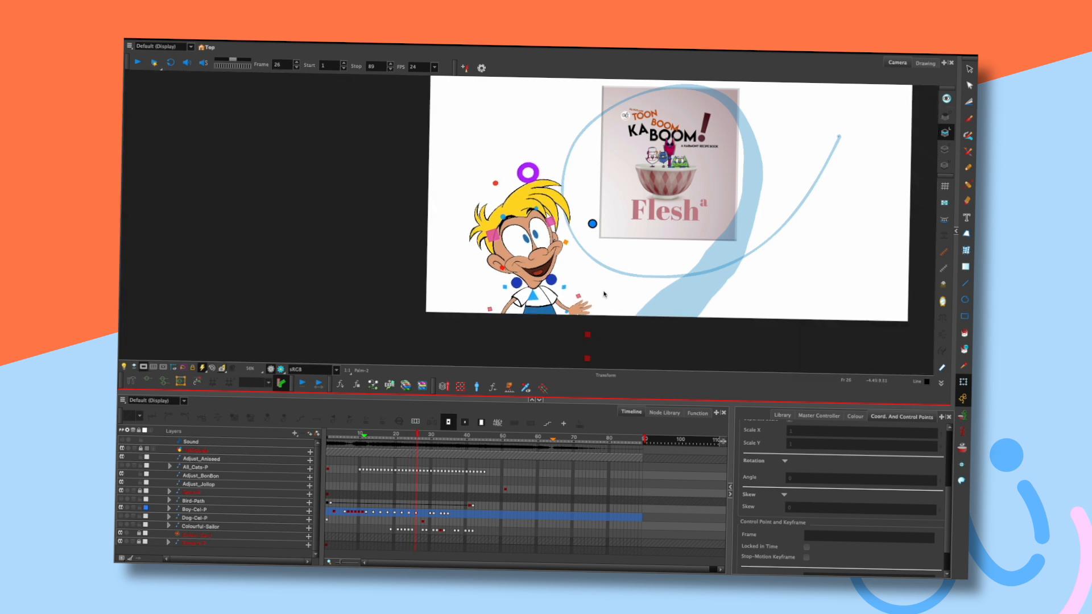
key(Return)
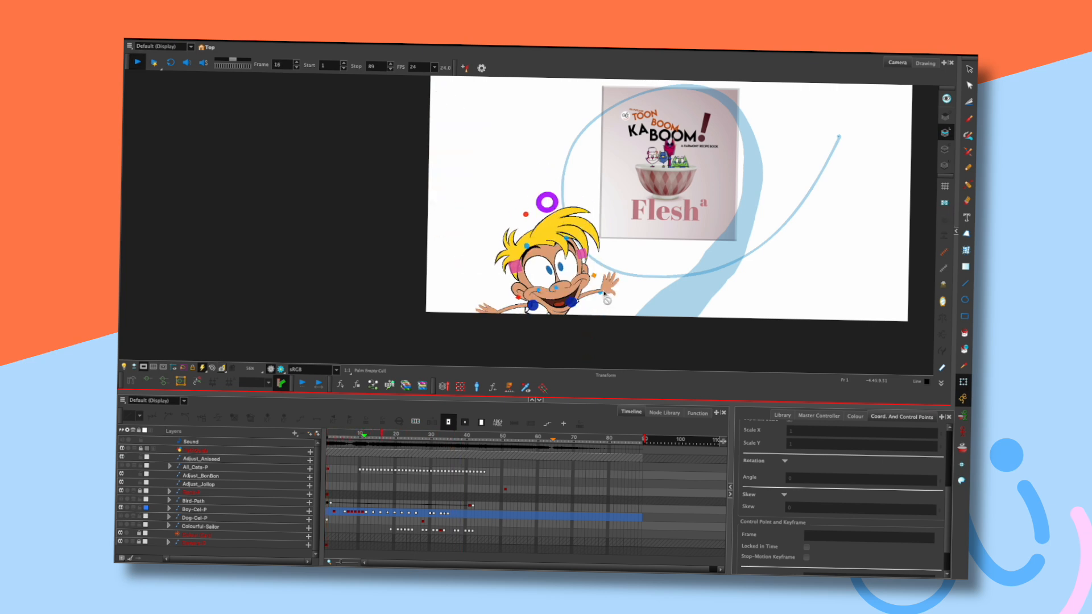
key(Return)
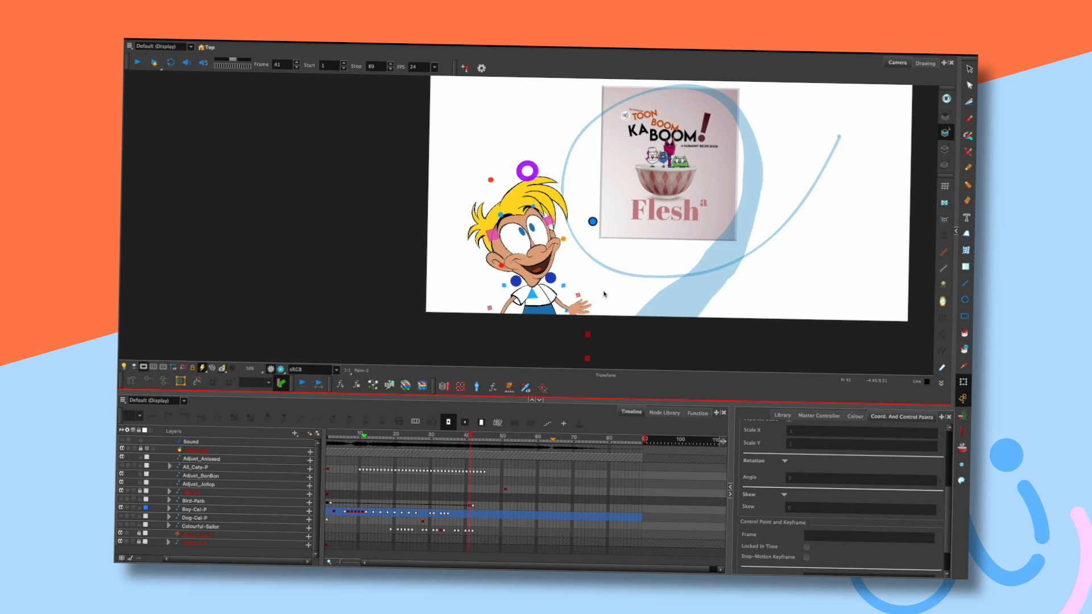
mouse_move(436, 439)
mouse_down()
mouse_move(384, 438)
mouse_move(421, 440)
mouse_up()
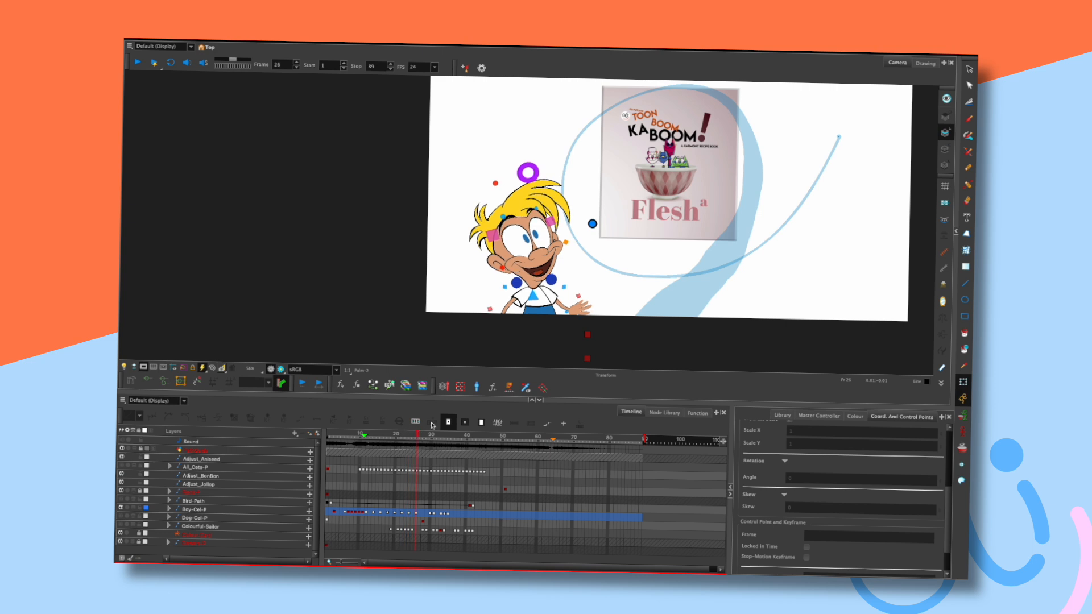
key(period)
key(period)
key(period)
key(period)
key(period)
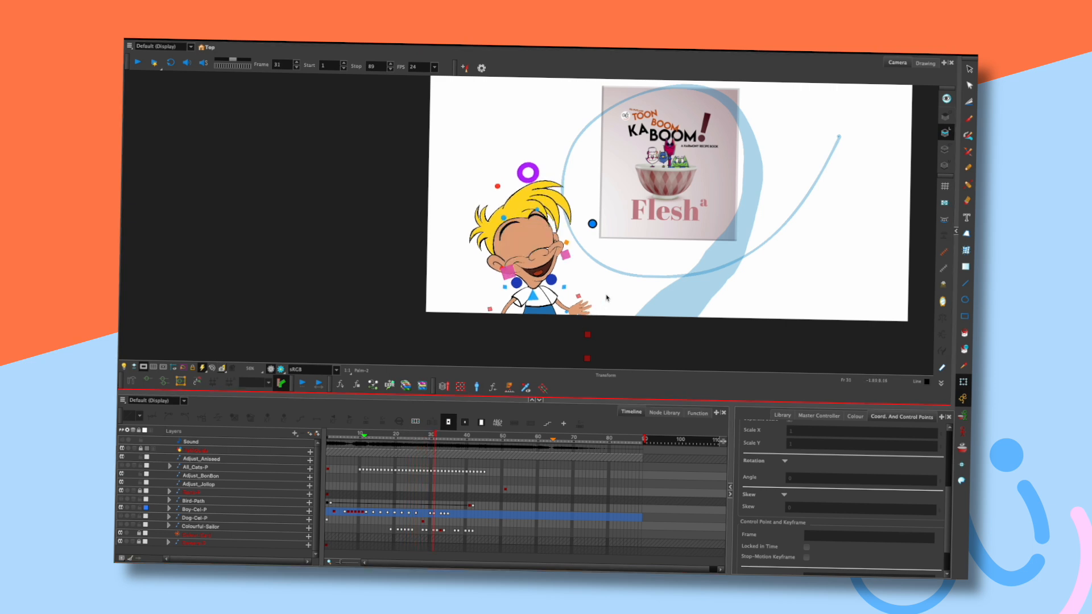
key(comma)
key(comma)
key(comma)
Pick the boy's hand, then flip between frames 31 and 33 to compare the poses.
click(589, 307)
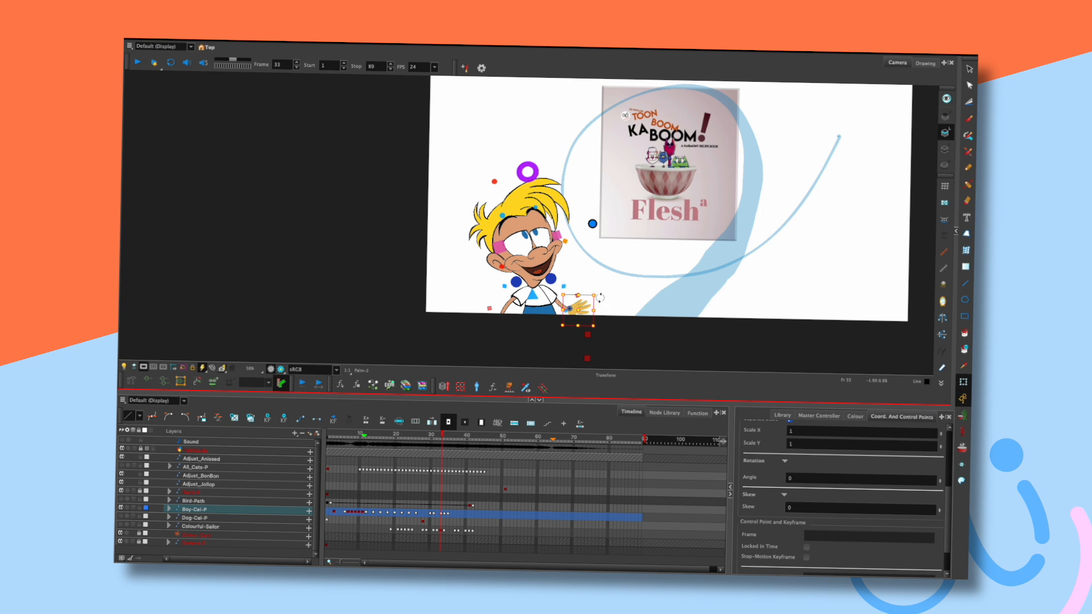
click(600, 296)
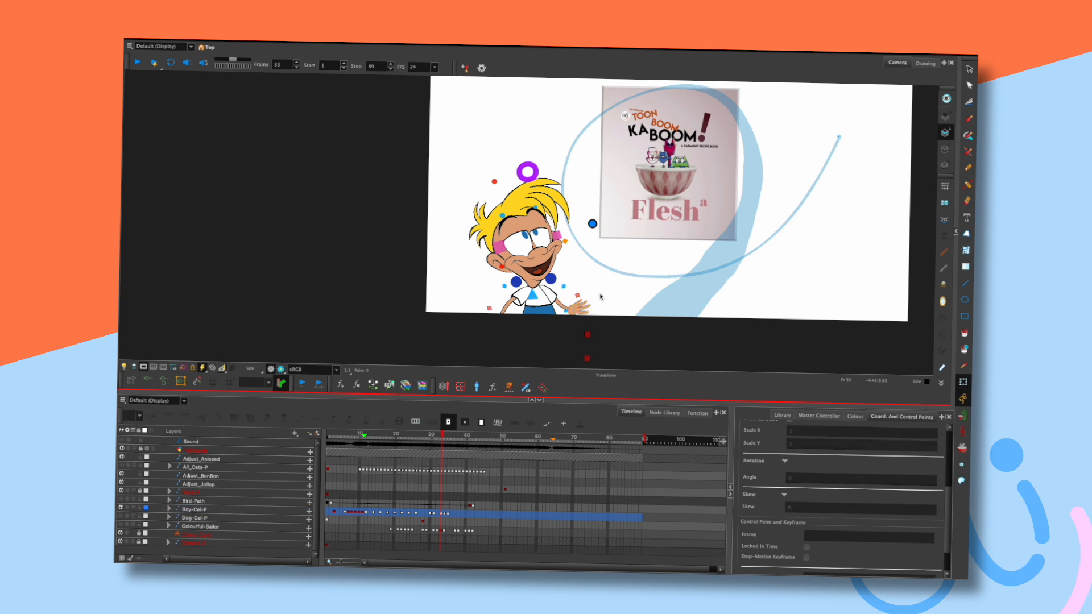
key(comma)
key(comma)
key(period)
key(period)
key(period)
key(comma)
key(comma)
key(comma)
key(period)
key(period)
Select the palm and compare it against the earlier palm poses on frames 31–33.
key(comma)
key(comma)
key(comma)
key(period)
key(period)
key(period)
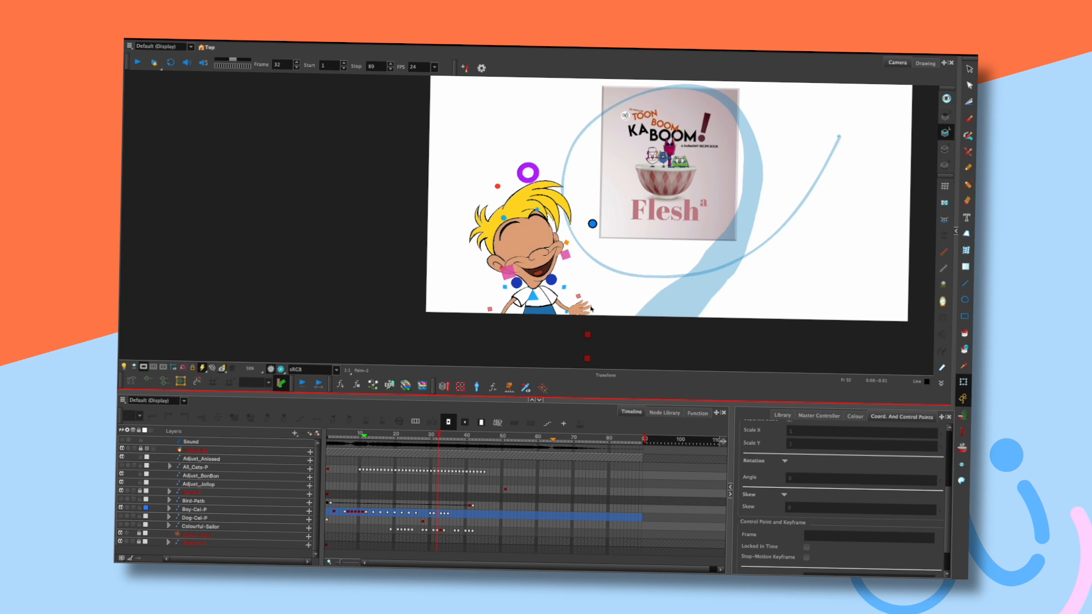
click(588, 309)
key(comma)
key(comma)
key(comma)
key(period)
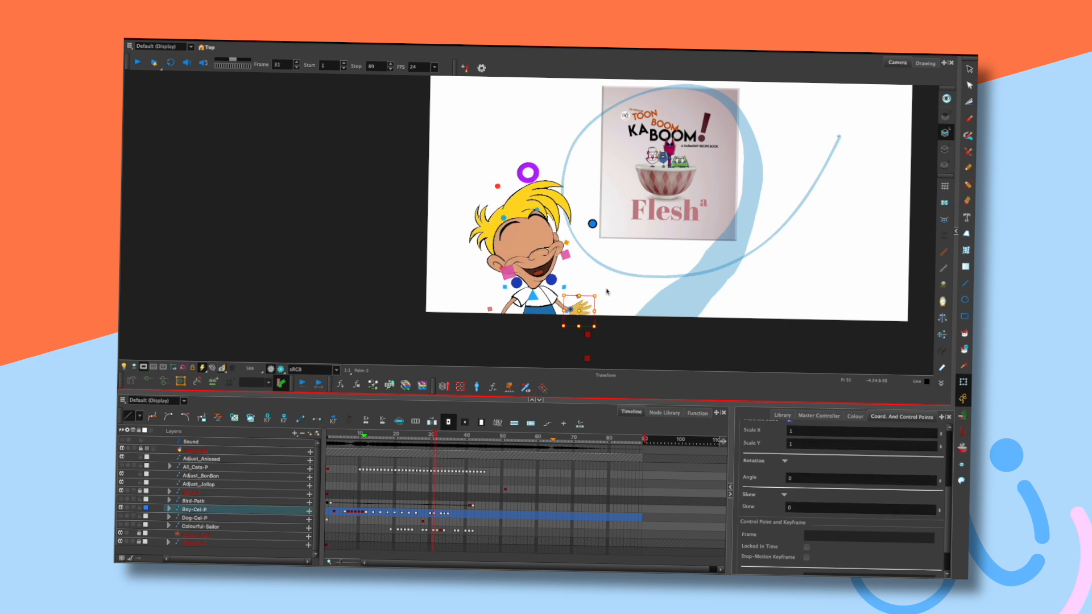
key(period)
click(606, 295)
key(comma)
key(comma)
key(period)
key(period)
click(588, 308)
key(comma)
key(period)
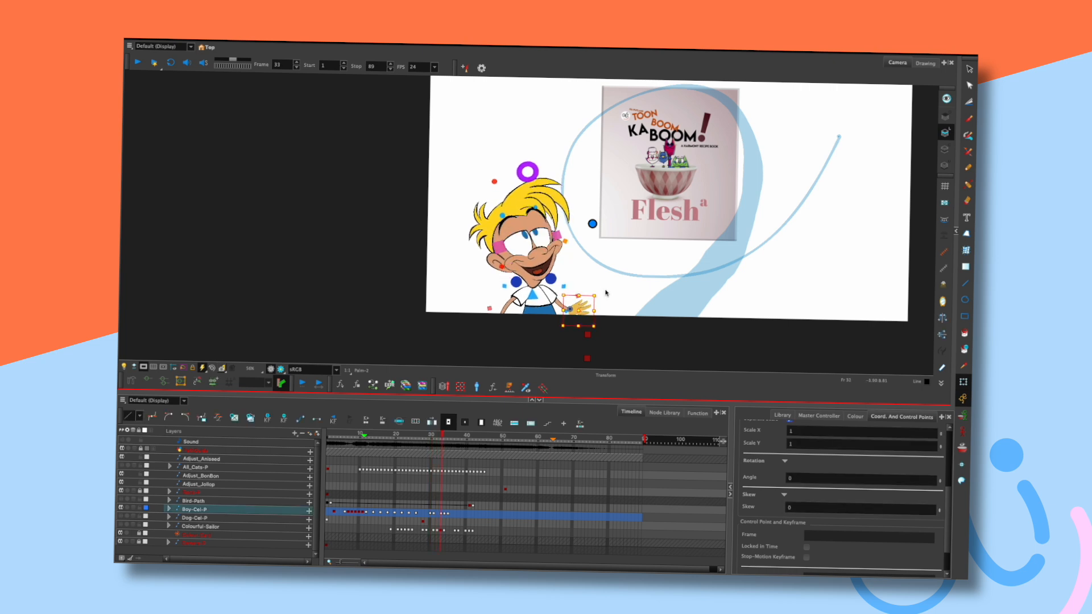
key(comma)
Drag the hand slightly into place and check it against the neighbouring frames.
key(period)
key(period)
key(period)
drag(590, 304, 590, 304)
key(comma)
key(comma)
key(period)
key(period)
key(comma)
key(comma)
key(comma)
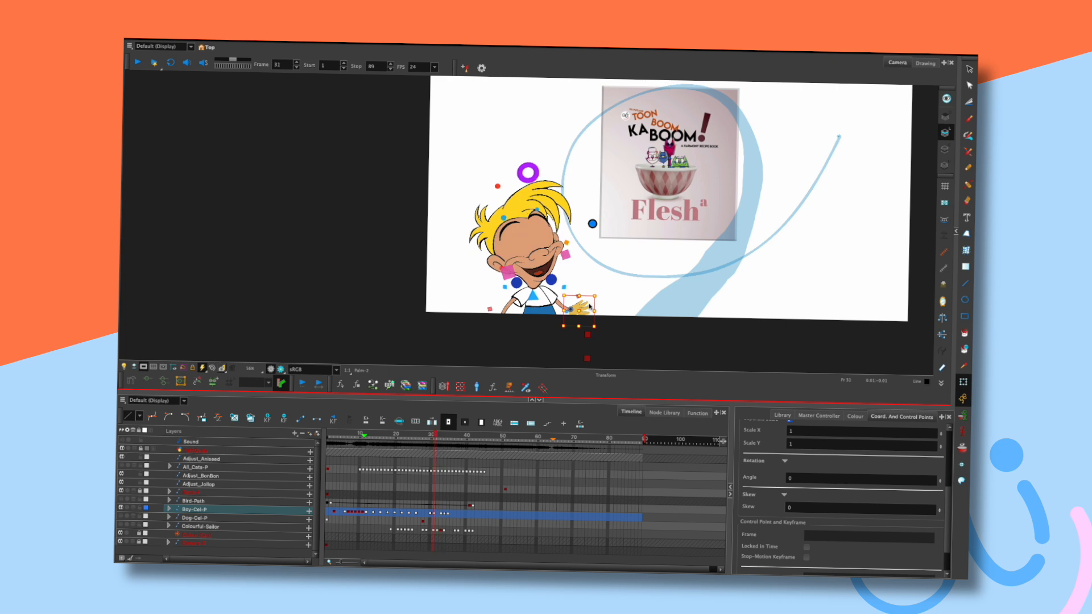
key(period)
key(period)
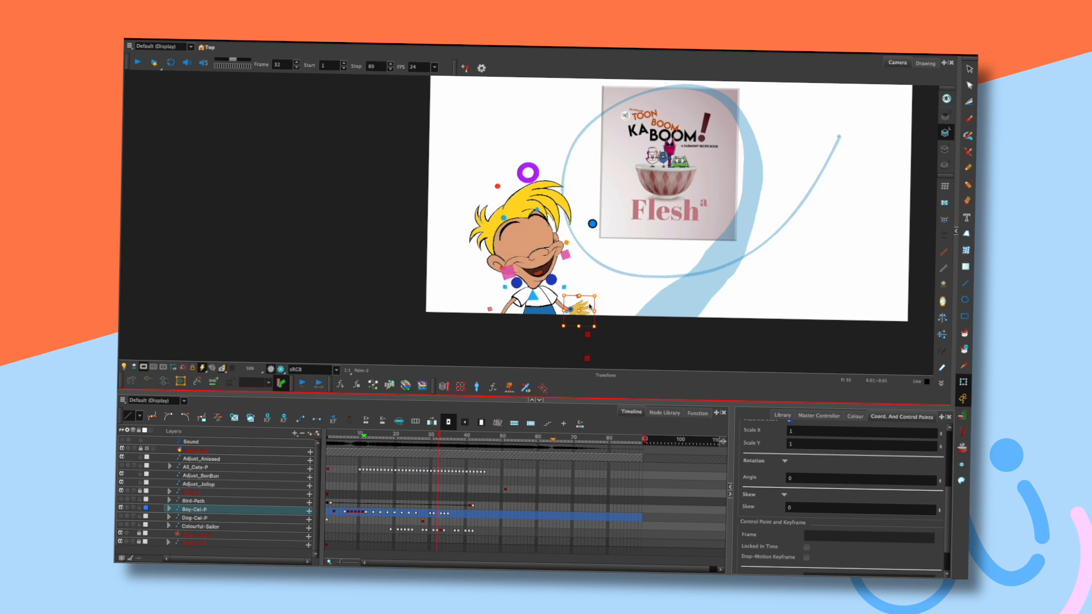
key(period)
Nudge the palm up and right, then slightly down, checking it around frame 33.
key(Right)
key(Up)
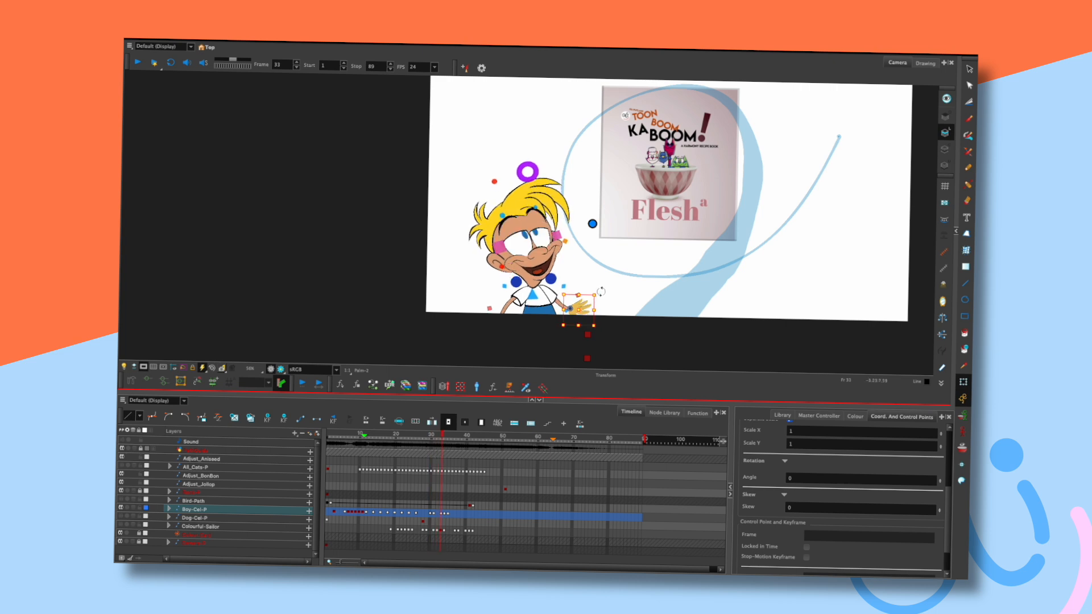
key(comma)
key(comma)
key(period)
key(period)
key(Down)
key(comma)
key(comma)
key(period)
key(period)
key(period)
Step back and forth across frames 32–35 to confirm the palm flows smoothly.
key(period)
key(comma)
key(comma)
key(comma)
key(period)
key(period)
key(period)
key(comma)
key(comma)
key(comma)
key(period)
key(period)
key(period)
key(comma)
key(comma)
key(comma)
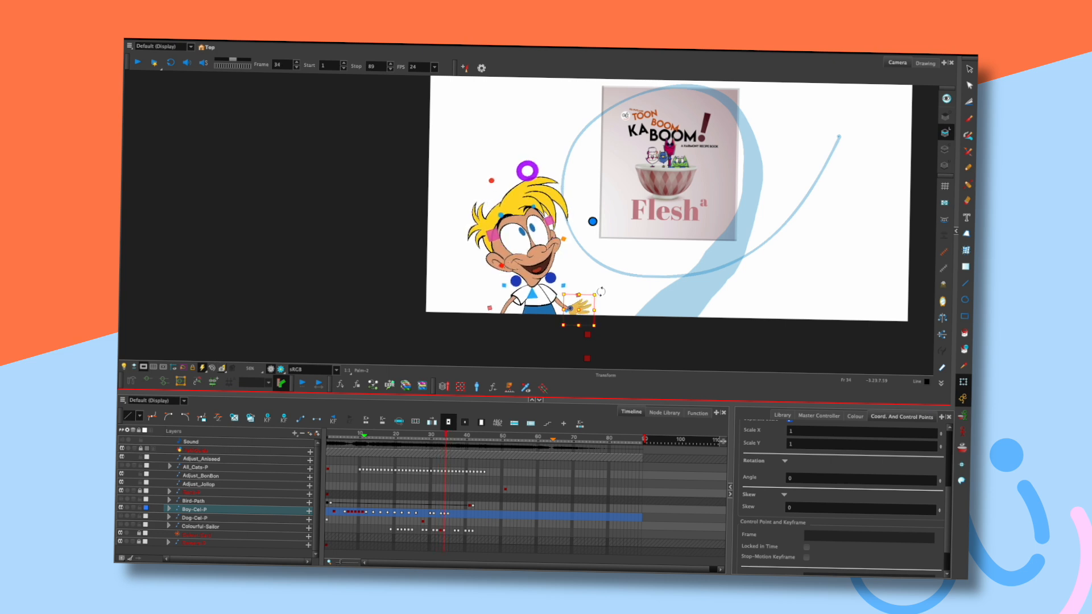
key(period)
key(period)
key(period)
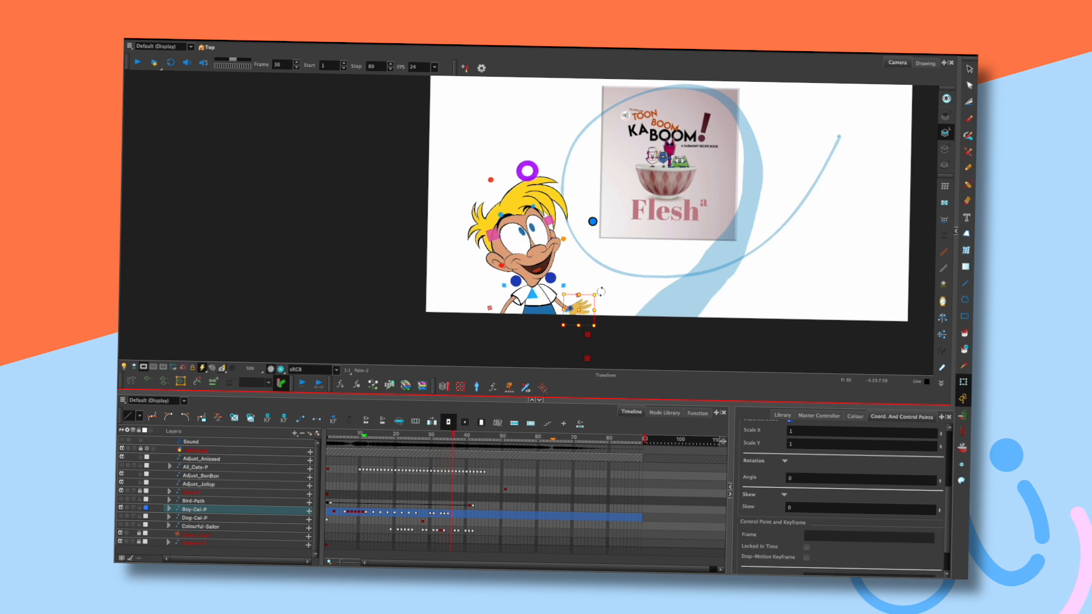
Play the scene from the start, then scrub through the motion from frame 28.
click(328, 434)
key(shift+Return)
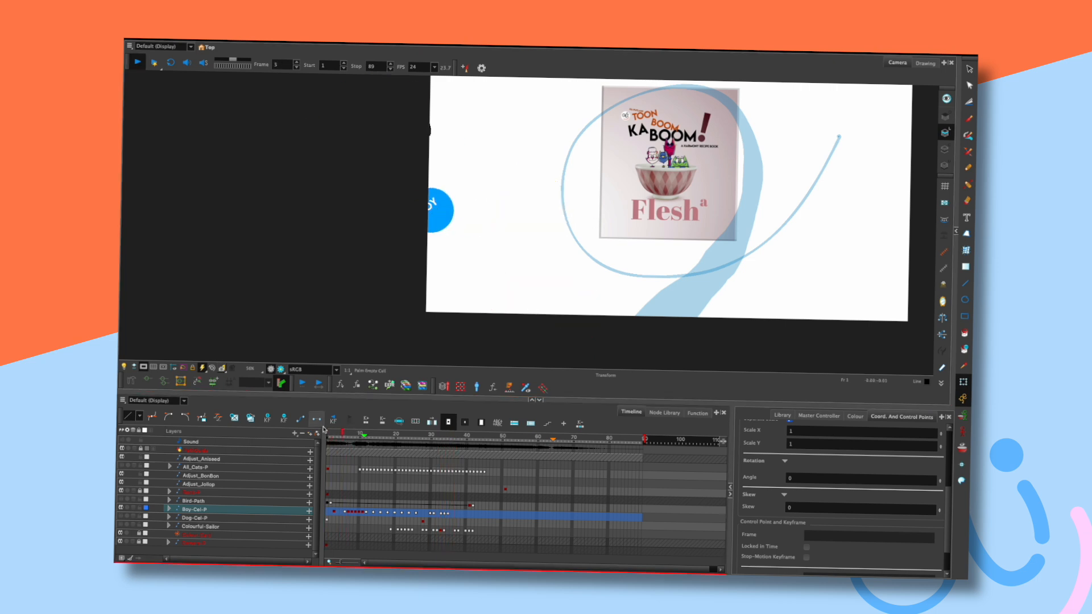
key(shift+Return)
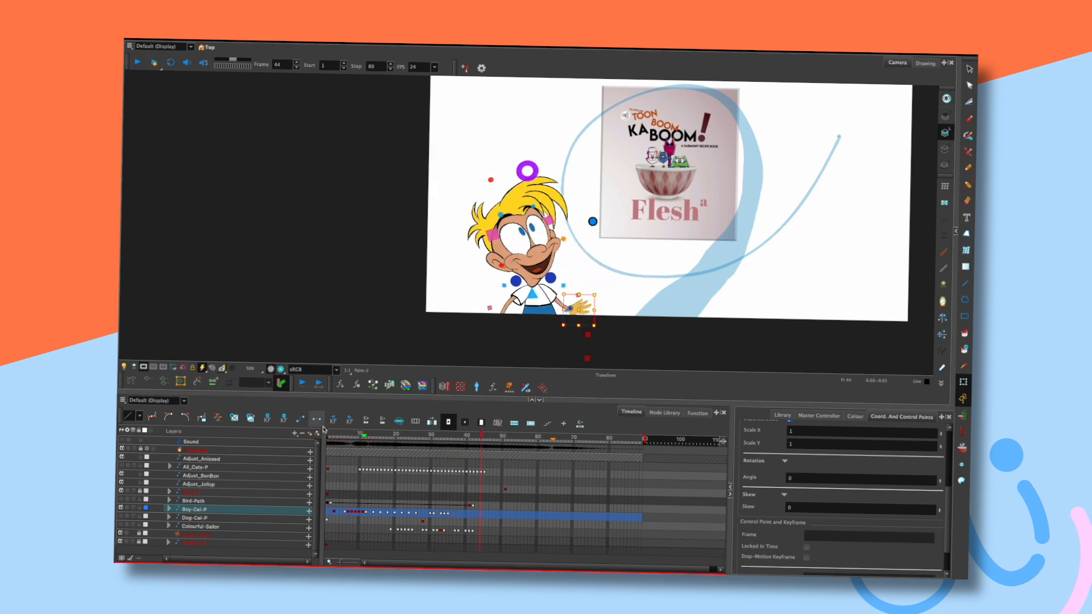
click(424, 436)
drag(417, 436, 442, 439)
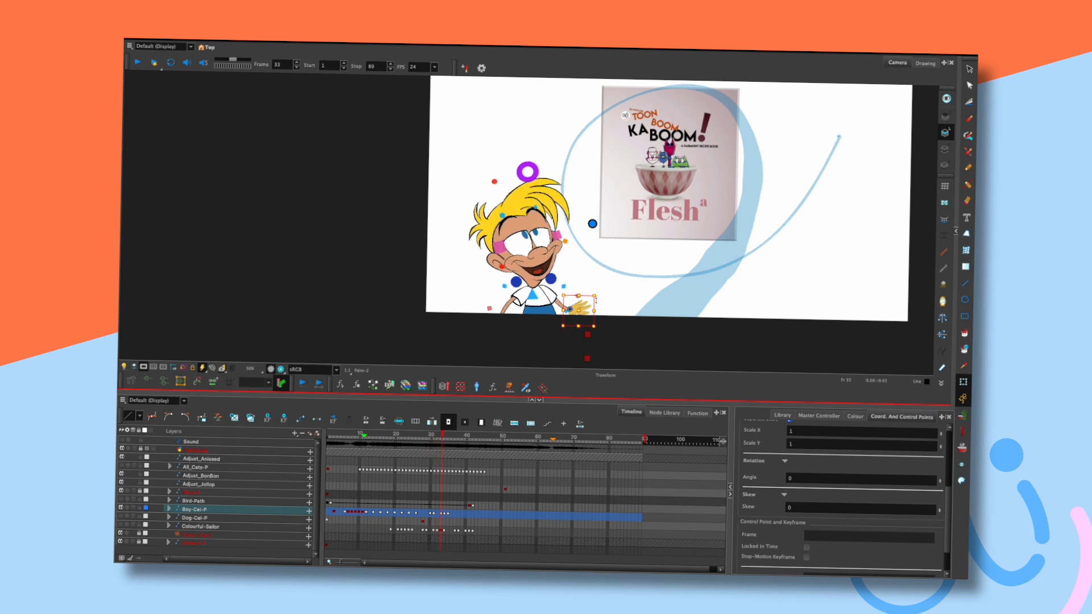
Compare frames 31–34, then rotate the hand slightly at frame 34.
key(comma)
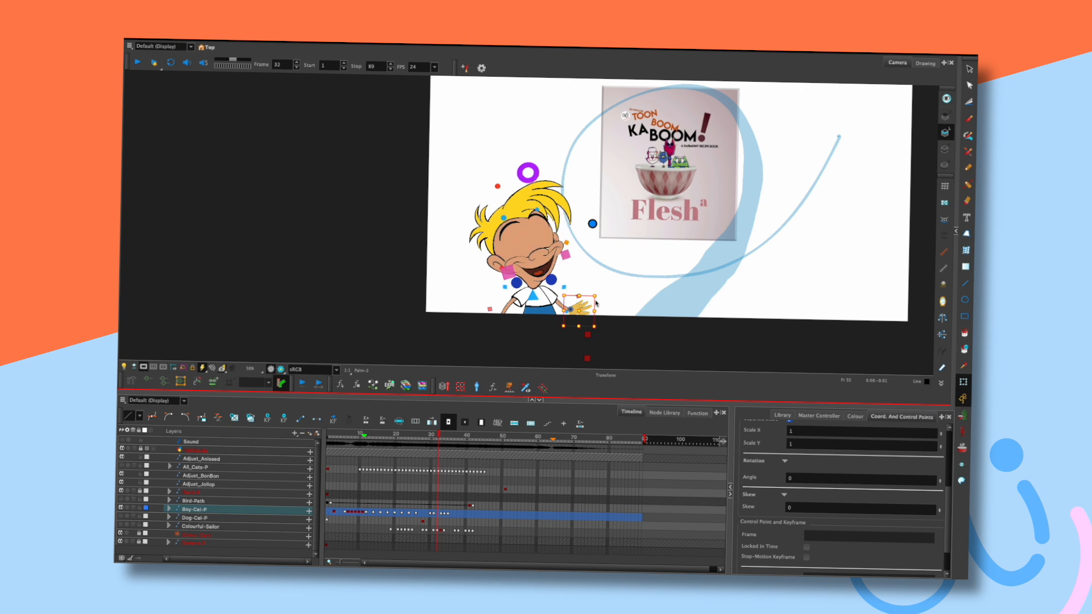
key(period)
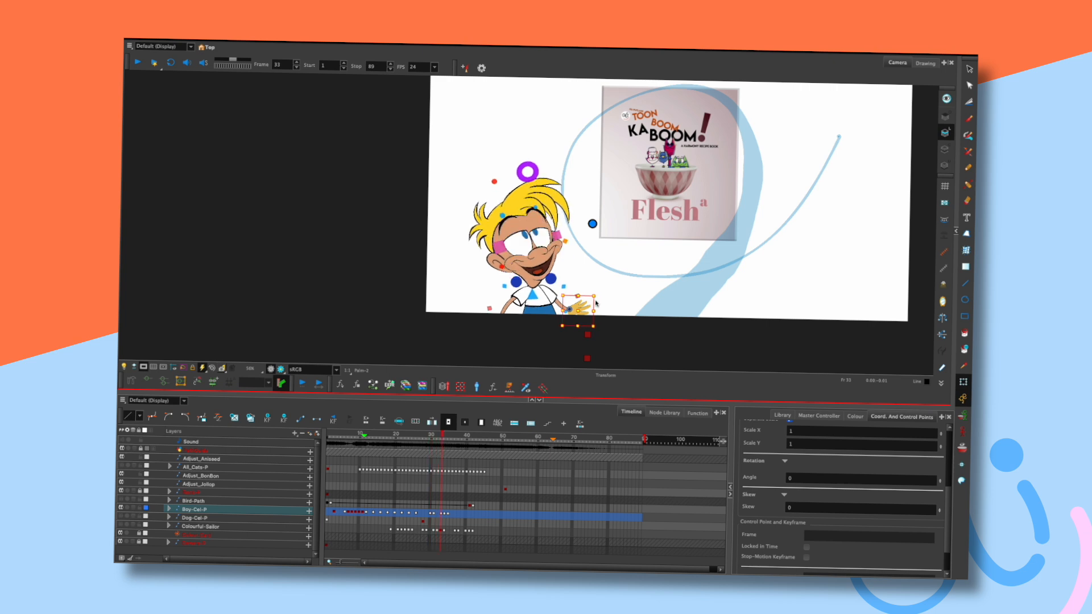
key(comma)
key(period)
key(comma)
key(period)
key(period)
key(comma)
key(comma)
key(comma)
key(period)
key(period)
key(period)
drag(595, 299, 594, 301)
key(comma)
key(comma)
key(comma)
key(period)
key(period)
key(period)
key(period)
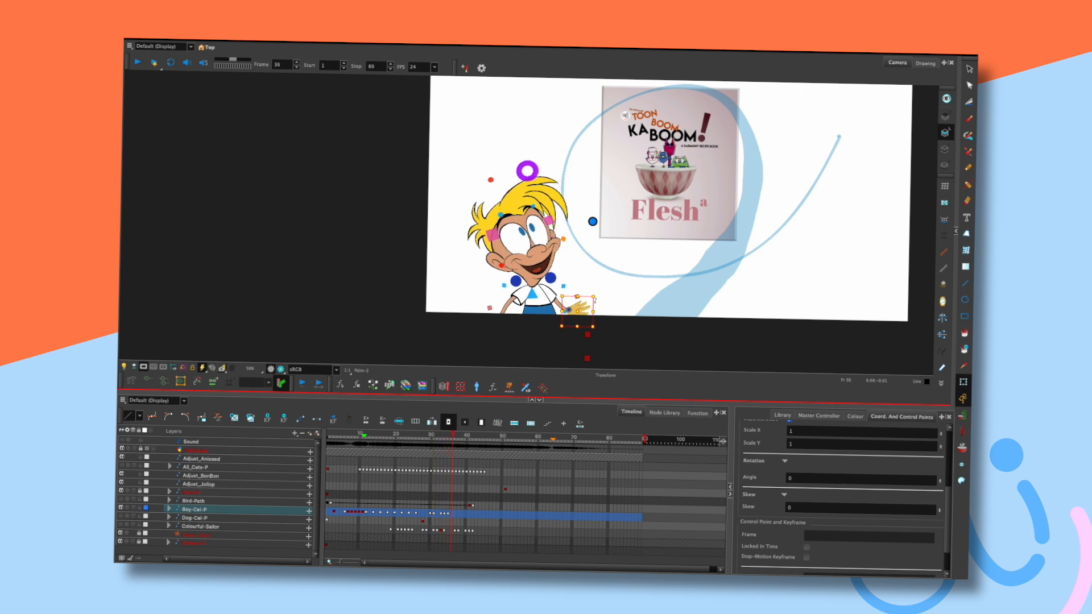
Replay the animation from frame 1 to check the hand rotation.
key(Return)
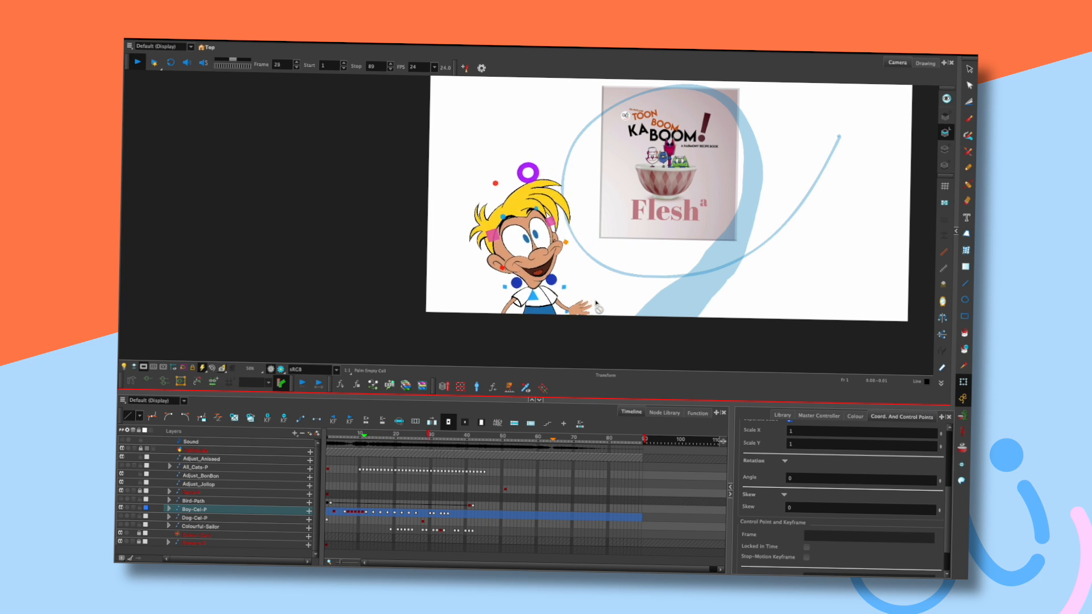
key(Return)
key(shift+comma)
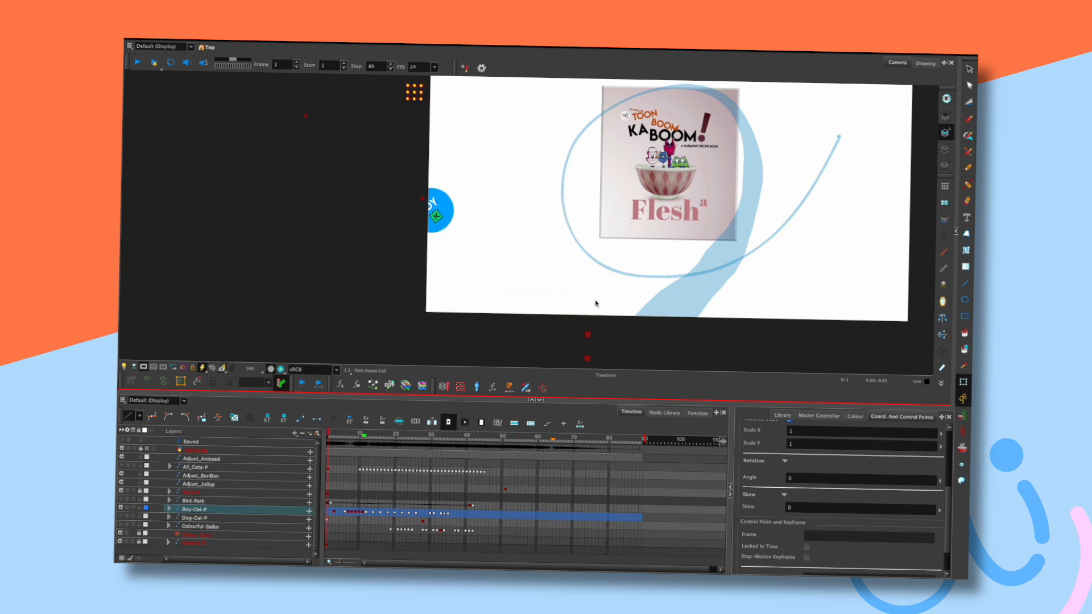
key(Return)
key(Return)
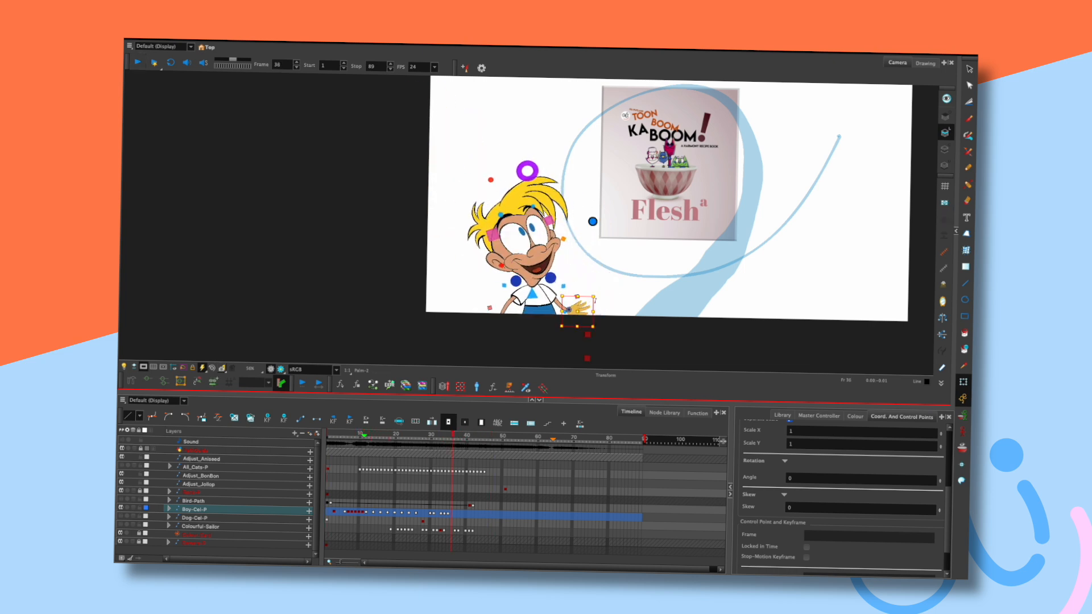
key(shift+comma)
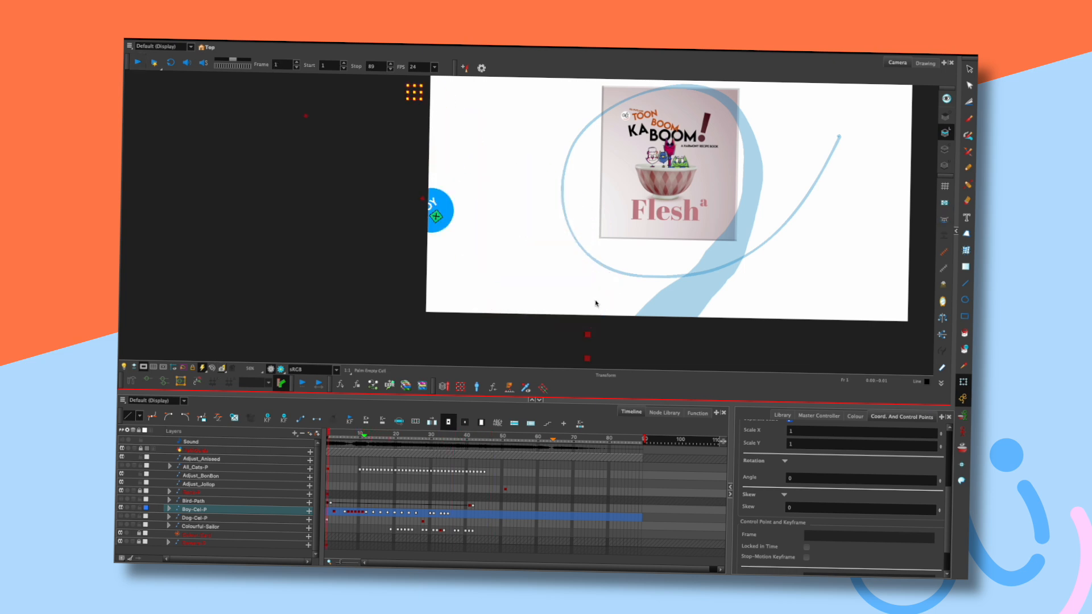
key(Return)
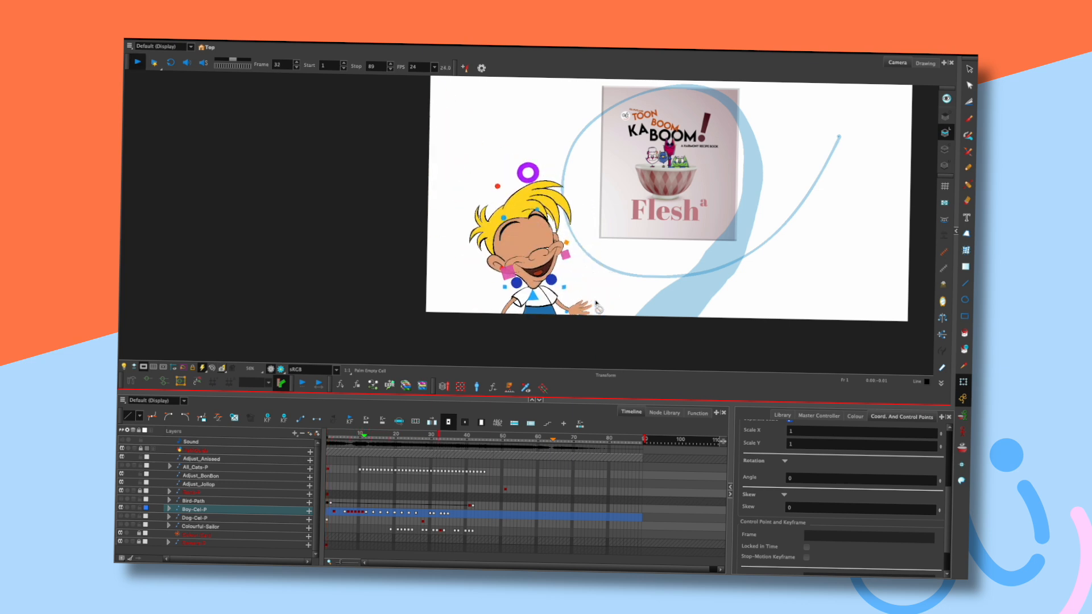
key(Return)
Scrub back to frame 33 and replay the scene from the beginning.
drag(464, 436, 449, 436)
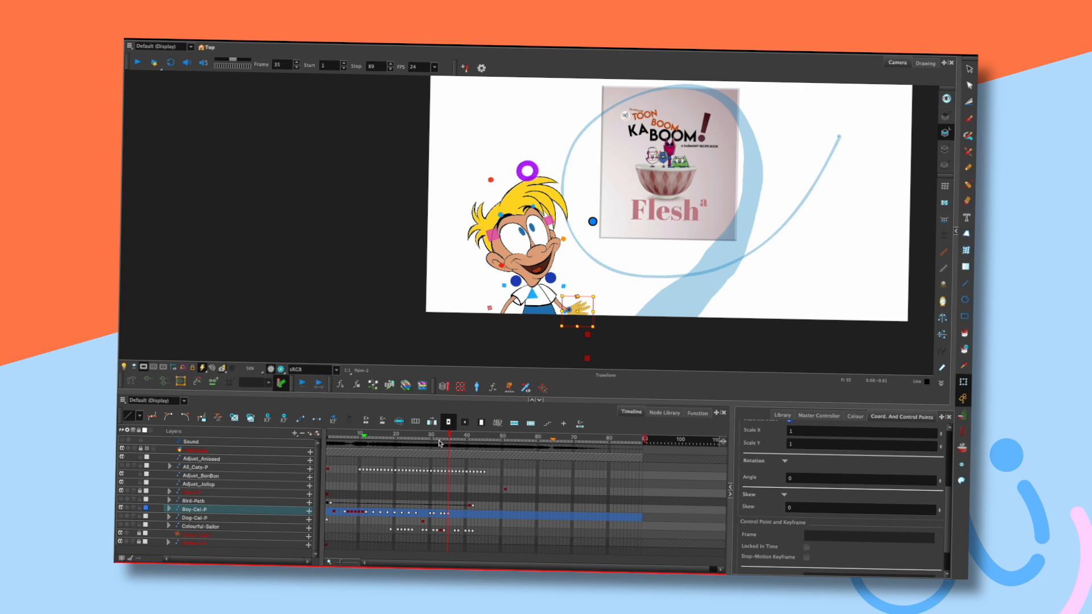
key(shift+Return)
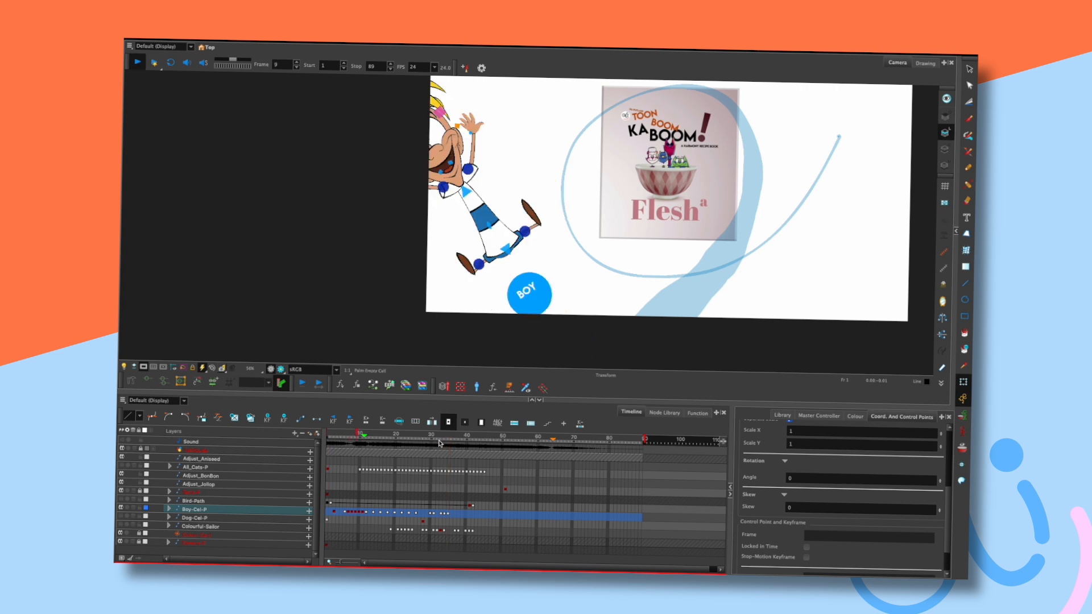
key(shift+Return)
key(shift+Return)
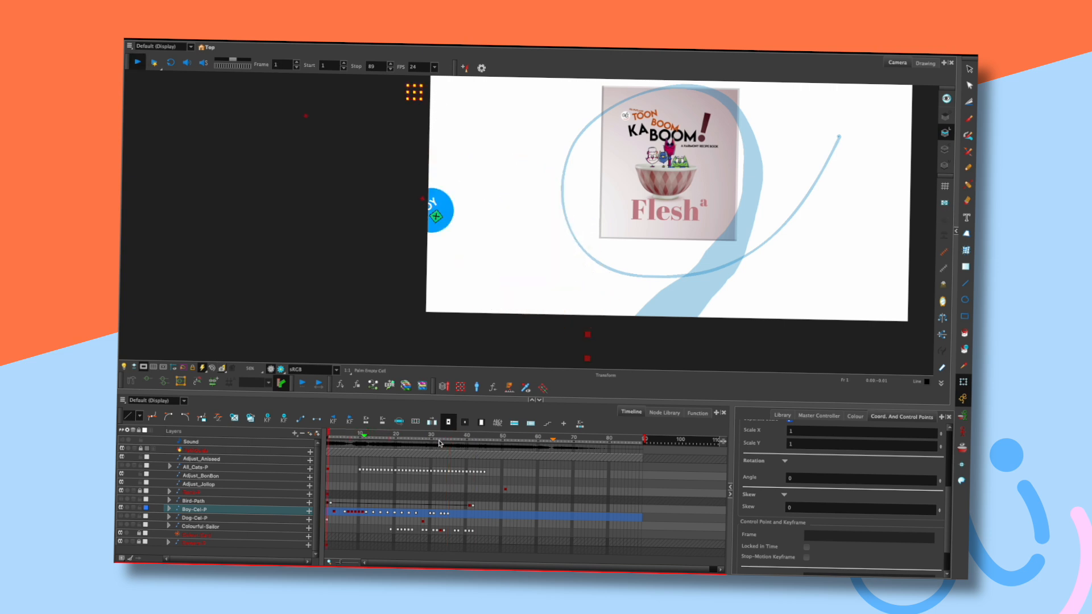
key(shift+Return)
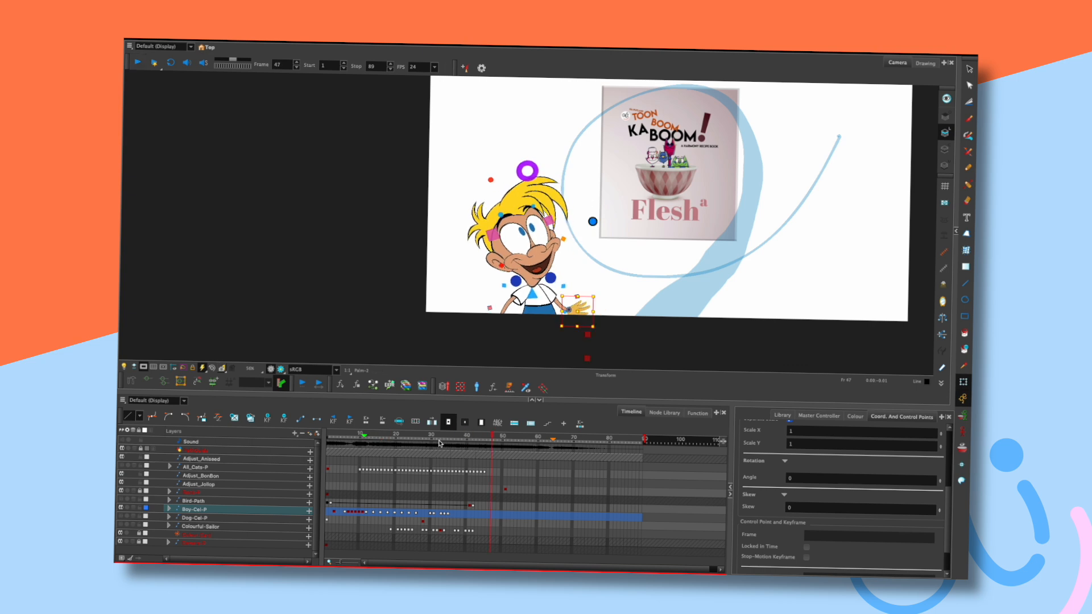
key(shift+comma)
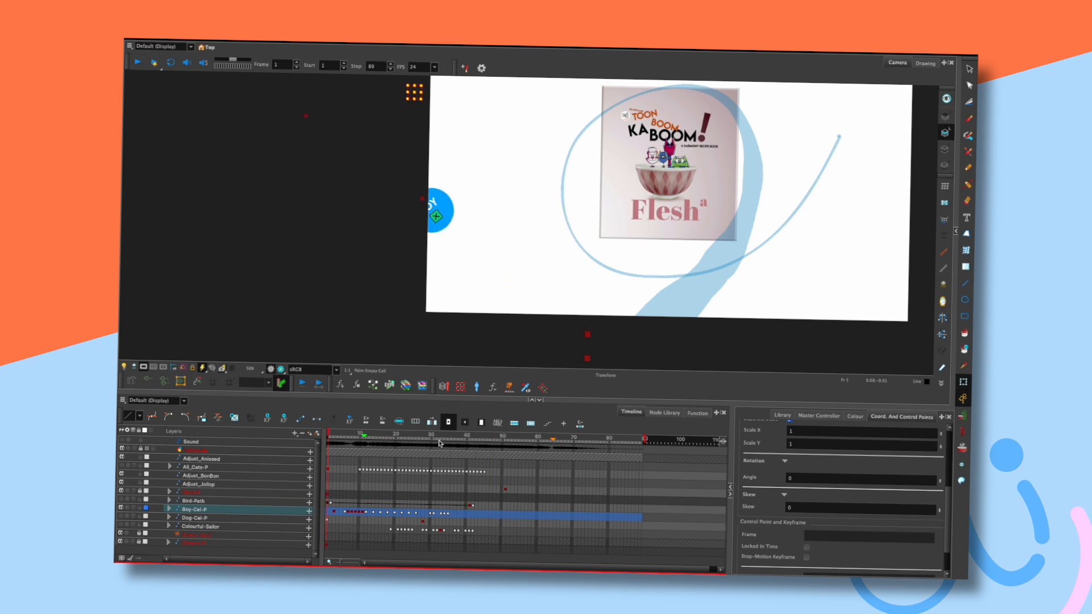
Play through to frame 43, review frames 33–36, and deselect the hand.
click(484, 437)
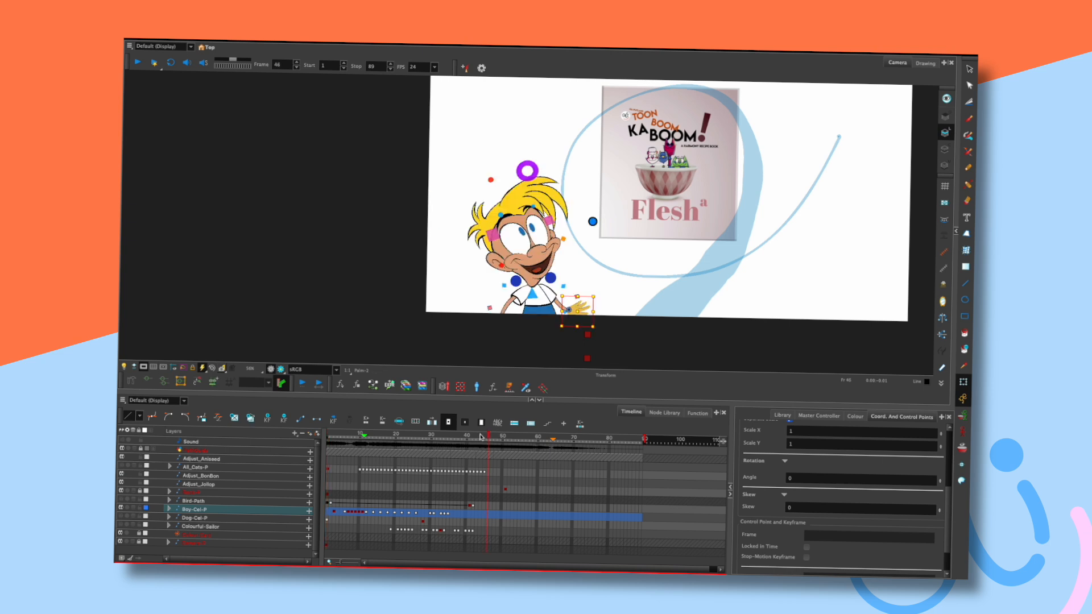
key(shift+comma)
key(shift+Return)
key(shift+Return)
key(shift+comma)
key(shift+Return)
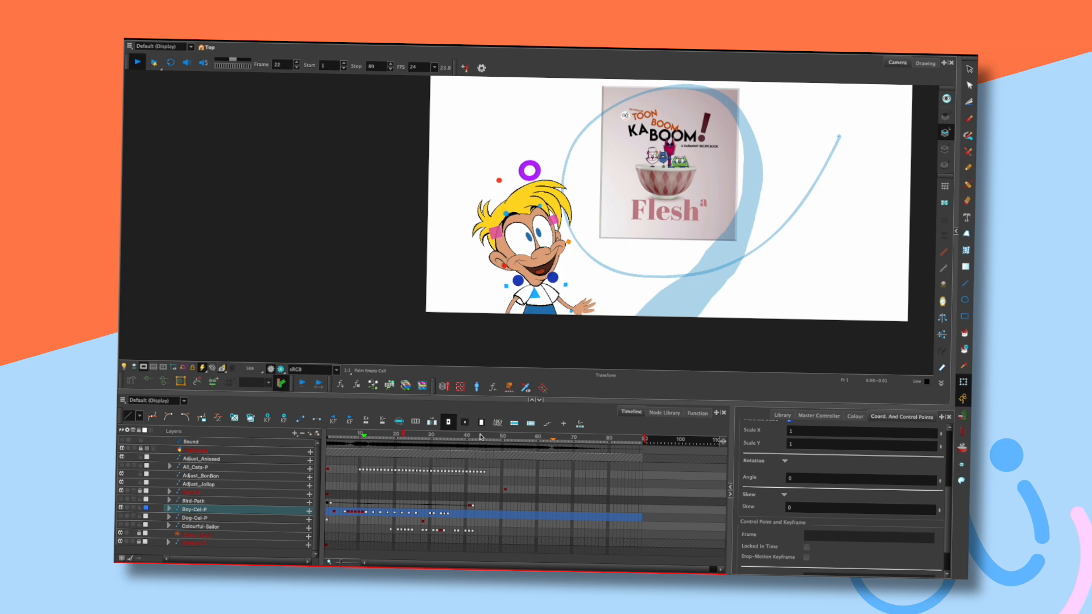
key(shift+Return)
mouse_move(467, 436)
mouse_down()
mouse_move(439, 440)
mouse_move(453, 442)
mouse_up()
key(comma)
key(comma)
key(comma)
key(period)
key(period)
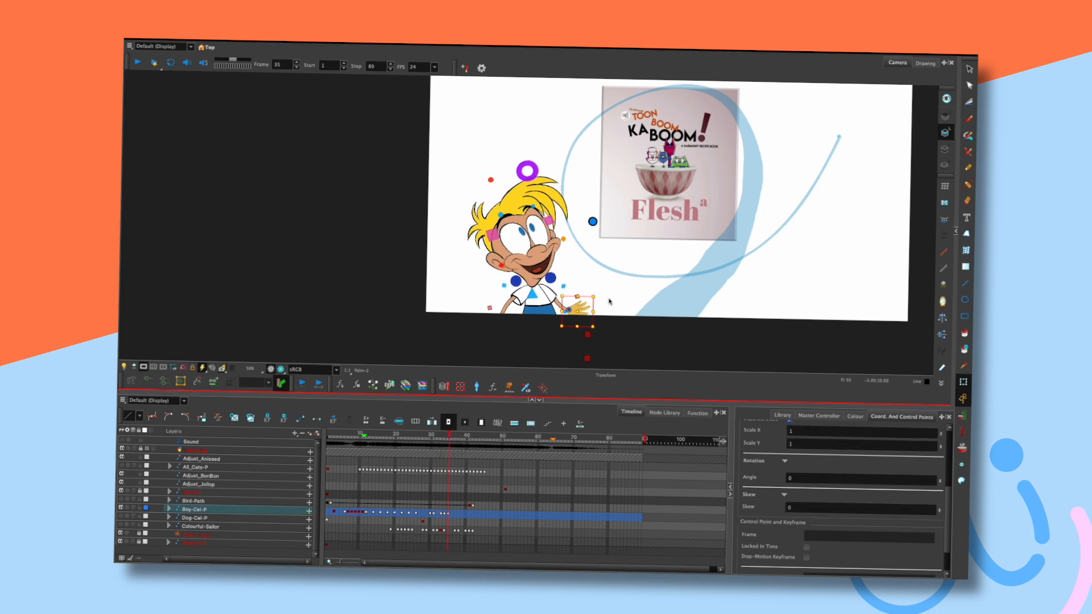
click(607, 301)
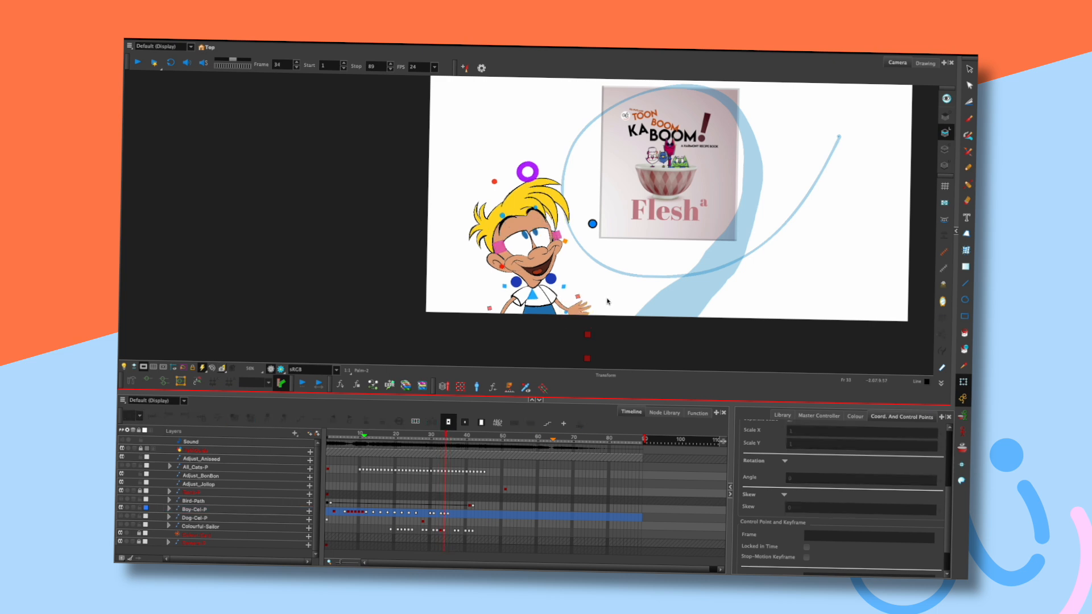
Turn off the camera mask and inspect the boy's hand across frames 34 and 35.
click(144, 368)
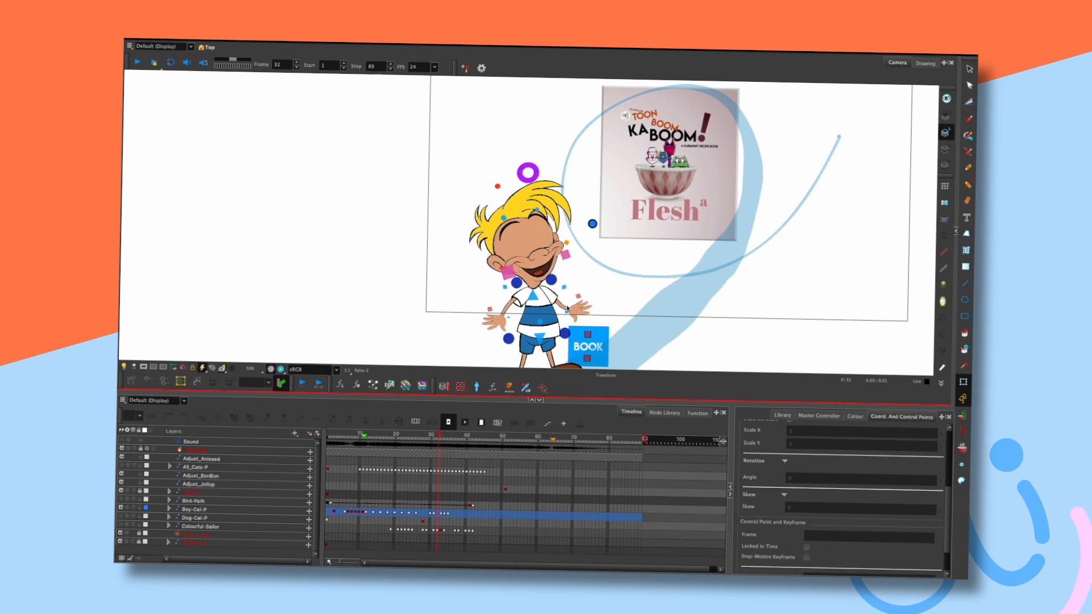
click(503, 323)
key(Escape)
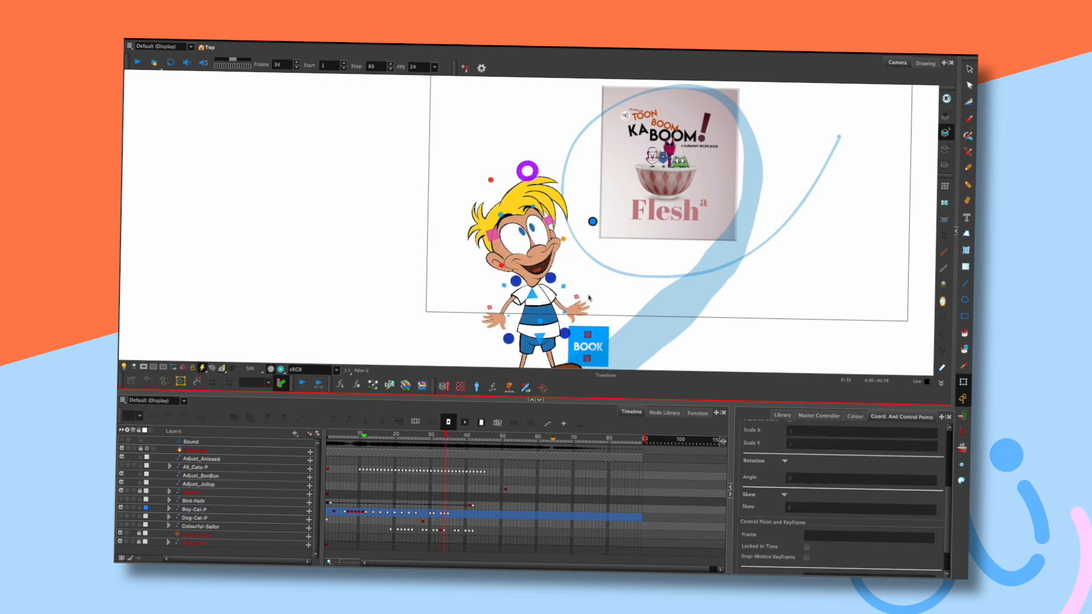
click(502, 323)
key(Escape)
key(comma)
key(comma)
key(period)
key(period)
key(comma)
Select the left-side hand and compare its pose on frames 34 and 35.
key(period)
key(period)
click(502, 321)
key(Escape)
key(comma)
key(comma)
key(period)
key(period)
click(501, 322)
click(589, 293)
key(comma)
key(comma)
key(period)
key(period)
key(comma)
key(comma)
key(period)
key(period)
On the Boy-Cel-P layer, check the boy's right hand and advance one frame.
click(592, 220)
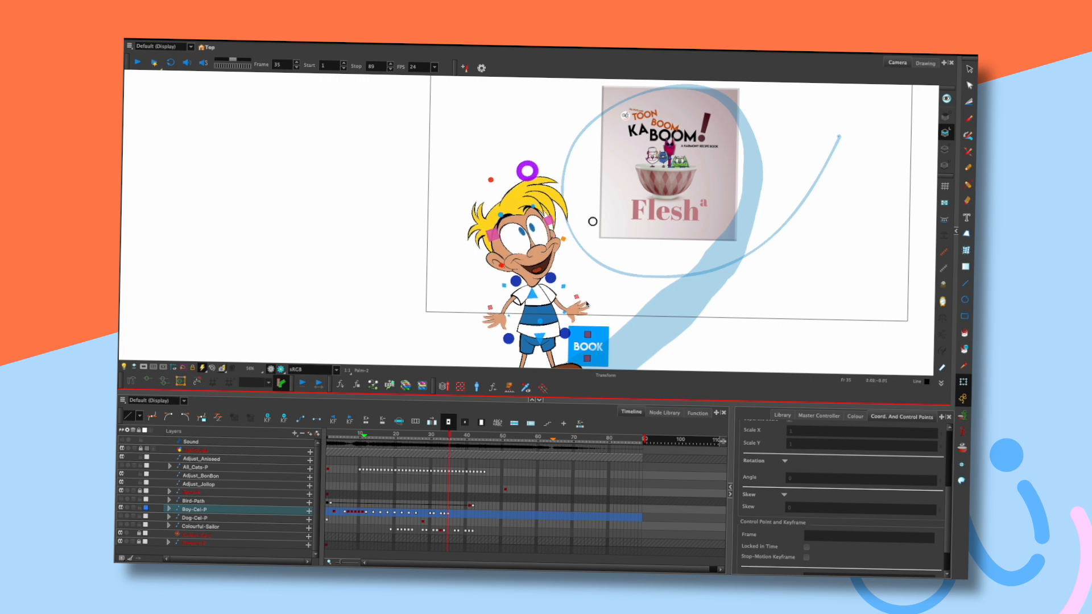
click(579, 307)
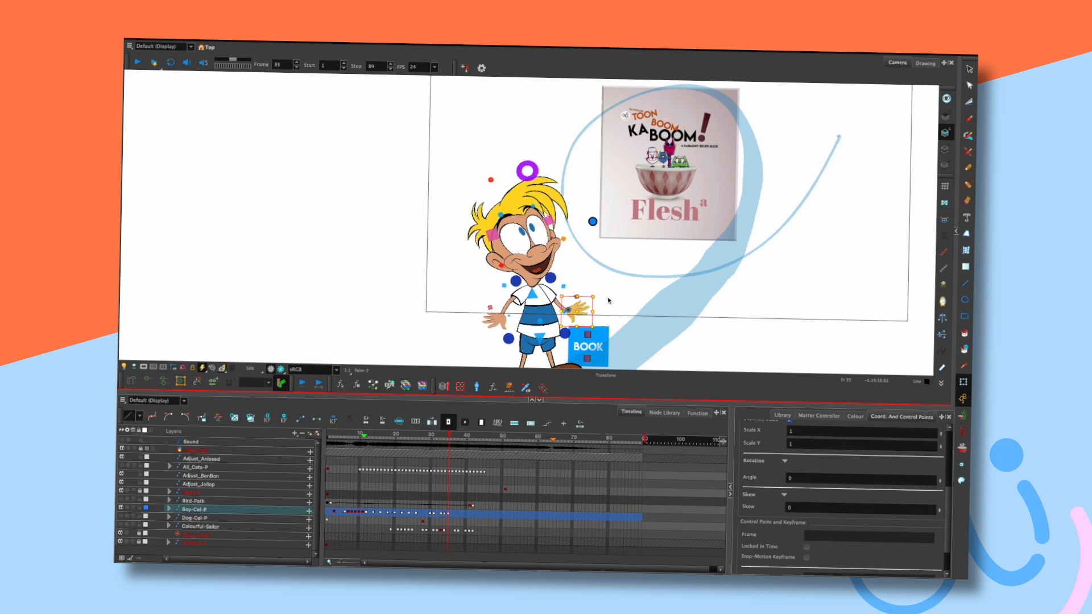
click(592, 295)
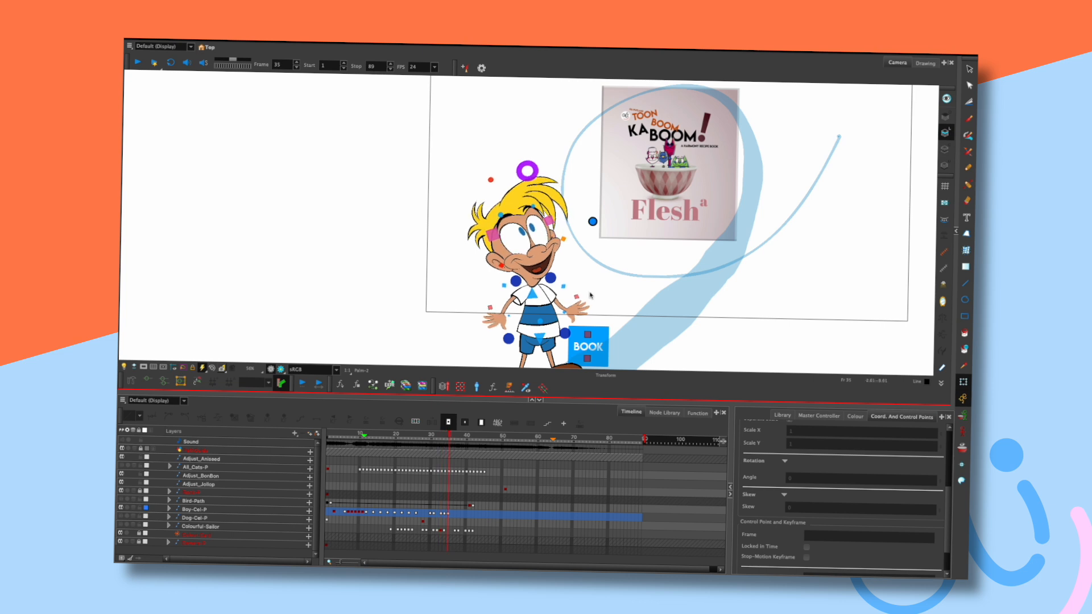
key(period)
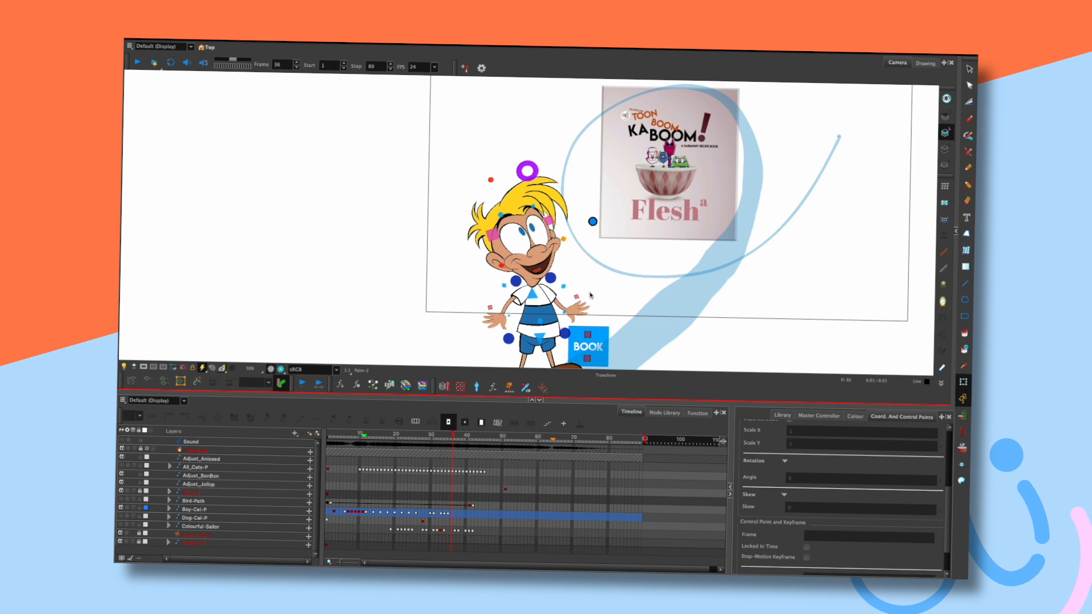
Select the boy's head and step through the neighbouring poses around frame 35.
key(period)
click(564, 287)
key(comma)
click(592, 285)
key(comma)
key(comma)
key(comma)
key(period)
key(period)
key(period)
key(period)
key(comma)
key(comma)
key(comma)
key(period)
key(period)
key(period)
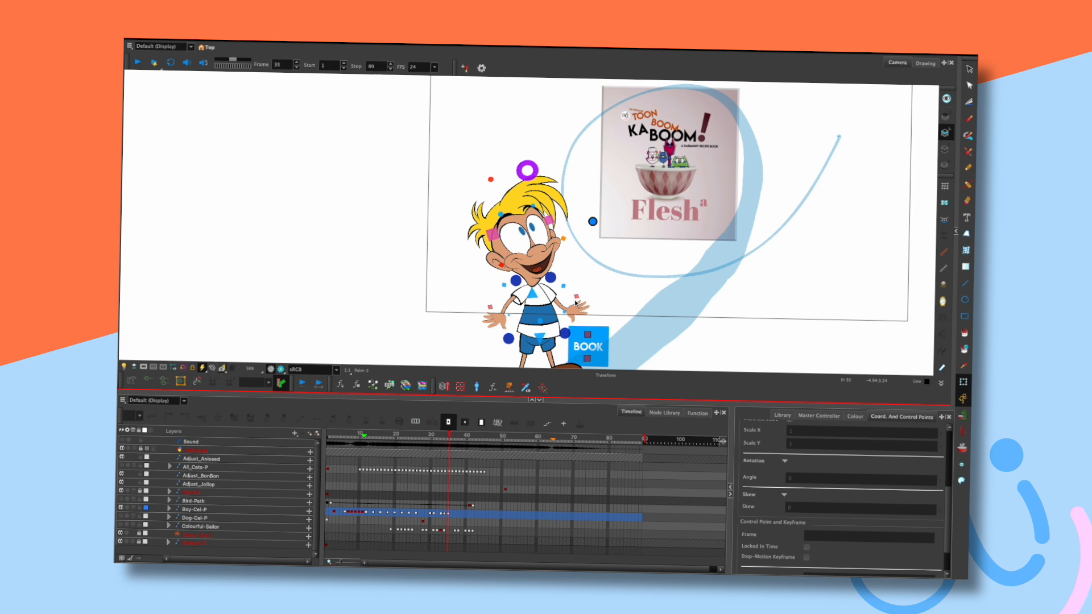
Select the boy's head again on the Boy-Cel-P layer.
click(591, 221)
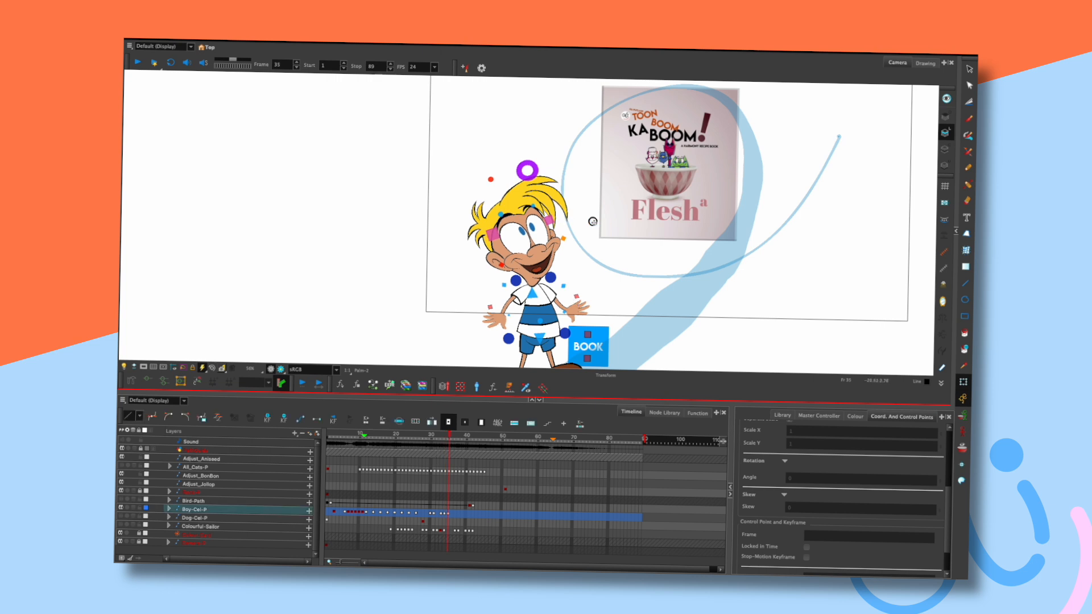
click(546, 185)
click(591, 286)
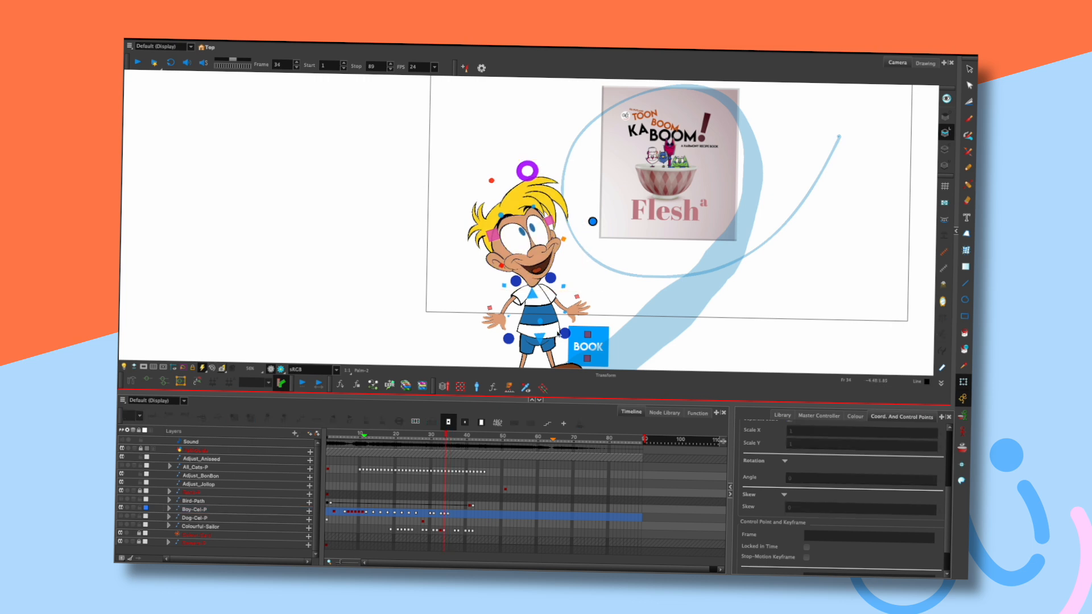
click(536, 171)
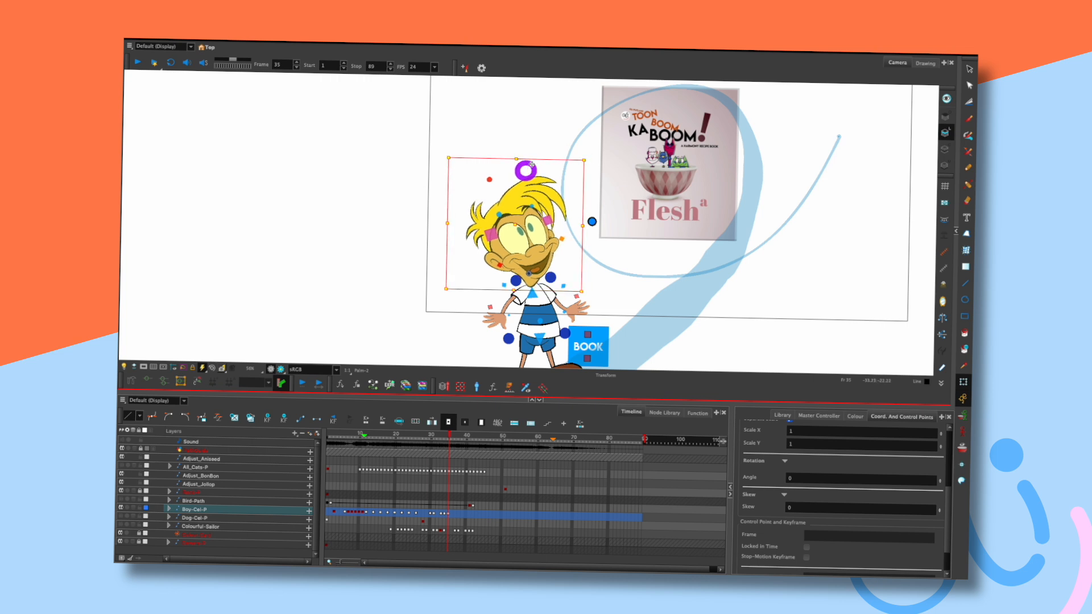
Drag the boy's head slightly right at frame 35 and compare it with frame 34.
click(556, 136)
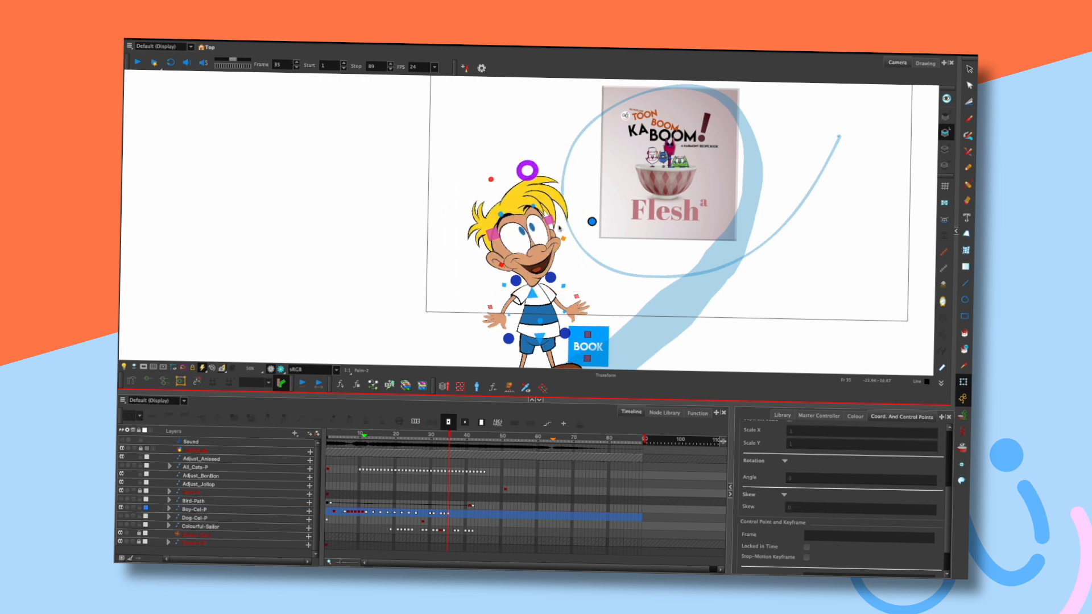
click(521, 220)
mouse_move(521, 218)
mouse_down()
mouse_move(542, 208)
mouse_move(537, 215)
mouse_up()
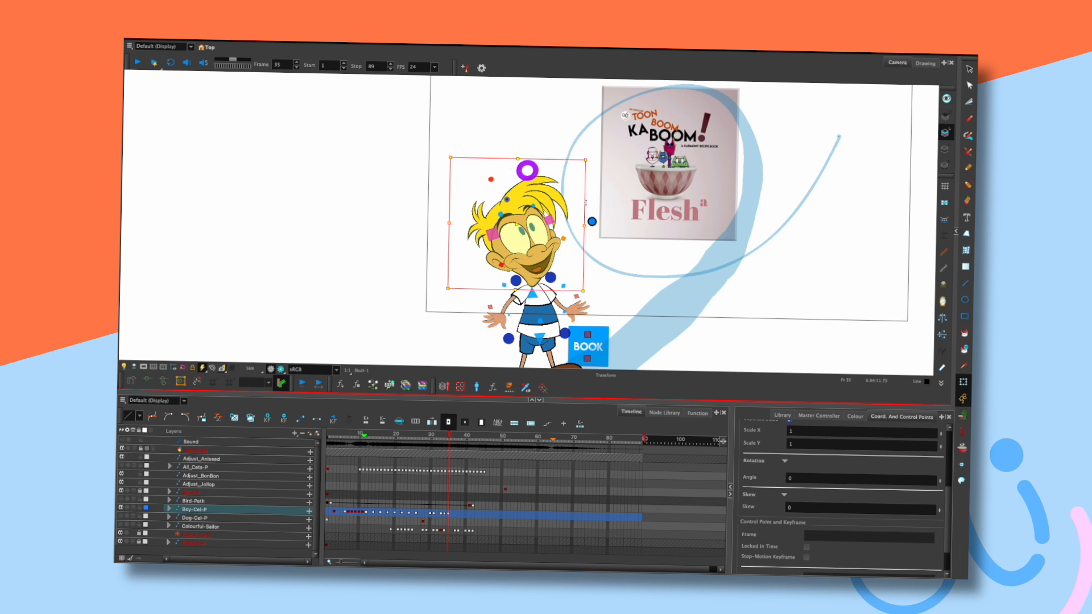
click(595, 284)
key(comma)
key(period)
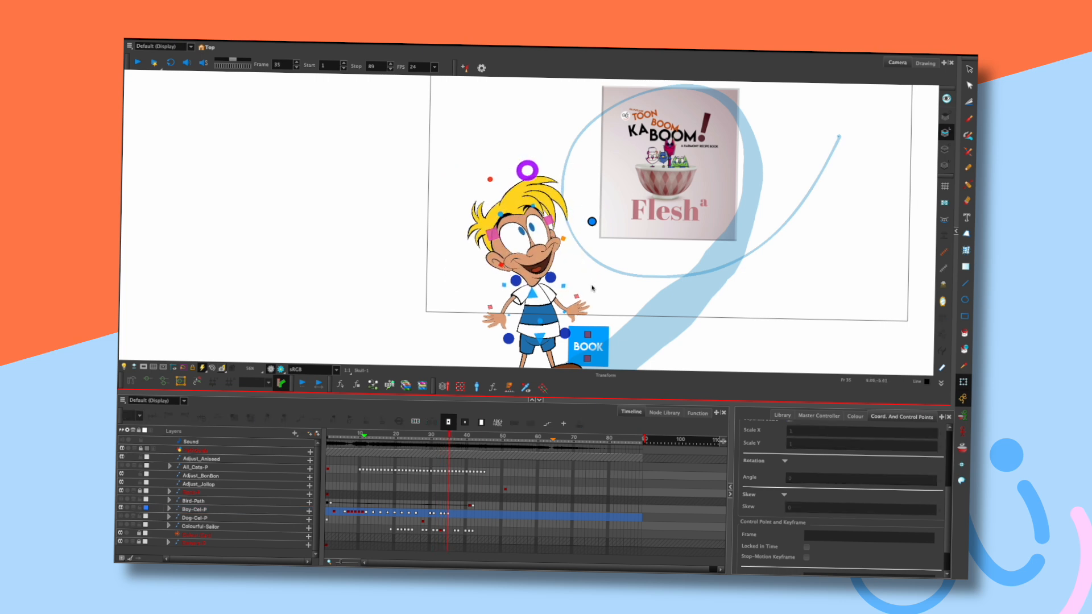
key(comma)
click(490, 178)
click(558, 187)
click(595, 274)
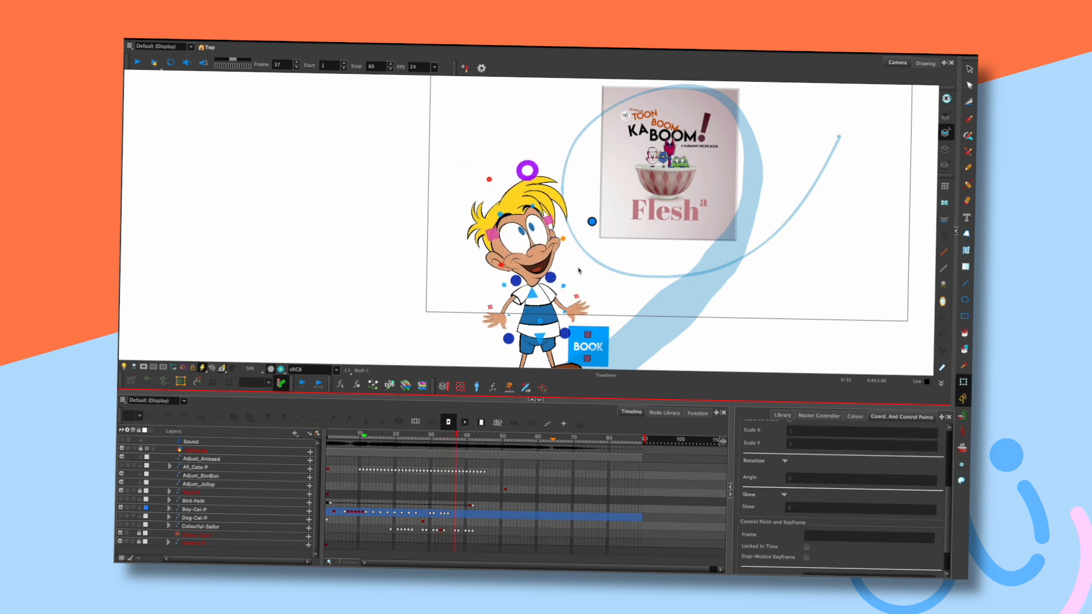
Replay the animation, switch the camera mask back on, and play from the start.
click(347, 433)
key(shift+Return)
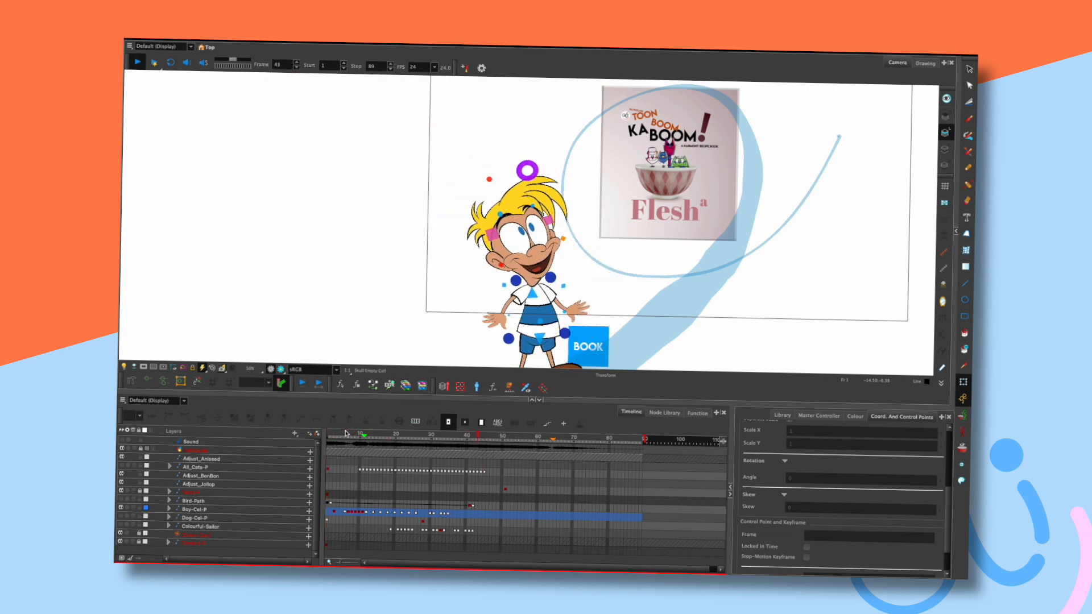
key(shift+Return)
click(144, 368)
key(shift+Return)
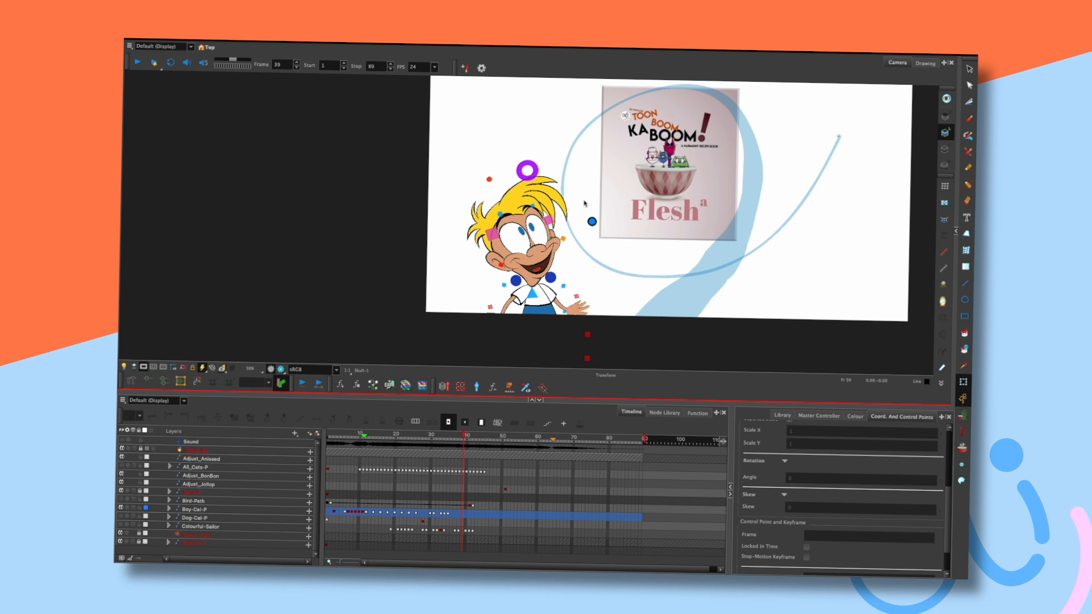
Zoom into the boy's face and shift his left pupil upward inside the eye at frame 33.
click(441, 437)
drag(440, 438, 448, 438)
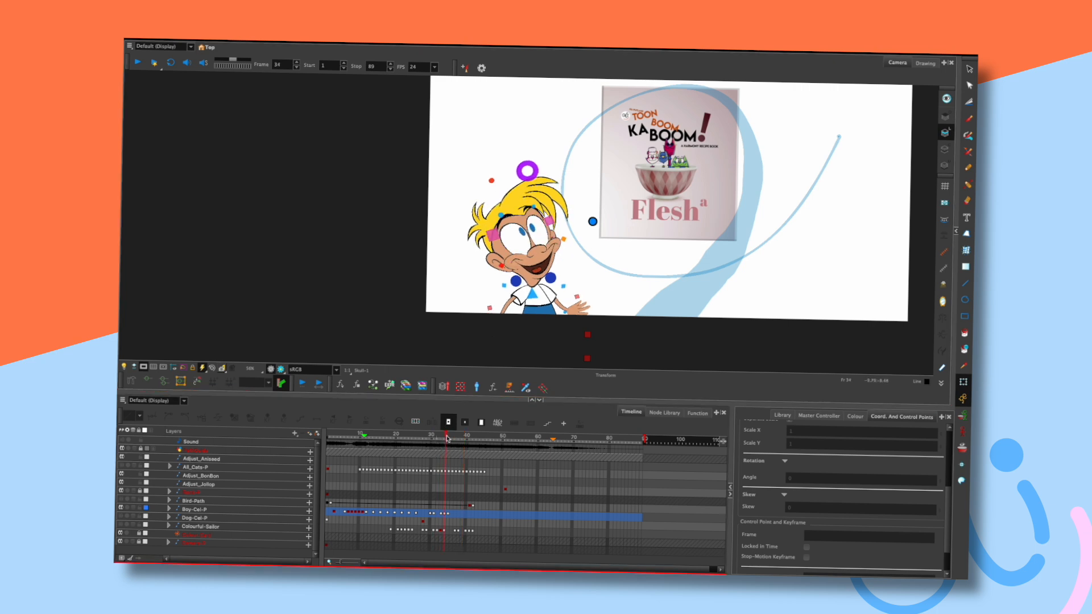
drag(570, 246, 576, 269)
scroll(609, 274, up, 1)
scroll(609, 276, up, 1)
key(comma)
key(comma)
key(period)
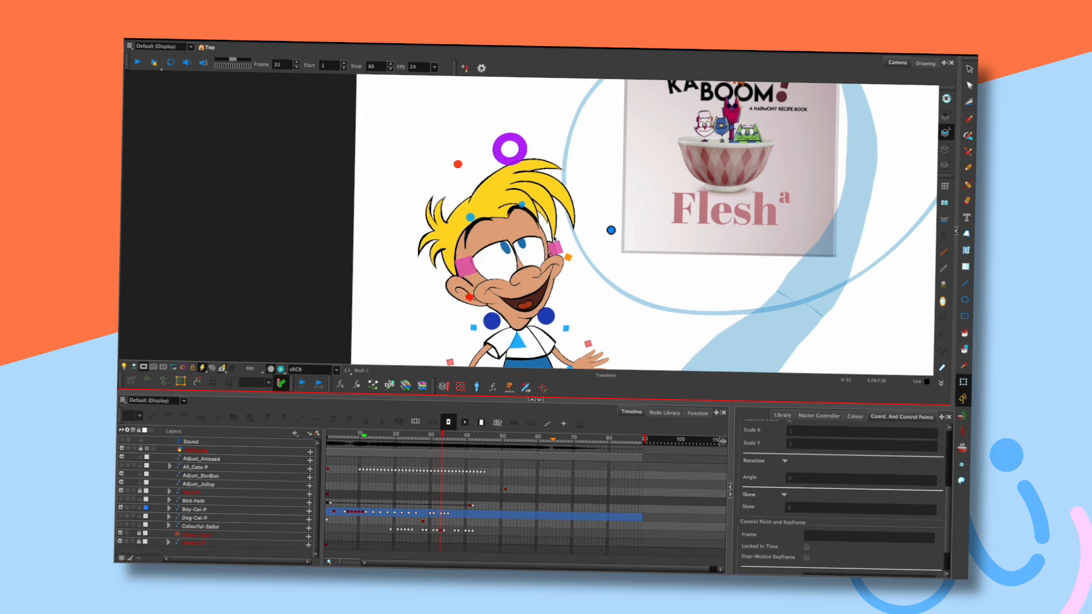
click(506, 251)
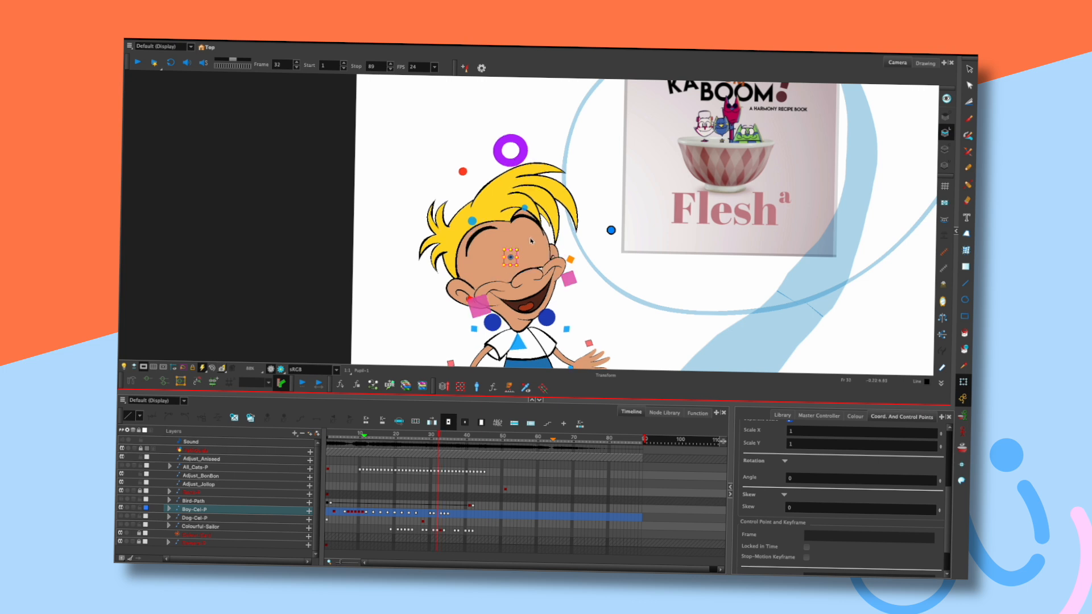
drag(506, 250, 541, 245)
Play back the blink and compare frames 32 and 33 and frames 34 to 36.
click(508, 253)
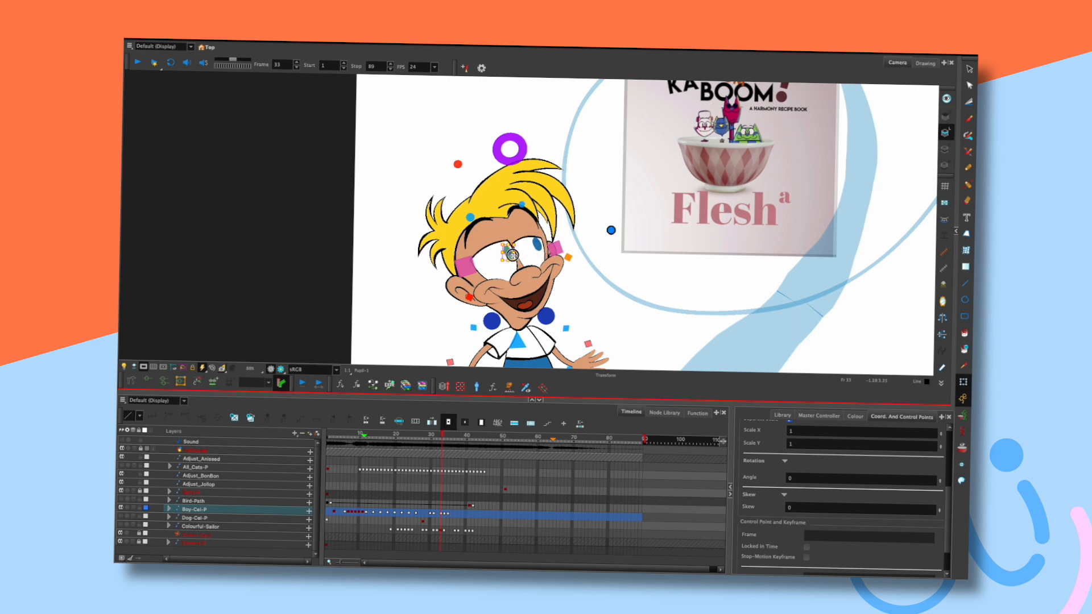
click(573, 264)
key(comma)
key(comma)
key(comma)
key(comma)
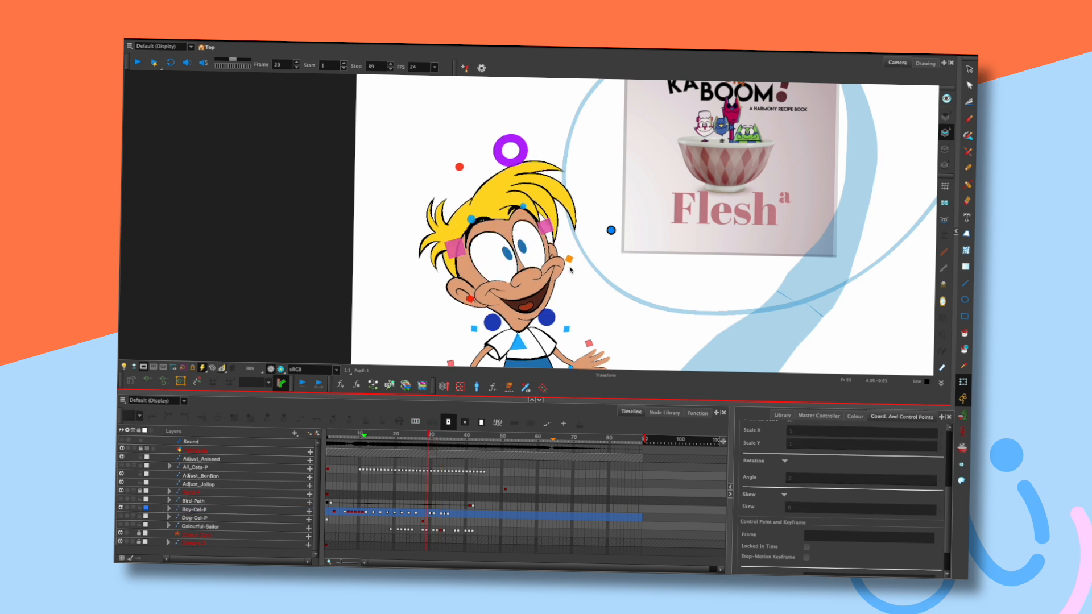
key(Return)
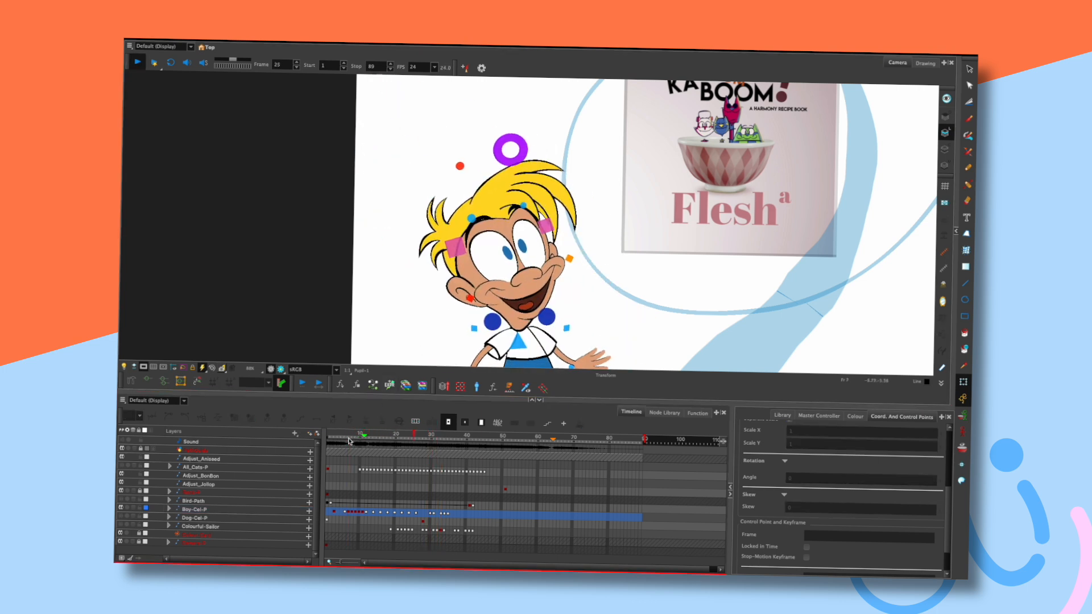
key(Return)
mouse_move(450, 438)
mouse_down()
mouse_move(435, 436)
mouse_move(446, 434)
mouse_up()
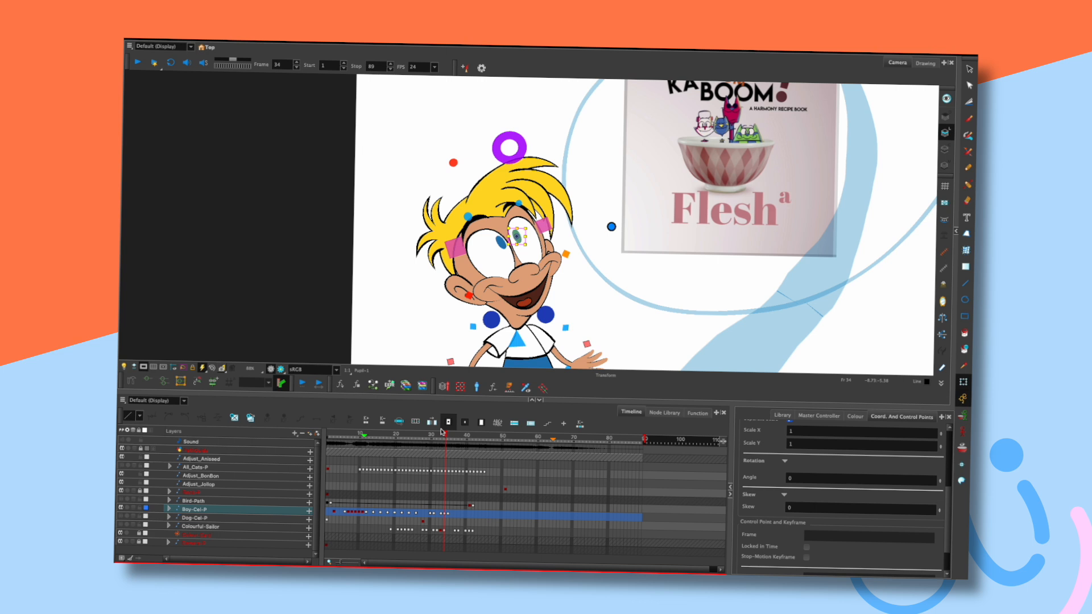
mouse_move(442, 432)
mouse_down()
mouse_move(453, 435)
mouse_move(442, 432)
mouse_up()
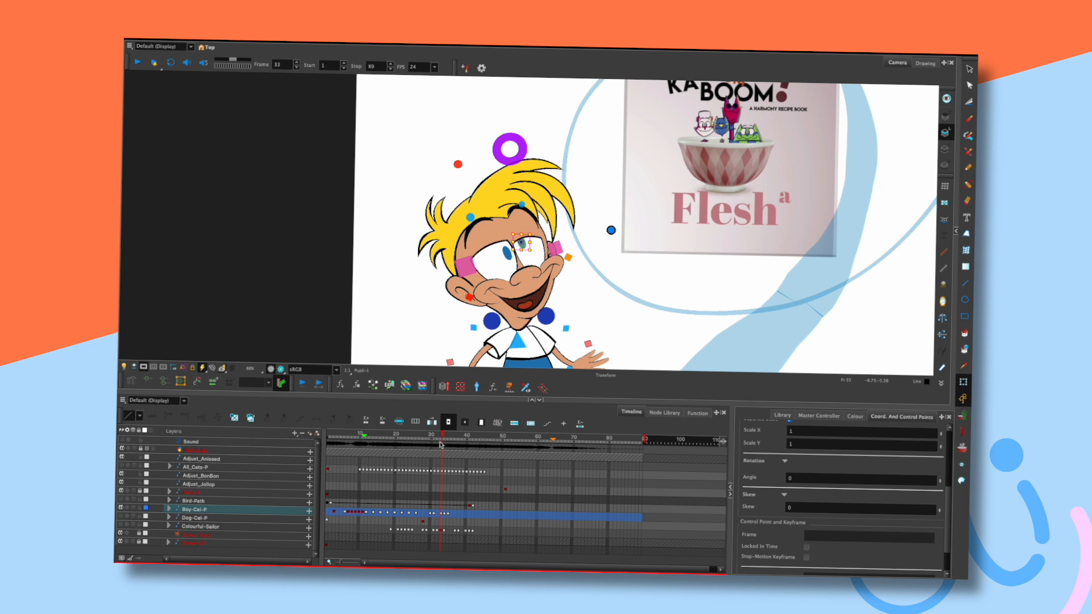
drag(442, 435, 444, 434)
key(comma)
key(period)
Lower the right pupil and rotate it slightly clockwise at frame 33, checking against the closed-eyes frame.
drag(525, 245, 538, 259)
click(577, 268)
key(comma)
key(period)
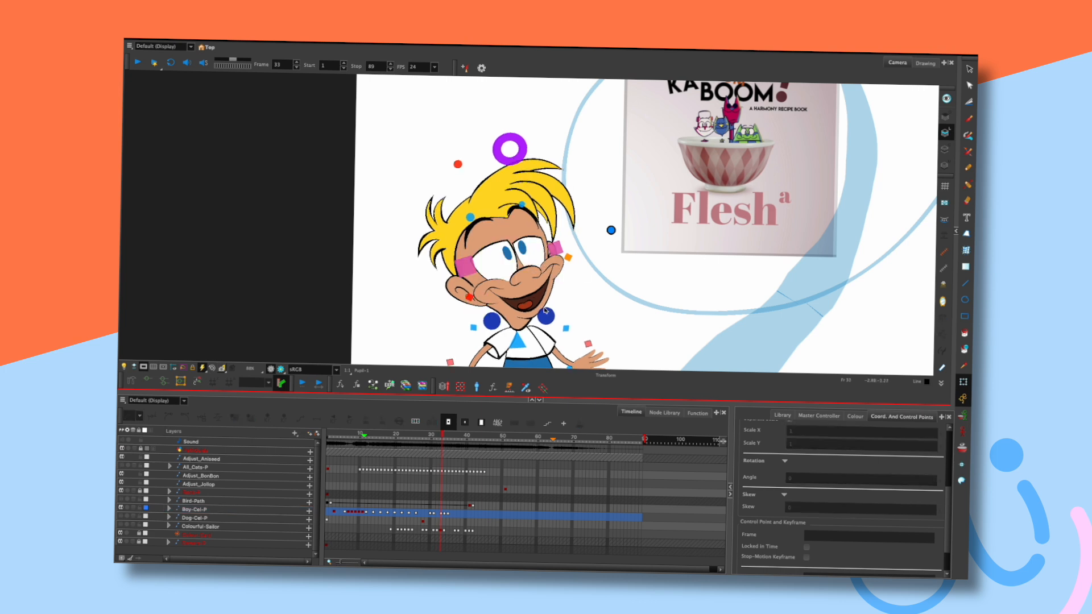
click(512, 254)
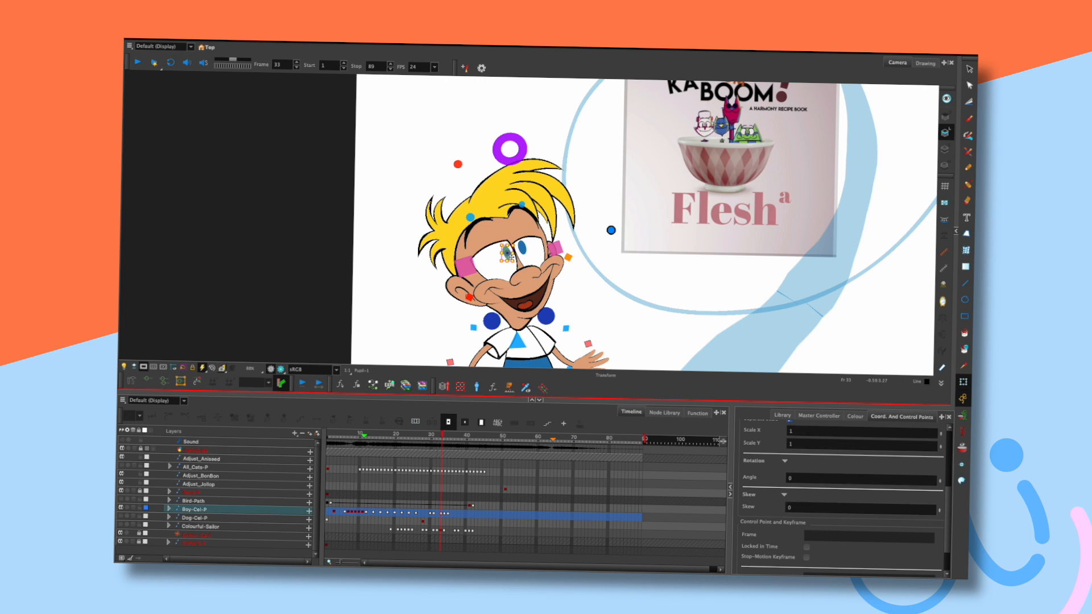
key(comma)
key(period)
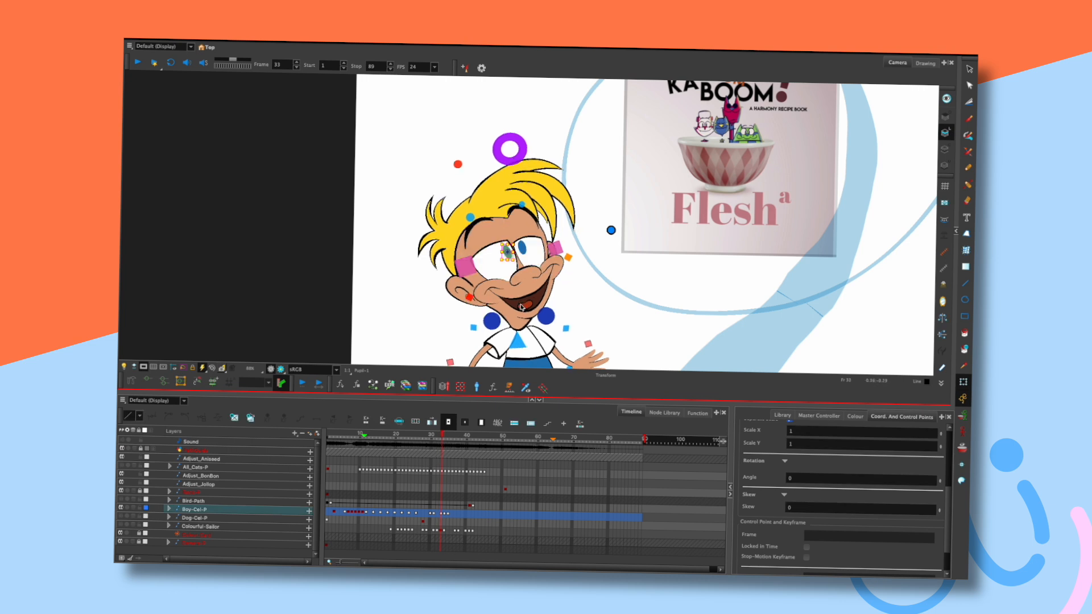
key(comma)
key(period)
click(592, 300)
key(period)
key(comma)
key(period)
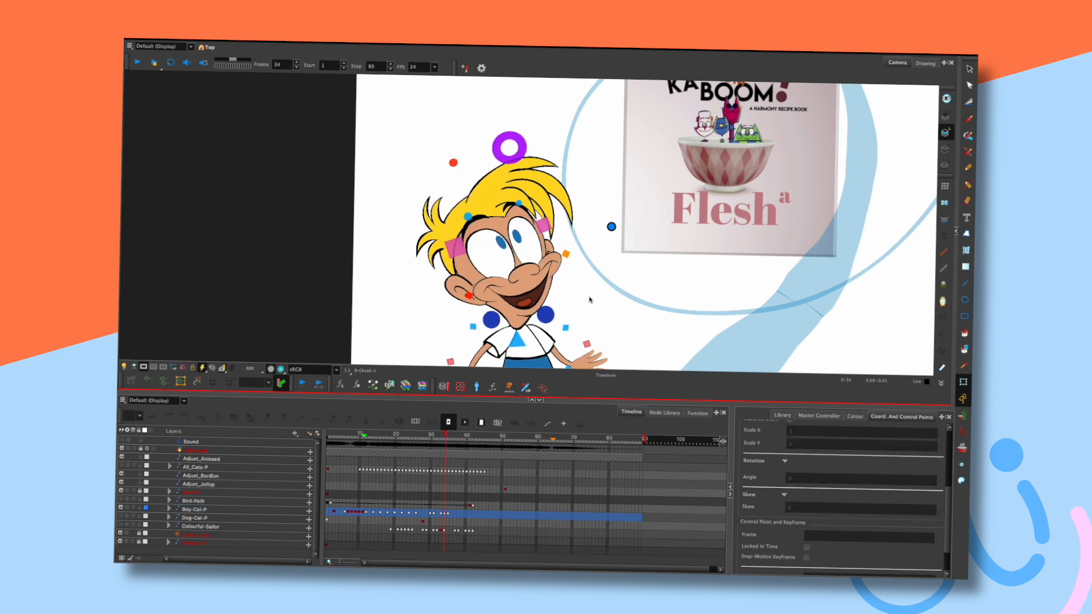
key(comma)
key(period)
key(comma)
key(period)
key(period)
key(comma)
key(period)
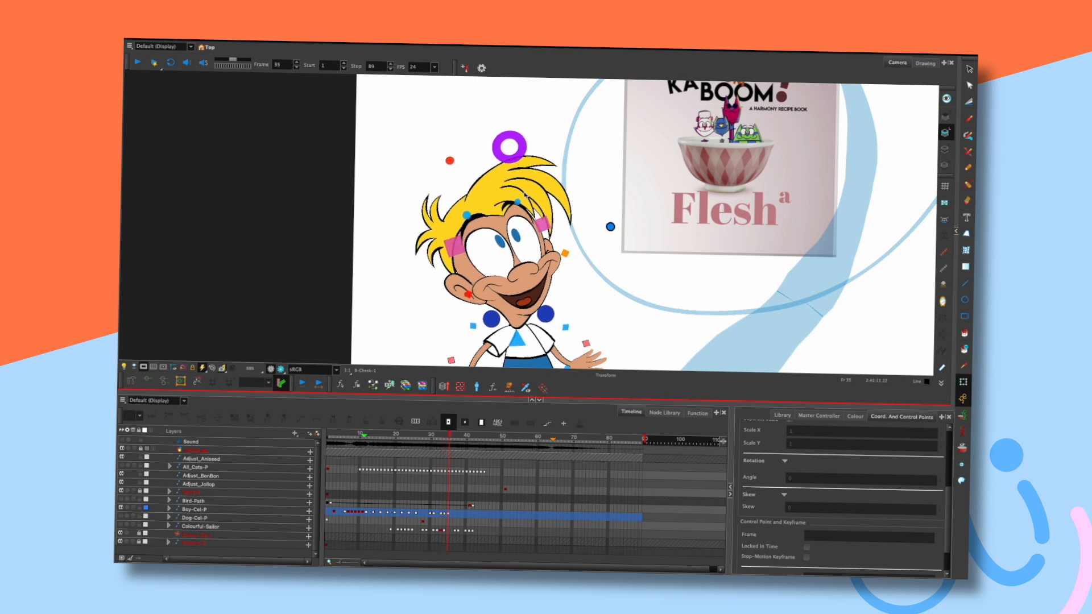
click(521, 222)
click(488, 236)
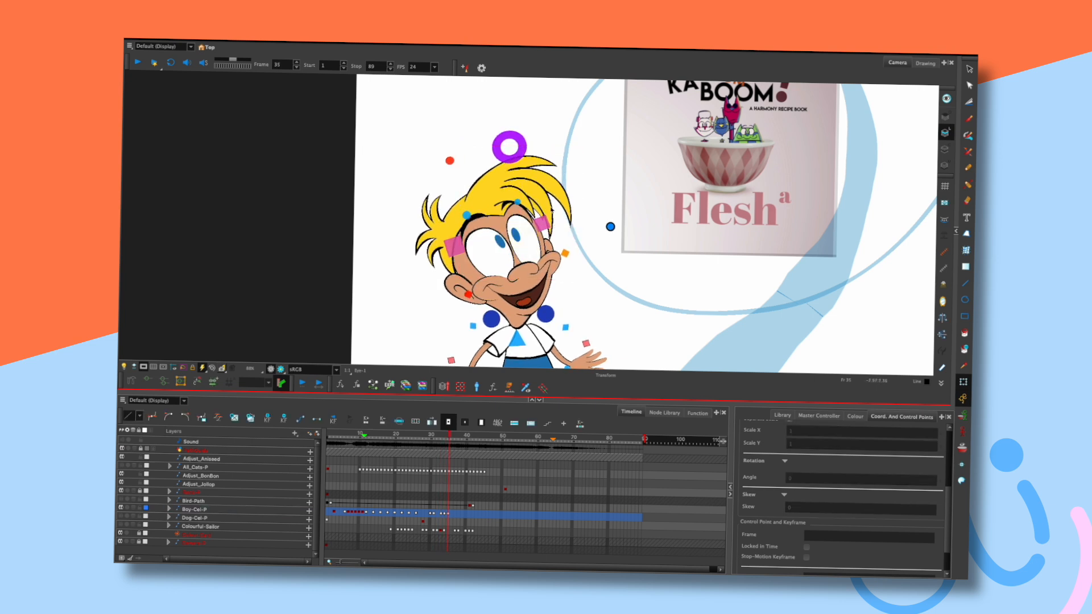
click(575, 201)
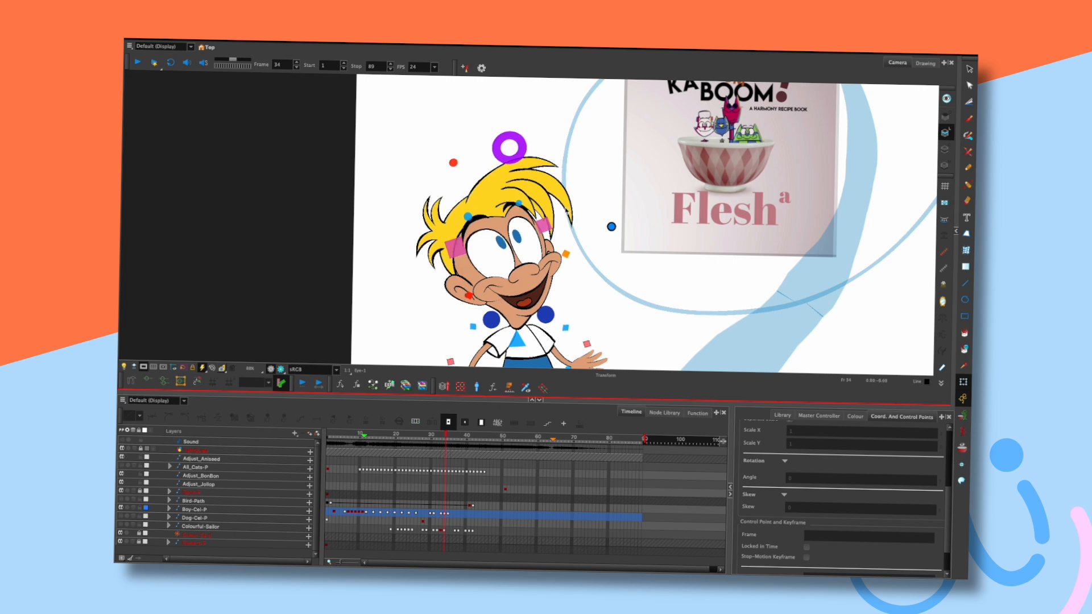
click(517, 224)
click(585, 190)
click(485, 234)
click(576, 197)
key(comma)
key(period)
key(period)
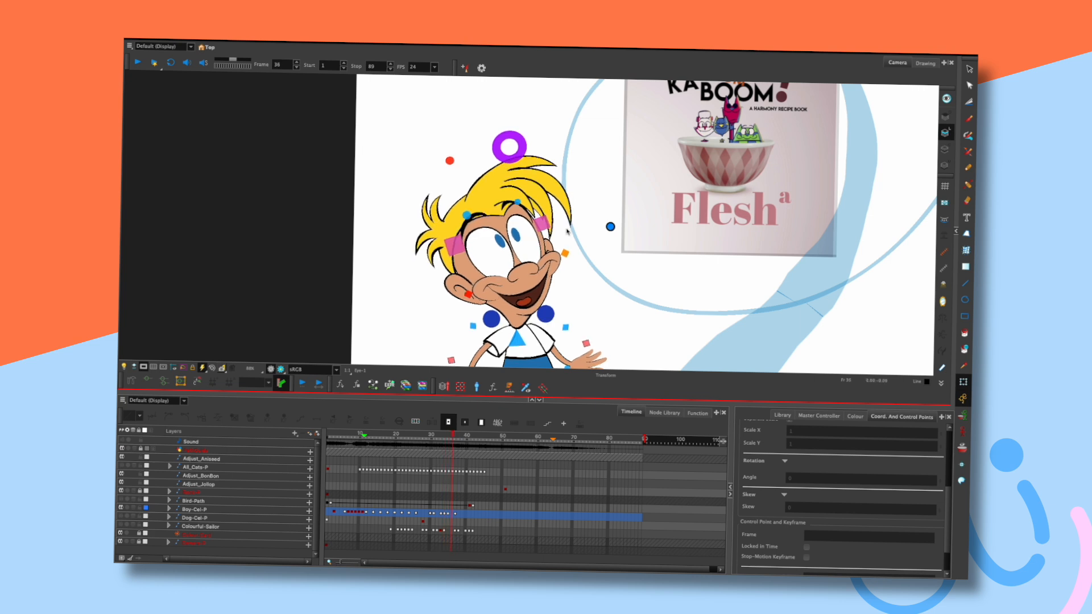
key(Return)
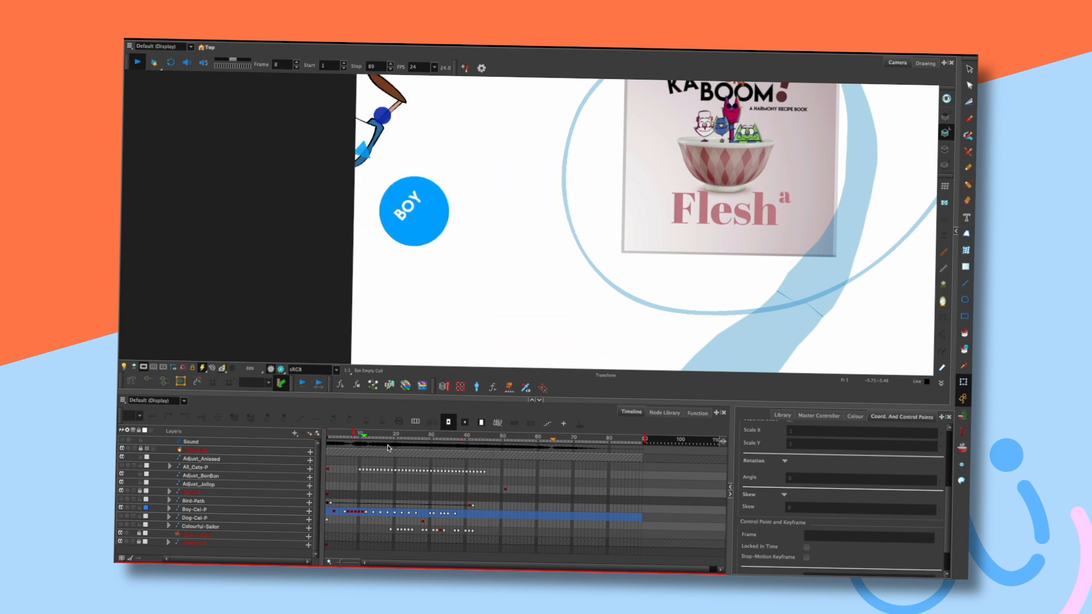
key(Return)
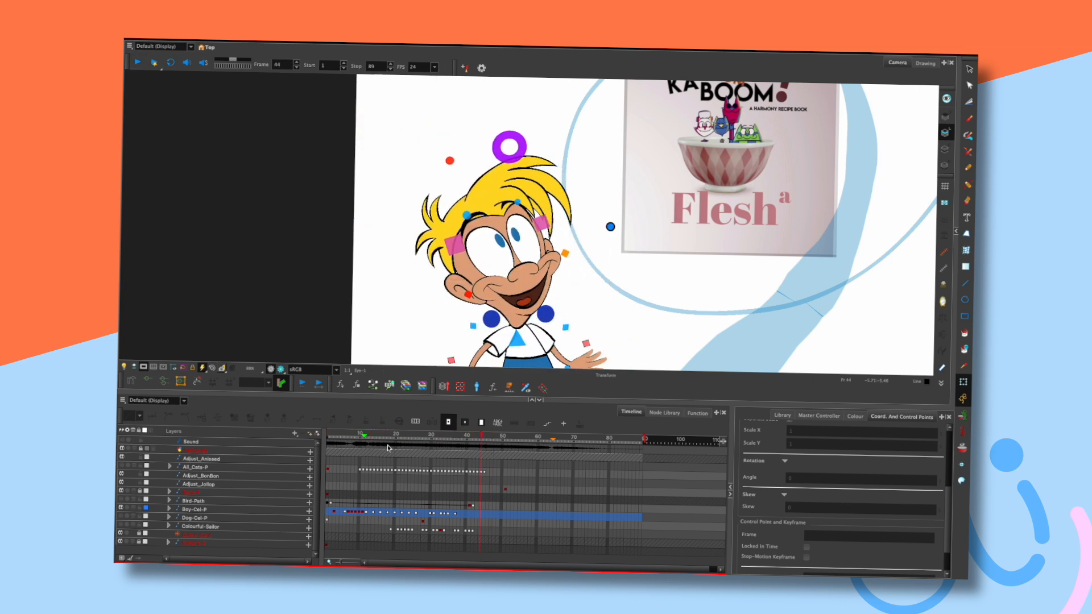
drag(441, 437, 457, 436)
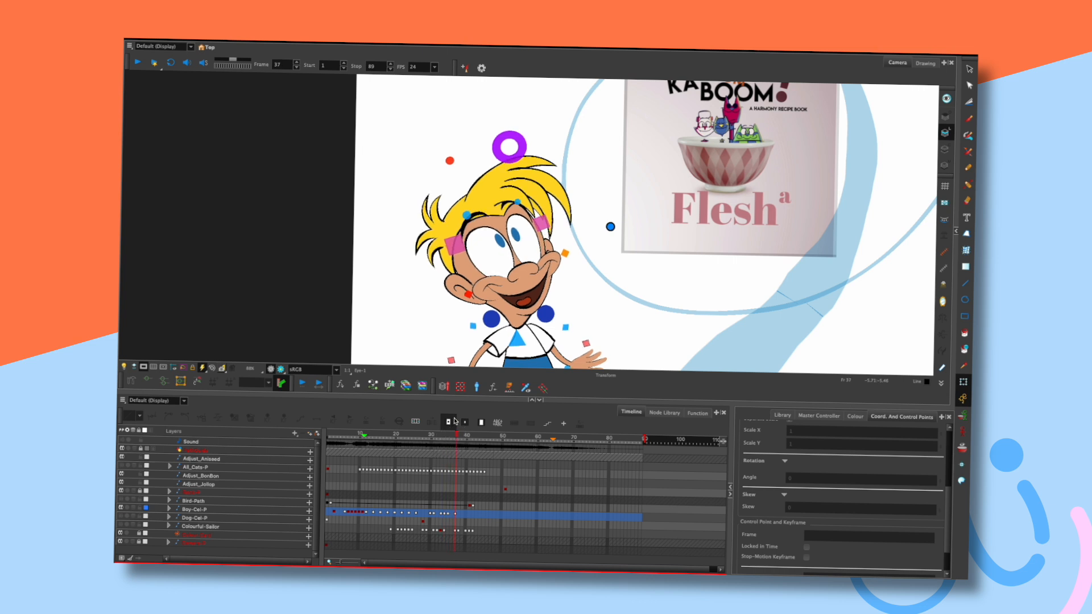
click(502, 152)
click(618, 286)
click(515, 272)
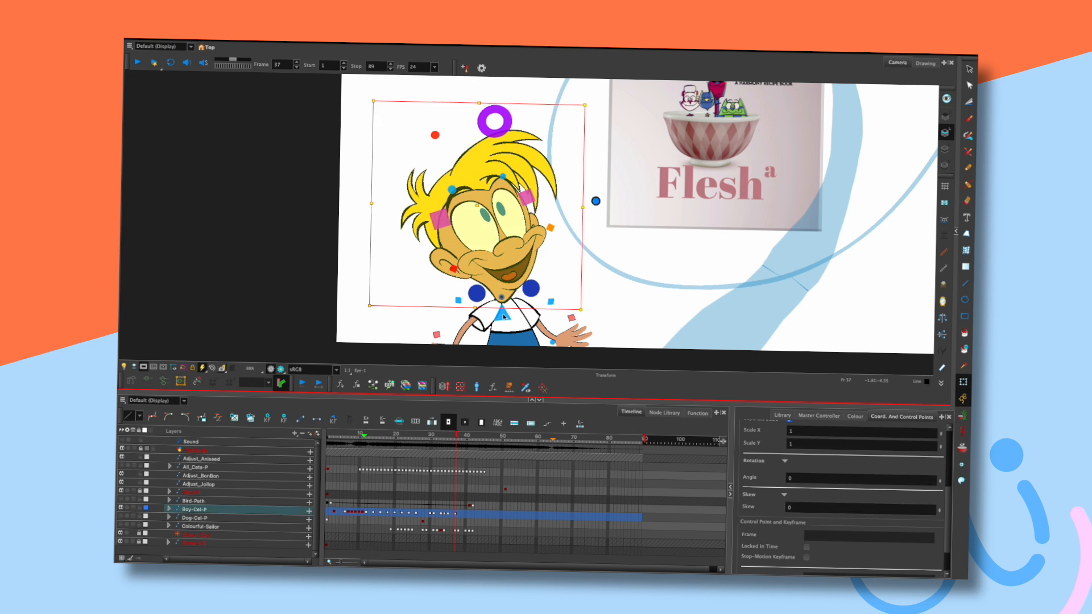
click(604, 280)
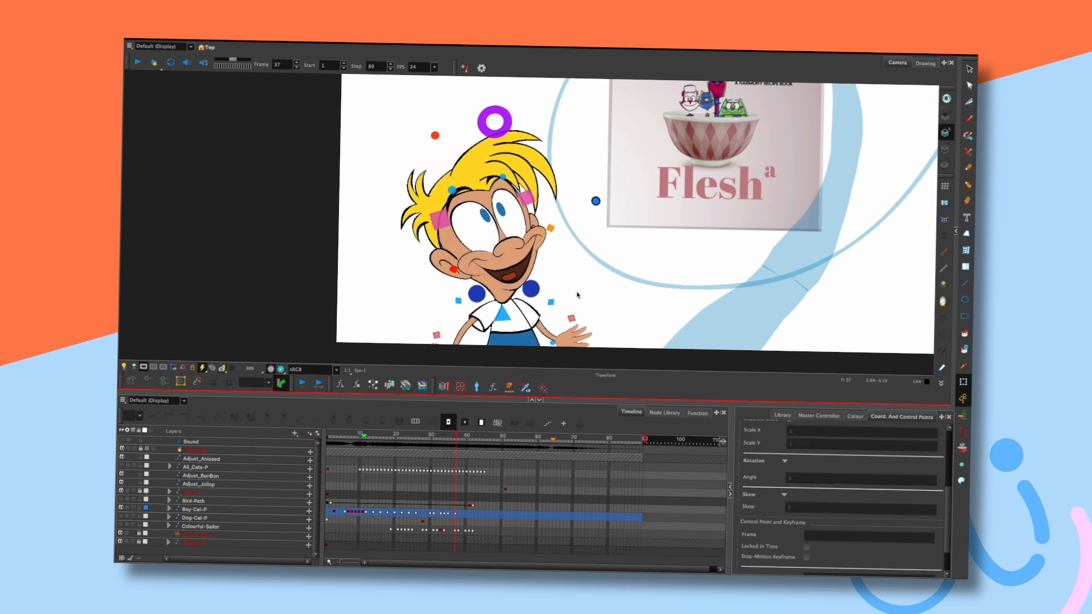
click(577, 337)
click(605, 313)
key(comma)
key(comma)
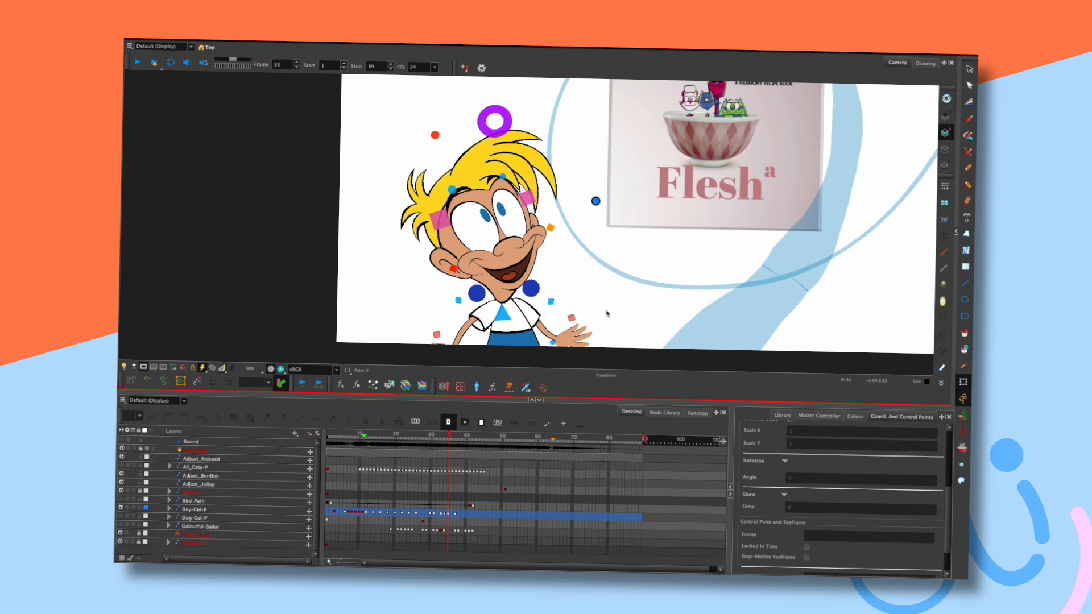
key(period)
click(579, 334)
key(period)
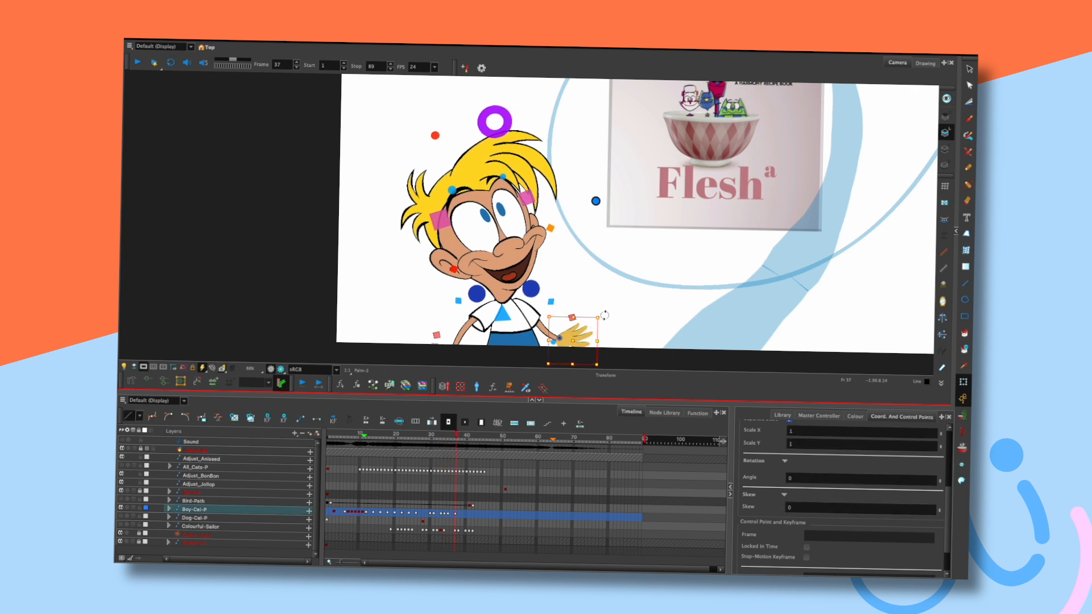
click(609, 313)
key(comma)
key(comma)
key(period)
key(period)
click(584, 331)
click(609, 320)
key(comma)
key(comma)
key(period)
click(610, 320)
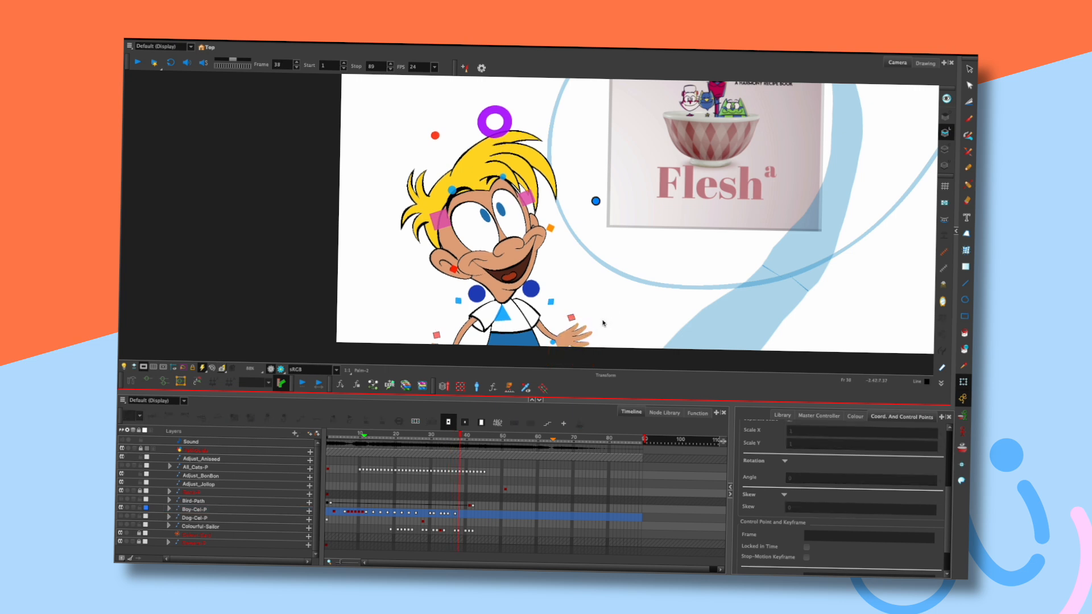
key(comma)
key(comma)
key(comma)
Replay the boy's animation from the first frame, stopping at frame 49.
key(period)
key(period)
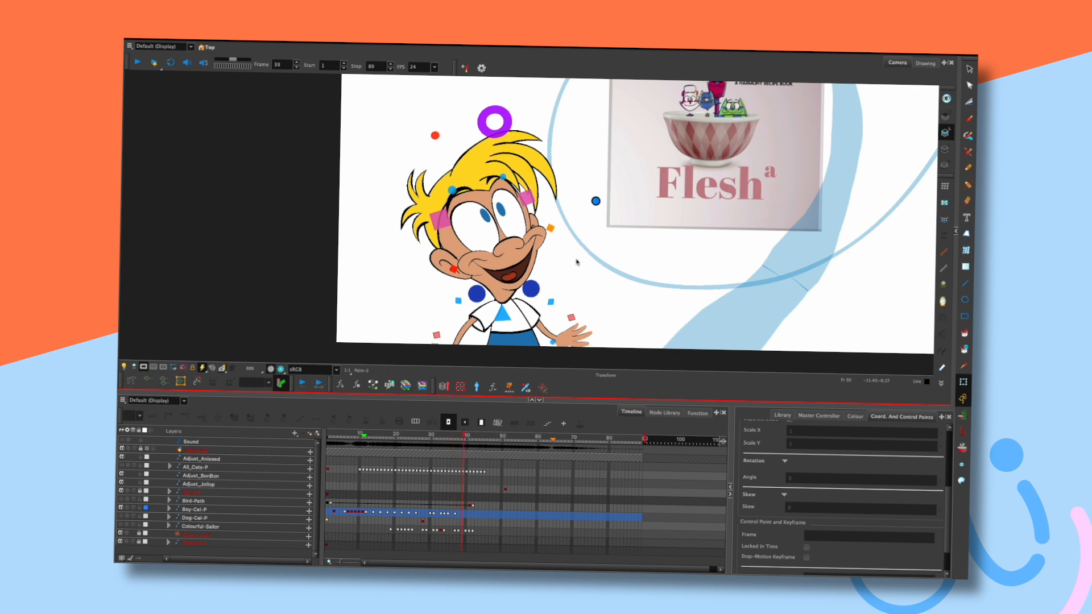
click(338, 436)
key(shift+Return)
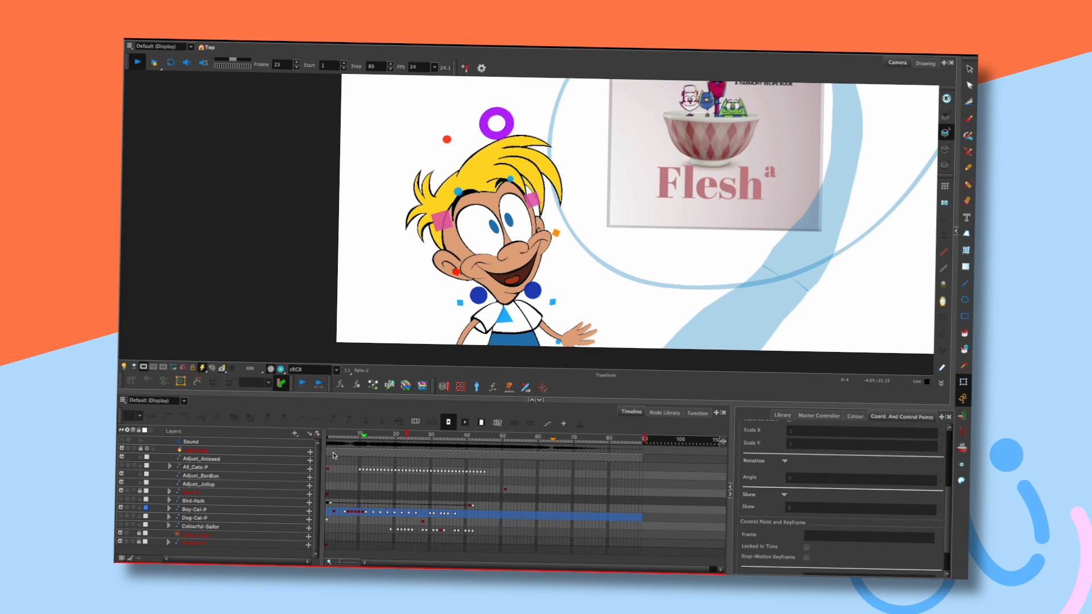
key(shift+Return)
key(shift+comma)
key(shift+Return)
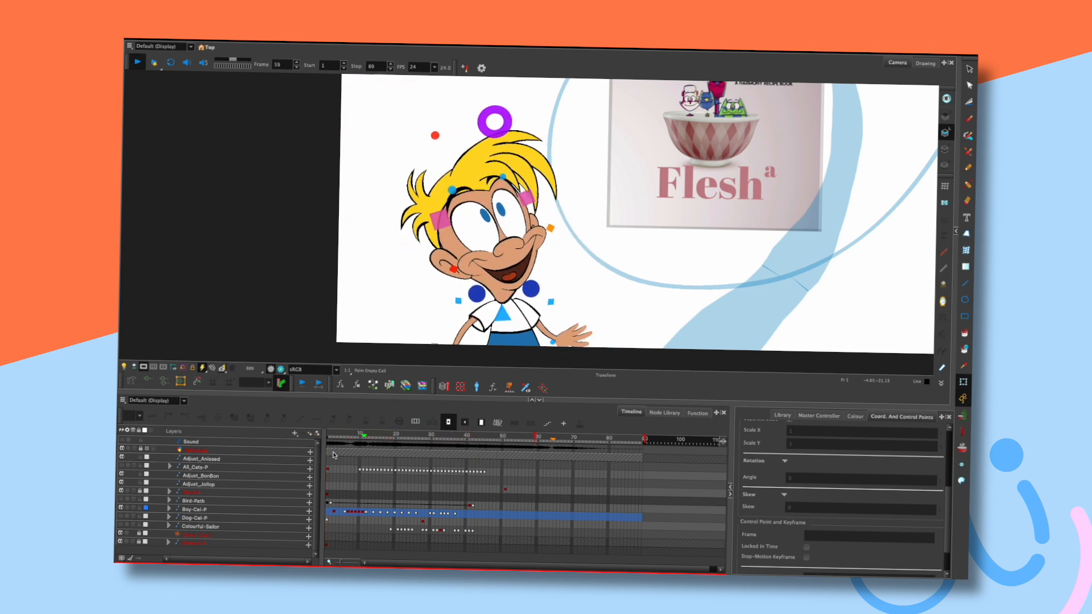
click(587, 244)
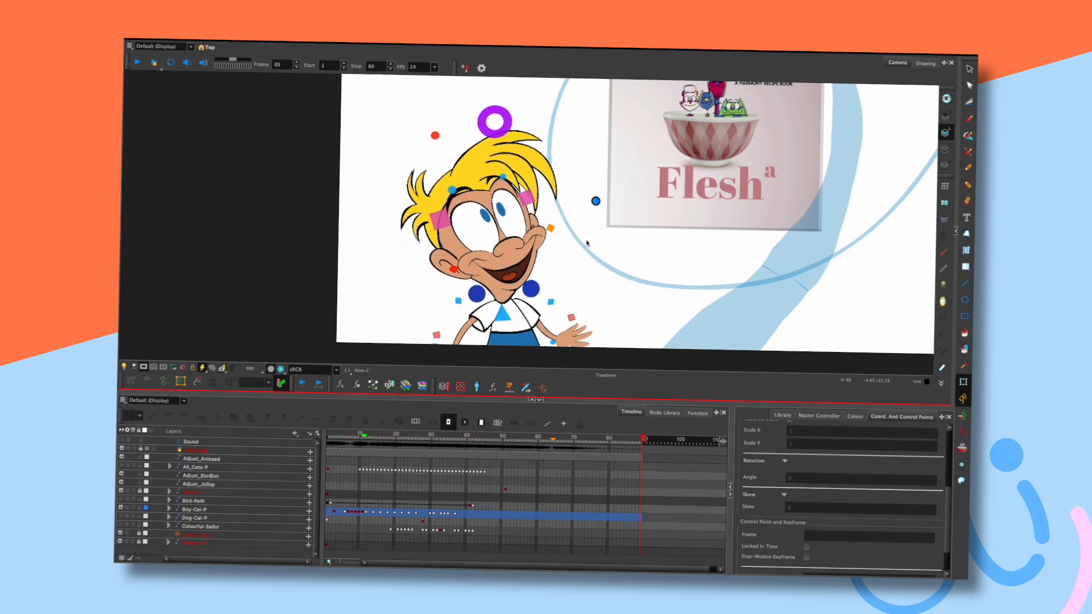
mouse_move(587, 274)
mouse_down()
mouse_move(596, 298)
mouse_move(583, 302)
mouse_move(584, 278)
mouse_up()
key(Return)
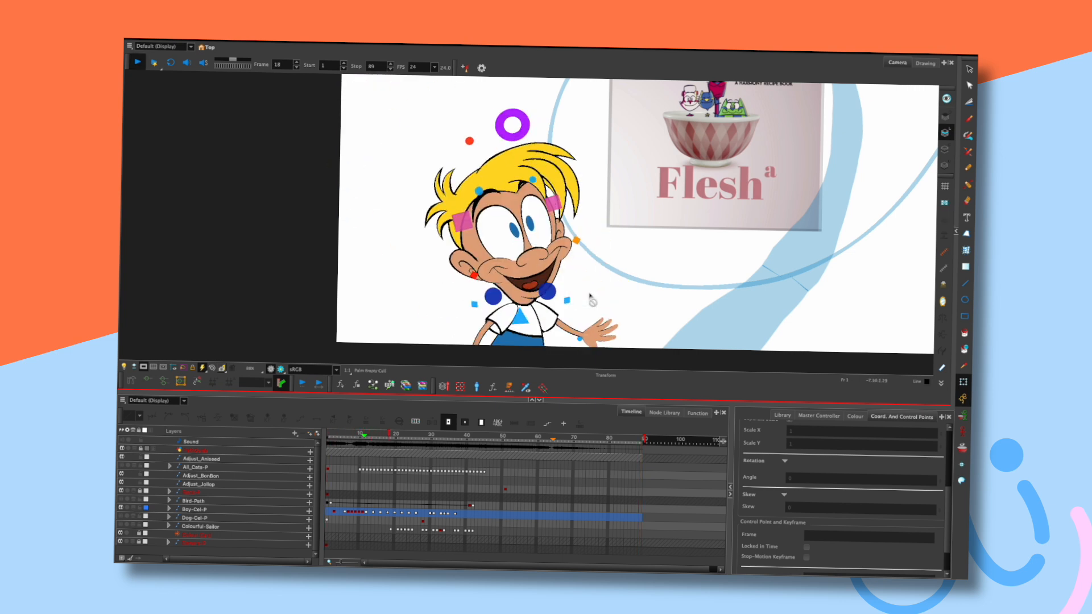
key(Return)
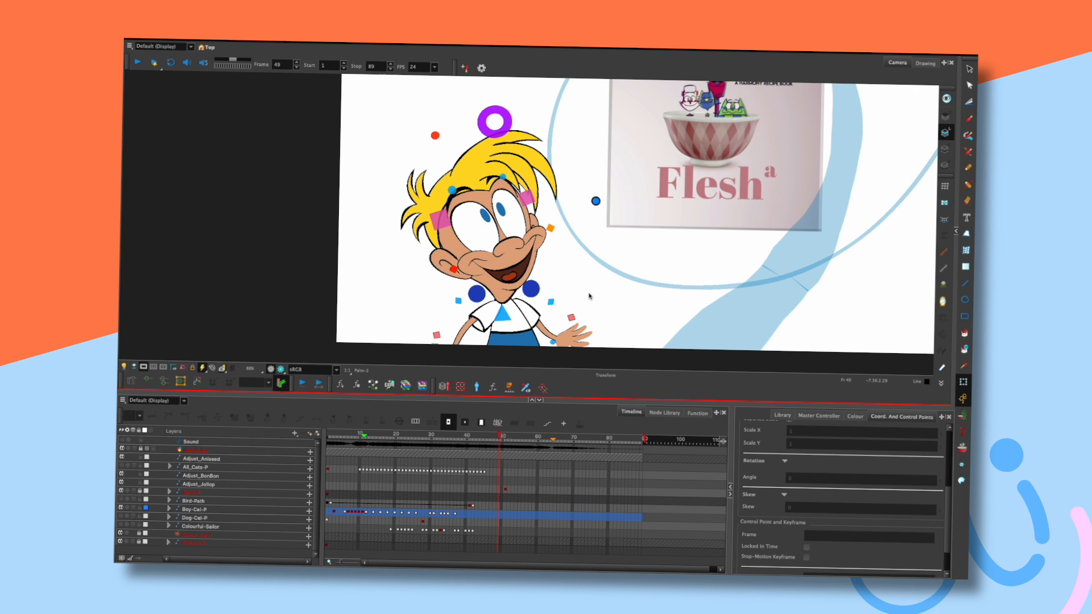
Return to frame 34 and select the pupil in the boy's eye, nudging it up.
mouse_move(444, 443)
mouse_down()
mouse_move(415, 442)
mouse_move(464, 444)
mouse_move(427, 444)
mouse_move(450, 444)
mouse_up()
key(comma)
key(comma)
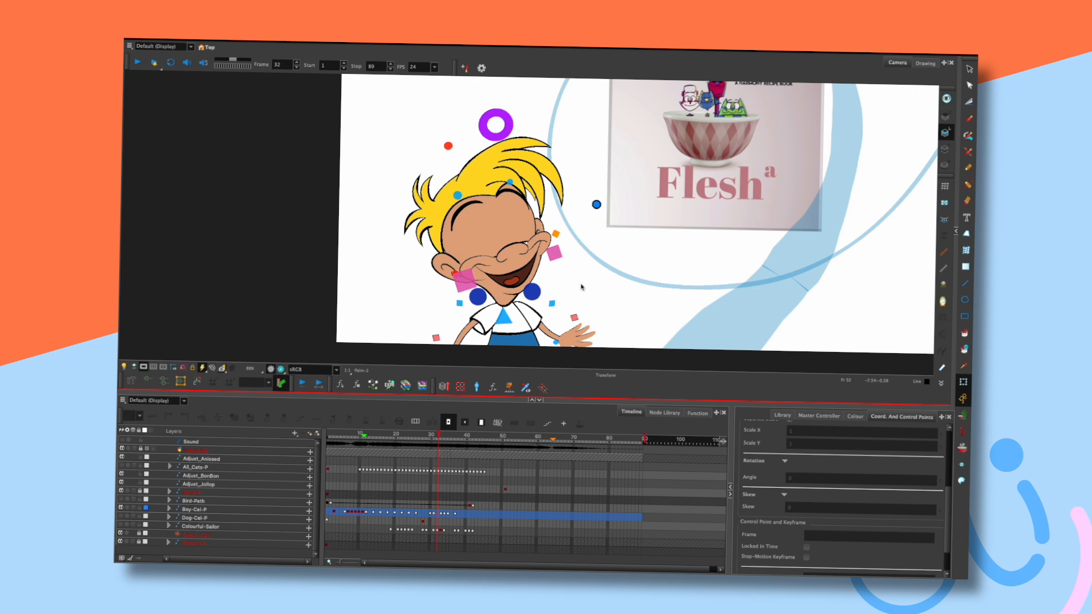
key(period)
key(period)
key(period)
key(period)
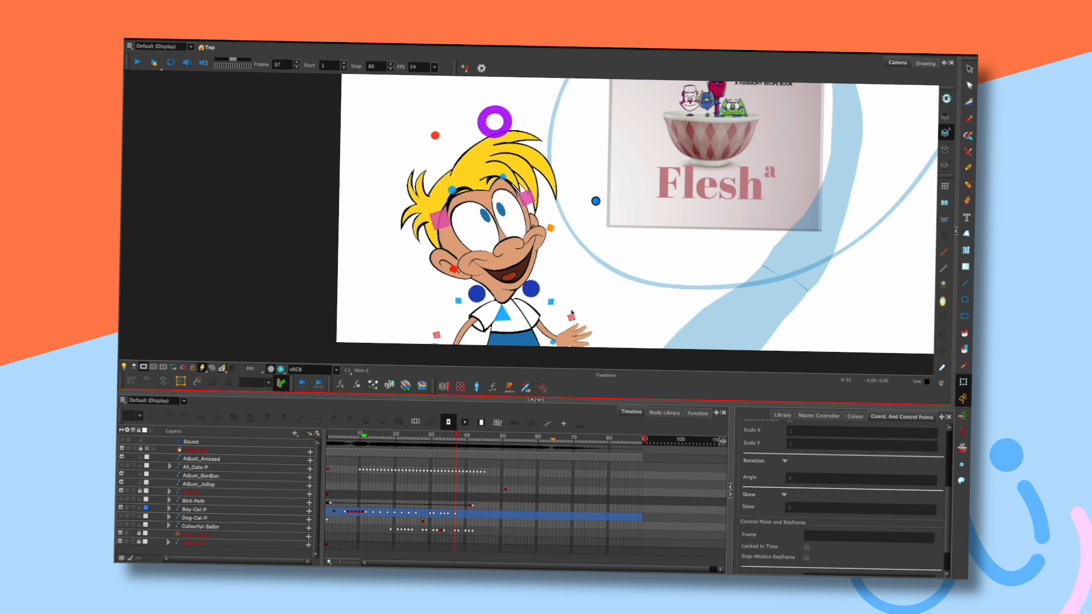
key(Return)
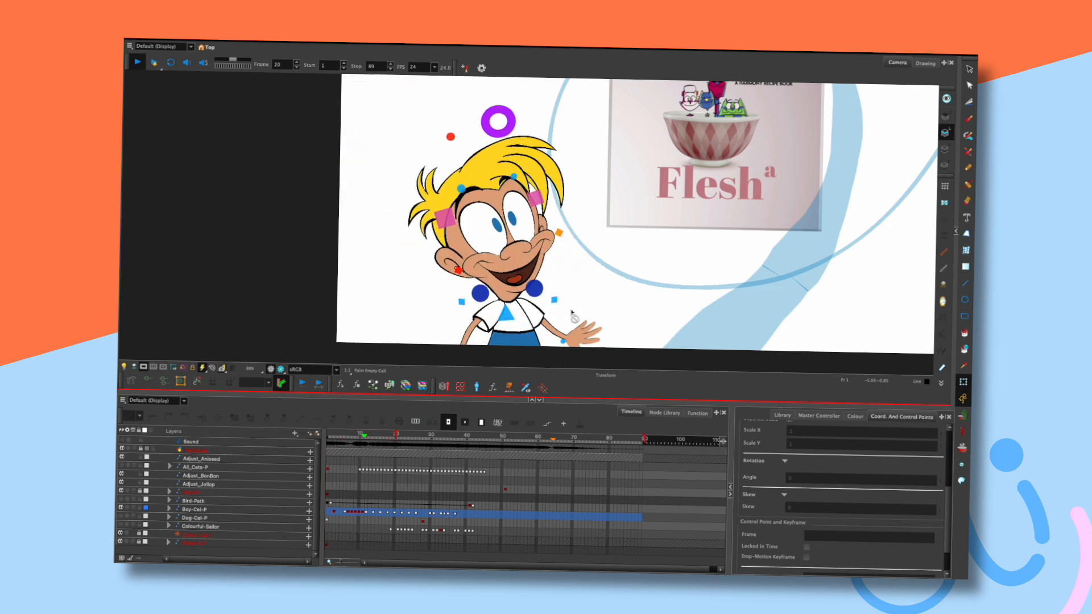
key(Return)
key(comma)
key(comma)
key(period)
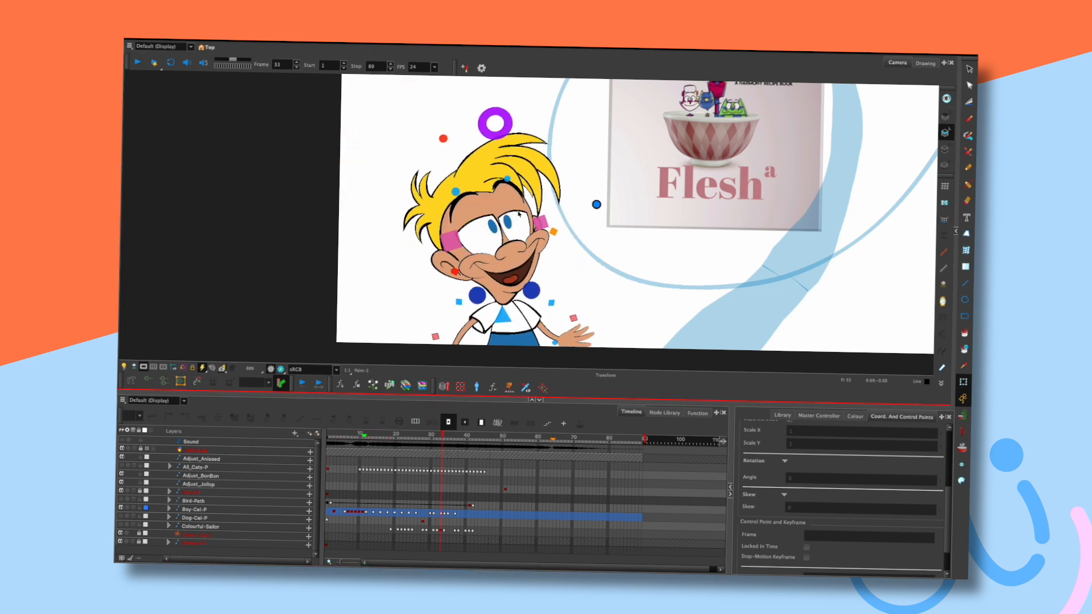
key(period)
click(490, 226)
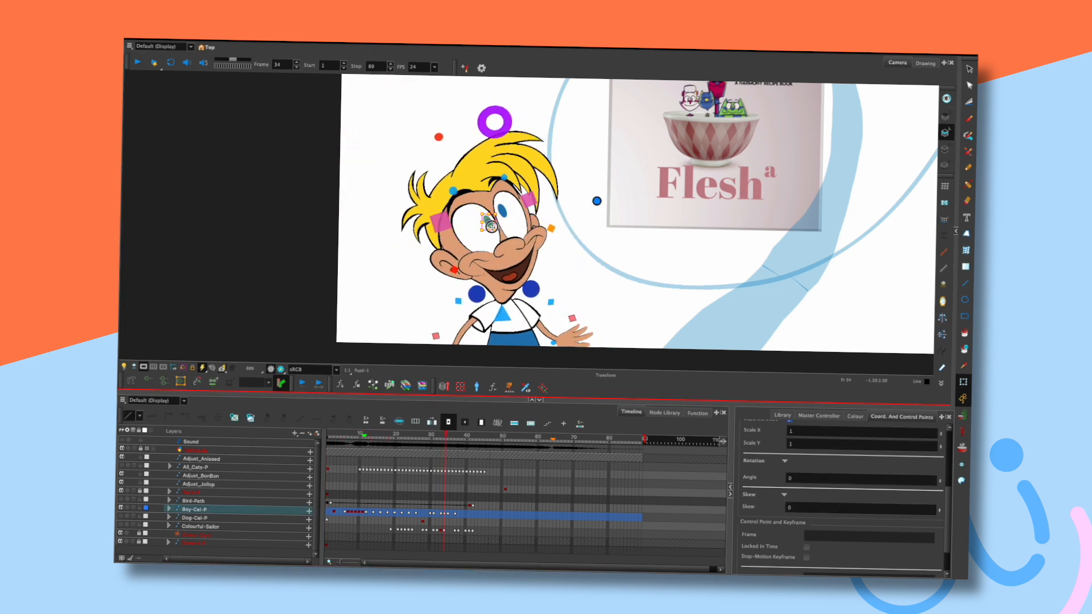
key(Up)
Nudge the pupil up at frame 34 and compare it with frame 33.
key(o)
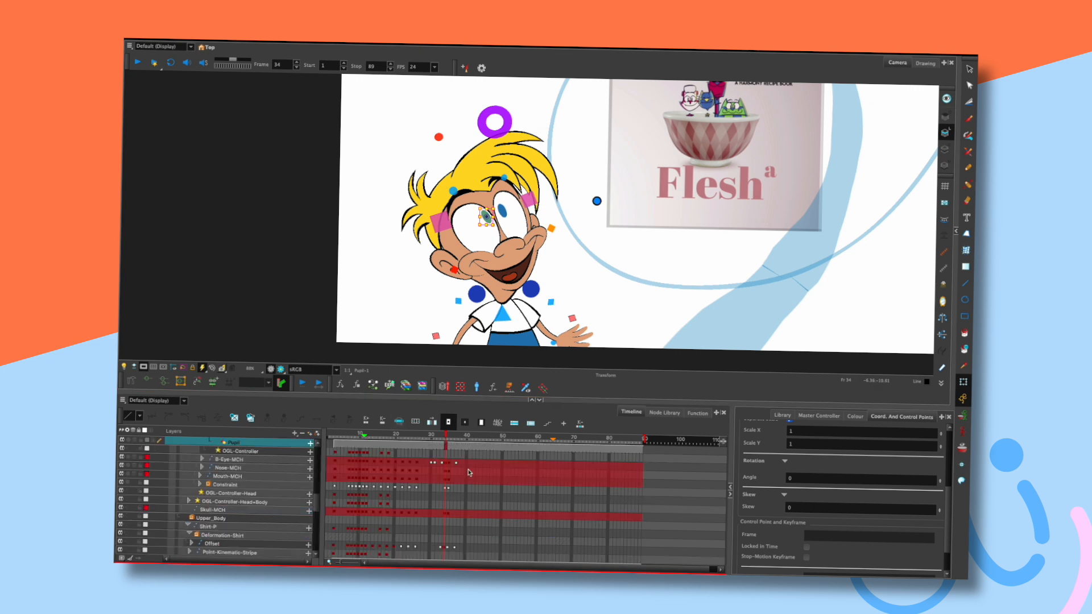
scroll(316, 501, up, 2)
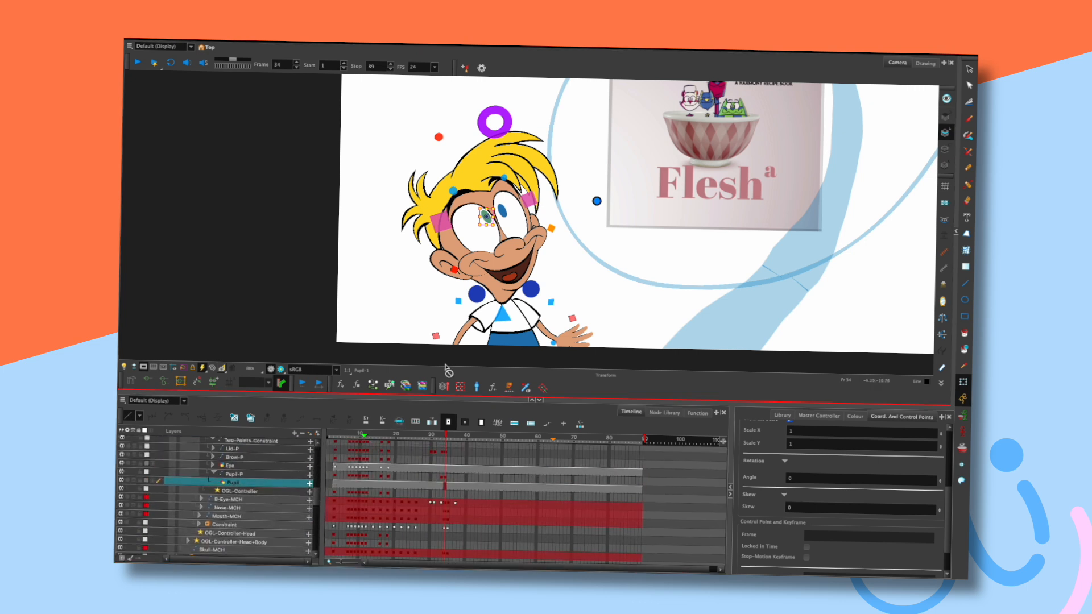
click(442, 436)
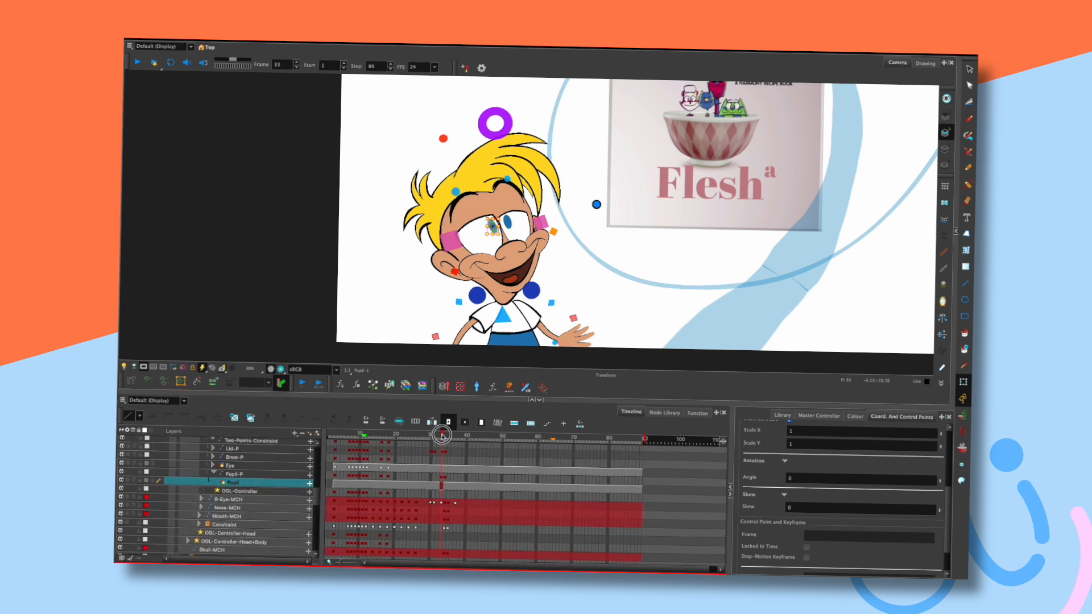
click(445, 475)
key(comma)
key(period)
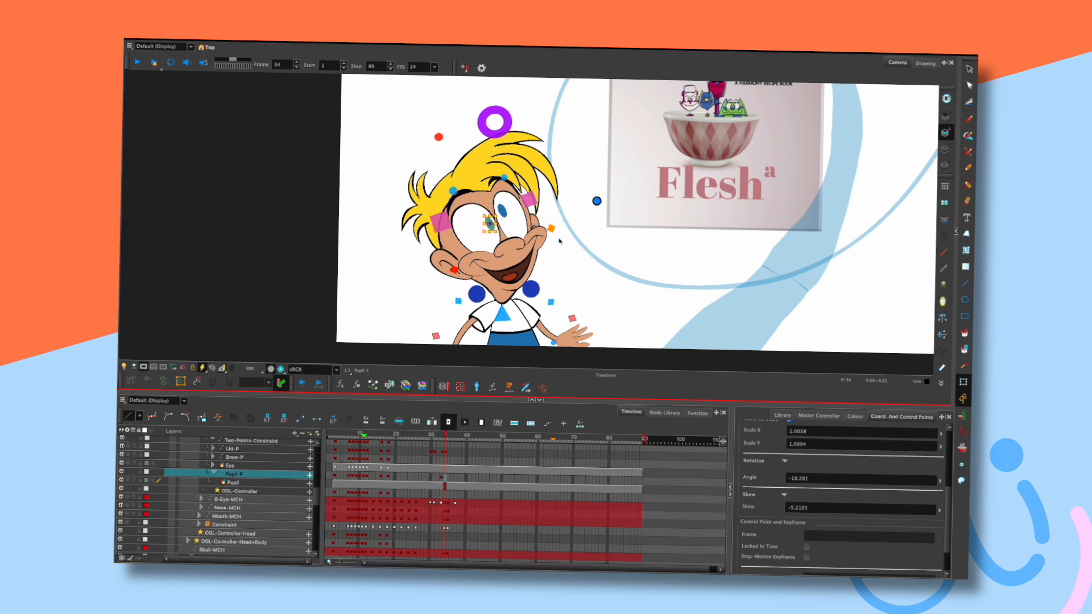
Select the other eye's pupil and its parent Pupil-P layer in the Timeline.
click(531, 234)
click(502, 211)
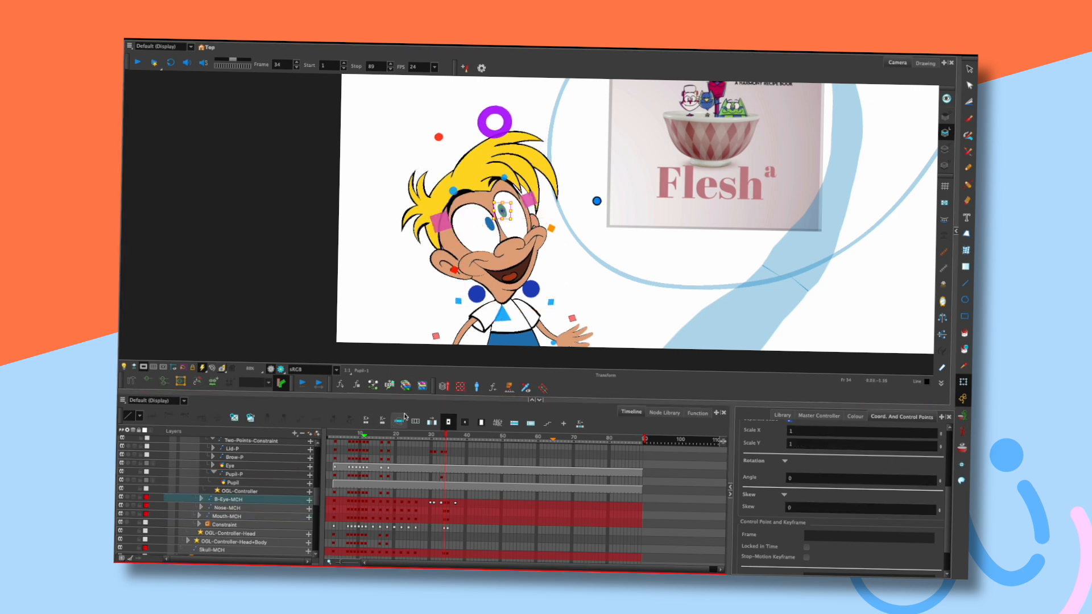
key(o)
drag(317, 520, 317, 508)
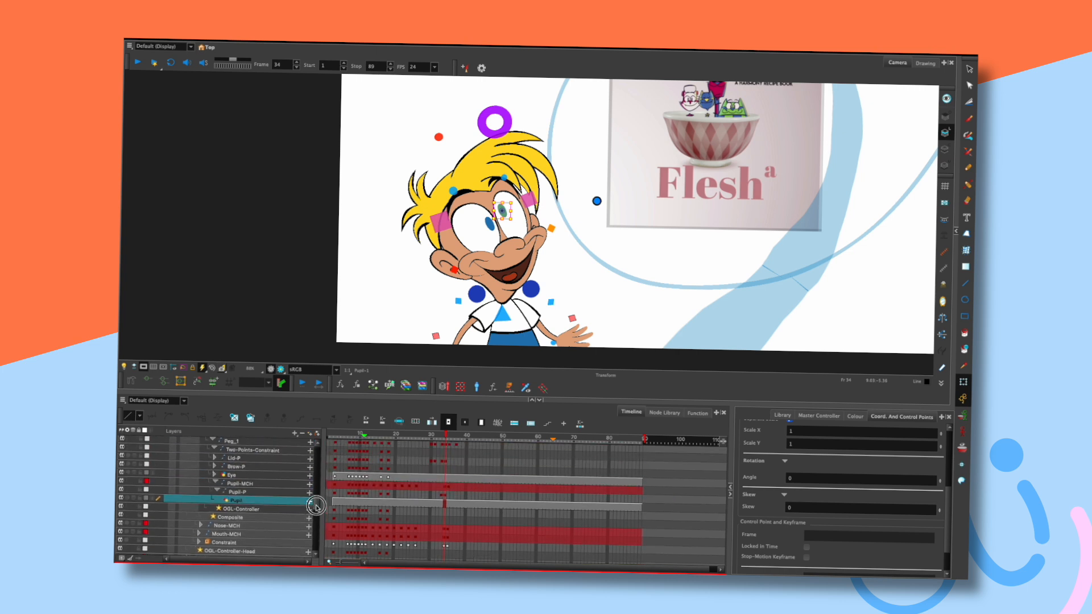
click(447, 493)
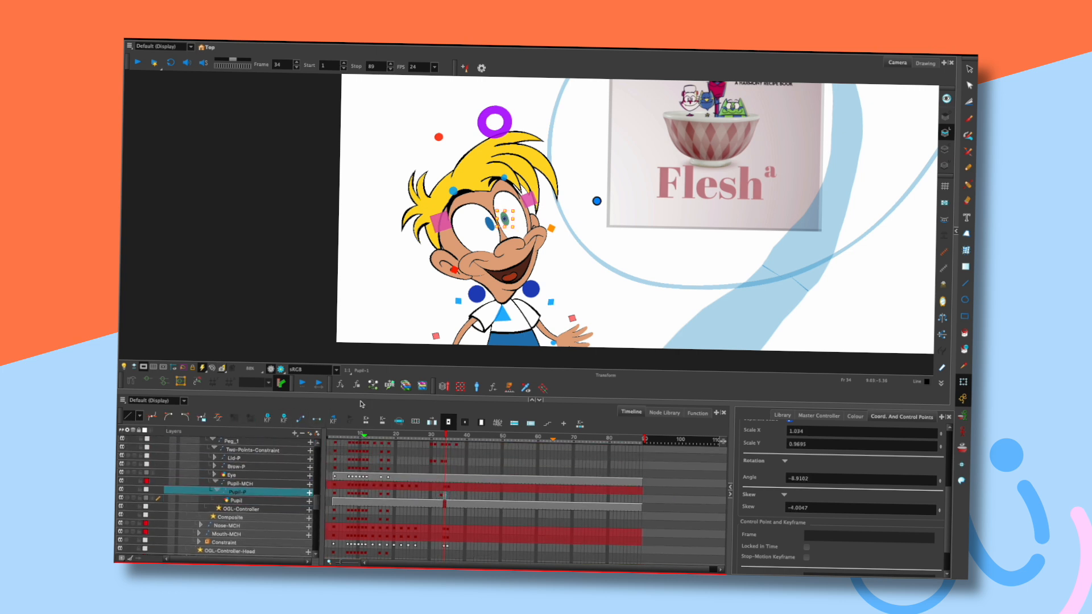
Review the pupil motion from frames 27 to 34, play through, and return to frame 36.
drag(444, 434, 391, 433)
key(Return)
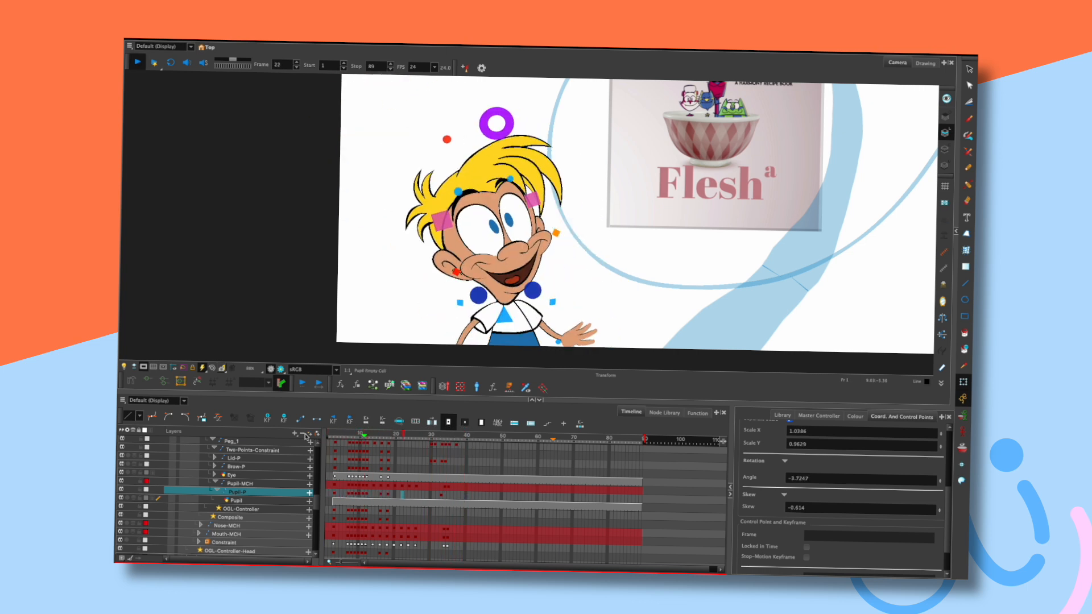
key(Return)
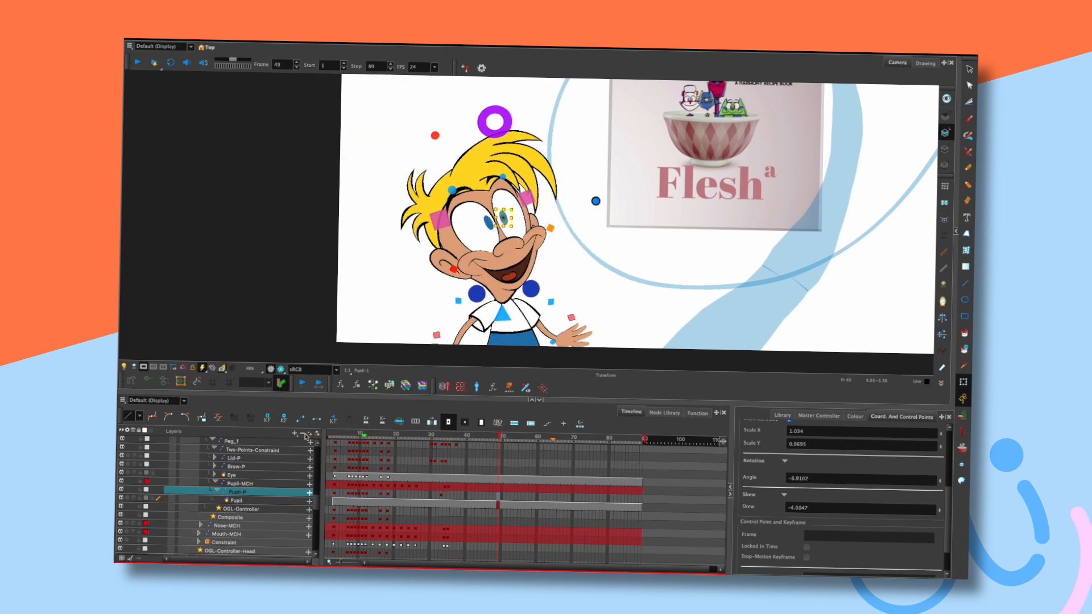
key(1)
click(581, 271)
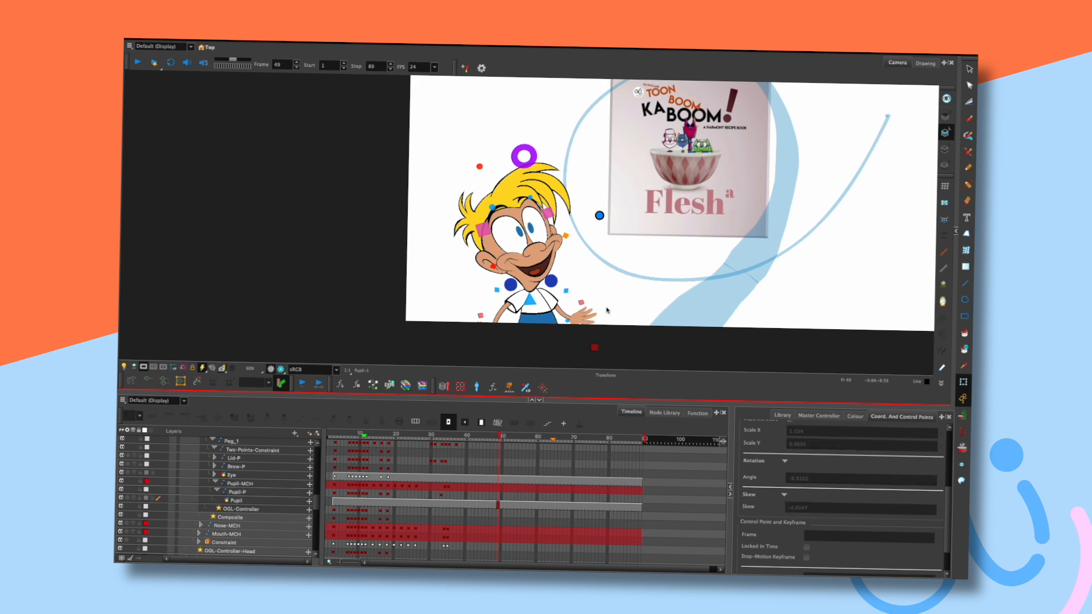
key(Return)
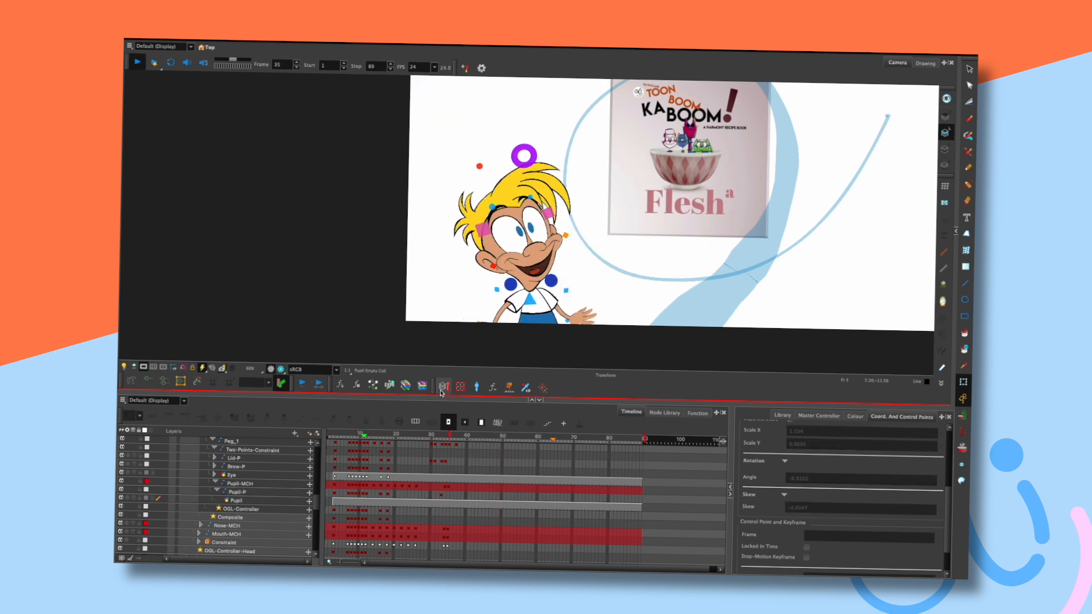
key(Return)
drag(438, 436, 454, 435)
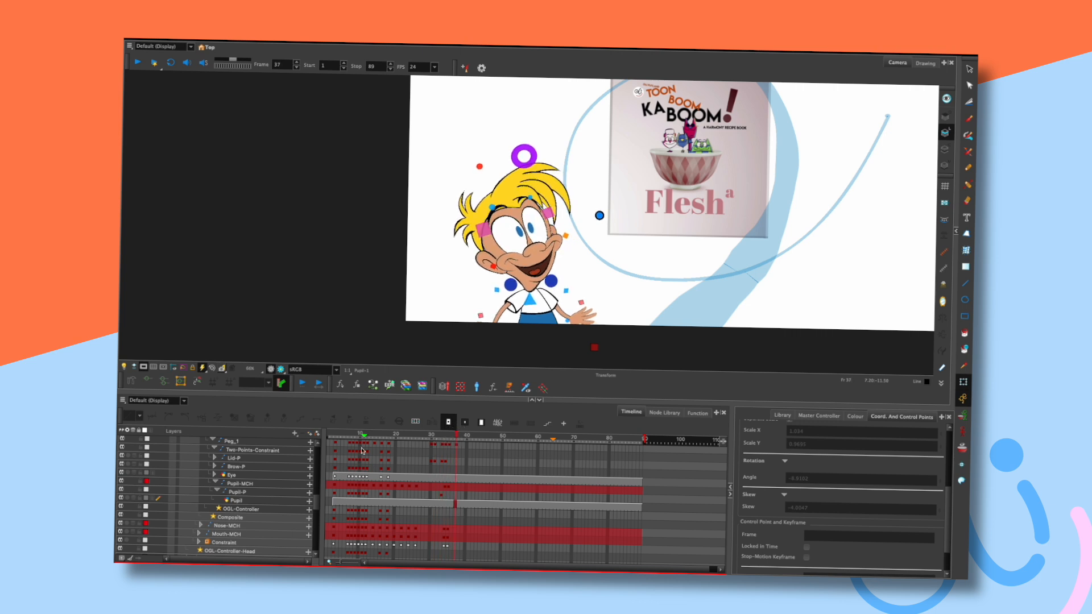
scroll(215, 446, up, 10)
Collapse Boy-Cel-P and nudge the boy's pose controls down to key frame 39.
click(170, 509)
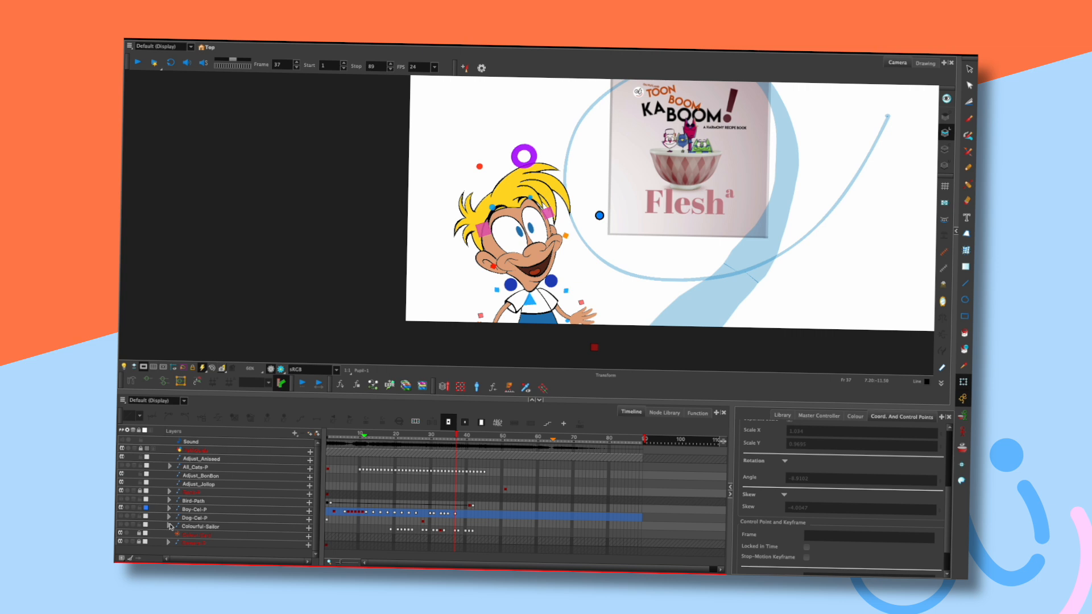
click(458, 442)
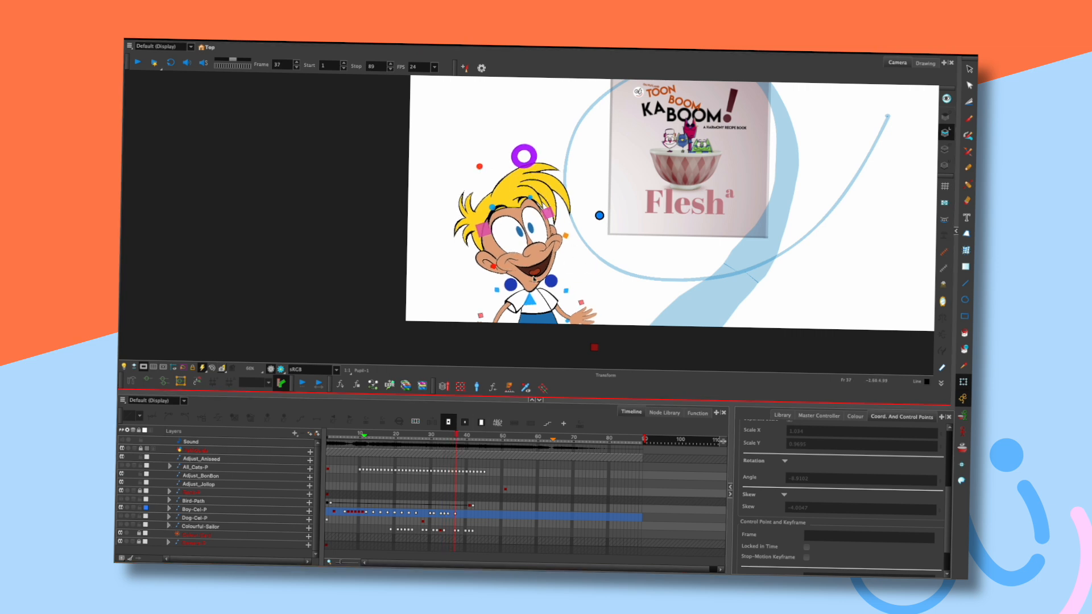
click(533, 279)
key(comma)
click(577, 278)
key(comma)
Nudge the pose controls down at frame 41, then play back to check the settle.
key(comma)
key(period)
key(period)
key(period)
key(period)
click(530, 302)
key(Down)
click(569, 276)
key(comma)
key(comma)
key(comma)
key(period)
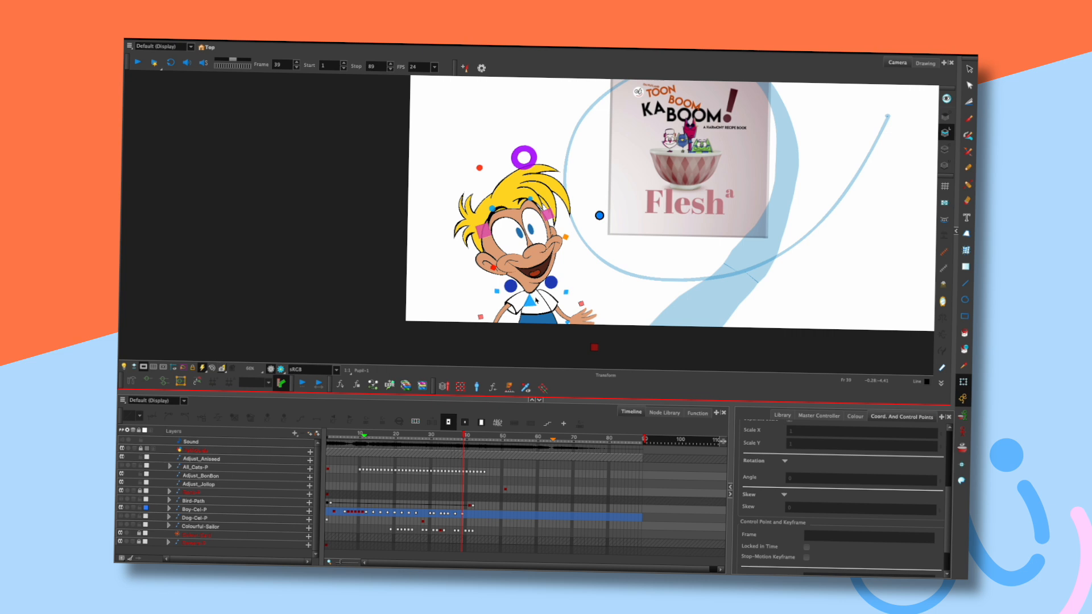
click(531, 304)
key(Down)
click(458, 309)
key(Return)
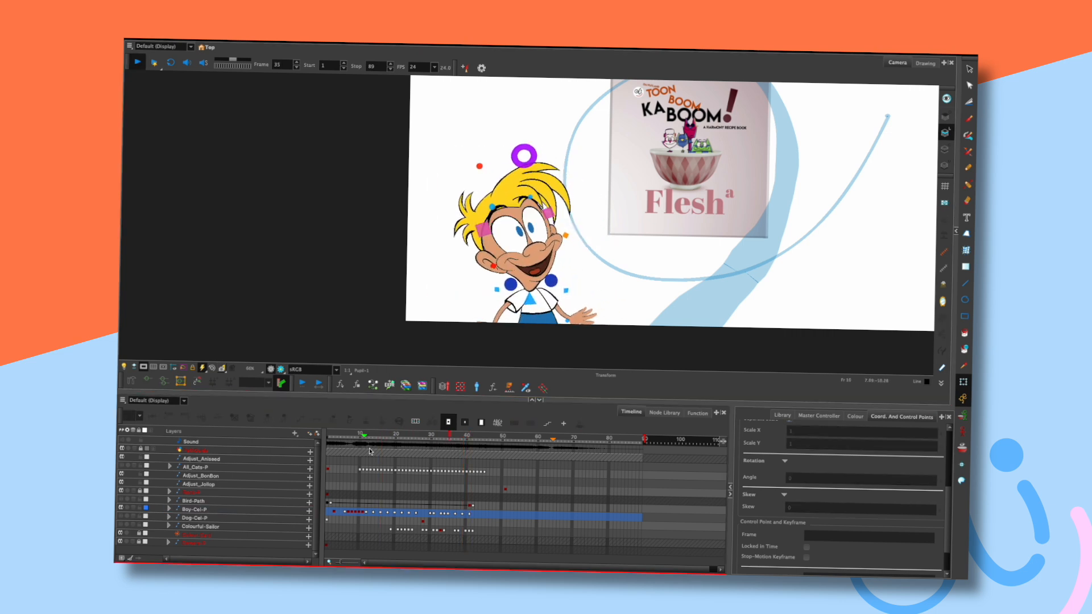
key(Return)
key(Return)
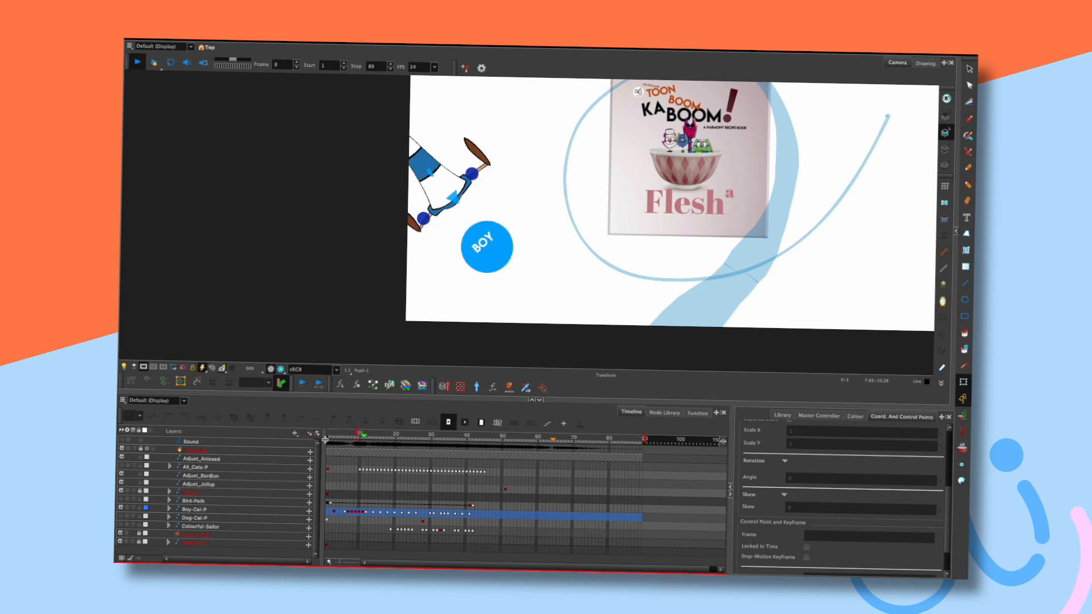
key(Return)
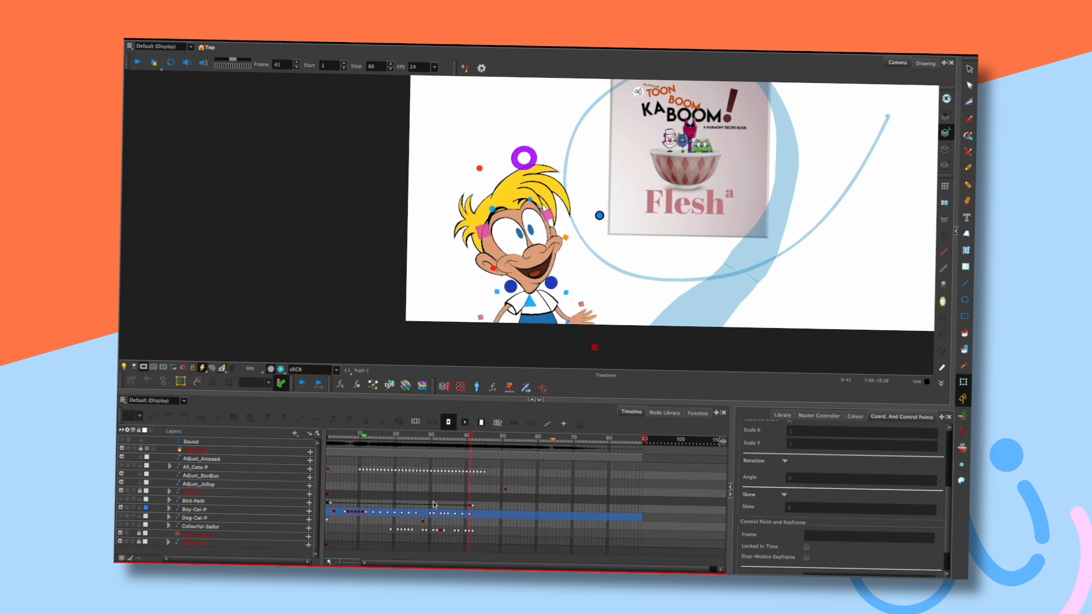
click(427, 435)
mouse_move(431, 514)
mouse_down()
mouse_move(470, 515)
mouse_move(449, 518)
mouse_up()
click(366, 434)
key(shift+Return)
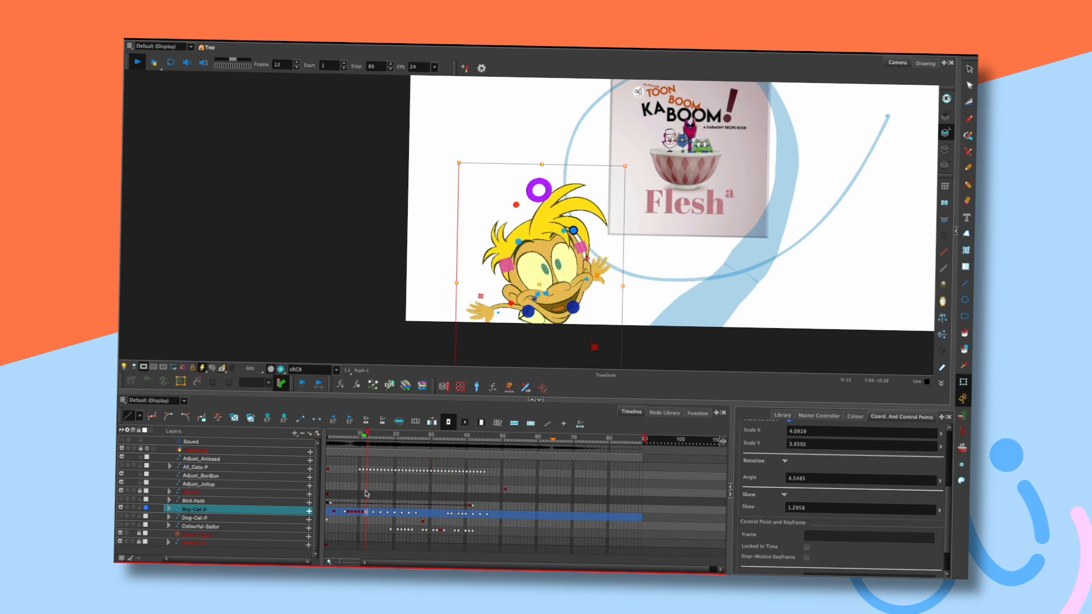
key(shift+Return)
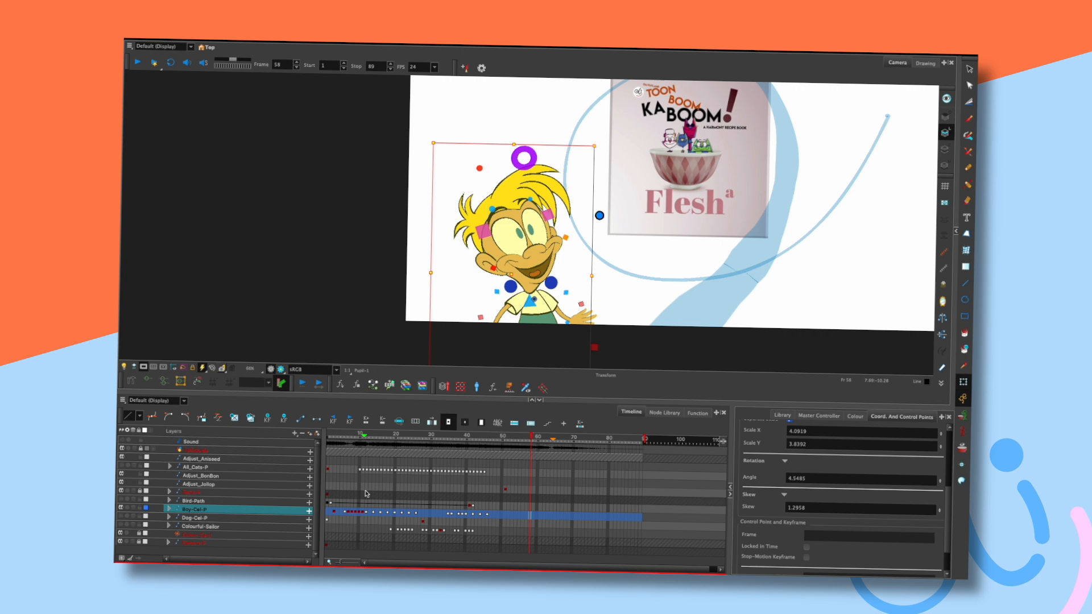
drag(457, 435, 482, 437)
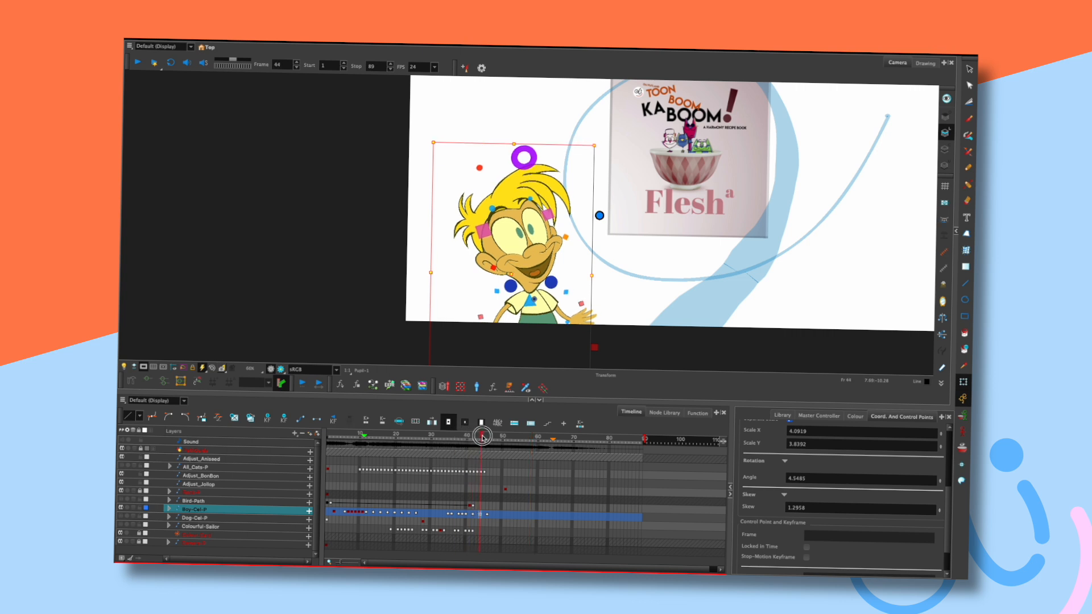
click(488, 515)
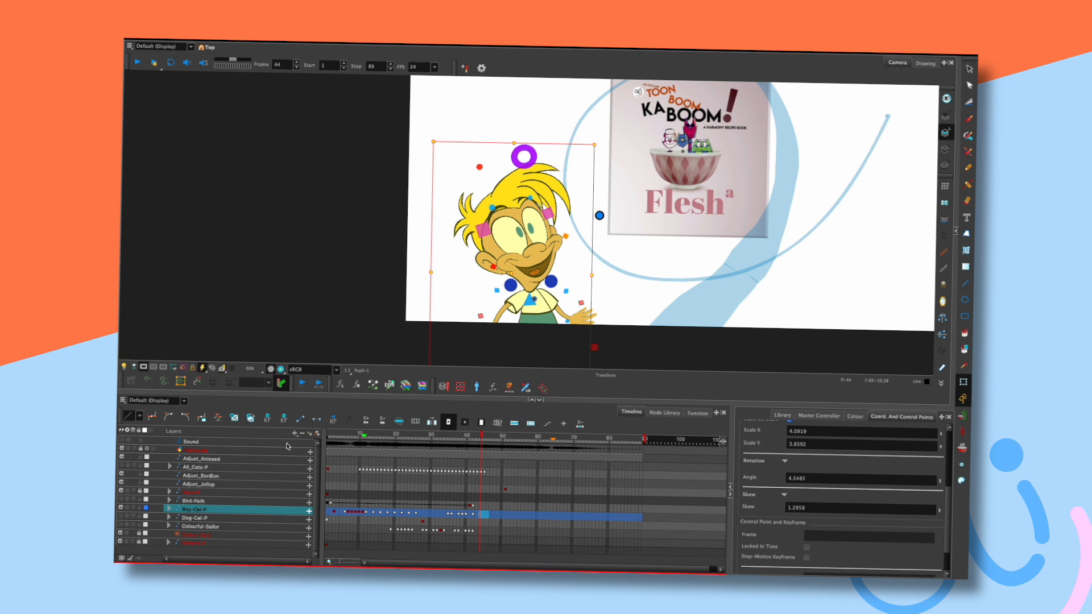
key(Return)
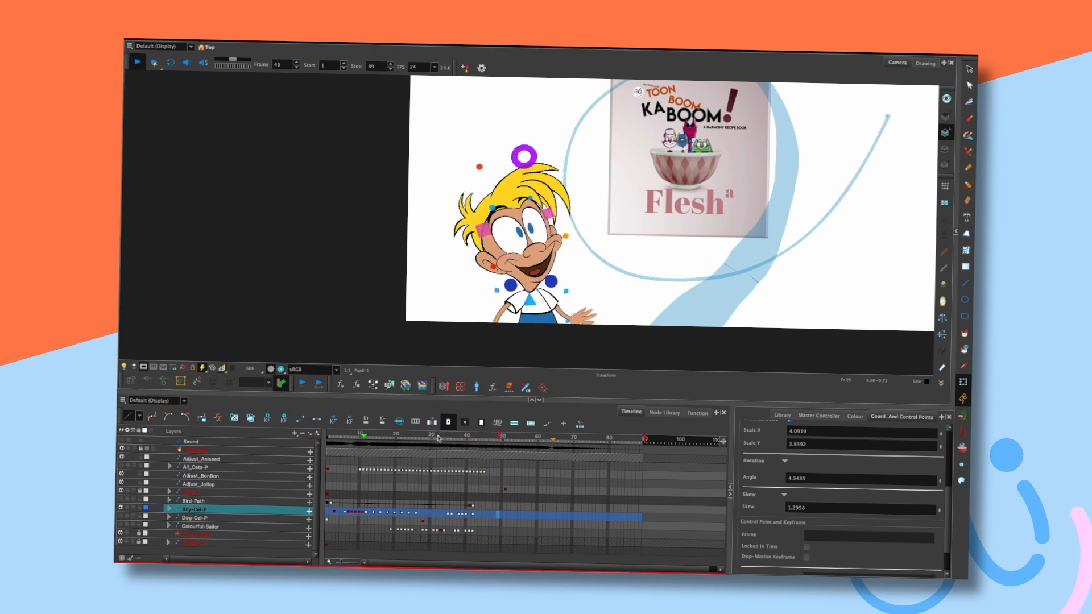
key(Return)
click(384, 434)
key(Return)
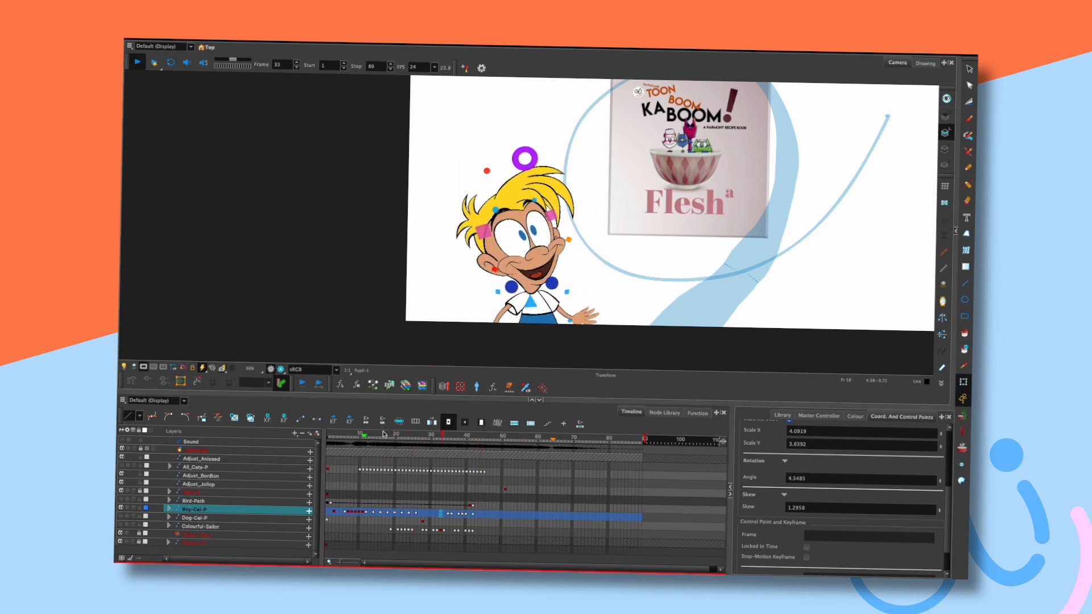
key(Return)
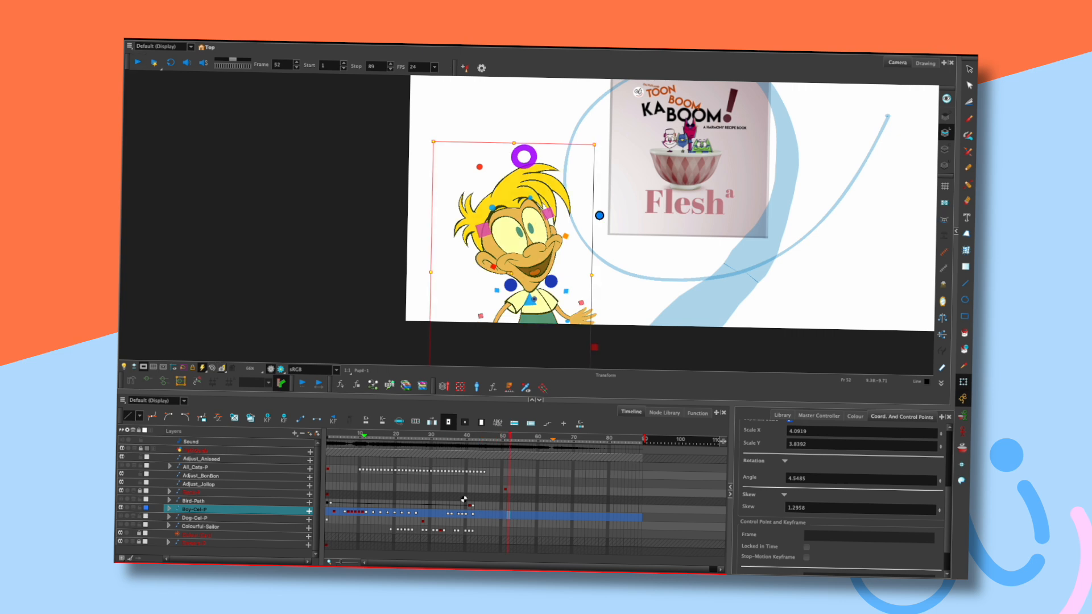
click(350, 437)
Lock and hide the Boy-Cel-P layer.
key(Return)
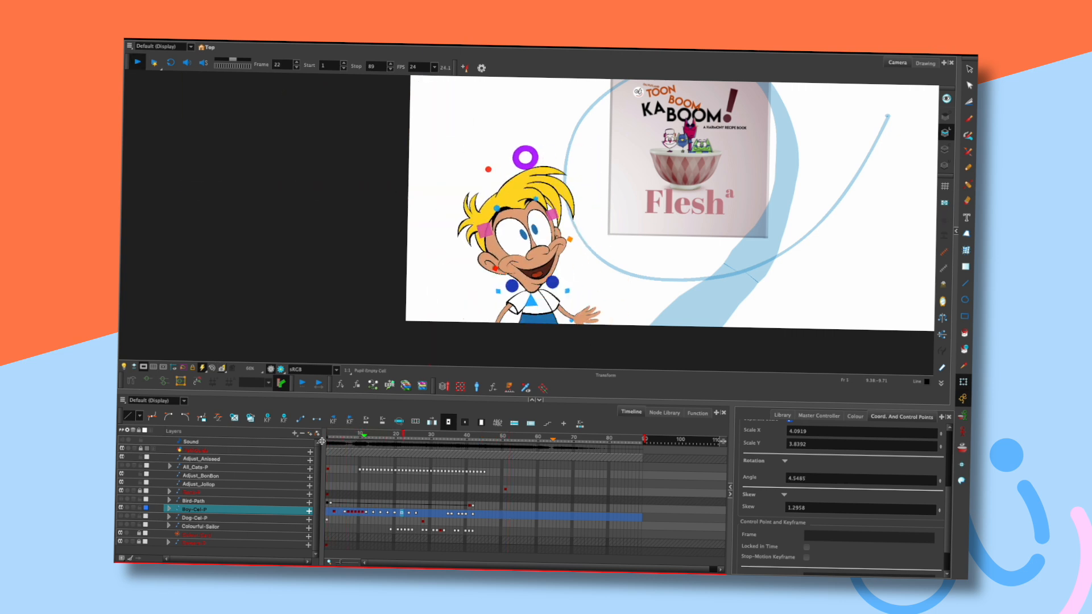
key(shift+comma)
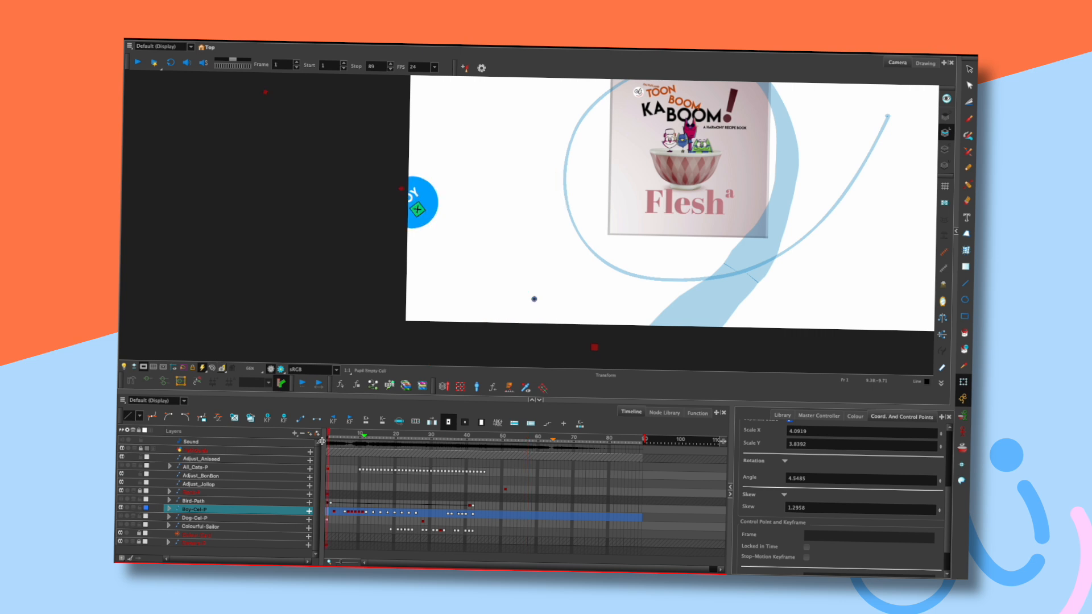
drag(709, 262, 568, 315)
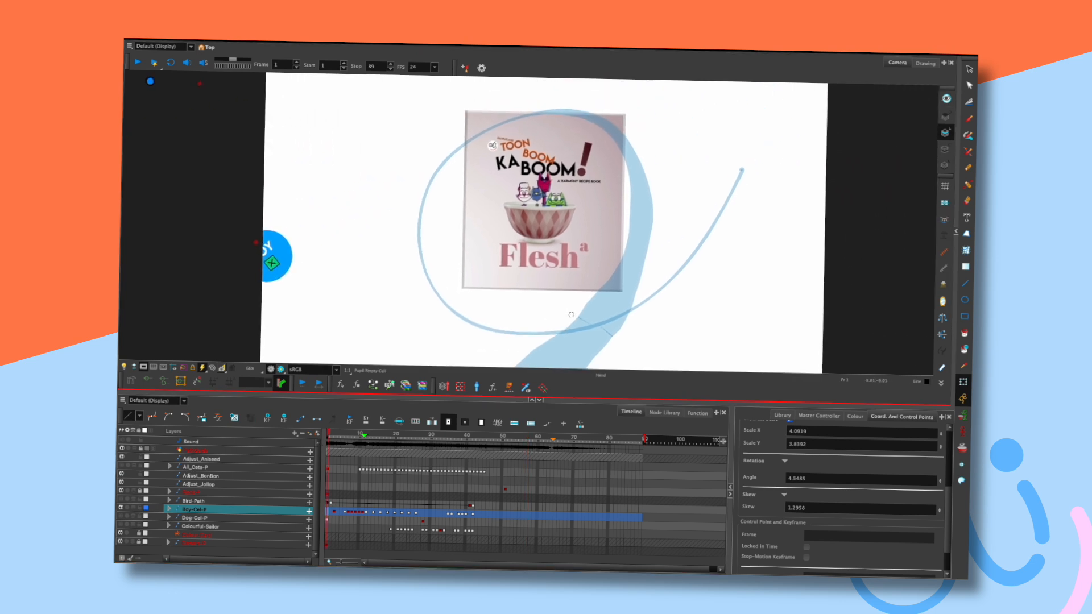
click(141, 508)
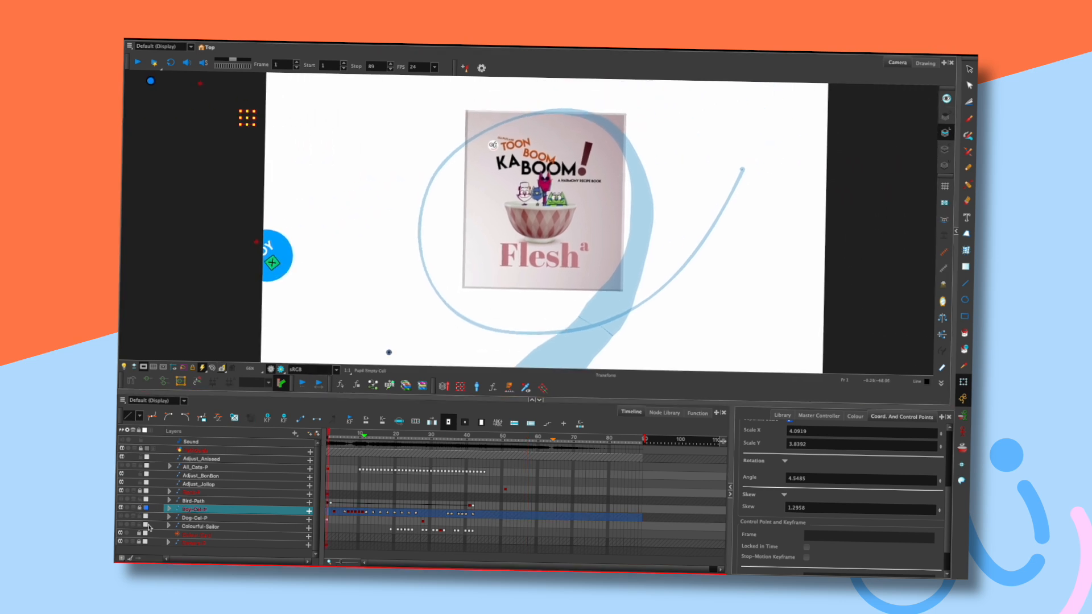
click(121, 508)
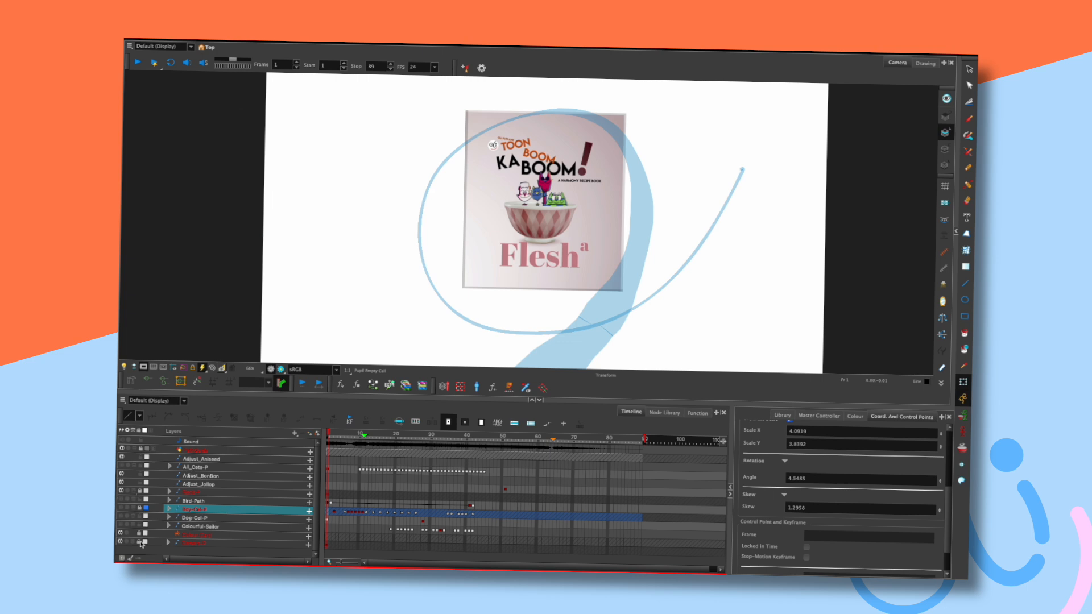
Enable the Colourful-Sailor layer and scrub forward through the sailor's animation.
click(372, 437)
click(328, 432)
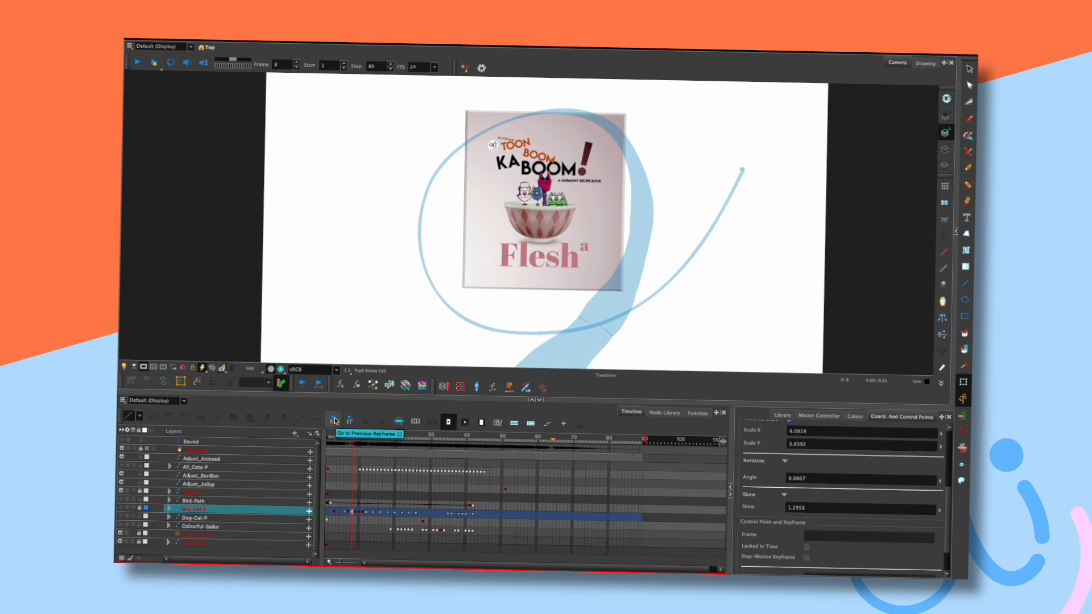
click(122, 524)
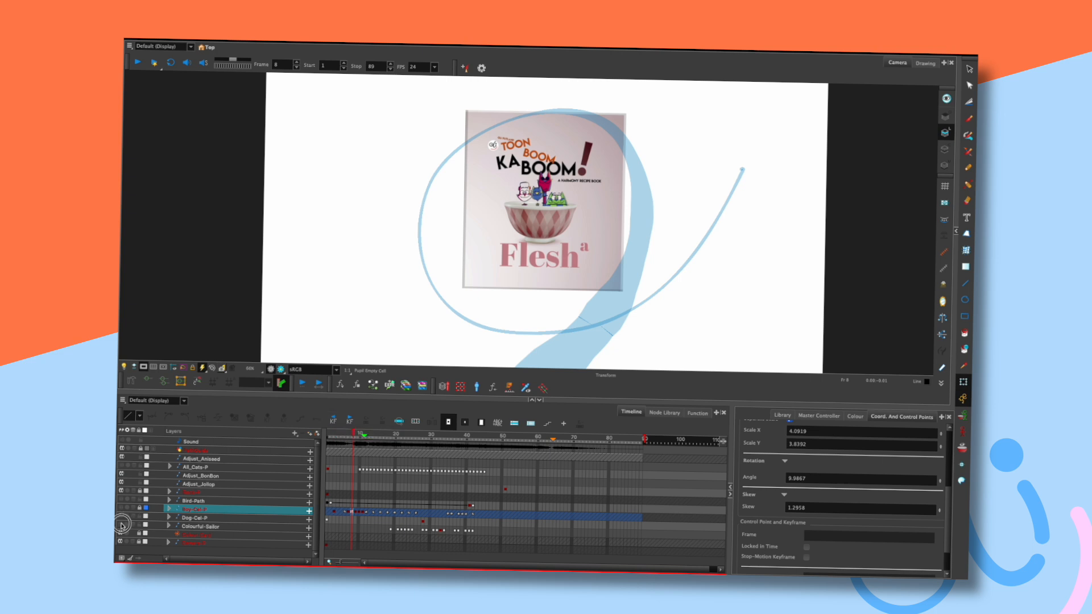
drag(348, 434, 392, 437)
At frame 19, add a Drawing Substitutions view and swap the sailor's chin to Chin-1.
drag(512, 250, 661, 256)
drag(575, 402, 584, 443)
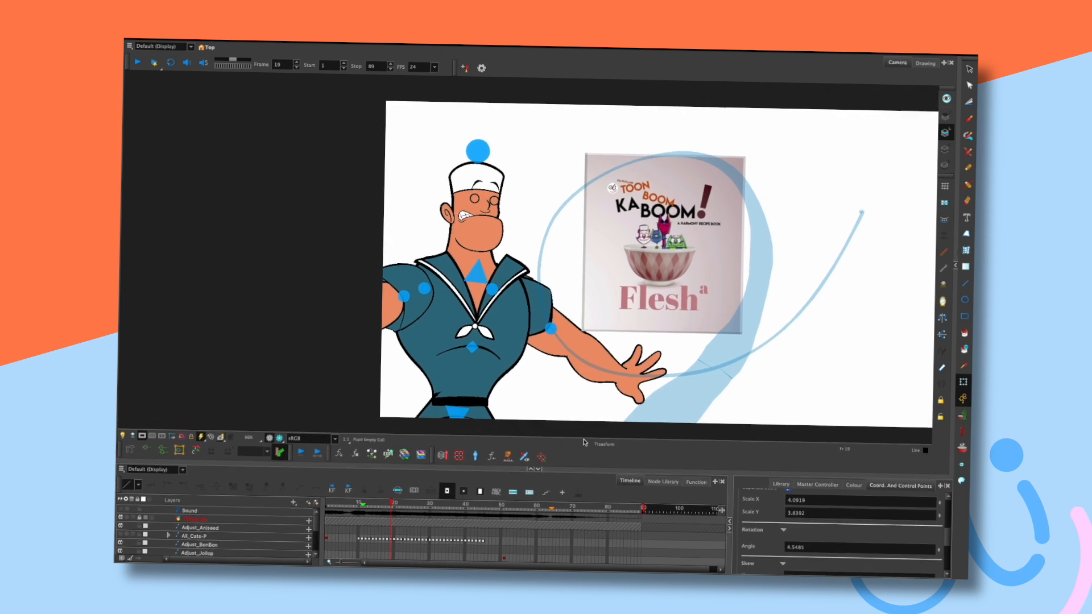
click(464, 216)
click(875, 481)
drag(856, 476, 862, 455)
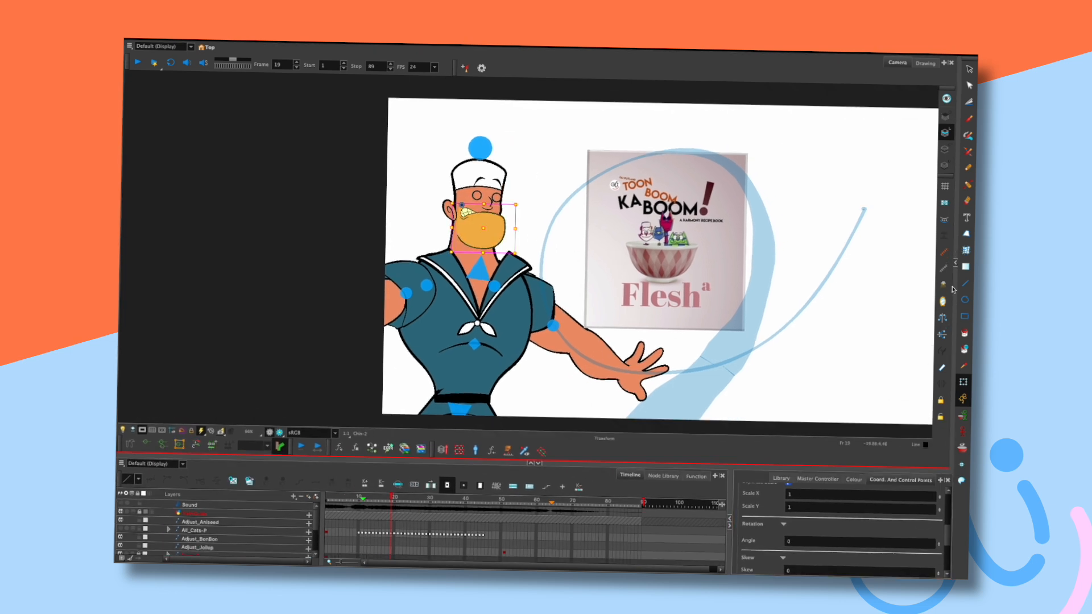
click(956, 265)
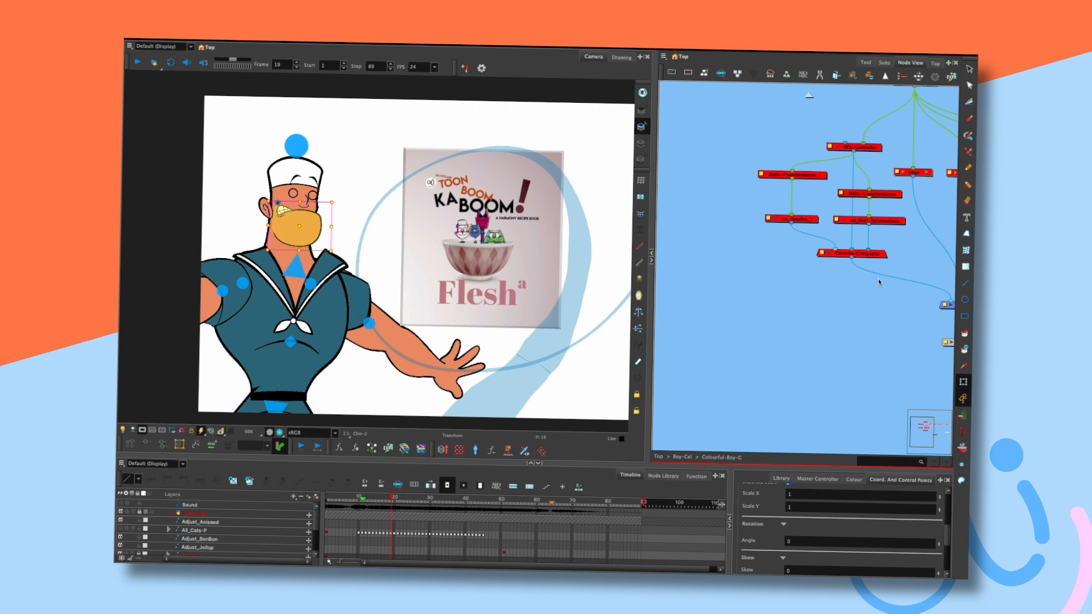
click(938, 480)
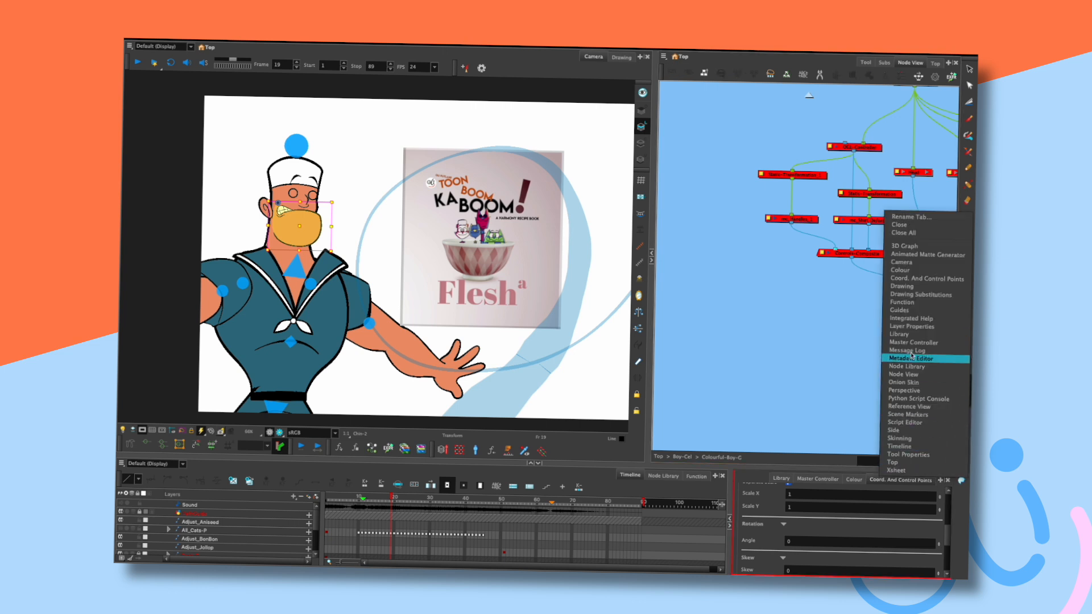
click(919, 295)
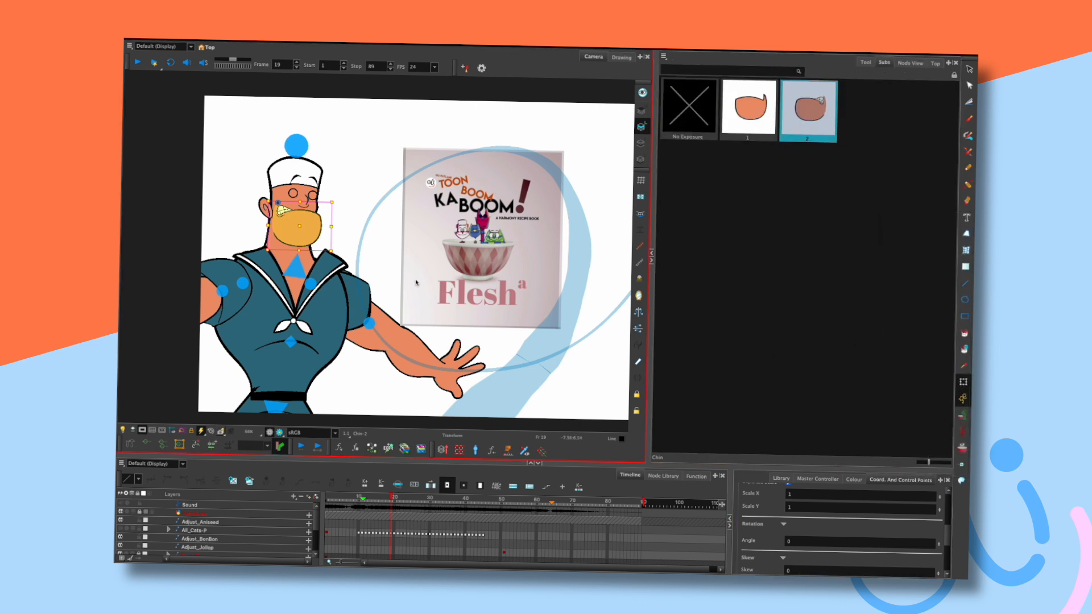
click(749, 124)
Swap the sailor's eye to the Eye-1 drawing and widen the stage.
drag(433, 237, 555, 278)
scroll(526, 260, up, 1)
scroll(466, 265, up, 1)
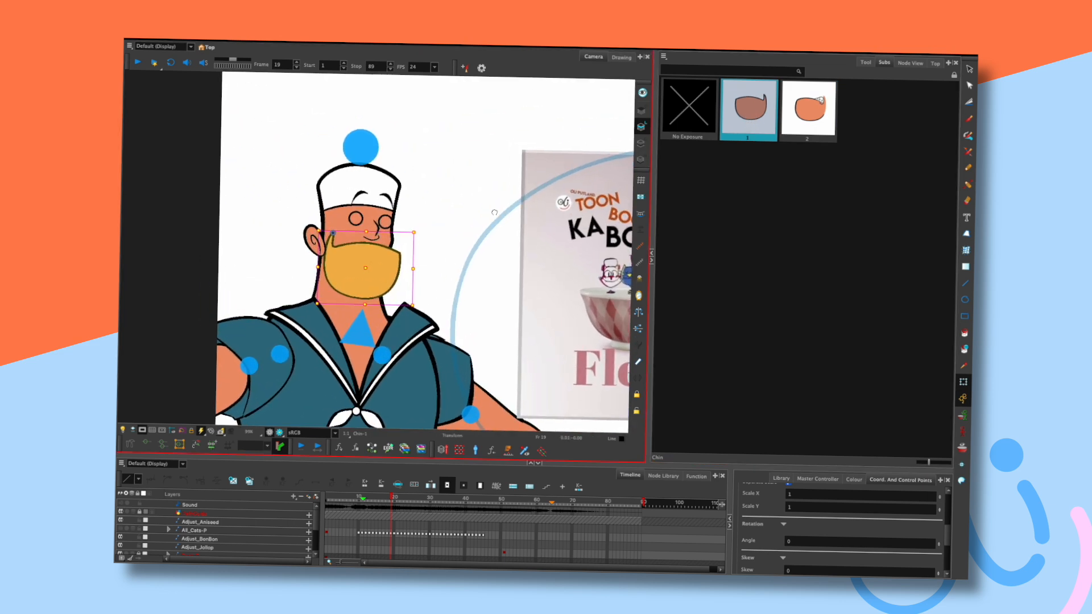
click(385, 221)
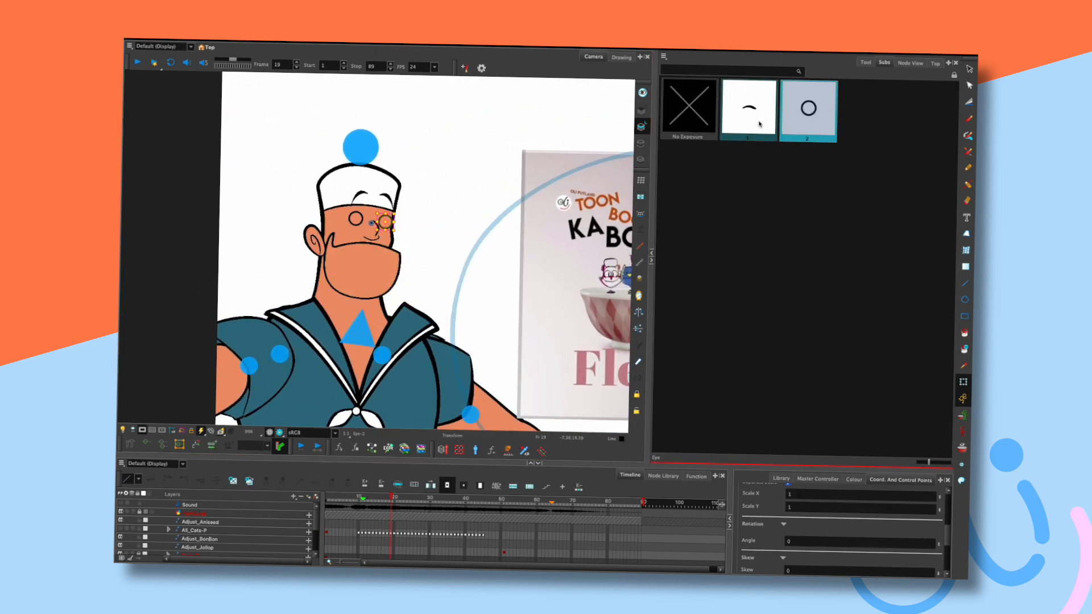
click(738, 117)
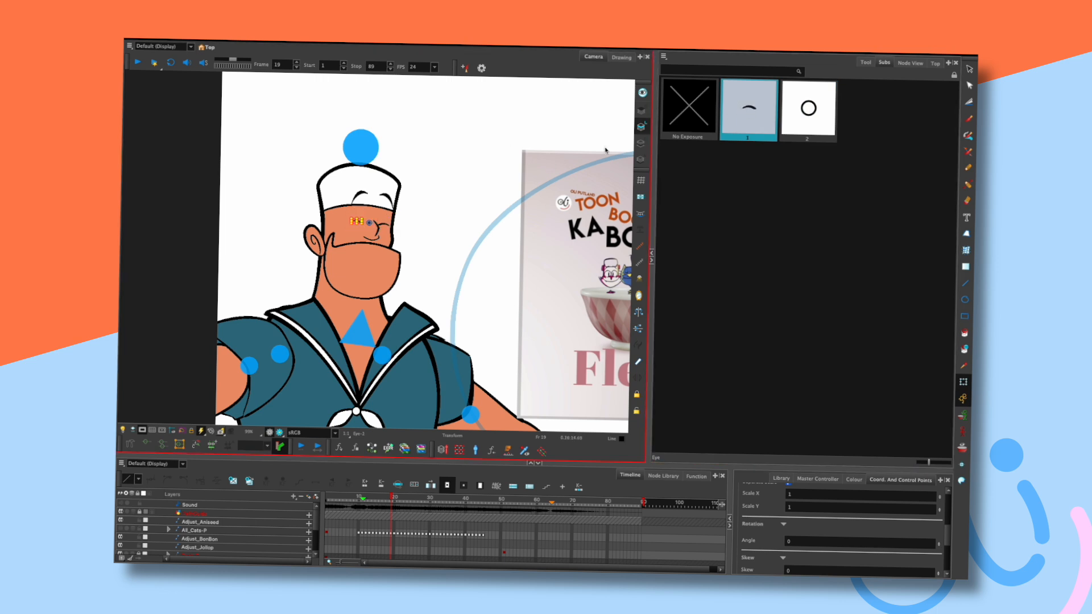
click(475, 175)
click(652, 262)
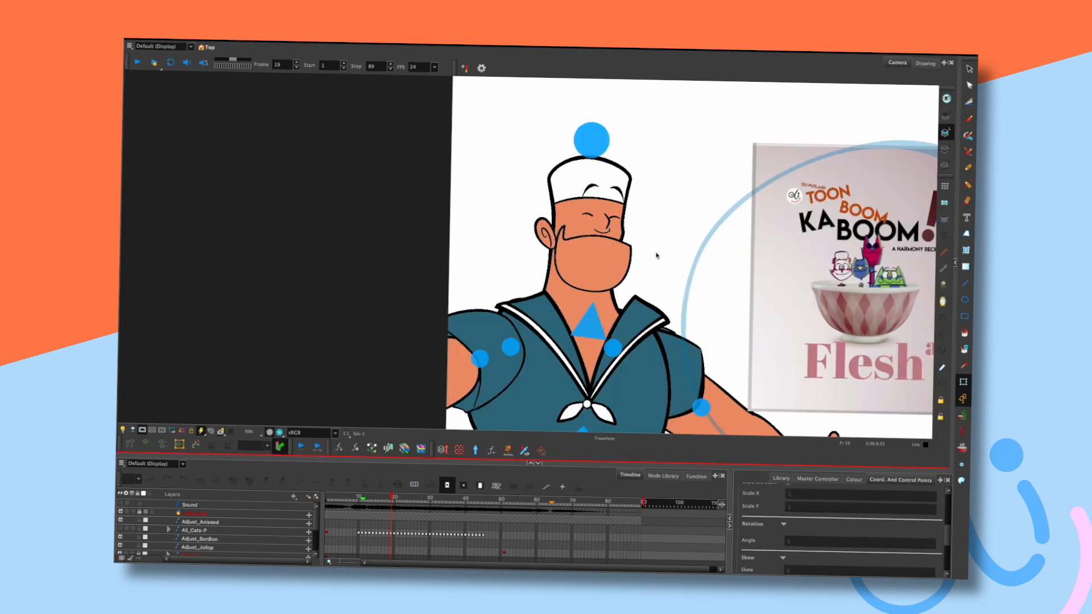
scroll(650, 309, down, 5)
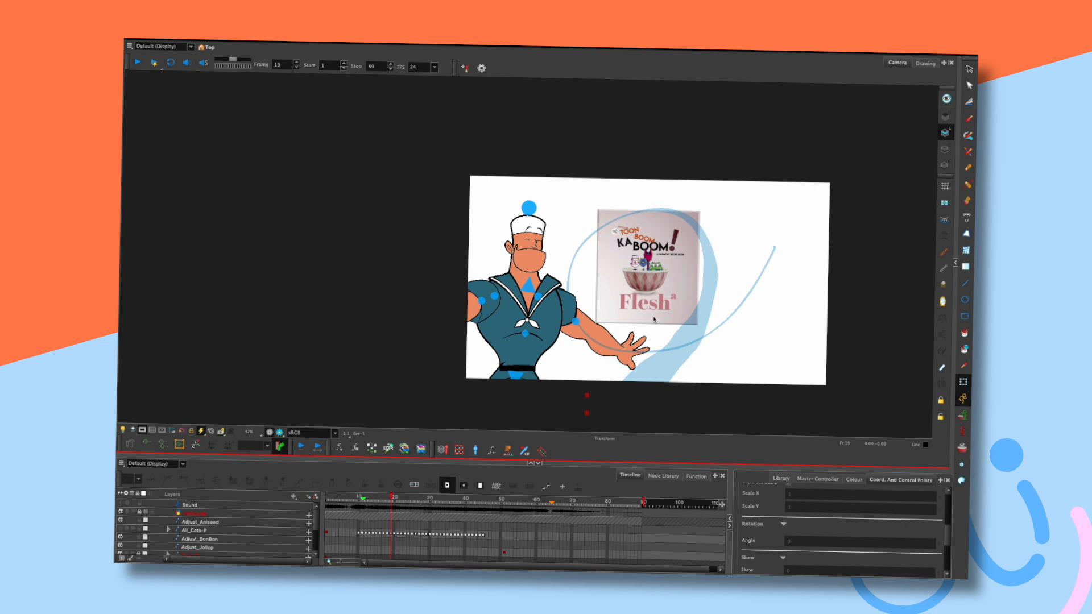
drag(734, 264, 702, 260)
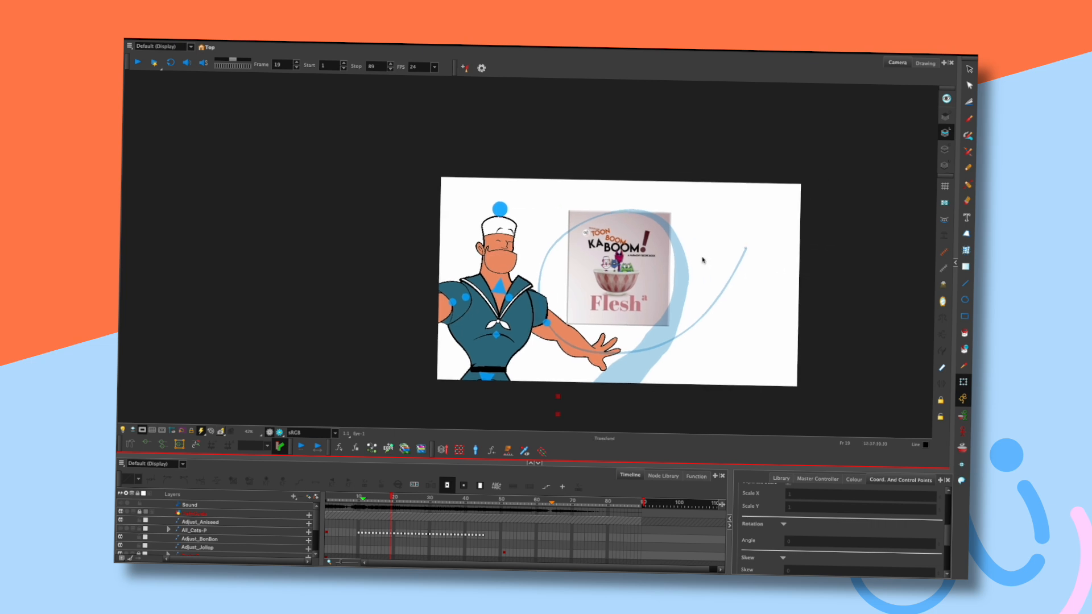
scroll(703, 260, up, 2)
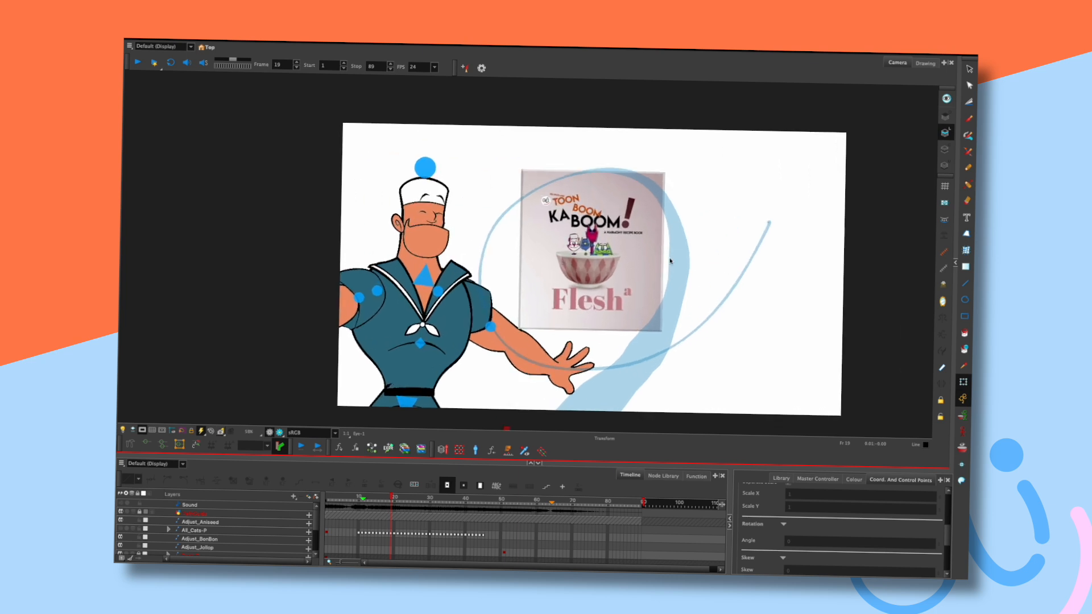
drag(690, 232, 677, 217)
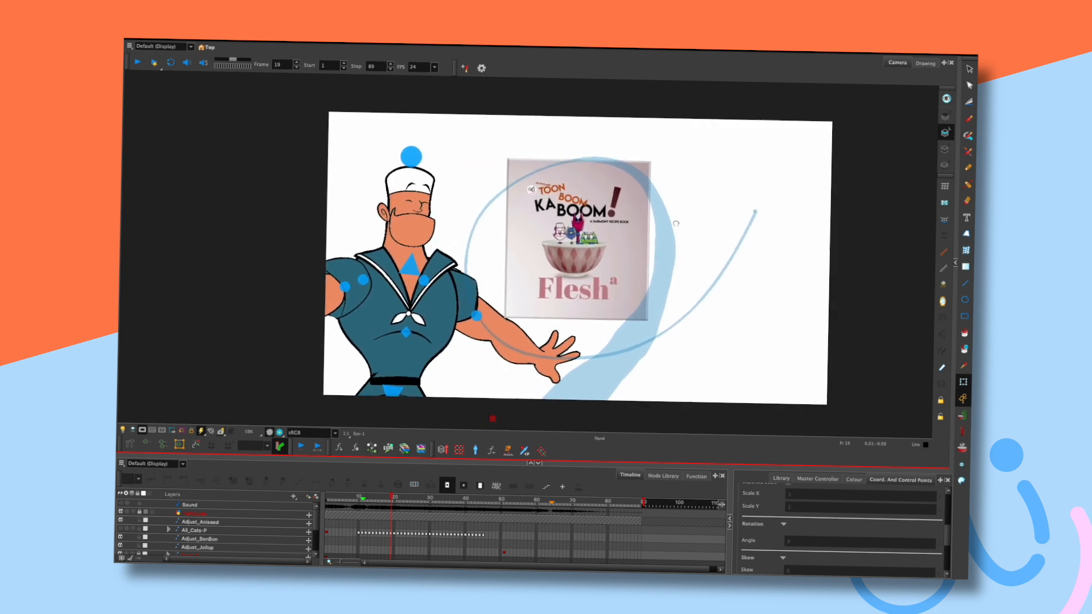
mouse_move(390, 499)
mouse_down()
mouse_move(403, 498)
mouse_move(391, 498)
mouse_up()
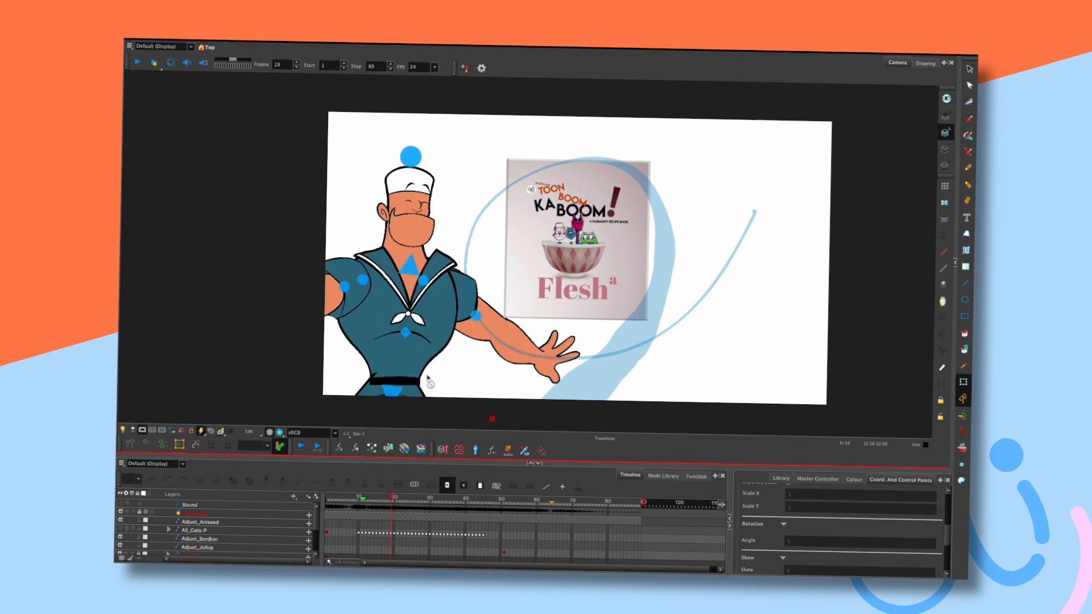
click(413, 230)
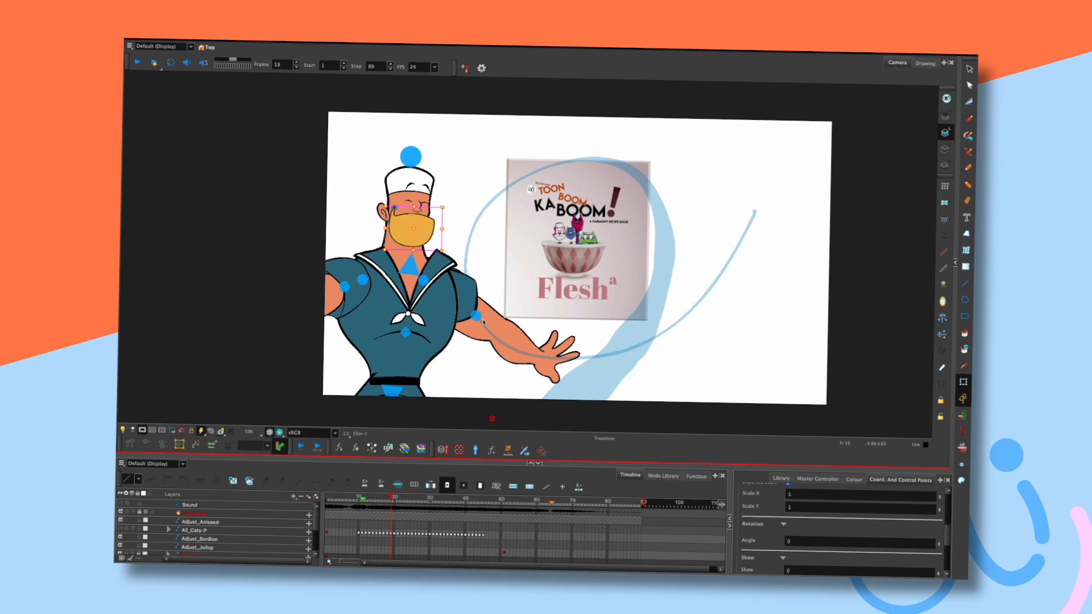
scroll(483, 322, up, 2)
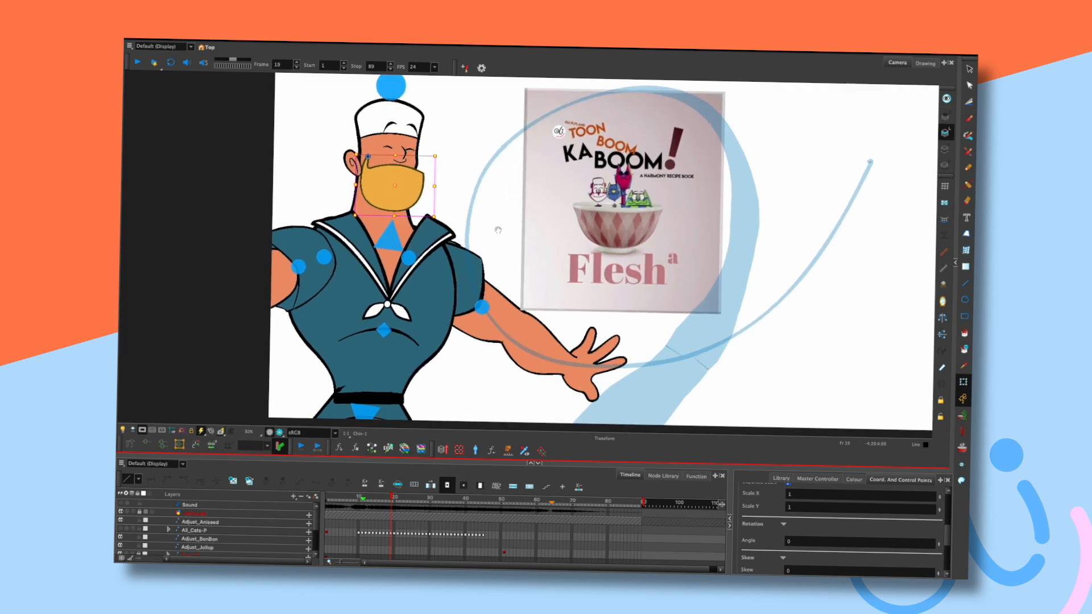
drag(511, 235, 632, 325)
drag(588, 287, 564, 303)
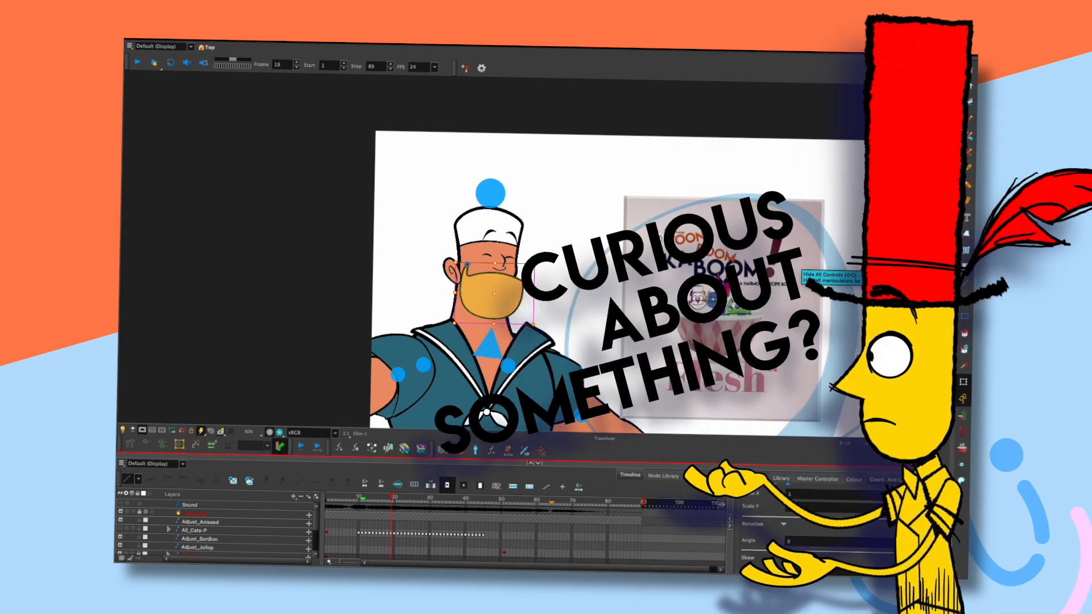
click(519, 265)
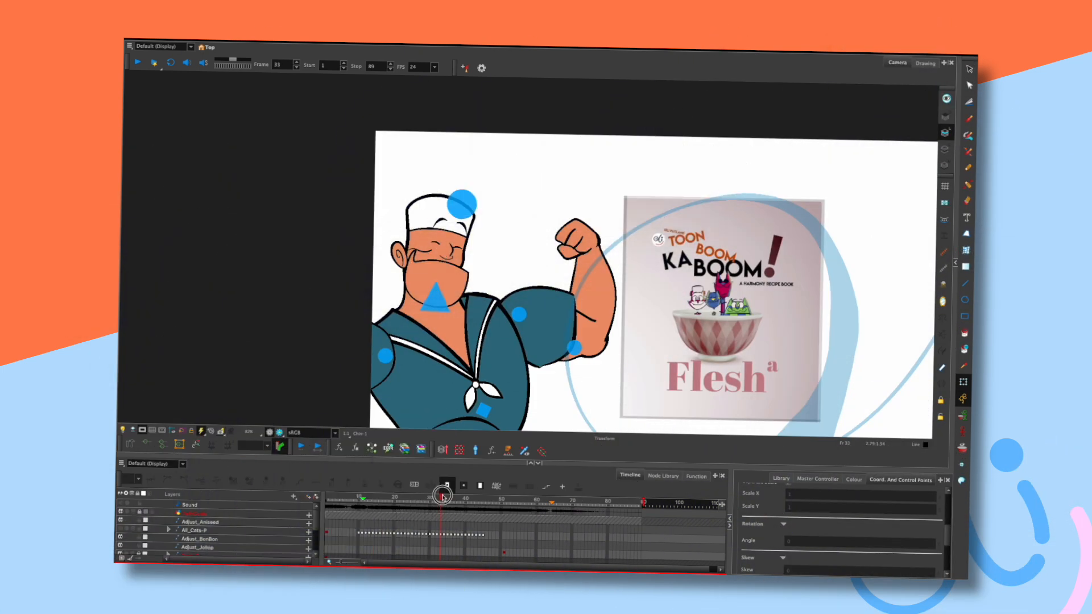
Select the sailor's cheek and swap it from Cheek-4 to Cheek-1 at frame 19.
click(454, 223)
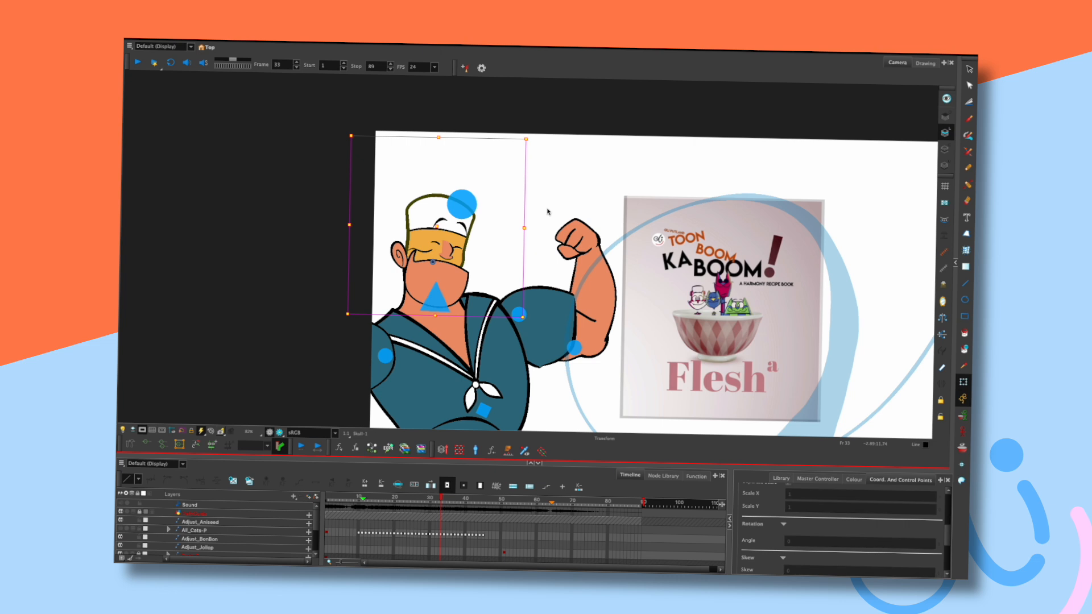
click(420, 250)
click(364, 498)
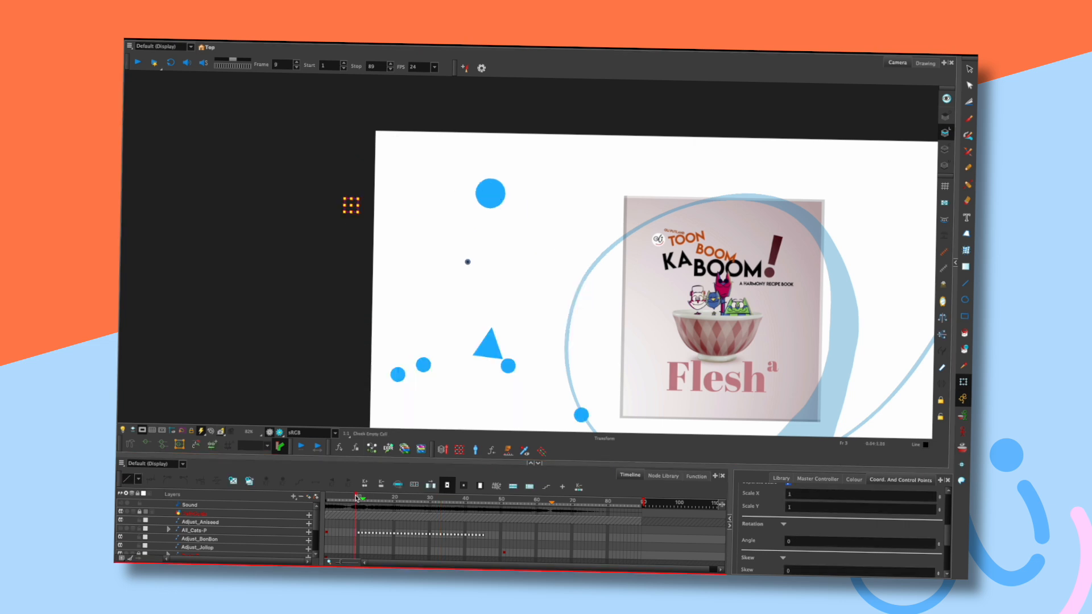
drag(365, 498, 391, 500)
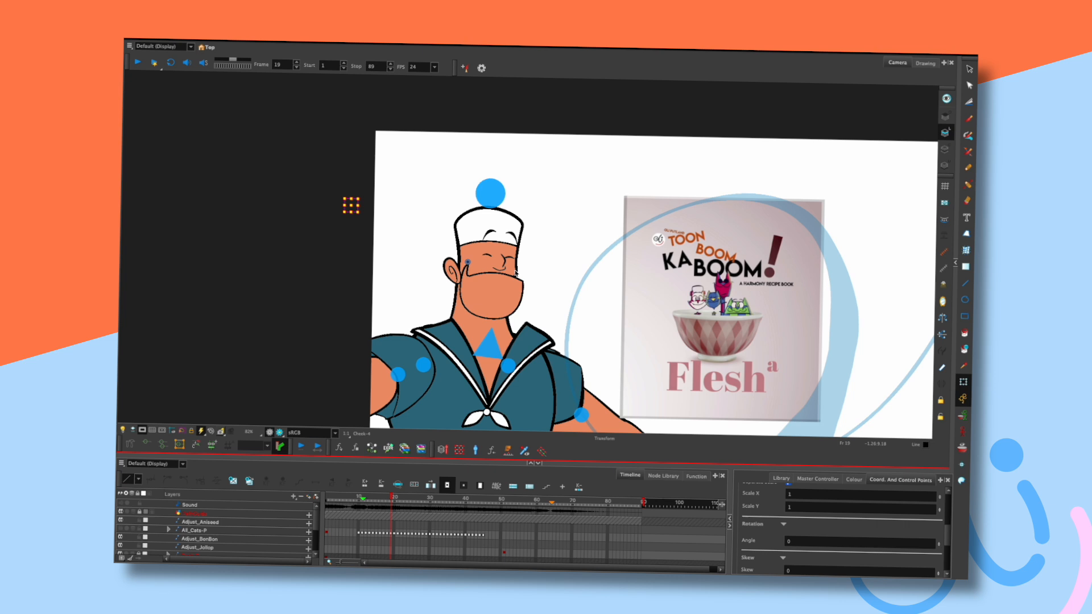
key(bracketleft)
key(bracketleft)
key(bracketleft)
click(955, 264)
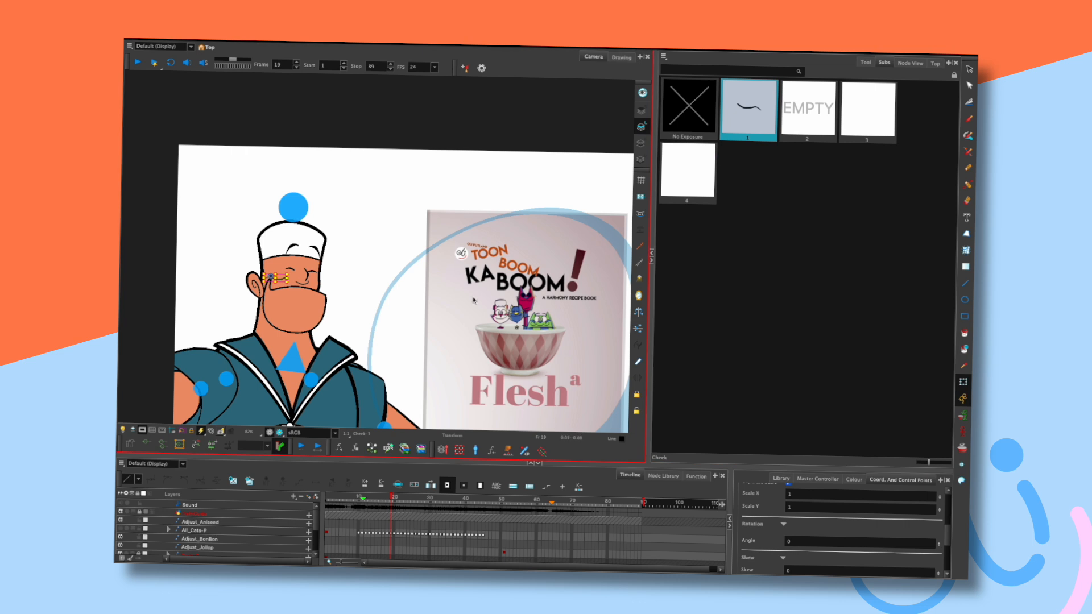
click(650, 260)
mouse_move(394, 498)
mouse_down()
mouse_move(415, 500)
mouse_move(368, 501)
mouse_move(392, 499)
mouse_up()
scroll(624, 310, down, 2)
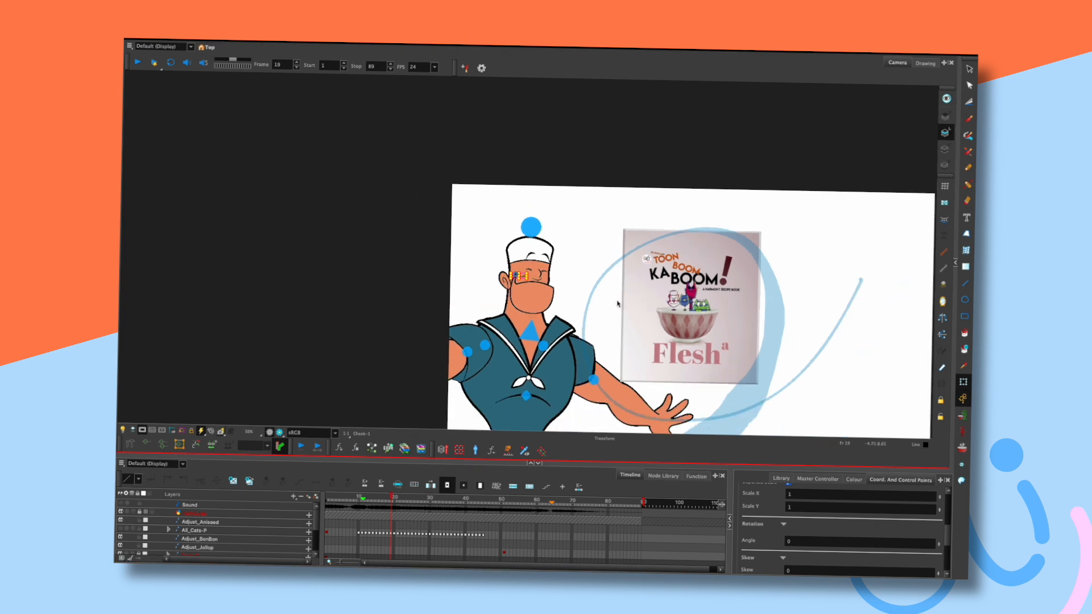
drag(606, 326, 567, 278)
key(comma)
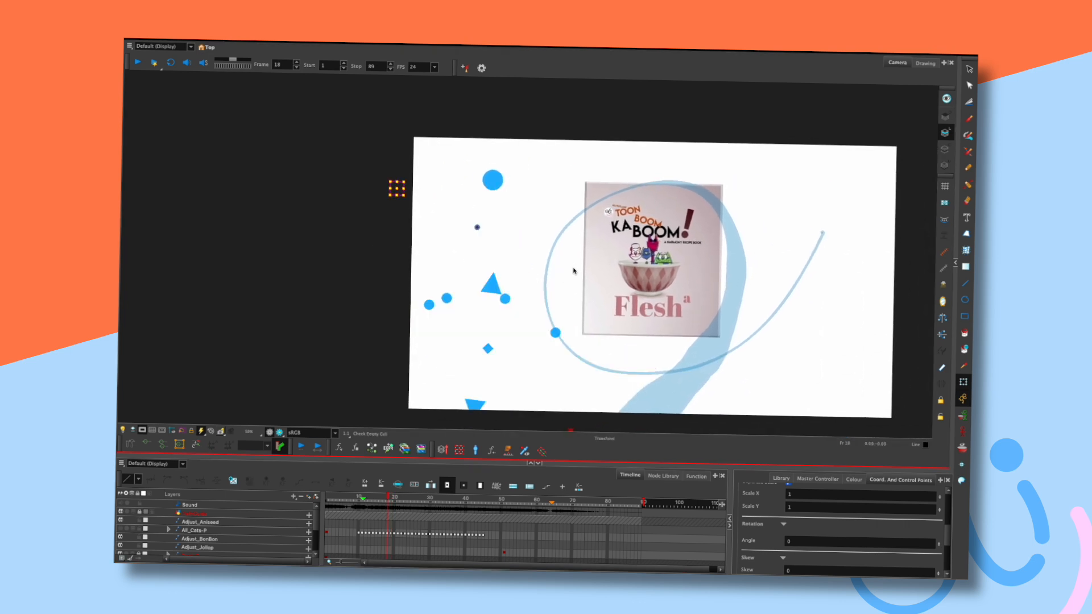
key(period)
key(period)
key(period)
key(period)
key(comma)
key(period)
drag(647, 356, 670, 308)
Turn off the camera mask and compare the sailor's poses across frames 20 to 24.
click(143, 430)
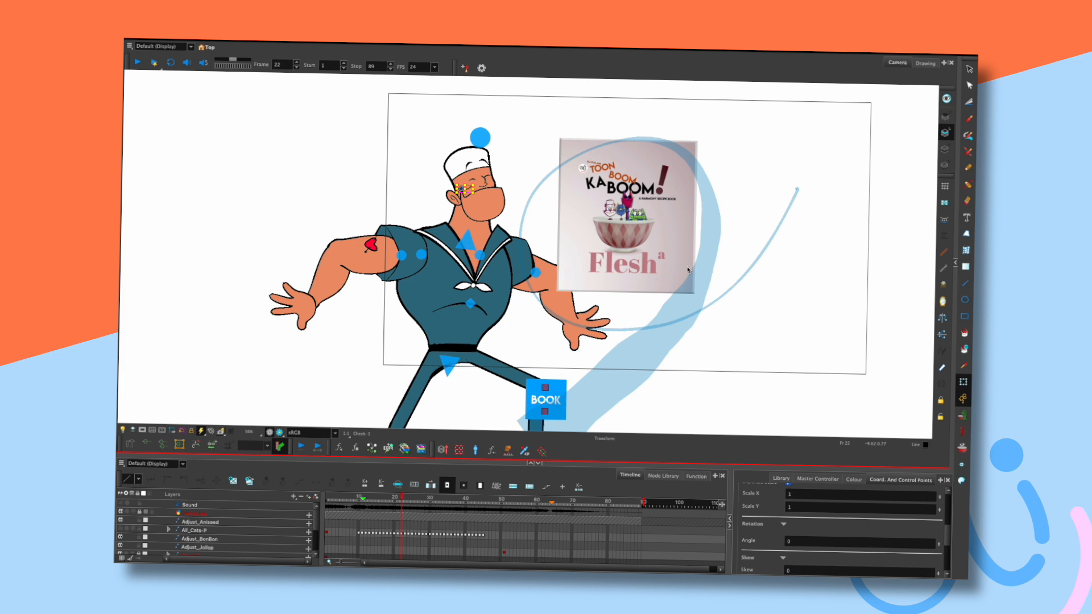
key(period)
key(period)
key(comma)
key(comma)
key(comma)
key(comma)
key(period)
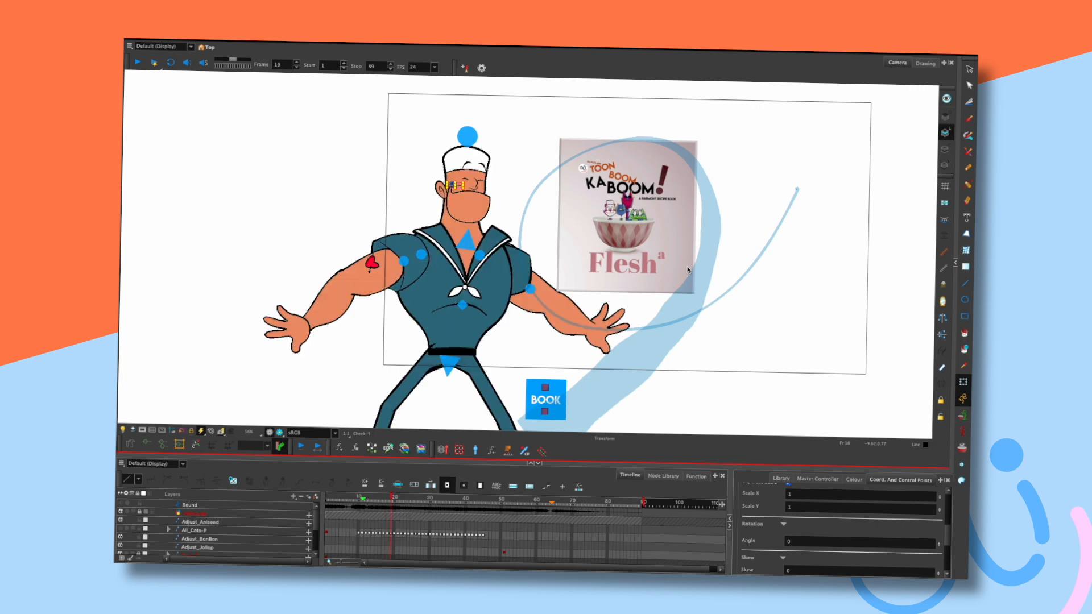
key(period)
key(period)
key(period)
key(period)
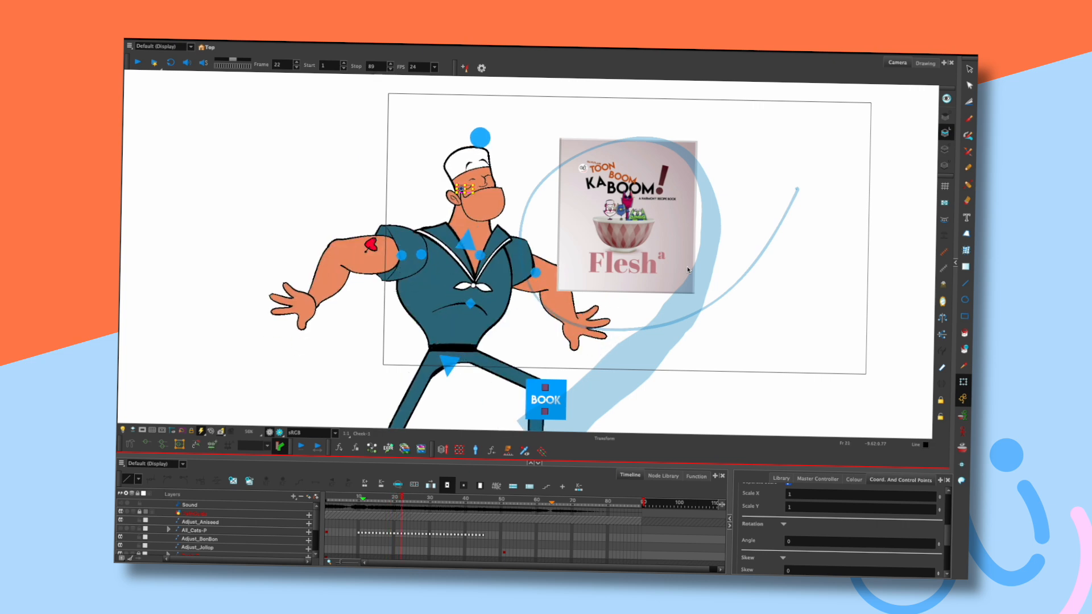
key(comma)
key(comma)
key(comma)
key(period)
key(comma)
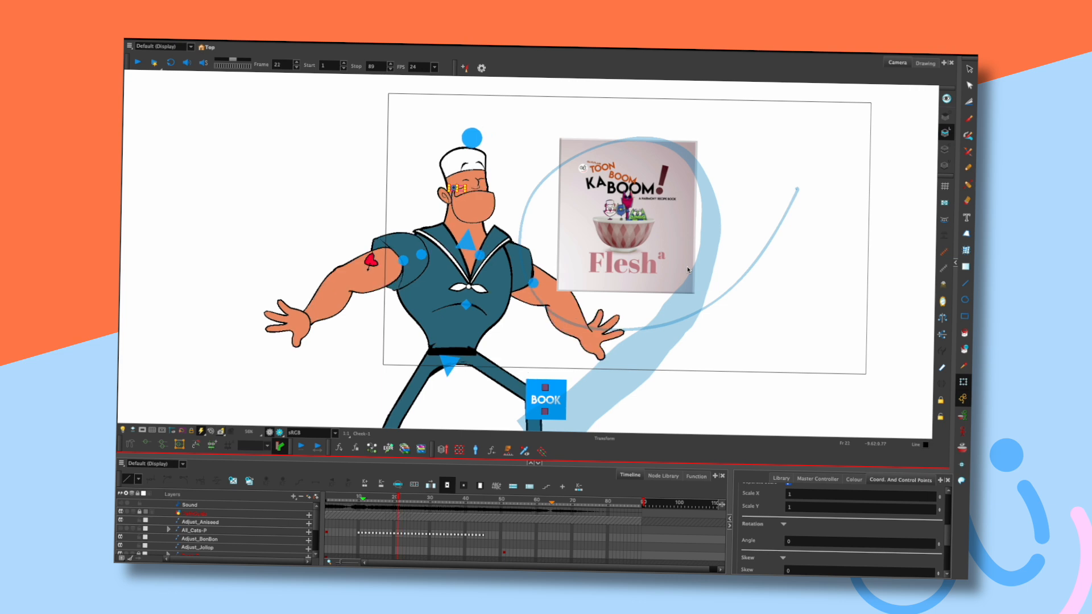
key(comma)
key(period)
key(period)
key(comma)
key(comma)
key(comma)
key(comma)
Raise the sailor's belt slightly on his waist at frame 19.
key(period)
click(461, 353)
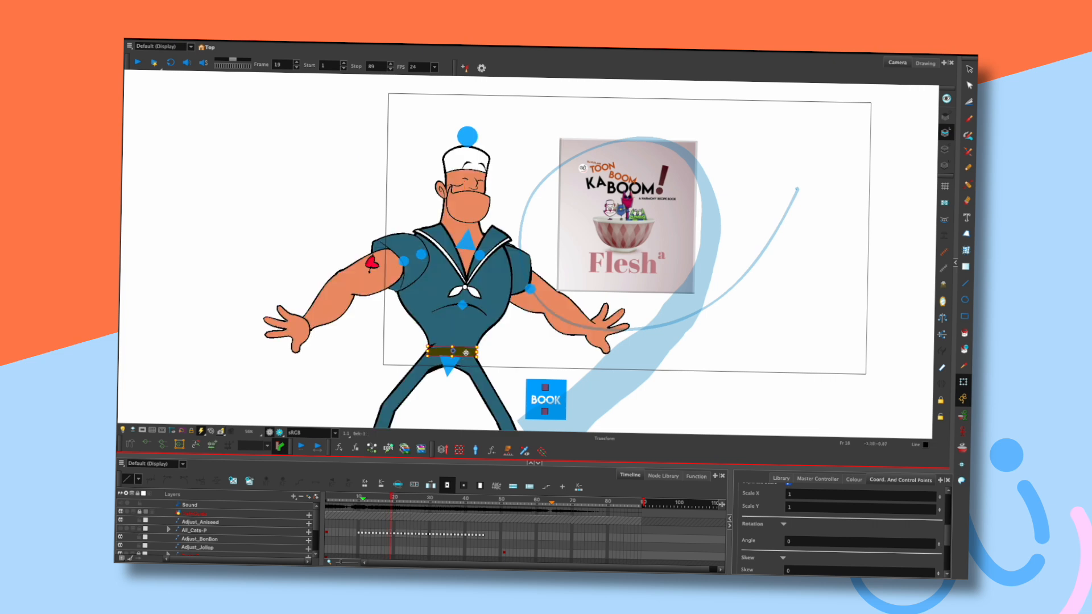
drag(468, 351, 466, 345)
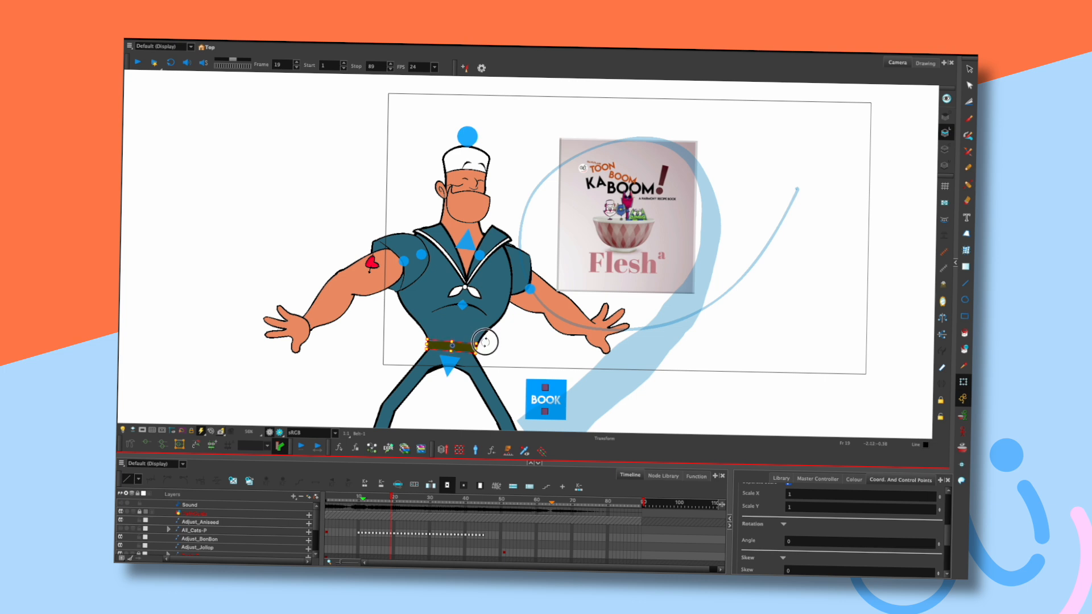
At frame 21, raise the belt about 15 pixels and tilt it slightly.
key(period)
key(period)
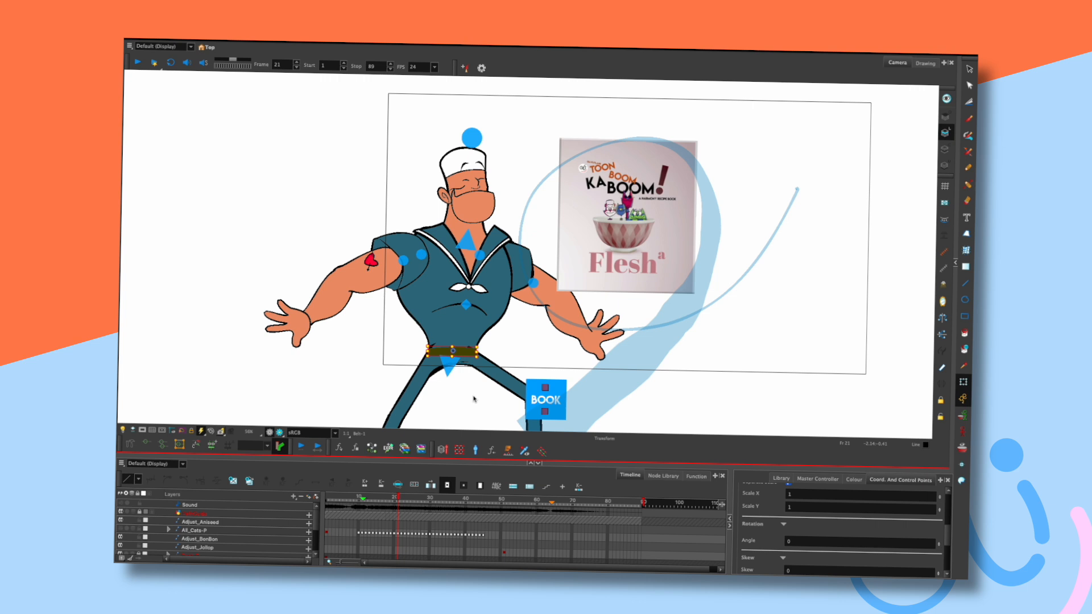
drag(463, 351, 486, 342)
click(507, 340)
Check the belt's position values at frame 22 and compare frames 21–23.
key(period)
key(period)
key(comma)
click(475, 345)
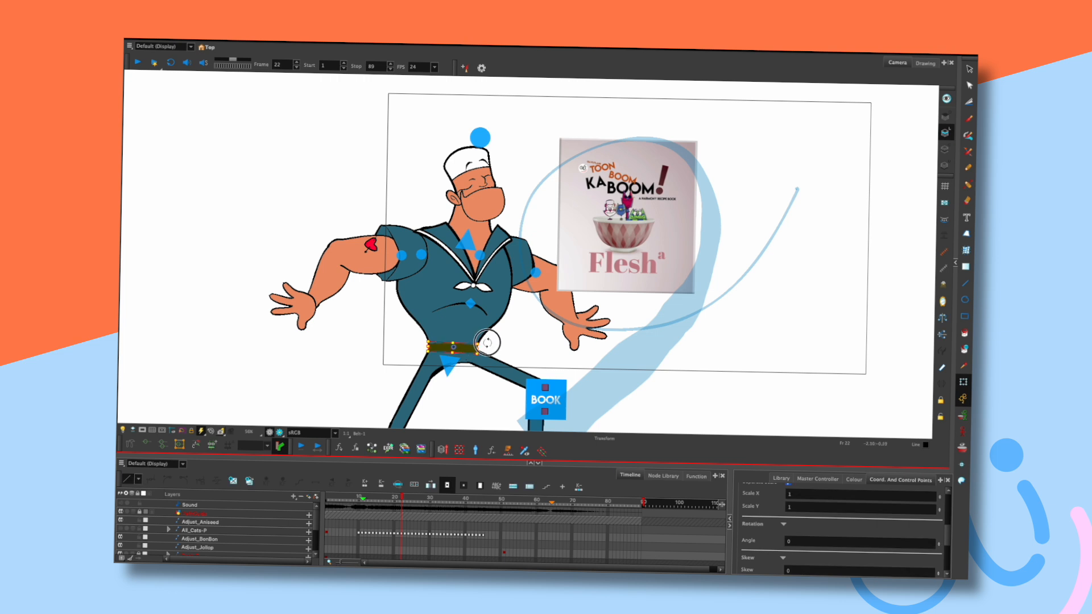
click(486, 372)
key(comma)
key(period)
key(comma)
key(period)
key(period)
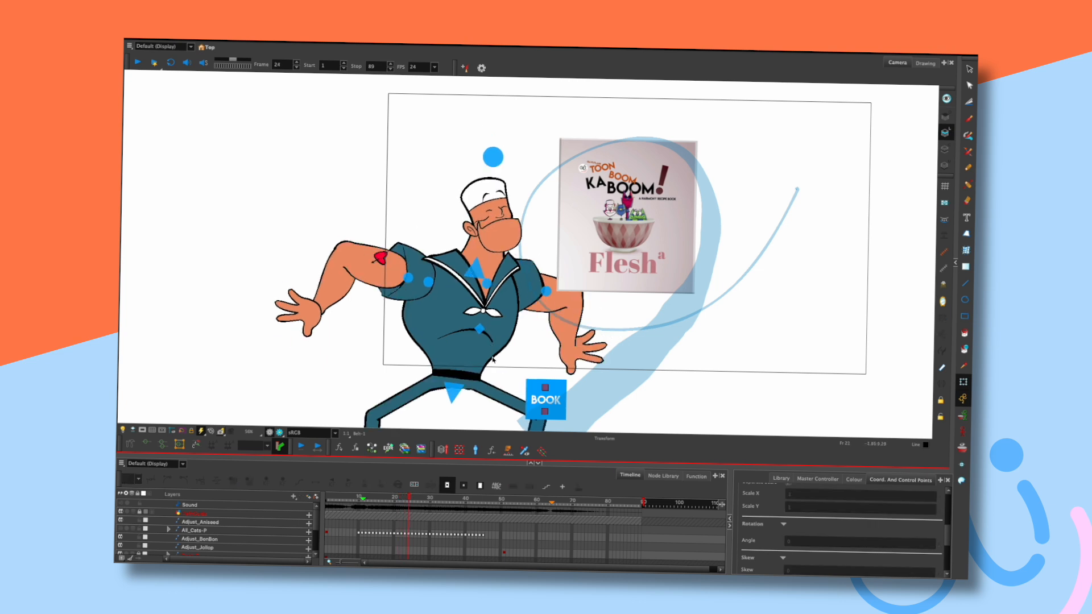
Pan the view up and step through frames 19–29, then select the belt.
drag(591, 348, 580, 319)
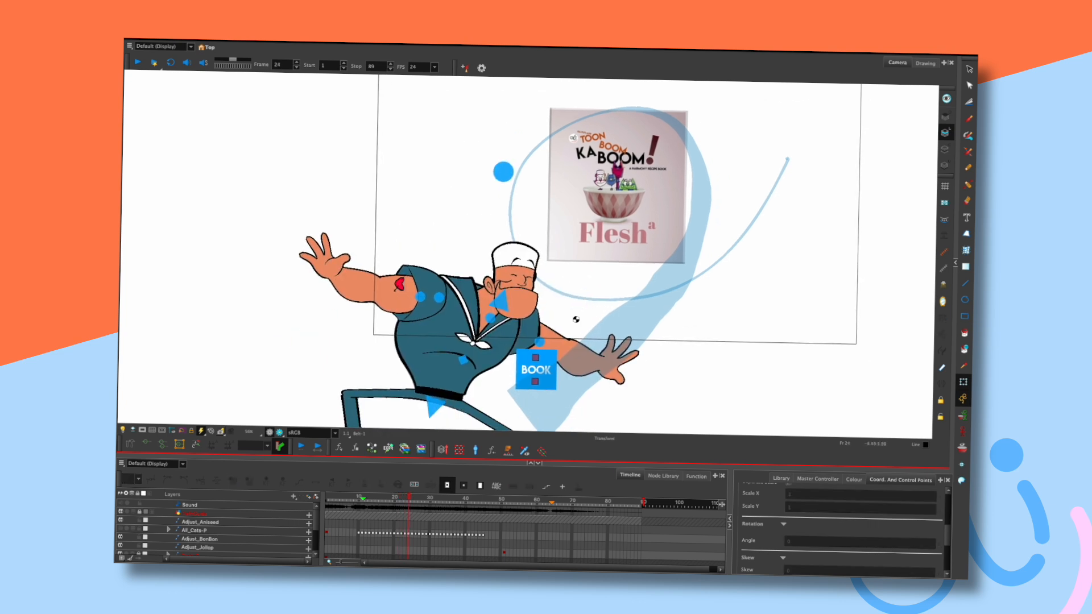
drag(568, 312, 589, 331)
key(comma)
key(period)
key(comma)
key(comma)
key(comma)
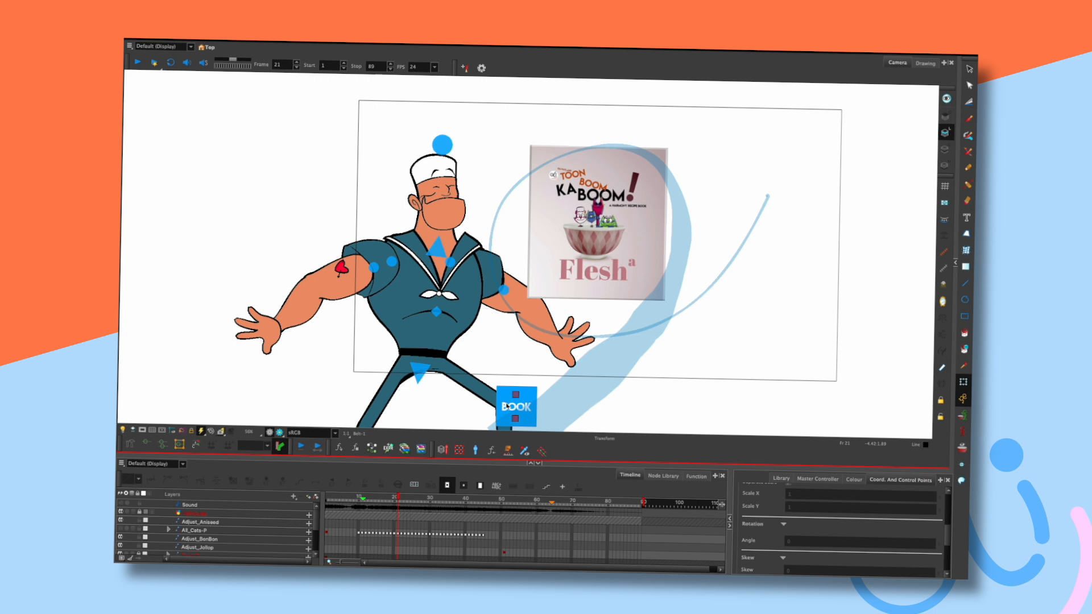
key(comma)
key(comma)
key(period)
key(period)
key(period)
key(period)
key(period)
key(period)
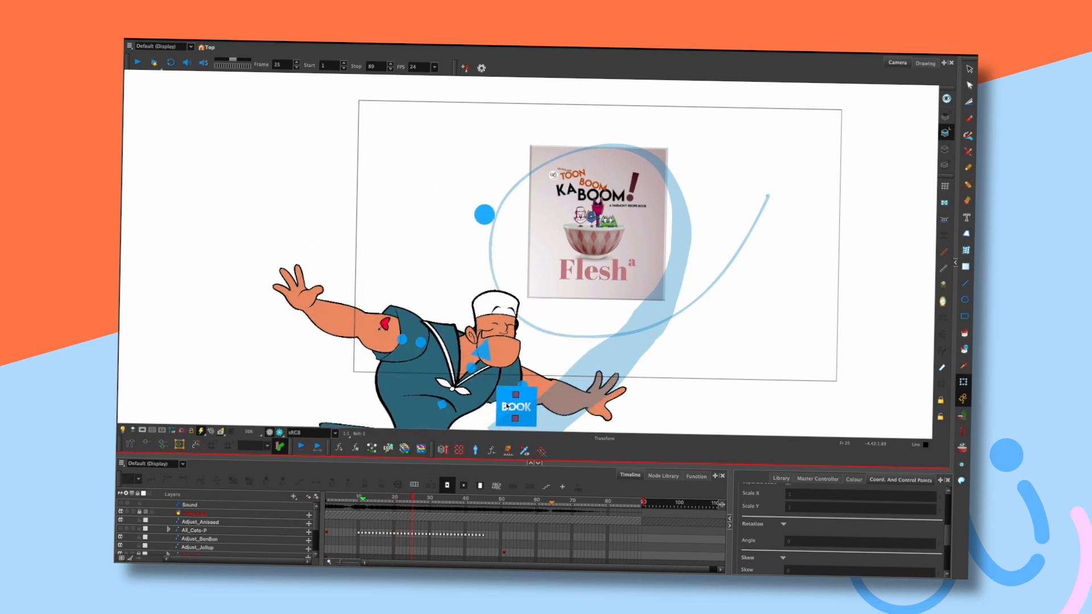
key(period)
key(period)
key(period)
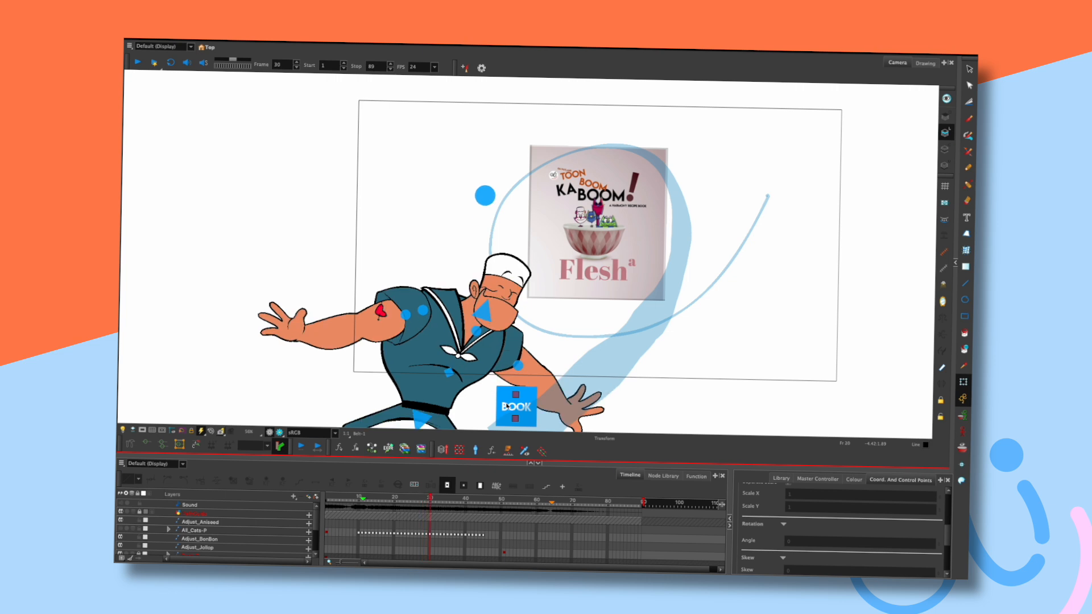
key(period)
click(441, 353)
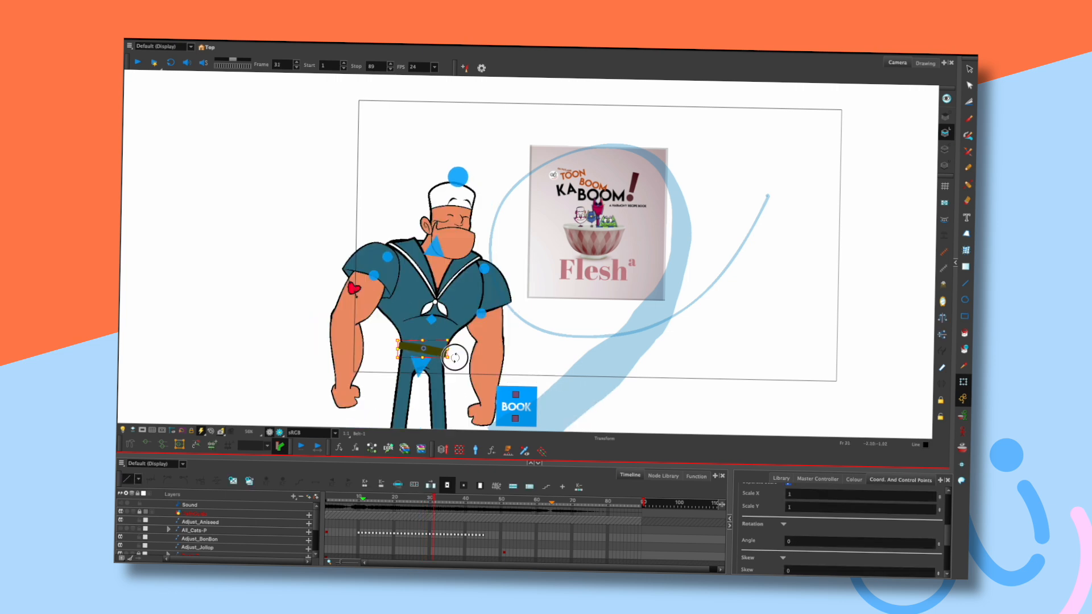
Move from frame 30 to the flexing pose at frame 34, panning and zooming out.
key(comma)
key(period)
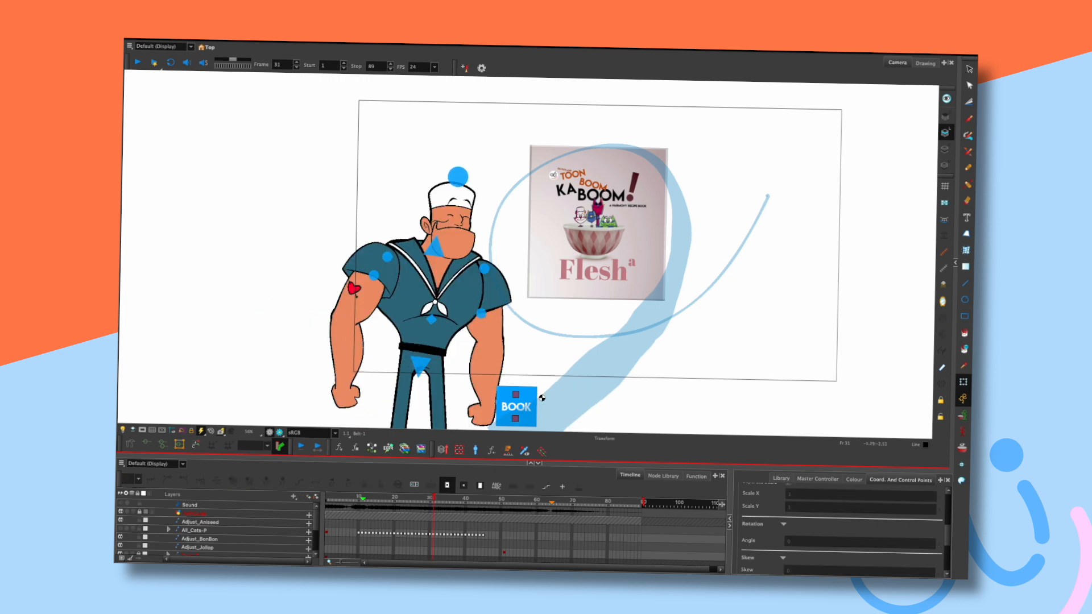
key(comma)
key(period)
key(period)
key(period)
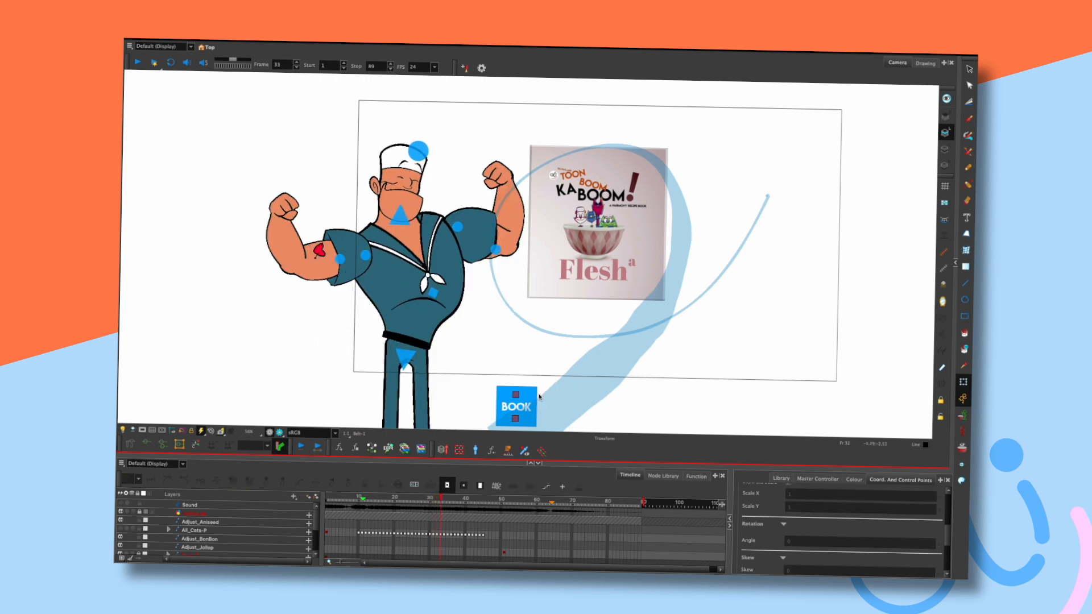
key(period)
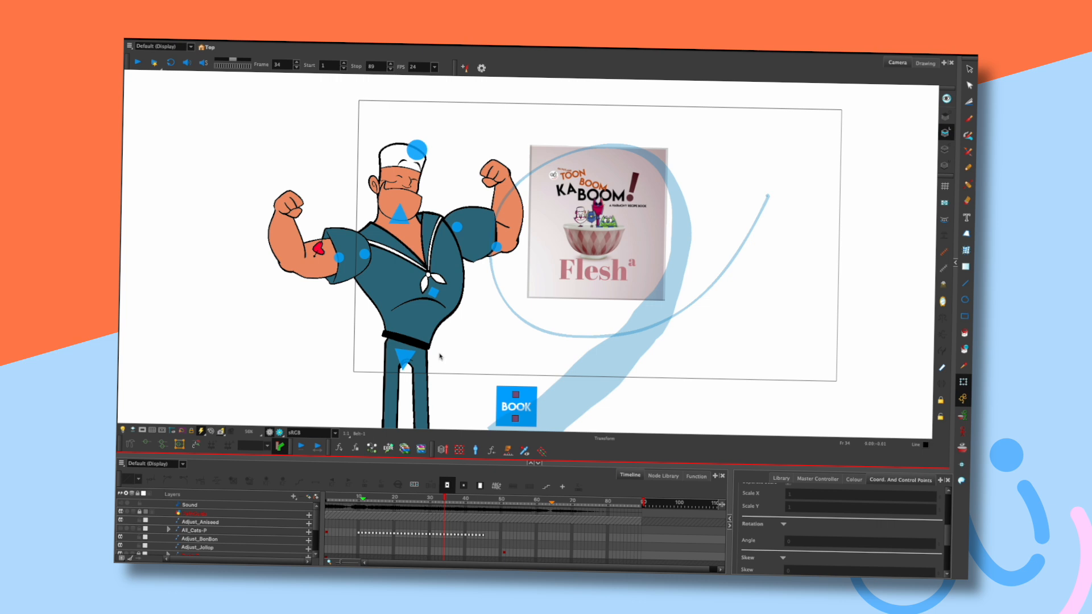
drag(478, 346, 488, 316)
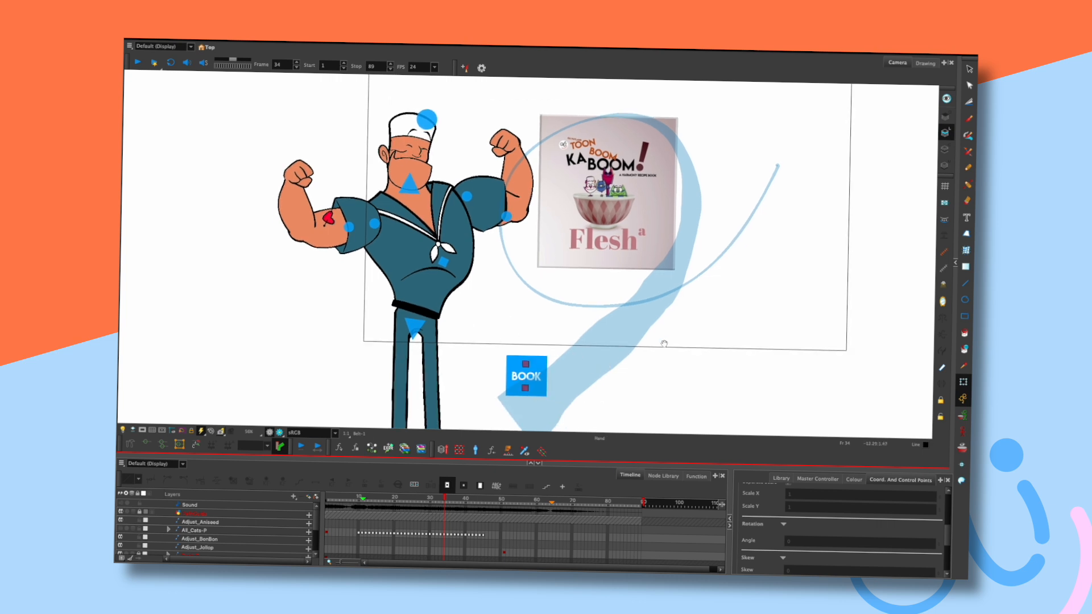
drag(664, 344, 648, 357)
scroll(656, 331, down, 1)
drag(726, 295, 653, 326)
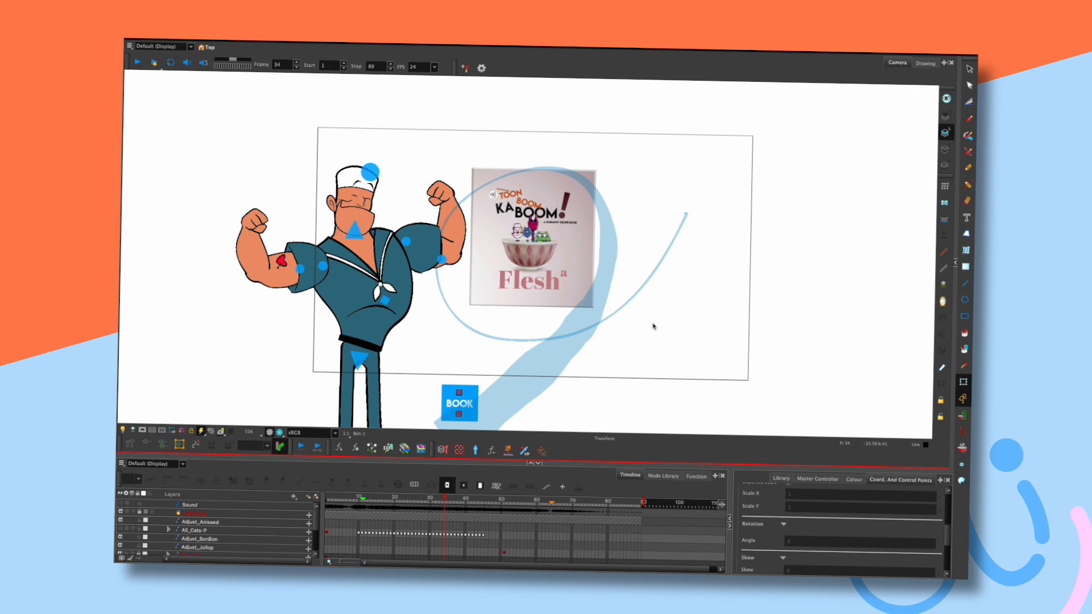
drag(503, 330, 608, 311)
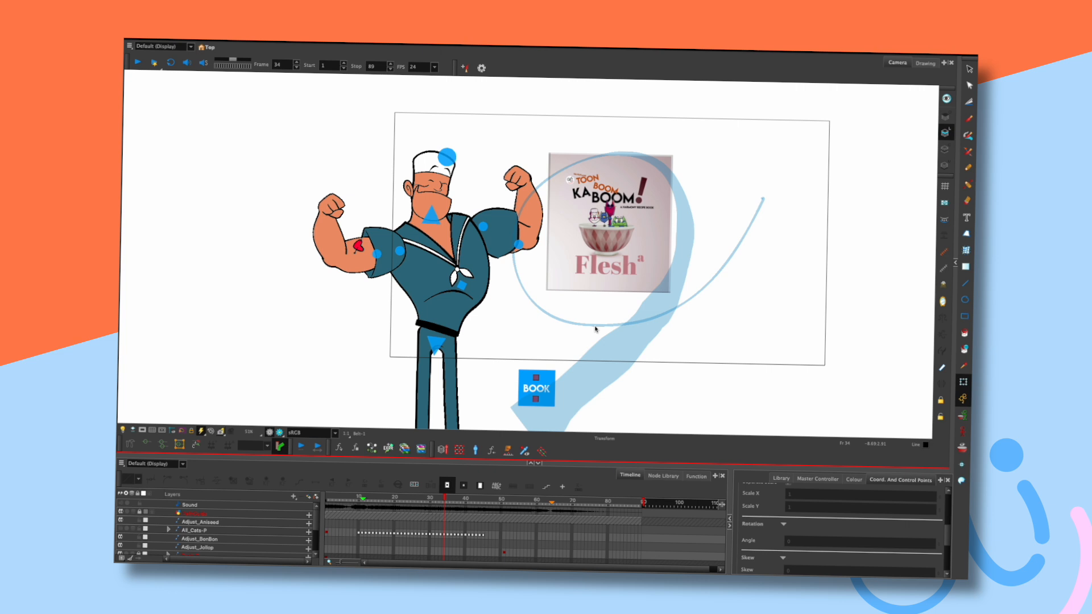
Sketch three loose tan loops below the camera frame at the lower right.
mouse_move(639, 401)
mouse_down()
mouse_move(702, 373)
mouse_move(756, 377)
mouse_move(715, 403)
mouse_up()
mouse_move(690, 397)
mouse_down()
mouse_move(765, 368)
mouse_move(861, 393)
mouse_move(841, 405)
mouse_move(757, 396)
mouse_move(688, 412)
mouse_move(739, 371)
mouse_move(843, 381)
mouse_move(867, 404)
mouse_up()
mouse_move(767, 402)
mouse_down()
mouse_move(701, 382)
mouse_move(855, 399)
mouse_move(736, 394)
mouse_move(787, 361)
mouse_move(853, 399)
mouse_move(682, 406)
mouse_up()
Review frames 20–25, comparing the arms-wide pose around frame 21 with its neighbours.
key(comma)
key(comma)
key(comma)
key(comma)
key(comma)
key(comma)
key(comma)
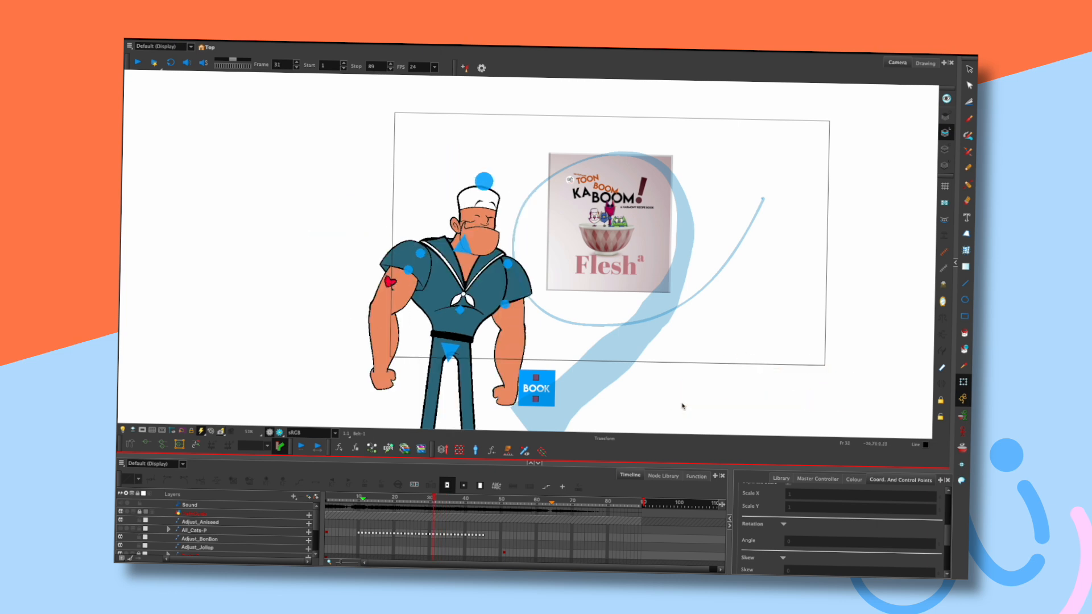
key(comma)
key(comma)
key(comma)
key(comma)
key(comma)
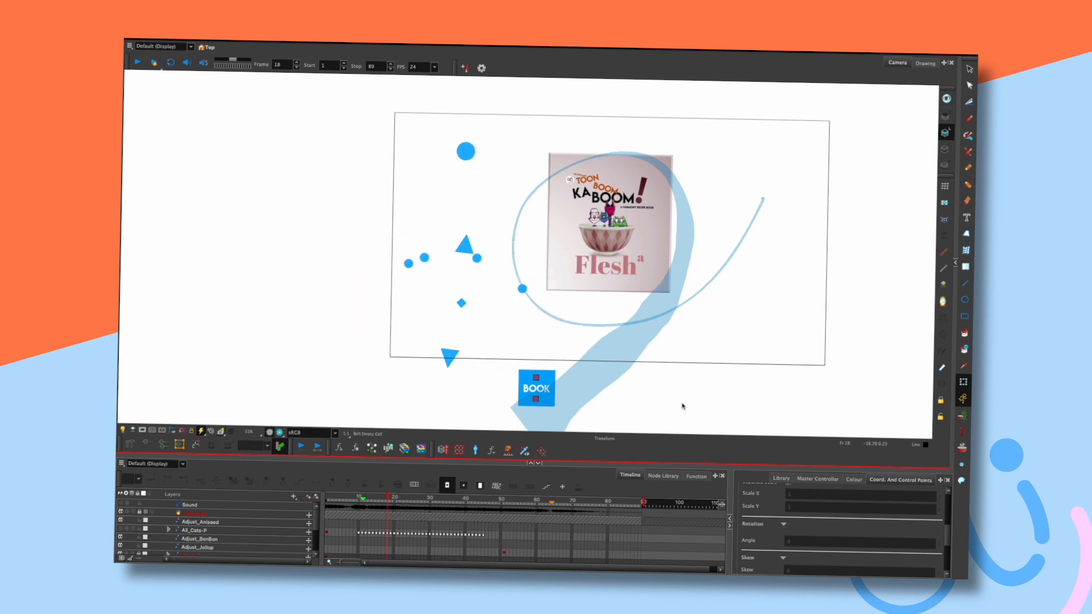
key(period)
key(period)
key(comma)
key(comma)
key(comma)
key(period)
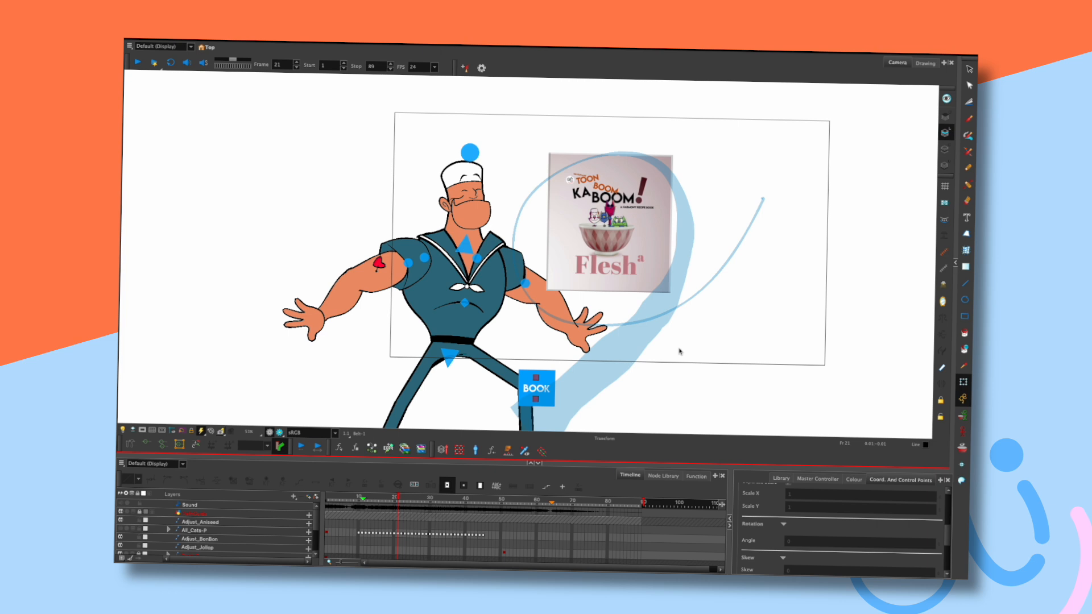
key(period)
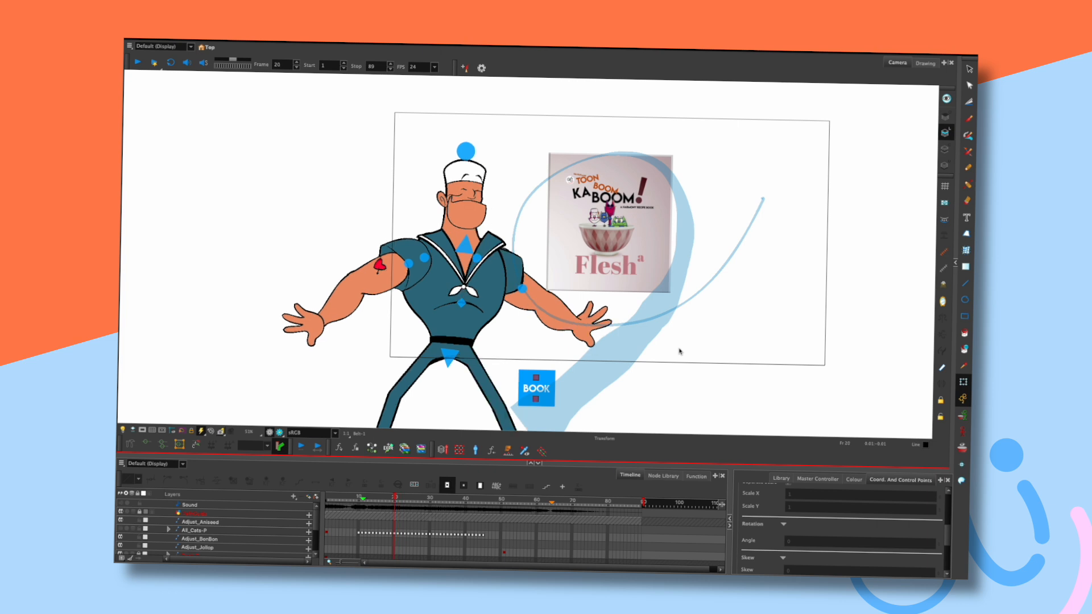
key(comma)
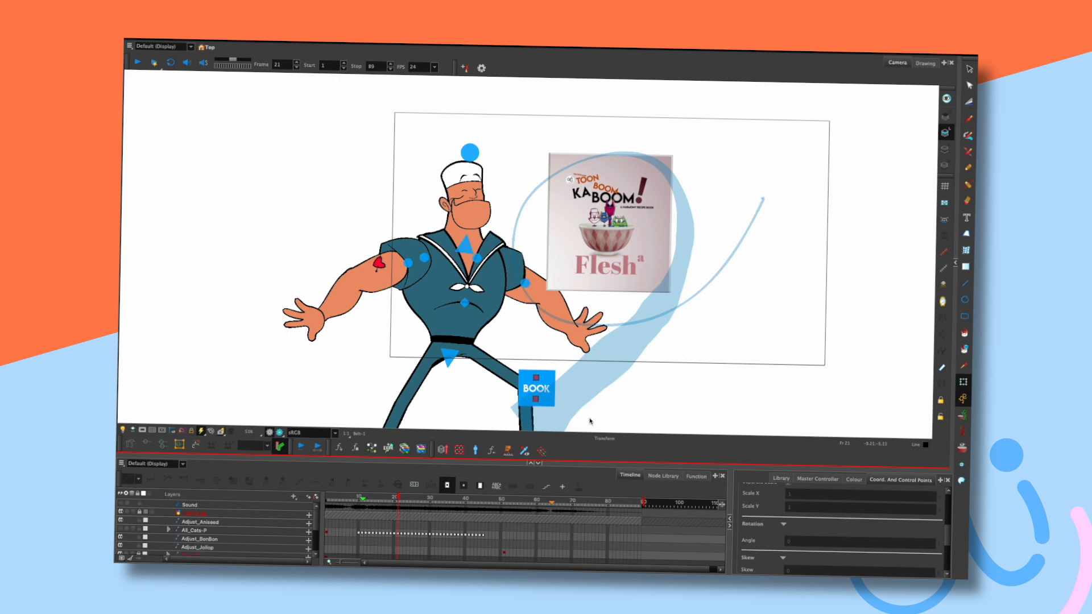
key(period)
key(period)
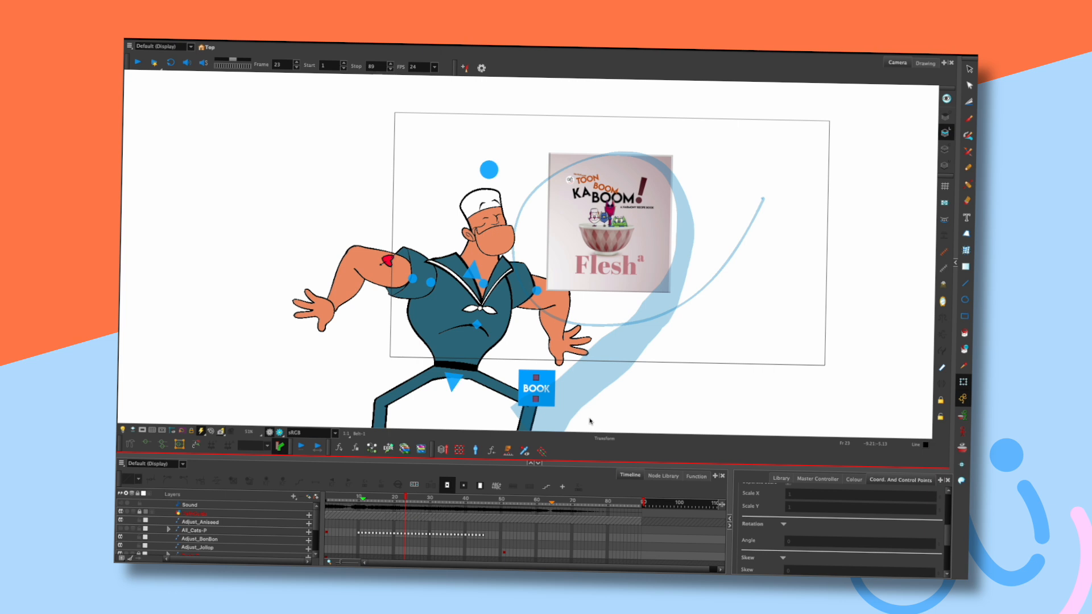
key(period)
key(period)
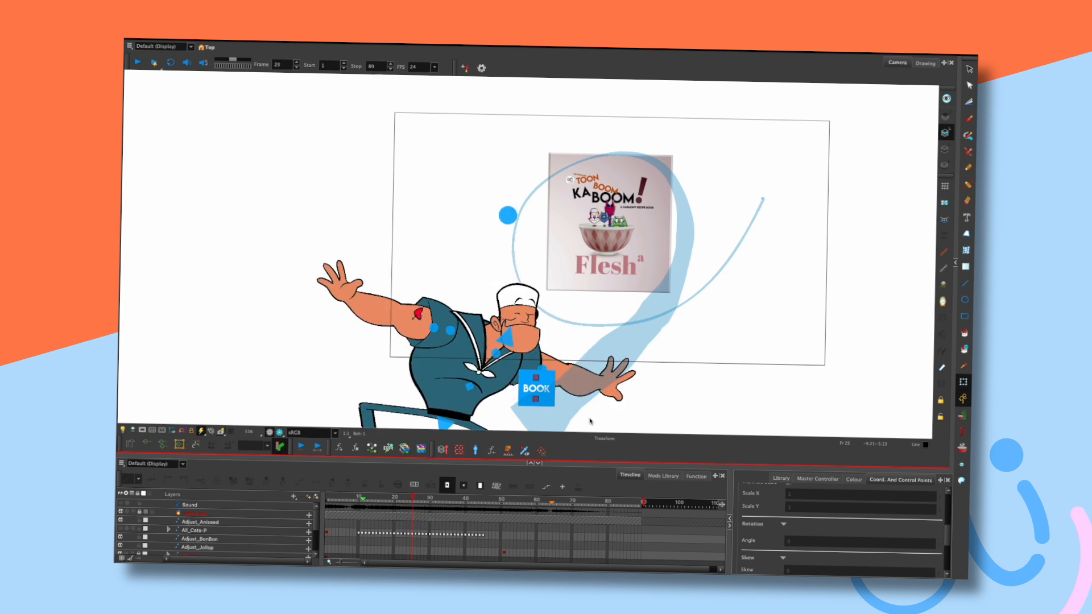
key(comma)
key(comma)
key(comma)
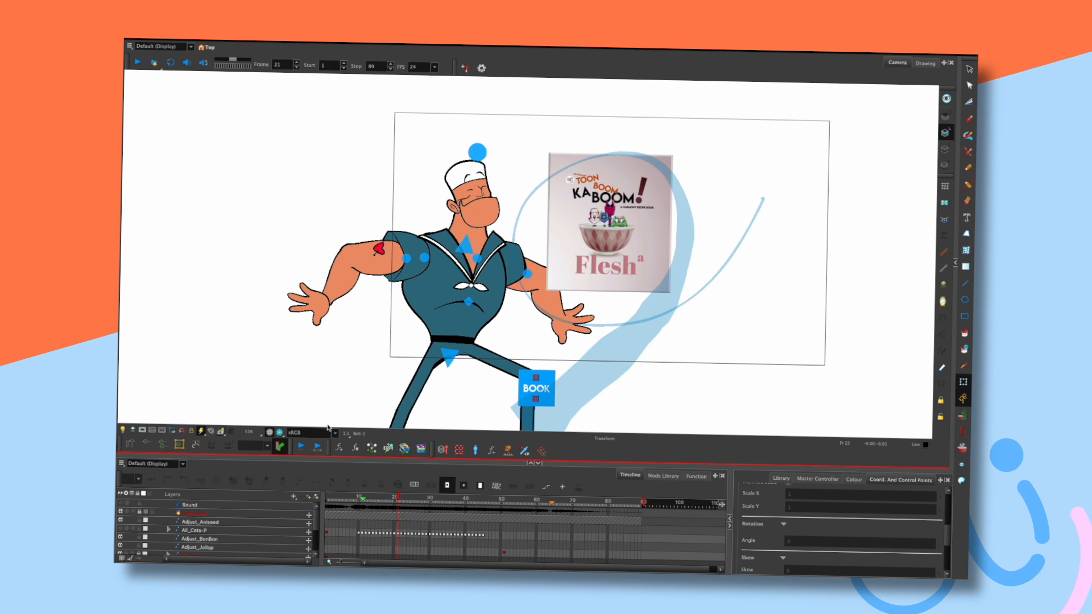
key(comma)
key(comma)
key(period)
key(period)
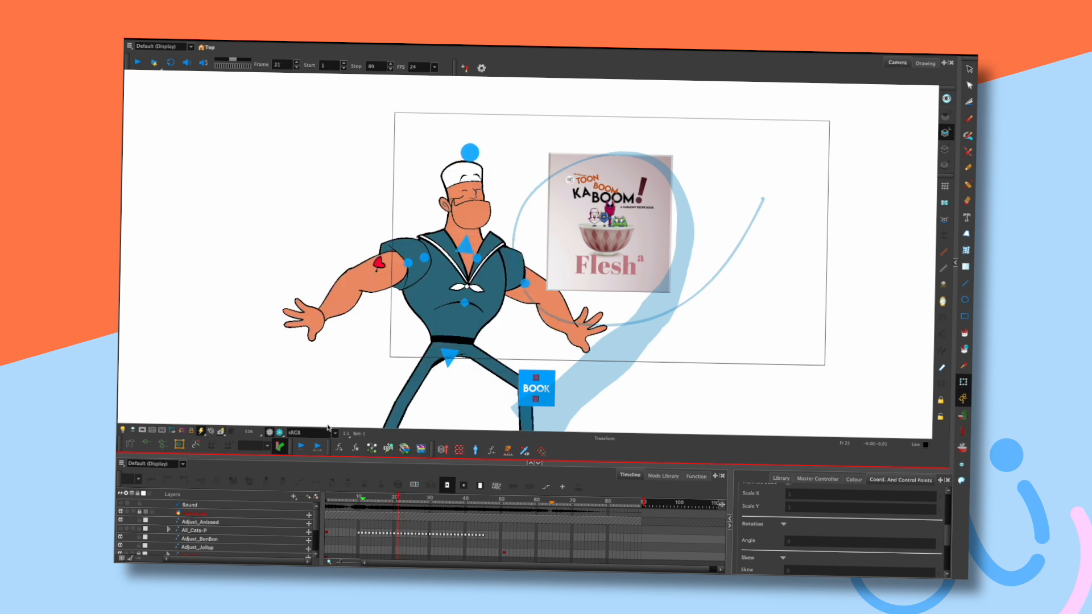
Advance through frames 24–43, comparing the arms-down pose at 32 with the flex at 34.
key(period)
key(period)
key(period)
key(period)
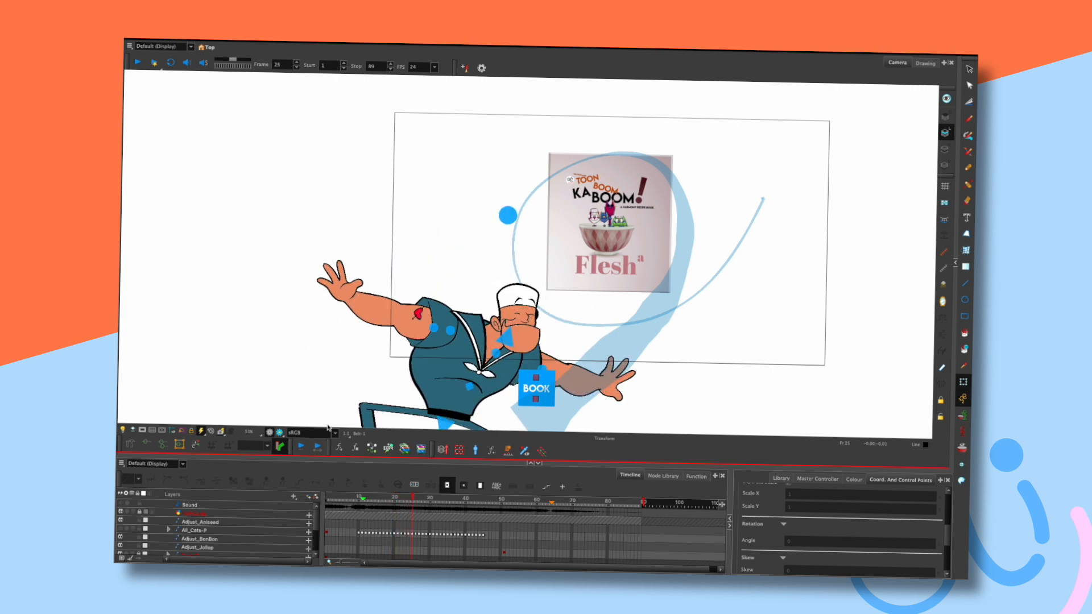
key(period)
key(period)
key(period)
key(period)
key(period)
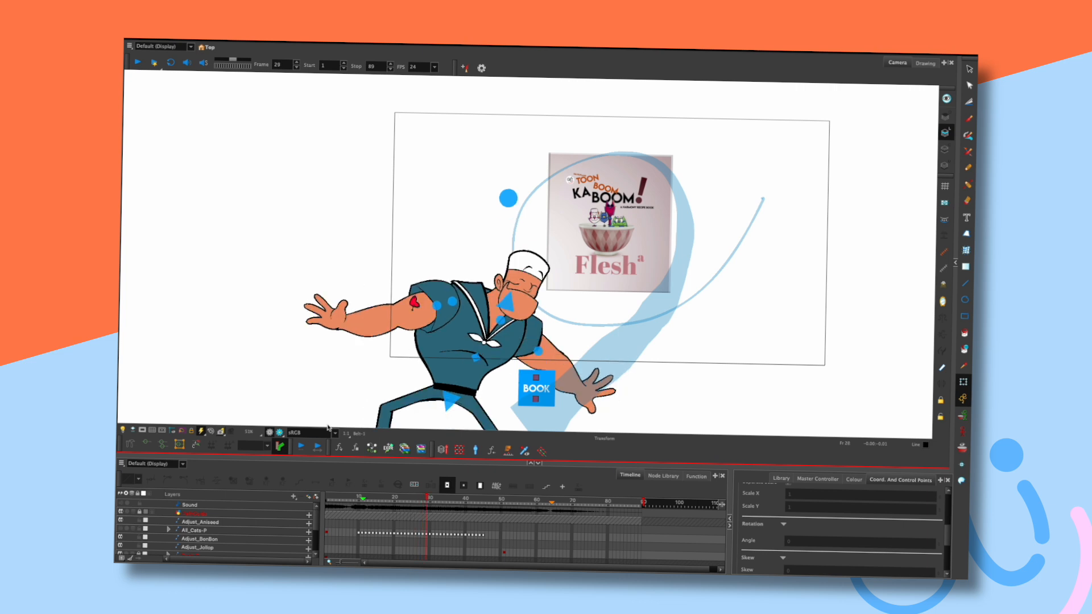
key(period)
key(period)
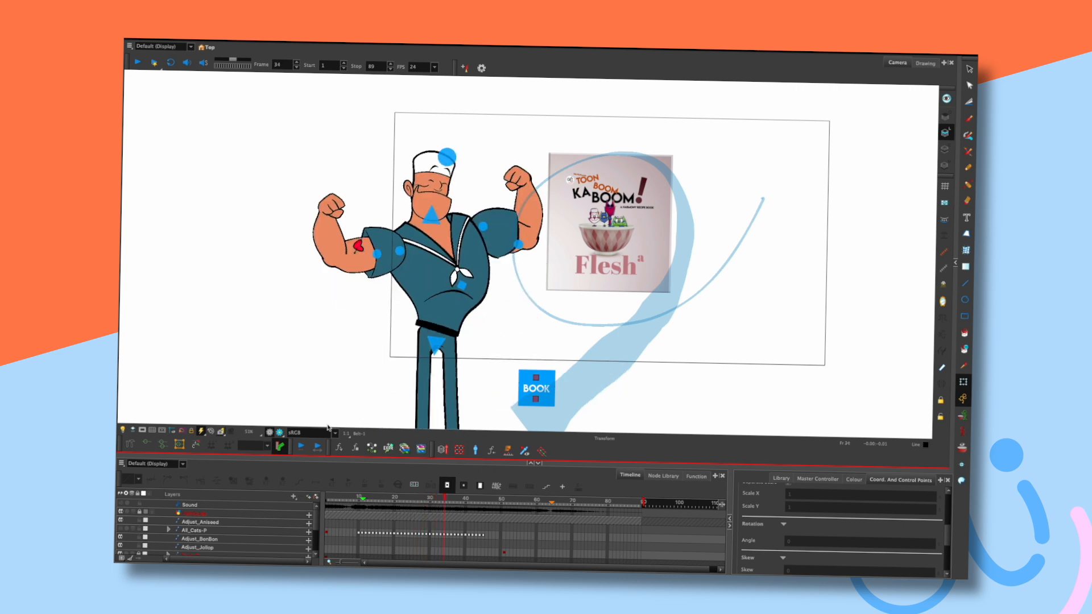
key(comma)
key(comma)
key(period)
key(period)
key(comma)
key(comma)
key(period)
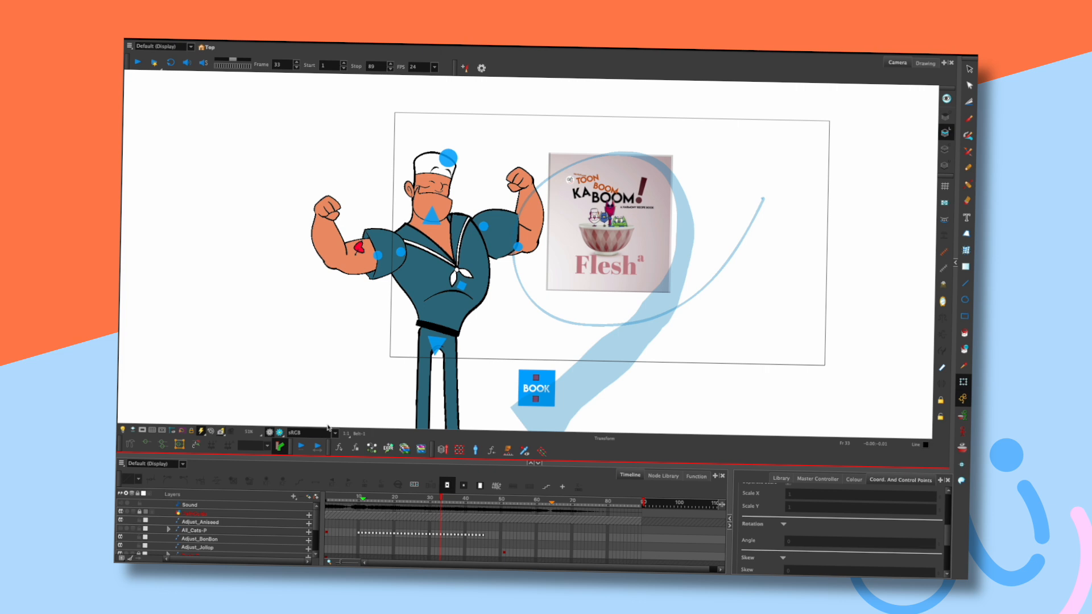
key(comma)
key(period)
key(period)
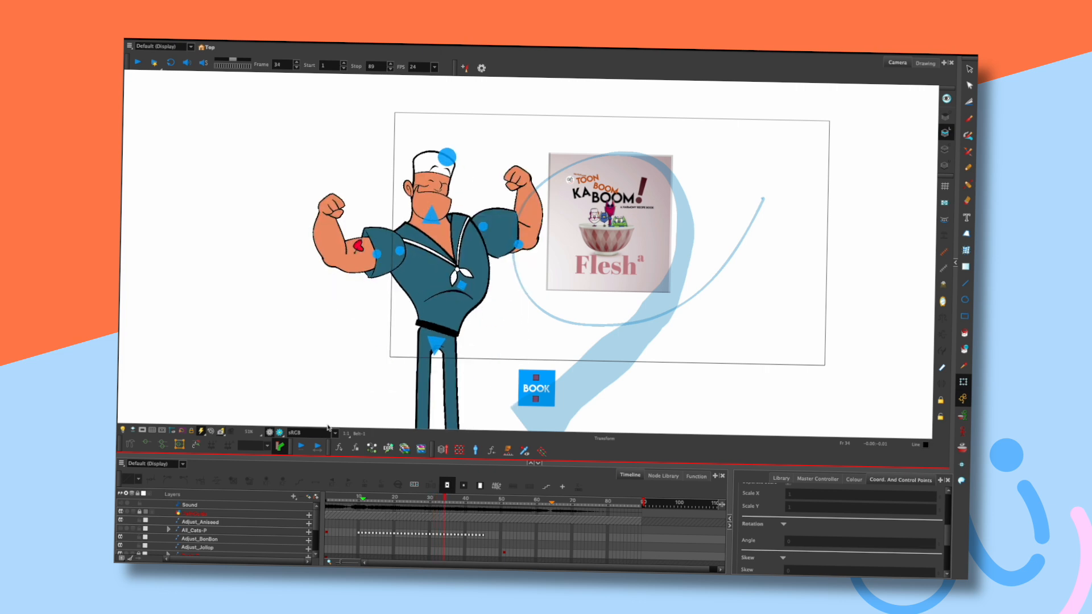
key(period)
key(period)
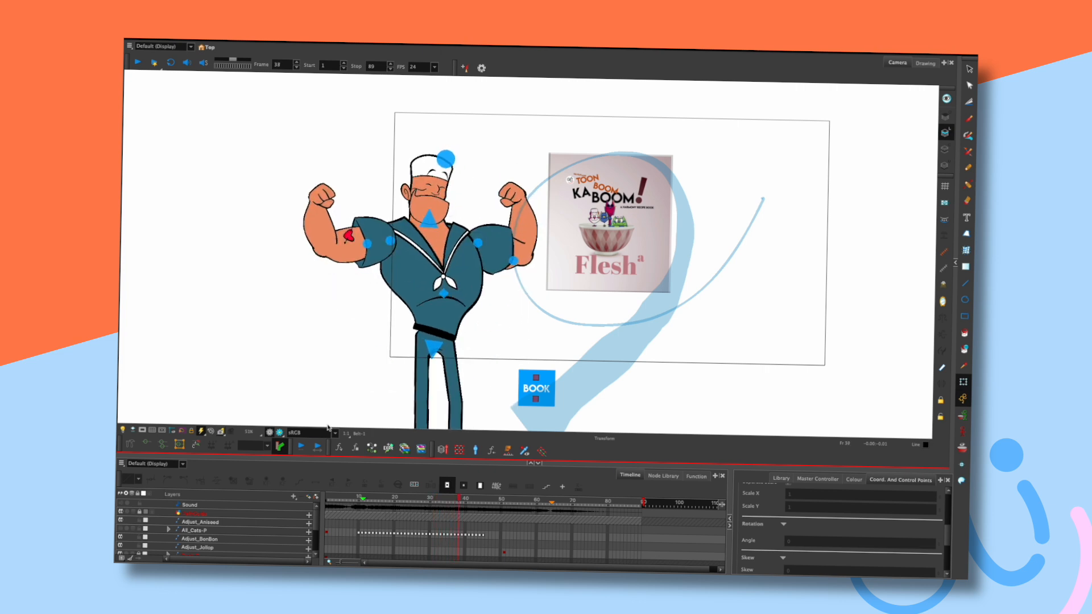
key(period)
key(period)
key(period)
key(period)
key(period)
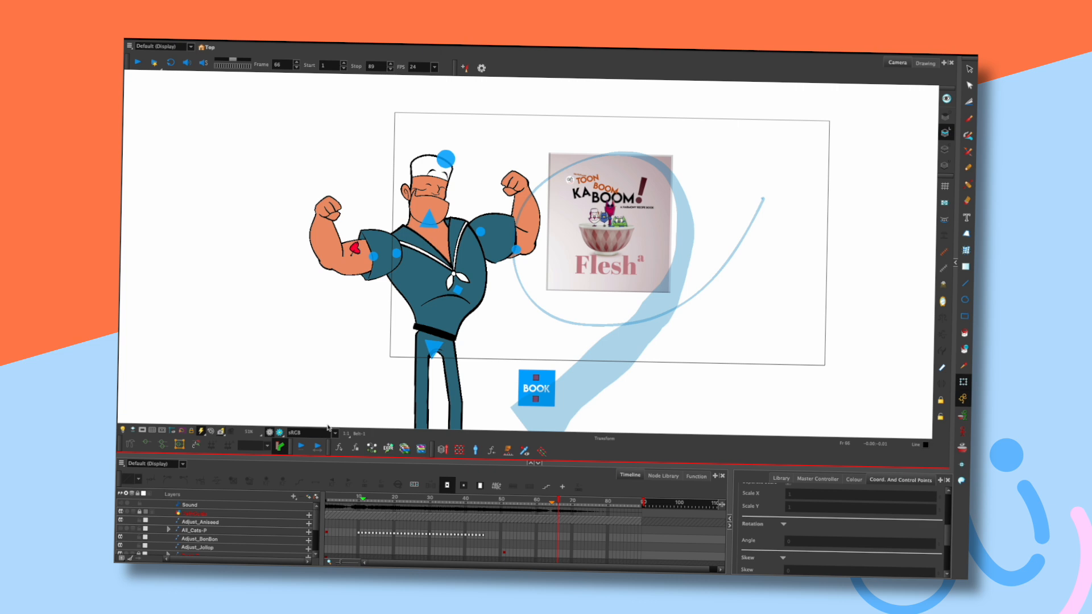
Pan the stage, step between frames 28 and 38, scrub back to frame 19, and zoom out.
drag(640, 357, 618, 373)
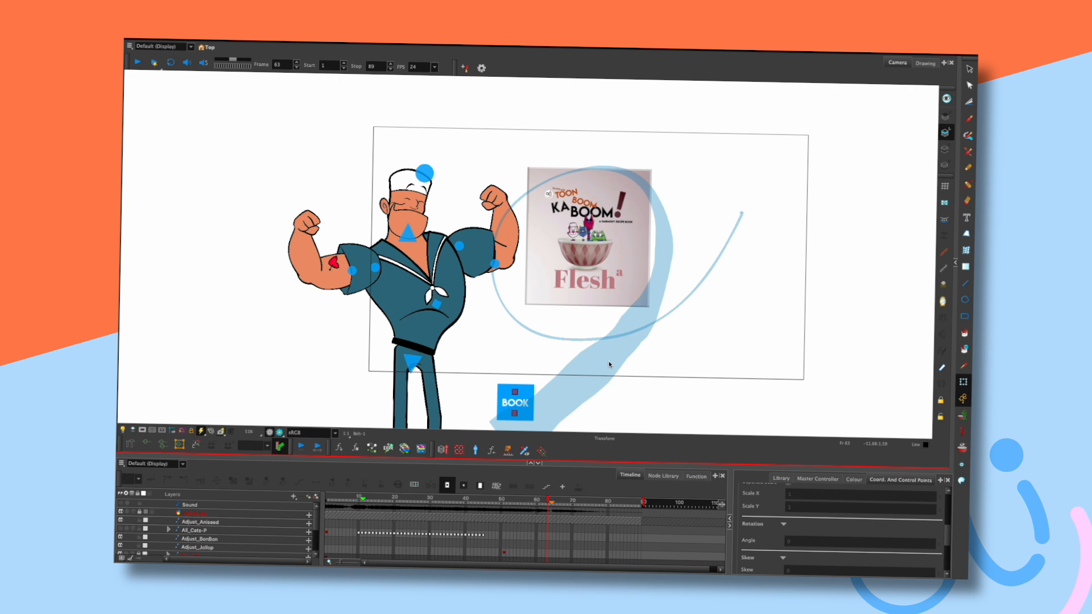
key(comma)
key(comma)
key(comma)
key(comma)
key(comma)
key(comma)
key(comma)
key(comma)
key(comma)
key(comma)
key(comma)
key(comma)
key(comma)
key(comma)
key(comma)
key(comma)
key(comma)
key(comma)
key(comma)
key(comma)
key(comma)
key(comma)
key(comma)
key(comma)
key(period)
key(period)
key(period)
key(period)
key(period)
key(period)
key(period)
key(period)
key(period)
key(period)
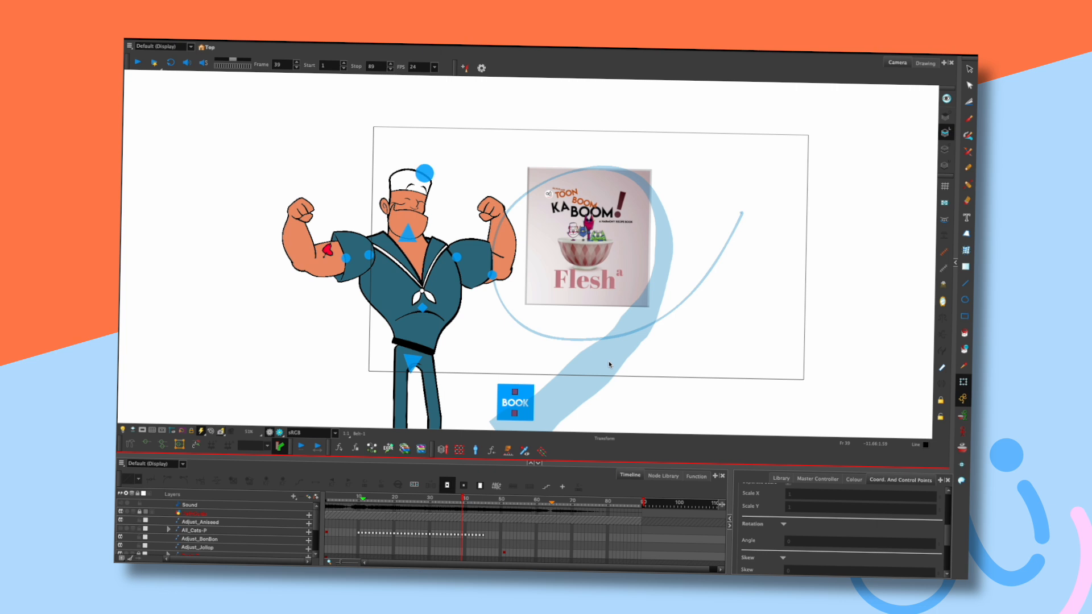
drag(422, 499, 391, 497)
drag(638, 357, 646, 276)
scroll(659, 271, down, 2)
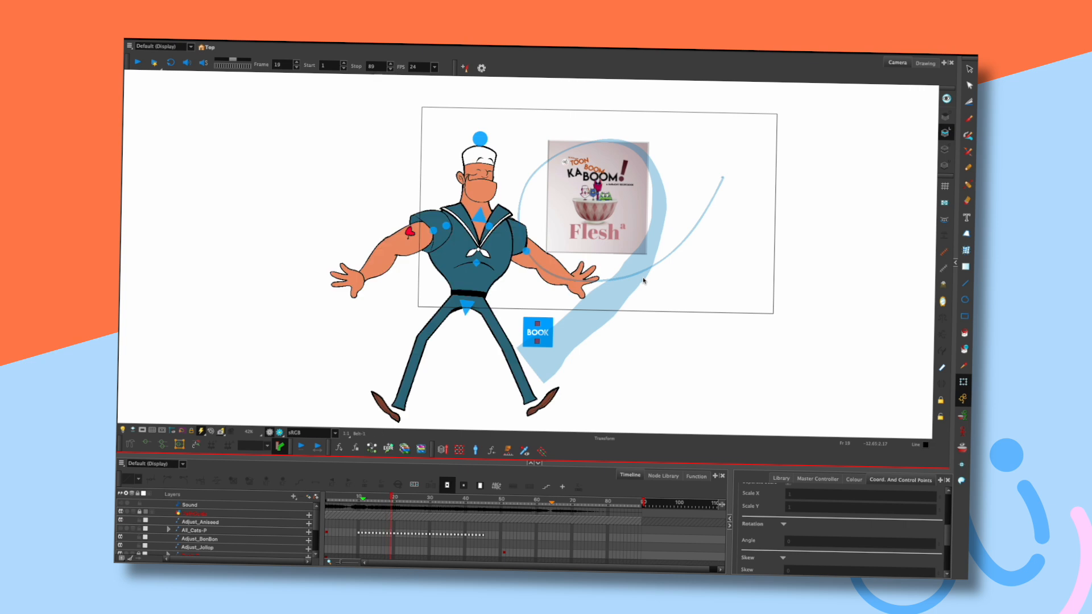
Step to frame 21 and briefly select the sailor's left leg, then deselect it.
key(period)
key(period)
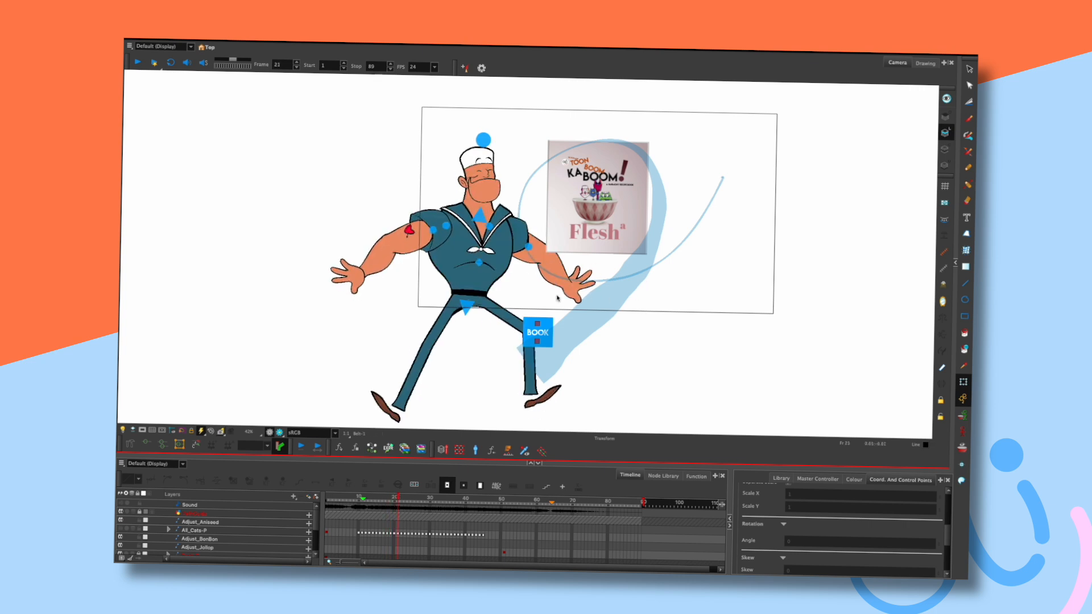
key(comma)
key(period)
click(435, 339)
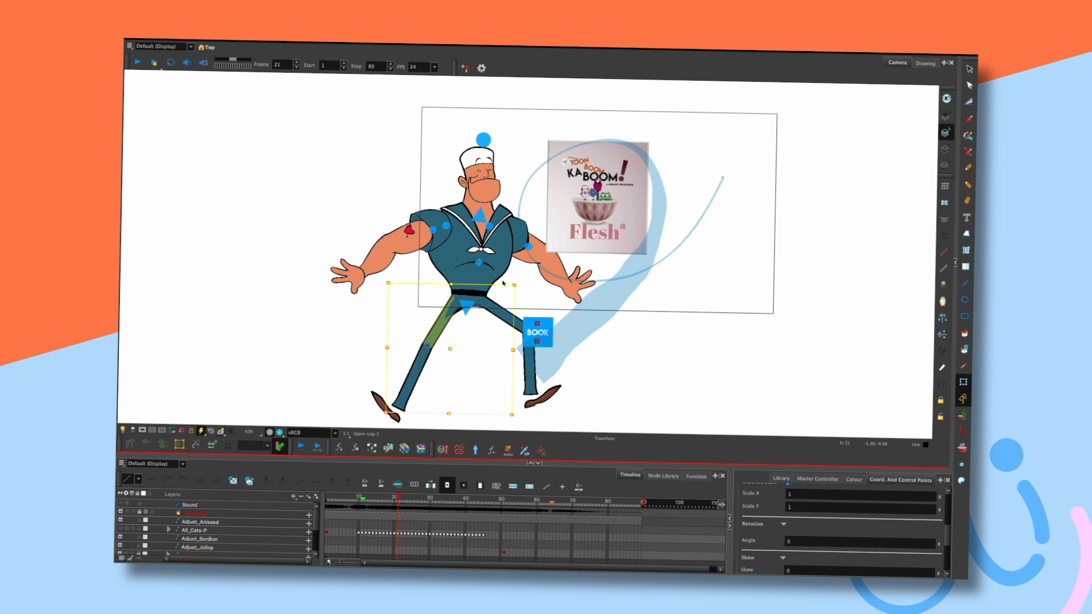
click(534, 287)
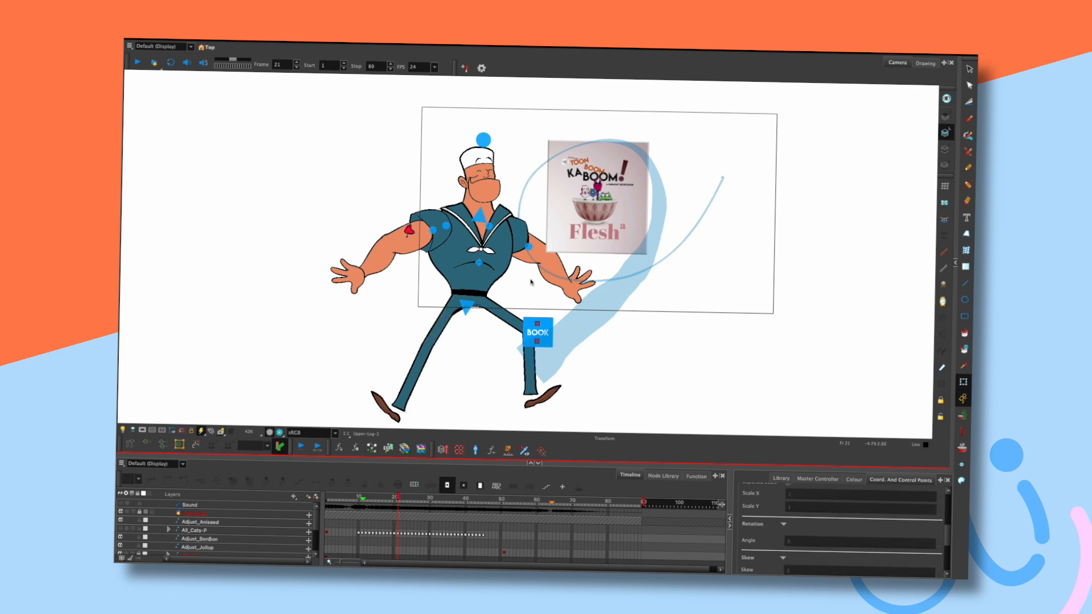
Zoom in and pan the Camera view to centre the sailor.
drag(528, 282, 526, 288)
scroll(529, 256, up, 2)
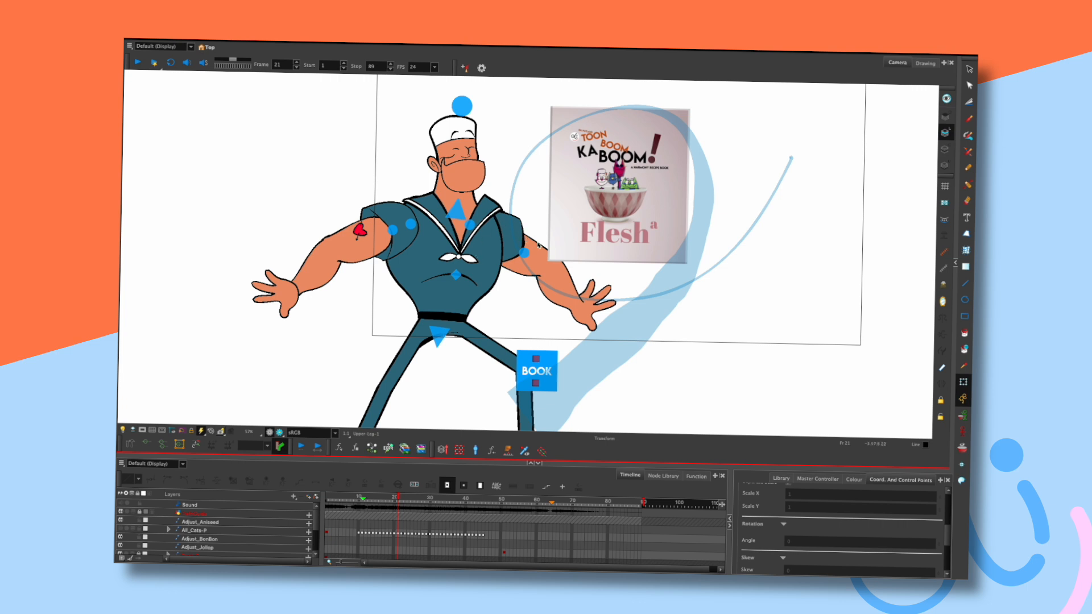
drag(540, 236, 552, 227)
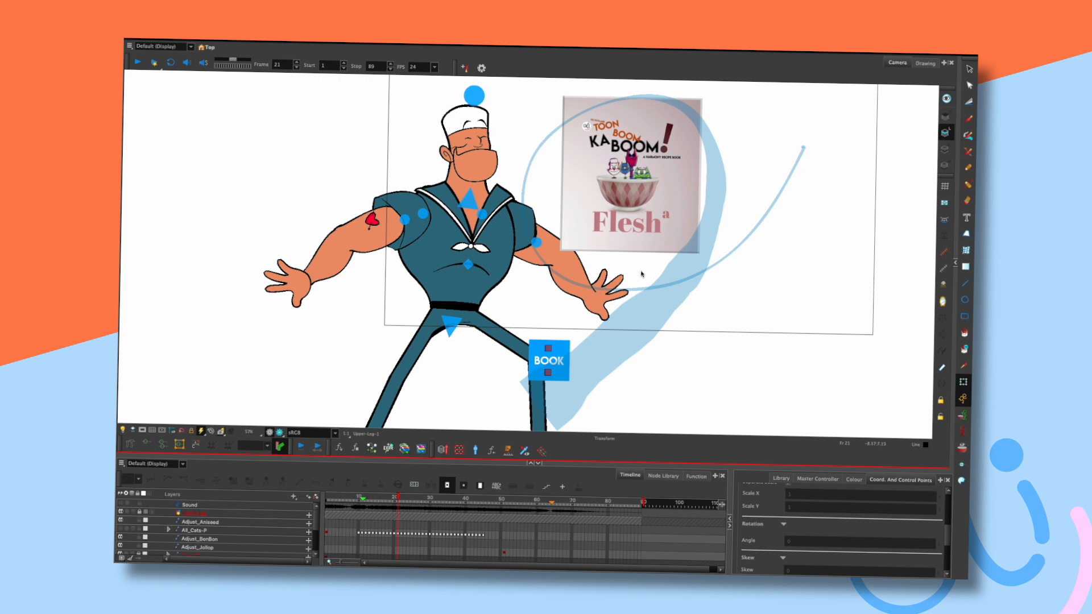
drag(621, 259, 573, 314)
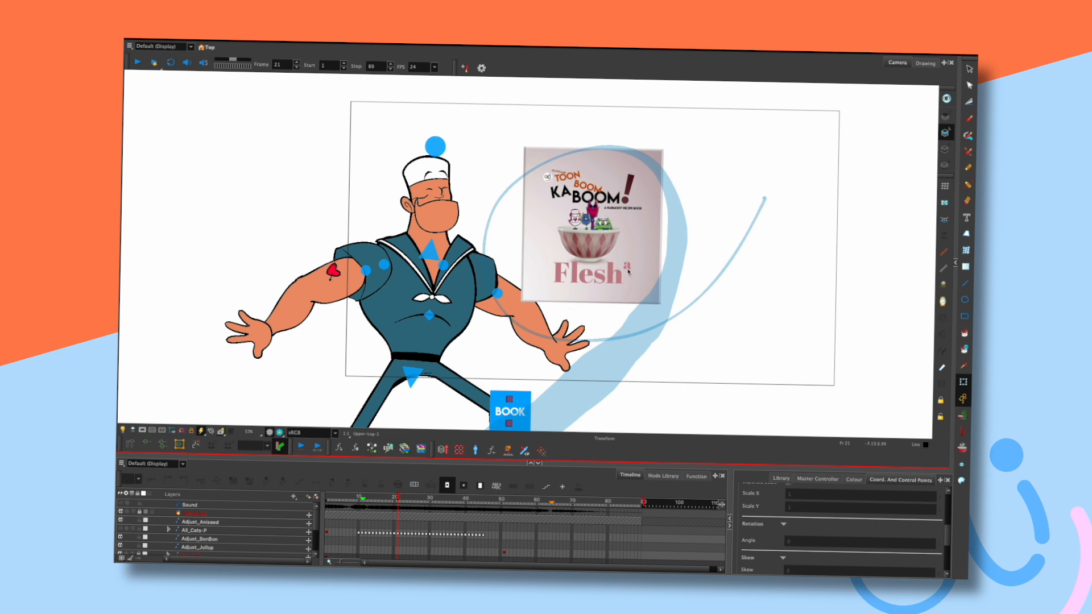
Draw small lasso selections on the stage right of the book, undoing the first.
mouse_move(717, 218)
mouse_down()
mouse_move(820, 224)
mouse_move(713, 219)
mouse_move(782, 218)
mouse_move(780, 241)
mouse_up()
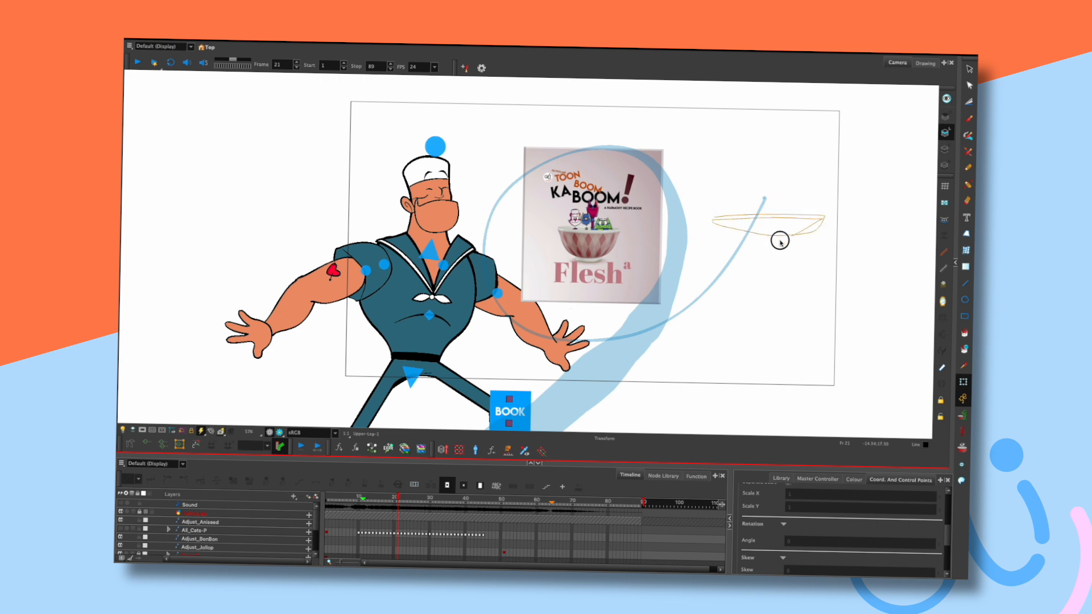
key(ctrl+z)
mouse_move(724, 204)
mouse_down()
mouse_move(734, 217)
mouse_move(758, 209)
mouse_up()
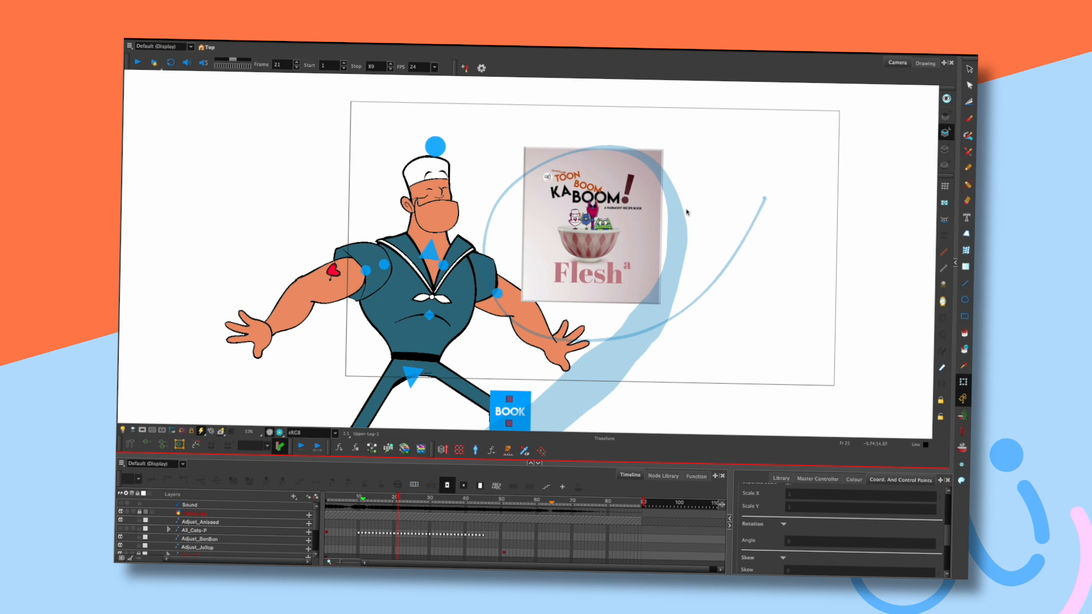
mouse_move(713, 210)
mouse_down()
mouse_move(740, 244)
mouse_move(691, 213)
mouse_move(724, 227)
mouse_move(731, 255)
mouse_move(700, 198)
mouse_move(704, 212)
mouse_move(764, 216)
mouse_move(764, 238)
mouse_move(694, 225)
mouse_move(731, 242)
mouse_move(697, 212)
mouse_up()
Compare the arms-wide pose across frames 18–21, then pan the view left and down.
key(comma)
key(comma)
key(comma)
key(period)
key(period)
key(period)
key(comma)
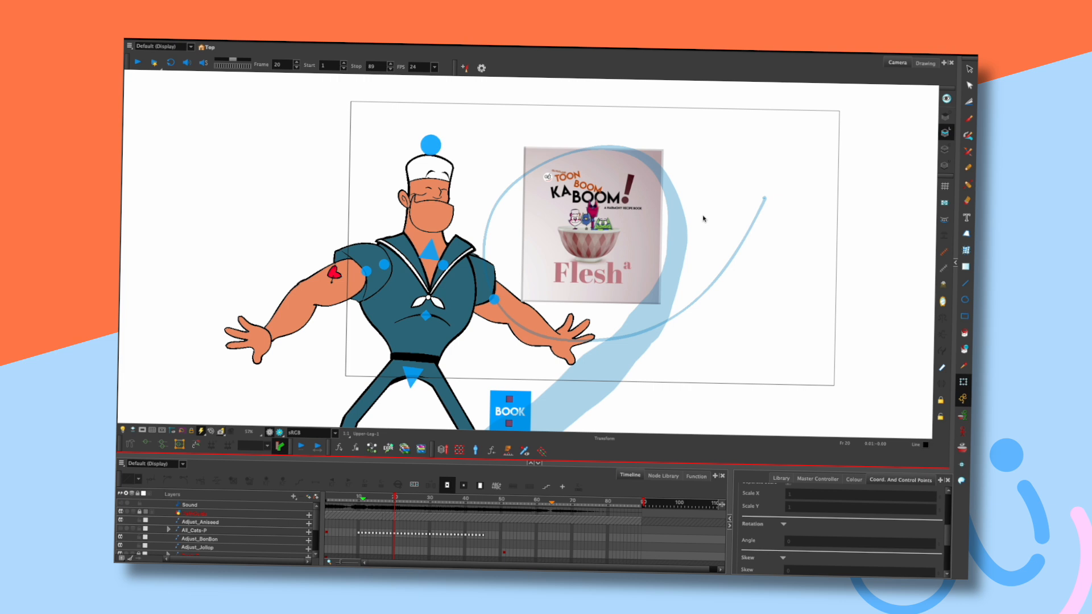
key(comma)
key(period)
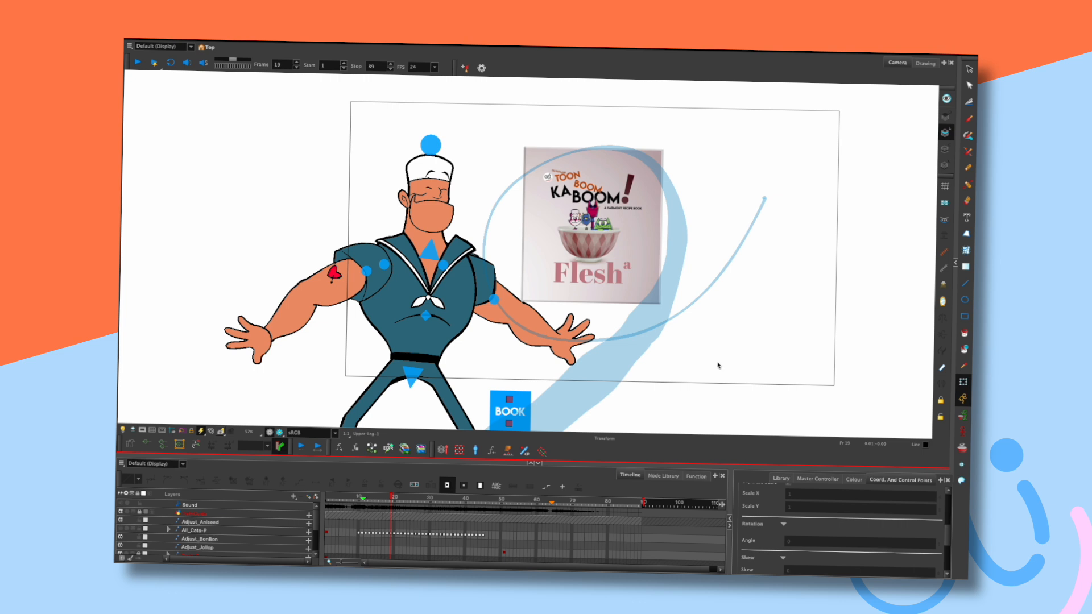
mouse_move(760, 352)
mouse_down()
mouse_move(762, 309)
mouse_move(789, 336)
mouse_move(766, 334)
mouse_move(857, 330)
mouse_move(837, 360)
mouse_move(769, 347)
mouse_up()
drag(726, 281, 678, 270)
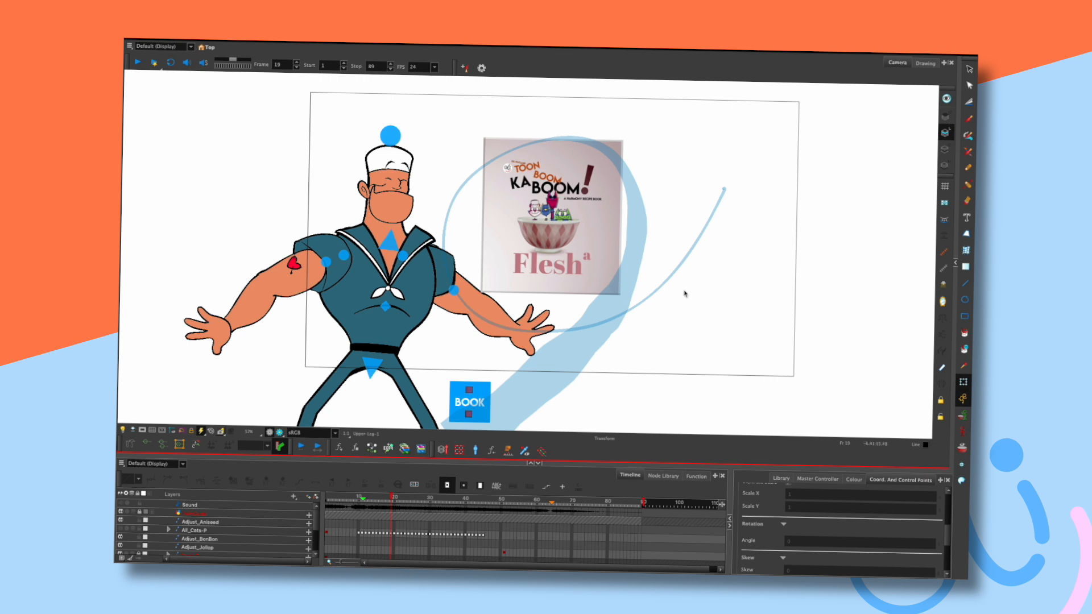
drag(665, 333, 656, 353)
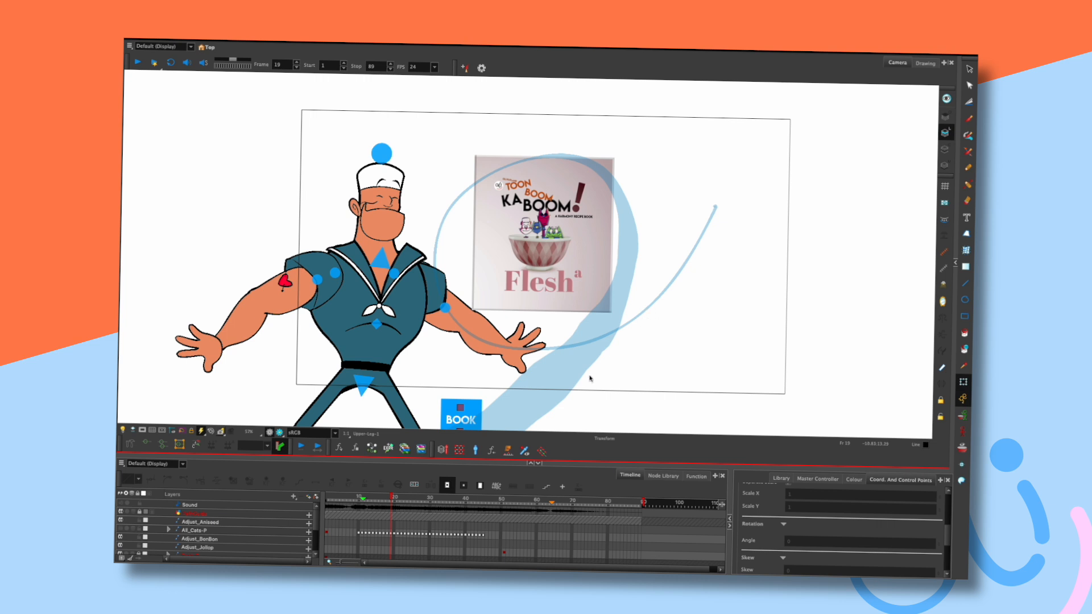
Compare the sailor's poses around frames 19 and 20, nudging the view up-left.
key(d)
key(a)
key(period)
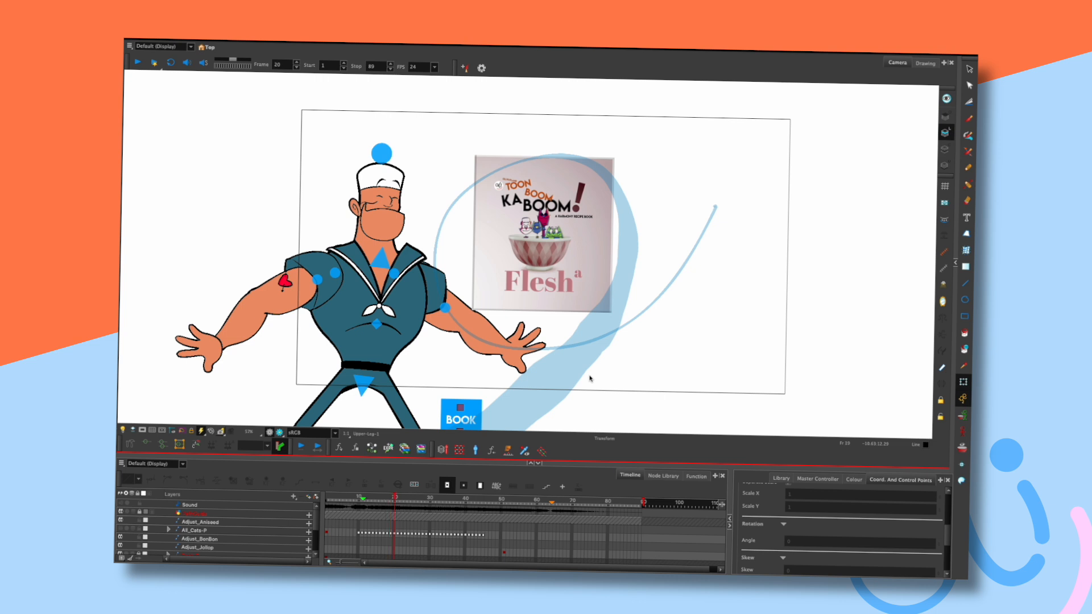
key(period)
key(comma)
key(space)
drag(679, 311, 671, 298)
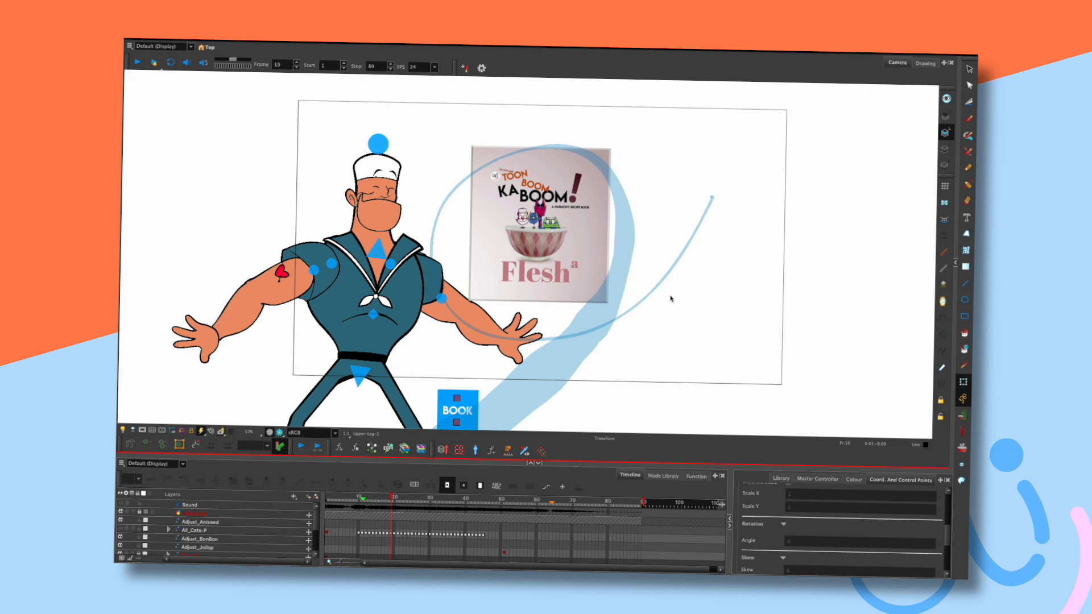
mouse_move(626, 329)
mouse_down()
mouse_move(613, 308)
mouse_move(618, 324)
mouse_up()
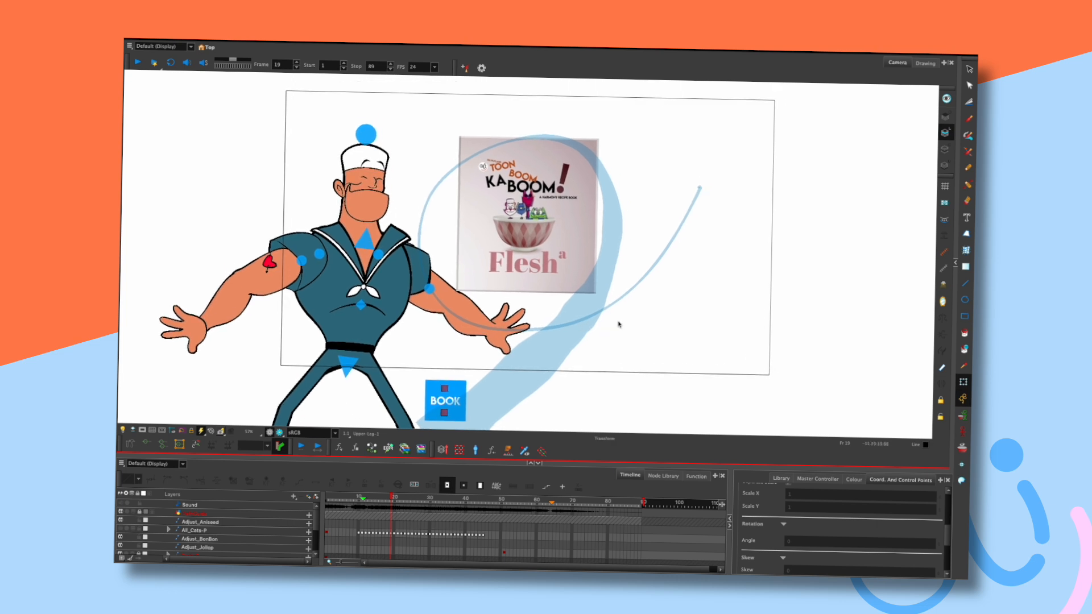
Step ahead to frame 26, scrub back to frame 20, then advance to the frame 22 lunge.
key(period)
key(period)
key(period)
key(period)
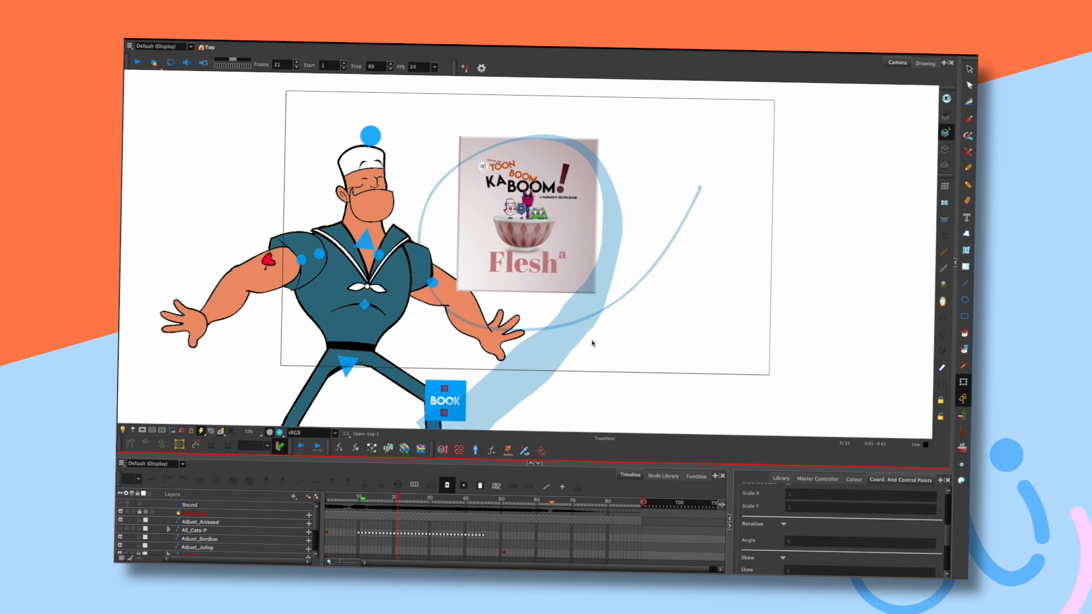
key(period)
key(period)
key(period)
key(comma)
drag(411, 500, 392, 502)
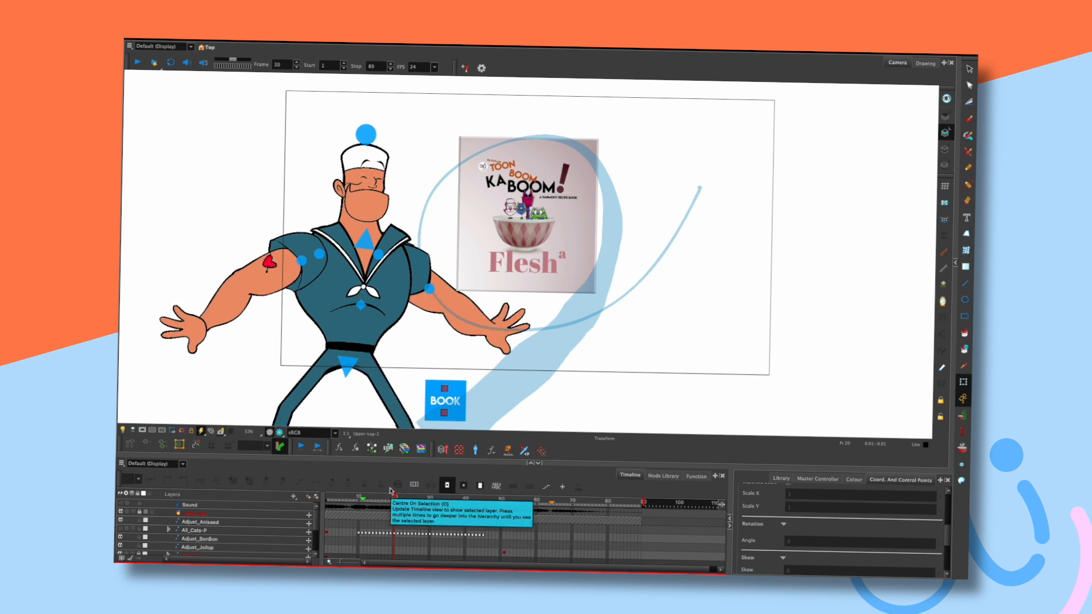
key(period)
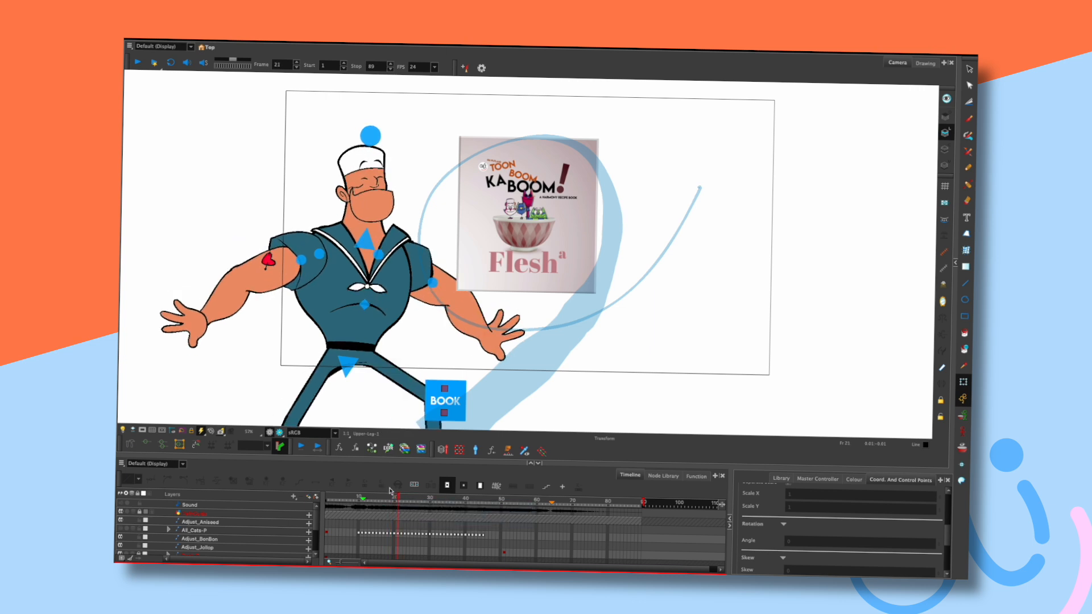
drag(402, 498, 398, 497)
key(period)
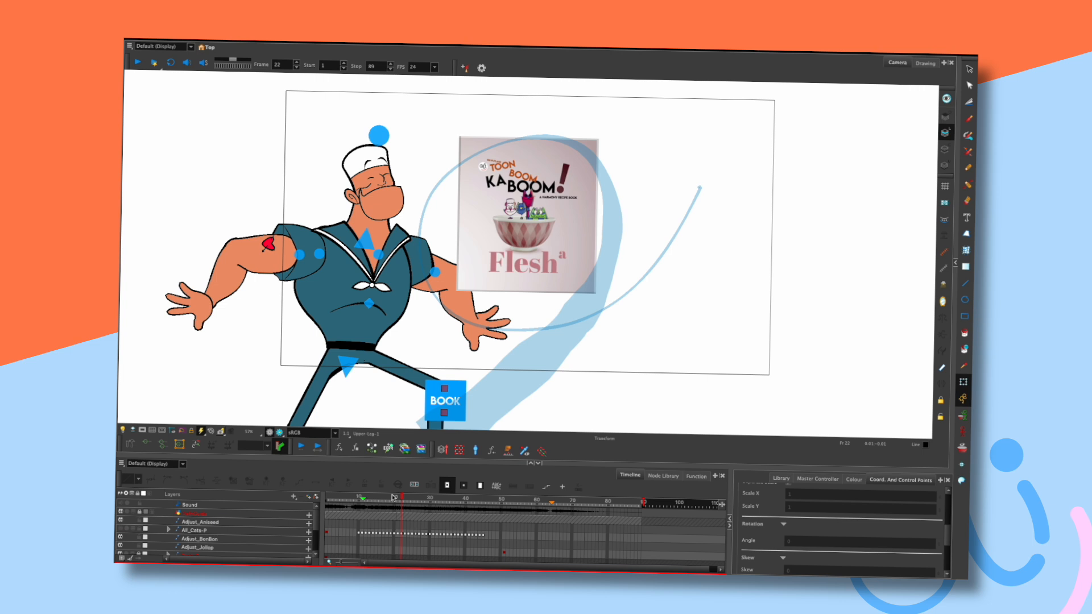
key(period)
key(period)
Return to the frame 19 arms-spread pose and try lasso-selecting around the sailor.
click(393, 497)
key(period)
key(comma)
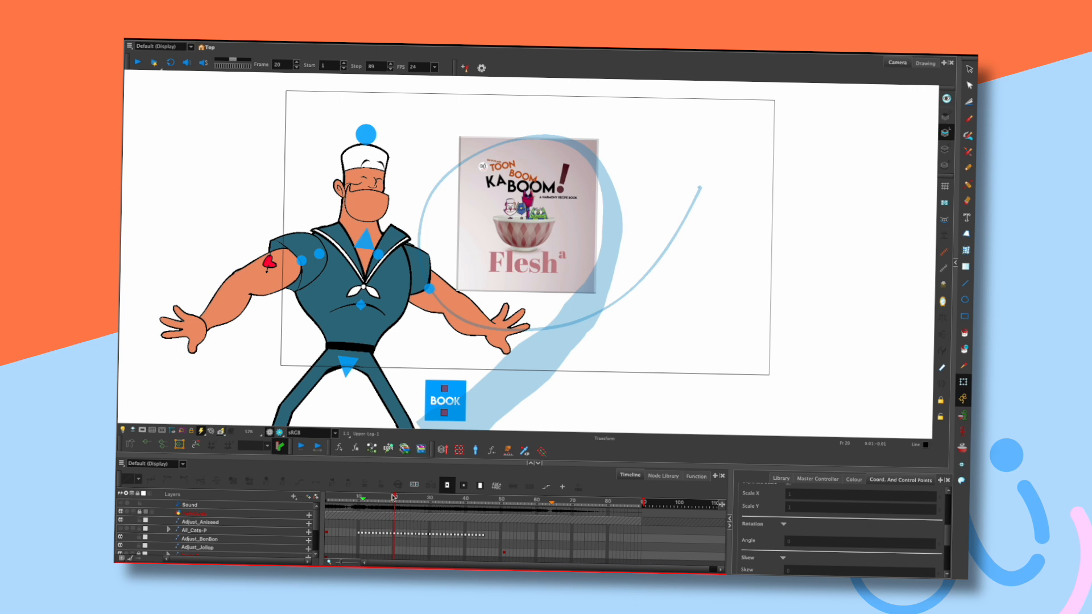
mouse_move(599, 360)
mouse_down()
mouse_move(623, 337)
mouse_move(655, 347)
mouse_move(672, 404)
mouse_move(614, 392)
mouse_move(621, 368)
mouse_move(611, 336)
mouse_up()
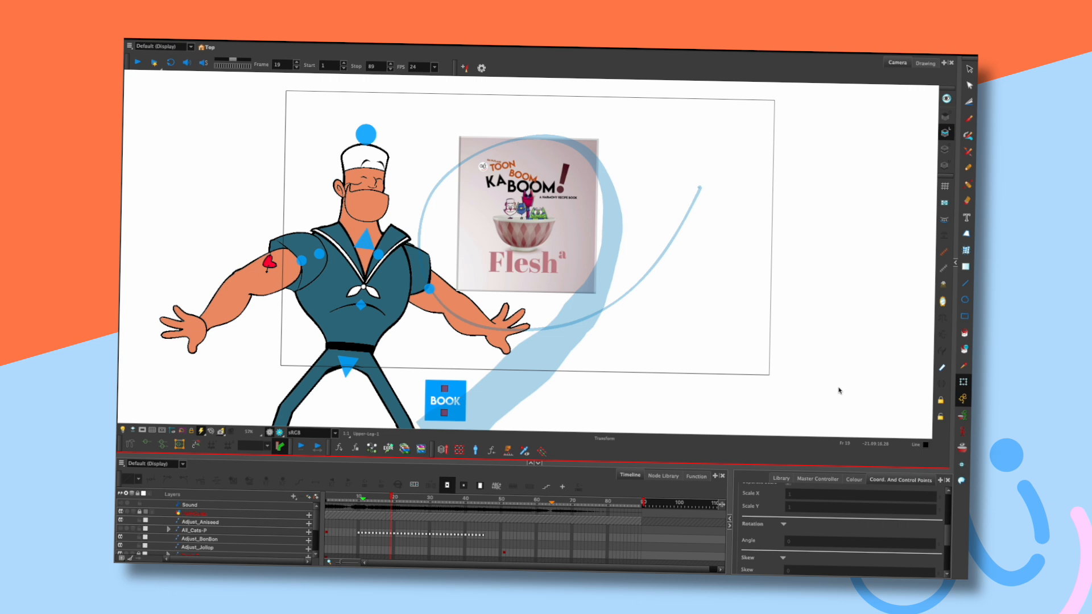
mouse_move(688, 335)
mouse_down()
mouse_move(732, 335)
mouse_move(695, 375)
mouse_move(656, 387)
mouse_move(664, 362)
mouse_up()
mouse_move(655, 314)
mouse_down()
mouse_move(694, 334)
mouse_move(711, 324)
mouse_up()
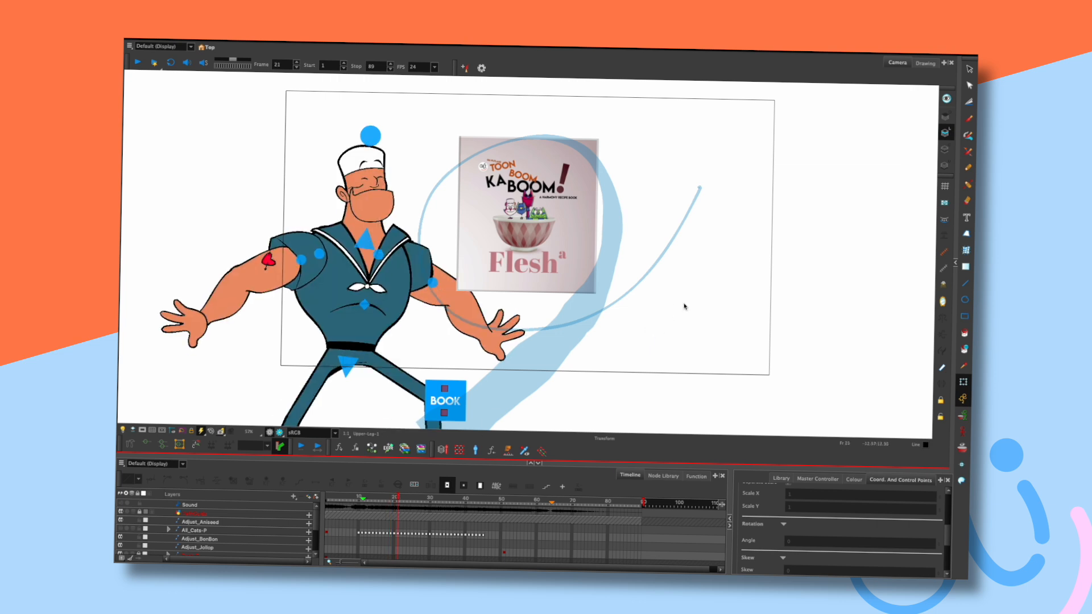
mouse_move(652, 310)
mouse_down()
mouse_move(682, 319)
mouse_move(665, 339)
mouse_up()
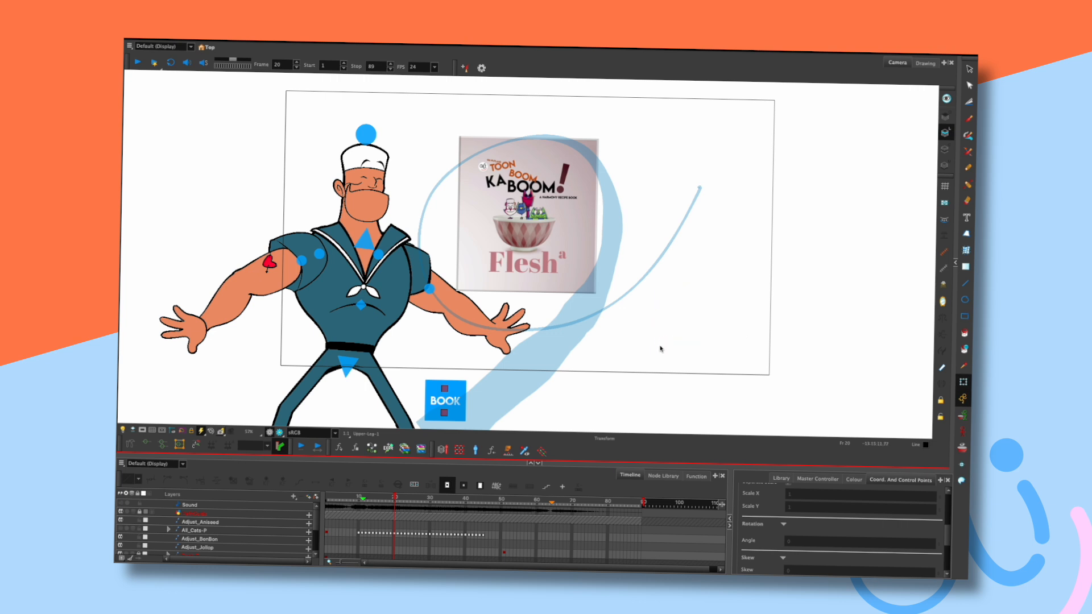
Flip between frames 25 and 26, then scrub from frame 15 to frame 19 as the sailor appears.
key(period)
key(period)
key(period)
key(period)
key(period)
key(period)
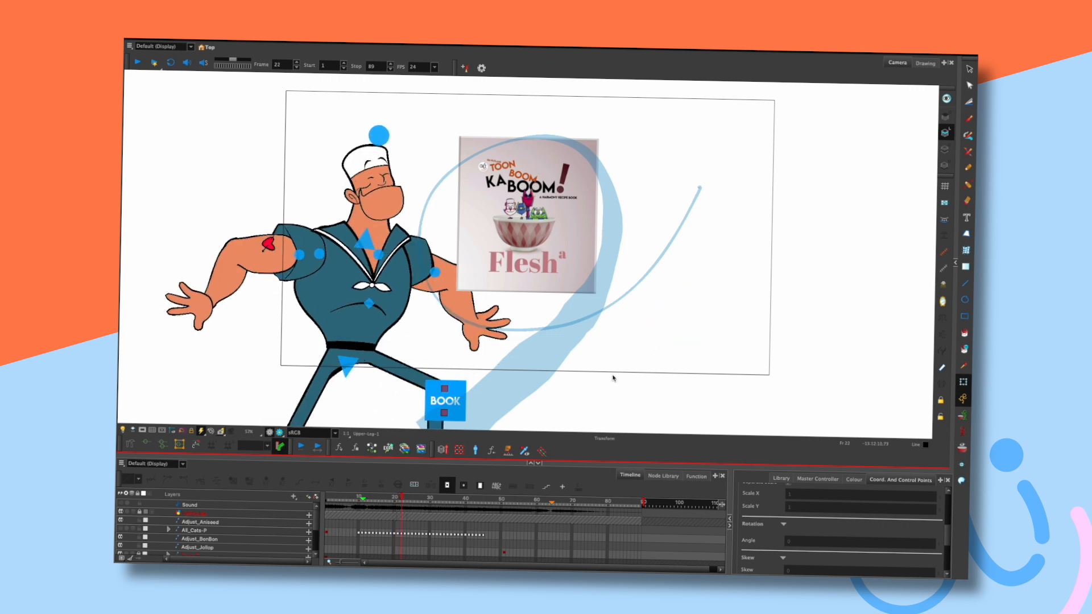
key(comma)
key(comma)
key(period)
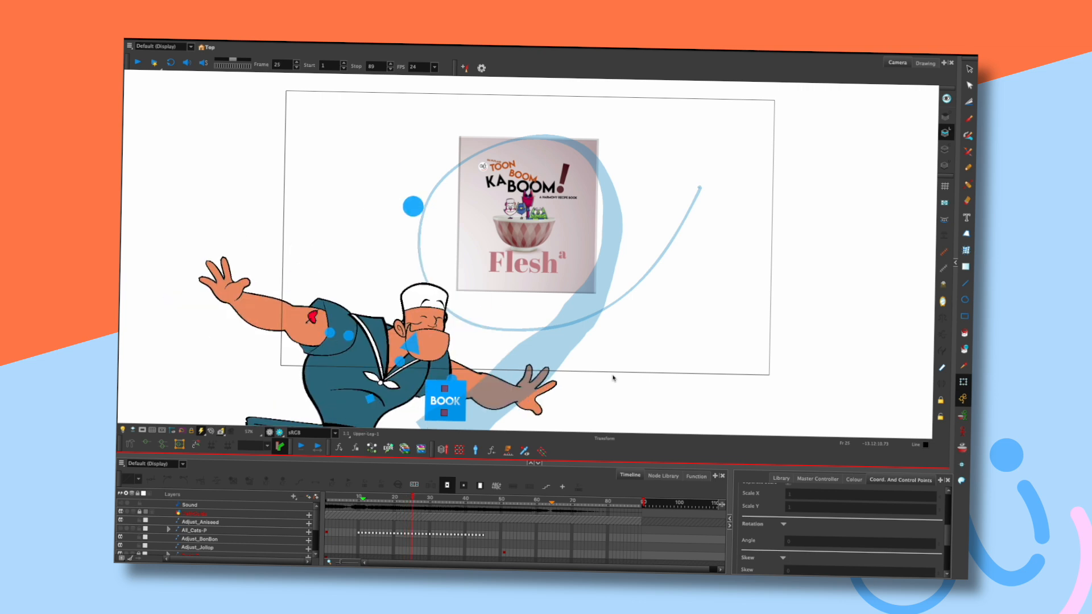
click(377, 498)
drag(380, 499, 392, 501)
drag(590, 353, 648, 330)
key(comma)
key(comma)
key(period)
Zoom out and pan to fit the whole sailor while stepping between frames 18 and 23.
drag(505, 236, 508, 228)
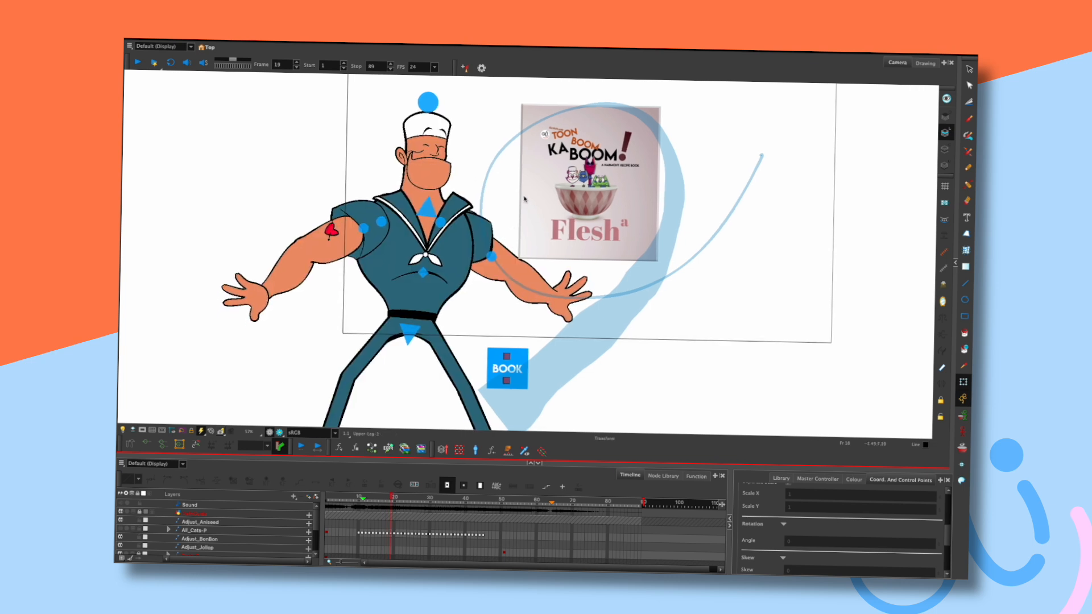
drag(654, 317, 650, 329)
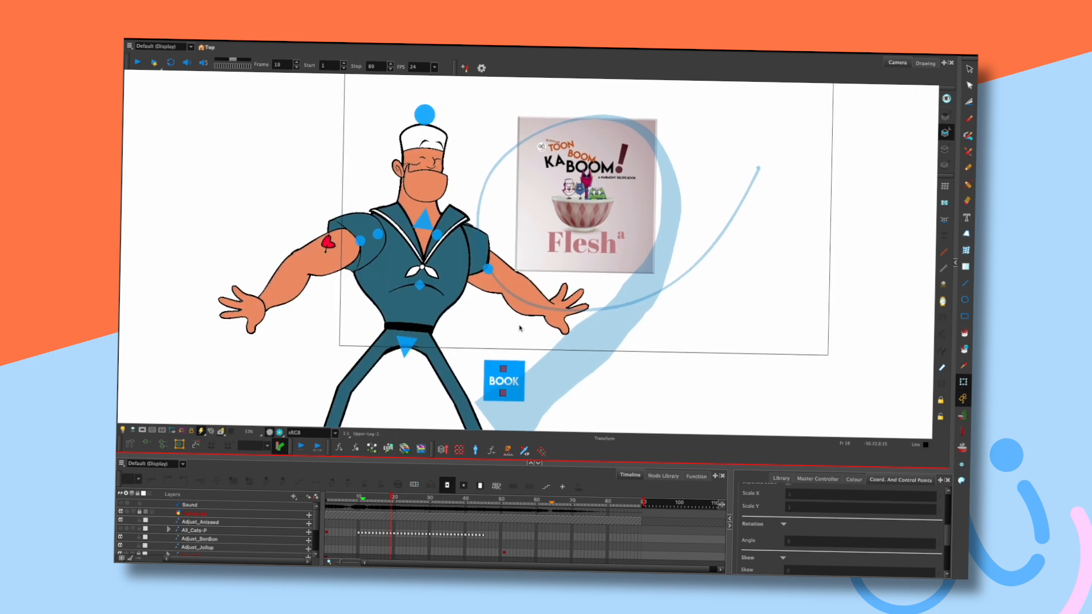
key(comma)
key(period)
drag(545, 334, 556, 281)
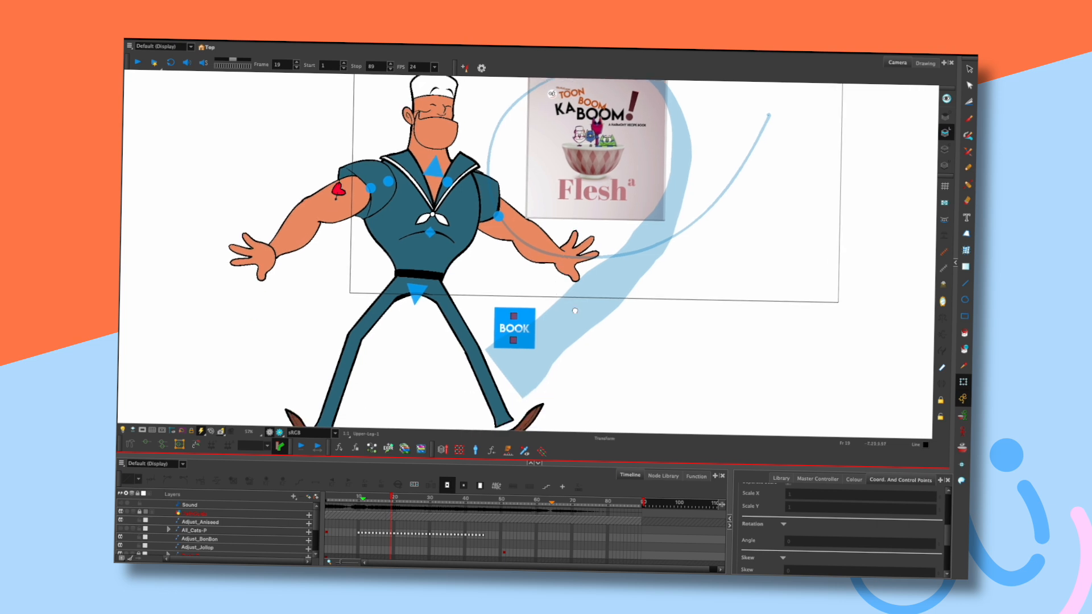
scroll(599, 260, down, 2)
key(period)
key(period)
key(period)
key(period)
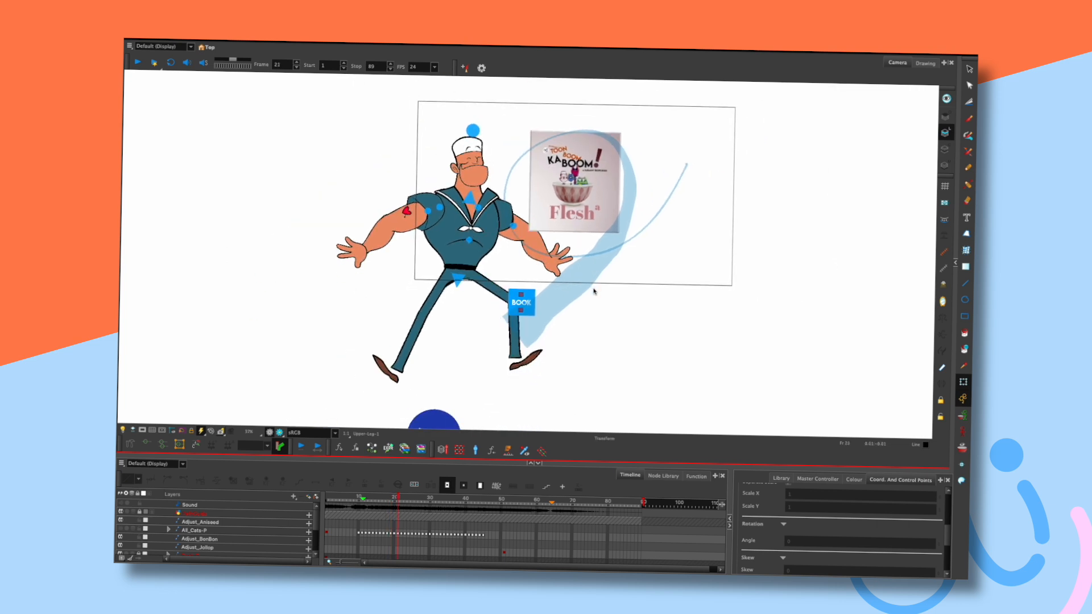
key(comma)
key(comma)
key(comma)
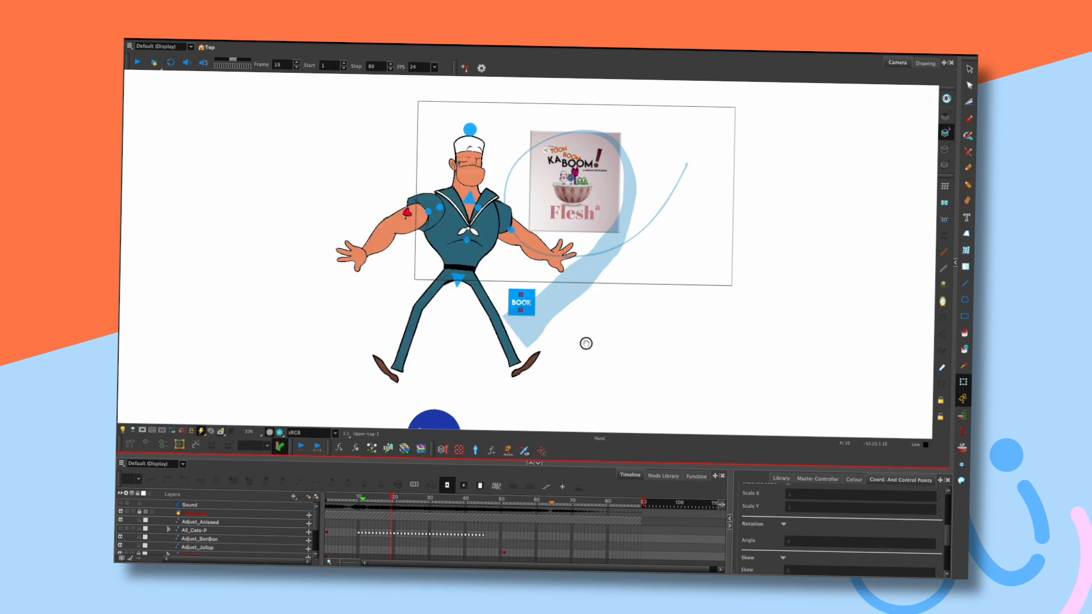
Select the whole rig with the SAILOR master controller and scroll the Timeline to Colourful-Sailor.
drag(585, 343, 592, 303)
click(460, 388)
drag(316, 518, 321, 550)
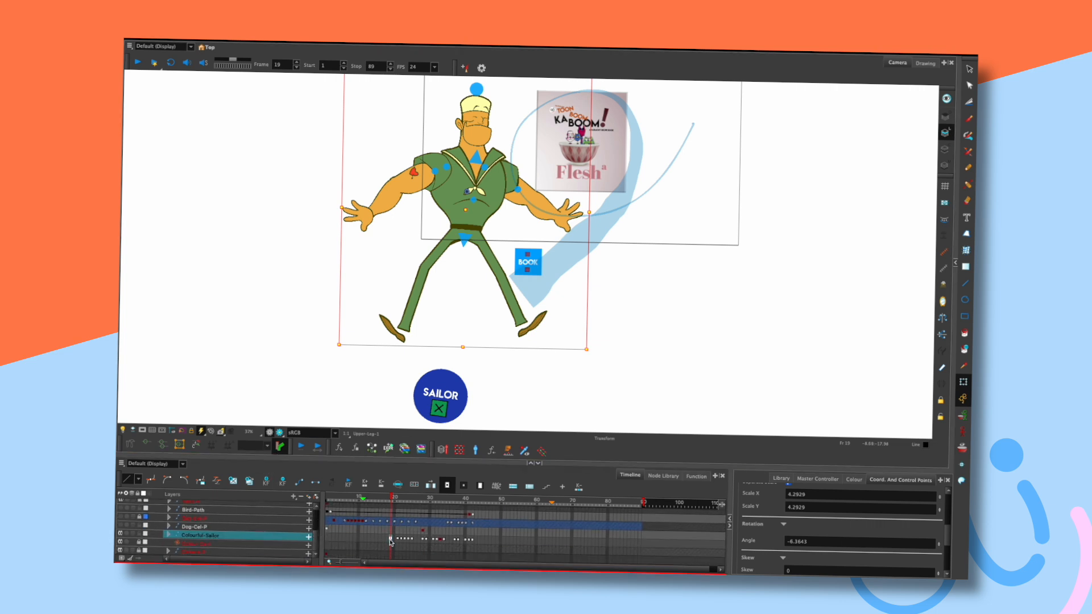
Turn on the camera mask and play from frame 15 to review the leap into frame 19.
key(period)
key(period)
key(period)
key(period)
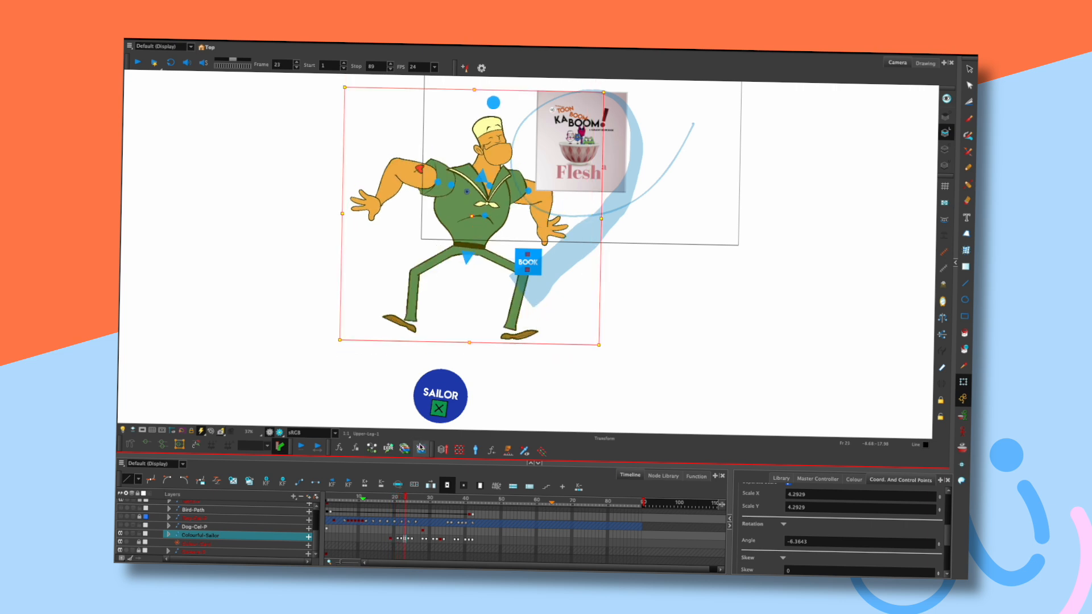
key(period)
key(period)
key(period)
key(period)
key(period)
key(period)
key(period)
key(period)
click(391, 498)
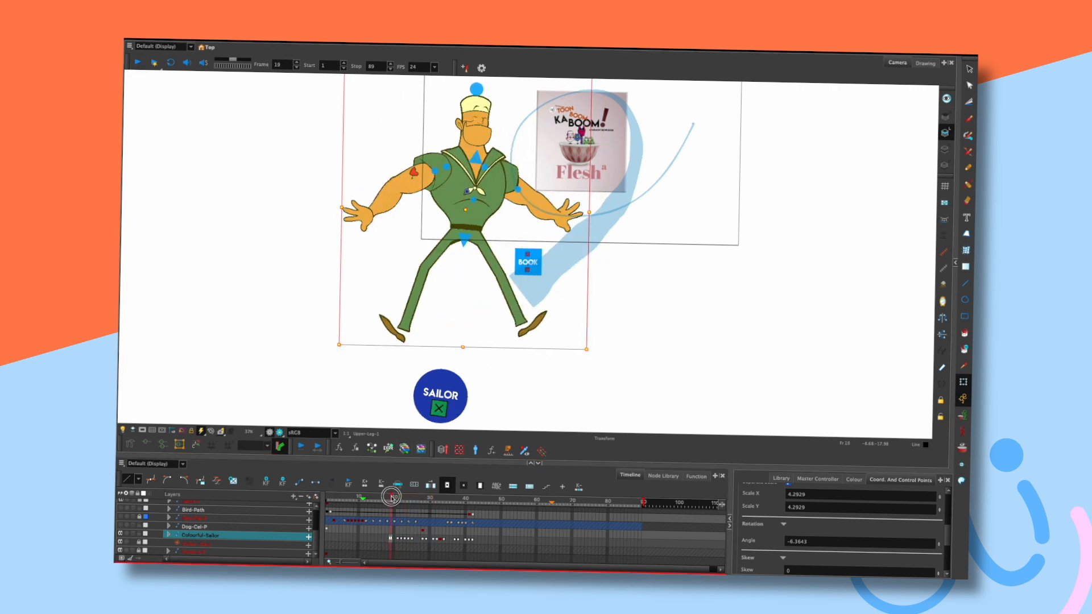
click(143, 430)
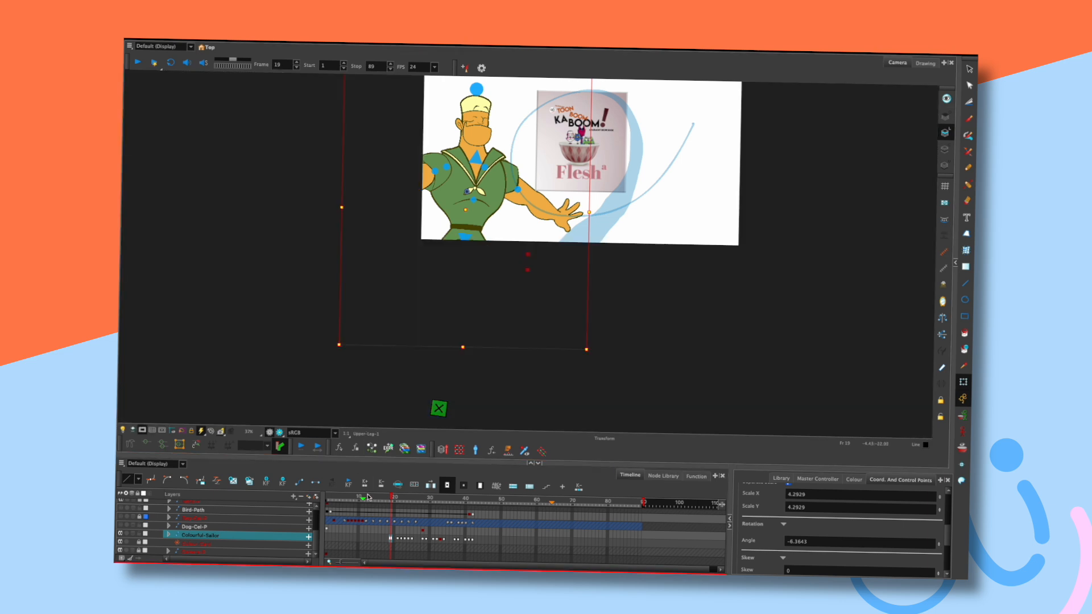
click(364, 499)
key(shift+Return)
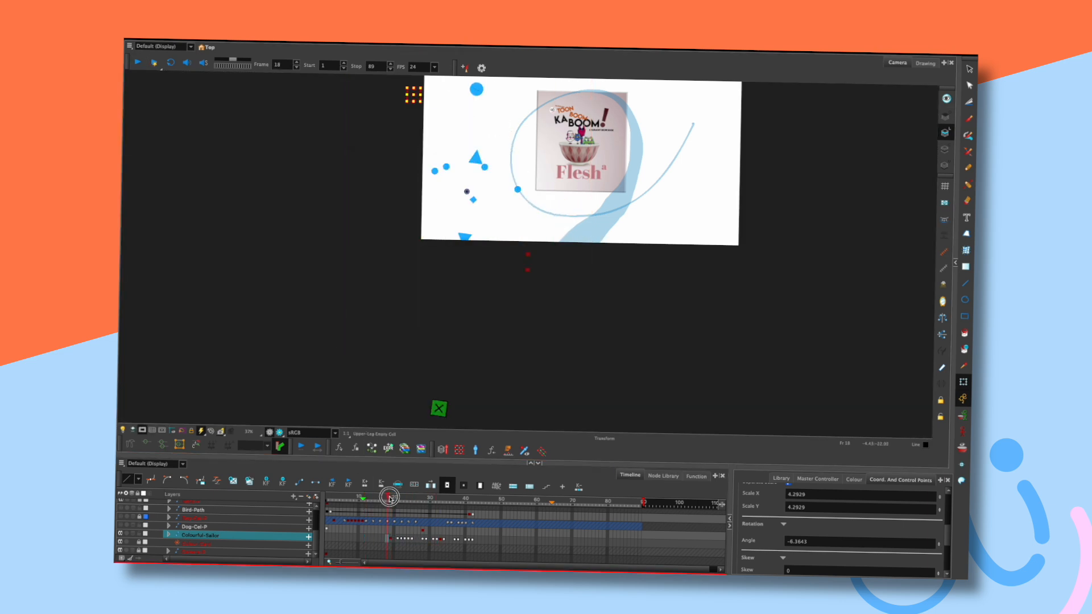
click(395, 499)
mouse_move(395, 501)
mouse_down()
mouse_move(404, 506)
mouse_move(400, 496)
mouse_up()
Turn off the camera mask and drag the sailor rig upward, checking neighbouring frames.
key(space)
drag(614, 266, 583, 309)
click(141, 429)
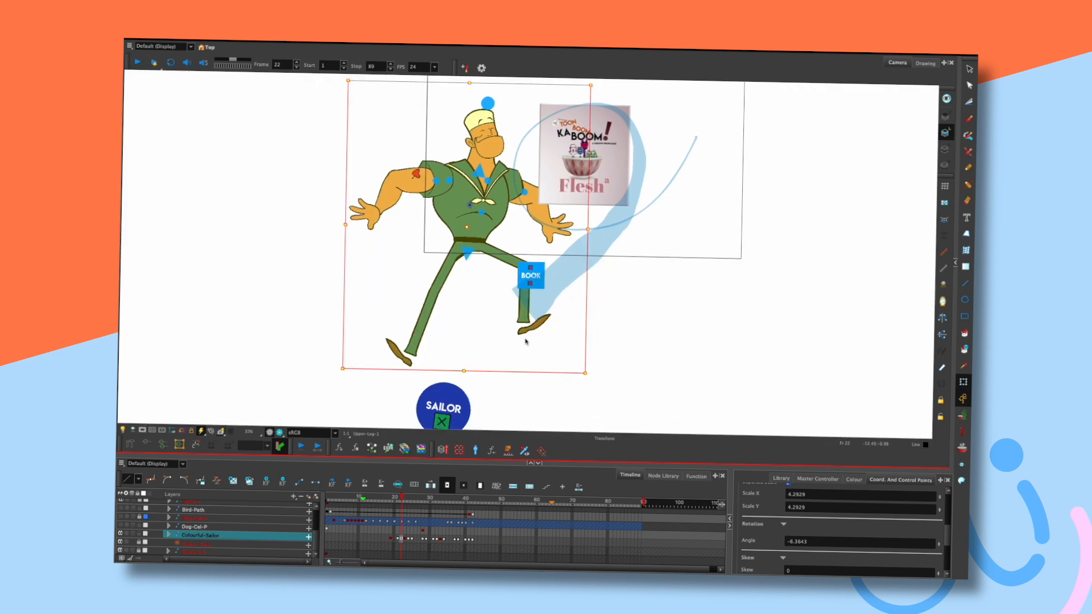
drag(461, 409, 464, 370)
key(comma)
key(period)
key(period)
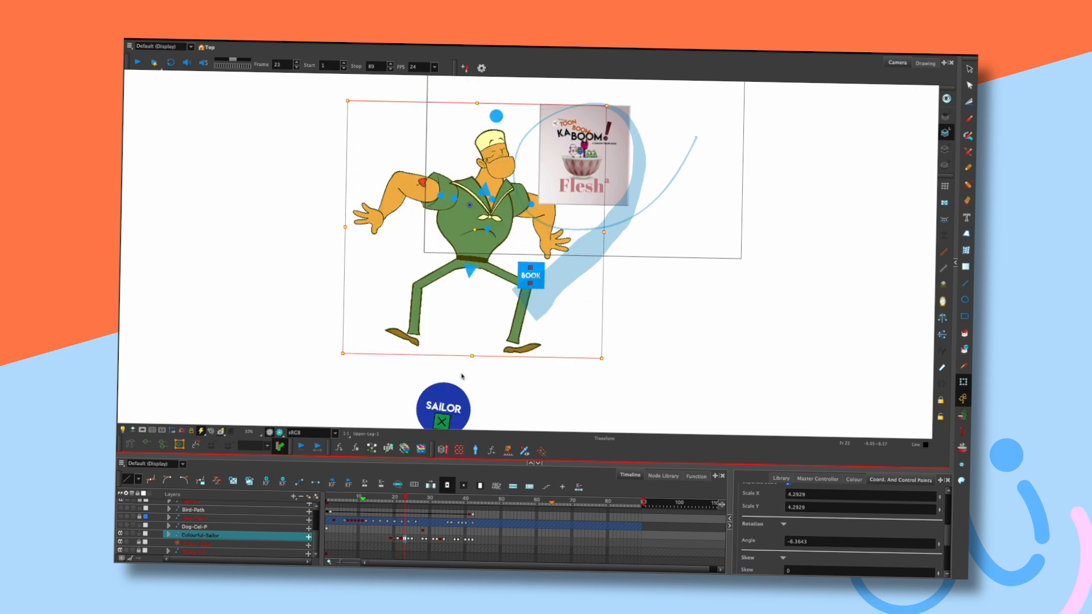
key(comma)
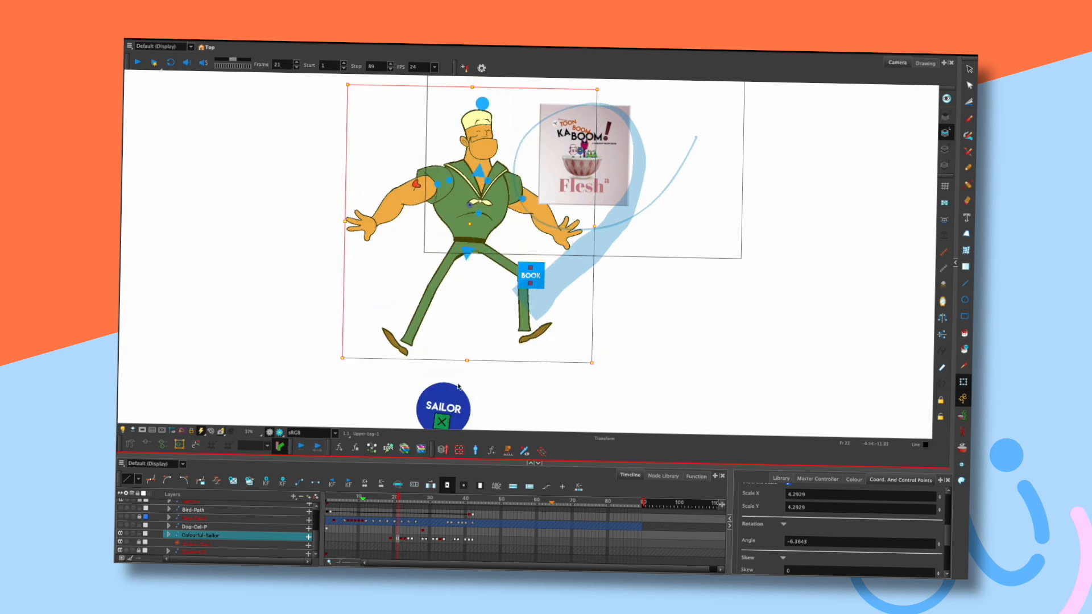
drag(459, 397, 459, 290)
key(space)
drag(613, 301, 611, 375)
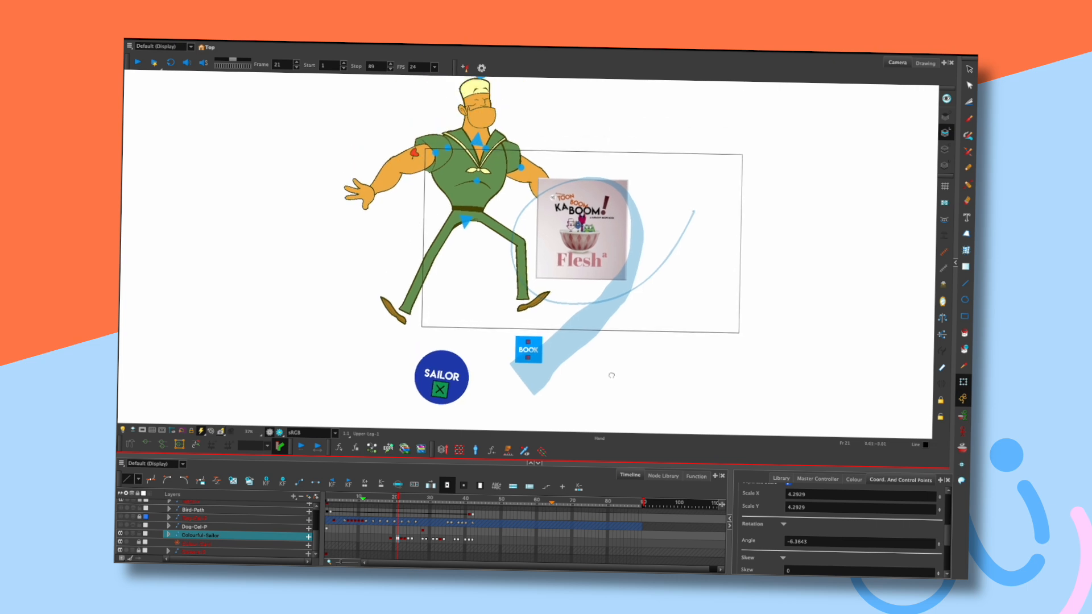
Reselect the Colourful-Sailor rig at frame 19 and move the sailor further up.
key(comma)
key(period)
key(period)
key(period)
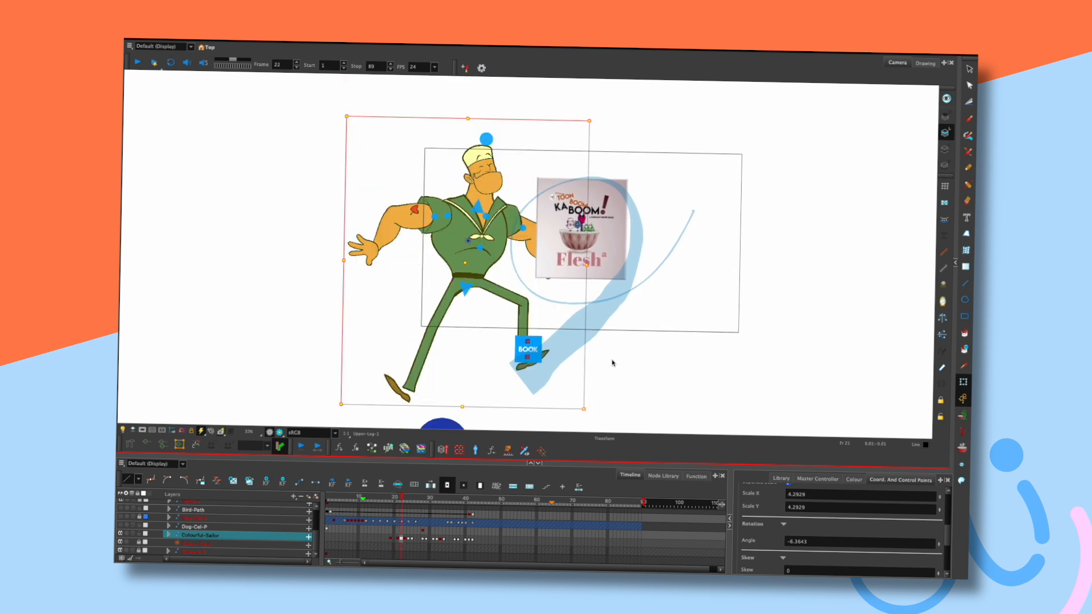
key(comma)
key(comma)
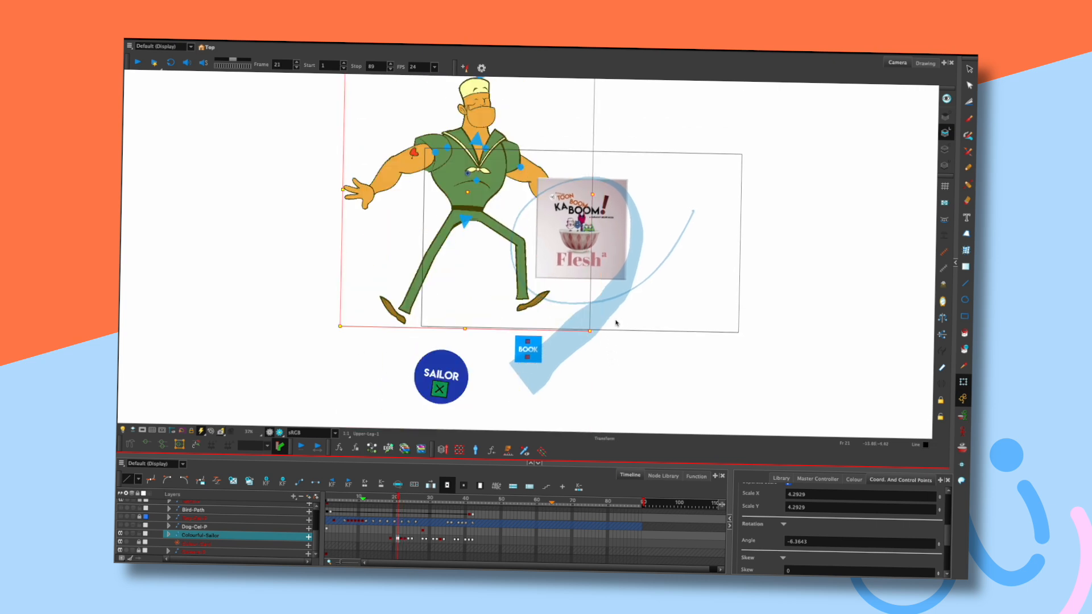
click(637, 346)
key(comma)
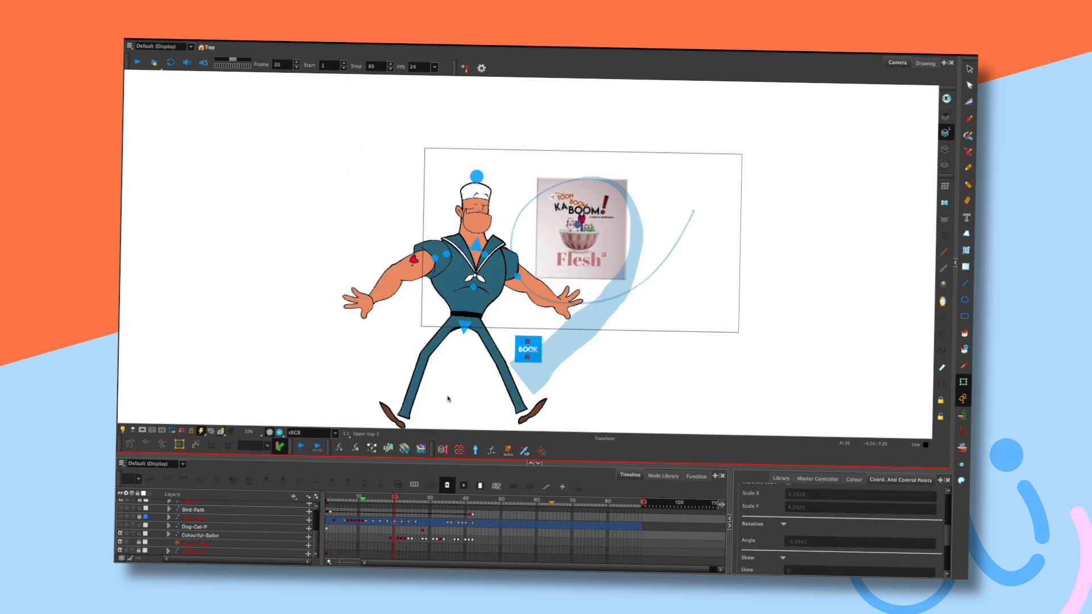
click(391, 539)
click(393, 538)
key(comma)
key(period)
drag(605, 369, 612, 278)
click(509, 363)
drag(506, 264, 506, 121)
drag(608, 290, 616, 388)
Raise the whole rig higher again at frame 19 and step through frames 18–26 to check motion.
key(period)
key(period)
key(period)
key(period)
key(period)
key(period)
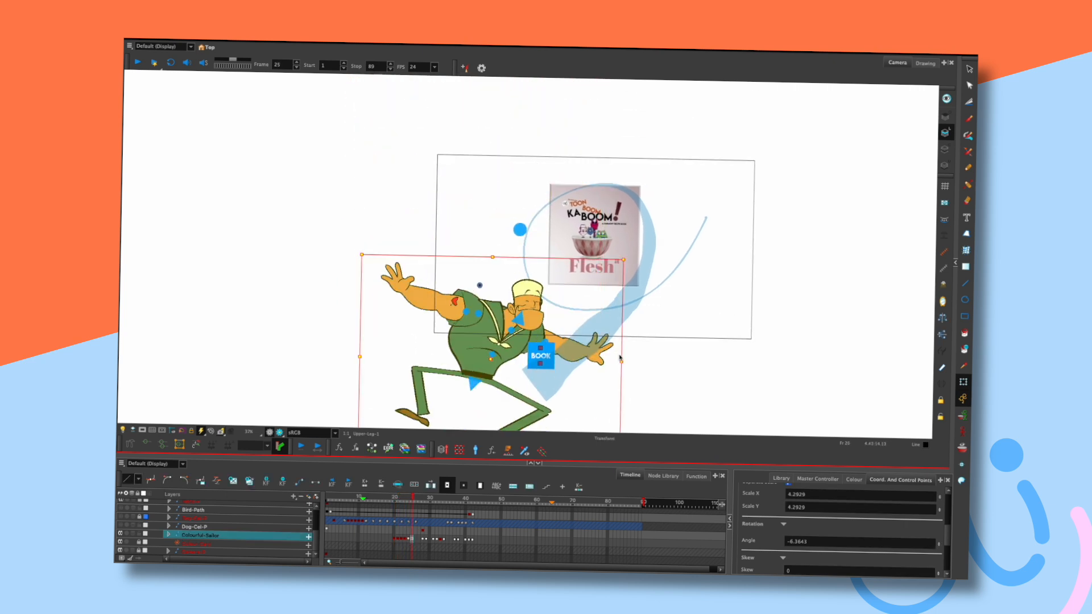
key(comma)
key(comma)
key(comma)
key(comma)
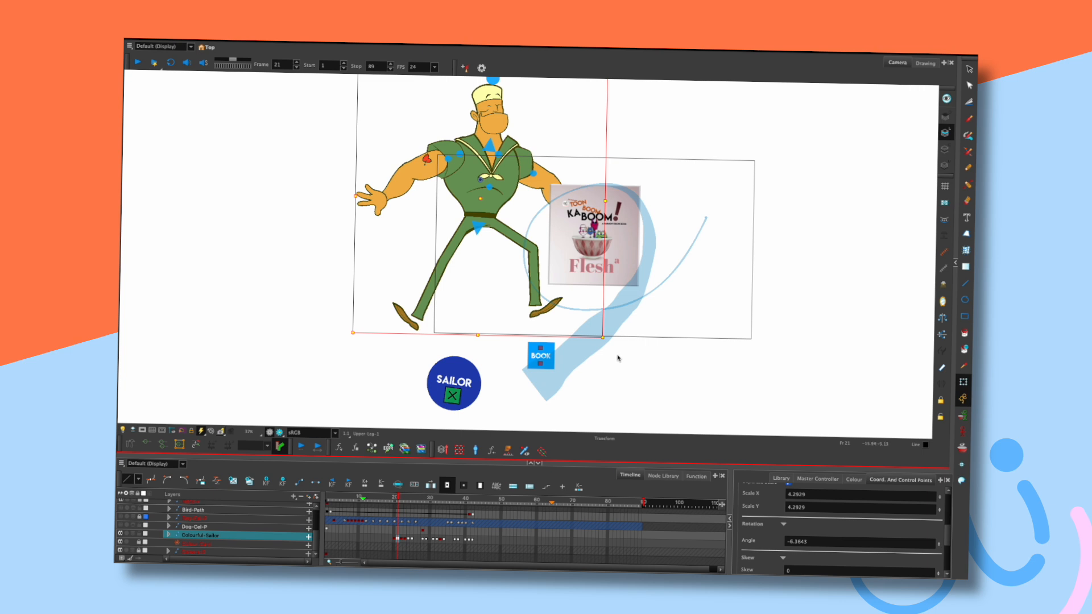
key(comma)
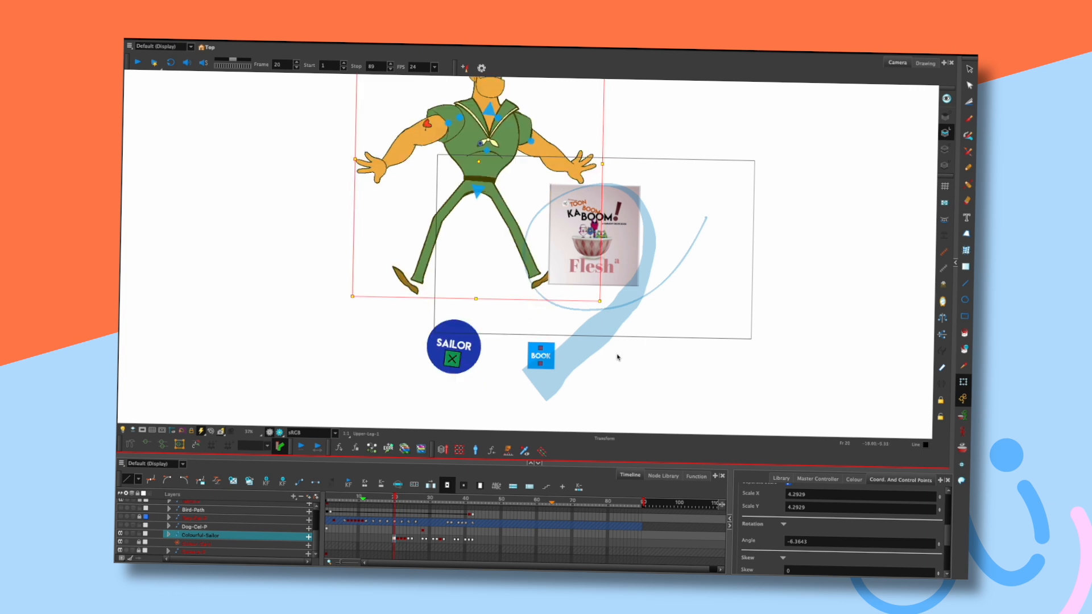
click(391, 538)
drag(472, 347, 473, 278)
key(comma)
key(comma)
key(period)
key(period)
key(period)
key(period)
key(period)
key(period)
key(period)
key(comma)
key(comma)
key(comma)
key(comma)
key(comma)
key(comma)
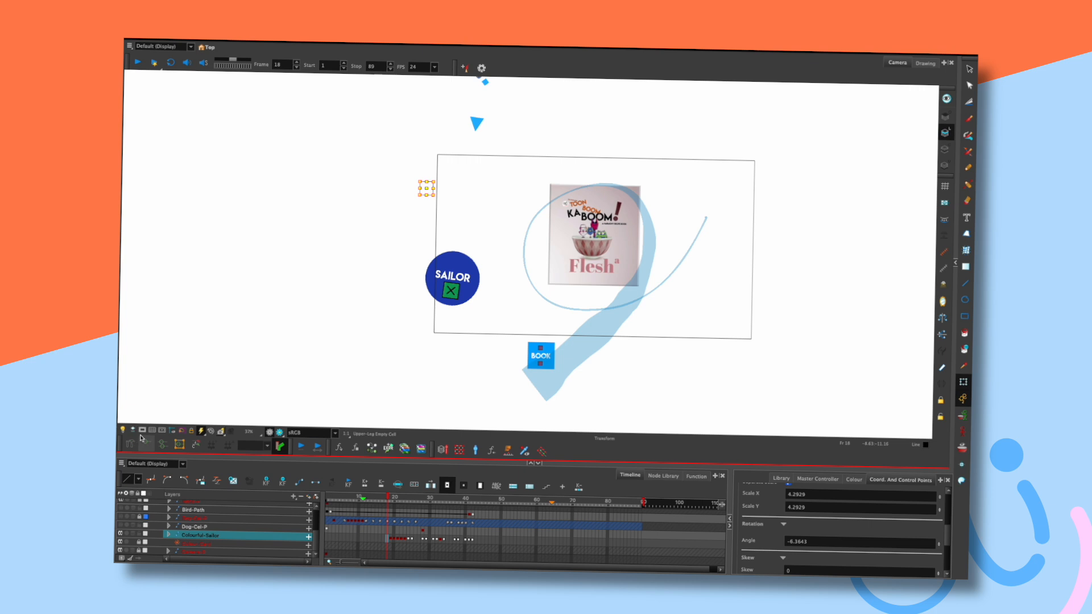
Play back from frame 18 with the camera mask on, then scrub back to frame 19.
click(142, 430)
key(shift+Return)
key(shift+Return)
key(shift+Return)
key(shift+Return)
drag(382, 501, 452, 502)
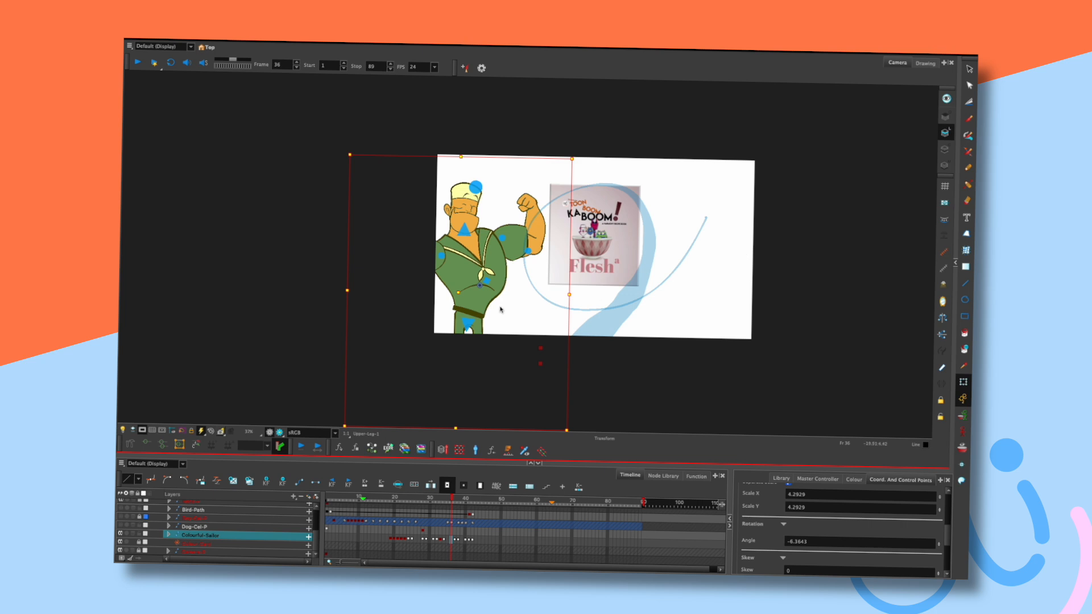
click(391, 499)
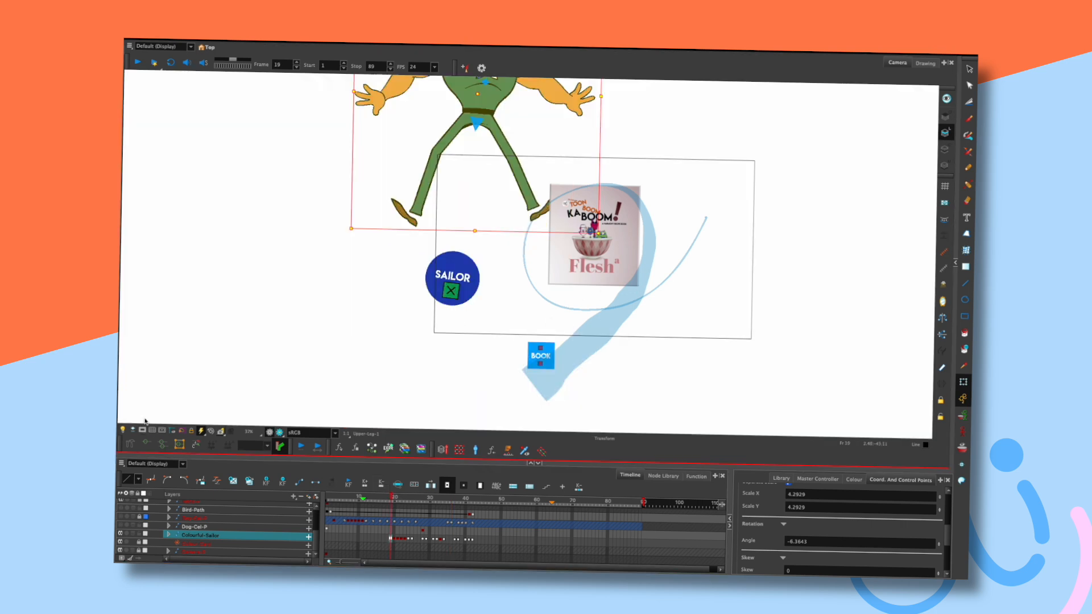
On frame 19, swing one leg and foot right, straighten its knee, and rotate the shoe into place.
click(630, 137)
drag(615, 159, 653, 182)
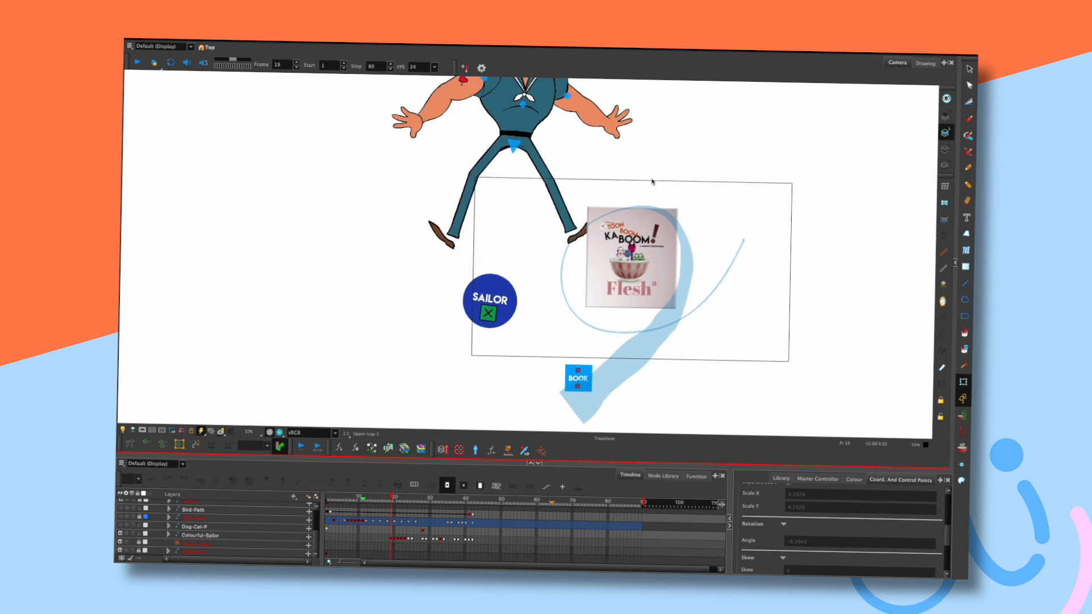
click(446, 242)
drag(446, 243, 550, 238)
click(481, 200)
drag(482, 199, 499, 201)
click(481, 246)
drag(481, 246, 481, 253)
On frame 19, hang the other lower leg straight and rotate it and its shoe around the knee.
click(563, 204)
key(period)
key(comma)
drag(560, 203, 567, 199)
click(584, 232)
drag(606, 244, 618, 209)
click(626, 153)
click(552, 223)
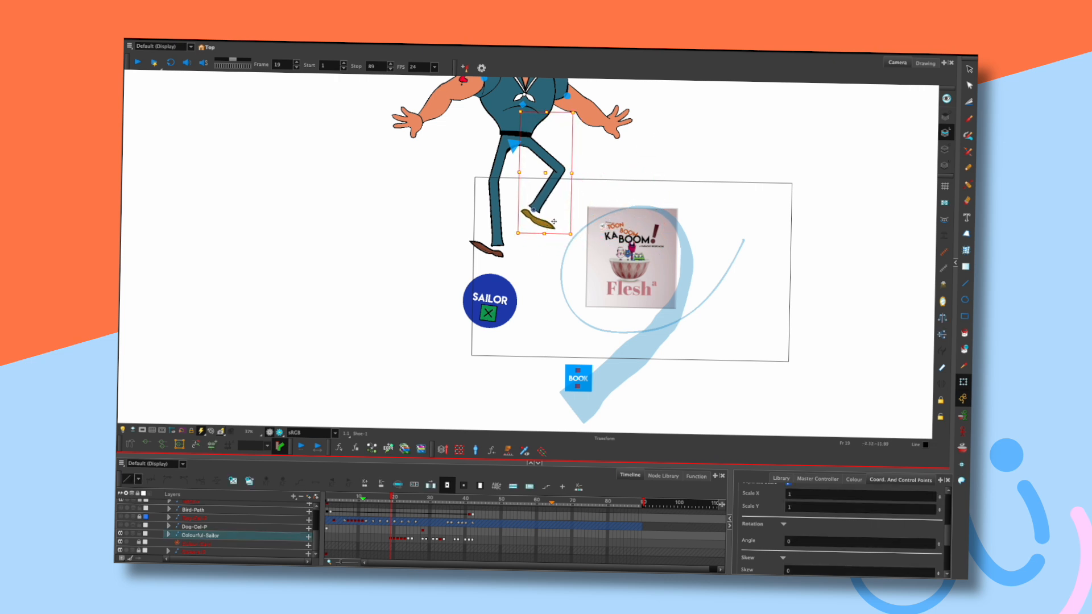
drag(575, 235, 569, 245)
click(638, 158)
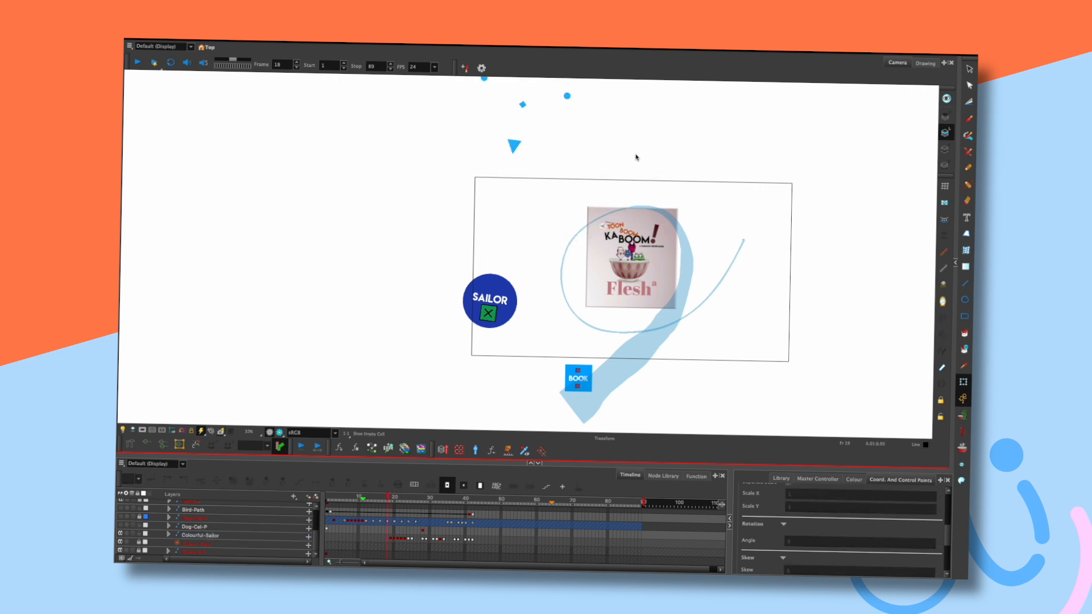
On frame 20, rotate the left leg inward and nudge its shoe slightly upward.
key(period)
click(449, 309)
drag(504, 325, 502, 270)
click(431, 303)
click(429, 287)
key(comma)
key(period)
drag(493, 325, 495, 323)
click(439, 316)
click(439, 322)
Raise and rotate the right shoe on frame 20 so the right knee bends up.
drag(580, 301, 581, 226)
drag(586, 186, 580, 286)
click(515, 249)
click(560, 254)
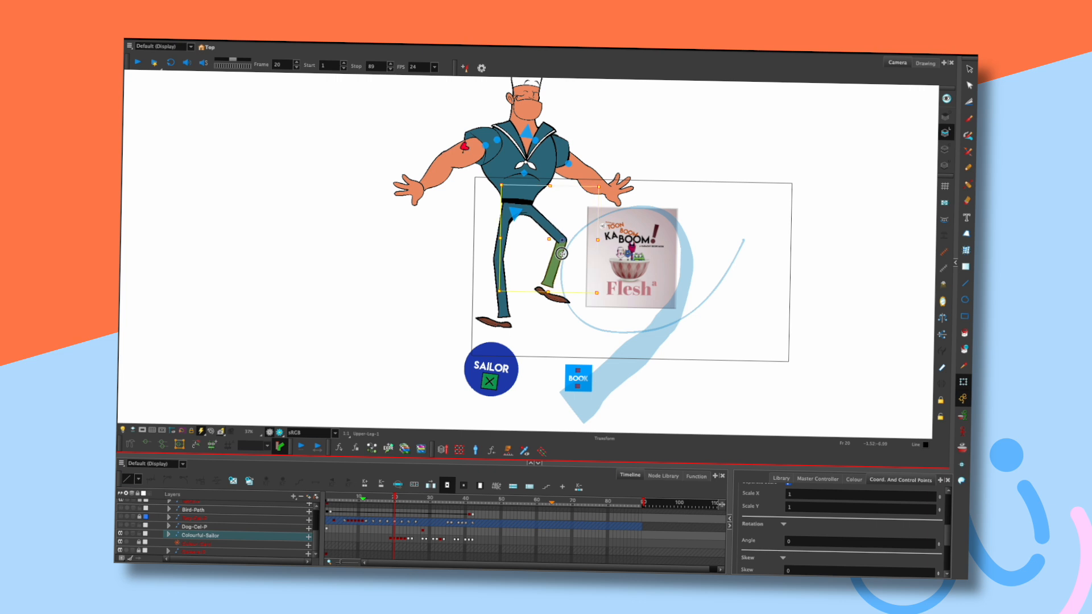
click(682, 163)
key(comma)
key(comma)
key(period)
key(period)
drag(561, 301, 548, 302)
drag(579, 189, 580, 256)
click(647, 168)
key(comma)
key(comma)
key(period)
key(period)
drag(541, 308, 539, 297)
Pull the left shoe down on frame 20 to extend that leg straight.
click(560, 250)
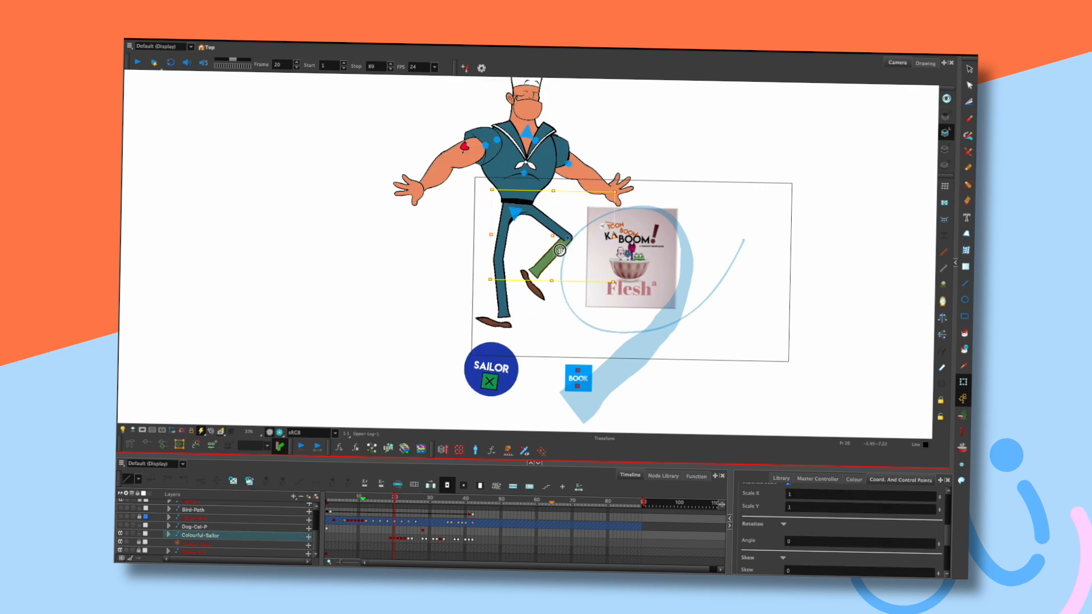
click(653, 166)
key(comma)
key(period)
drag(493, 325, 518, 347)
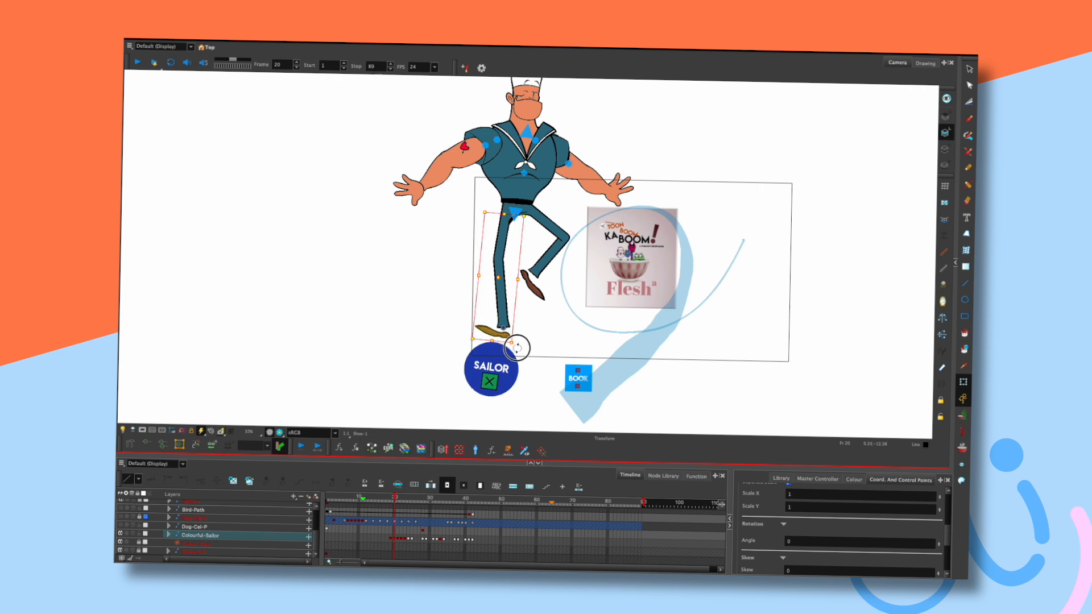
click(451, 334)
key(comma)
key(period)
Check the lower leg, shoe and upper leg pieces on frame 20 against frame 19.
click(510, 278)
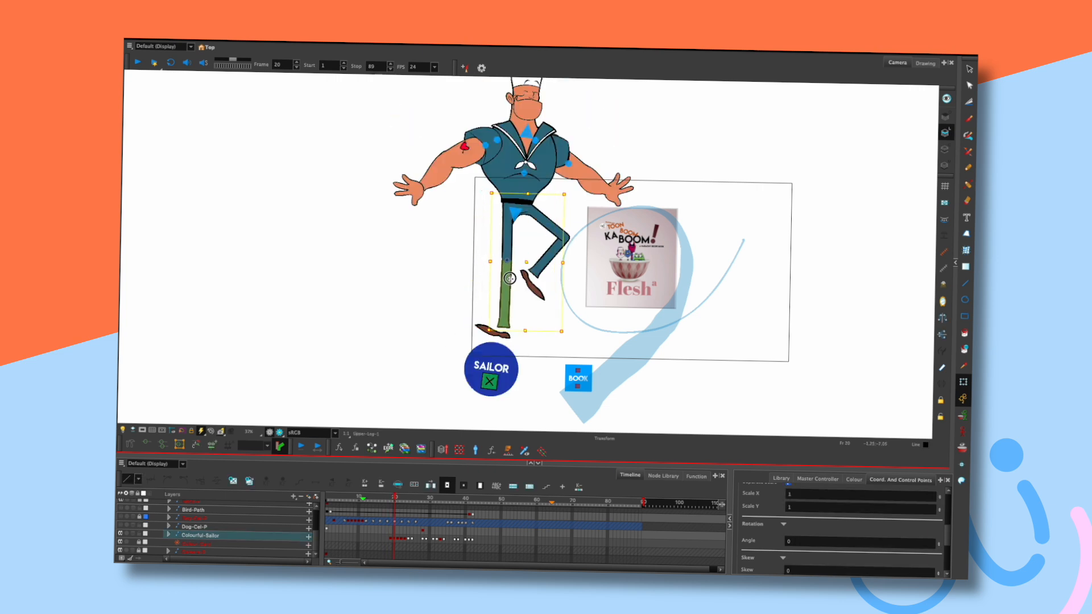
click(444, 297)
key(comma)
key(period)
click(490, 331)
click(463, 302)
click(505, 289)
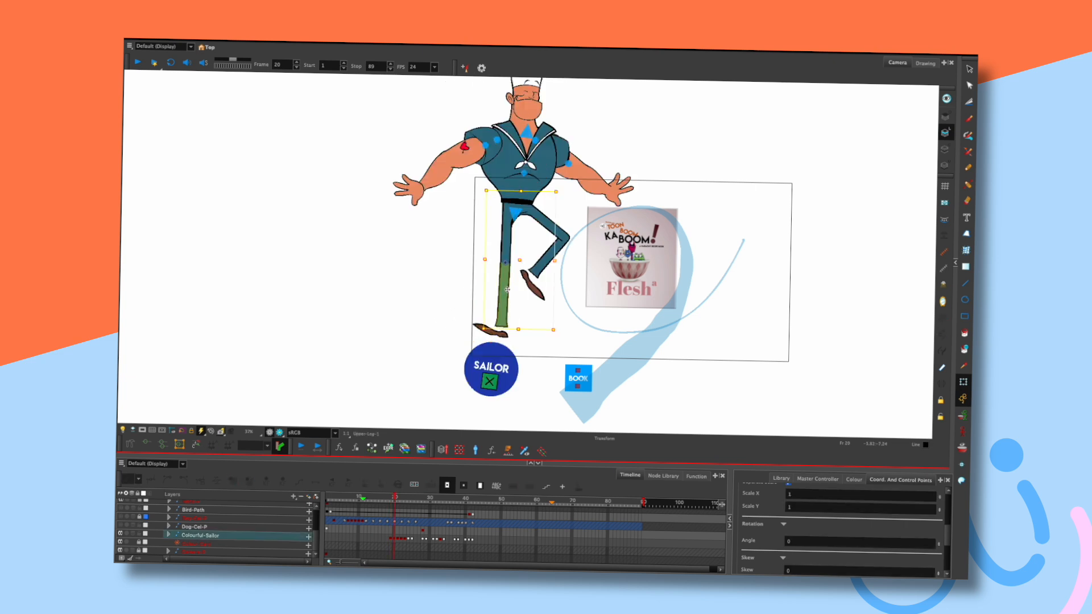
click(489, 291)
key(comma)
key(period)
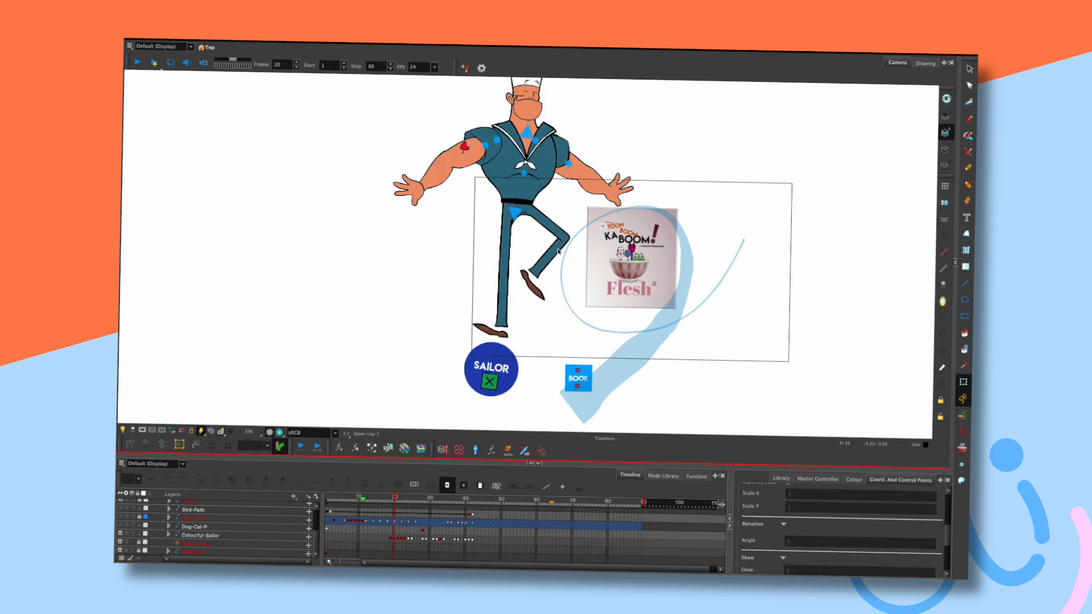
click(536, 285)
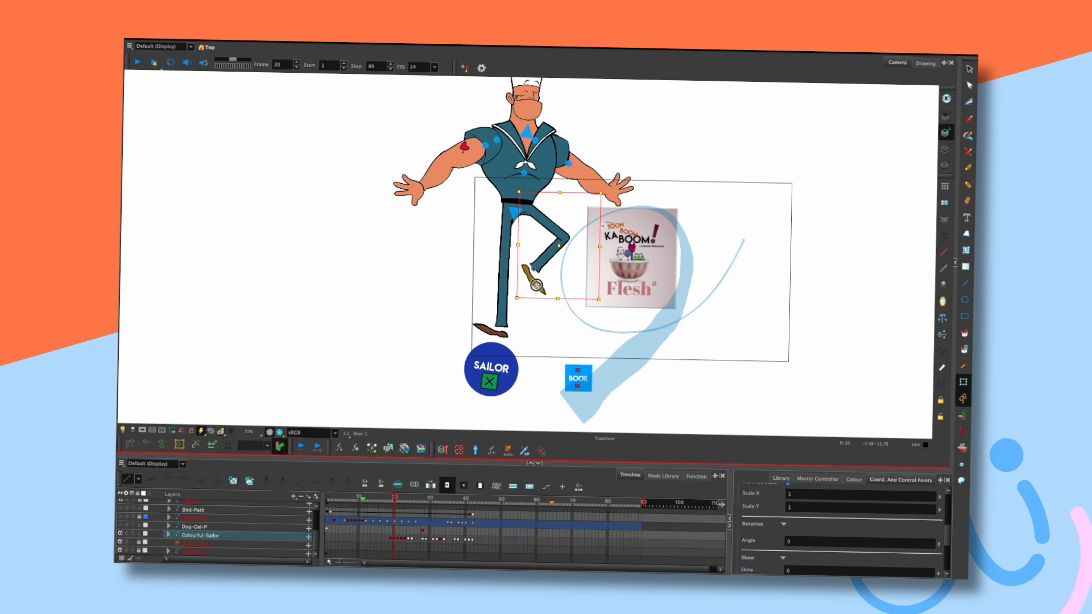
click(559, 246)
click(597, 273)
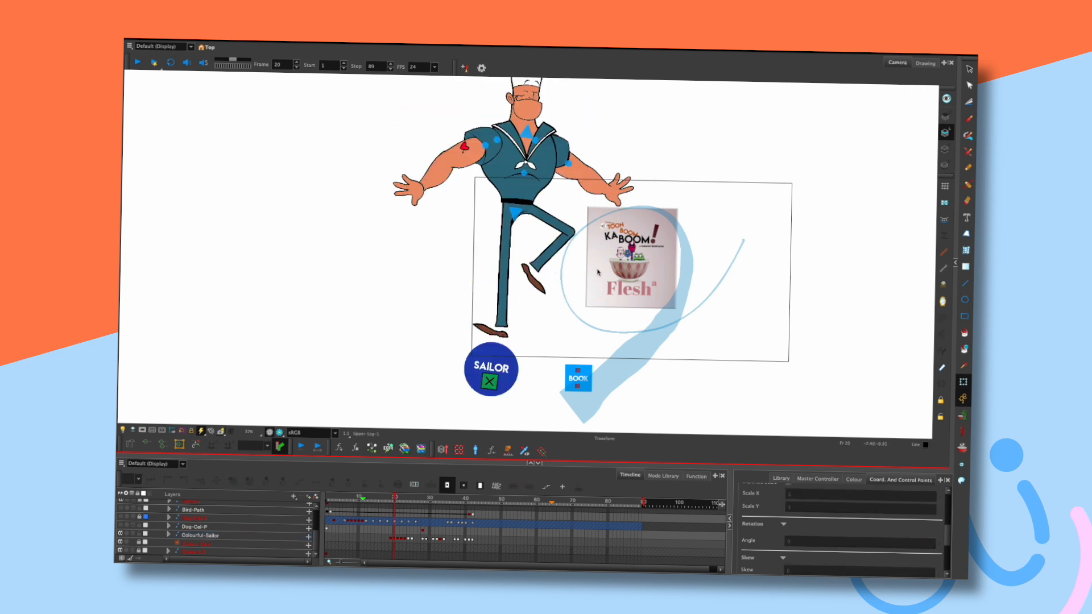
key(comma)
key(period)
Rotate the raised leg's shoe counter-clockwise and lift the lower leg to reshape the knee.
click(552, 300)
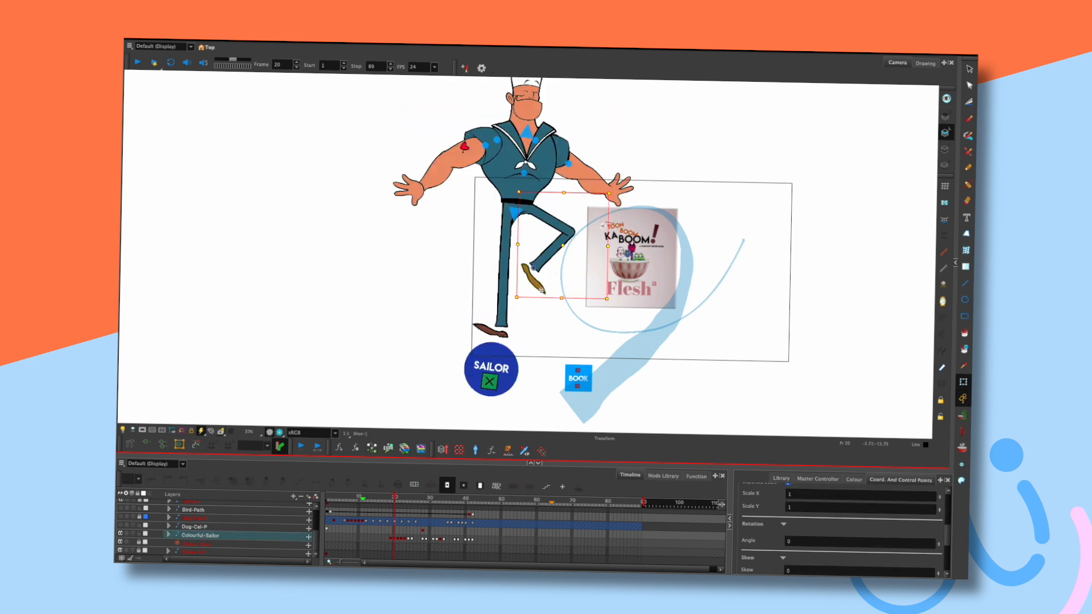
drag(627, 314, 637, 282)
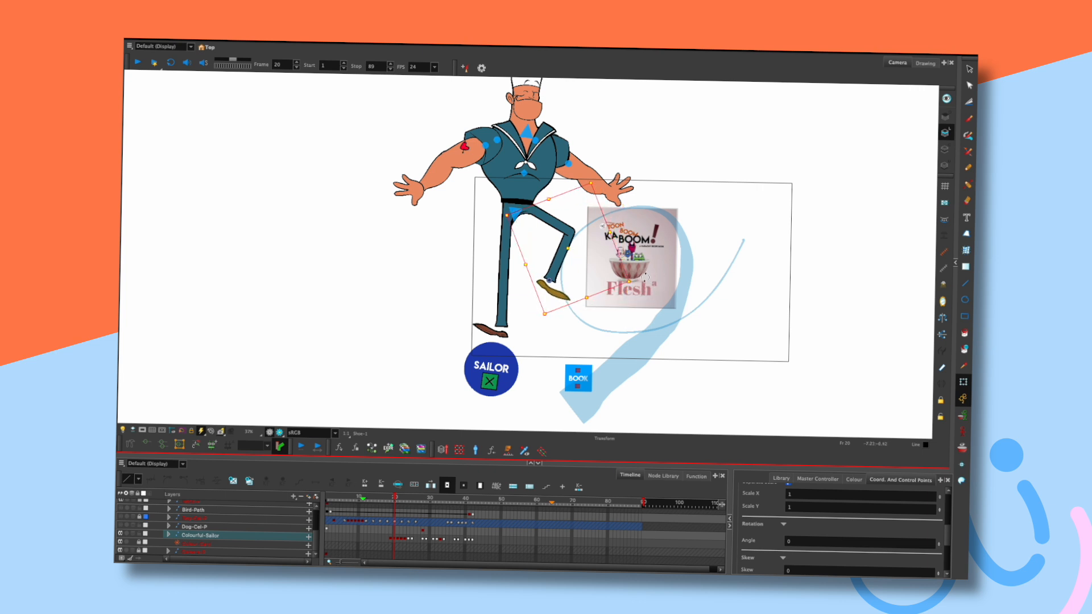
click(567, 241)
drag(567, 241, 565, 231)
click(658, 163)
key(comma)
key(period)
Inspect the belt and left leg pieces on frame 20, flipping to frame 19 to compare.
click(530, 201)
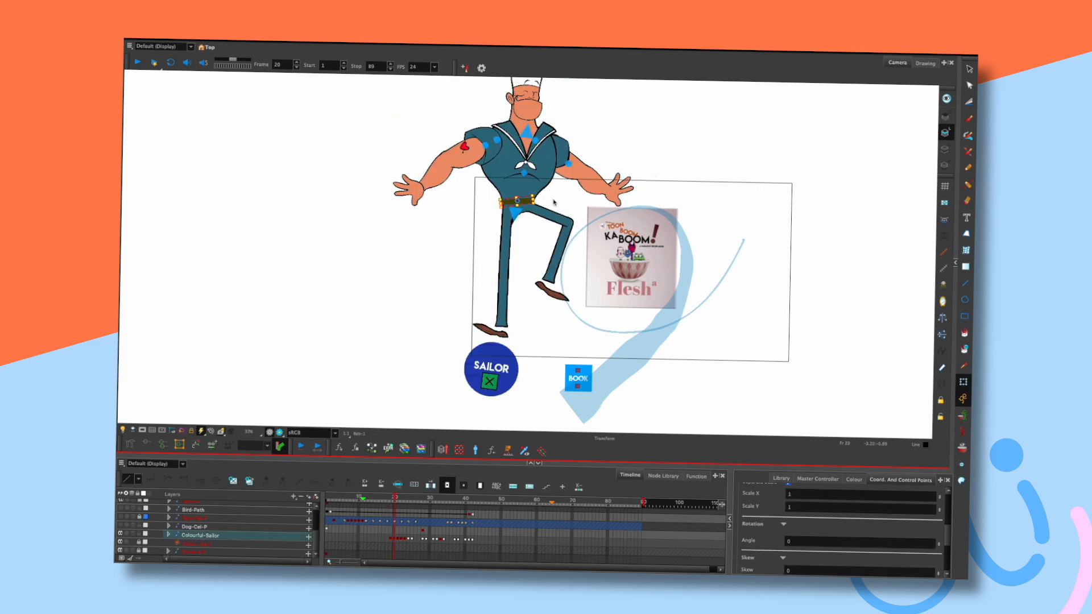
click(637, 152)
key(comma)
key(period)
click(496, 325)
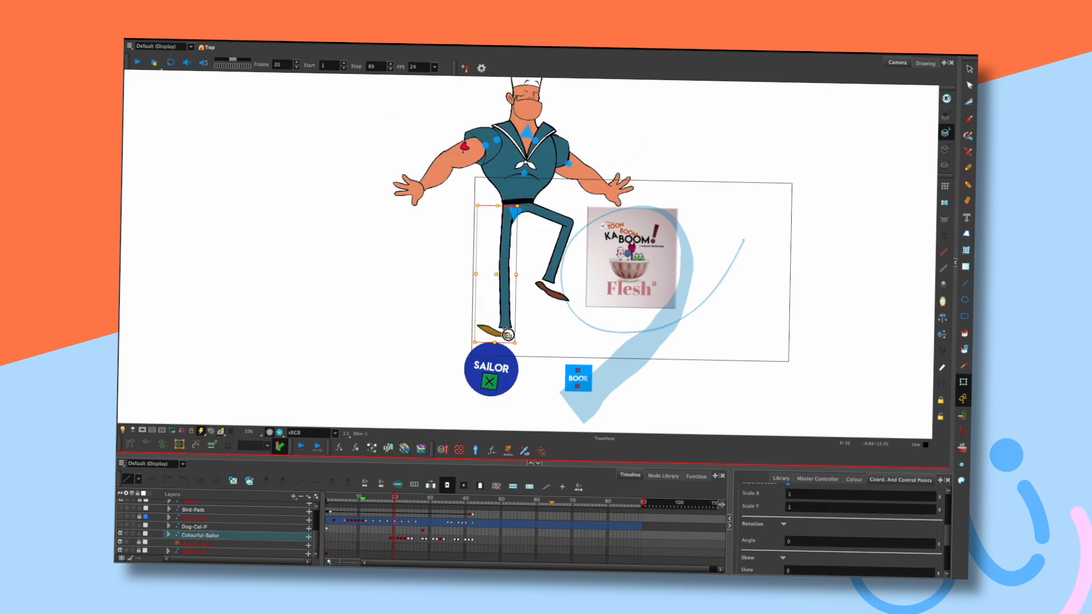
click(446, 323)
key(period)
key(comma)
click(505, 293)
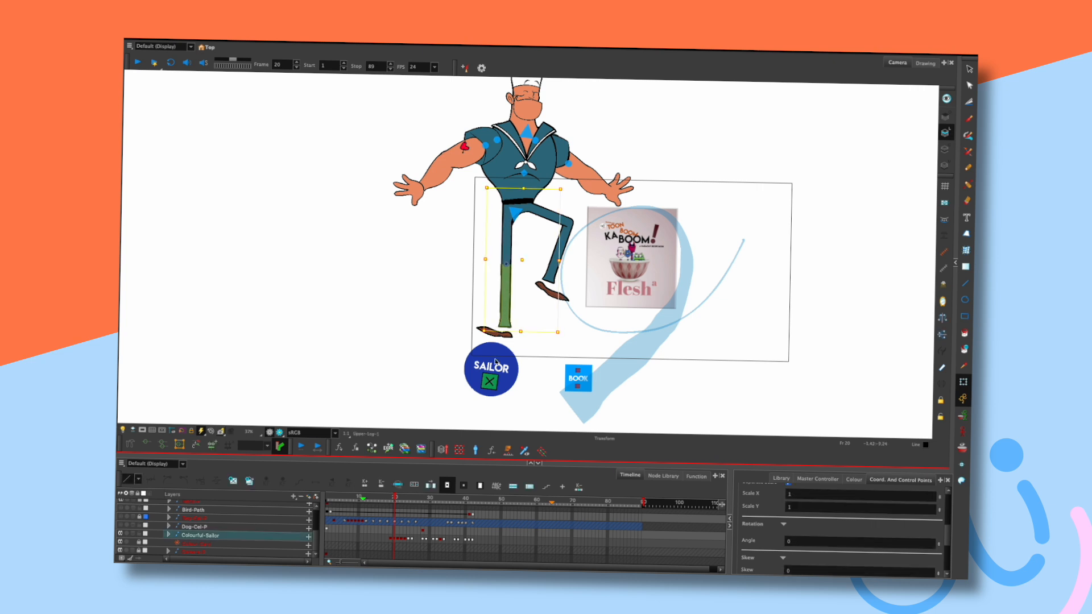
key(period)
click(659, 147)
key(comma)
key(period)
Review both lower legs and shoes on frame 20 against frame 19 before advancing to frame 21.
click(505, 339)
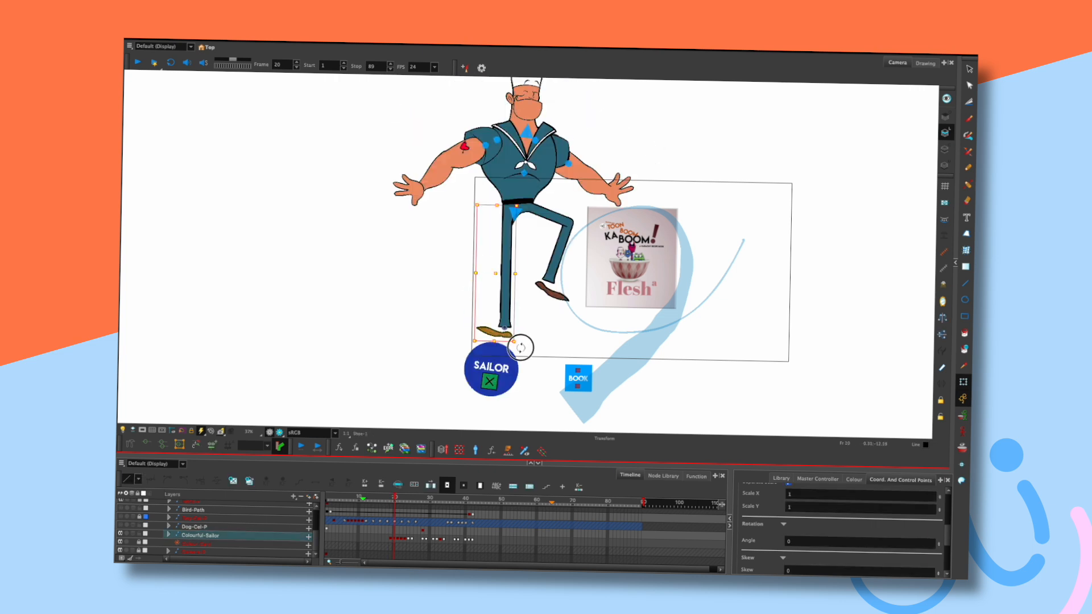
click(441, 365)
click(507, 327)
click(446, 328)
key(comma)
key(period)
click(554, 293)
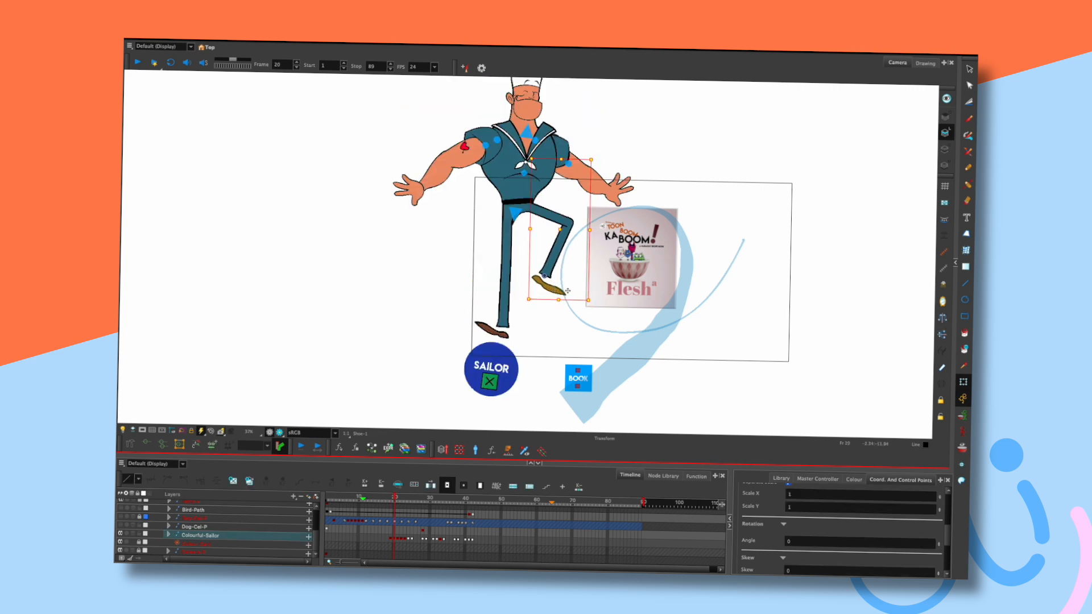
click(671, 158)
key(comma)
key(period)
click(558, 235)
click(542, 305)
key(comma)
key(period)
key(period)
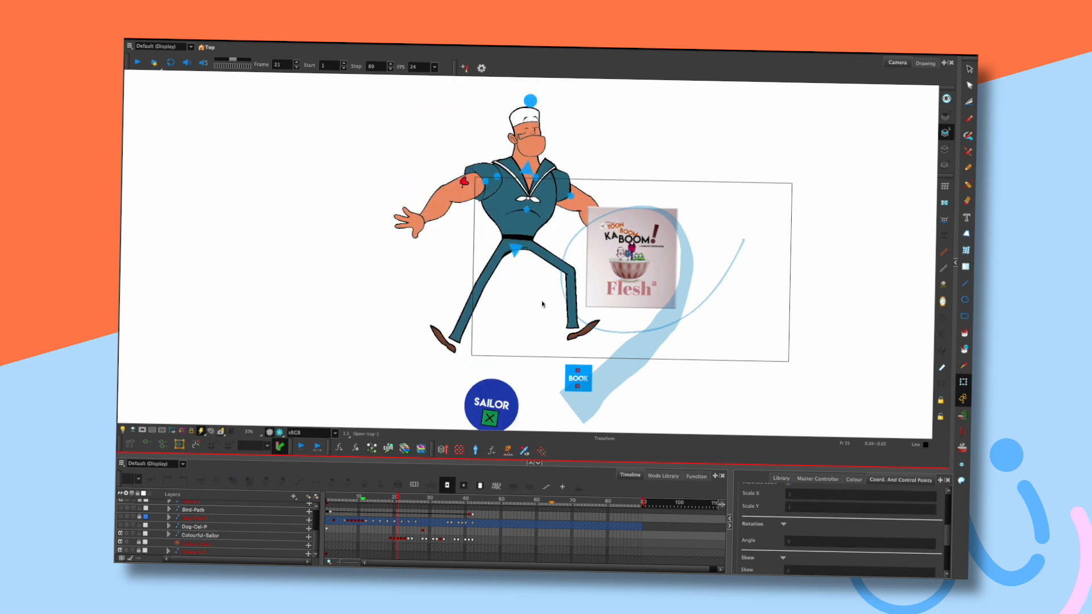
On frame 21, pull the shoe down-right to widen the stance, comparing with the next frame.
drag(453, 350, 566, 345)
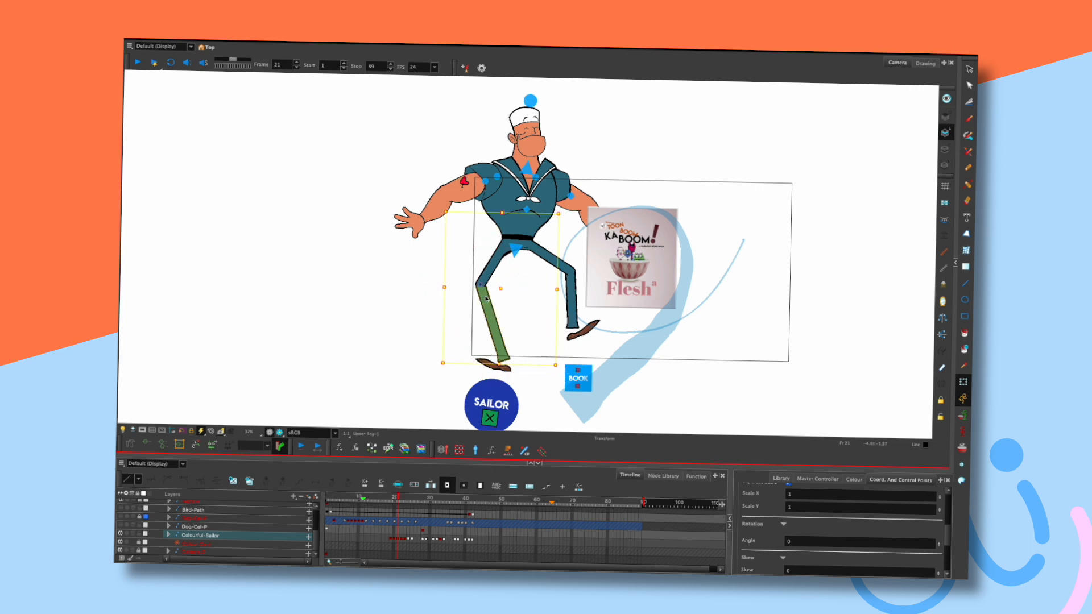
click(441, 379)
key(period)
key(period)
key(comma)
key(comma)
key(period)
key(period)
key(comma)
key(comma)
key(period)
key(comma)
key(comma)
key(period)
Plant the shoe on the SAILOR ball, stretching the leg into the lunge.
click(490, 367)
drag(490, 367, 476, 379)
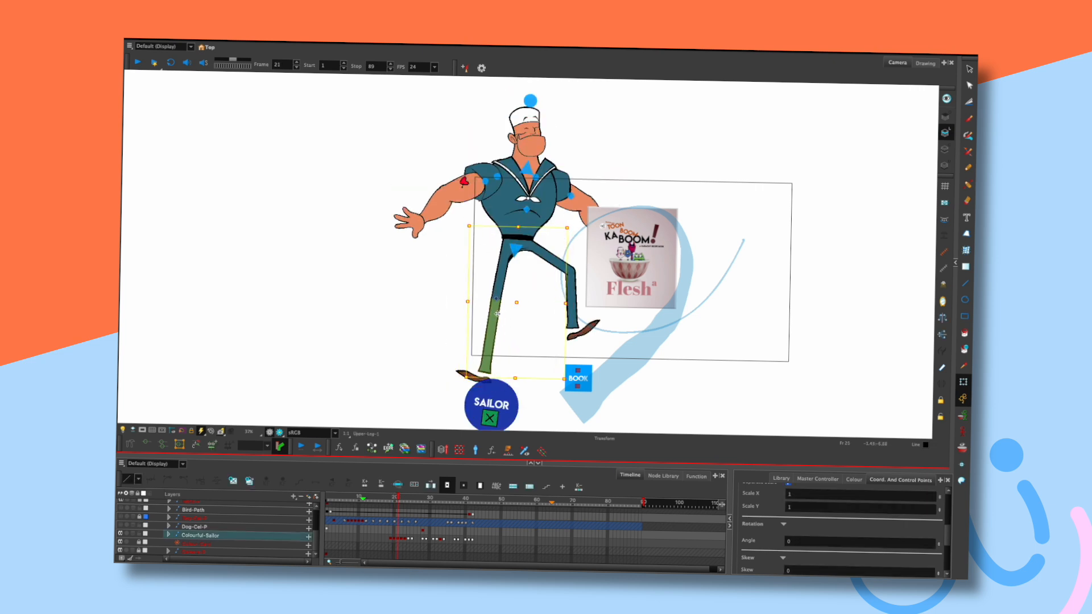
click(422, 376)
key(comma)
key(comma)
key(comma)
key(period)
key(period)
Review the leg poses across frames 20 and 21, then turn on the camera mask.
click(481, 328)
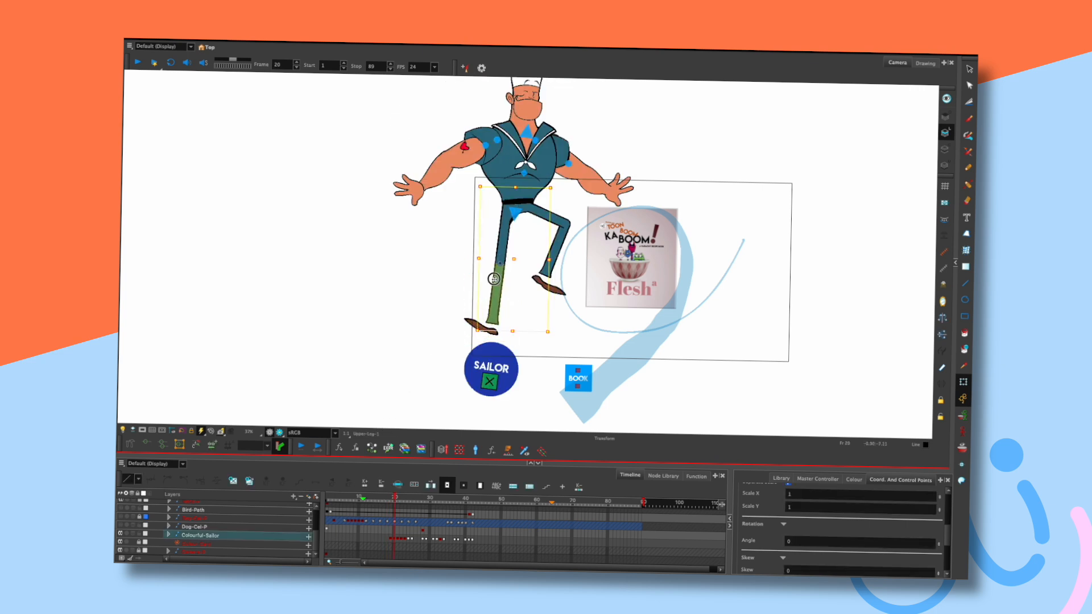
click(430, 342)
key(comma)
key(comma)
key(period)
key(period)
key(period)
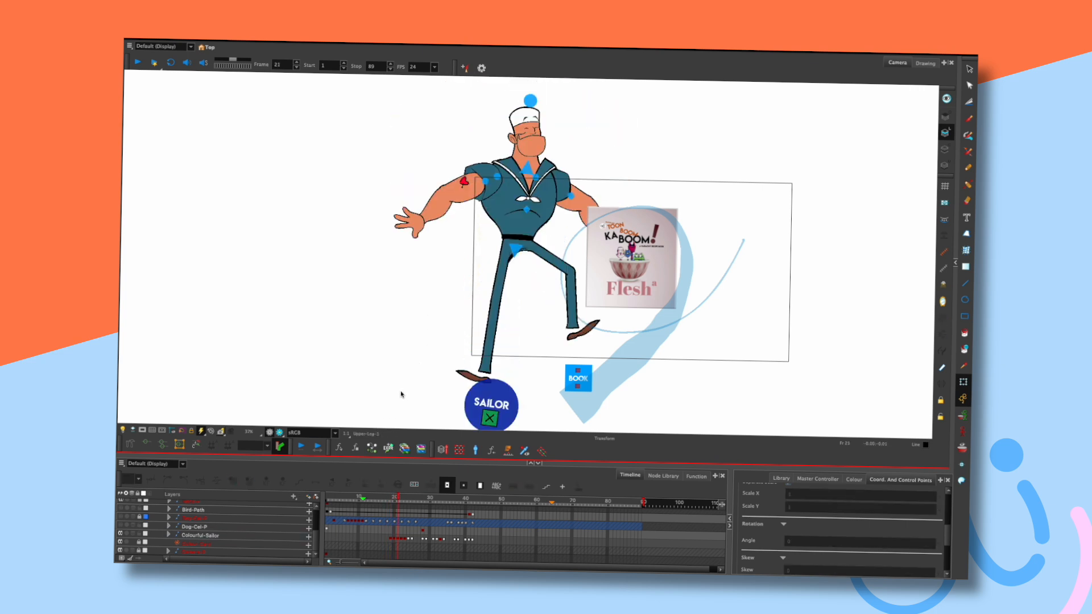
key(period)
key(period)
key(comma)
key(comma)
key(comma)
key(period)
key(period)
key(period)
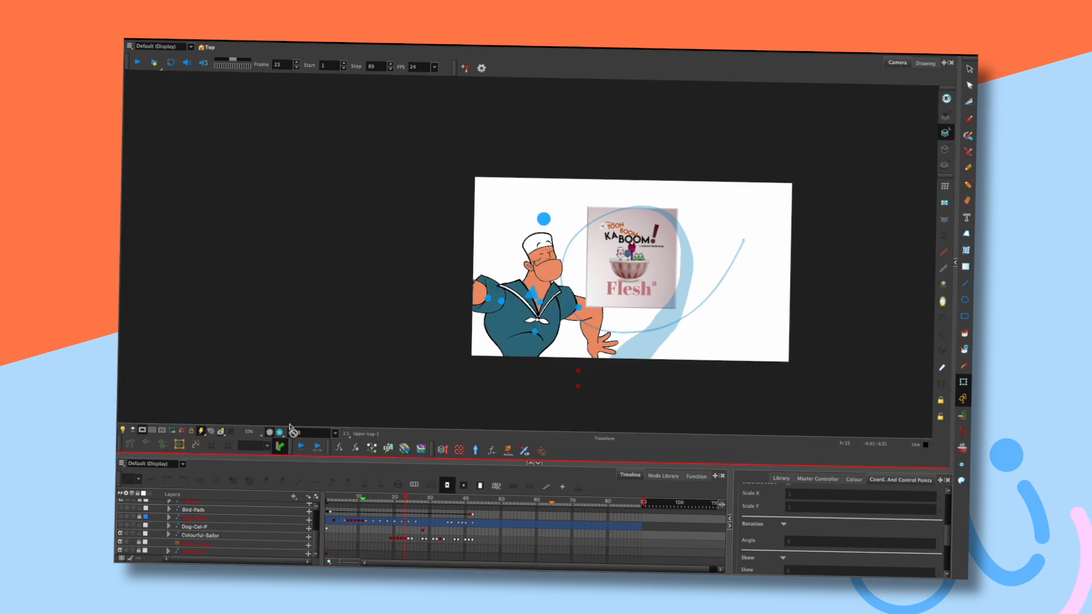
click(329, 498)
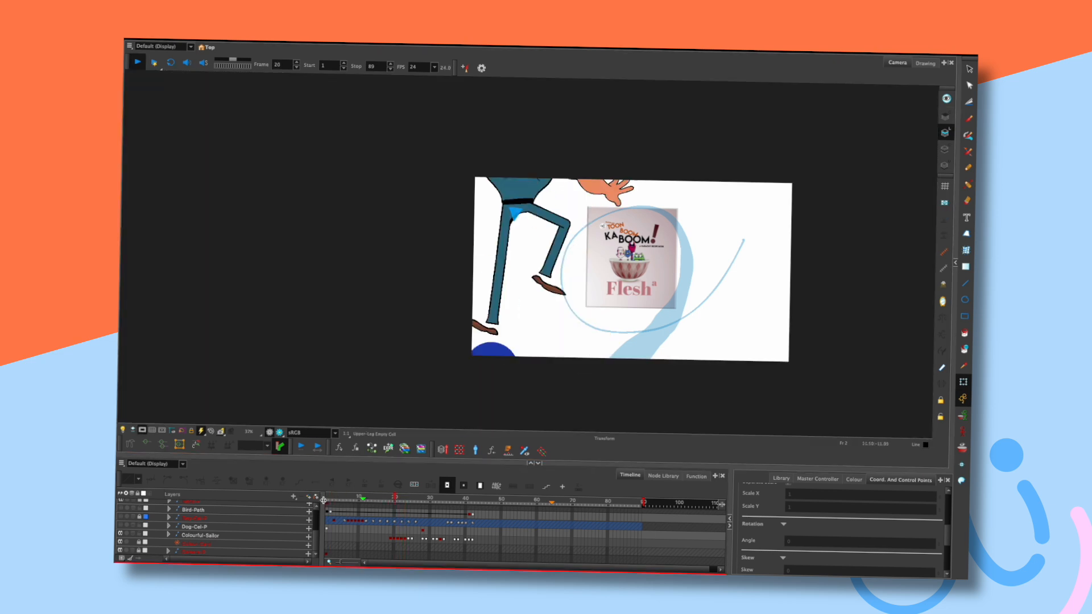
Play back the animation and scrub frames 29–42 with the camera mask off to review poses.
click(324, 500)
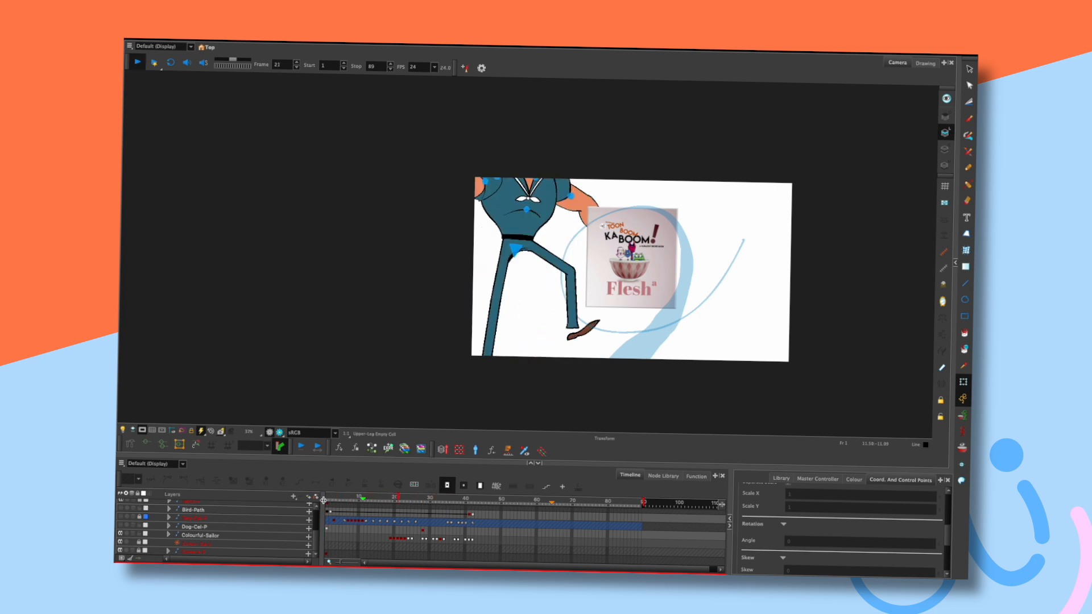
key(Return)
click(323, 500)
key(Return)
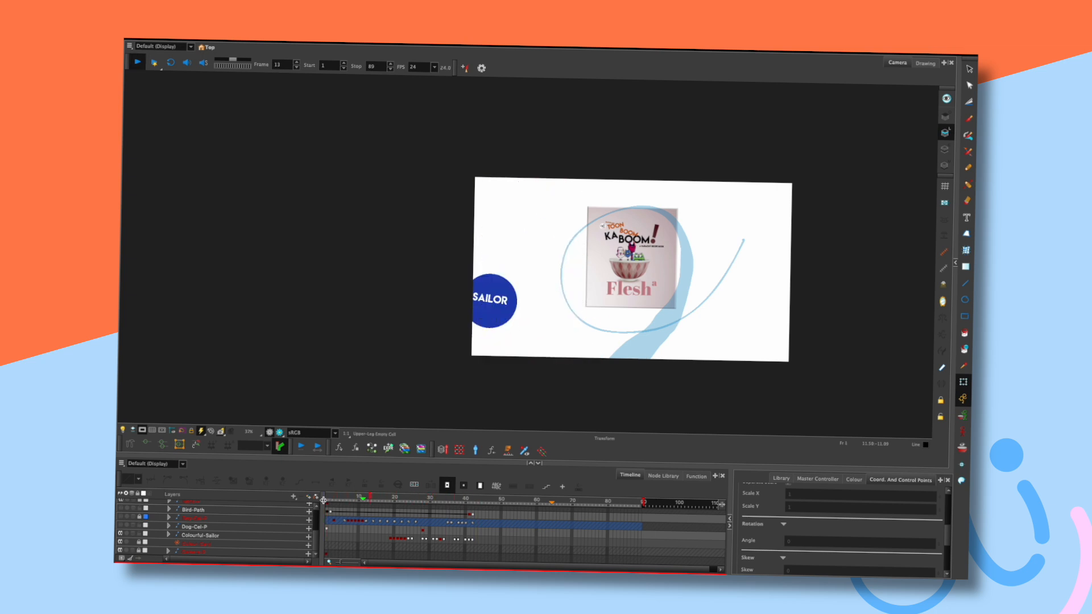
key(Return)
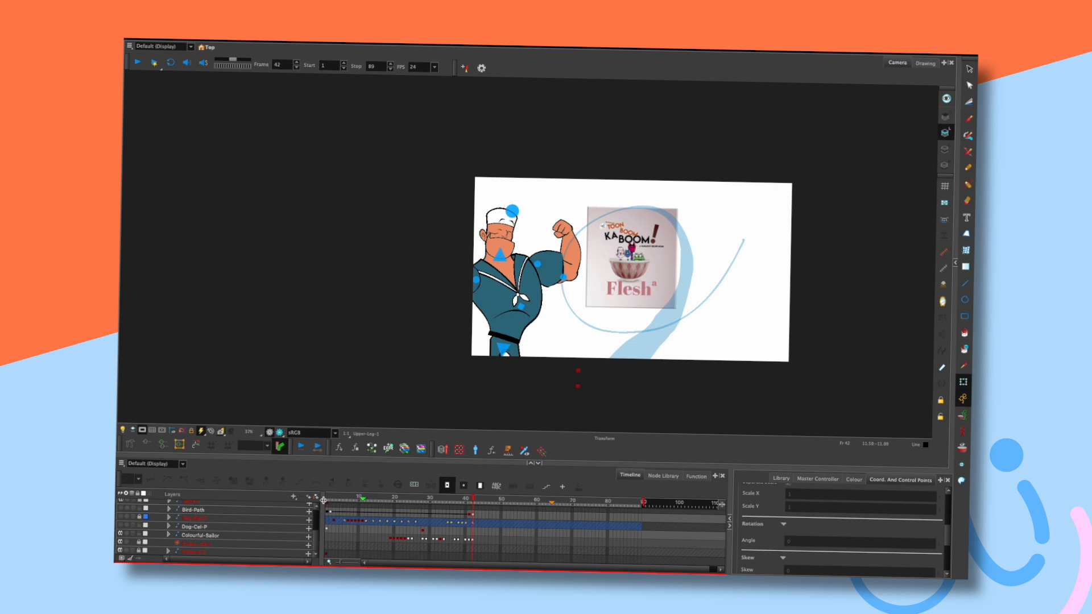
drag(383, 500, 429, 500)
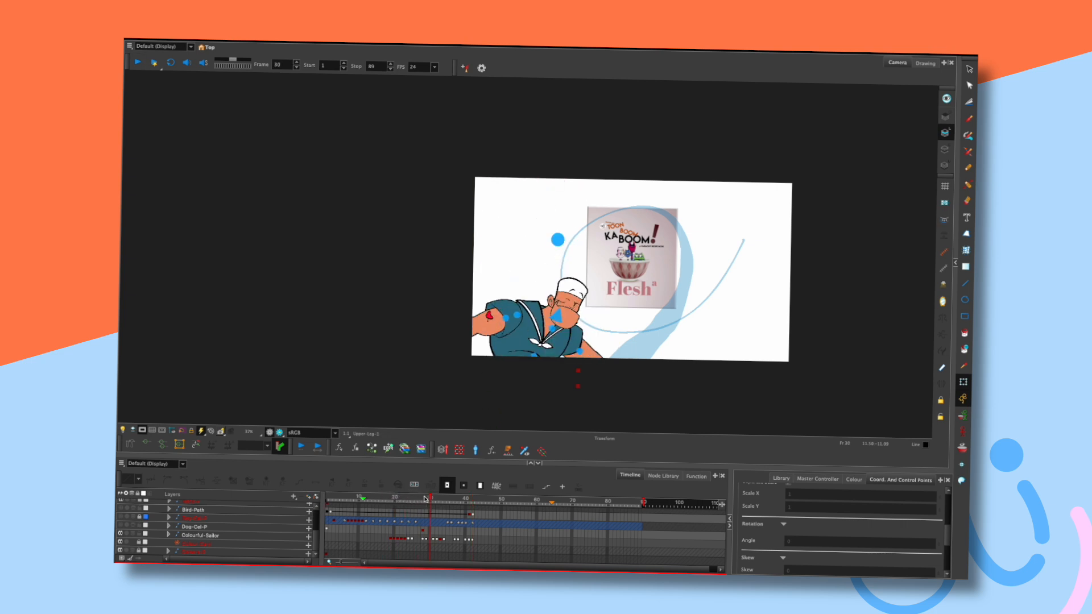
drag(651, 322, 621, 263)
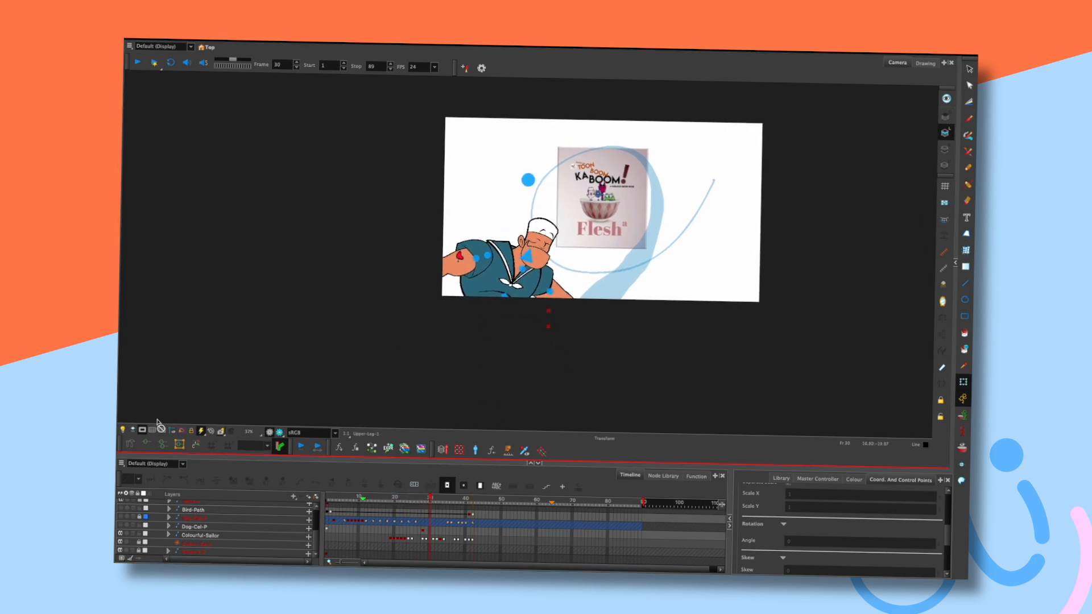
click(143, 430)
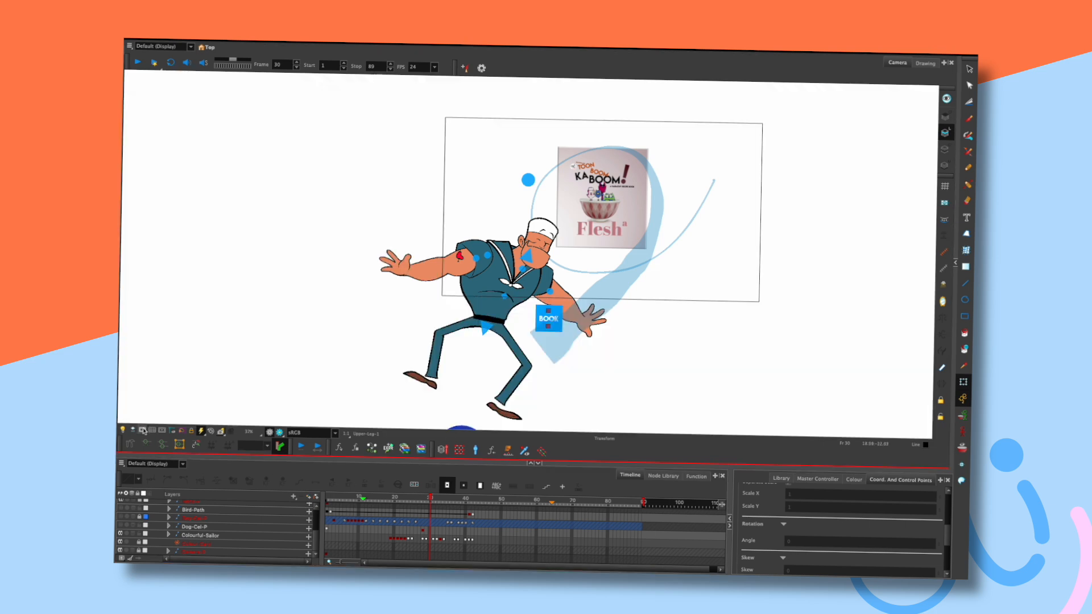
drag(437, 499, 426, 494)
drag(457, 460, 458, 427)
Review frames 22–28, then shift a range of Colourful-Sailor cells one frame later and play back.
click(375, 469)
key(shift+Return)
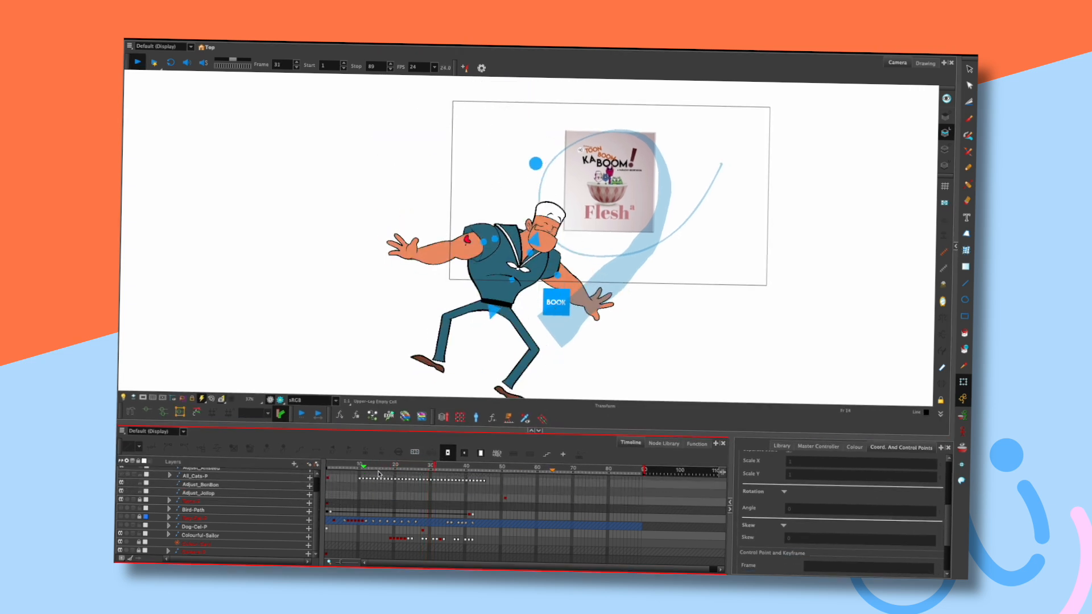
click(404, 466)
drag(404, 465, 416, 465)
drag(445, 428, 446, 412)
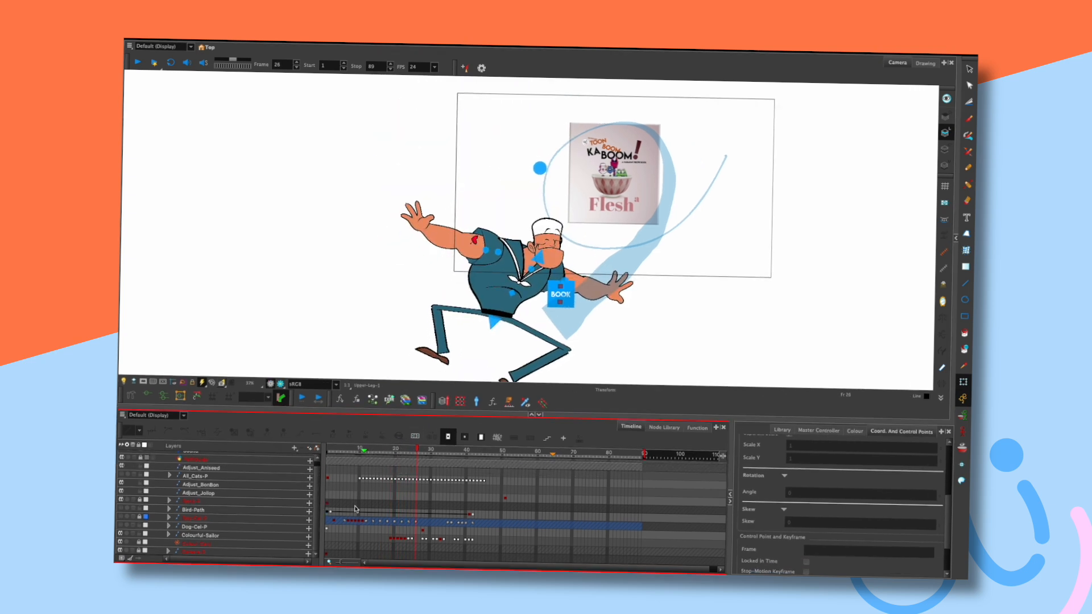
drag(416, 450, 424, 454)
mouse_move(422, 539)
mouse_down()
mouse_move(484, 540)
mouse_move(428, 543)
mouse_up()
click(370, 449)
key(shift+Return)
key(shift+Return)
drag(394, 458, 431, 453)
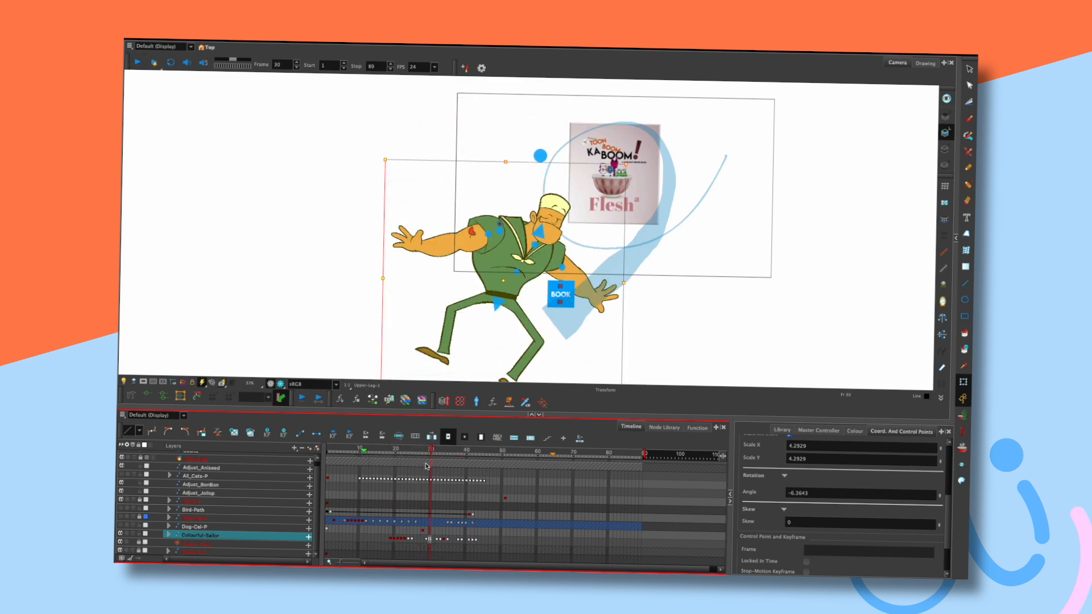
Select sailor cells 30–37 and 34–44 and replay the retimed poses through frame 51.
drag(429, 542, 479, 542)
click(371, 453)
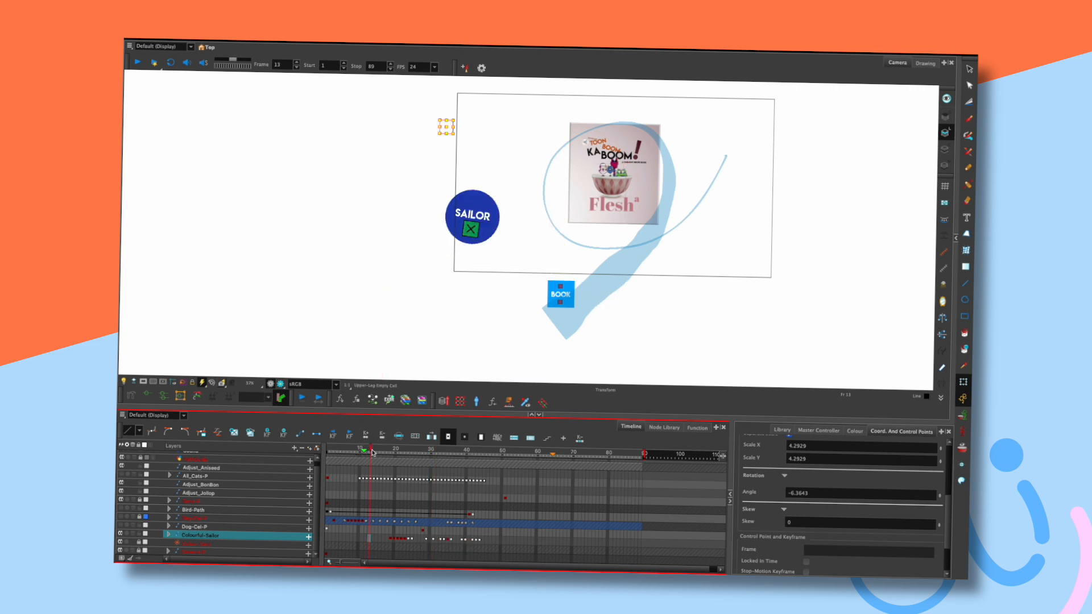
key(shift+Return)
key(shift+Return)
drag(414, 448, 442, 452)
mouse_move(443, 539)
mouse_down()
mouse_move(479, 543)
mouse_move(453, 533)
mouse_up()
click(381, 452)
key(Return)
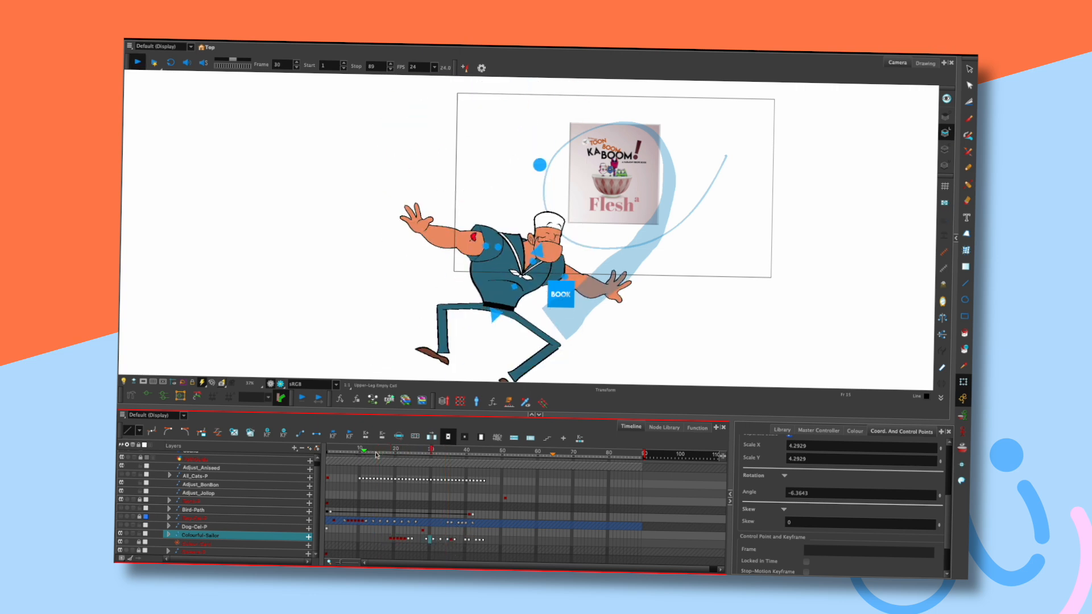
key(Return)
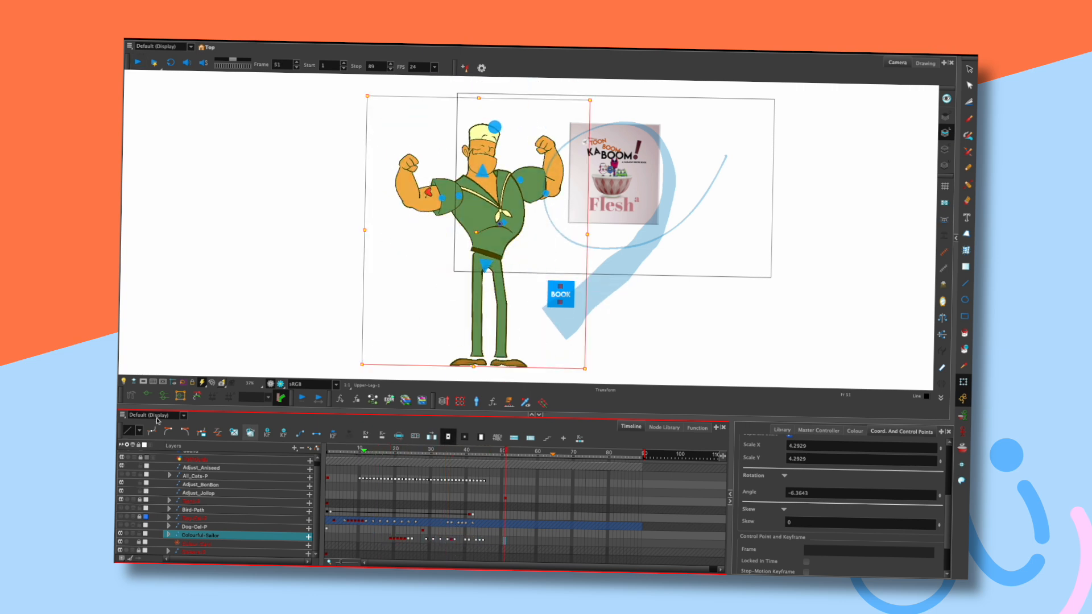
Turn the camera mask back on and play from frame 1, then scrub back to frame 39.
click(143, 381)
key(shift+comma)
key(Return)
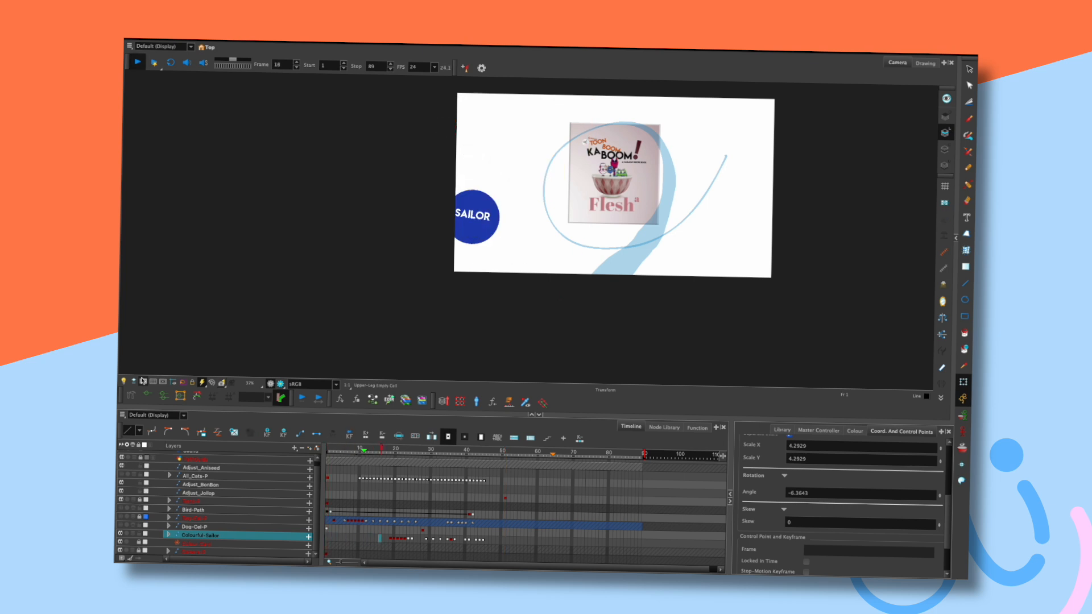
key(Return)
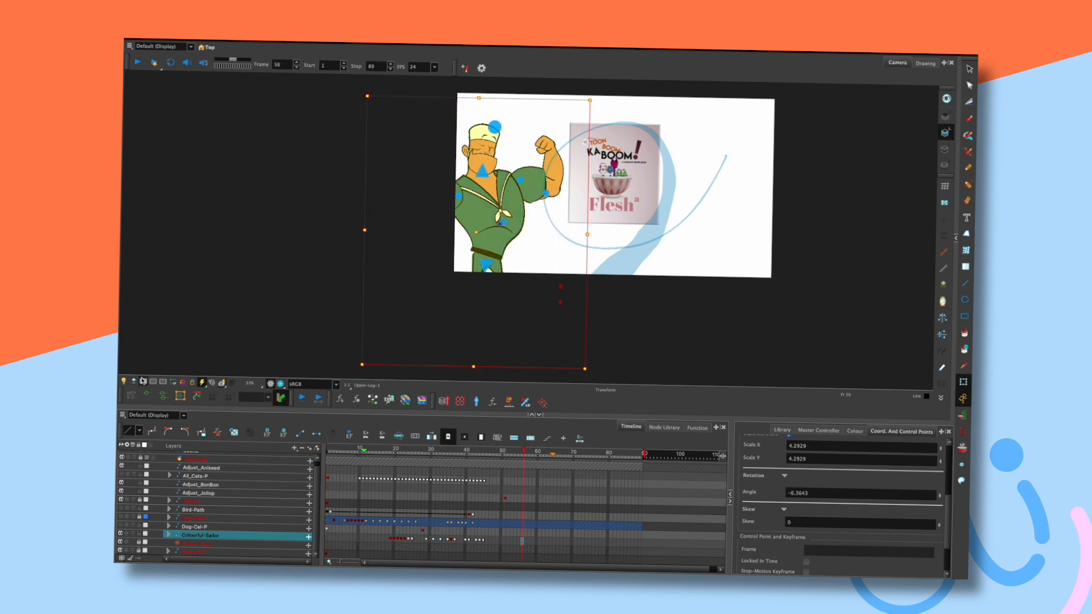
drag(432, 452, 471, 450)
Move the sailor's frame-45 keyframe a few frames later and play back from frame 22.
click(478, 540)
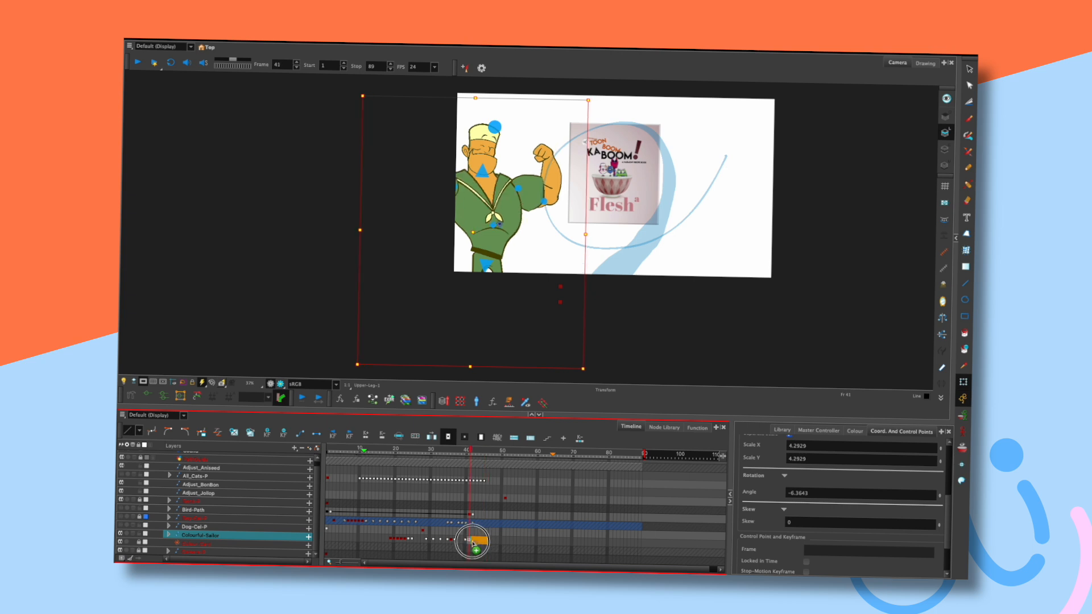
click(476, 451)
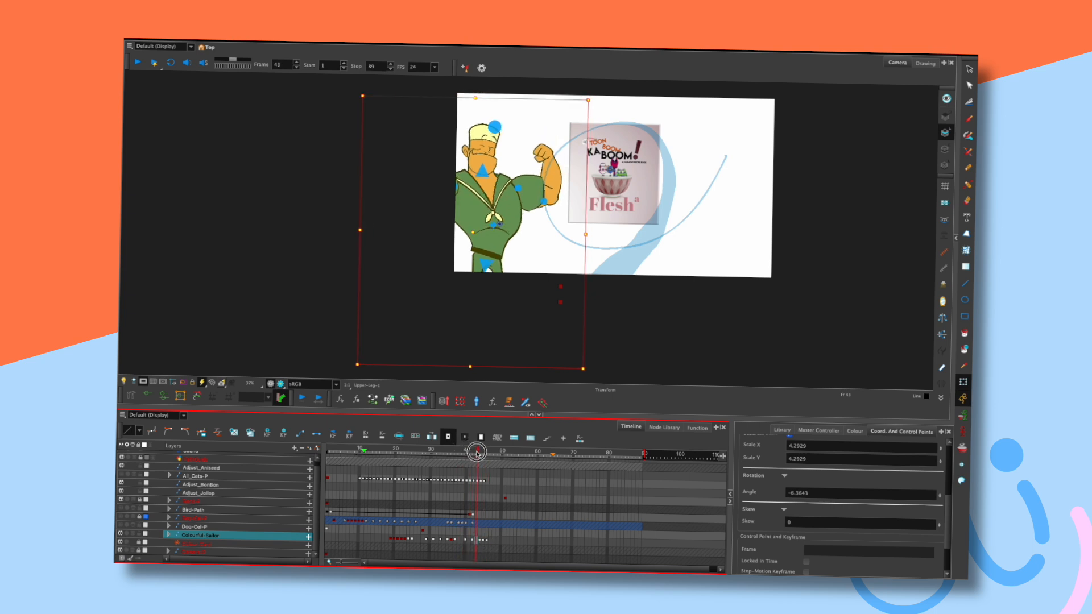
click(482, 542)
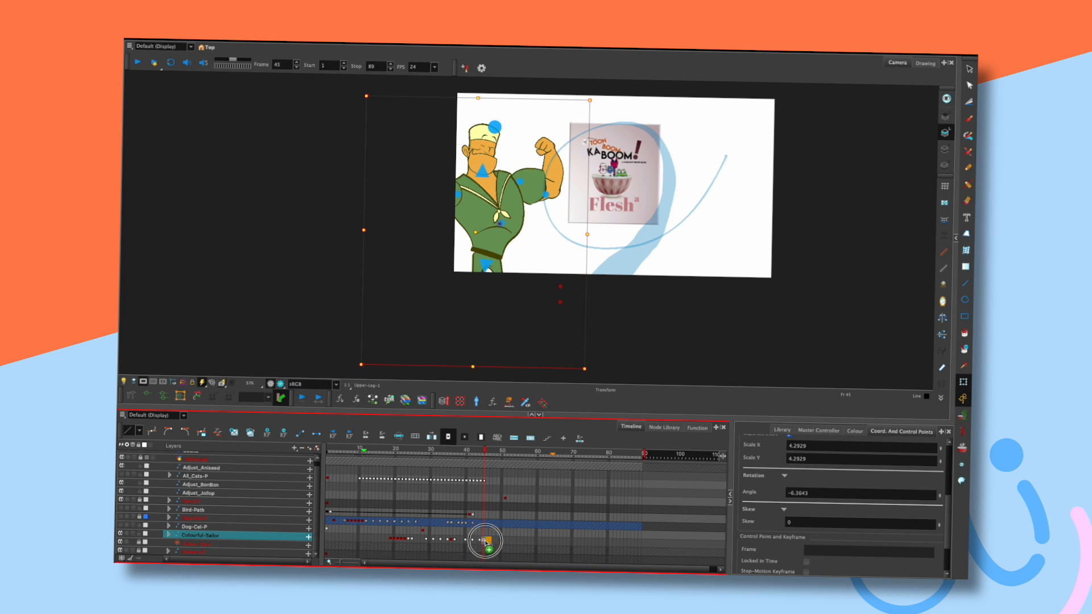
drag(490, 541, 498, 537)
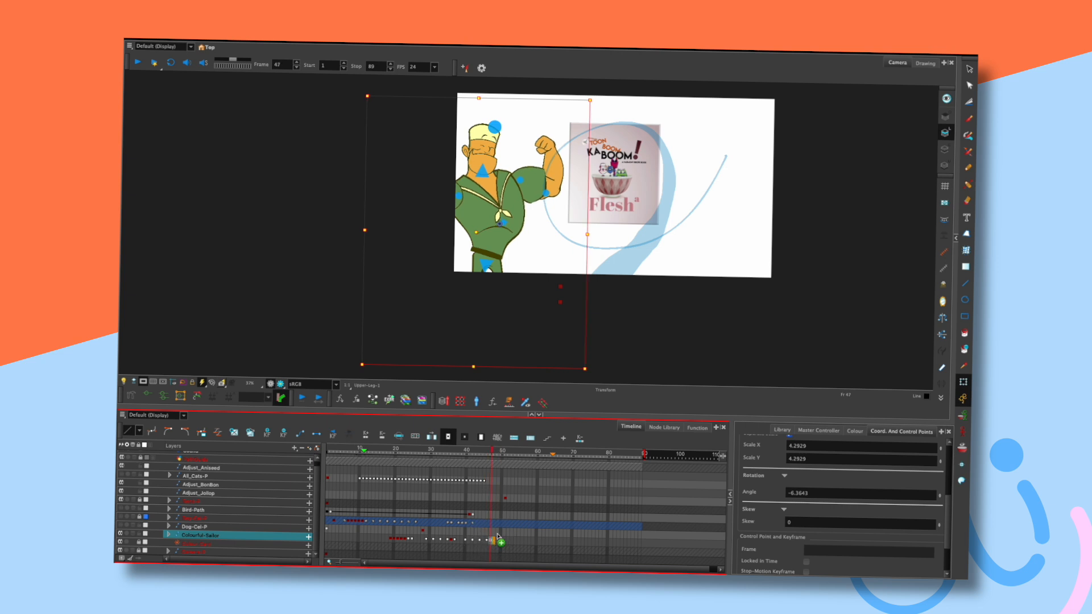
click(401, 451)
key(shift+Return)
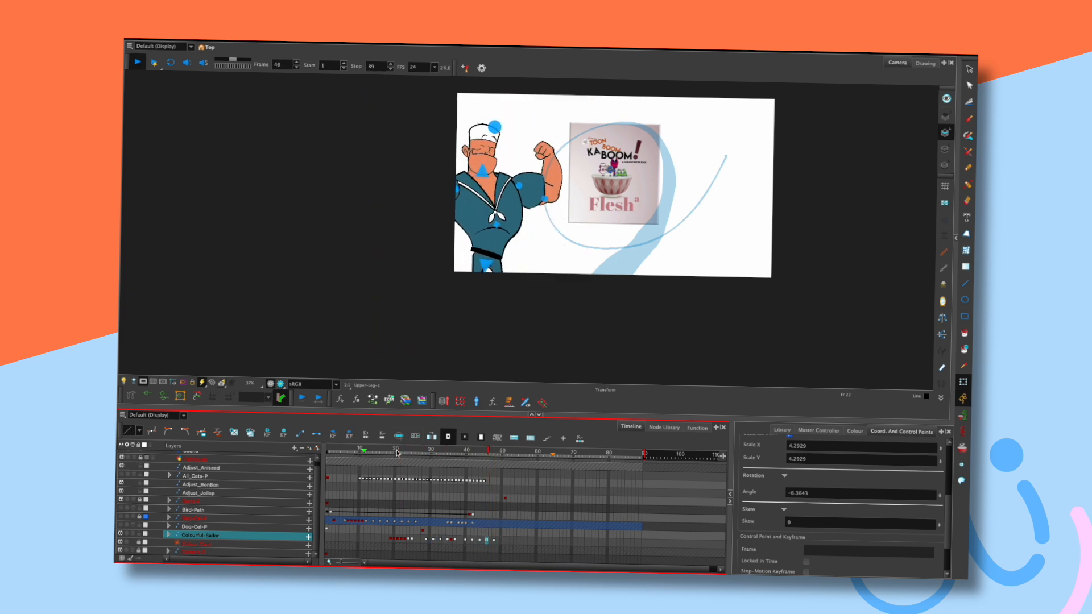
drag(397, 452, 427, 445)
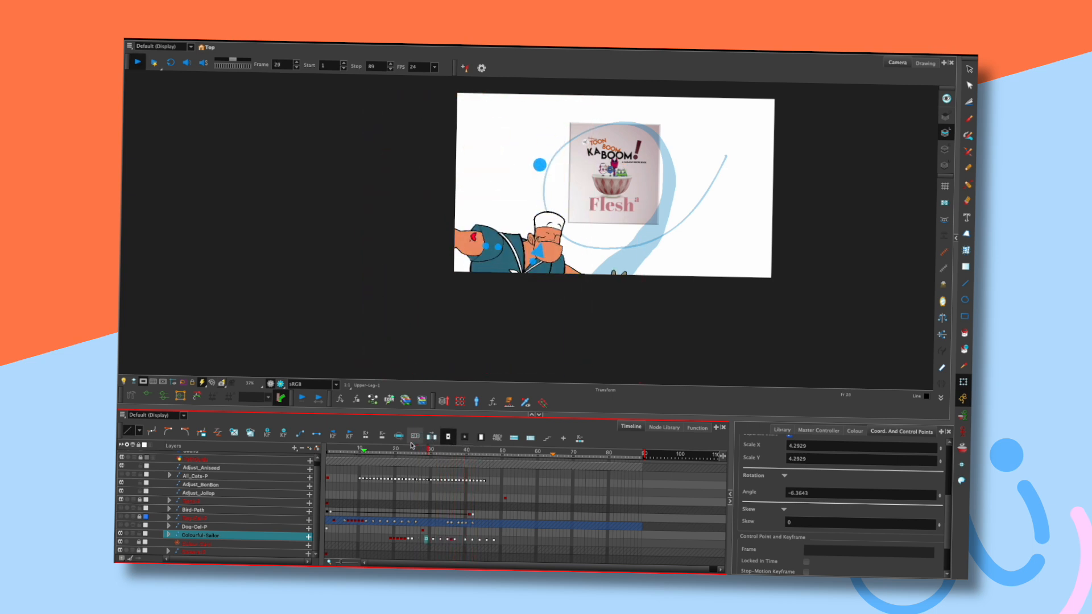
Replay the retimed animation from the start twice, then step through to frame 36.
key(shift+comma)
key(shift+Return)
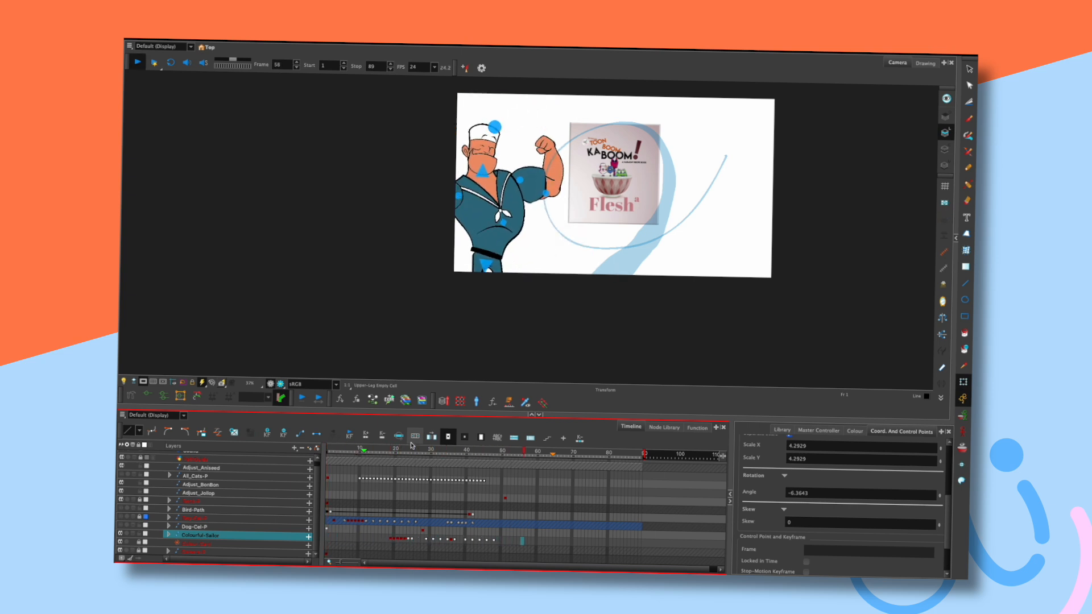
key(shift+Return)
key(shift+comma)
key(shift+Return)
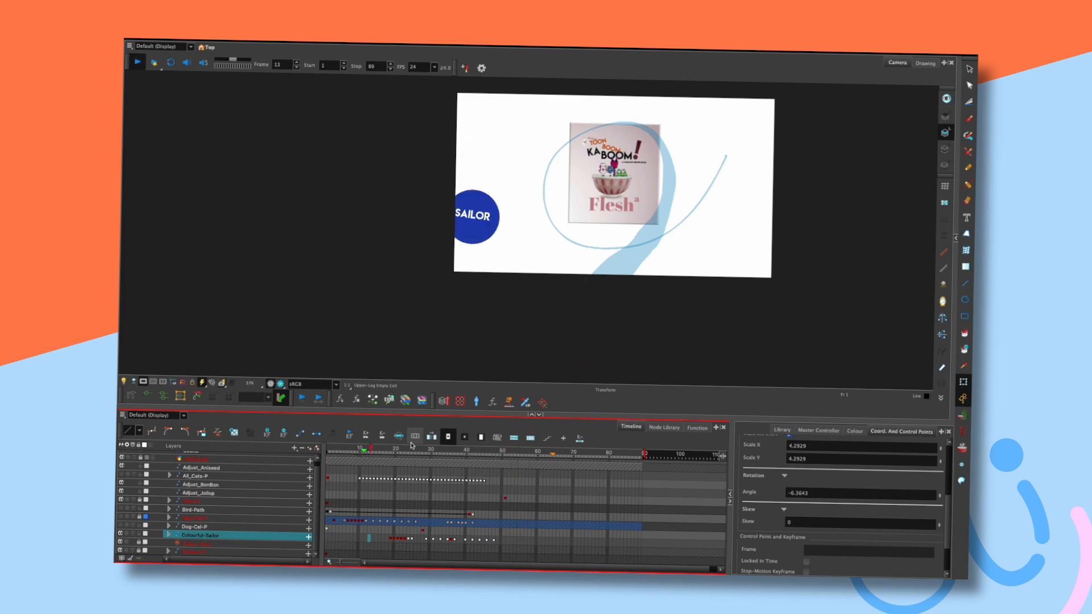
key(shift+Return)
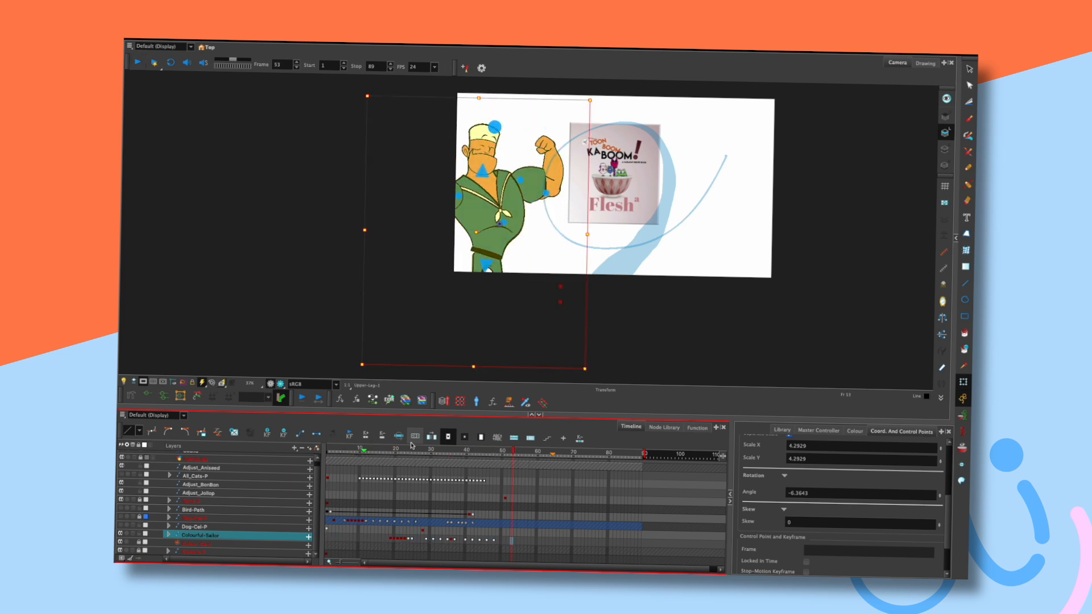
mouse_move(449, 450)
mouse_down()
mouse_move(462, 451)
mouse_move(435, 452)
mouse_move(456, 451)
mouse_up()
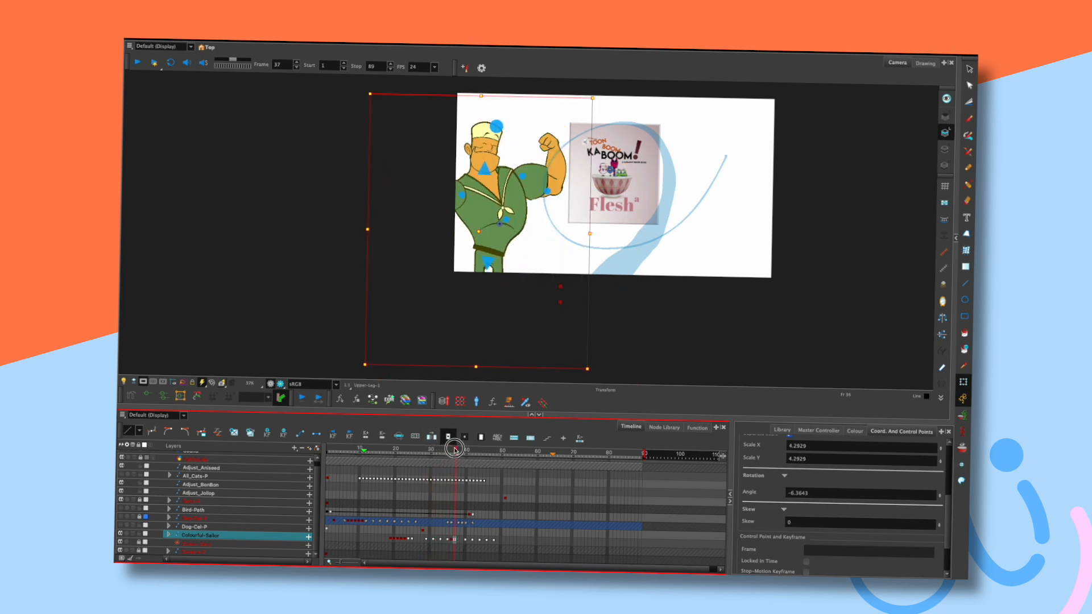
key(period)
key(period)
key(period)
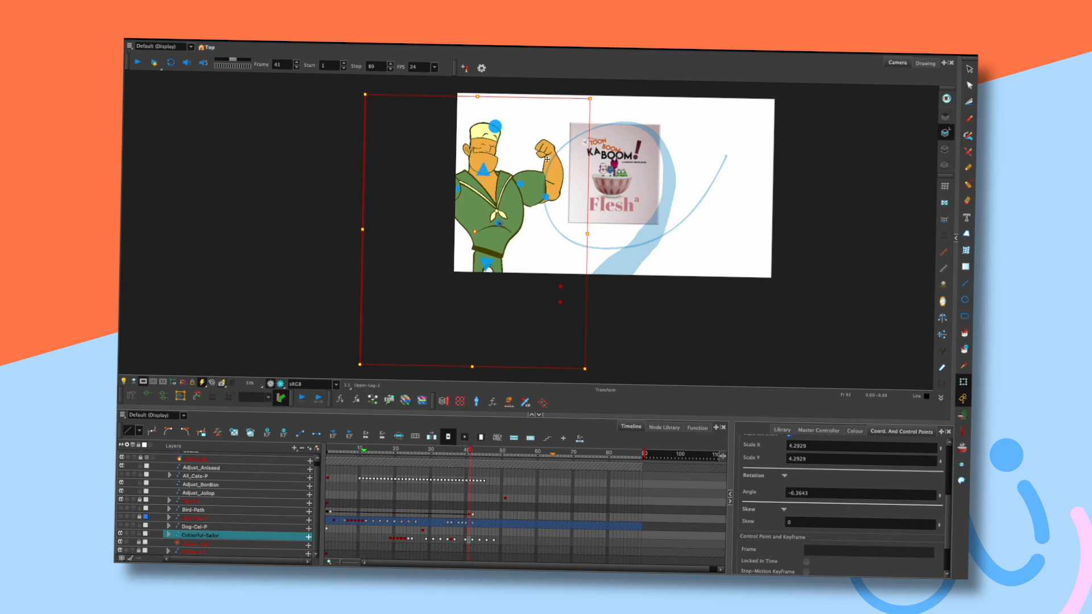
key(comma)
key(comma)
key(comma)
key(comma)
key(comma)
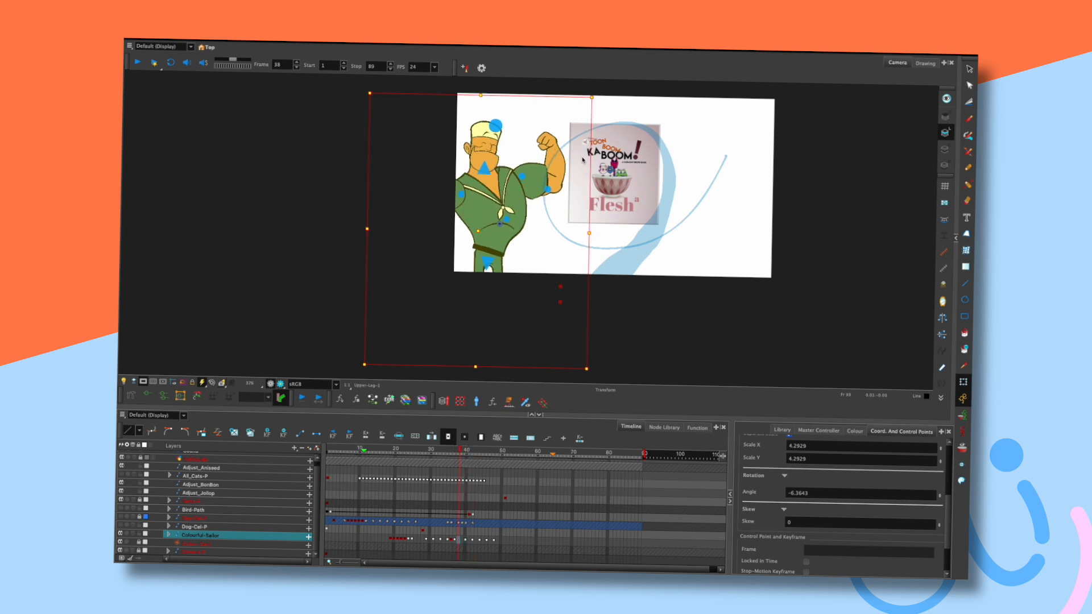
key(comma)
key(comma)
key(comma)
key(period)
key(period)
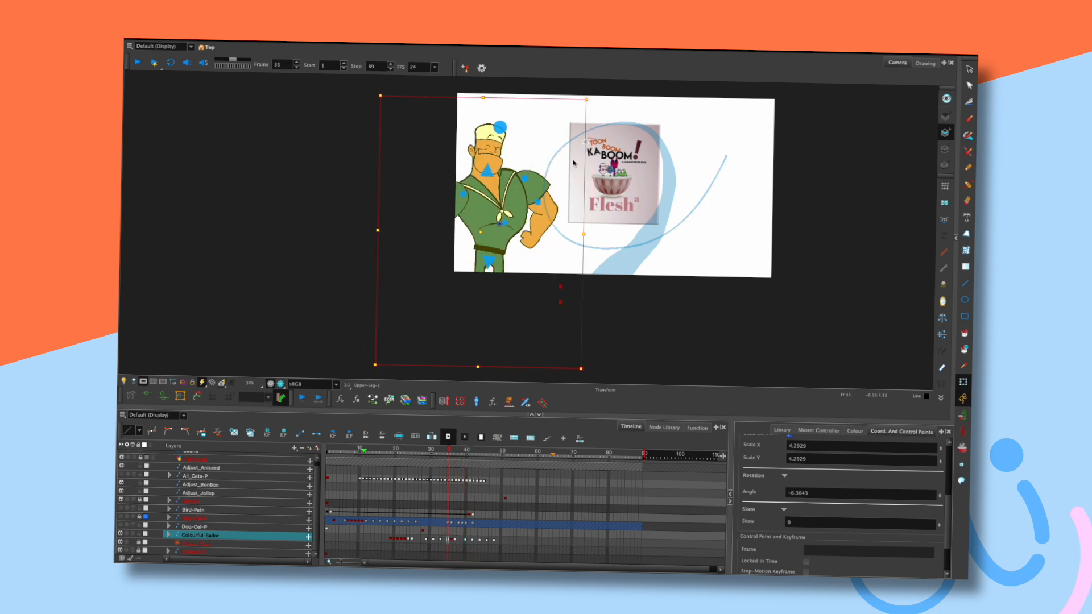
At frame 36, pull the sailor's raised hand right so the arm stretches toward the KA BOOM poster.
click(551, 144)
drag(553, 140, 576, 138)
click(559, 183)
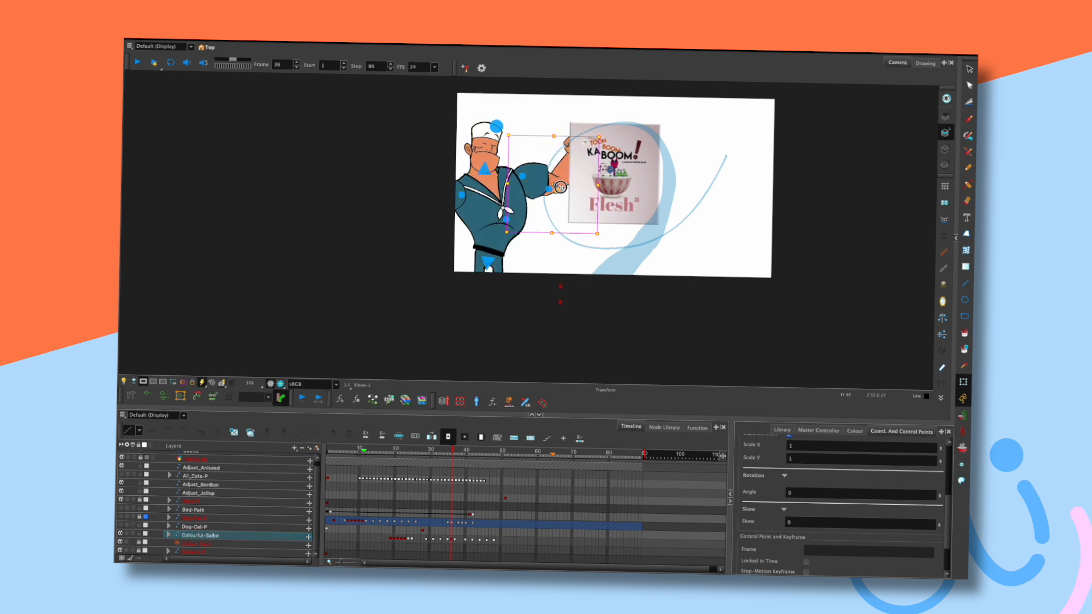
click(520, 178)
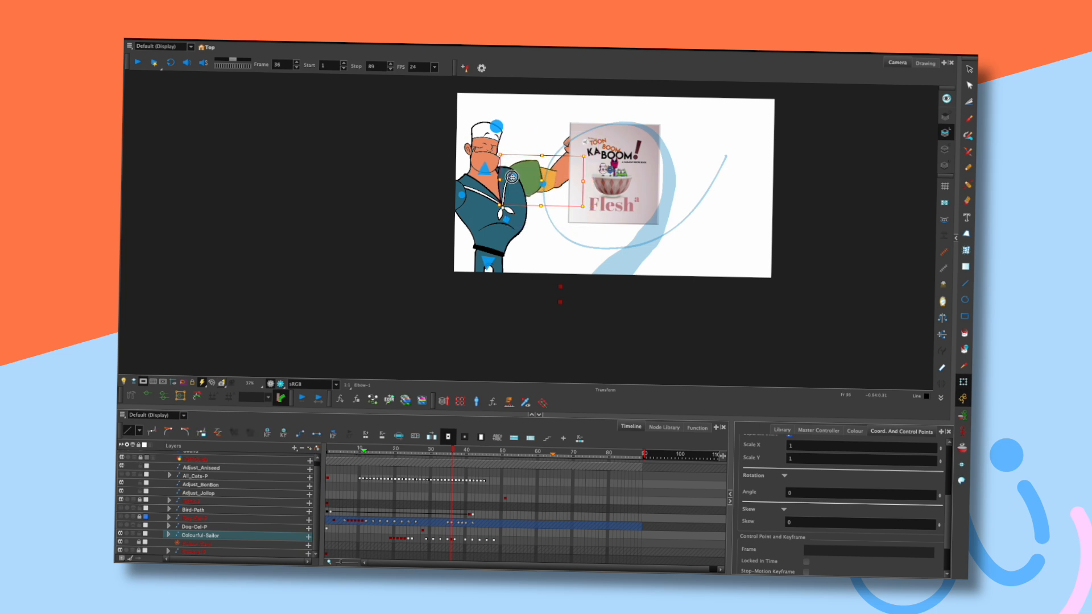
click(613, 118)
key(comma)
key(comma)
key(period)
key(period)
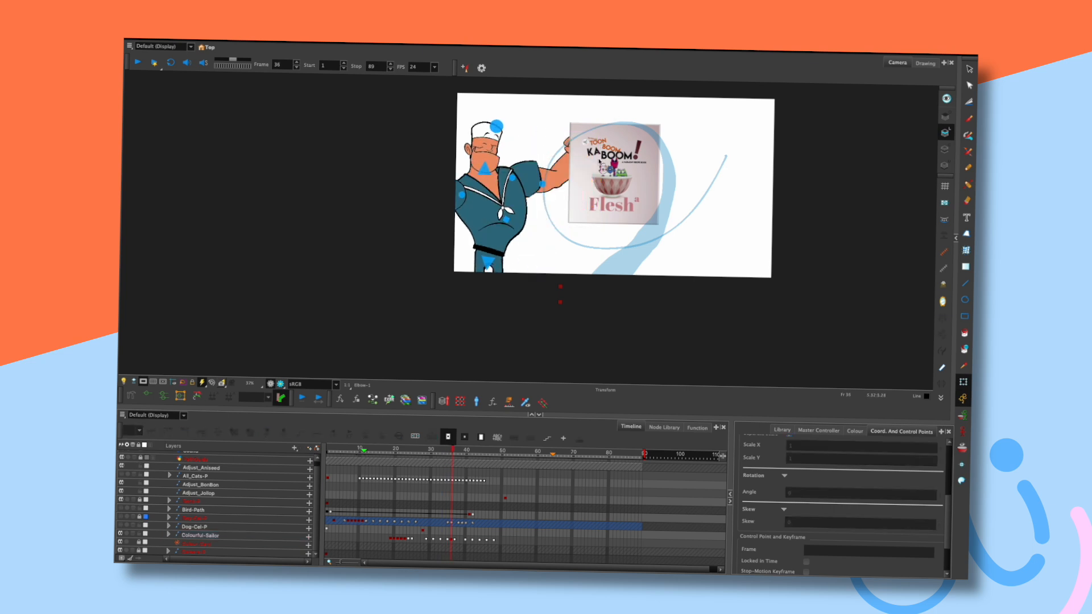
Hide the book layer and turn off the camera mask, comparing frame 36 with its neighbour.
click(122, 500)
key(comma)
key(comma)
key(period)
key(period)
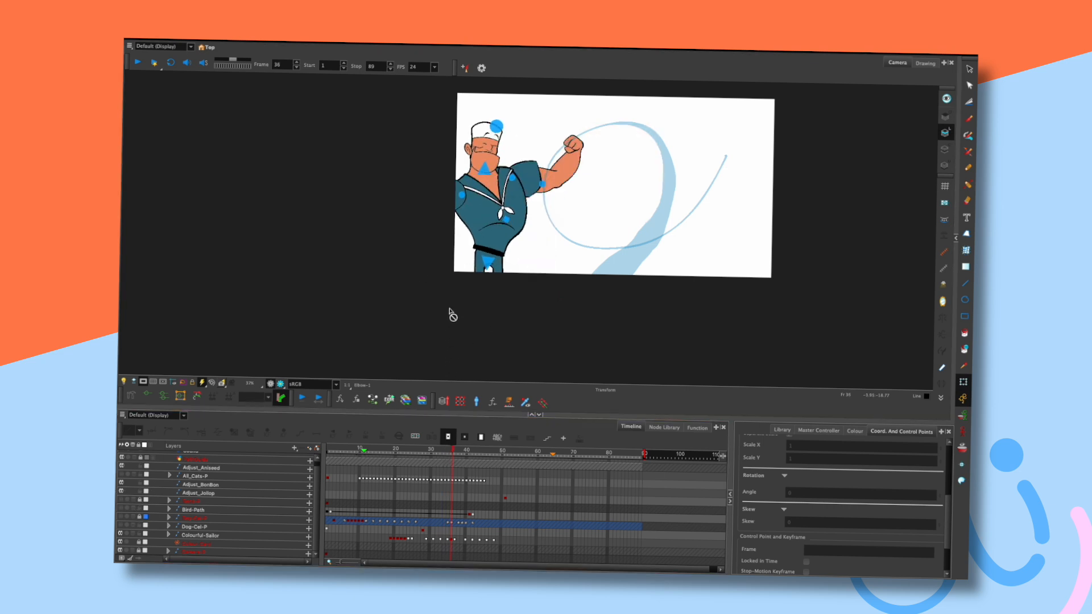
key(comma)
key(period)
click(142, 380)
Pull the sailor's left hand left at frame 36 to stretch that arm.
click(409, 164)
key(comma)
key(period)
drag(411, 158, 399, 161)
click(443, 129)
key(comma)
key(comma)
key(period)
key(period)
On frame 37, extend the right arm and nudge its upper arm up and left.
key(period)
click(550, 141)
drag(549, 136, 575, 133)
key(comma)
key(period)
click(563, 179)
drag(566, 174, 562, 174)
key(comma)
key(comma)
key(period)
key(period)
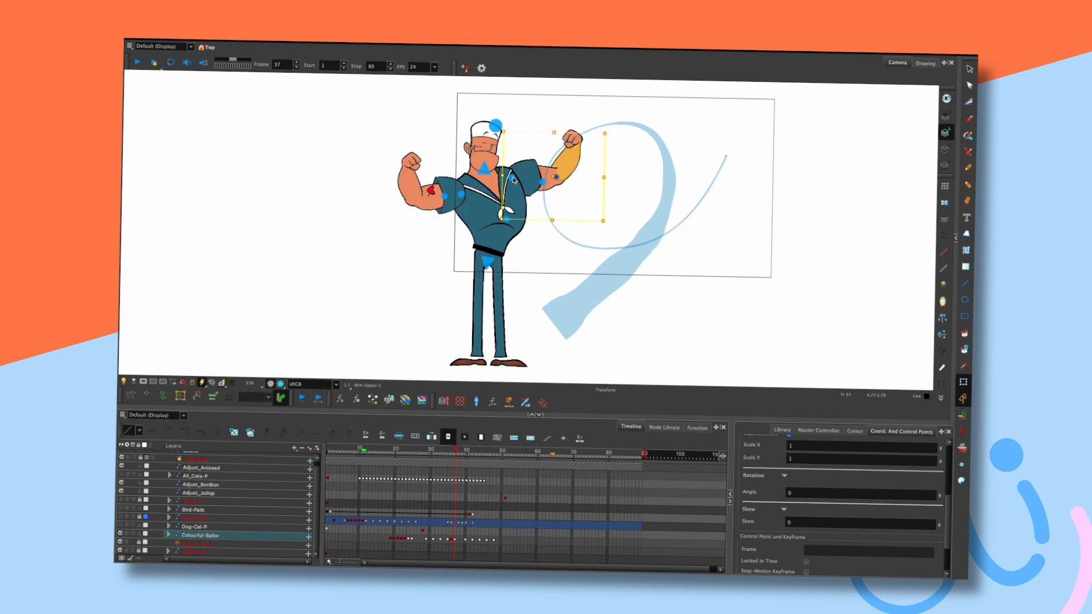
key(comma)
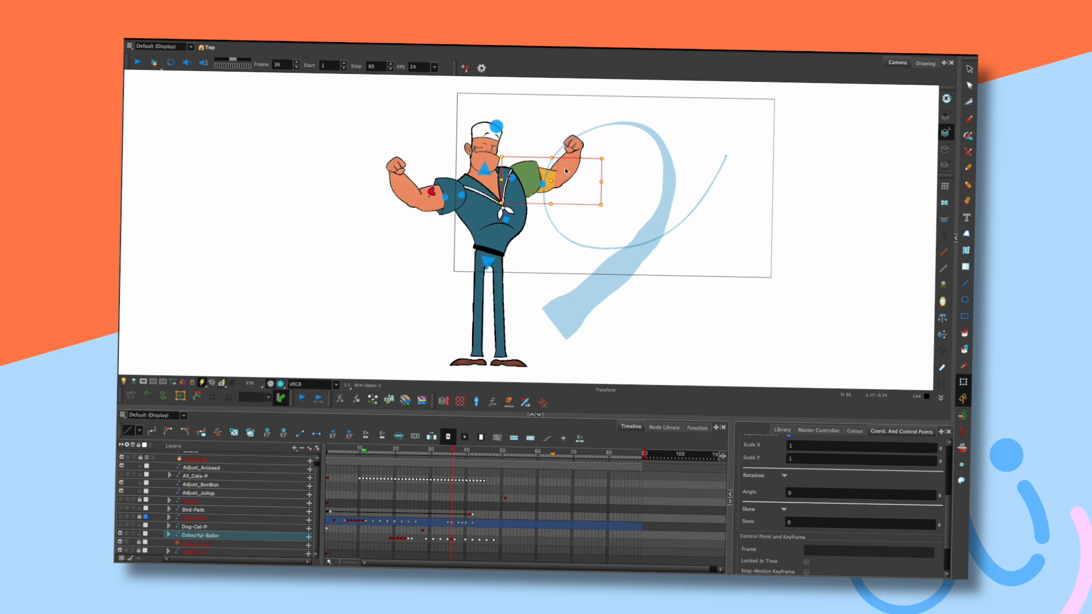
key(period)
Rotate the right fist slightly and move the left fist up and left on frame 37.
click(573, 138)
drag(592, 123, 596, 131)
click(607, 112)
key(comma)
key(period)
click(411, 163)
mouse_move(410, 163)
mouse_down()
mouse_move(401, 154)
mouse_move(416, 138)
mouse_move(400, 158)
mouse_up()
key(comma)
key(comma)
key(period)
key(period)
key(comma)
key(period)
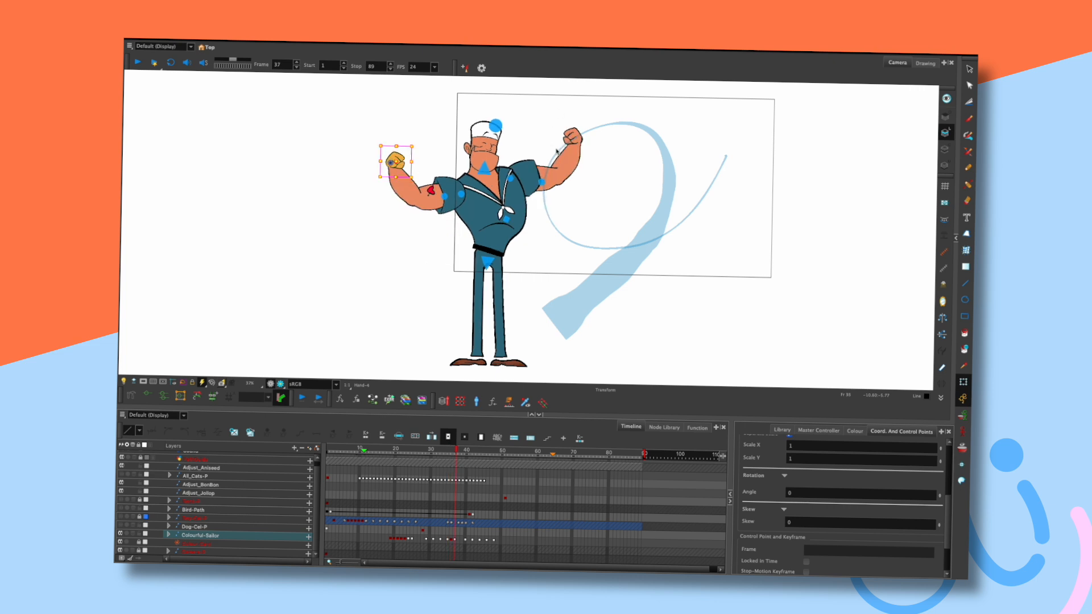
Play from frame 14 and scrub frames 22–50 to review the flex pose.
click(373, 464)
key(Return)
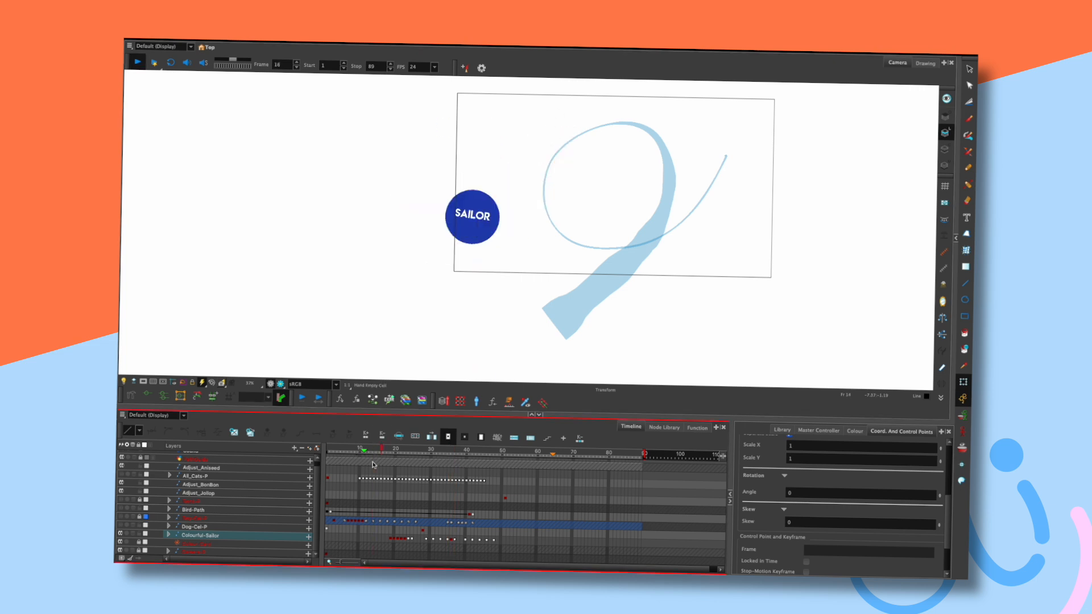
key(Return)
drag(444, 448, 463, 448)
mouse_move(466, 539)
mouse_down()
mouse_move(494, 543)
mouse_move(476, 549)
mouse_up()
drag(415, 450, 403, 454)
key(shift+Return)
drag(404, 454, 442, 453)
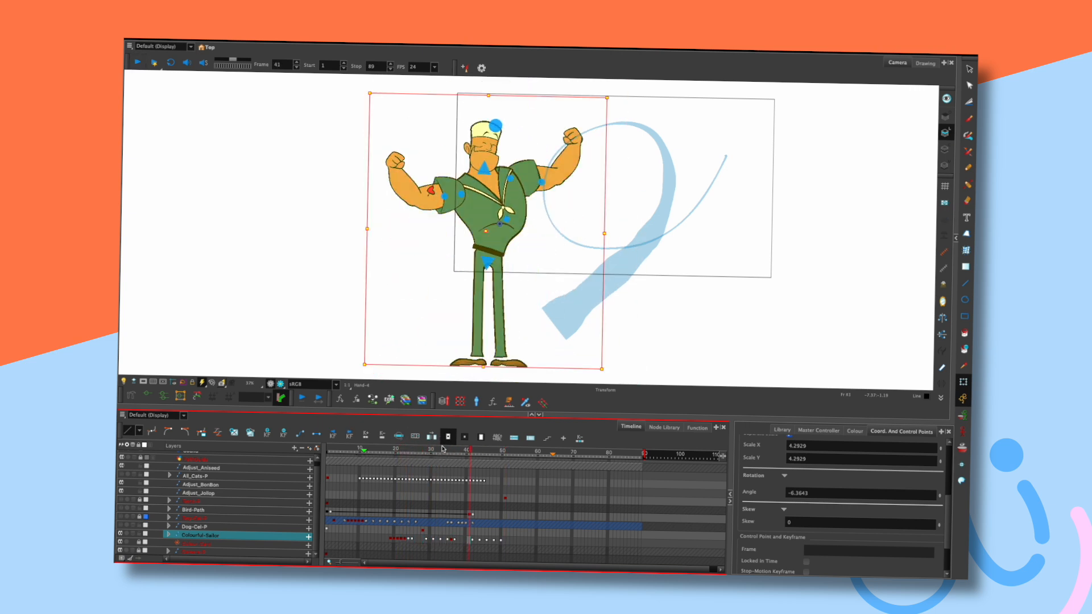
Shift the sailor's keyframes at frames 38–50 one frame later and play back to check.
click(460, 450)
mouse_move(455, 540)
mouse_down()
mouse_move(501, 540)
mouse_move(460, 542)
mouse_up()
click(408, 452)
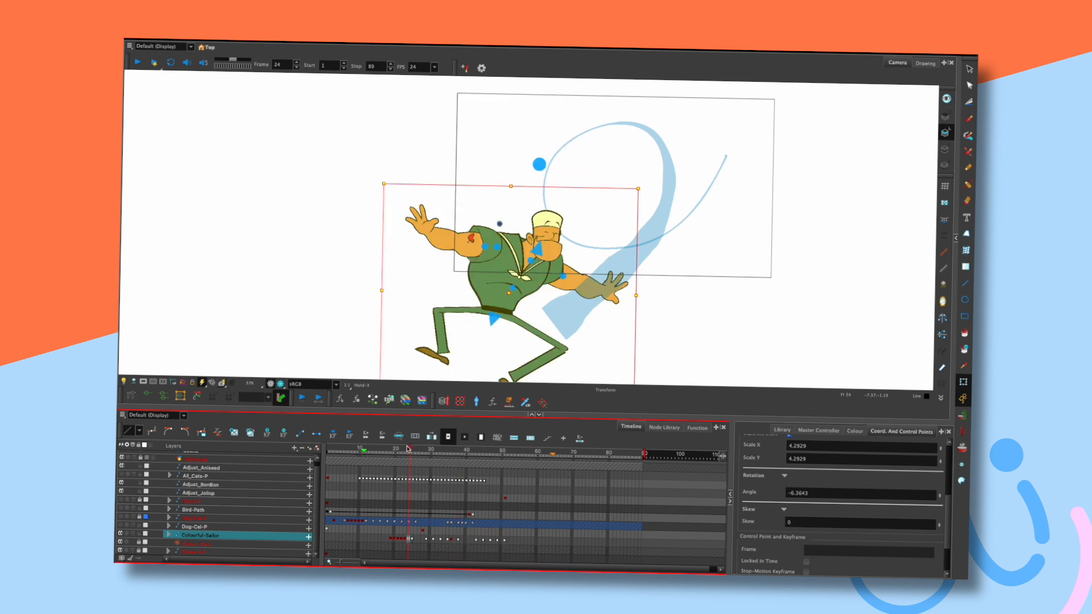
key(shift+Return)
key(Return)
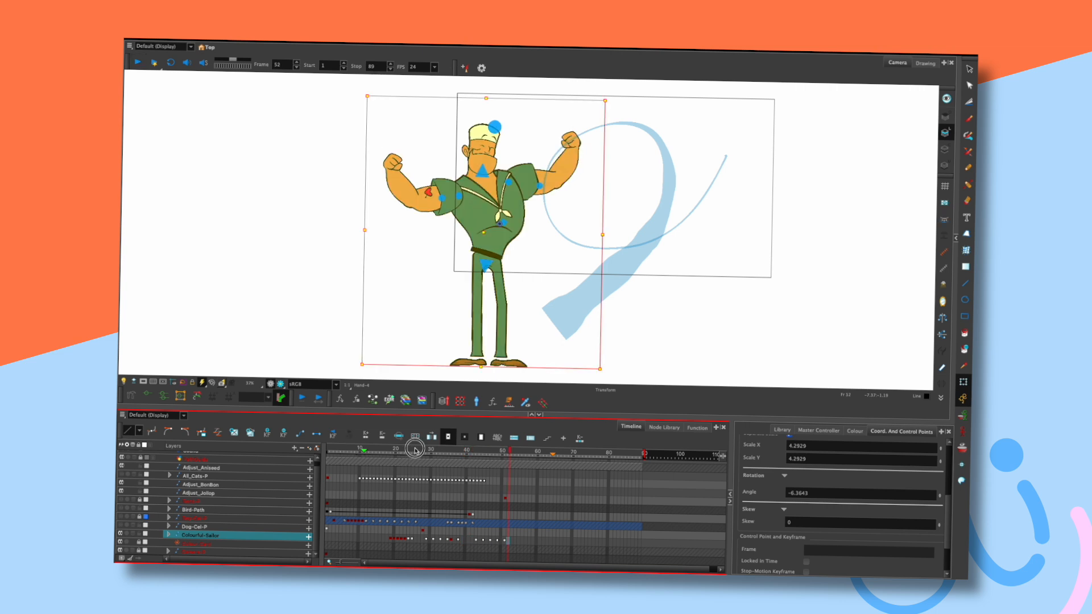
click(459, 450)
drag(461, 450, 477, 450)
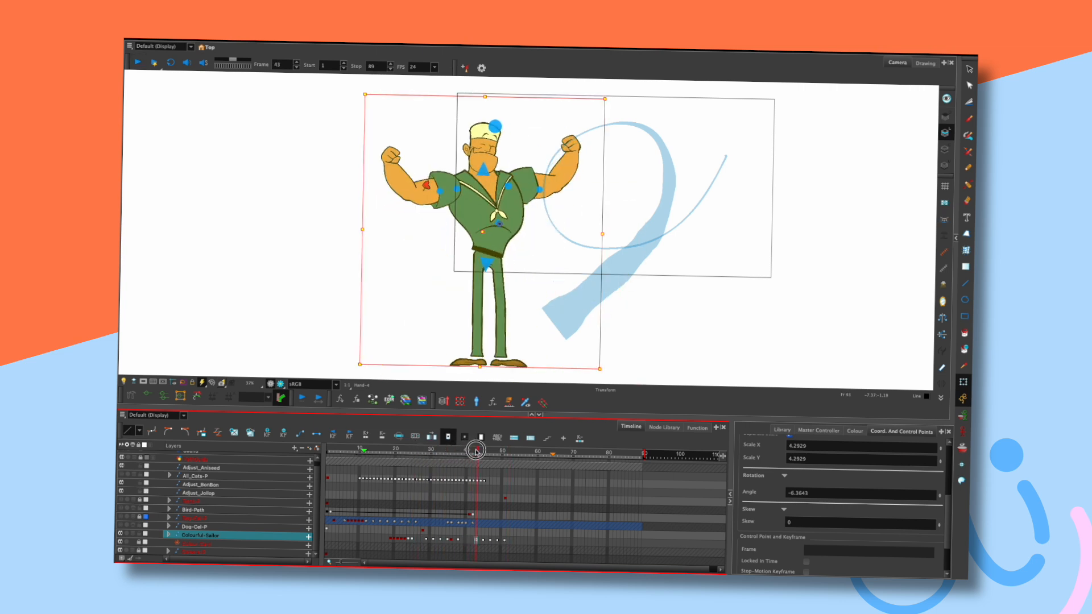
At frame 43, bend both forearms inward and shift the right upper arm slightly left.
click(519, 147)
drag(572, 142, 564, 143)
click(552, 186)
drag(547, 189, 546, 189)
drag(392, 157, 404, 157)
click(418, 201)
click(394, 250)
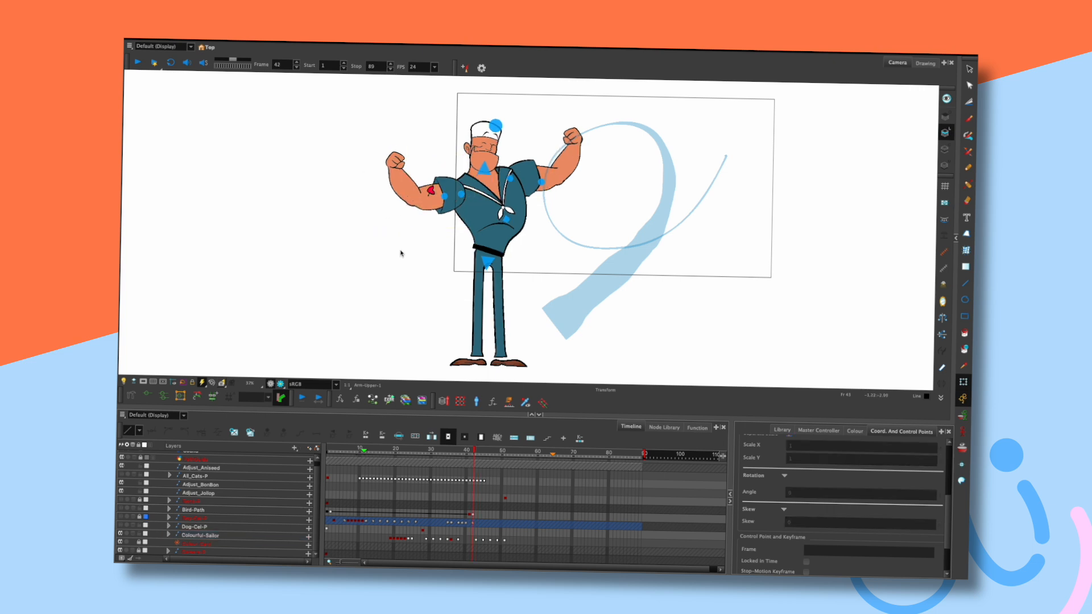
At frame 44, bring the right fist down beside the head and curl the left fist toward it.
key(period)
Play the animation from frame 20, then scrub and flip frames to compare poses around 44–47.
key(period)
click(560, 149)
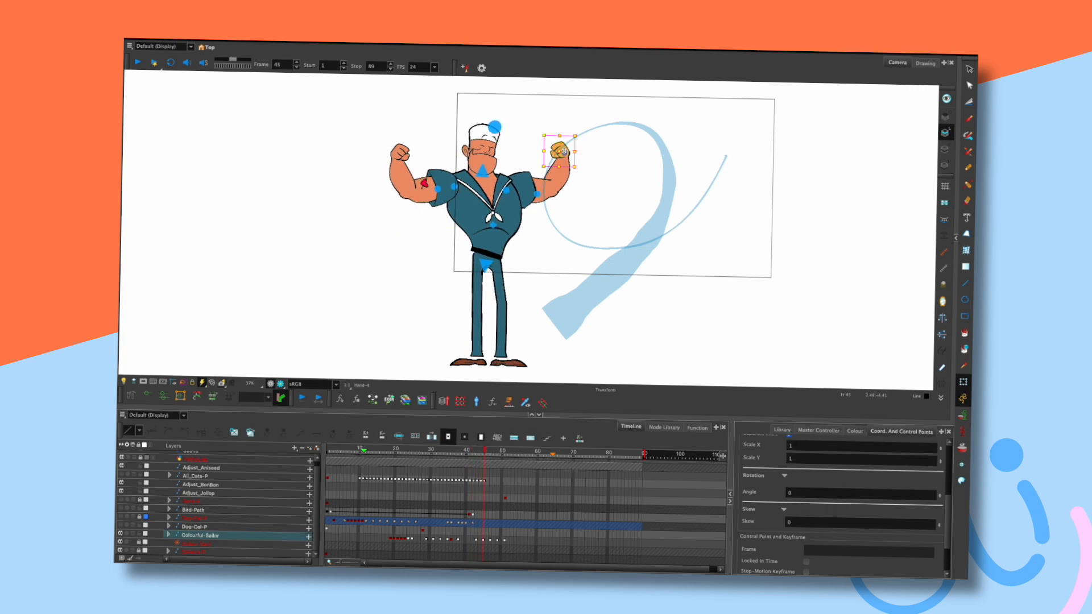
drag(560, 149, 536, 152)
click(551, 192)
click(402, 152)
drag(402, 153, 422, 153)
key(comma)
key(comma)
key(period)
key(period)
click(428, 274)
key(comma)
key(comma)
key(period)
key(period)
key(period)
key(period)
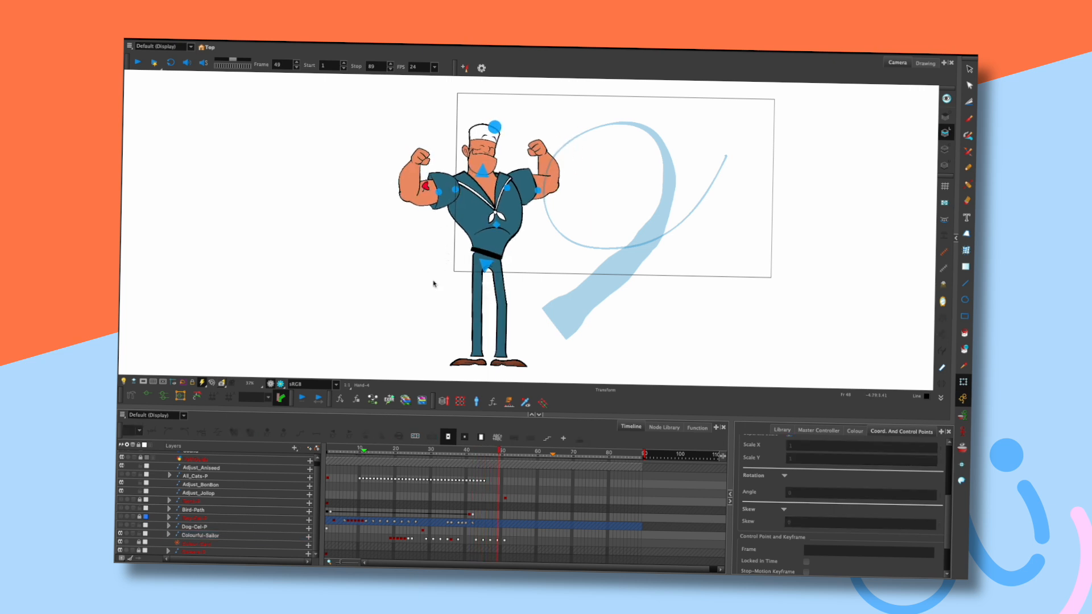
click(393, 456)
key(Return)
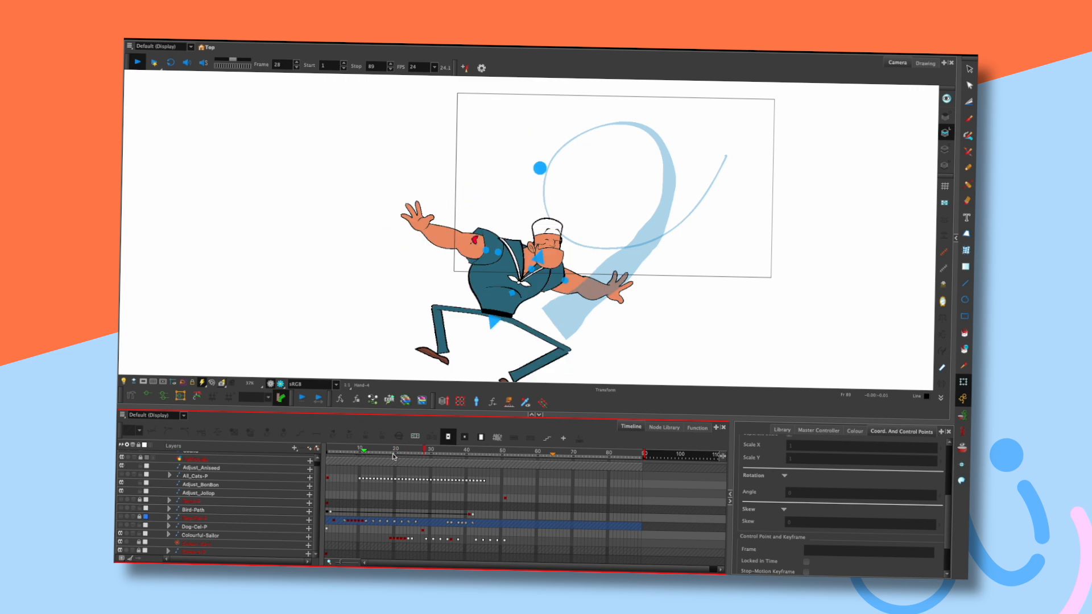
mouse_move(479, 452)
mouse_down()
mouse_move(463, 449)
mouse_move(484, 448)
mouse_up()
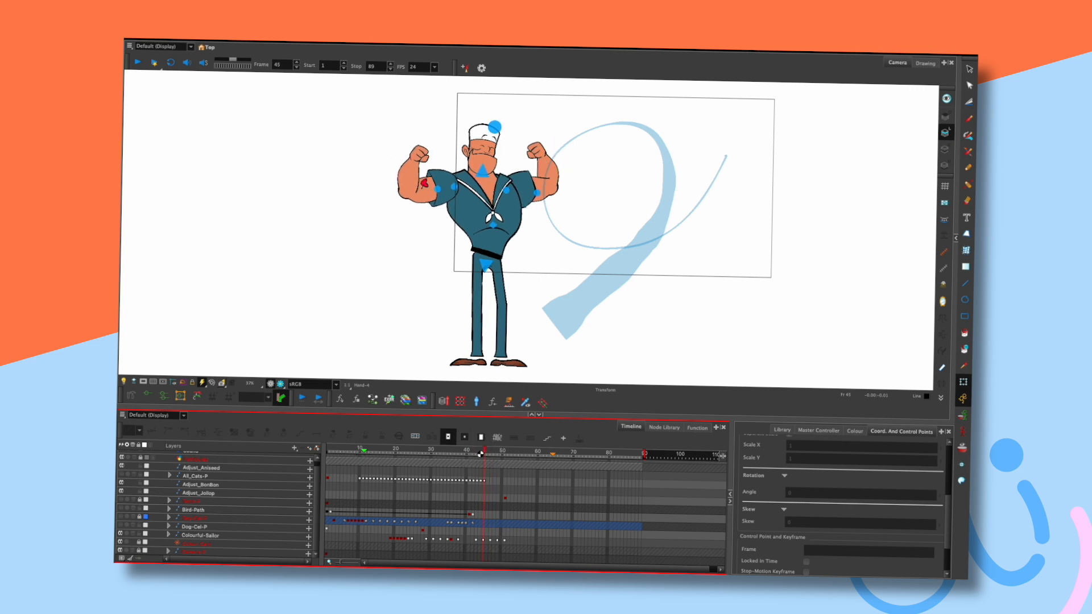
key(comma)
key(period)
key(period)
key(period)
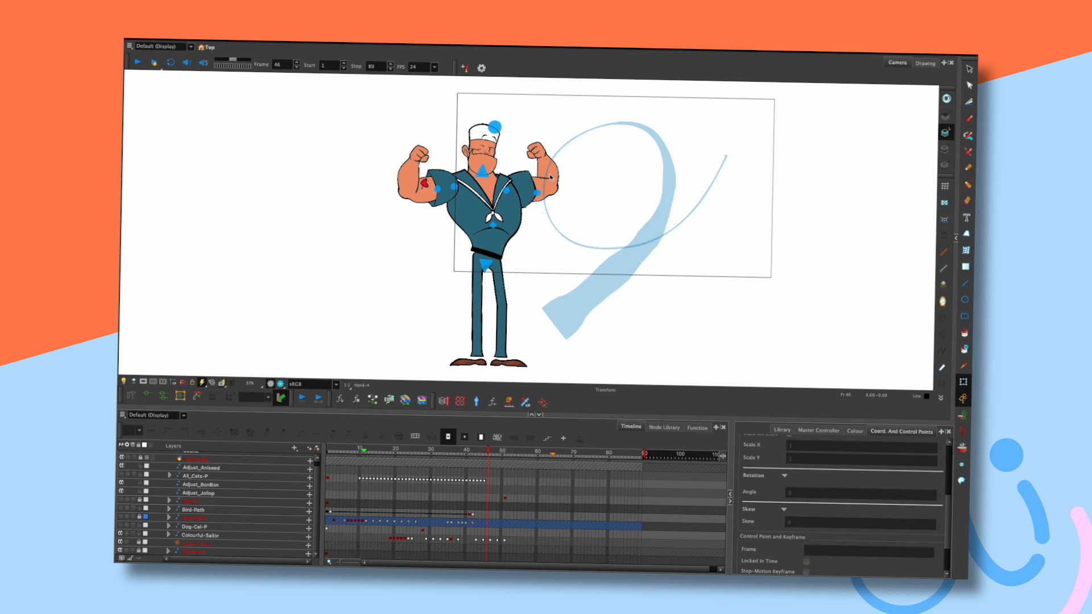
key(comma)
key(comma)
key(comma)
key(period)
key(period)
key(period)
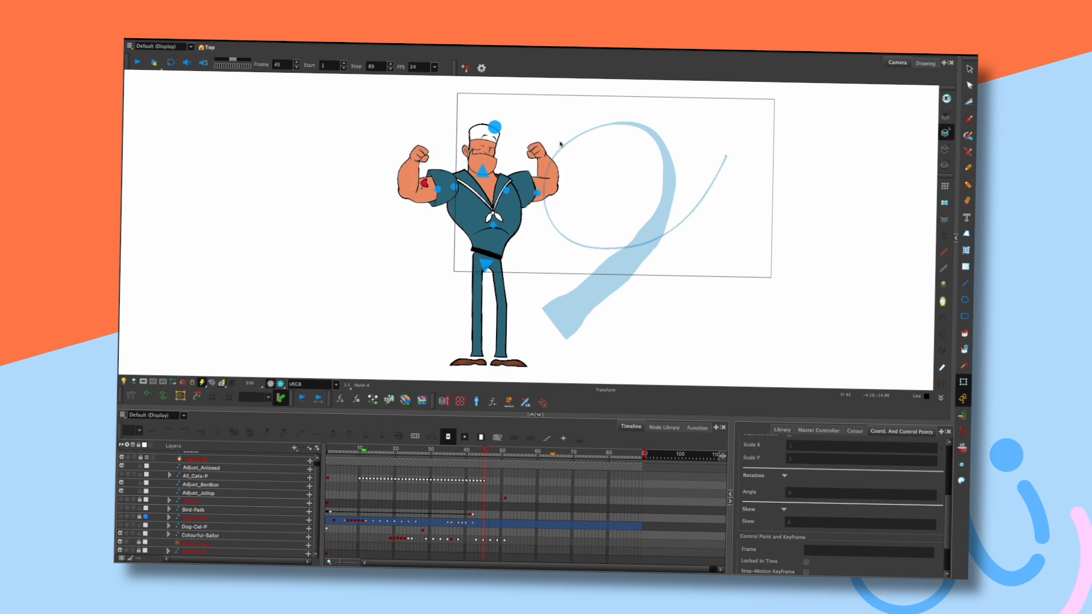
Check the raised fist by flipping between frames 45 and 47.
click(538, 150)
key(comma)
key(comma)
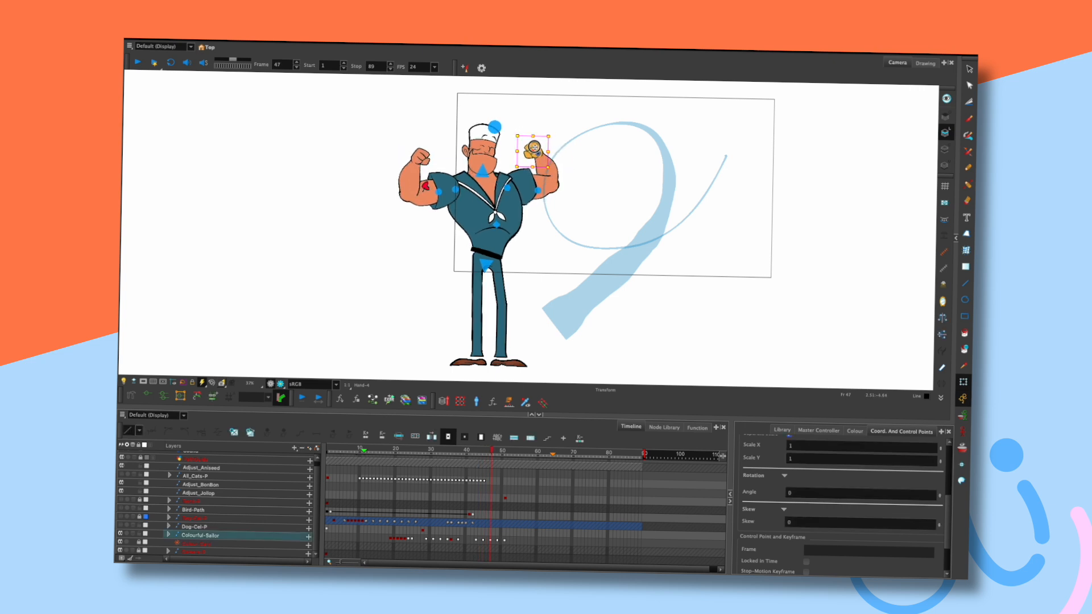
key(period)
key(period)
click(439, 135)
key(comma)
key(comma)
key(comma)
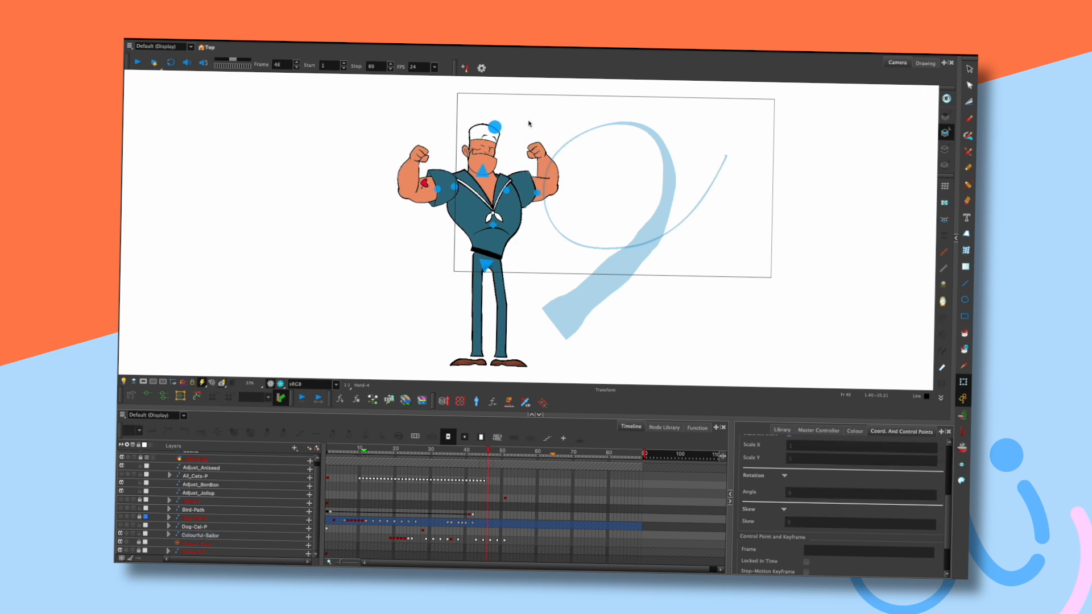
key(period)
key(period)
key(period)
key(comma)
key(comma)
key(period)
key(period)
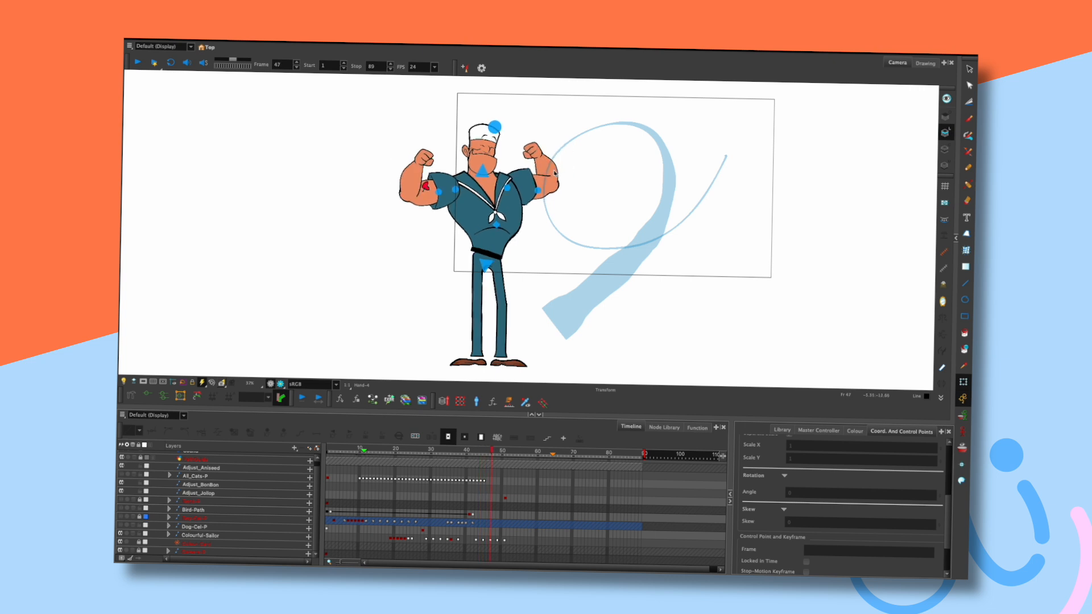
Slightly adjust the right forearm and nudge the raised hand at frame 47.
drag(556, 171, 554, 173)
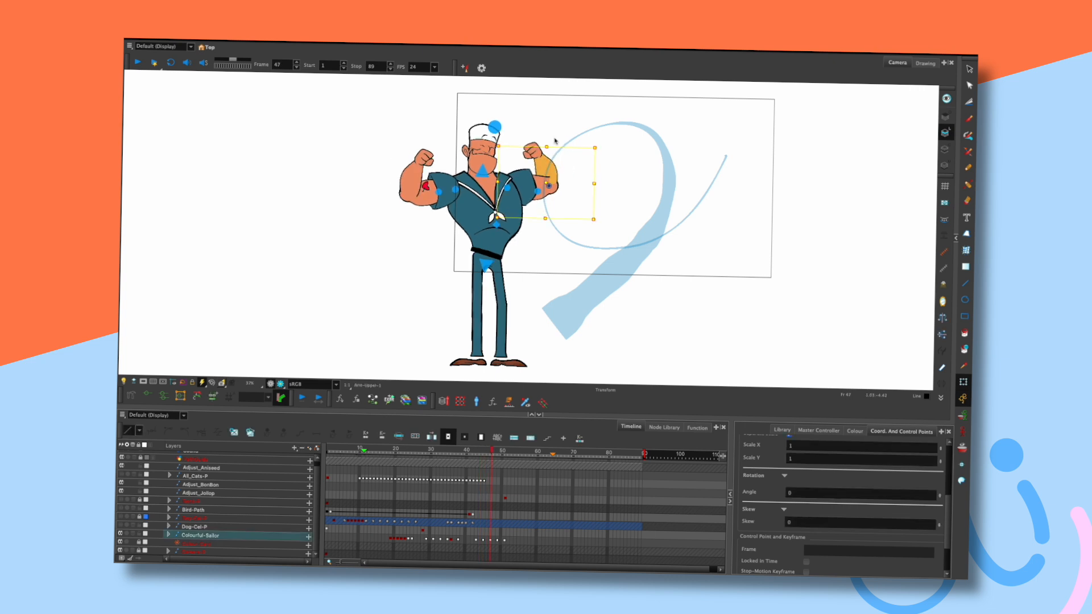
click(557, 129)
key(comma)
key(comma)
key(period)
key(period)
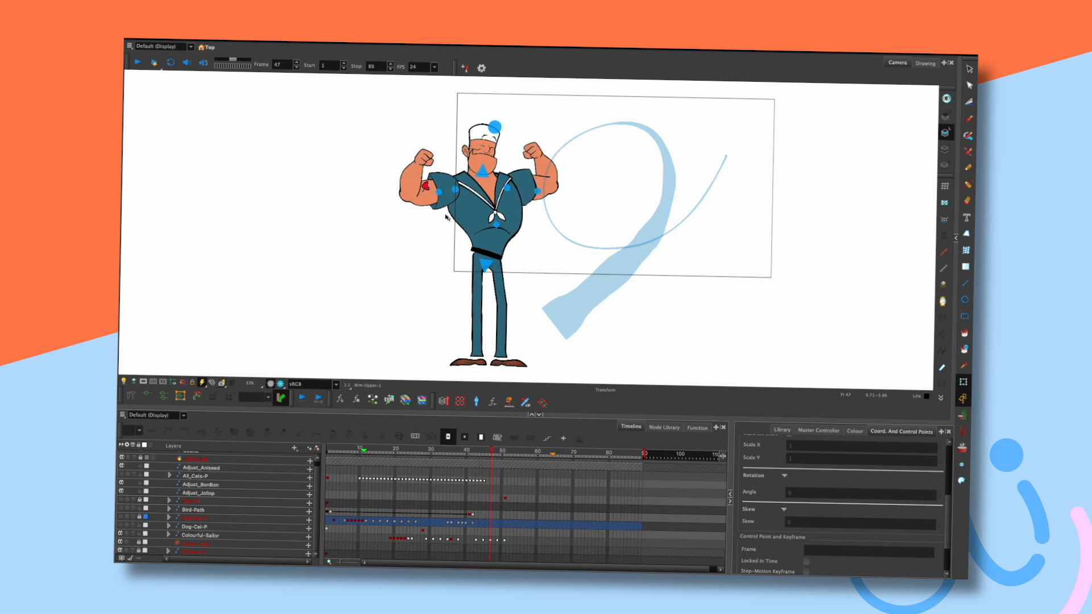
drag(431, 160, 433, 158)
click(455, 136)
Flip back and forth between frames 44 and 47 to compare the flex poses.
key(comma)
key(comma)
key(comma)
key(period)
key(period)
key(period)
key(comma)
key(comma)
key(period)
key(period)
key(comma)
key(comma)
key(period)
key(period)
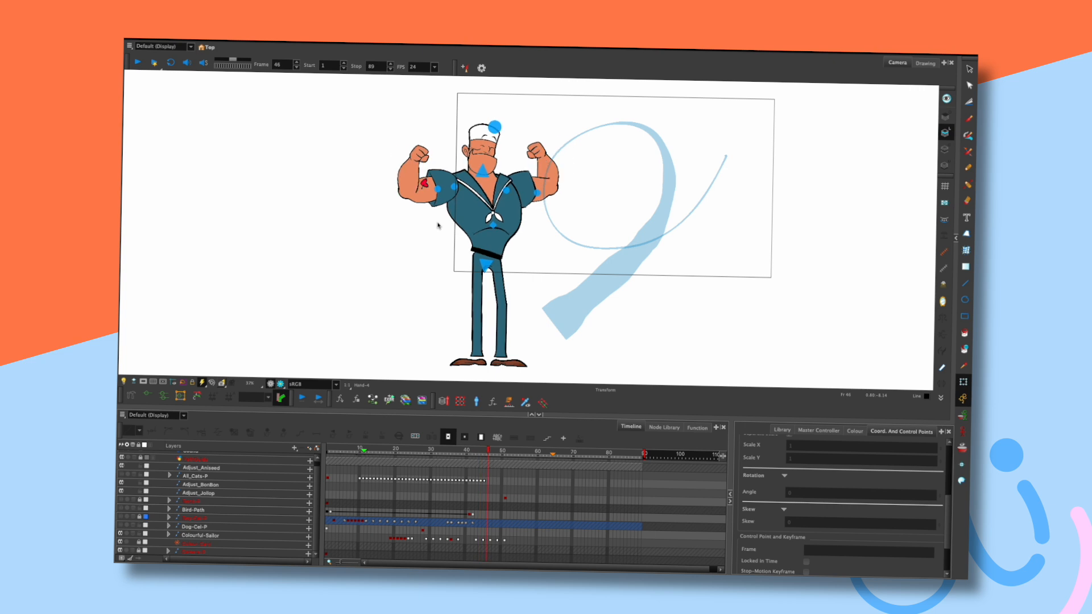
key(comma)
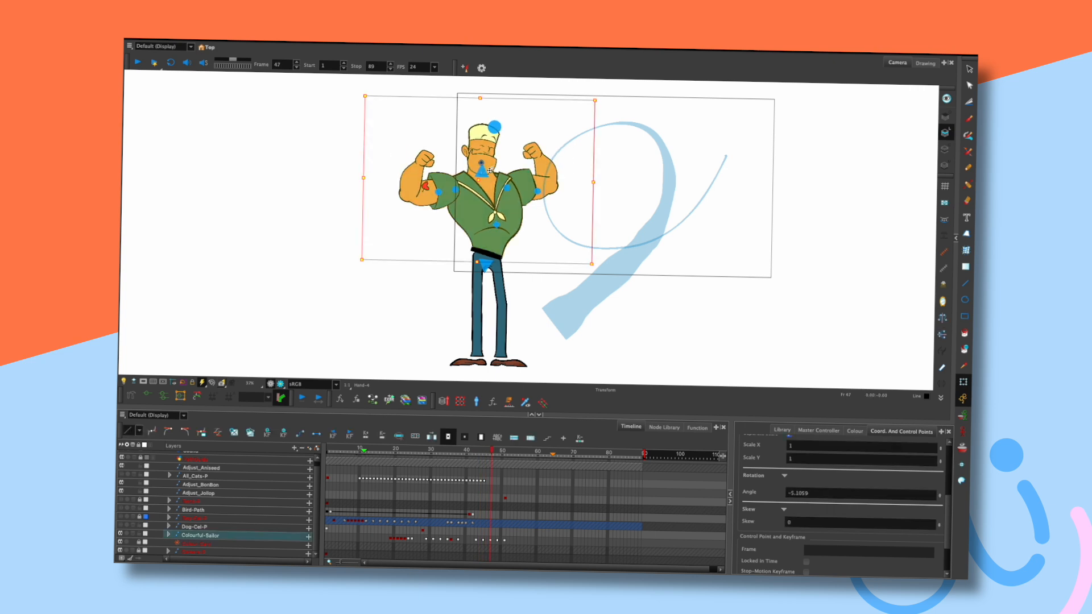
key(comma)
Flip between frames 45 and 47 to review the double-biceps flex.
key(period)
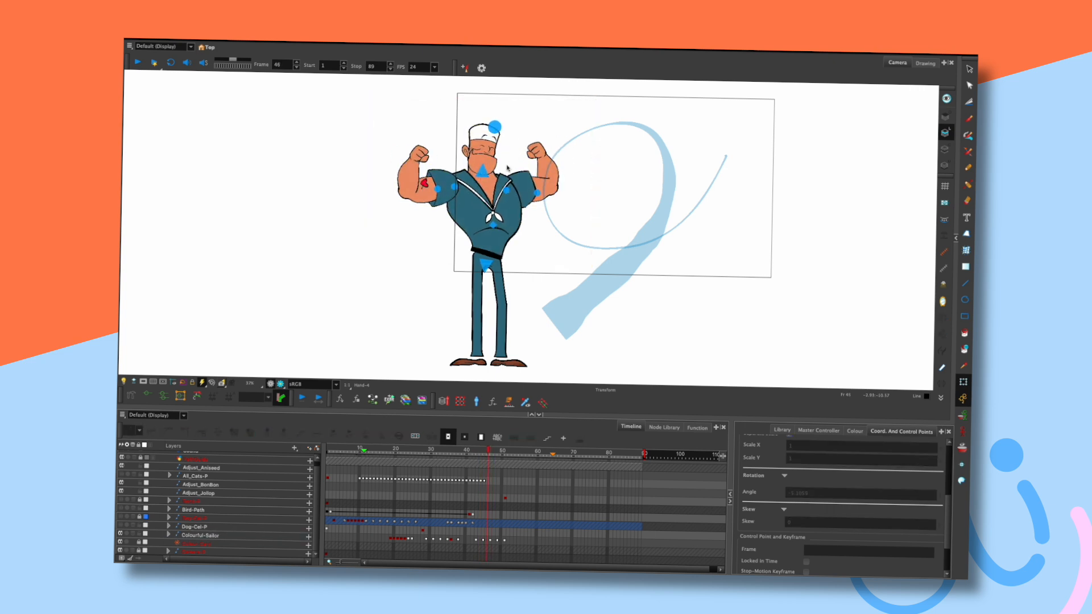
key(period)
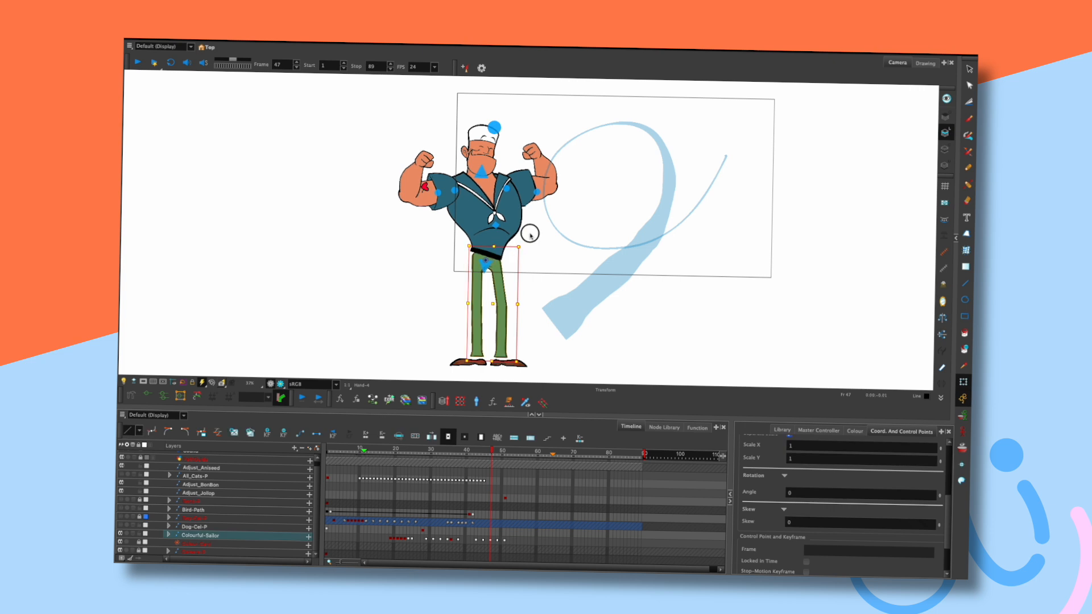
key(comma)
key(comma)
key(period)
key(period)
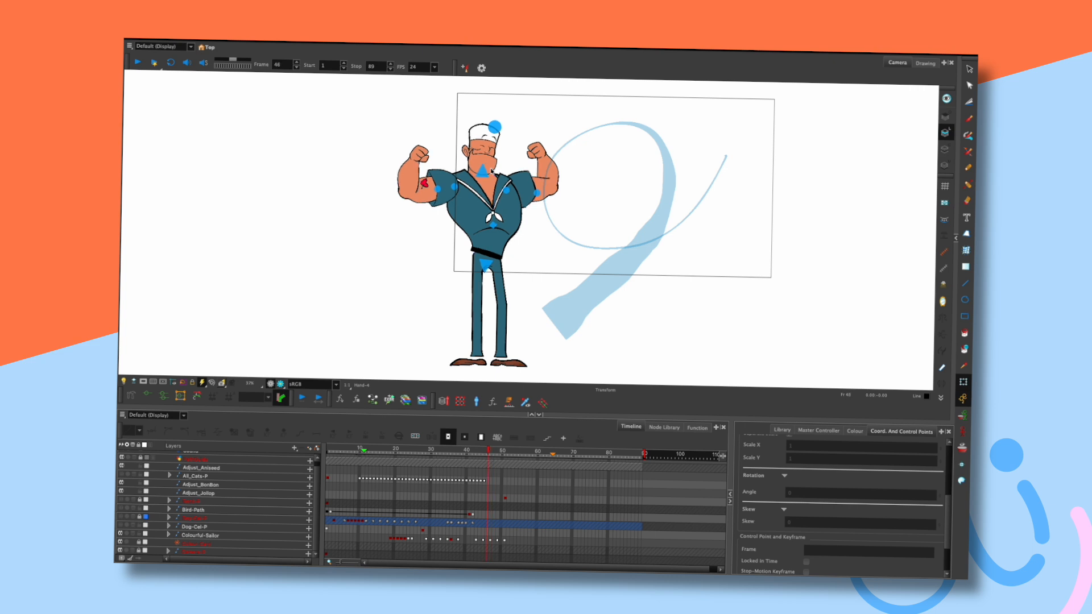
key(comma)
key(comma)
key(period)
key(period)
Play the whole animation from the first frame three times to check the motion.
key(shift+comma)
key(Return)
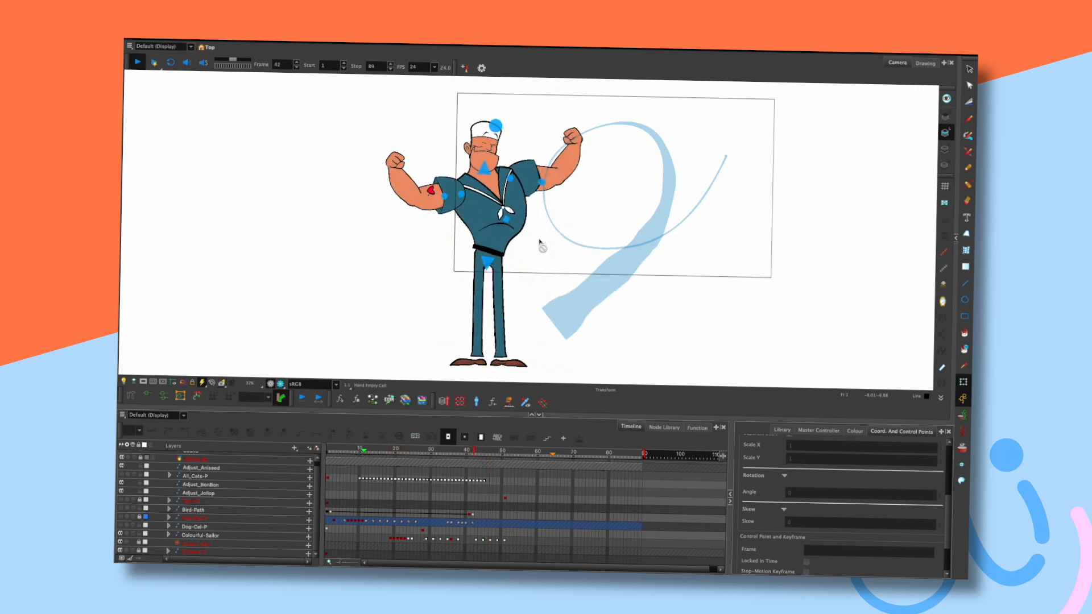
key(Return)
key(shift+comma)
key(Return)
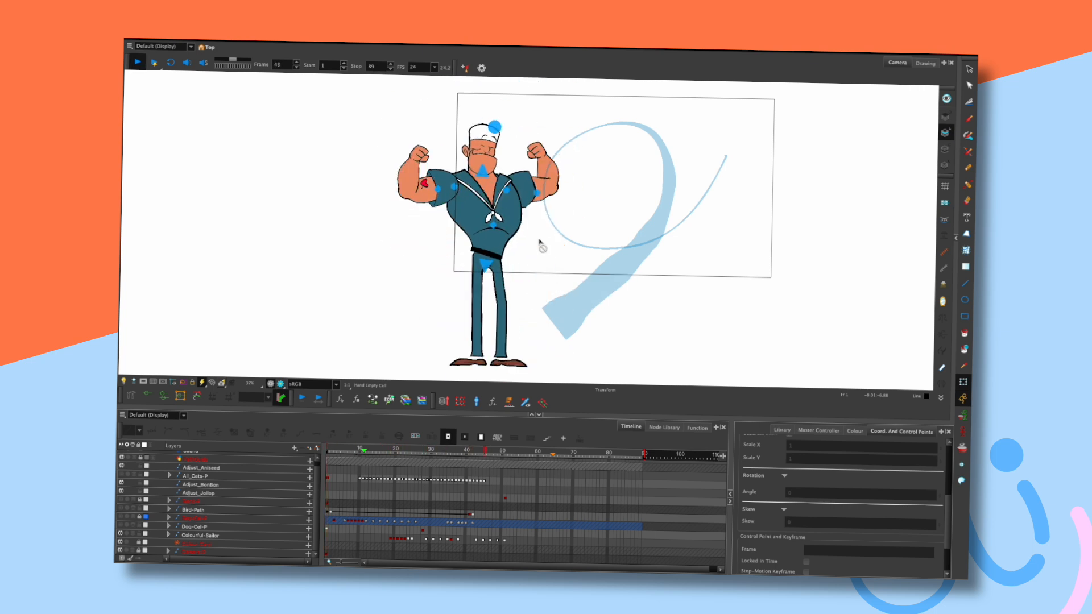
key(Return)
key(shift+comma)
key(Return)
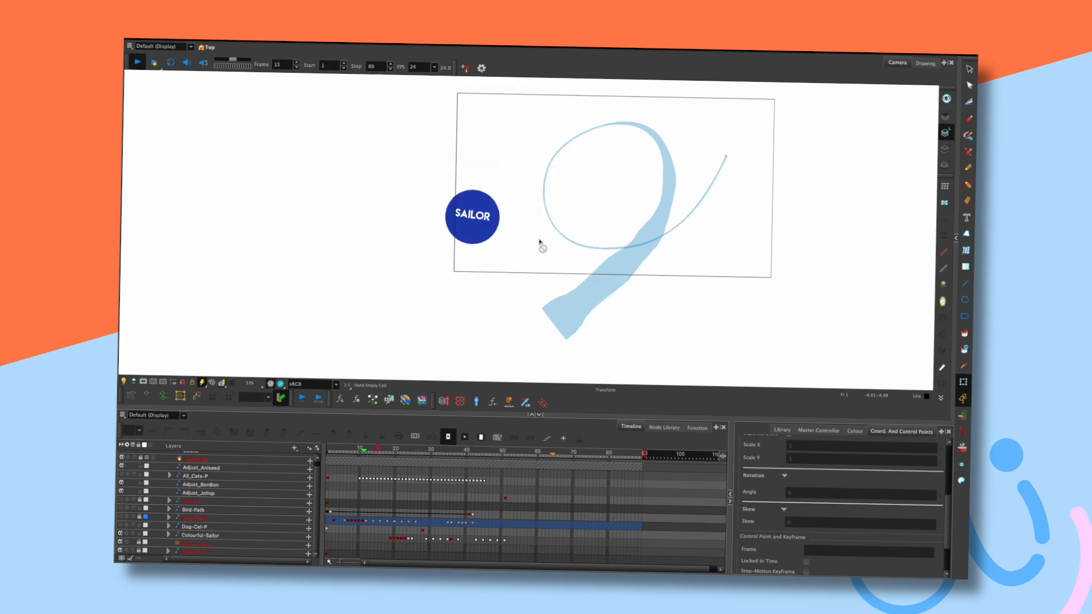
key(Return)
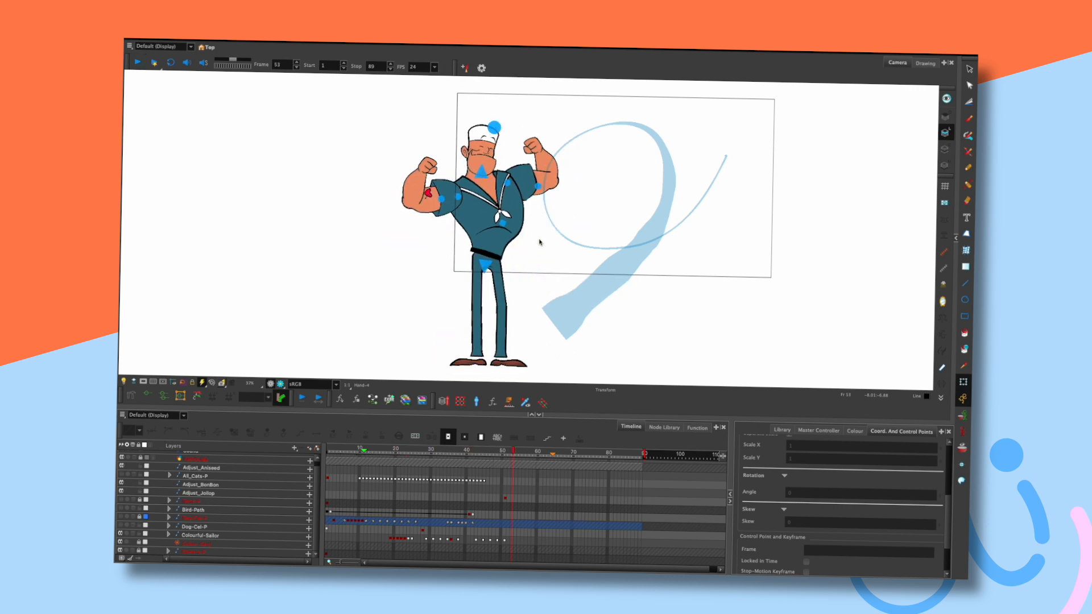
Scrub to frames 45–47 and drag the Colourful-Sailor keyframe at frame 47.
drag(492, 450, 484, 450)
key(period)
key(period)
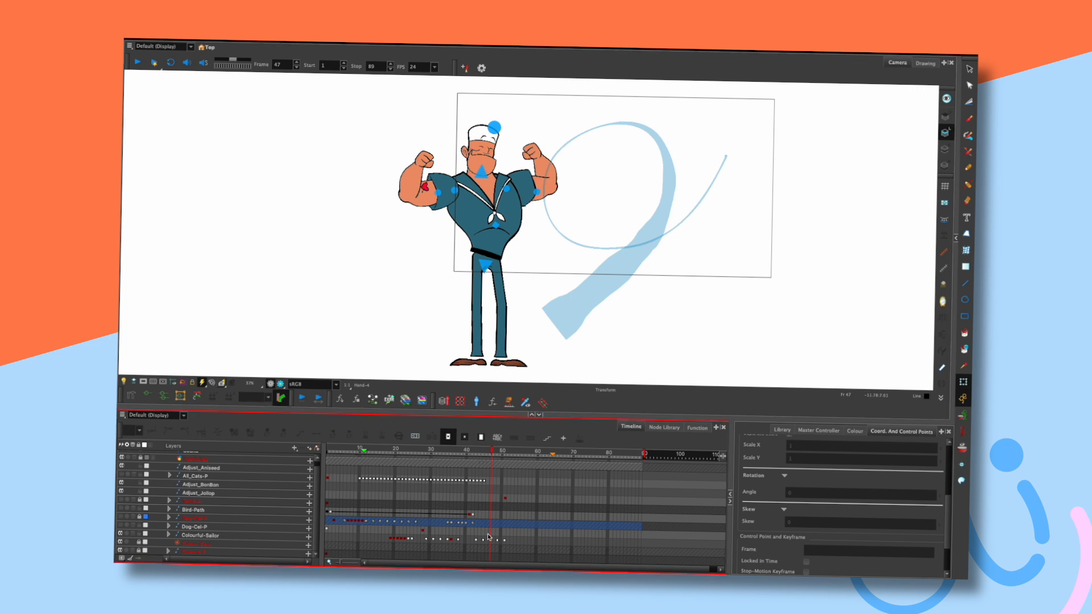
drag(471, 450, 488, 451)
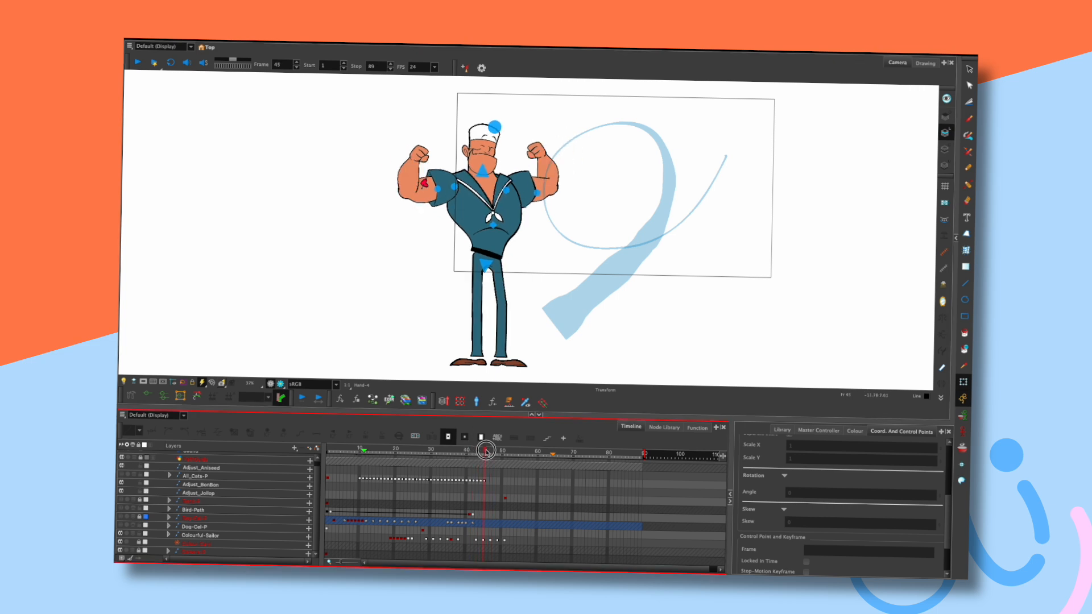
click(500, 542)
drag(488, 542, 487, 528)
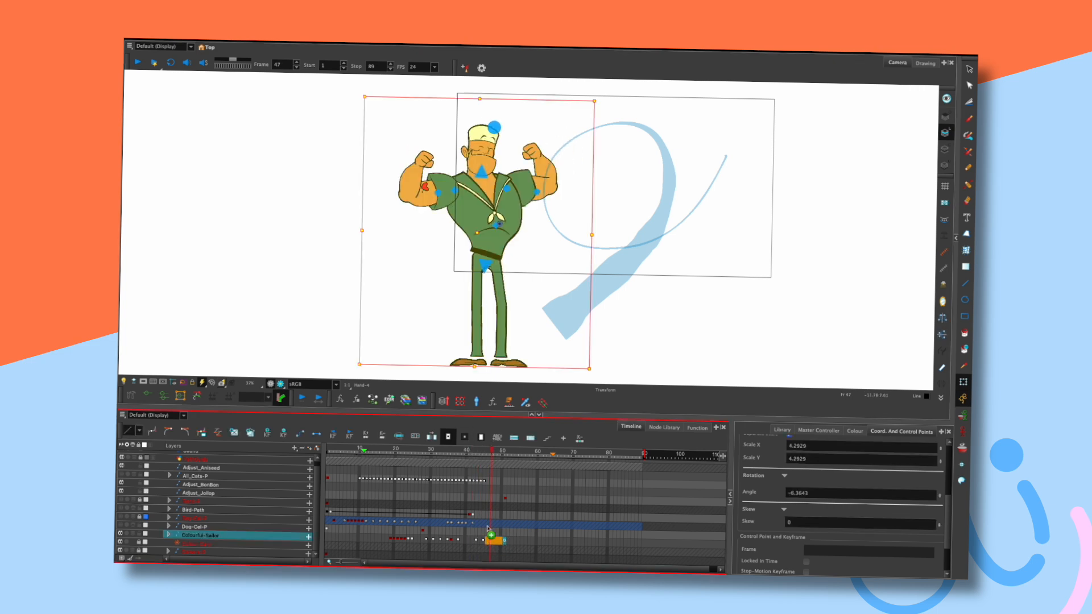
Select the Colourful-Sailor keyframes from frame 45 to 50 and replay from frame 32.
click(438, 455)
key(shift+Return)
key(shift+Return)
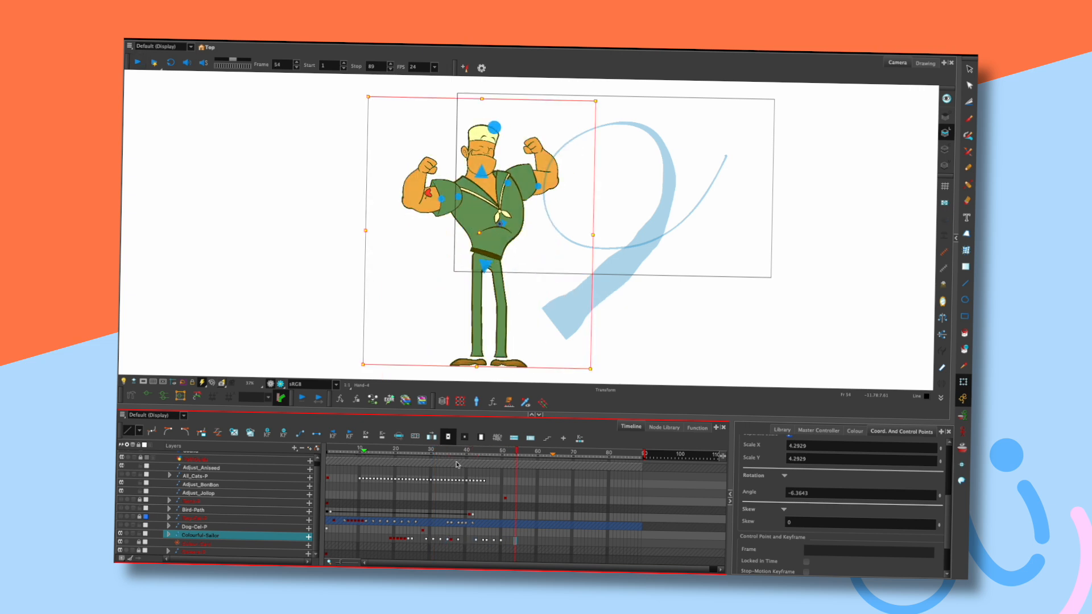
mouse_move(484, 541)
mouse_down()
mouse_move(501, 541)
mouse_move(482, 541)
mouse_up()
click(418, 454)
key(shift+Return)
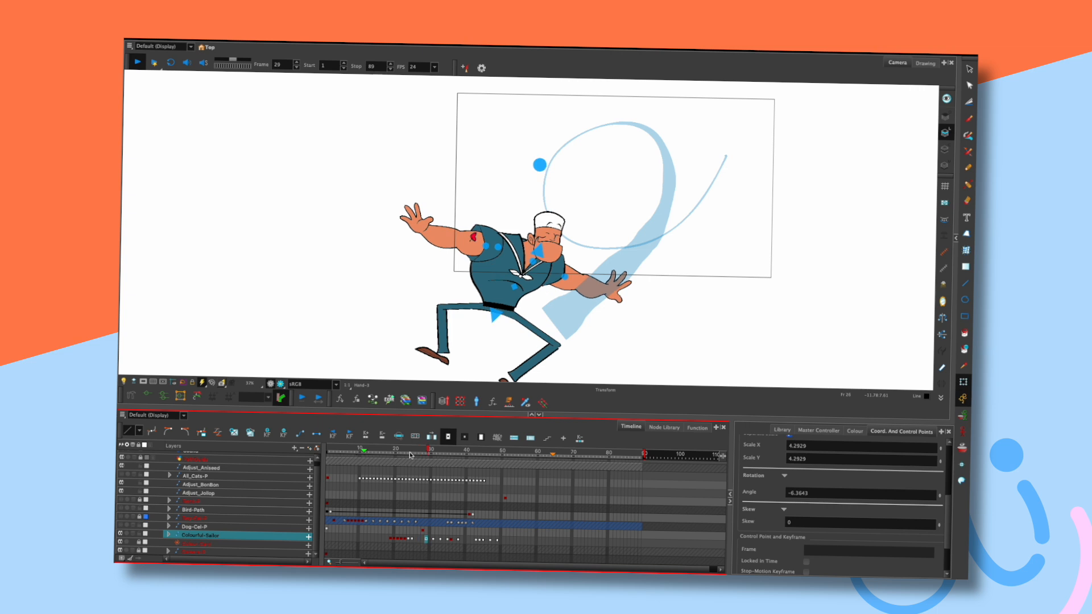
key(shift+Return)
Move the sailor's keyframes two frames later and check the pose at frame 45.
click(471, 450)
drag(472, 450, 484, 450)
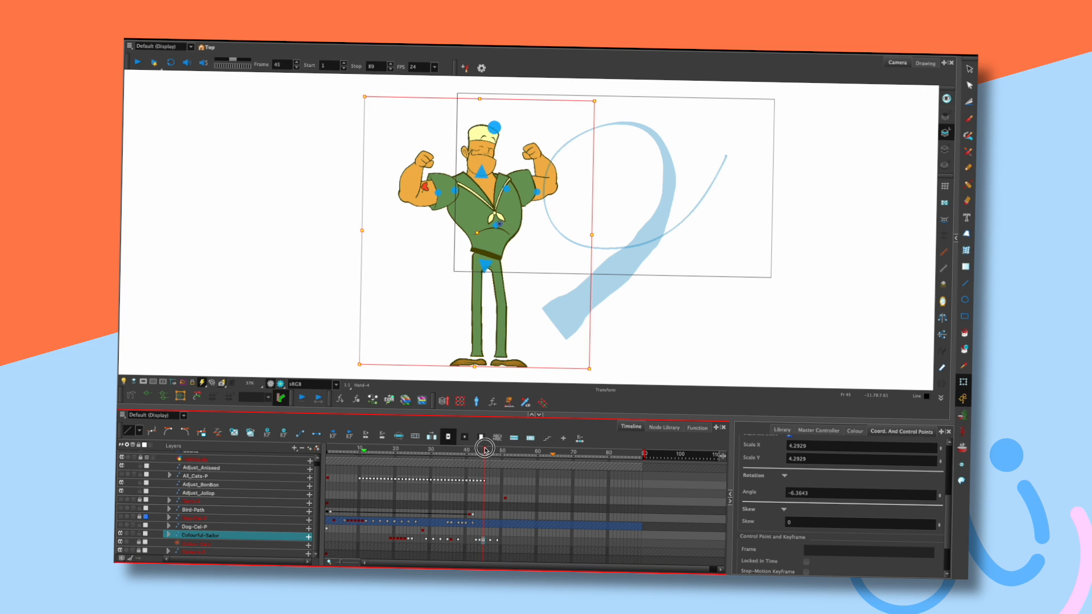
click(498, 540)
drag(483, 541, 491, 541)
click(483, 542)
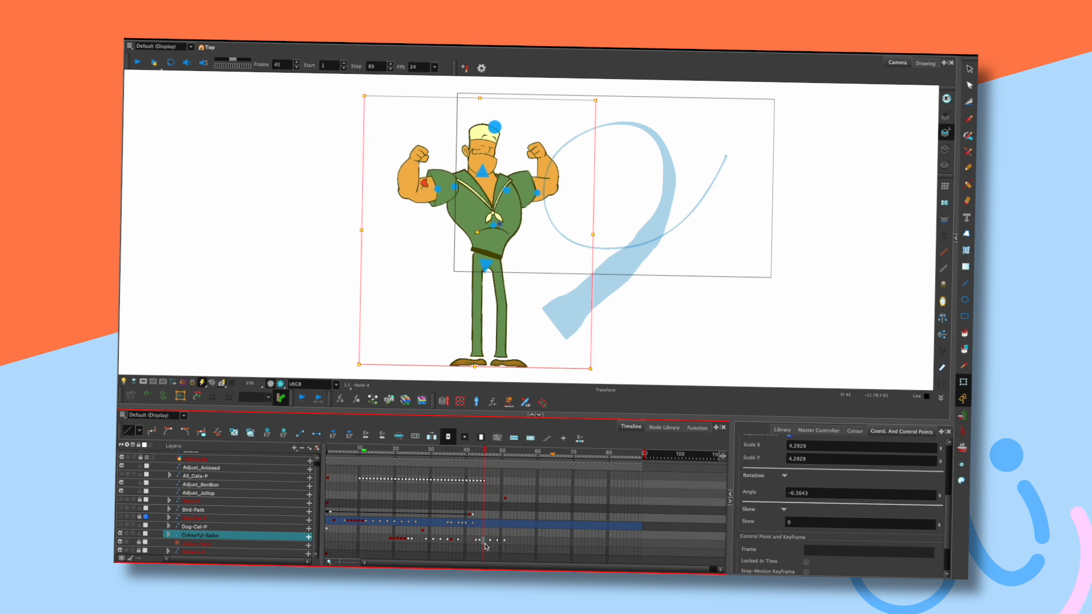
key(comma)
key(period)
Select the legs and torso, play back, and preview the motion around frame 45.
click(529, 236)
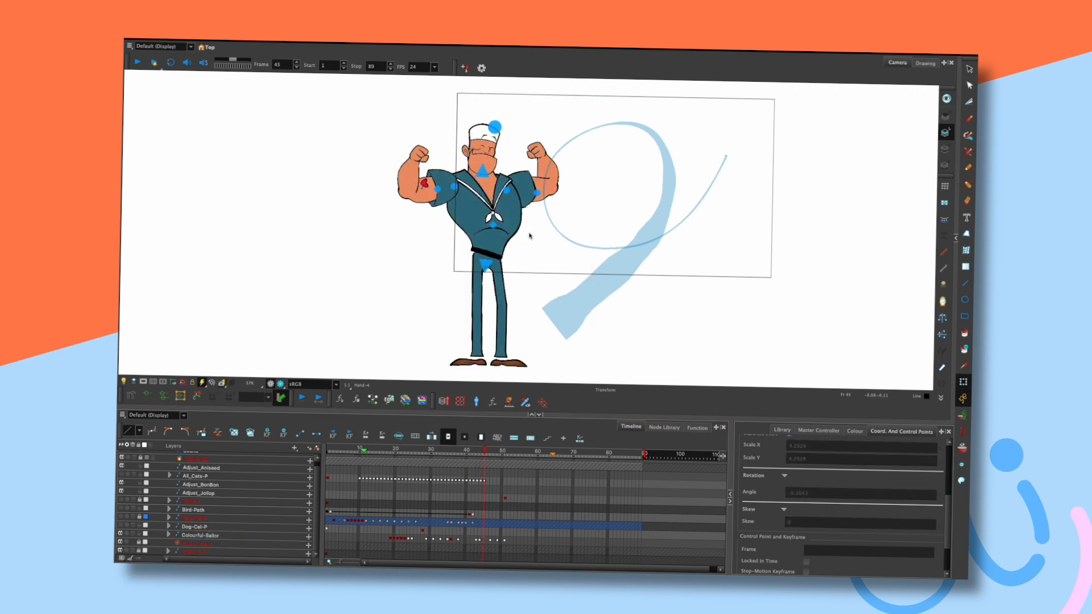
click(486, 264)
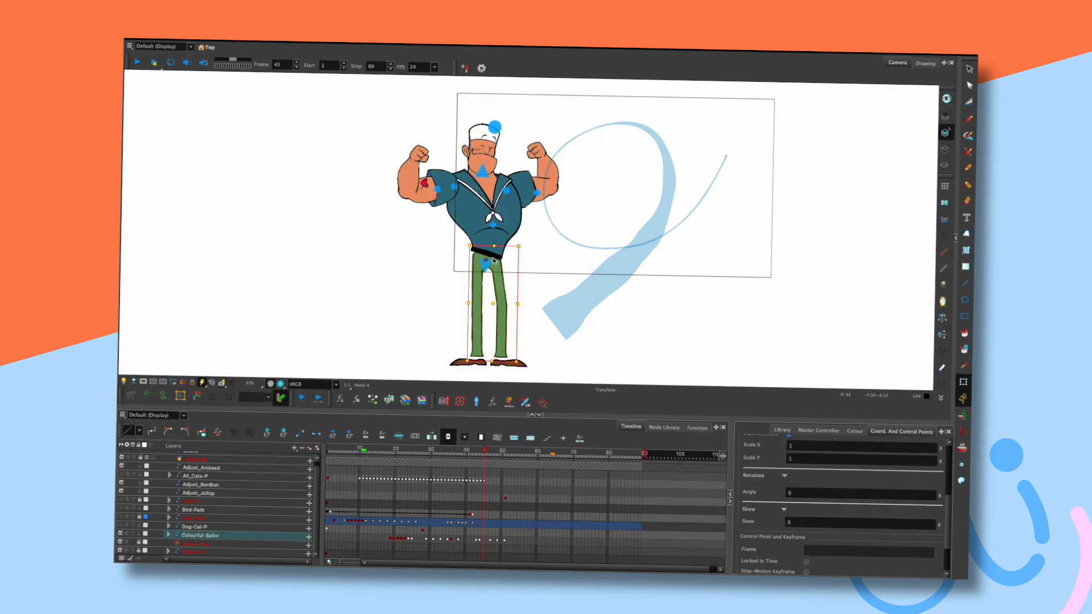
click(519, 204)
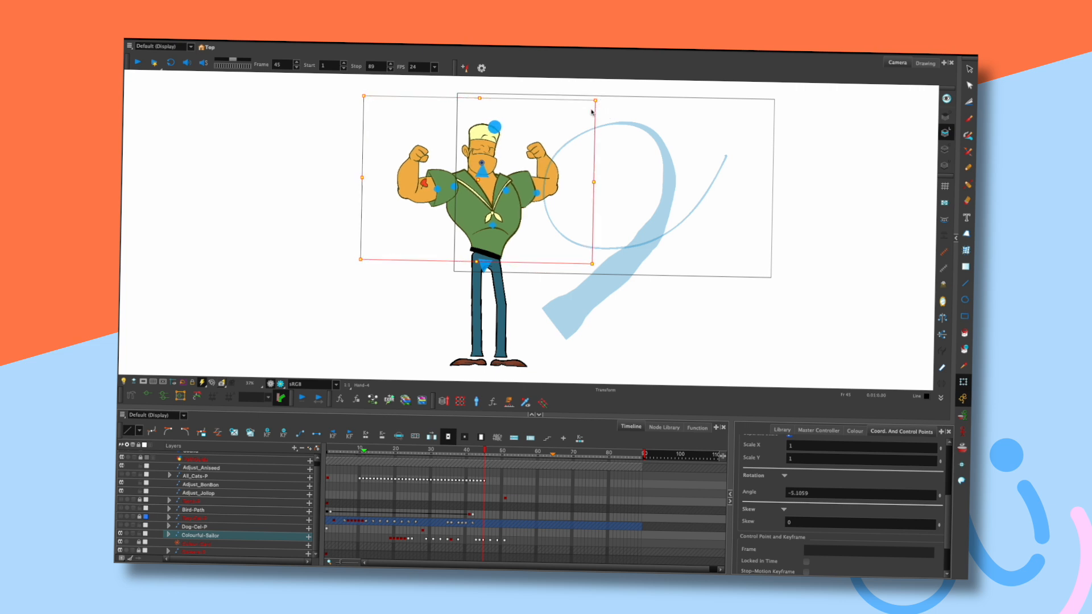
key(Return)
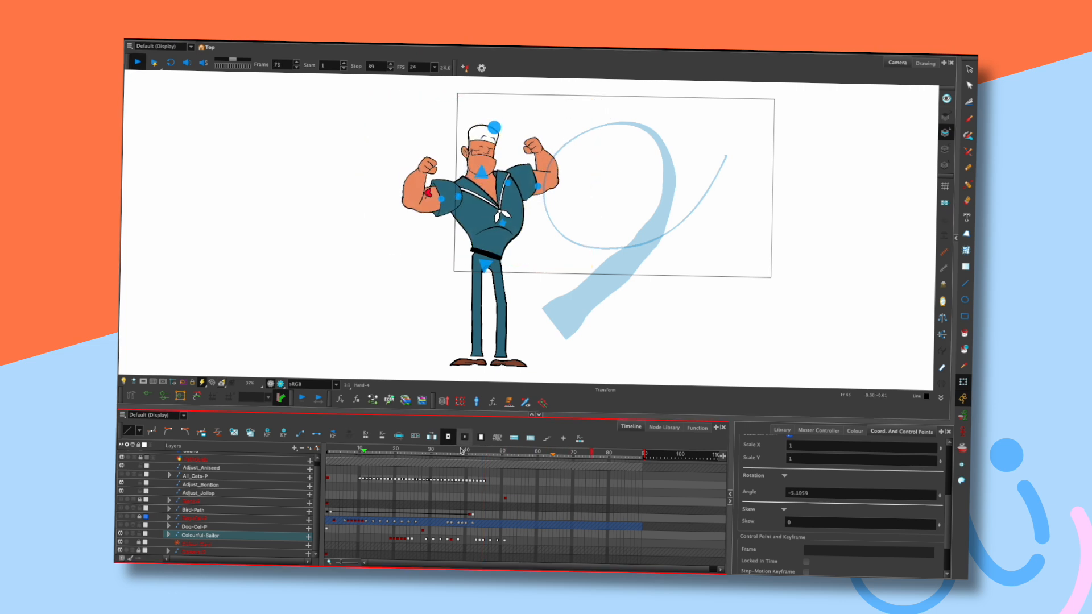
click(484, 451)
drag(483, 450, 488, 450)
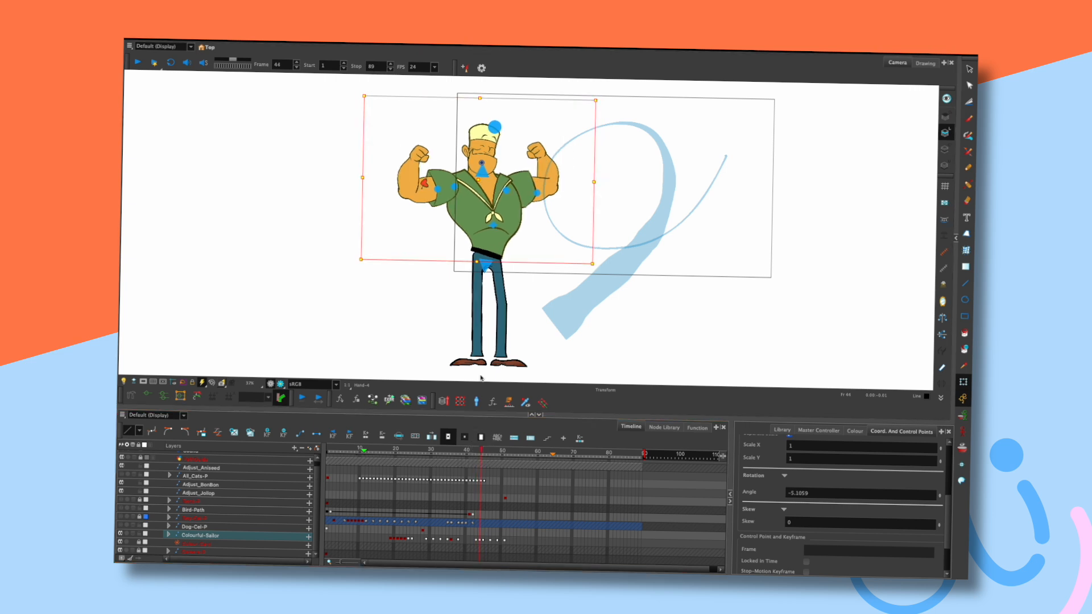
click(422, 154)
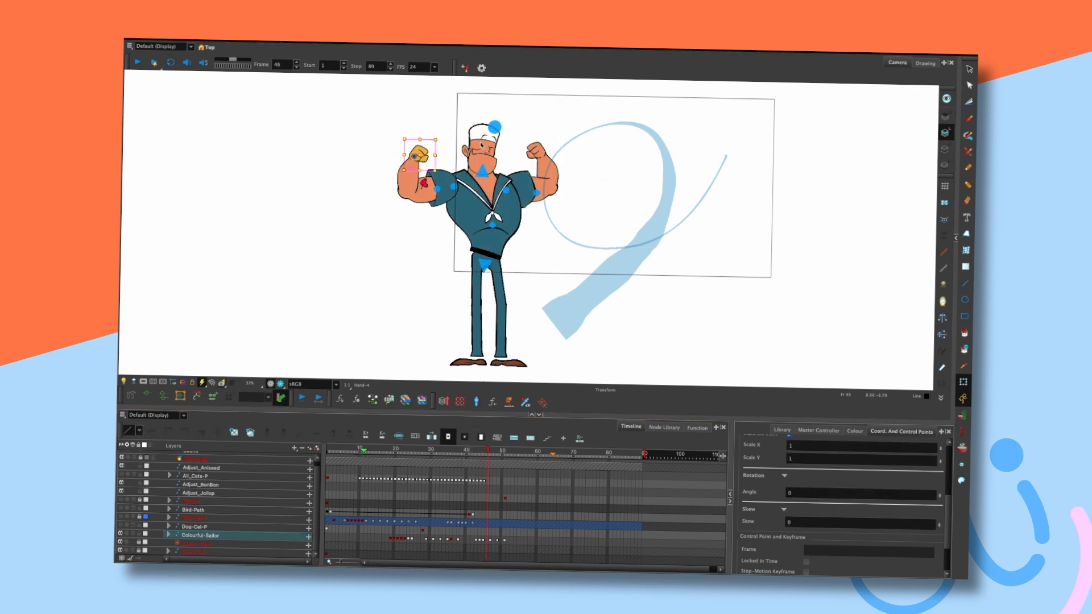
Nudge the left fist right and down and the right fist left with the arrow keys.
key(Right)
key(Right)
key(Right)
key(Down)
key(Down)
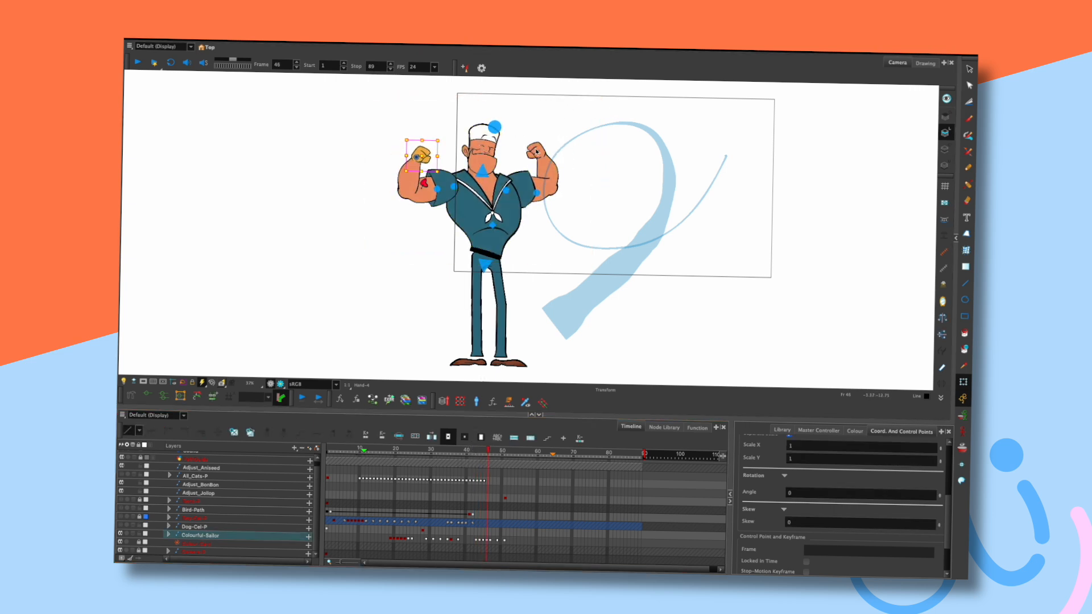
click(537, 153)
key(Left)
click(557, 120)
Flip through frames 43–46 to compare the nudged fists against neighbouring poses.
key(comma)
key(comma)
key(comma)
key(period)
key(period)
key(period)
key(comma)
key(comma)
key(comma)
key(period)
key(period)
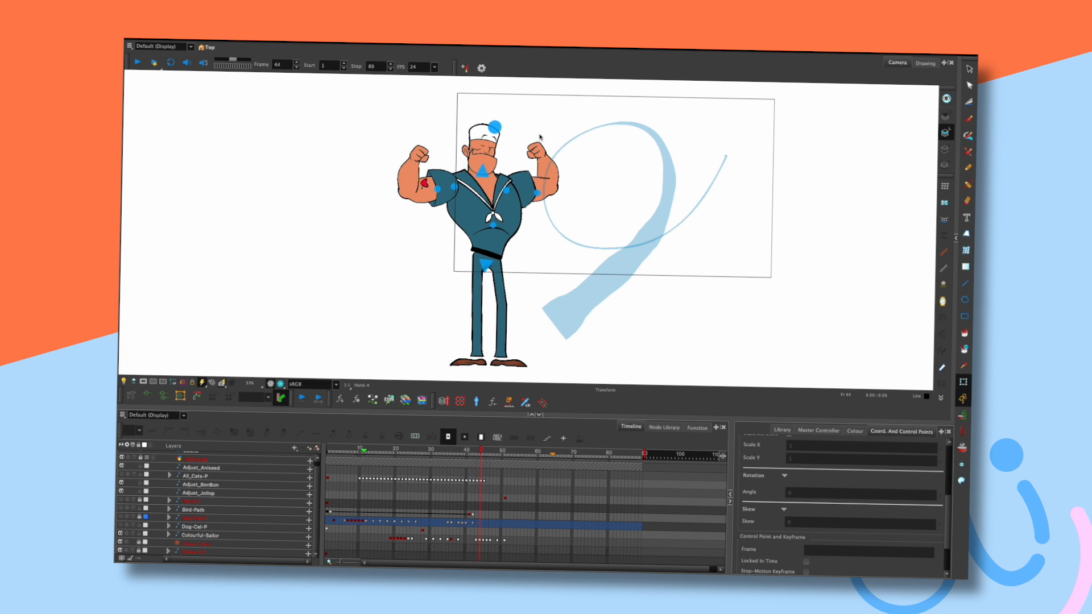
key(comma)
key(period)
key(period)
key(comma)
key(comma)
key(comma)
key(period)
key(period)
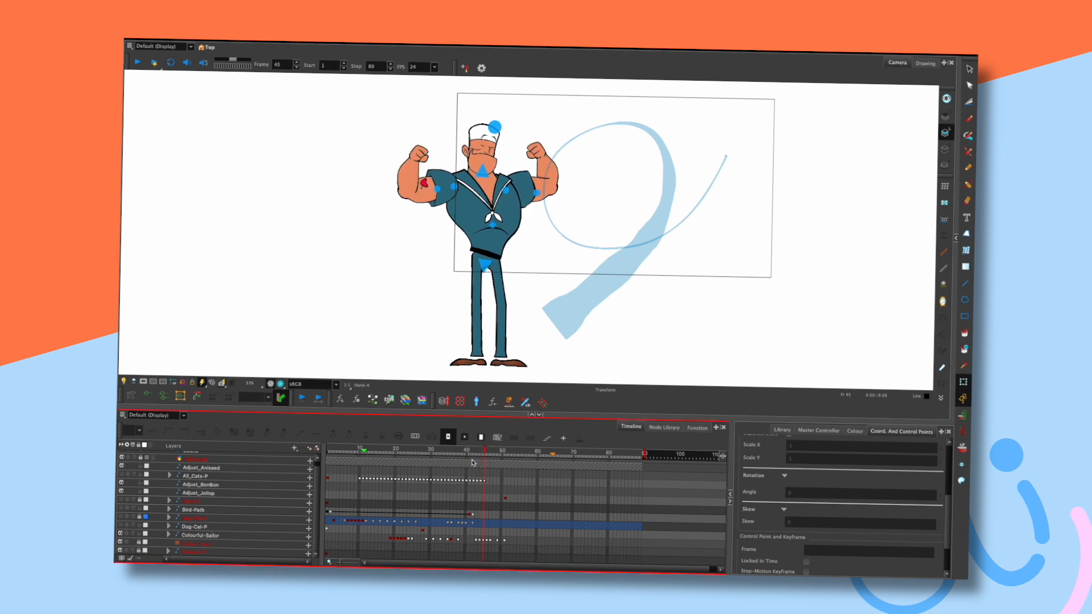
Move the sailor's keyframes to around frames 47–51 and review frames 42–46.
click(488, 537)
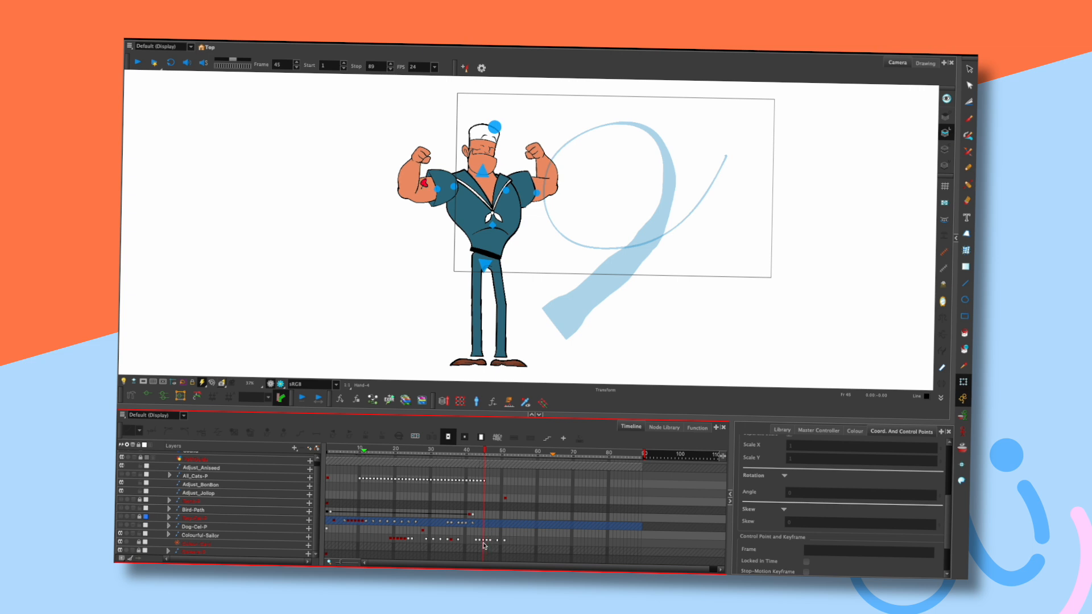
click(483, 541)
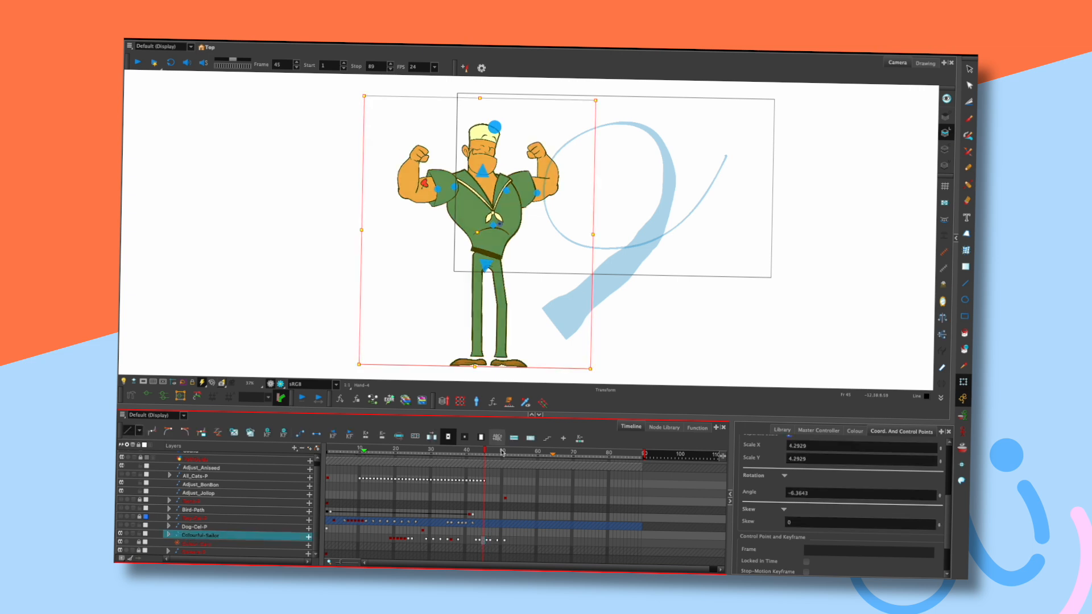
key(period)
click(492, 543)
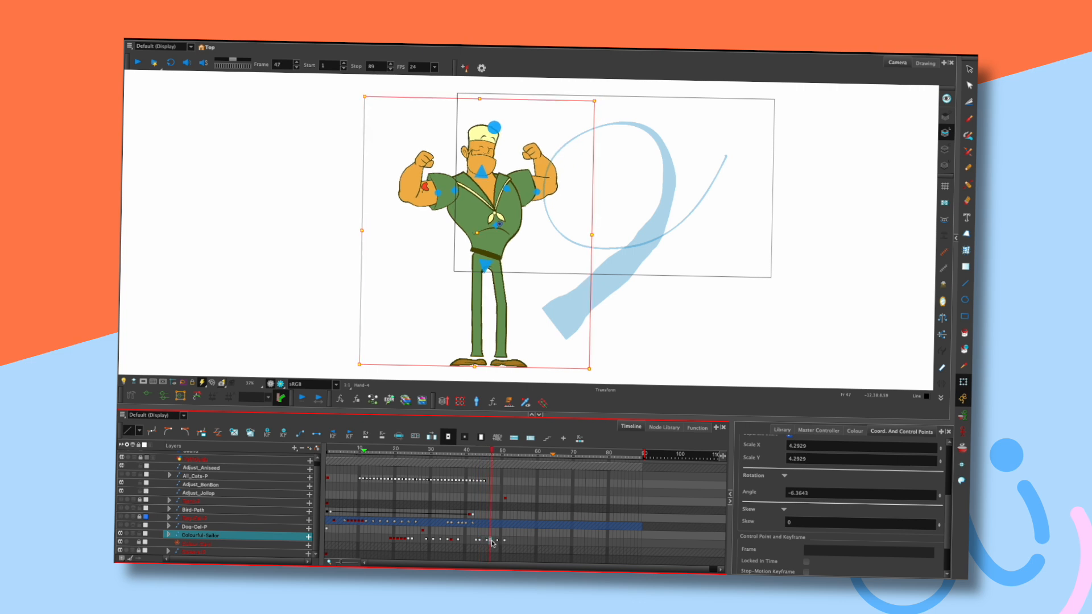
drag(492, 542, 504, 543)
click(472, 453)
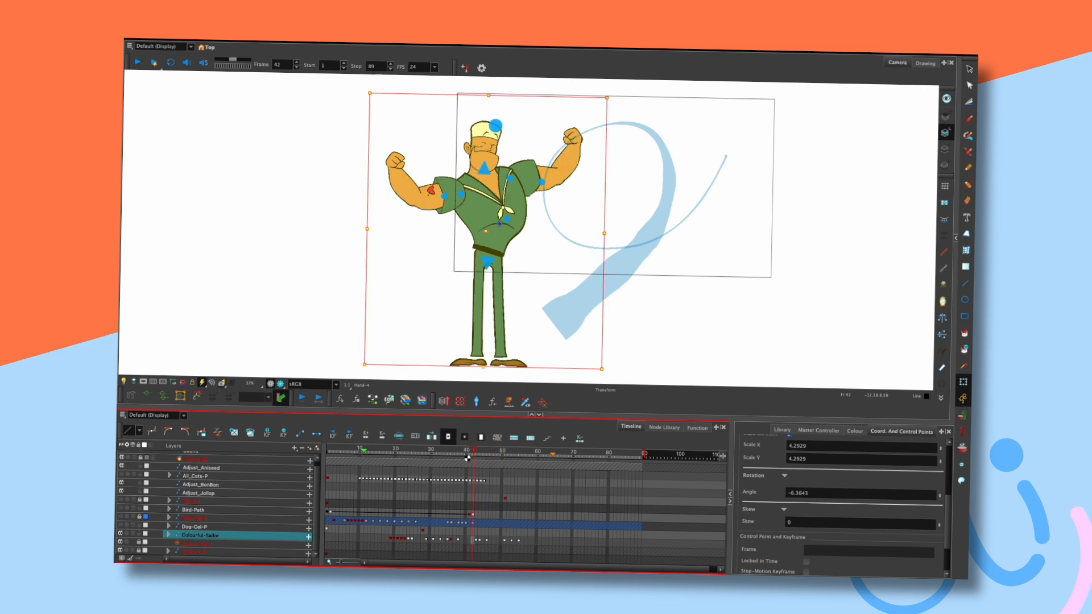
click(486, 454)
key(.)
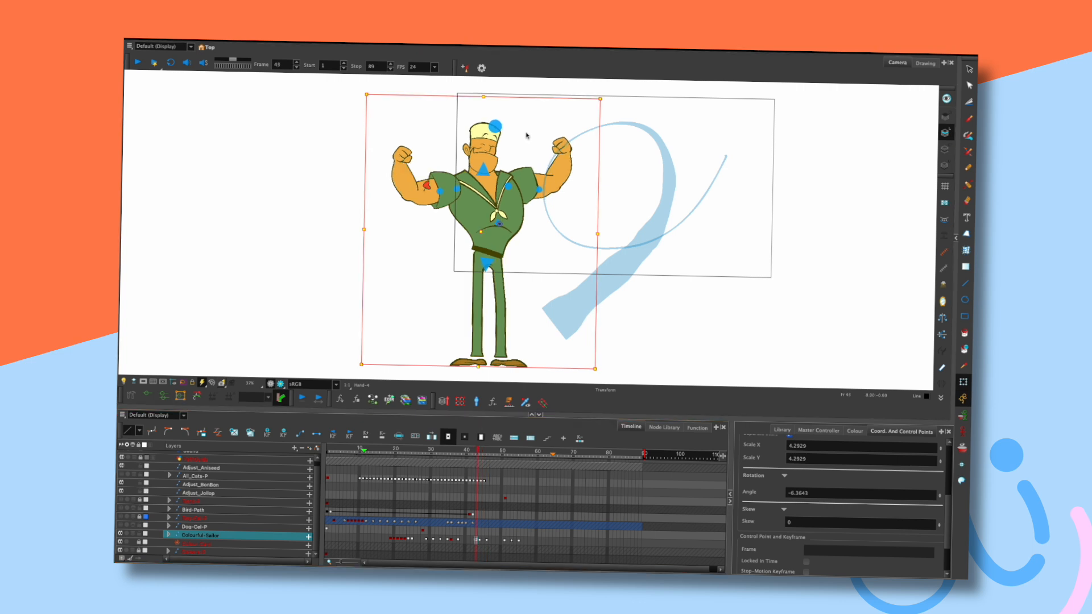
key(.)
key(.)
key(.)
Inspect the whole sailor and both fists at frame 46 by selecting each.
click(529, 111)
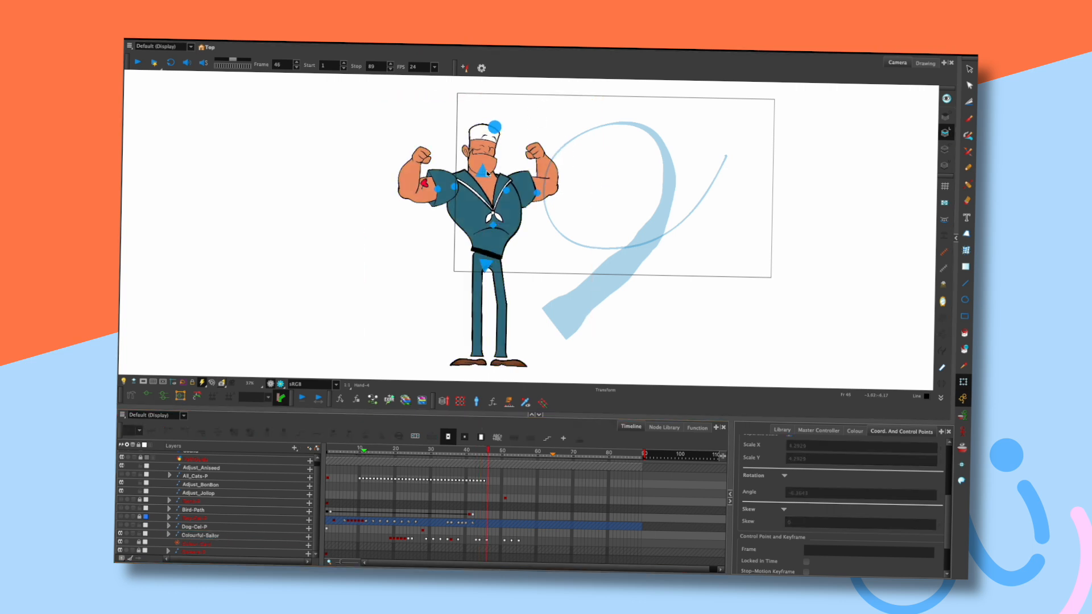
click(488, 173)
click(520, 142)
key(.)
key(.)
click(482, 176)
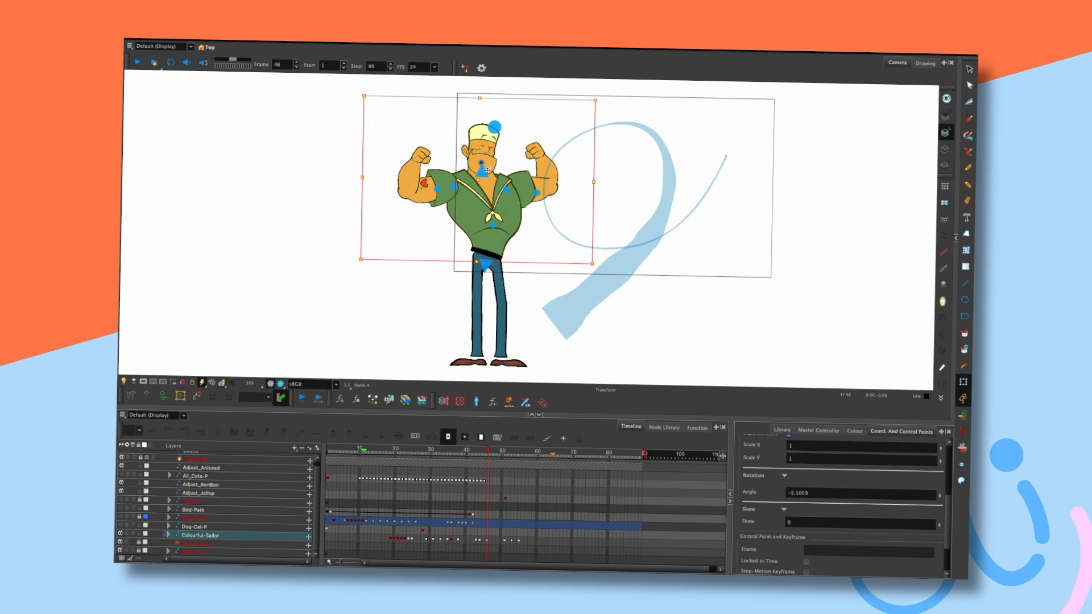
click(509, 146)
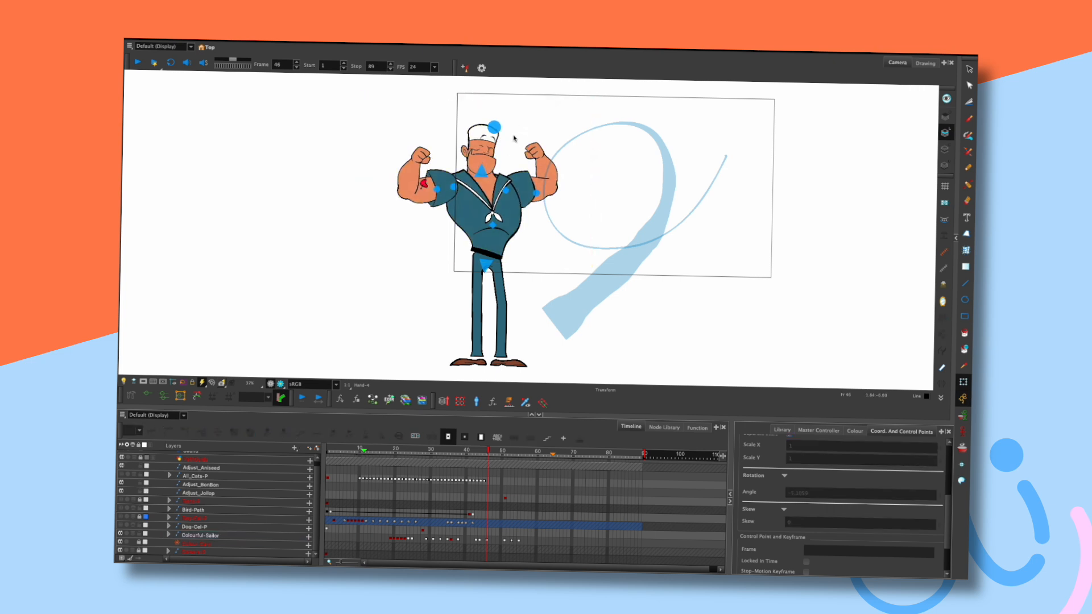
click(430, 151)
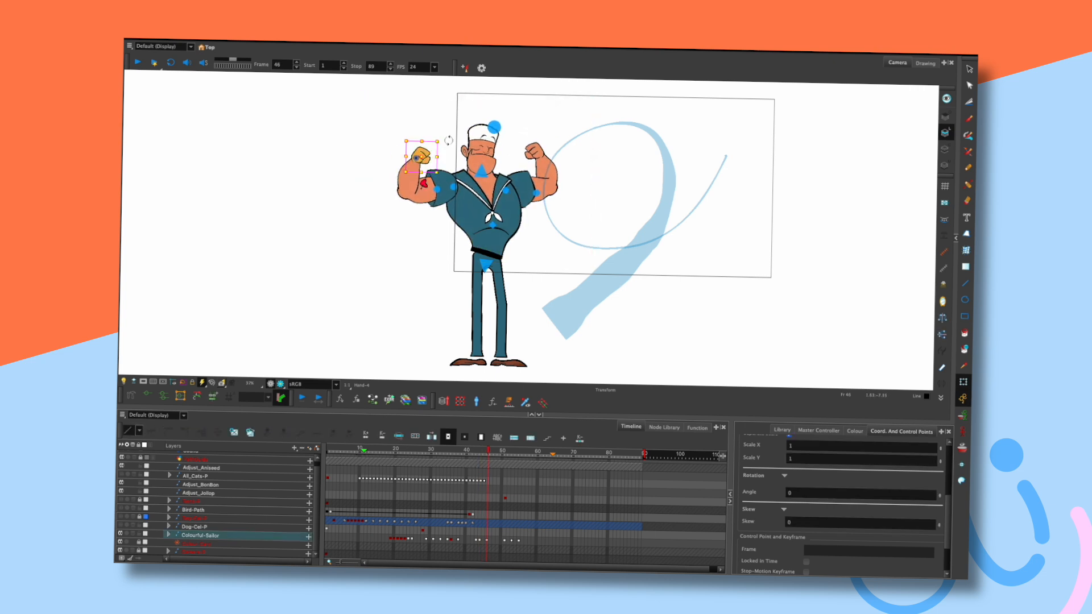
click(533, 150)
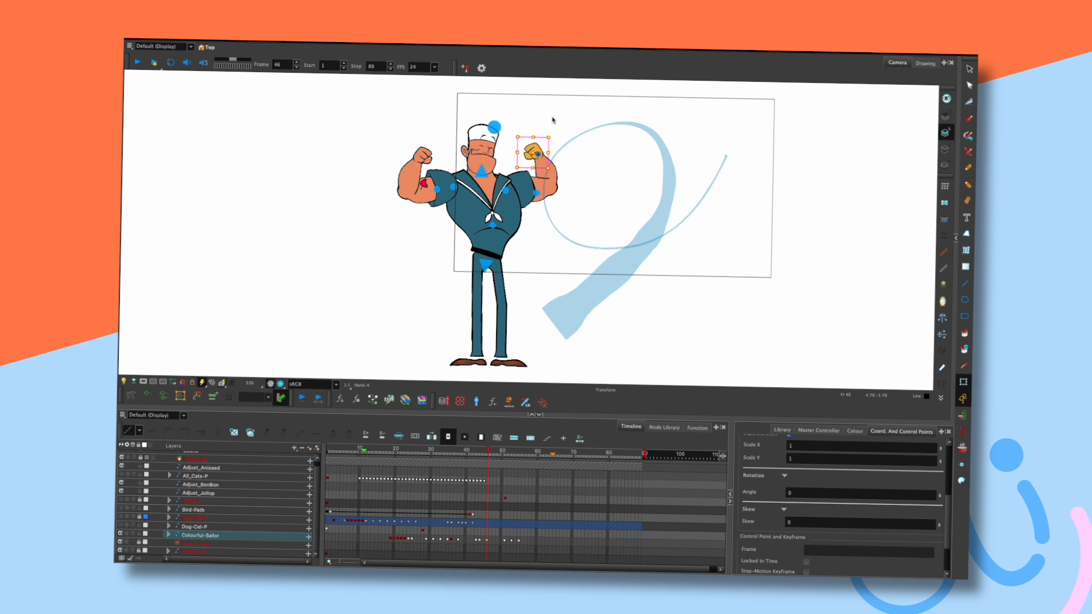
click(507, 152)
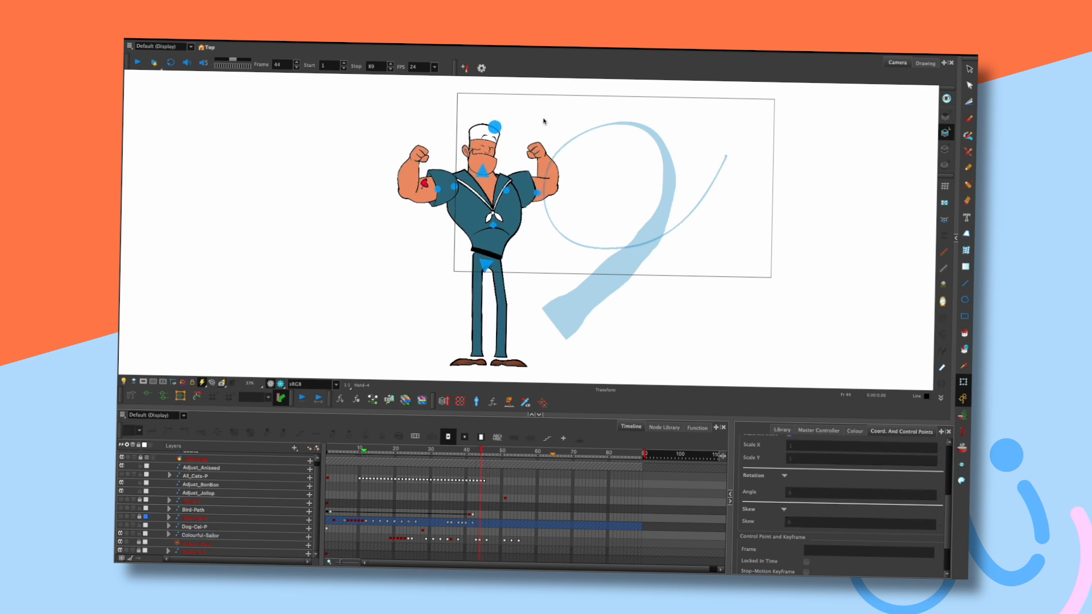
Check the head, hat piece, fists, left arm and right upper arm one by one.
click(475, 145)
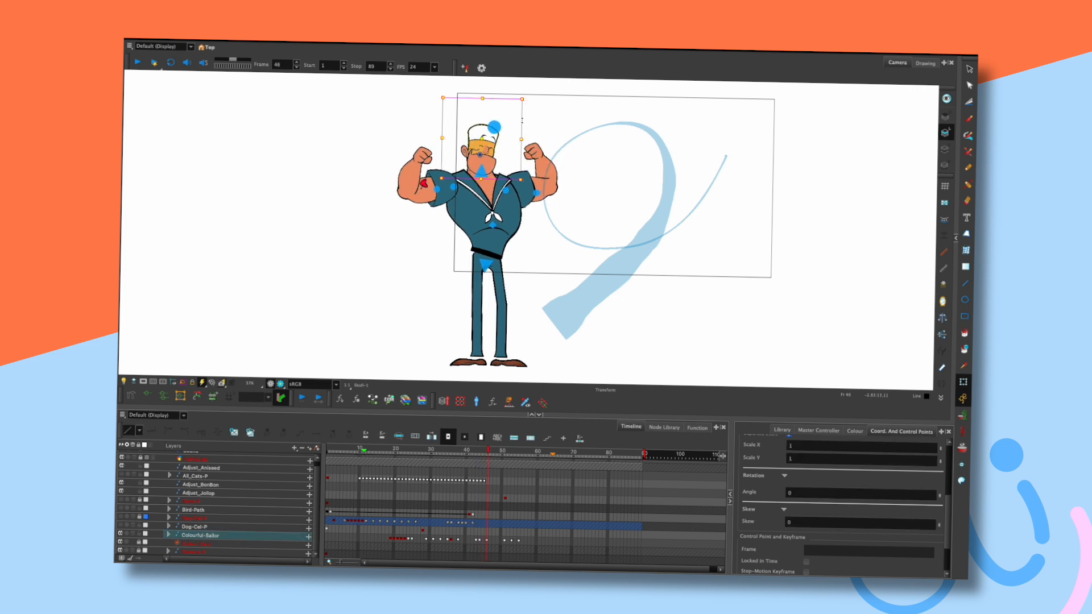
click(542, 106)
click(496, 126)
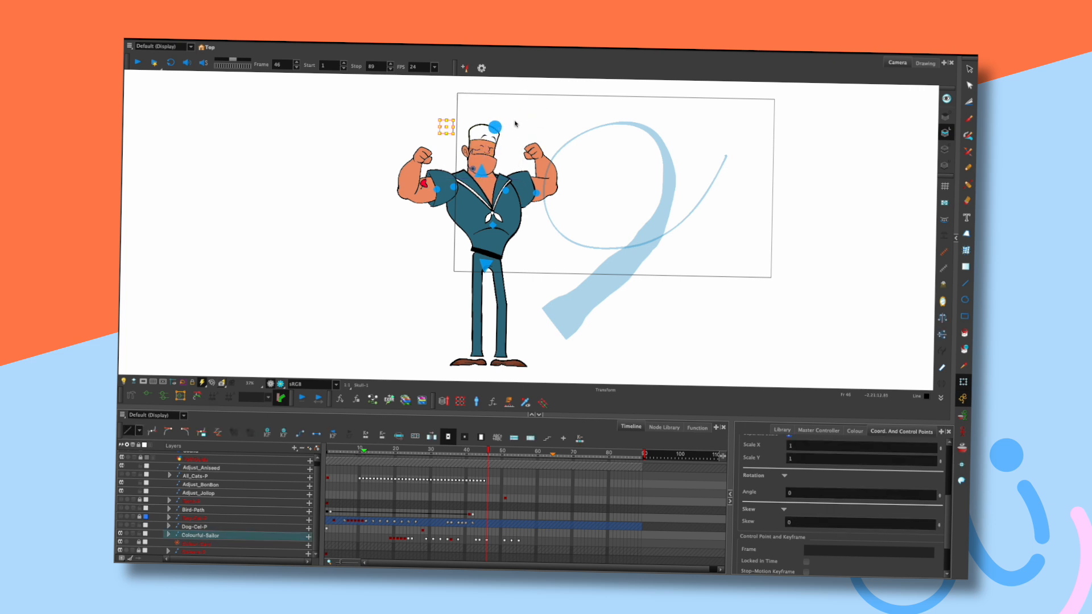
click(518, 122)
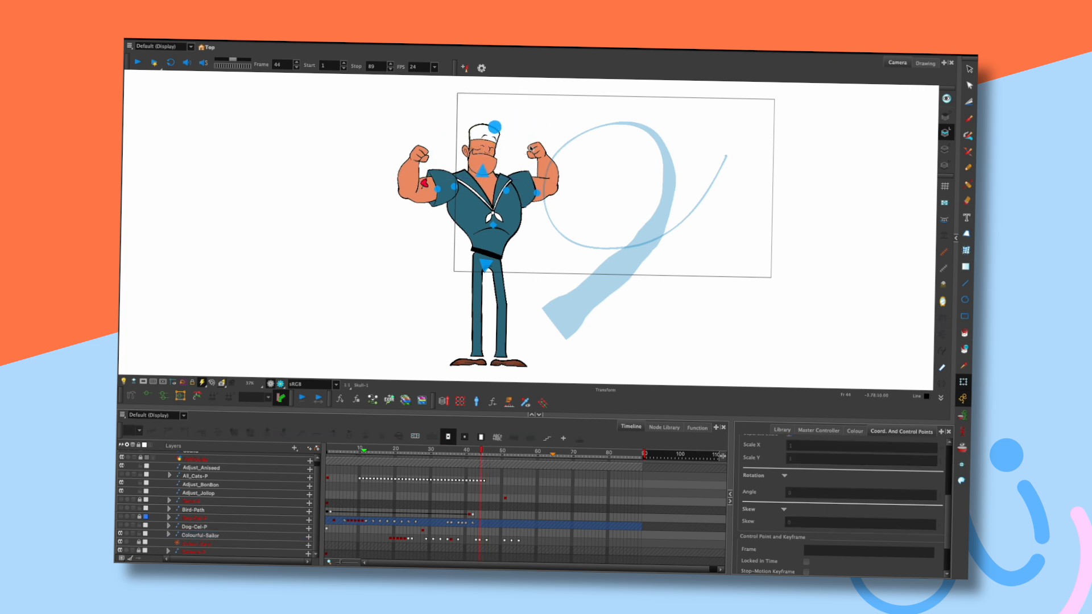
click(540, 154)
click(551, 133)
click(424, 156)
click(423, 182)
click(531, 97)
click(550, 183)
click(560, 134)
key(.)
drag(555, 181, 566, 183)
click(560, 130)
key(.)
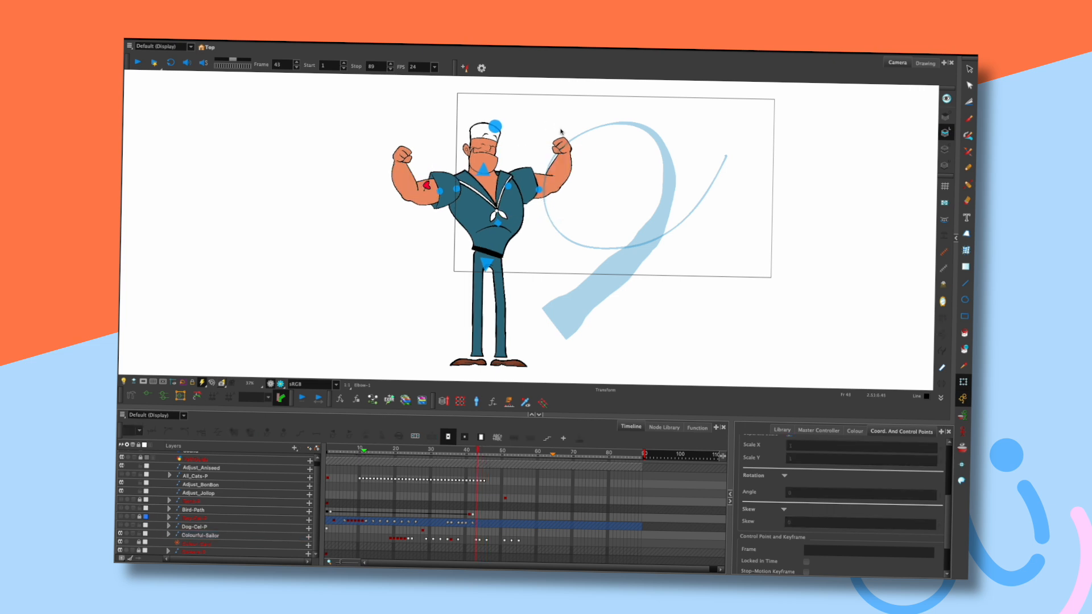
click(566, 143)
click(564, 132)
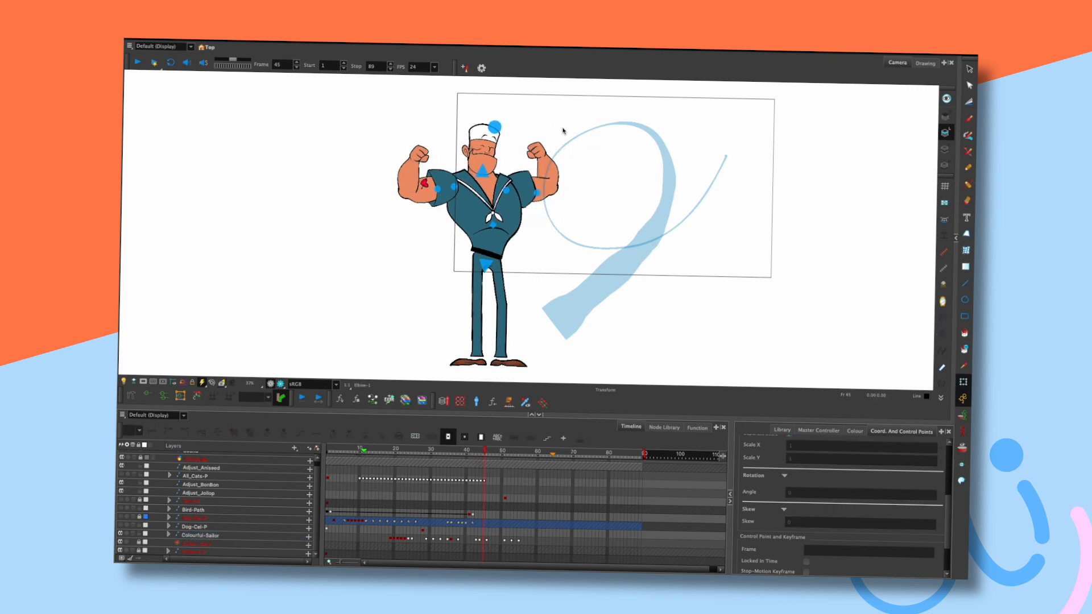
key(.)
click(433, 188)
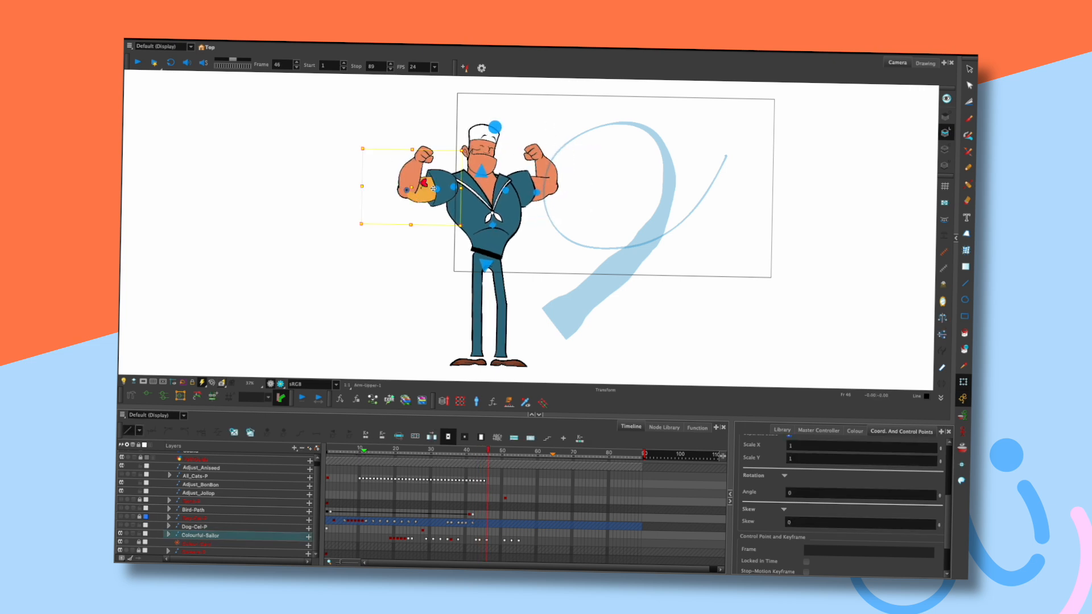
click(531, 118)
key(.)
key(.)
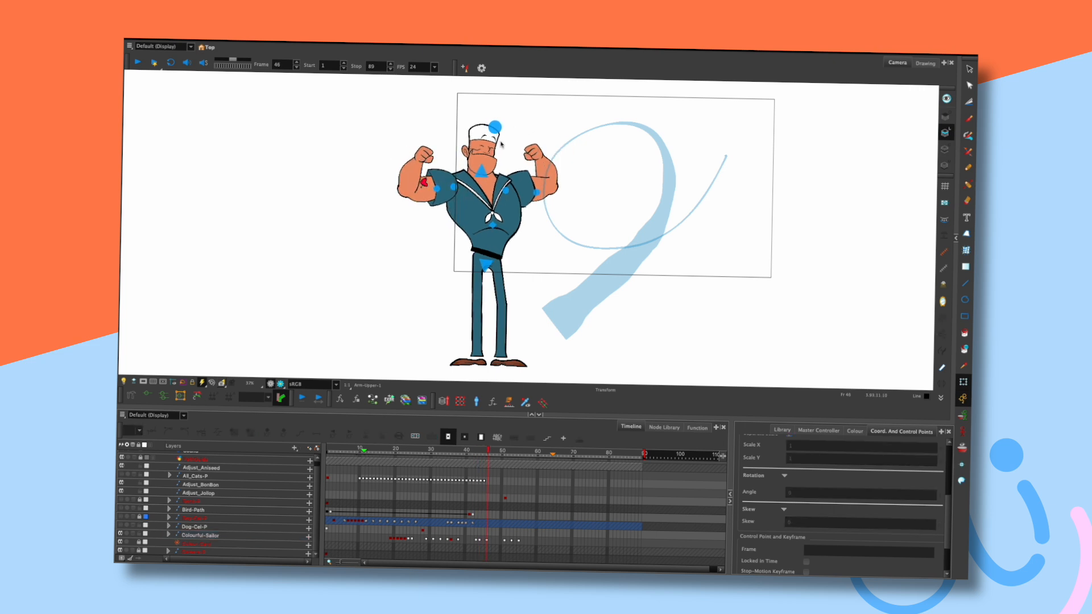
click(453, 188)
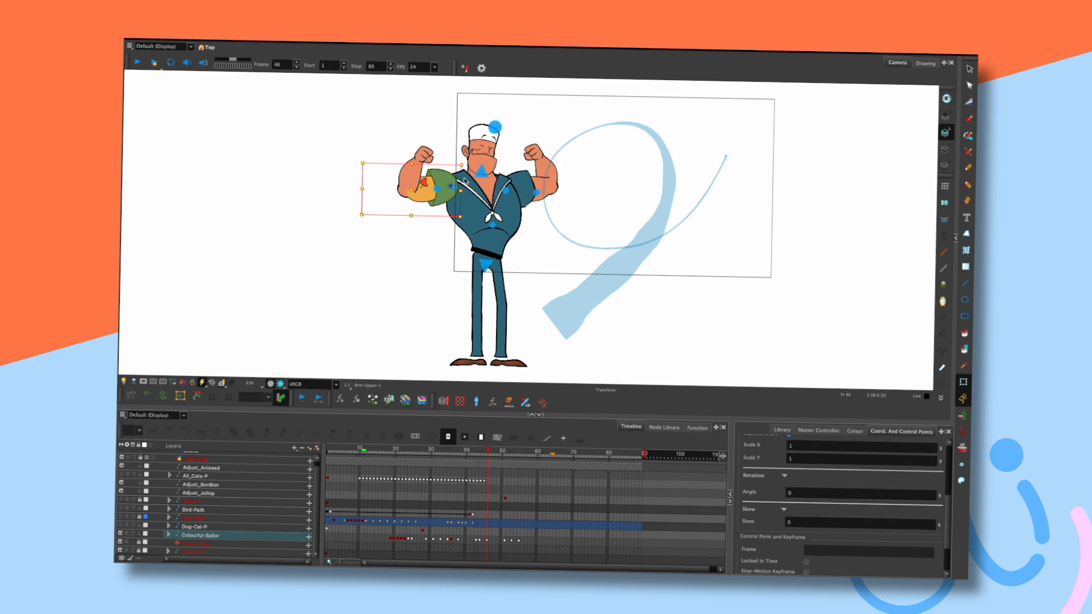
click(519, 132)
click(483, 174)
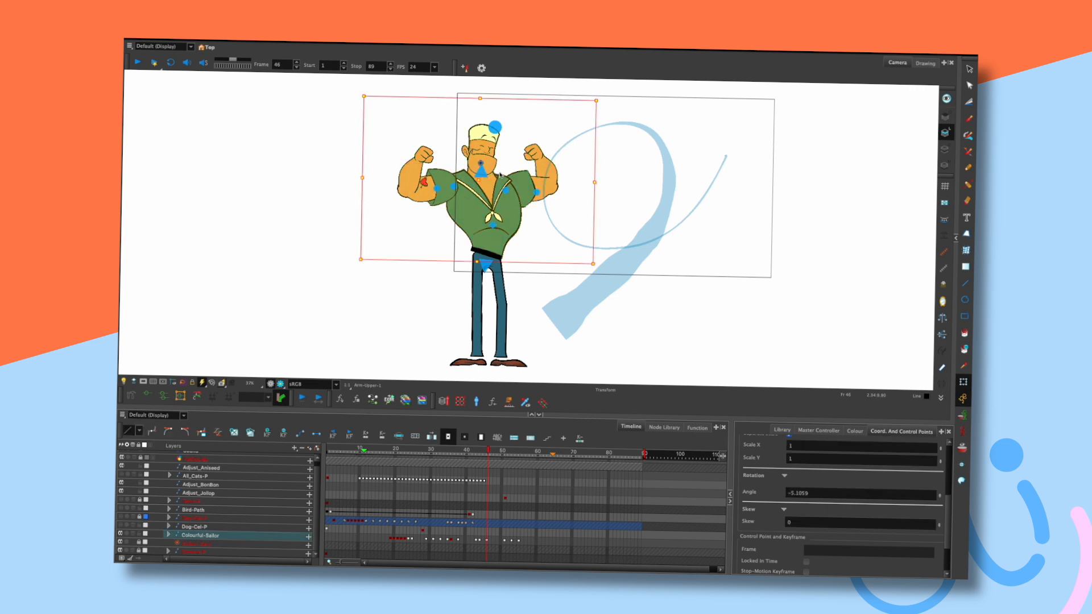
click(523, 108)
key(.)
key(.)
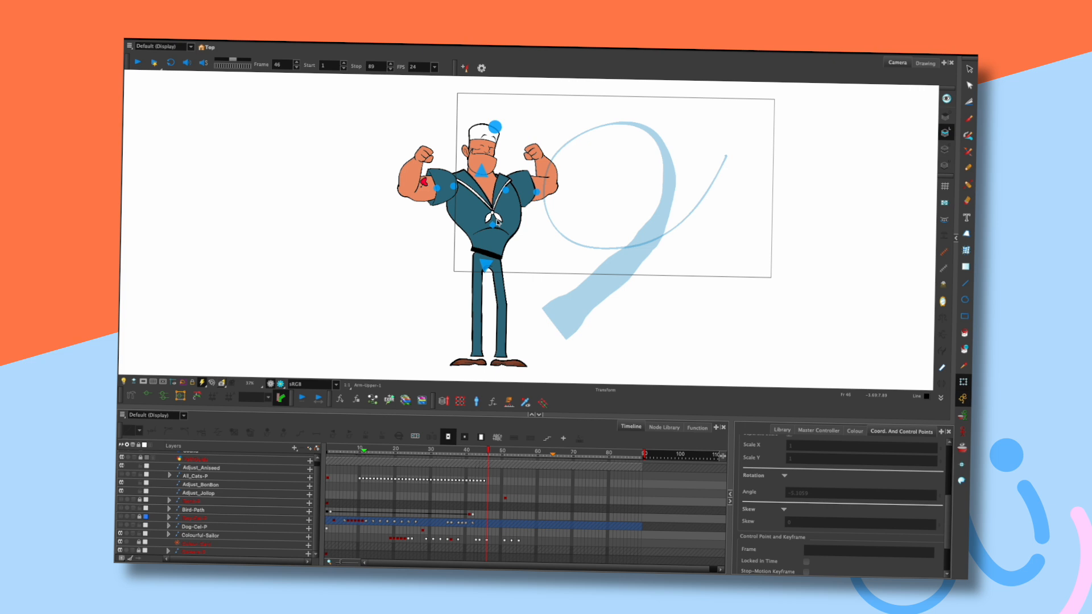
click(500, 260)
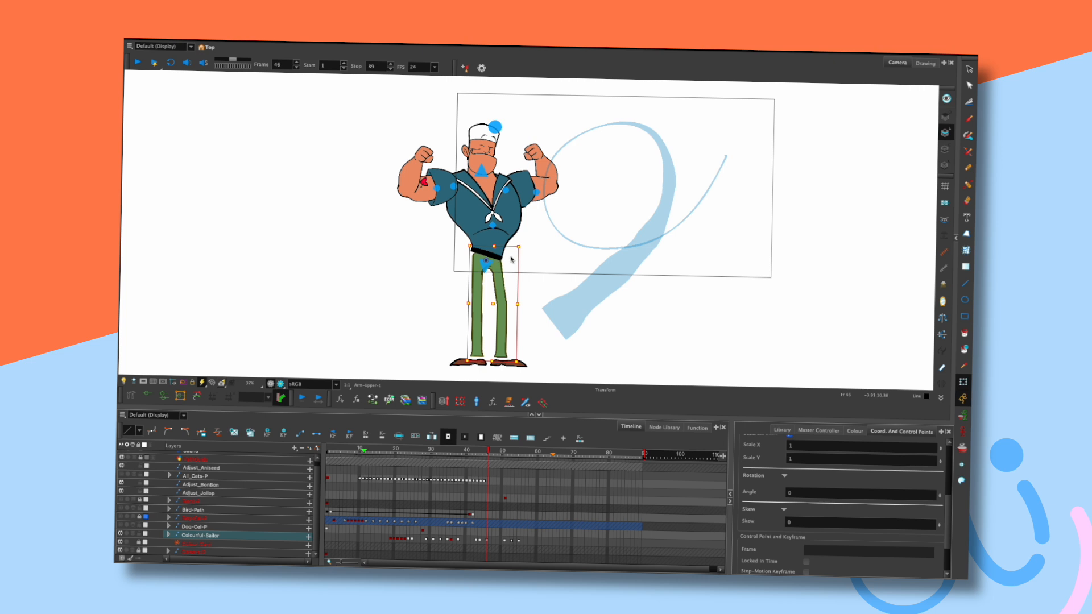
click(526, 251)
key(comma)
key(comma)
key(period)
key(period)
click(511, 257)
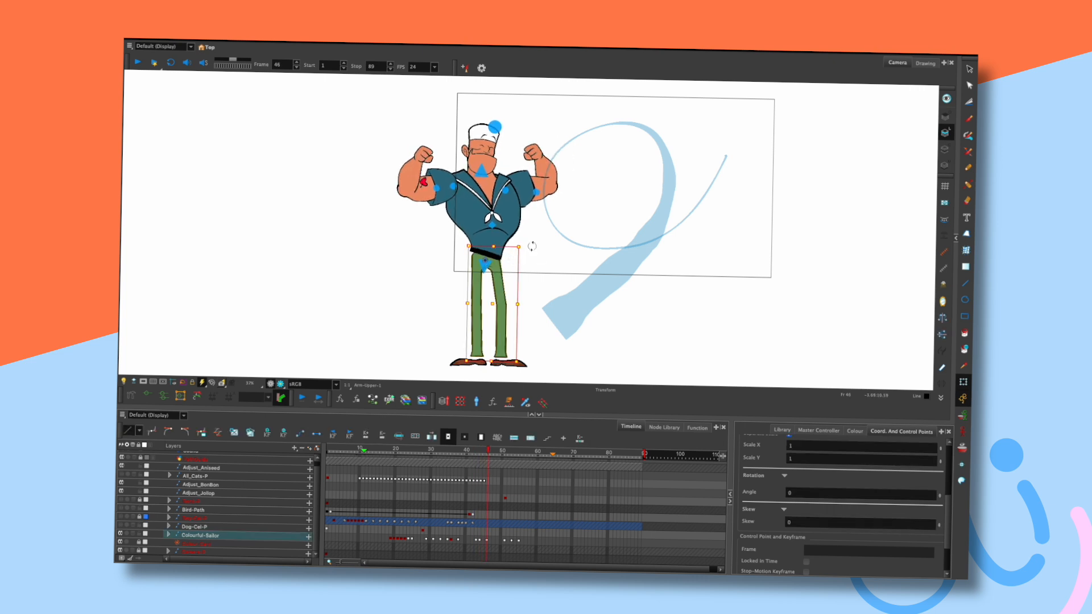
click(525, 255)
key(comma)
key(comma)
key(period)
key(period)
click(510, 291)
click(528, 253)
key(comma)
key(comma)
key(period)
key(period)
key(comma)
key(comma)
key(period)
key(period)
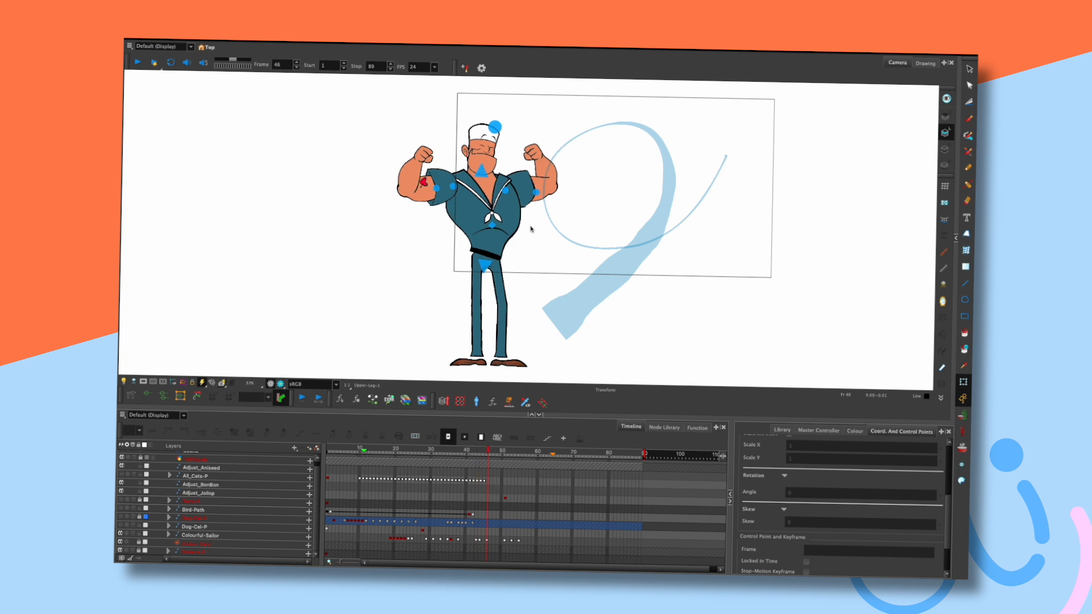
key(comma)
key(comma)
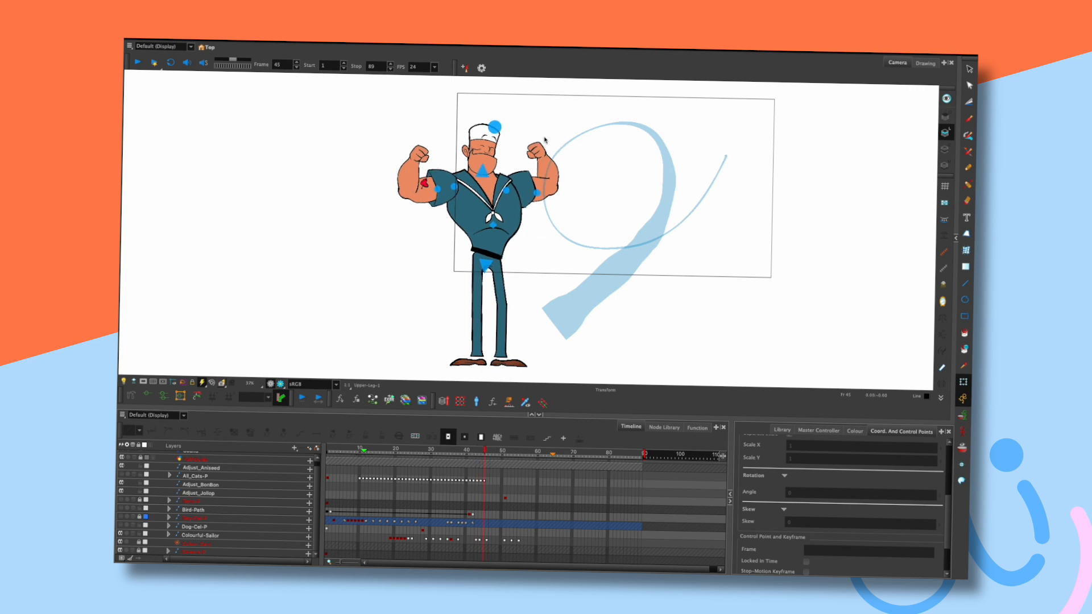
key(period)
key(period)
key(comma)
key(comma)
key(period)
key(period)
click(522, 206)
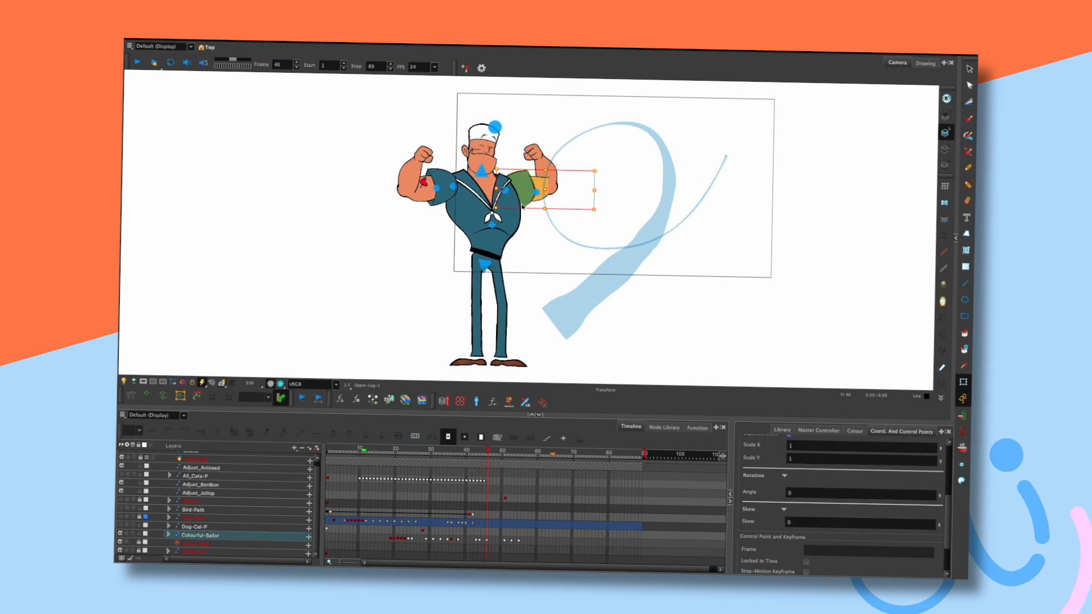
click(531, 221)
click(481, 171)
drag(601, 101, 601, 107)
key(ctrl+z)
key(Return)
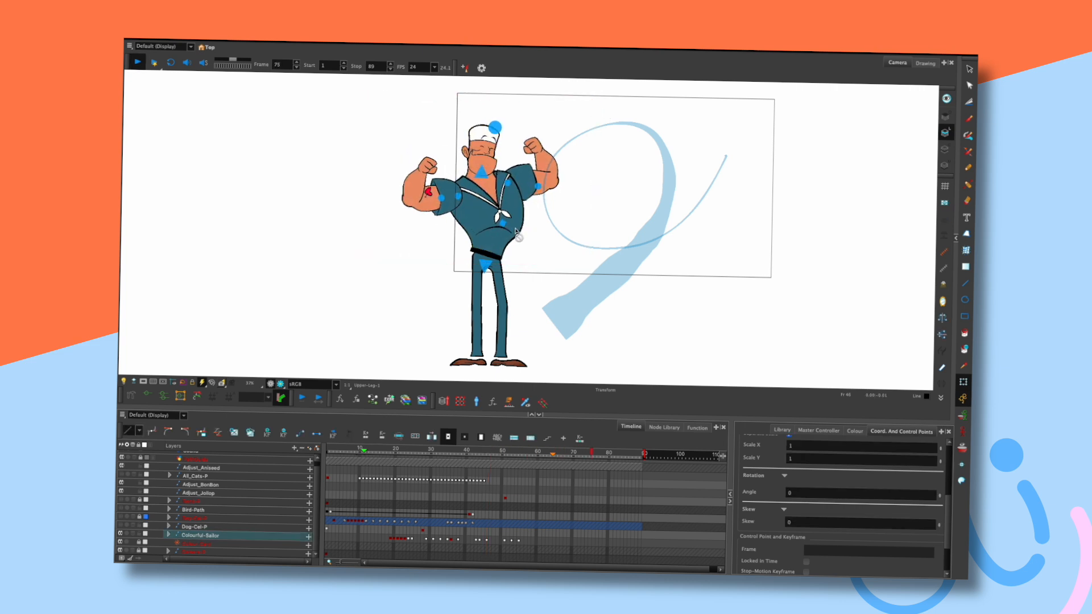
drag(467, 453, 479, 452)
key(period)
key(period)
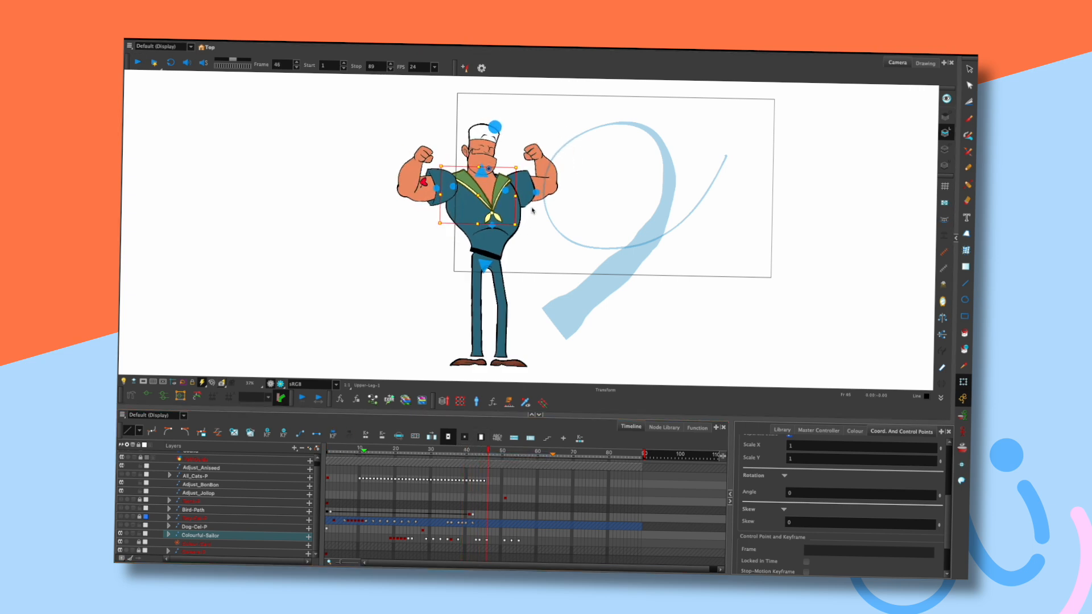
key(comma)
key(comma)
key(comma)
key(comma)
key(comma)
key(period)
key(period)
key(period)
key(period)
key(comma)
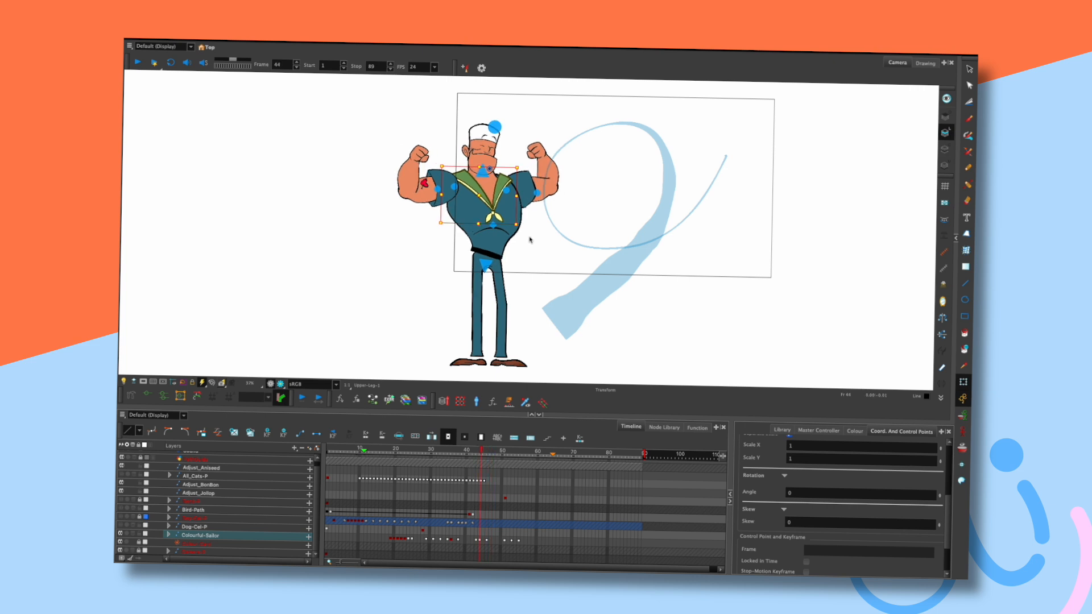
key(comma)
key(period)
key(period)
click(532, 239)
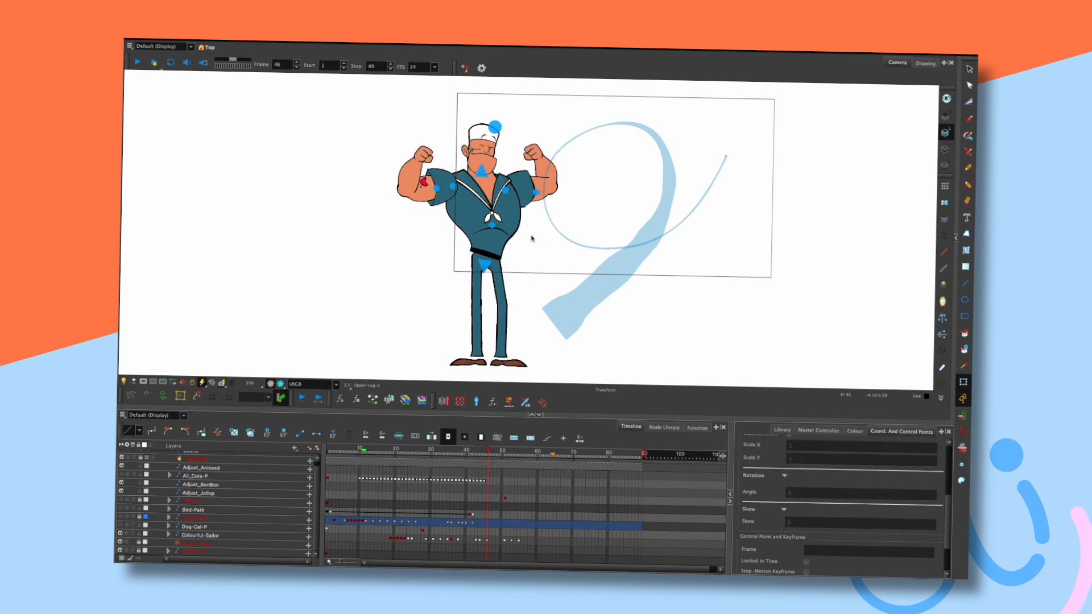
click(495, 231)
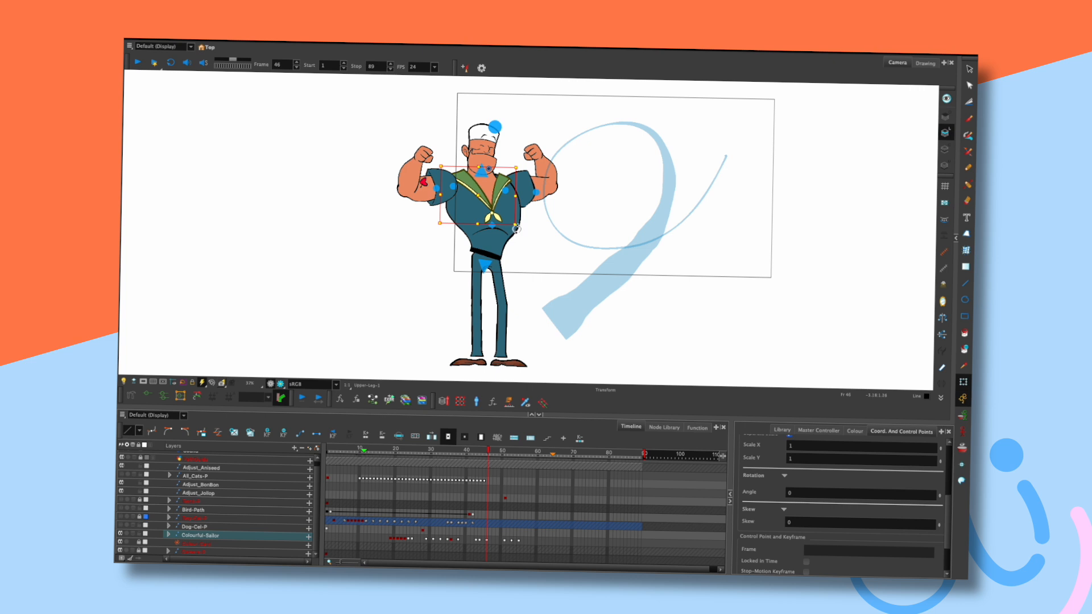
click(526, 231)
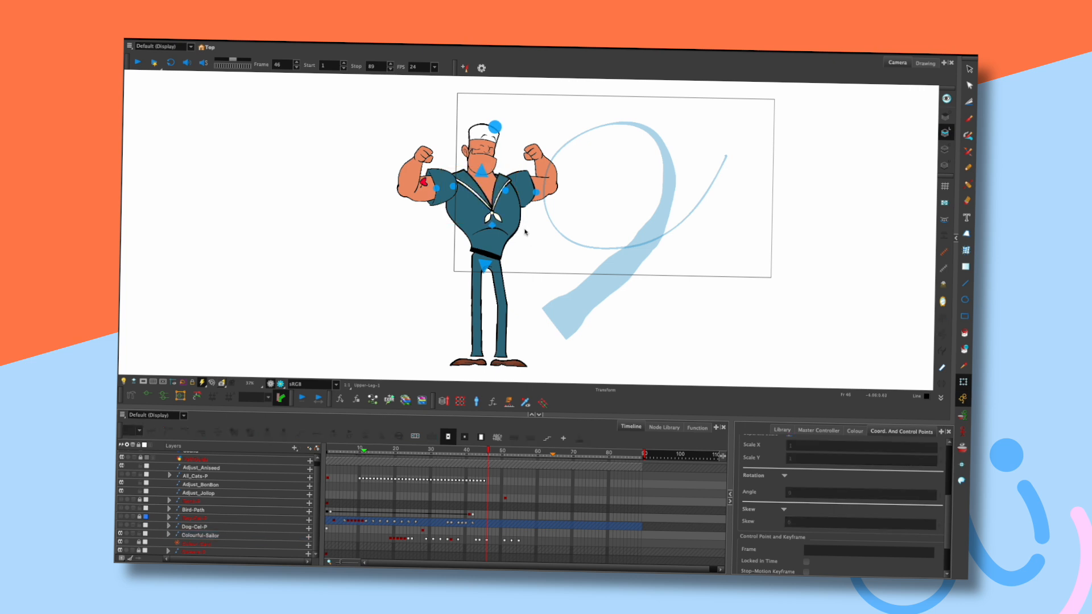
click(506, 233)
click(154, 382)
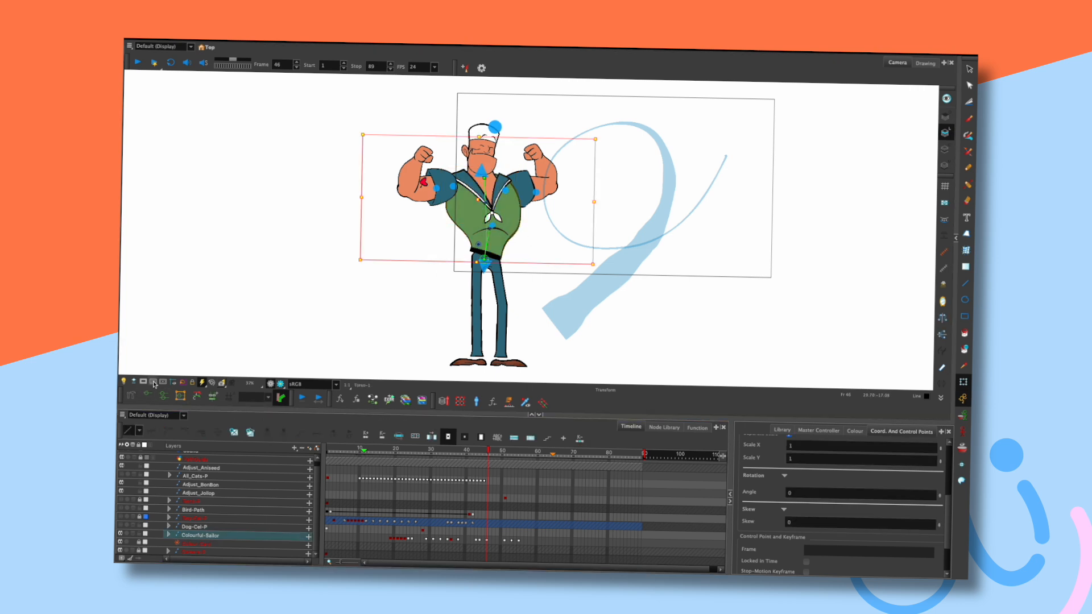
click(524, 235)
click(484, 203)
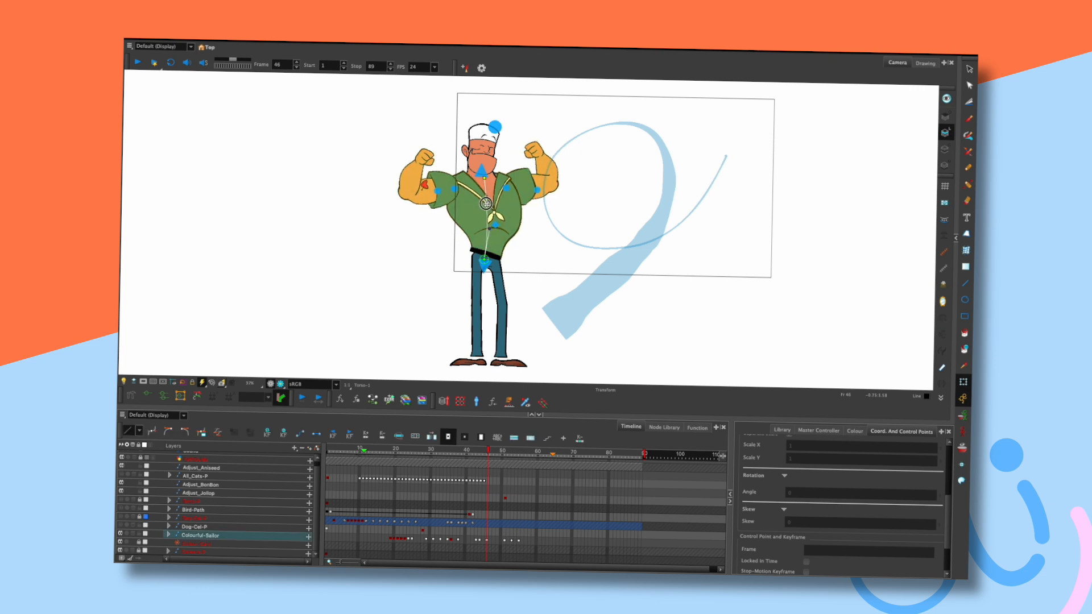
click(524, 229)
key(comma)
key(comma)
key(comma)
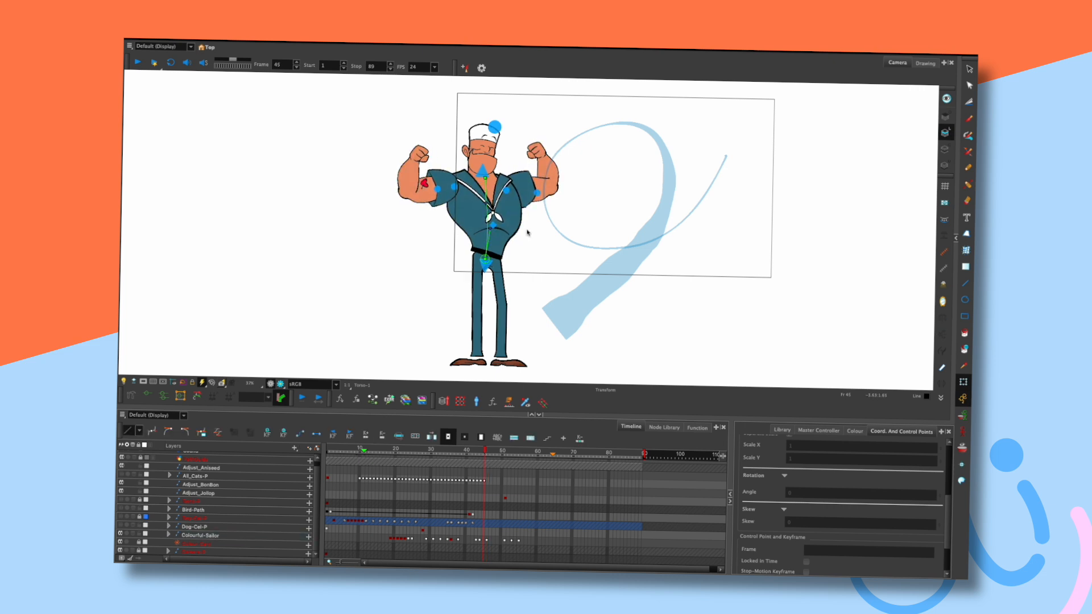
key(period)
key(period)
key(period)
click(485, 203)
key(comma)
key(comma)
key(comma)
key(period)
key(period)
key(period)
click(531, 222)
key(comma)
key(comma)
key(comma)
key(period)
key(period)
key(period)
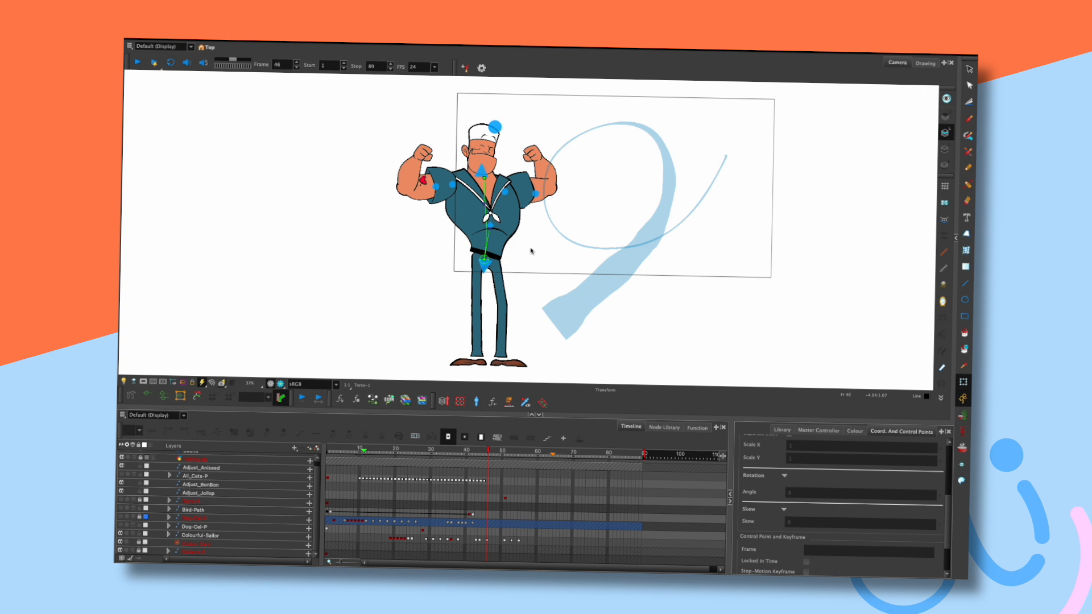
key(comma)
key(comma)
key(comma)
key(period)
key(period)
key(period)
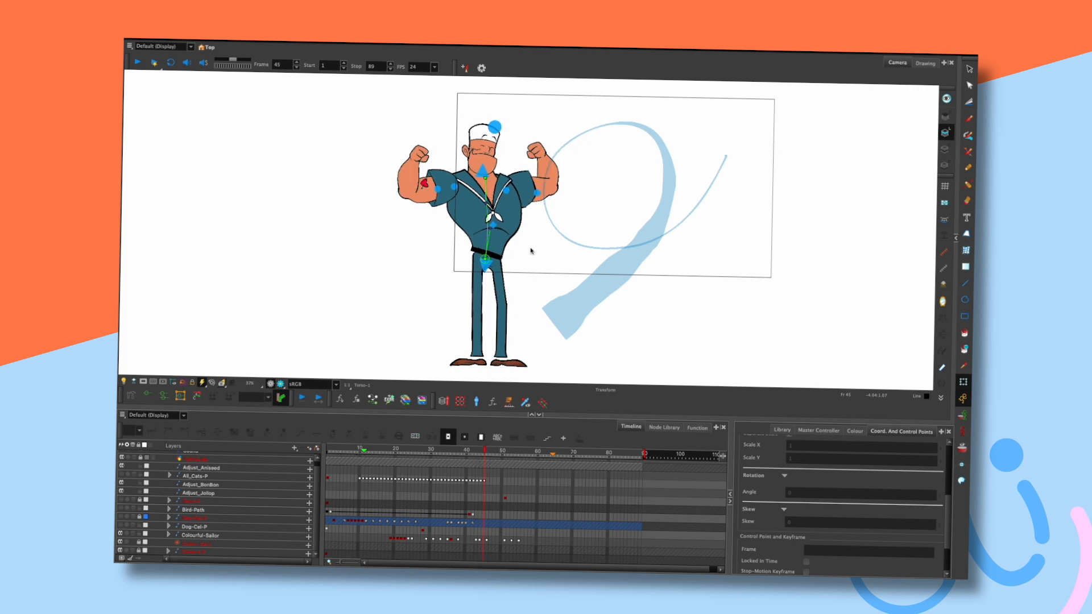
key(comma)
key(comma)
key(comma)
key(period)
key(period)
key(period)
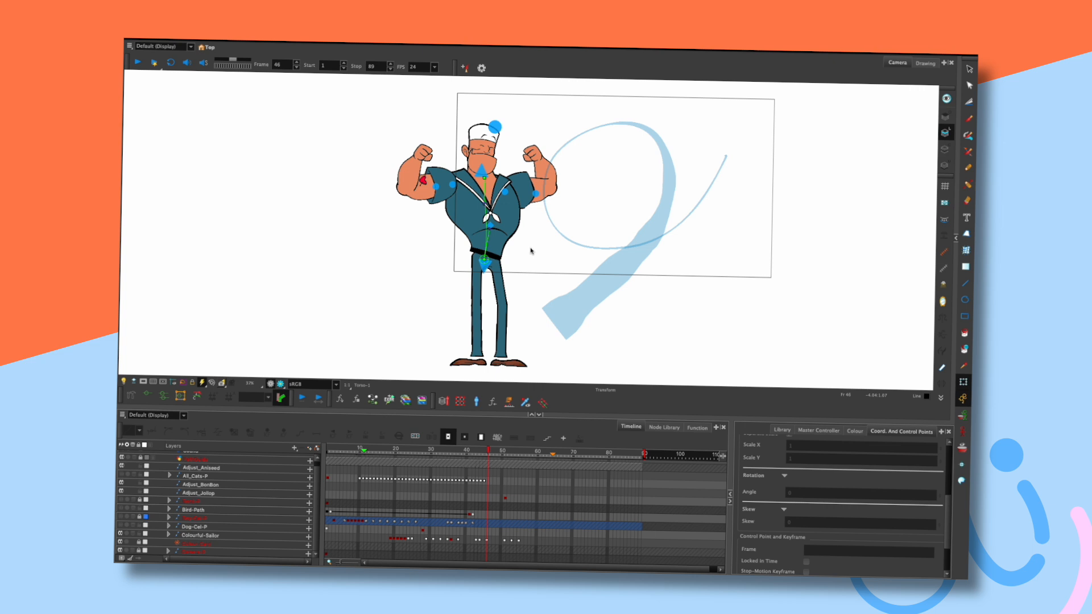
key(comma)
key(comma)
key(comma)
key(period)
key(period)
key(period)
click(476, 144)
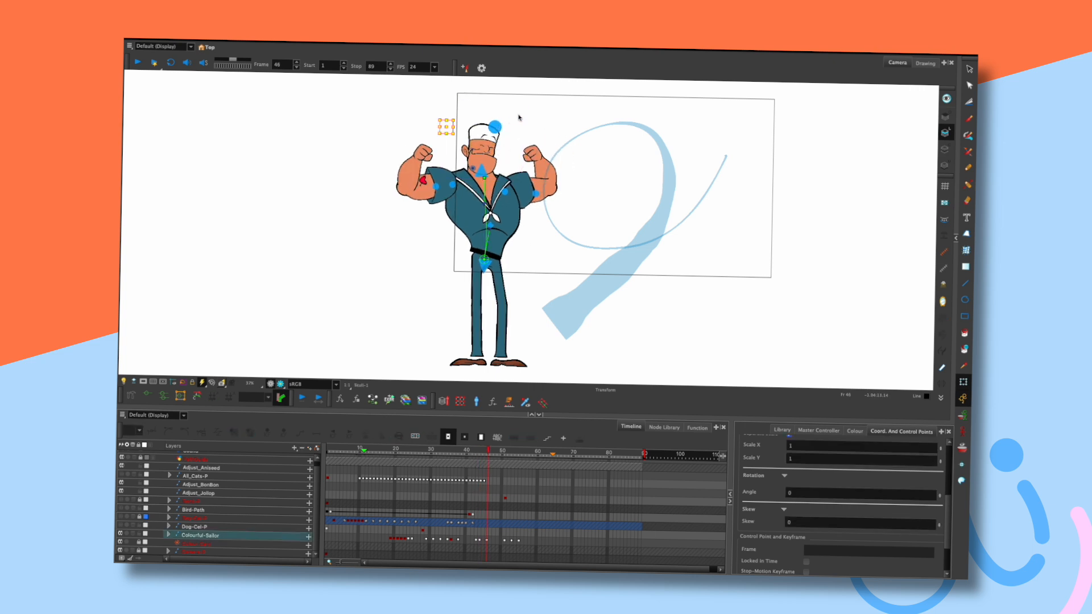
click(526, 117)
key(comma)
key(comma)
key(period)
key(period)
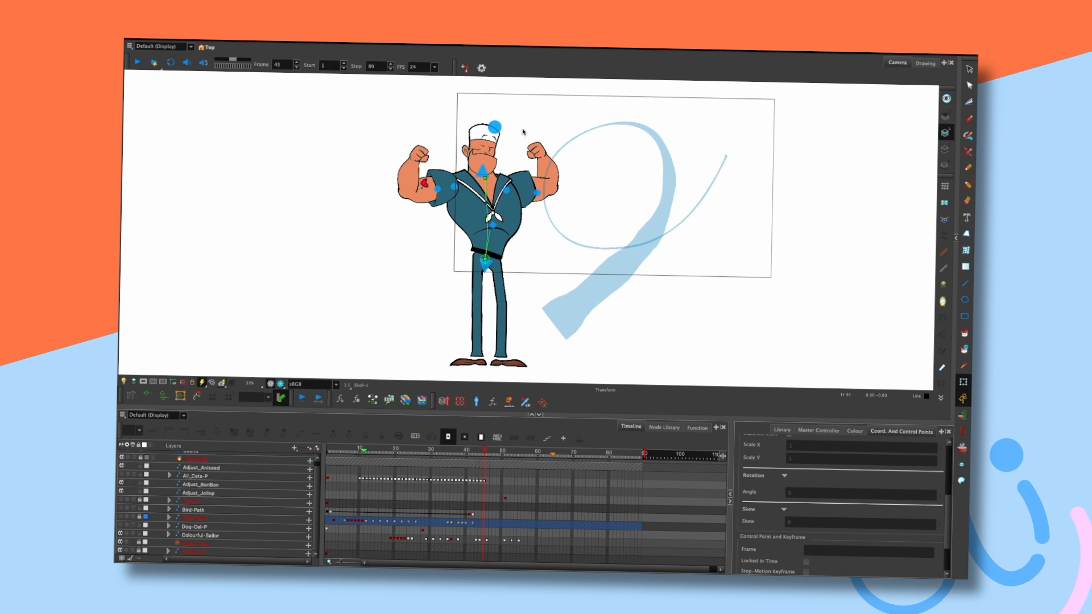
click(537, 154)
click(556, 134)
key(comma)
key(comma)
key(period)
key(period)
click(427, 154)
click(527, 135)
click(427, 152)
click(541, 112)
key(comma)
key(period)
key(period)
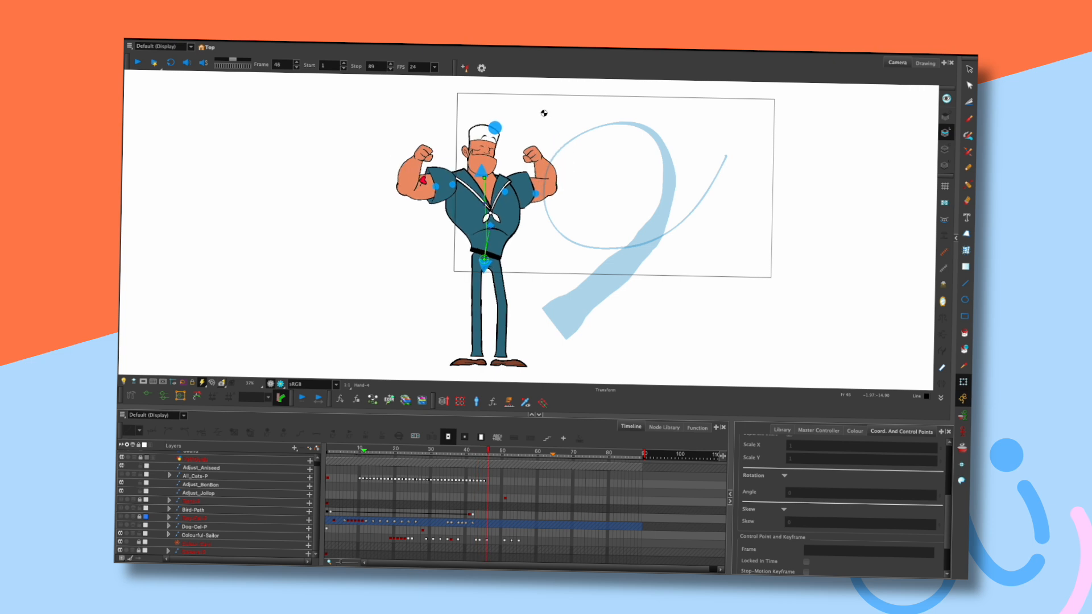
key(comma)
key(comma)
key(period)
key(period)
key(comma)
key(comma)
key(period)
key(period)
key(comma)
key(comma)
key(period)
key(period)
key(comma)
key(comma)
key(period)
key(period)
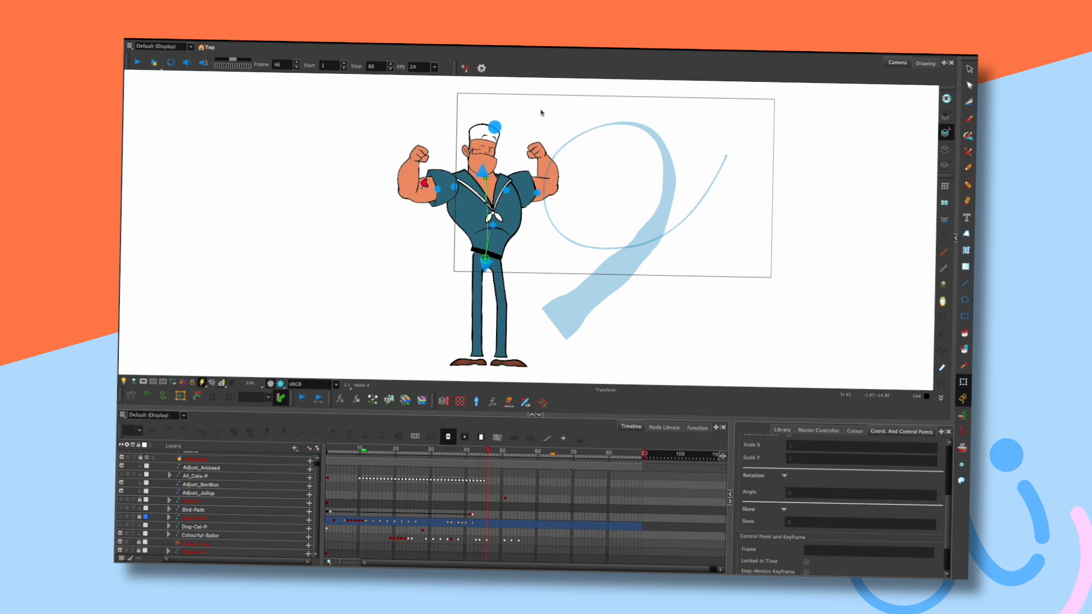
key(comma)
key(comma)
key(period)
key(period)
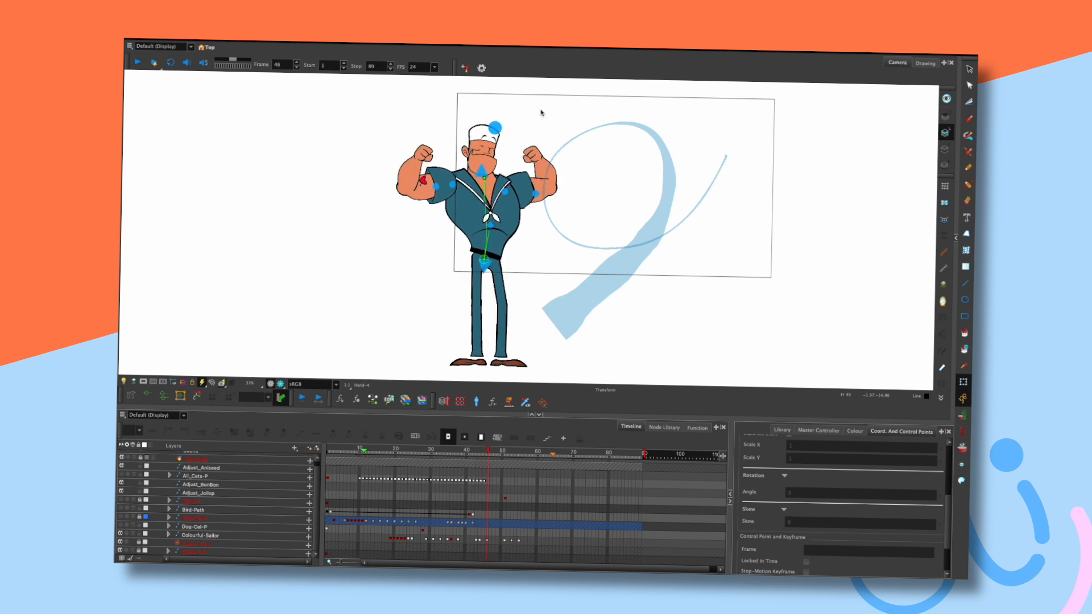
key(comma)
key(comma)
key(period)
key(period)
click(481, 172)
click(533, 227)
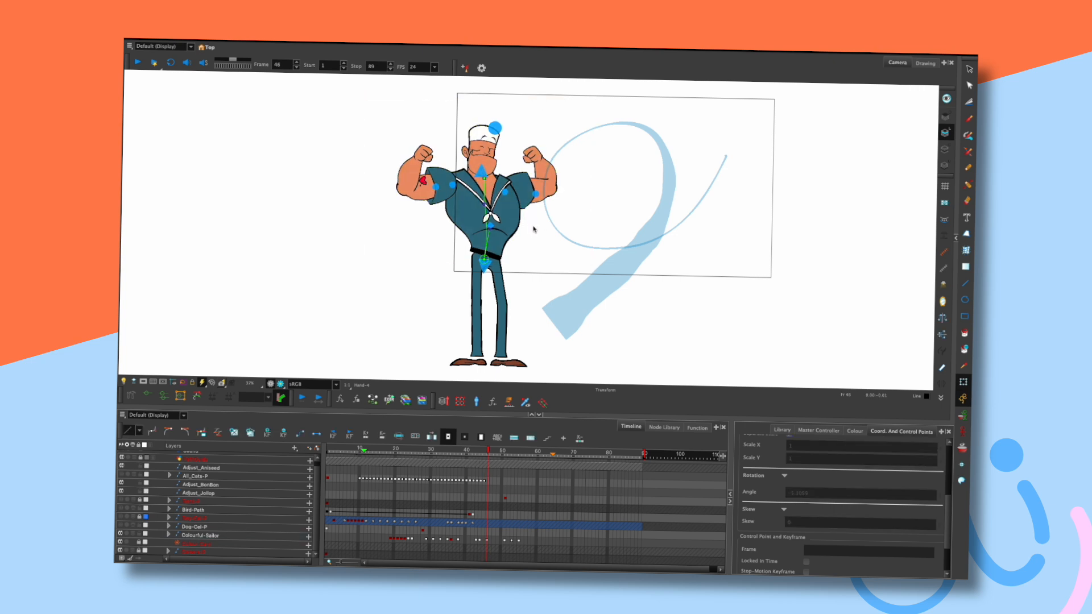
key(comma)
key(comma)
key(comma)
key(period)
key(period)
key(period)
Rotate the upper body slightly and flip through frames 44–46 to compare.
click(480, 171)
drag(600, 100, 605, 104)
click(644, 103)
key(comma)
key(comma)
key(comma)
key(period)
key(period)
key(period)
key(comma)
key(comma)
key(comma)
key(period)
key(period)
key(period)
key(comma)
key(comma)
key(comma)
key(period)
key(period)
key(period)
Play back from frame 36 and scrub through frames 36–50 to review the twist.
drag(488, 451, 448, 451)
key(Return)
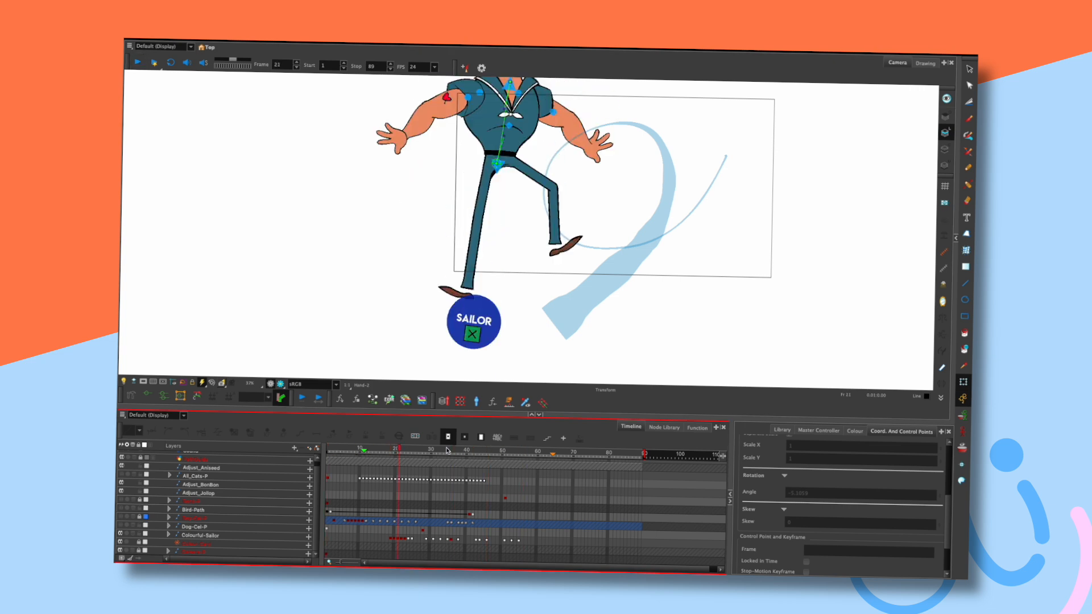
key(Return)
drag(455, 453, 495, 452)
click(482, 451)
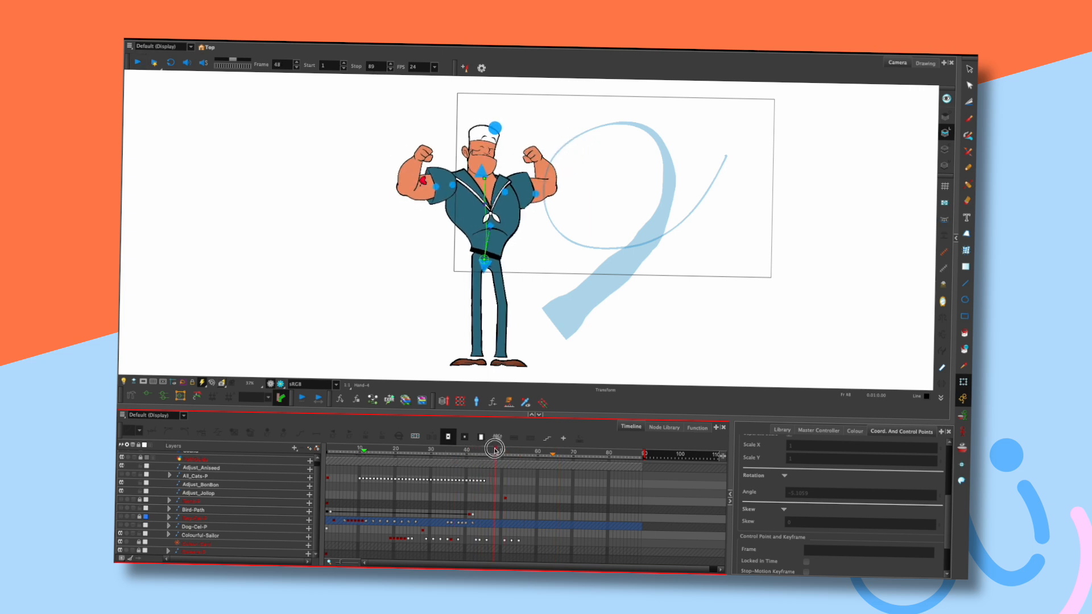
click(428, 156)
Switch selection from the fists to the sailor's upper body rig around frame 48.
click(523, 134)
click(534, 154)
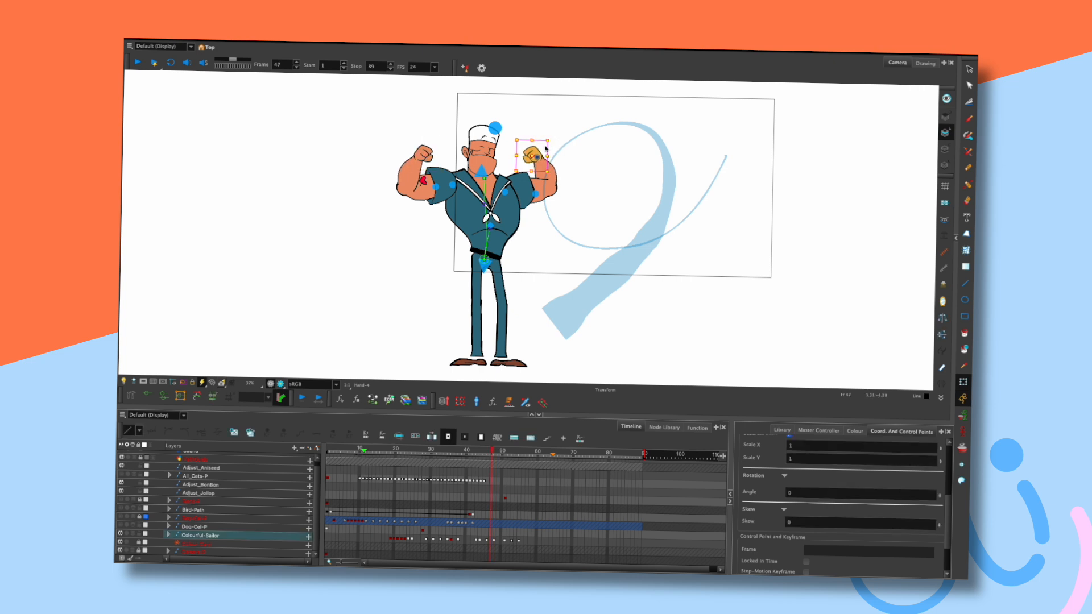
key(.)
key(.)
click(560, 108)
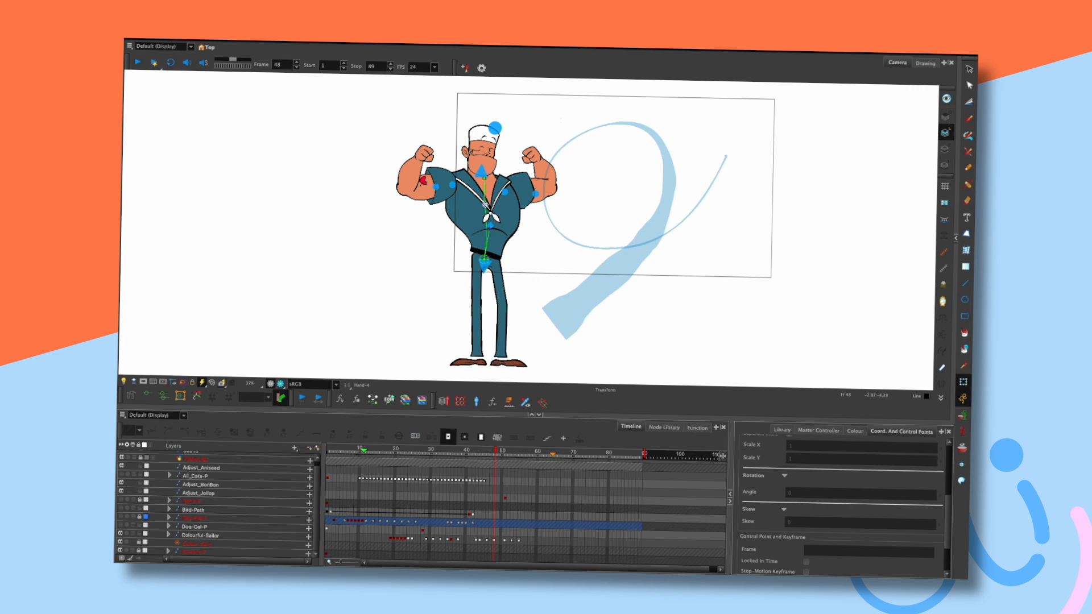
click(481, 204)
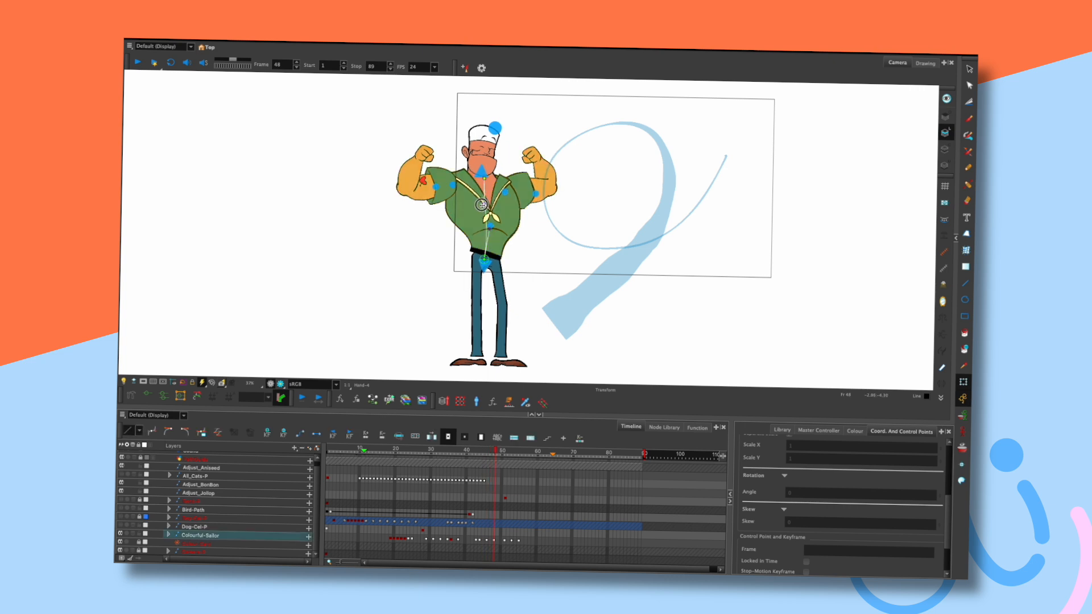
key(.)
key(.)
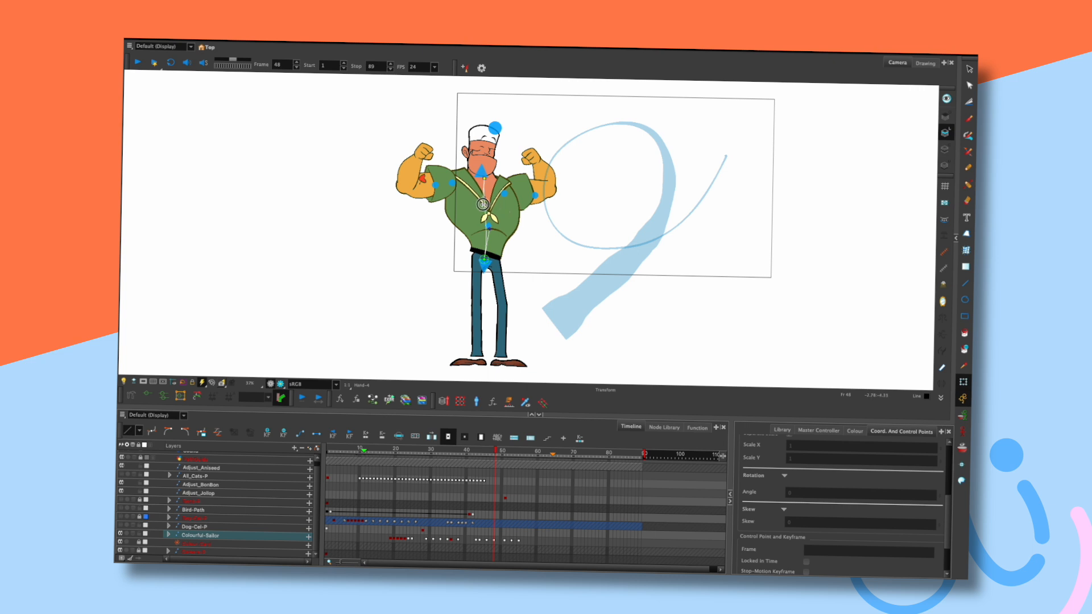
Nudge the sailor's chest twice at frame 48 to refine the double-biceps pose.
key(.)
key(.)
drag(482, 204, 483, 206)
key(.)
key(.)
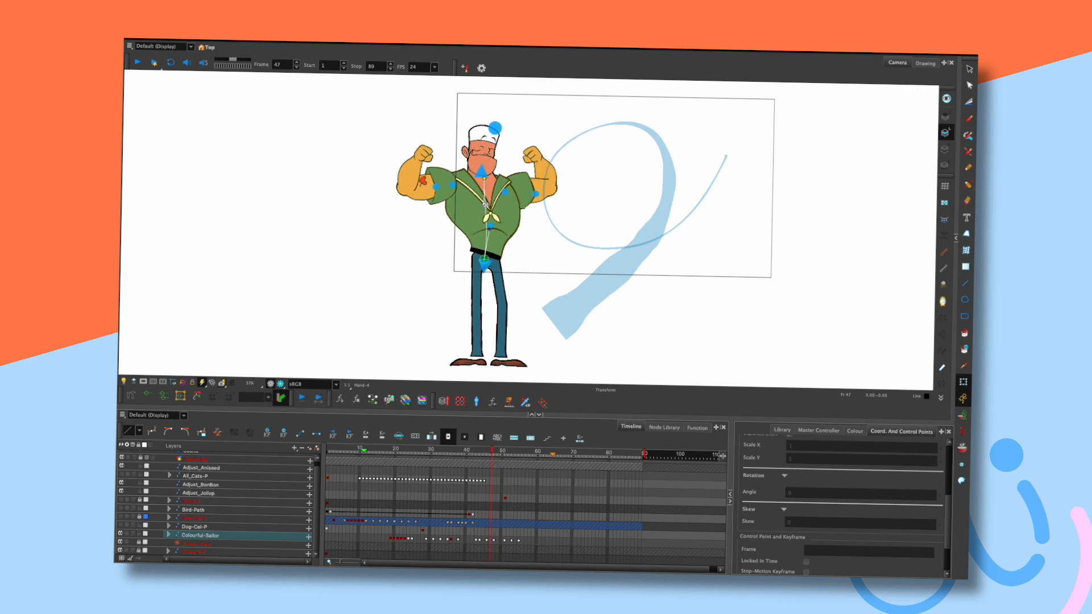
drag(482, 205, 483, 205)
key(.)
Nudge the sailor's torso again at frame 48, comparing neighbouring frames.
click(531, 219)
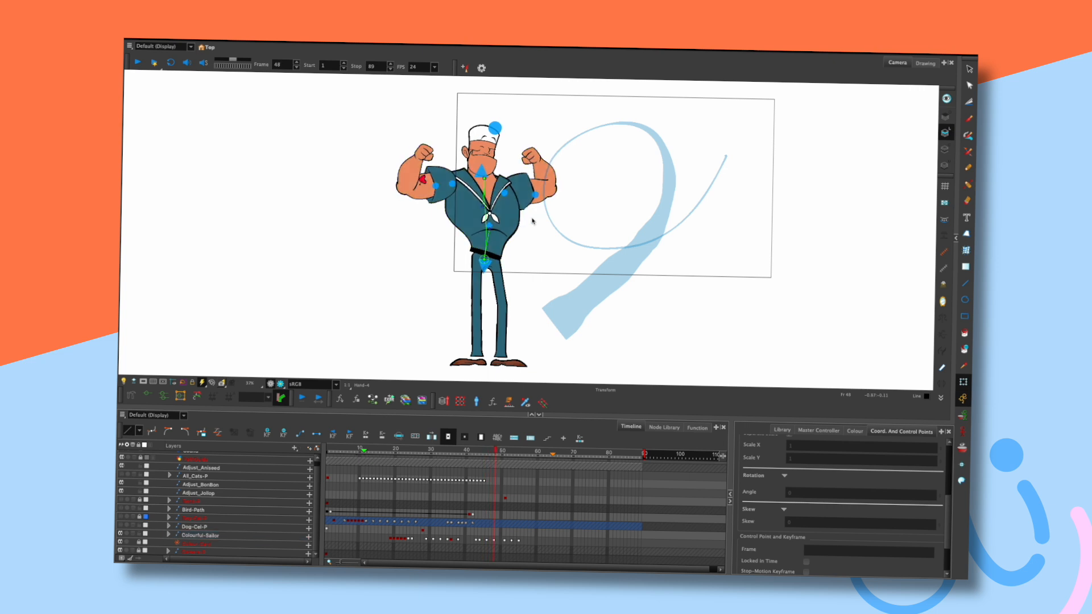
key(.)
key(.)
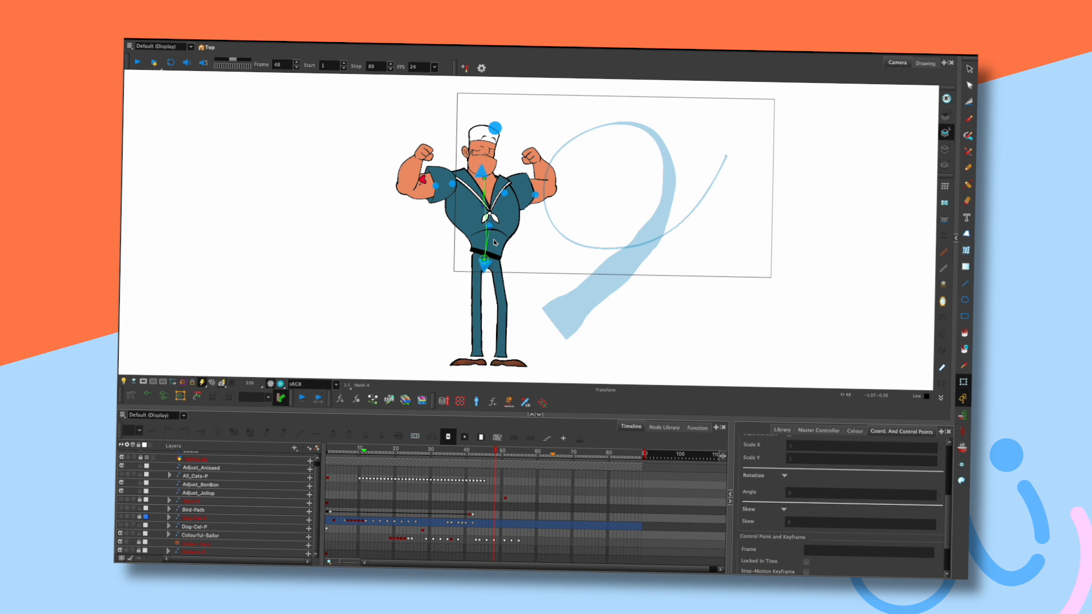
key(.)
key(.)
drag(485, 178, 483, 179)
click(543, 145)
key(.)
Inspect the raised left and right fists in the frame 48 flex pose.
click(428, 152)
click(534, 119)
key(.)
key(.)
key(.)
click(425, 152)
click(532, 154)
click(553, 133)
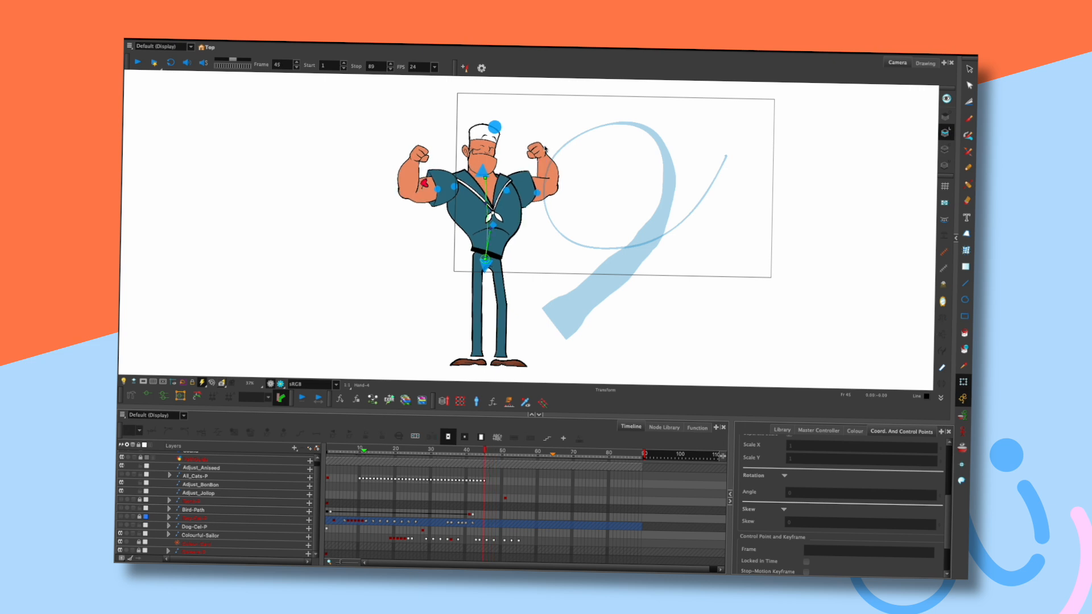
key(.)
key(.)
key(.)
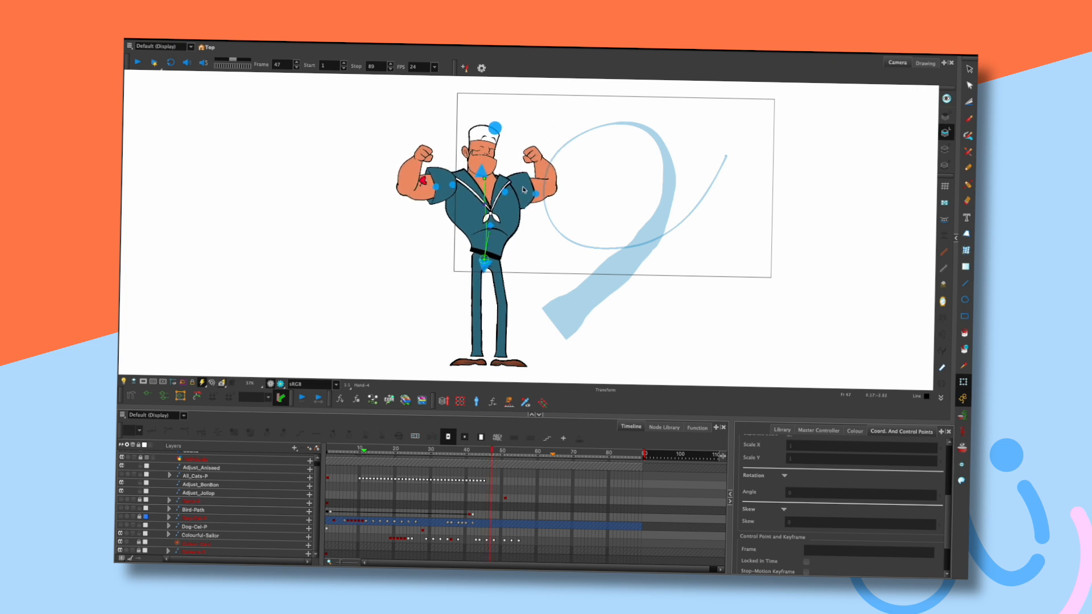
key(.)
key(.)
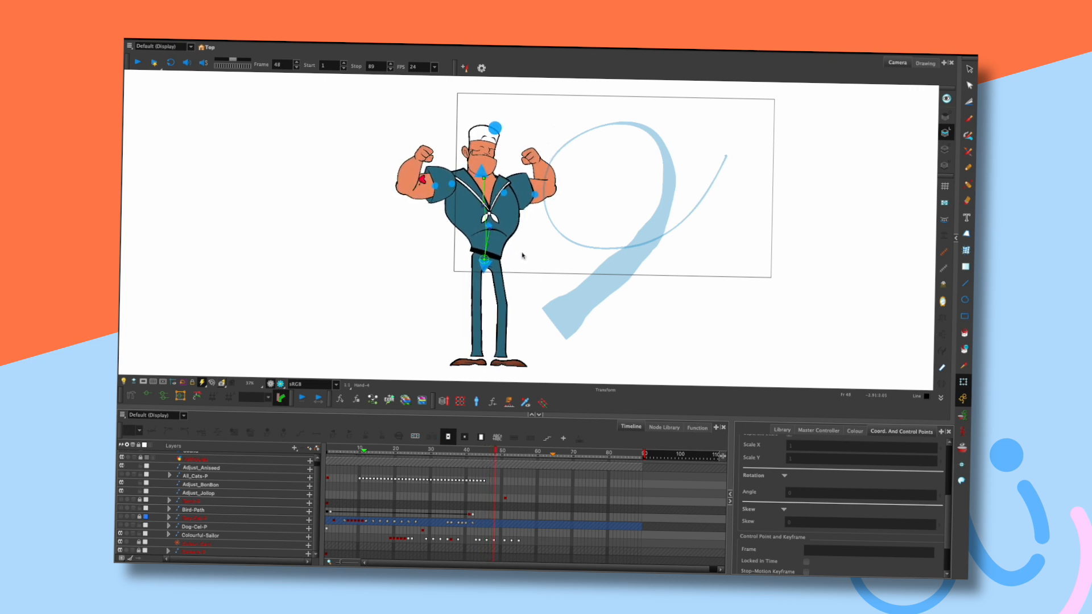
Inspect the sailor rig from its root, then the legs.
click(485, 259)
click(530, 251)
click(485, 259)
click(520, 263)
click(513, 259)
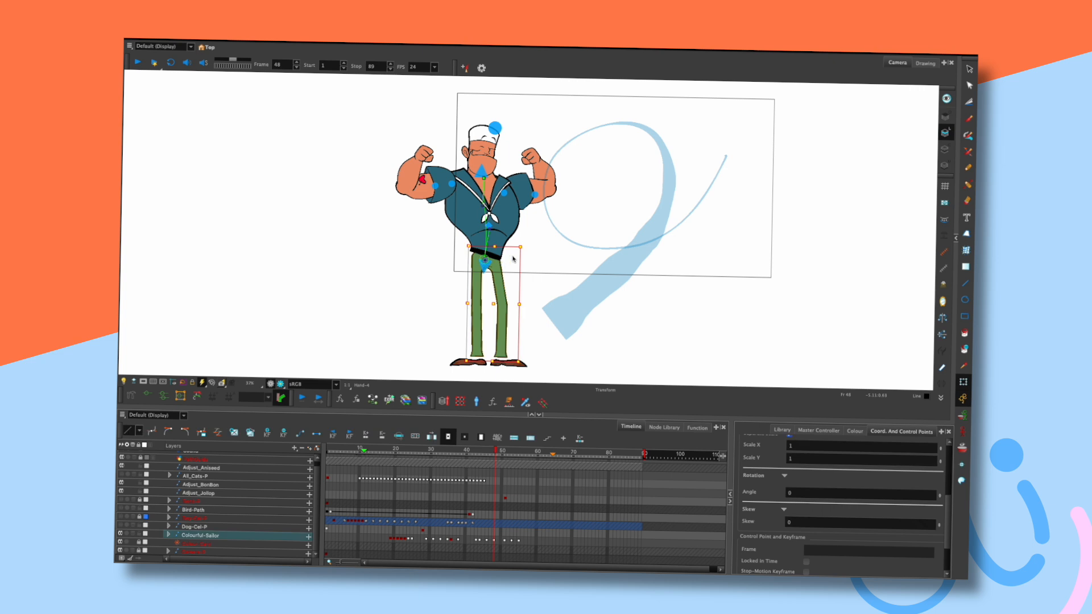
click(532, 241)
Step between frames 44 and 48 to compare the double-biceps poses.
key(comma)
key(comma)
key(period)
click(505, 295)
click(533, 288)
key(comma)
key(period)
key(period)
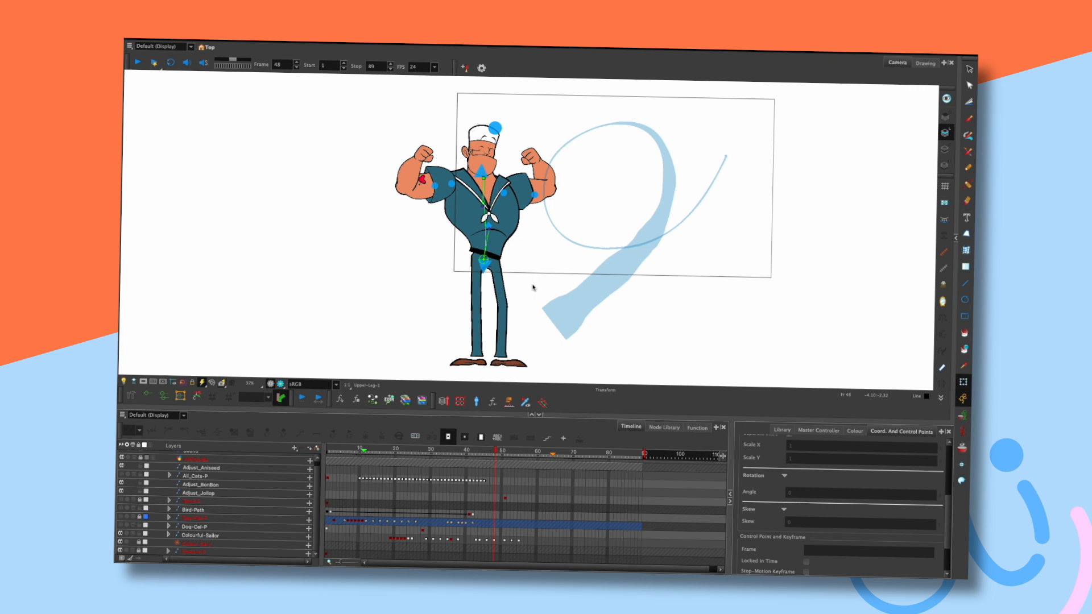
key(comma)
key(comma)
key(period)
key(period)
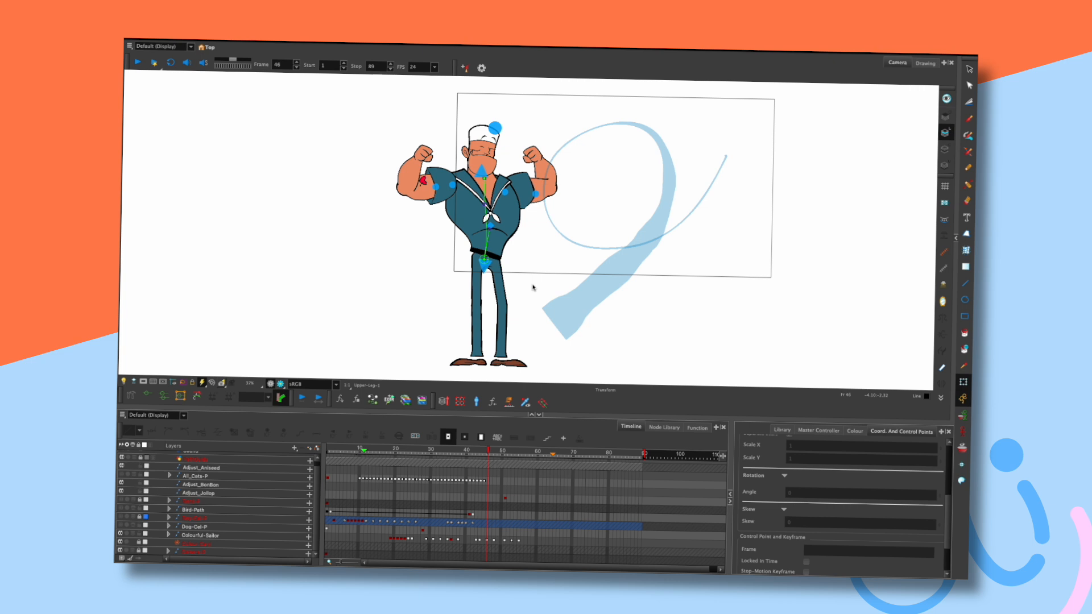
key(period)
key(period)
key(period)
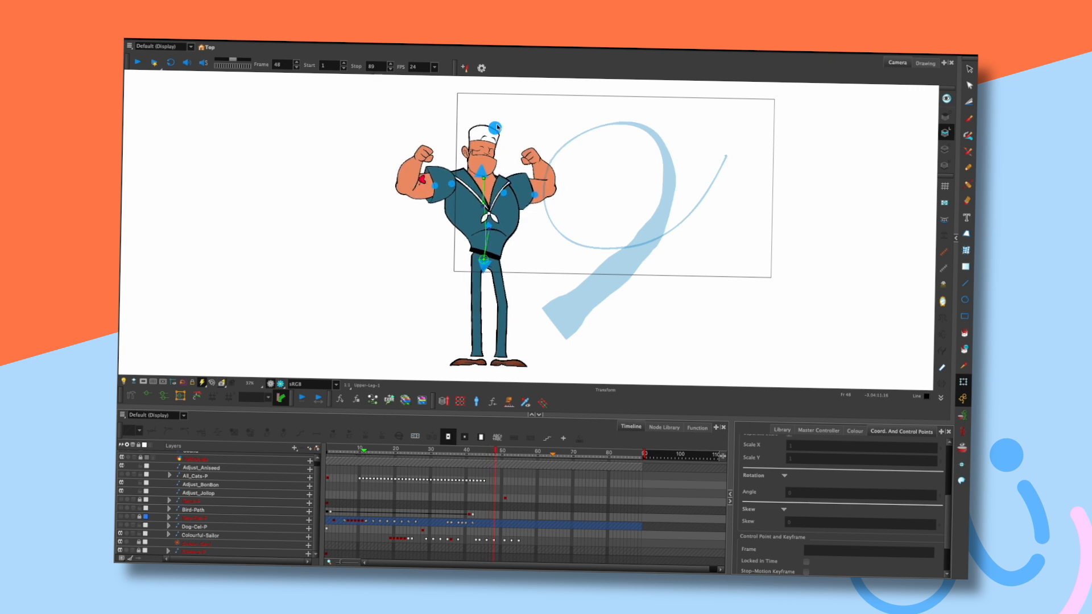
key(comma)
key(comma)
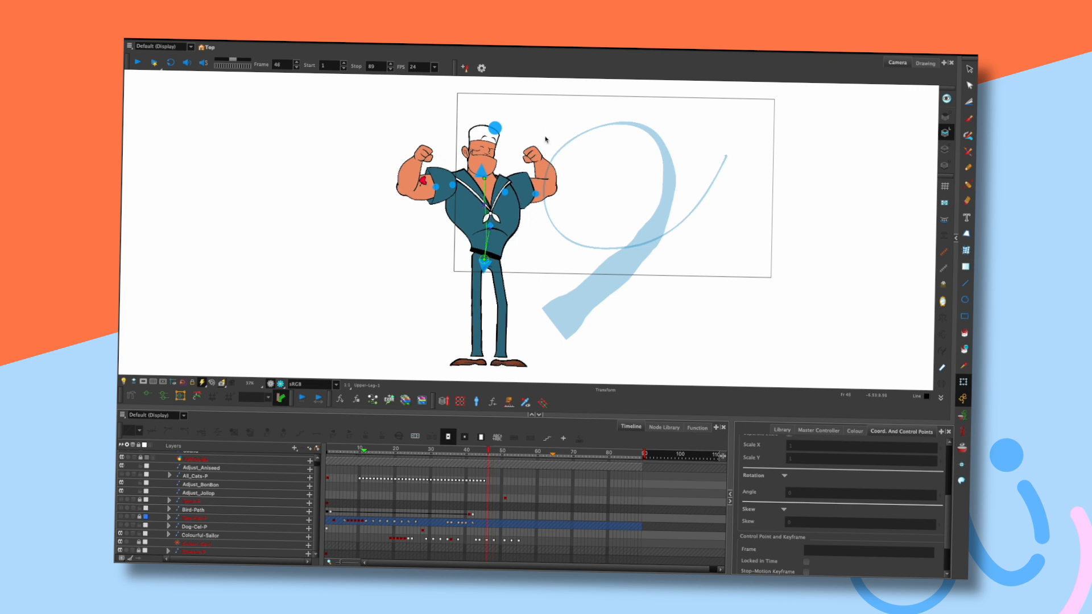
key(comma)
key(comma)
key(period)
key(period)
key(period)
key(period)
key(comma)
key(comma)
key(comma)
key(period)
key(period)
key(period)
Check the left fist, then play the animation back from around frame 13.
click(425, 155)
click(533, 132)
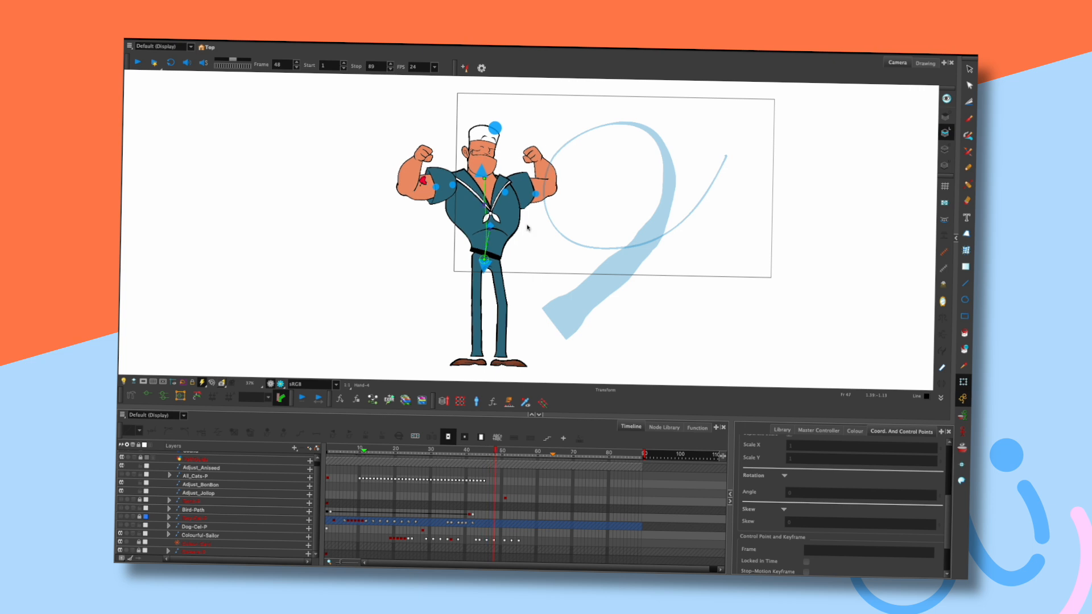
click(371, 455)
key(Return)
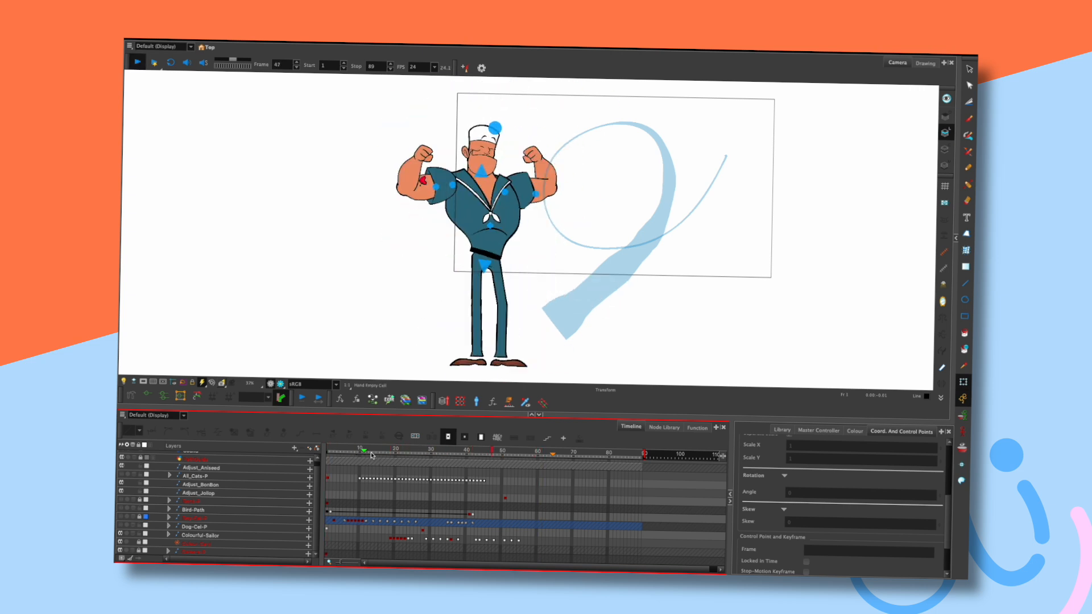
click(449, 452)
mouse_move(449, 452)
mouse_down()
mouse_move(435, 453)
mouse_move(465, 450)
mouse_up()
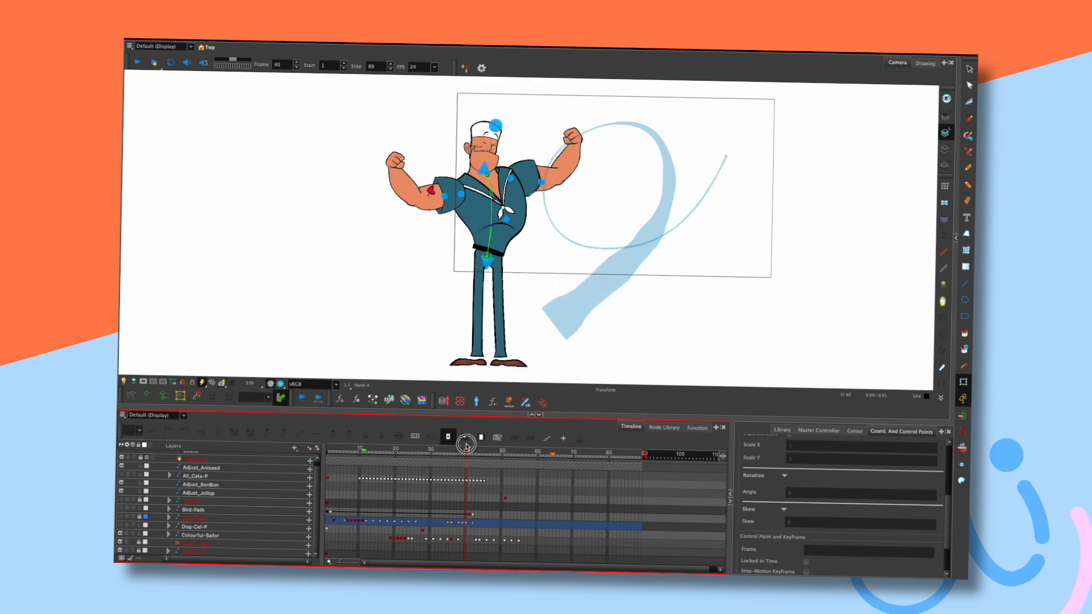
click(573, 135)
click(393, 162)
click(539, 137)
key(comma)
key(comma)
key(period)
key(period)
click(482, 169)
click(540, 142)
key(comma)
key(comma)
key(period)
key(period)
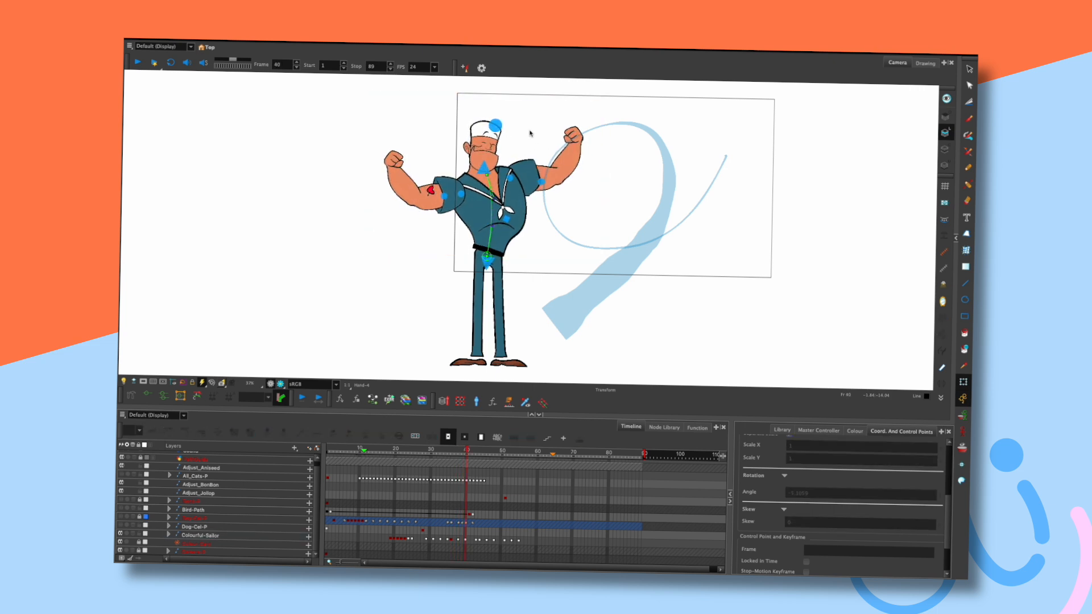
key(period)
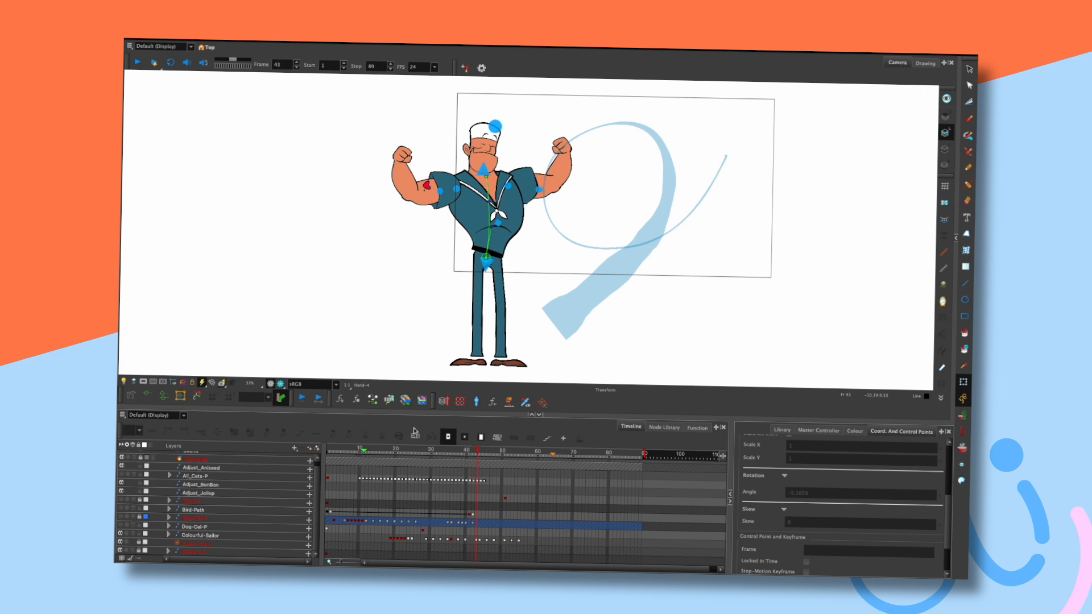
click(390, 454)
key(shift+Return)
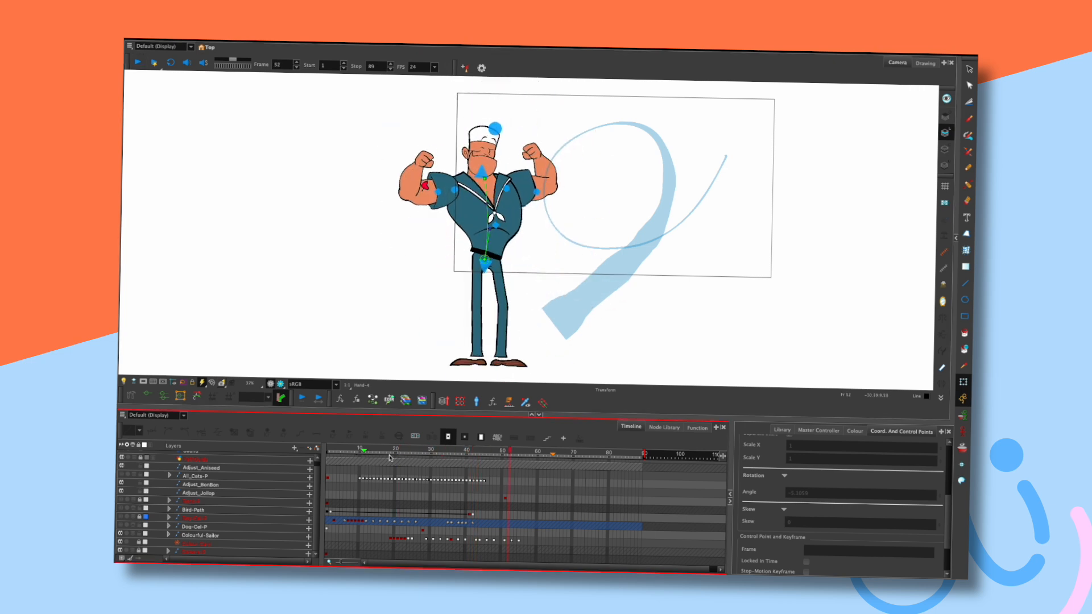
key(shift+Return)
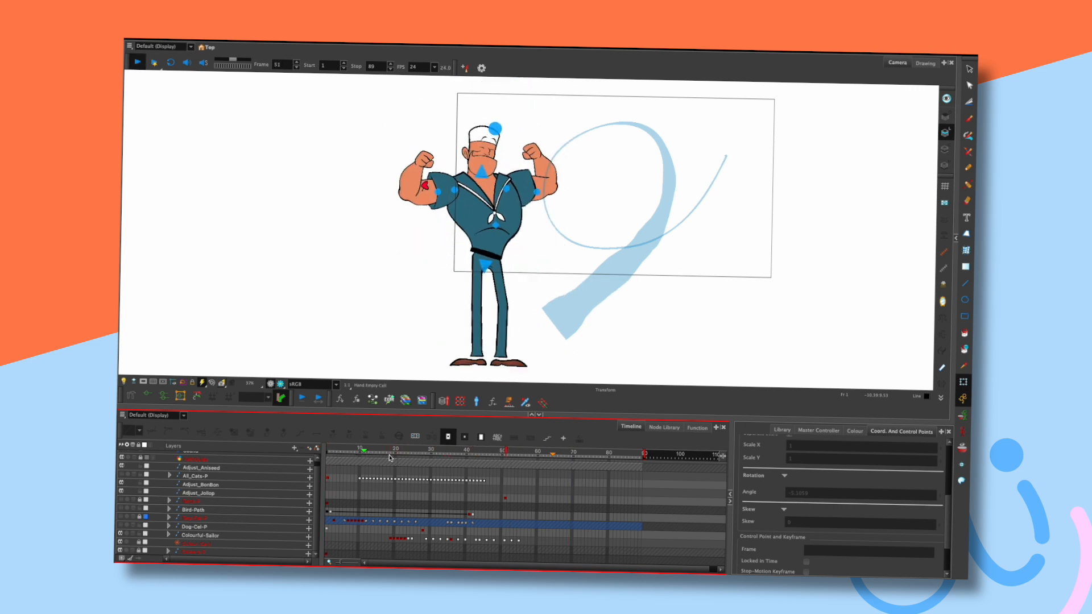
Paste Colourful-Sailor frames 51–53 in reverse at frame 57 with Paste Reverse.
click(511, 452)
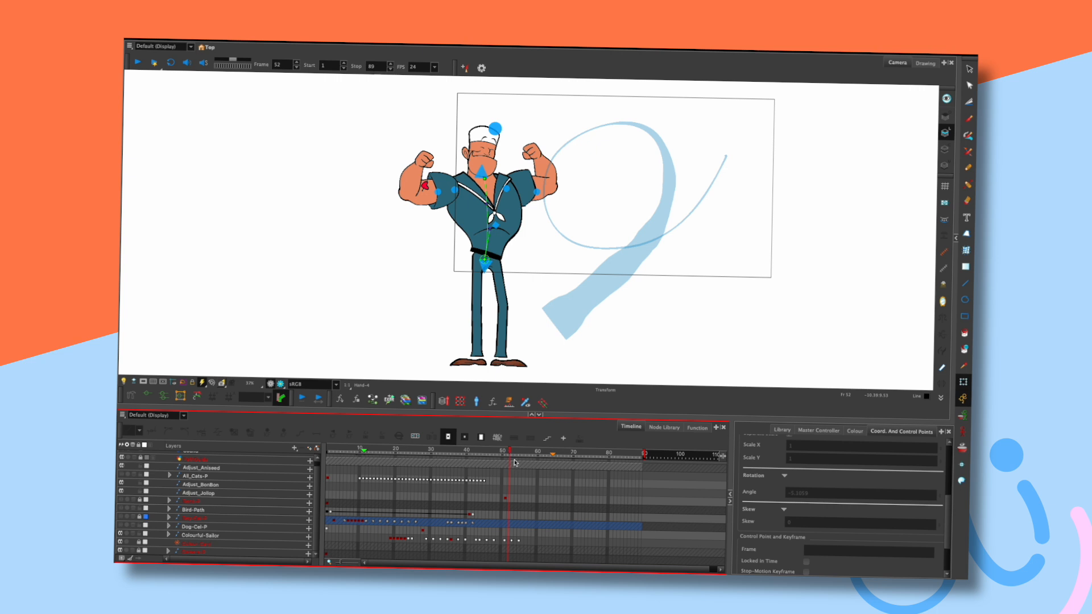
mouse_move(511, 452)
mouse_down()
mouse_move(520, 453)
mouse_move(507, 450)
mouse_up()
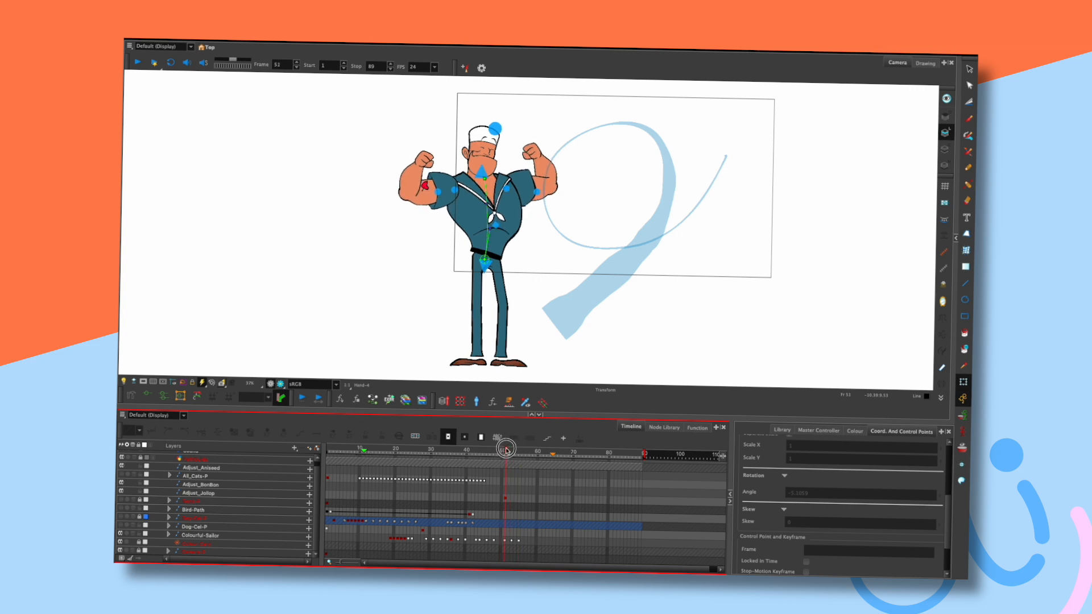
drag(506, 540, 510, 541)
click(523, 542)
click(525, 544)
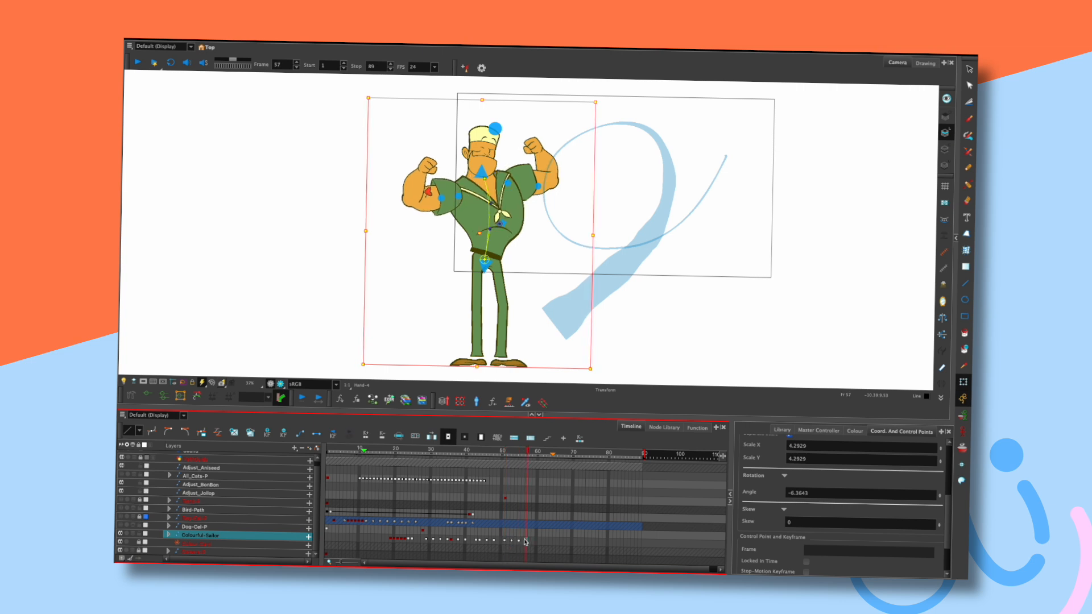
right_click(525, 545)
click(565, 519)
Play the reversed section from around frame 47 and stop at frame 61.
click(494, 453)
key(shift+Return)
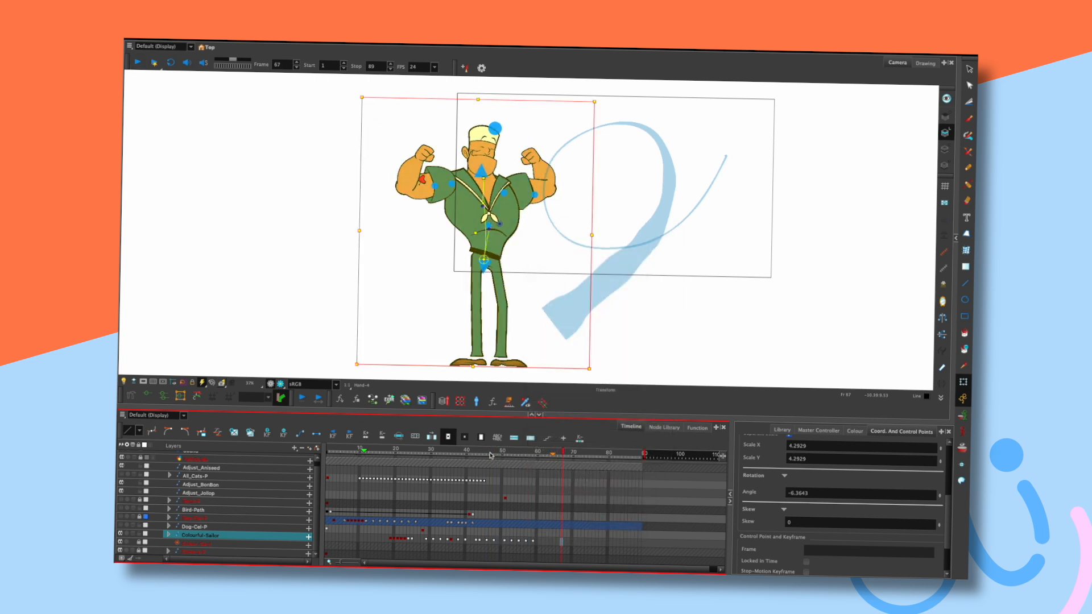
key(shift+Return)
drag(535, 454, 540, 455)
Select the whole sailor rig and tilt the torso and arms slightly.
click(546, 256)
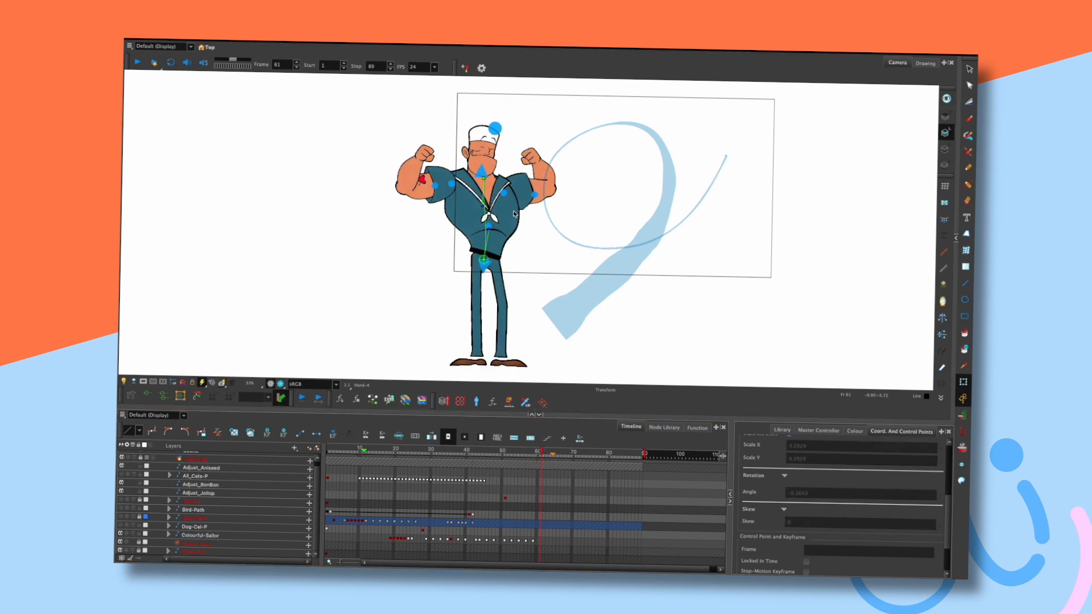
click(482, 205)
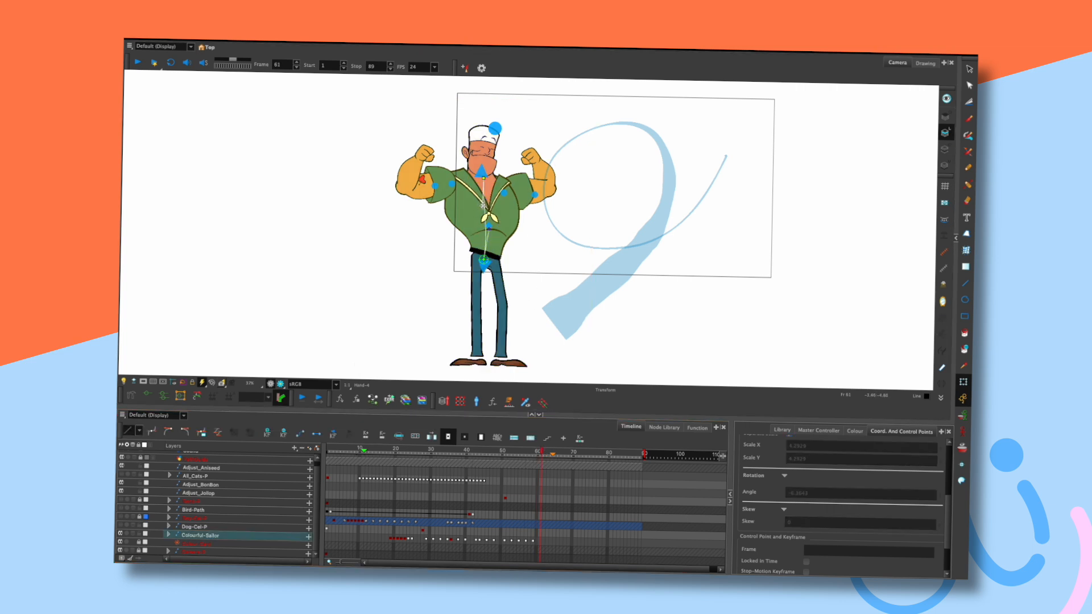
drag(479, 206, 480, 207)
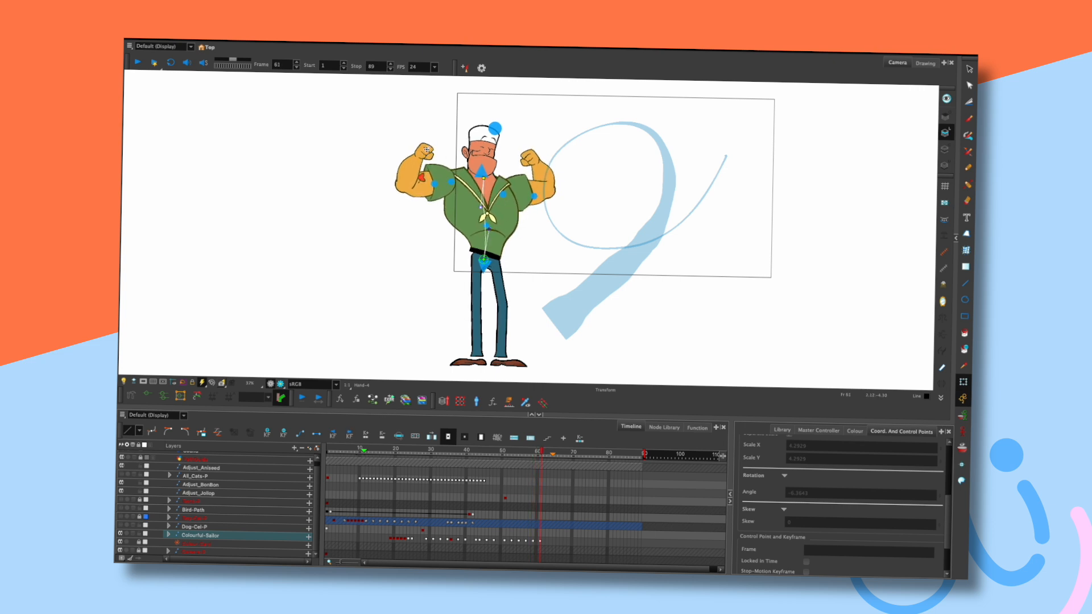
click(425, 151)
click(418, 191)
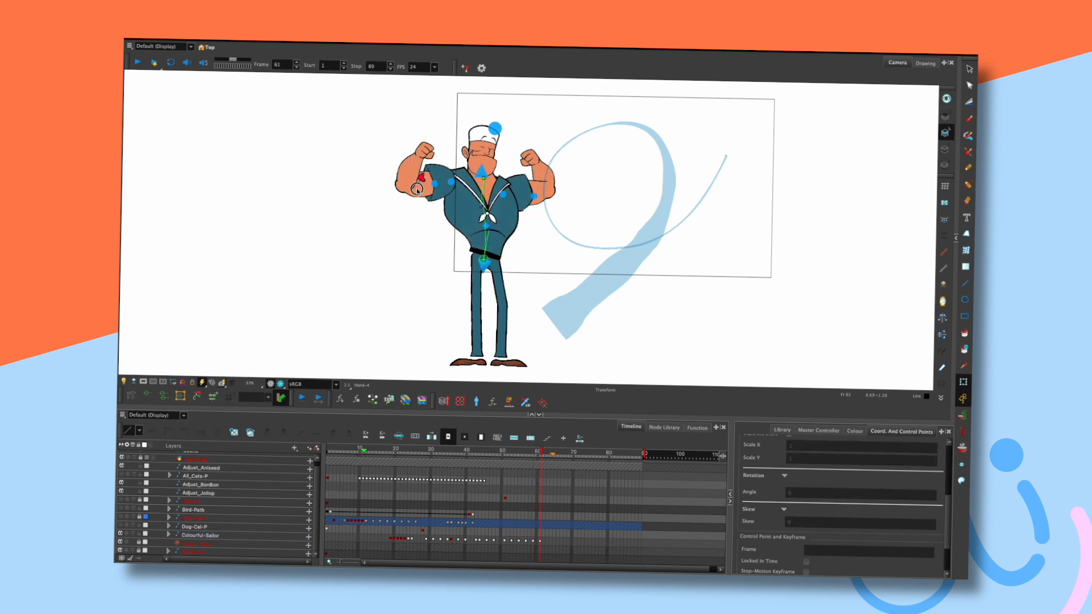
click(551, 174)
click(546, 135)
click(531, 157)
key(comma)
key(comma)
key(period)
key(period)
click(559, 129)
click(483, 176)
click(538, 146)
key(comma)
key(comma)
key(period)
key(period)
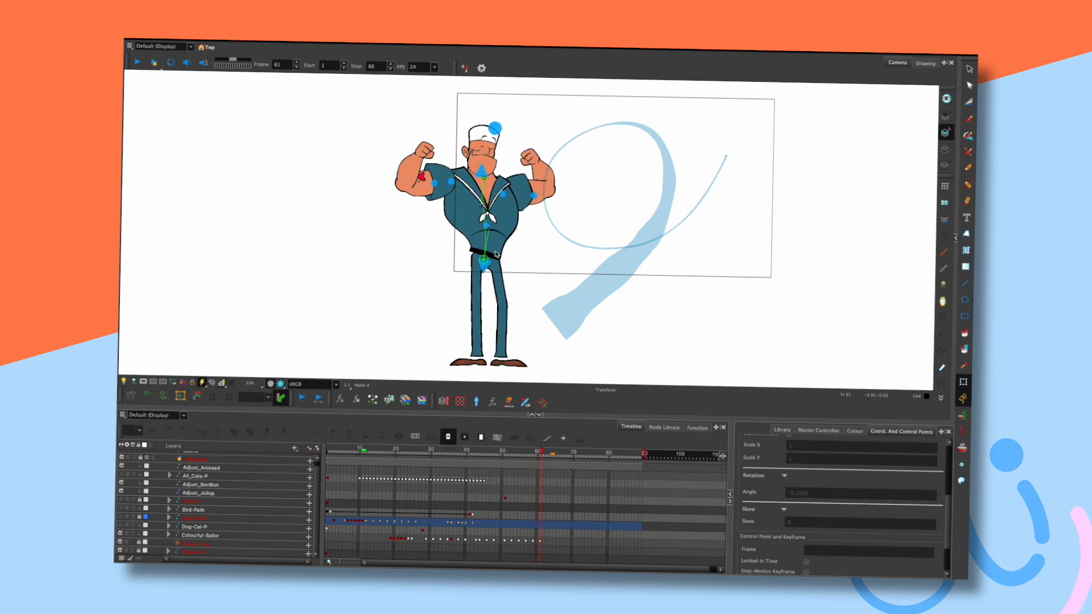
click(483, 267)
click(542, 238)
key(comma)
key(comma)
key(period)
key(period)
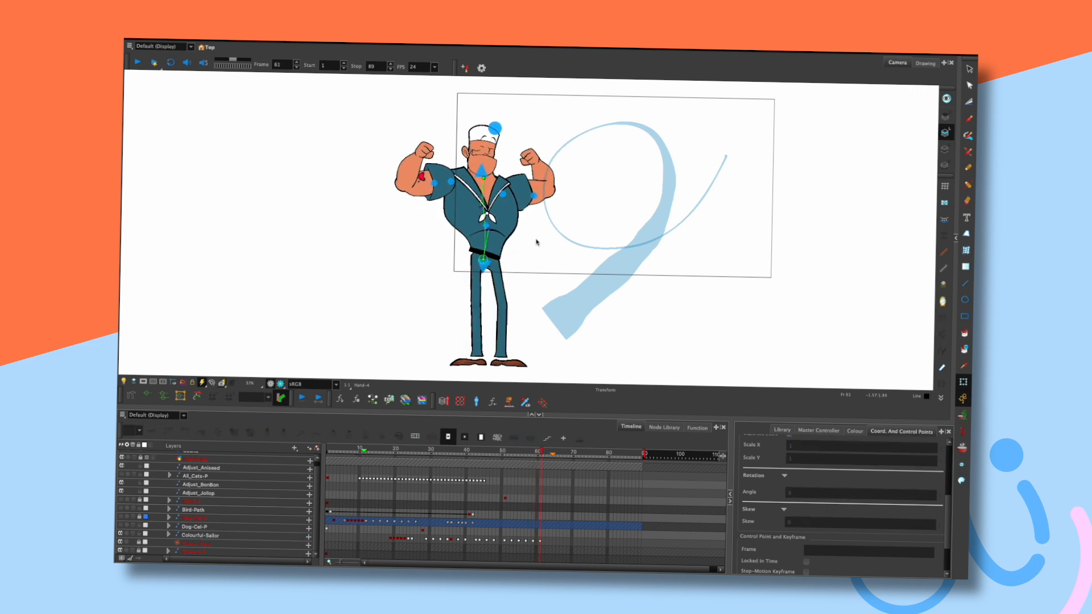
click(519, 541)
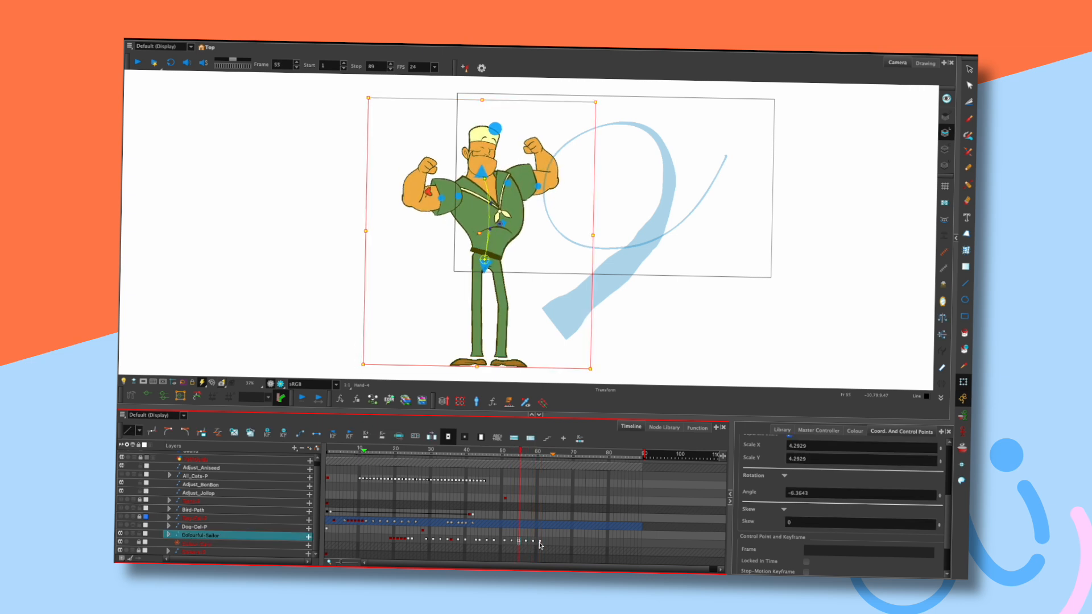
Paste Colourful-Sailor frames 55–59 at frame 63 and play the new section.
drag(520, 541, 533, 542)
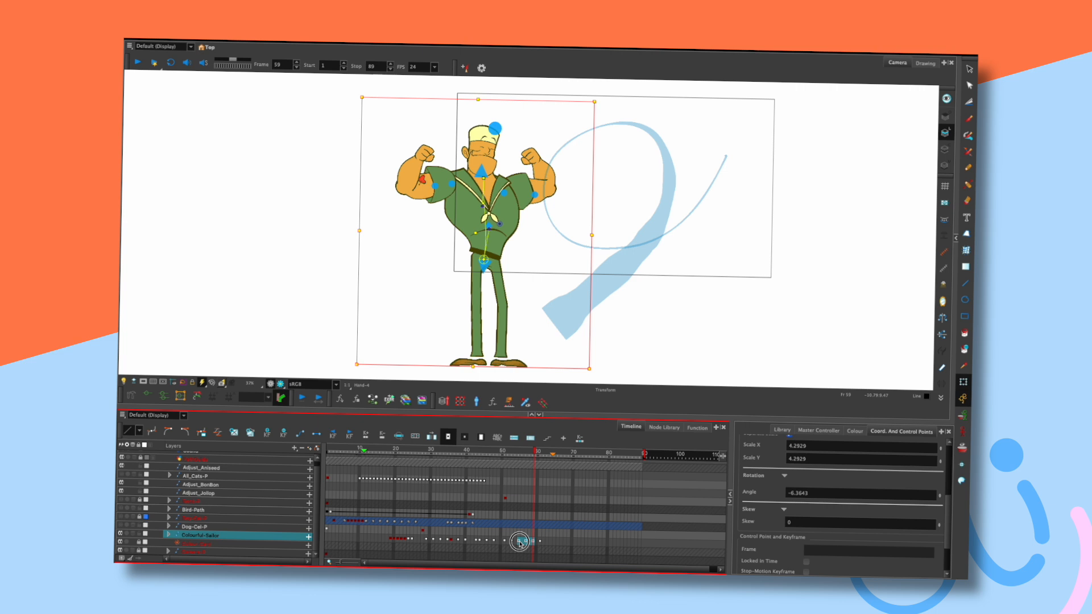
click(548, 542)
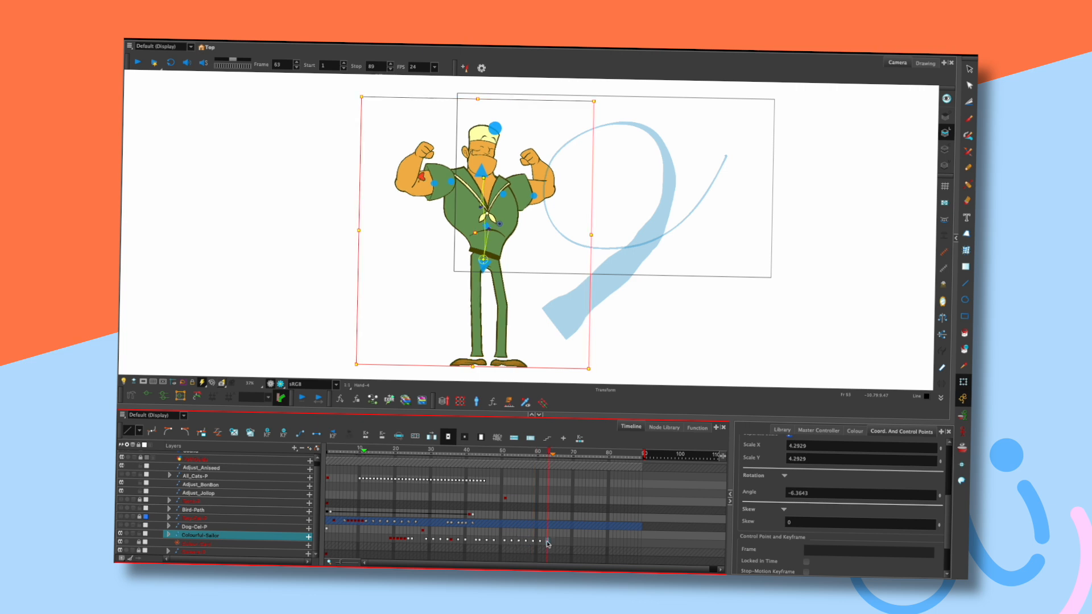
right_click(548, 544)
click(576, 513)
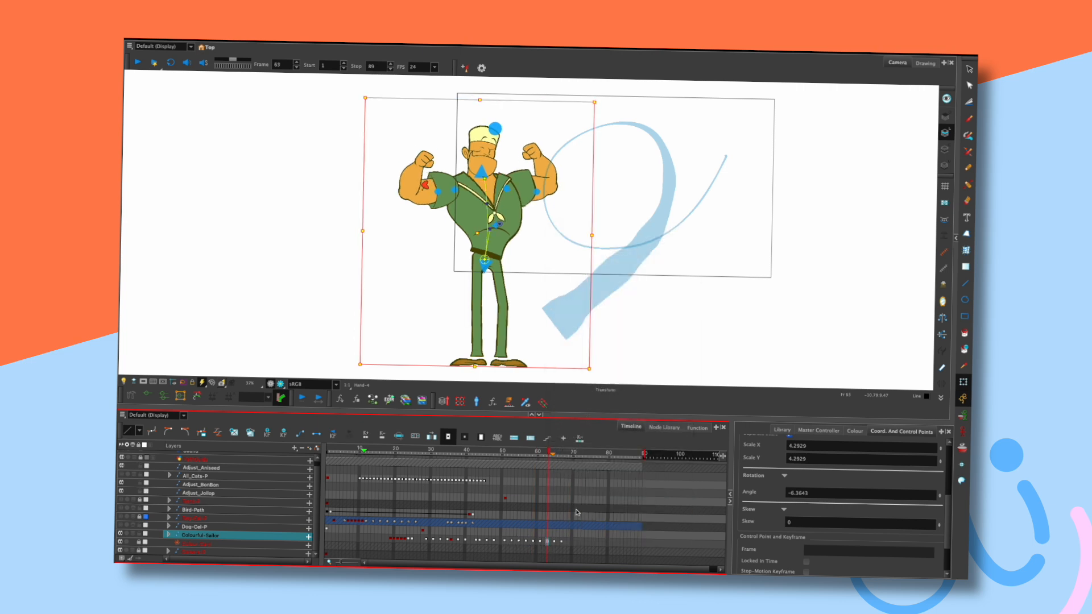
key(Return)
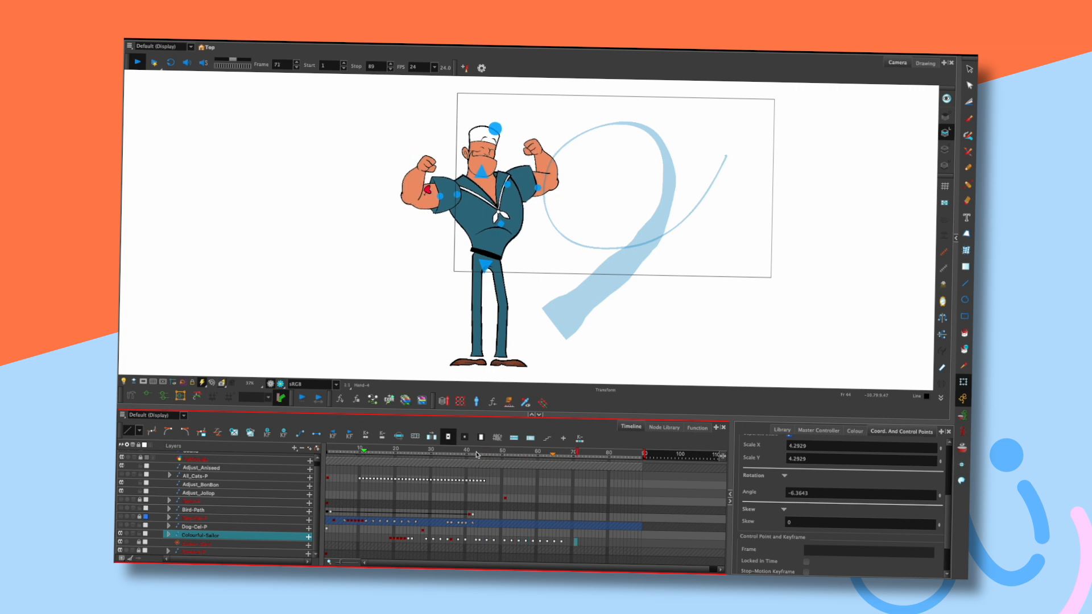
key(Return)
mouse_move(525, 453)
mouse_down()
mouse_move(554, 452)
mouse_move(536, 449)
mouse_up()
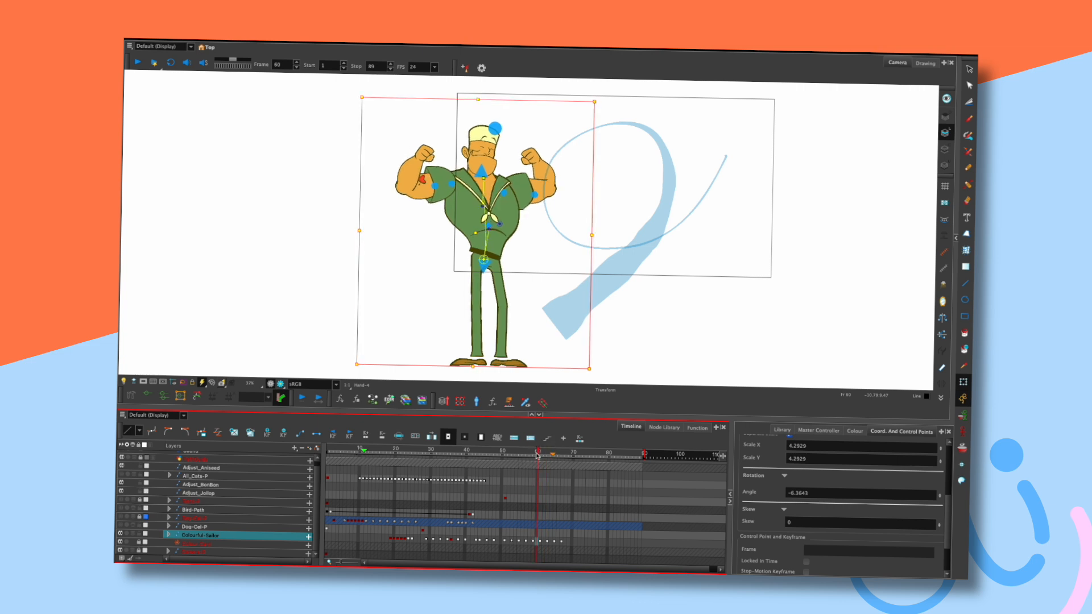
Shift the sailor's keyframes 61–67 two frames later and check frames 59–65.
mouse_move(541, 543)
mouse_down()
mouse_move(561, 543)
mouse_move(547, 543)
mouse_up()
click(539, 544)
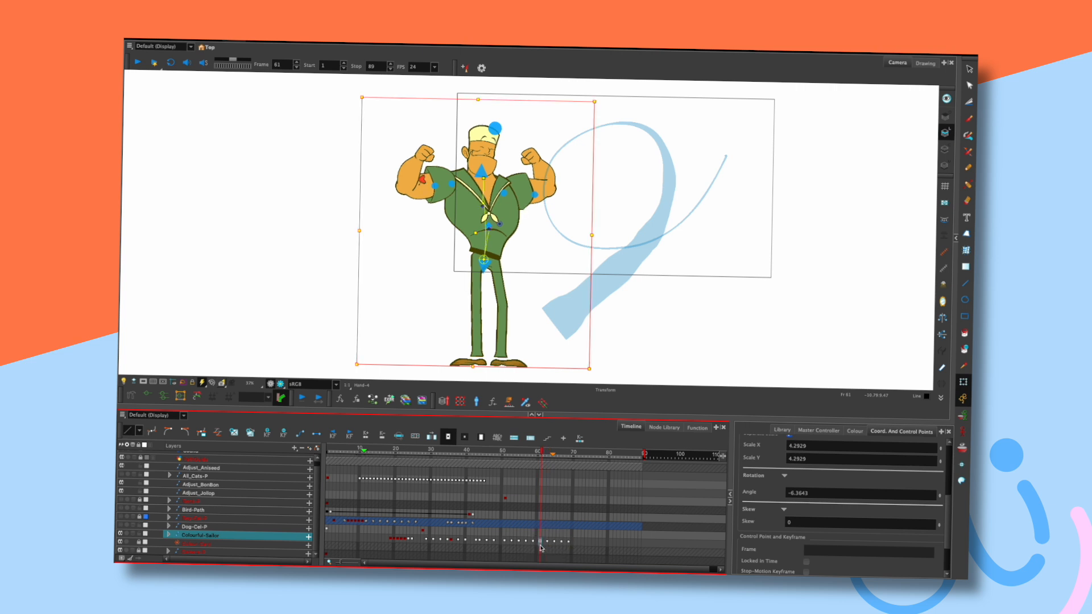
mouse_move(532, 452)
mouse_down()
mouse_move(524, 453)
mouse_move(555, 453)
mouse_move(528, 454)
mouse_move(540, 454)
mouse_up()
click(553, 544)
click(540, 545)
click(547, 543)
Move the sailor's frames 65–69 two frames later, then scrub back to frame 48.
click(554, 544)
click(563, 542)
click(555, 544)
click(569, 546)
drag(555, 544, 562, 544)
click(555, 544)
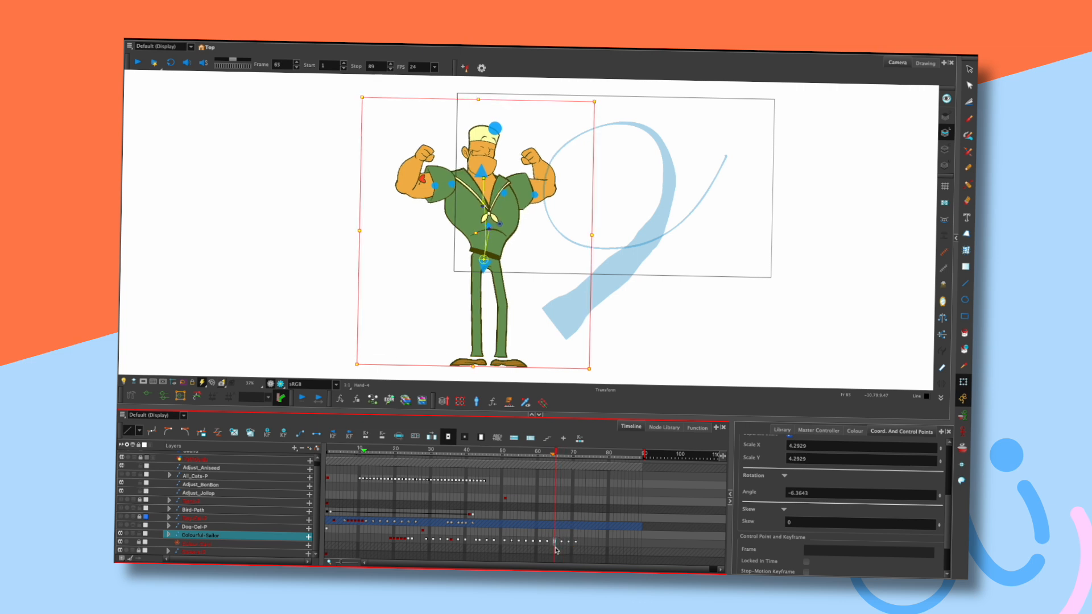
drag(555, 455, 527, 450)
Play the retimed animation and step around frames 58–60 to check the poses.
key(Return)
key(Return)
key(period)
key(period)
key(period)
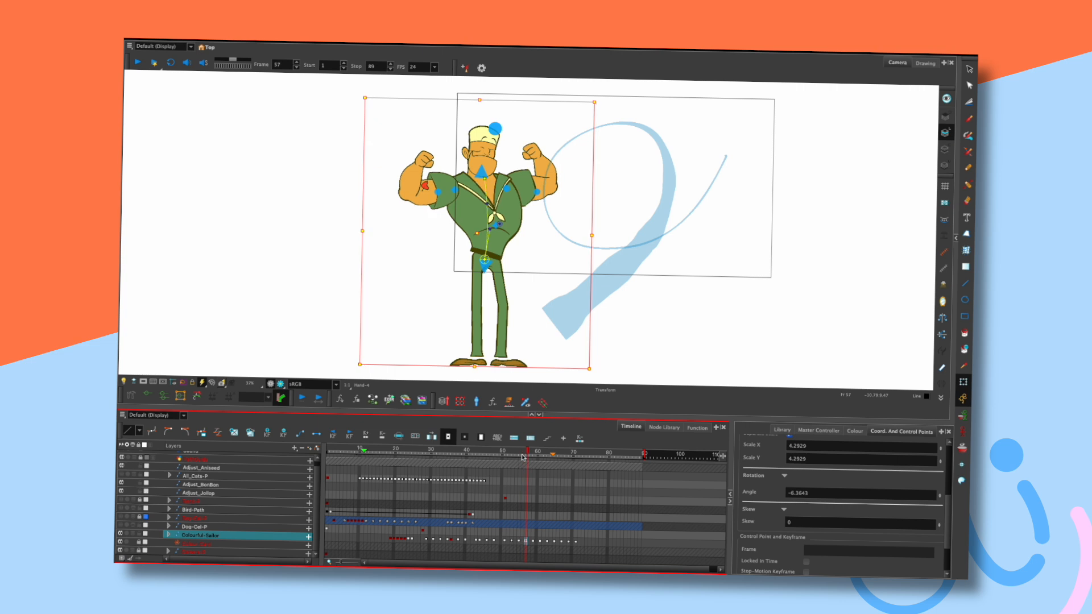
key(period)
key(comma)
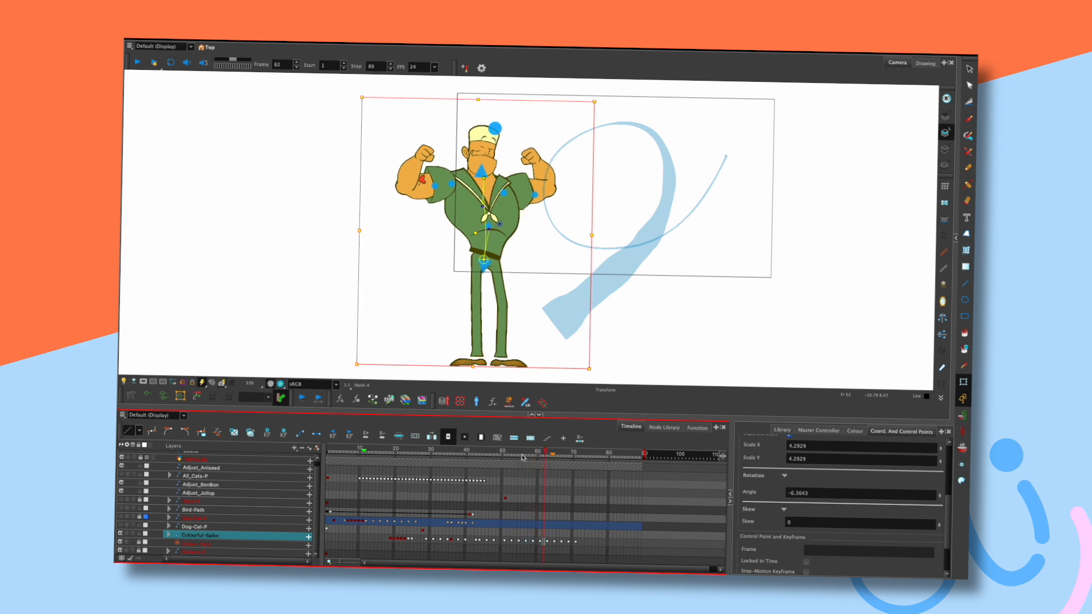
key(period)
key(period)
key(comma)
key(comma)
key(comma)
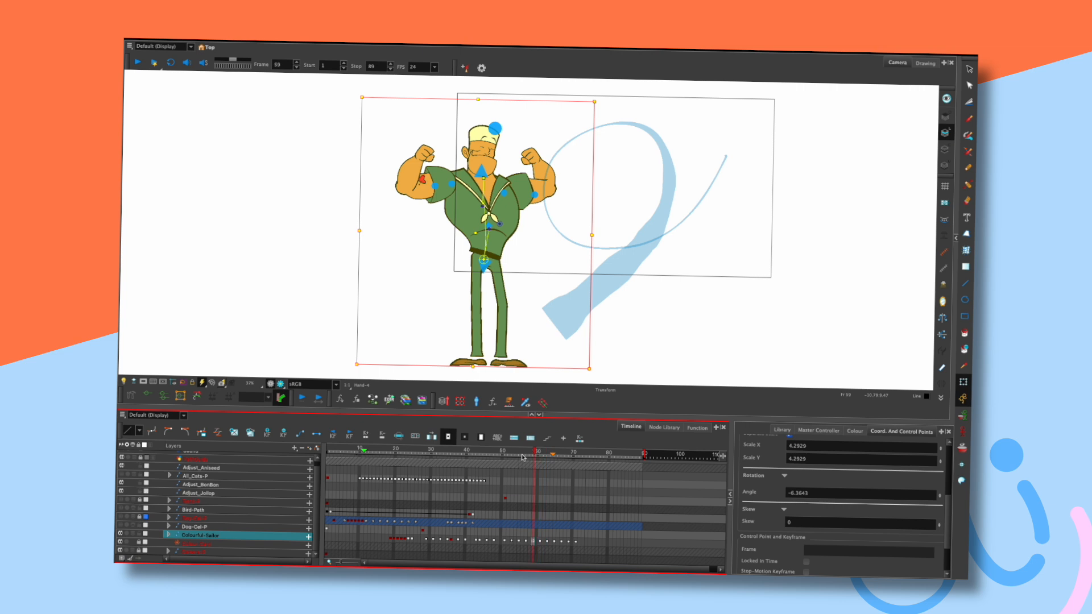
key(period)
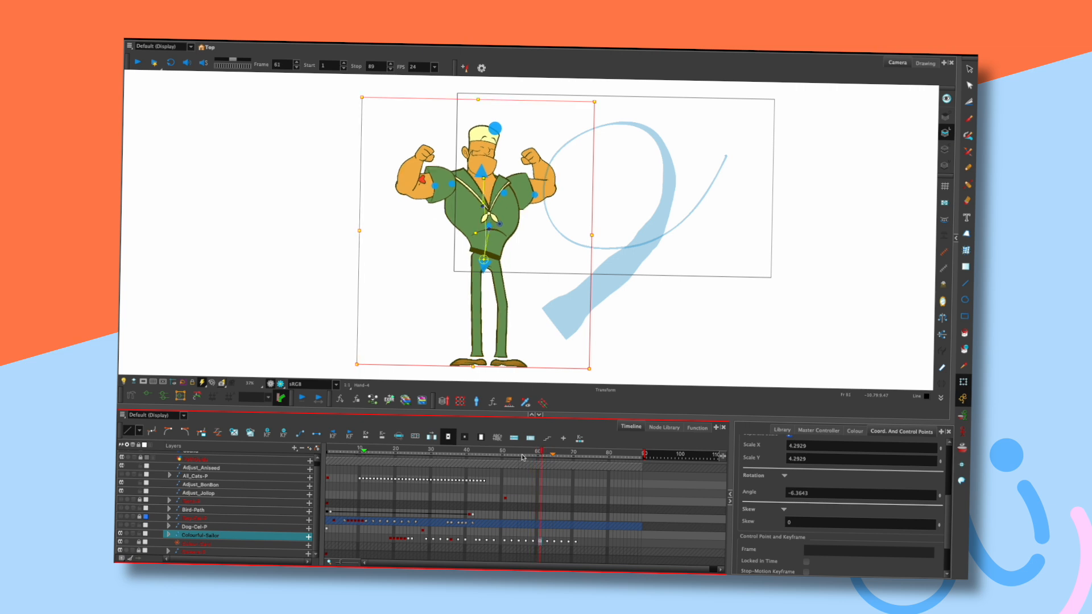
key(period)
key(comma)
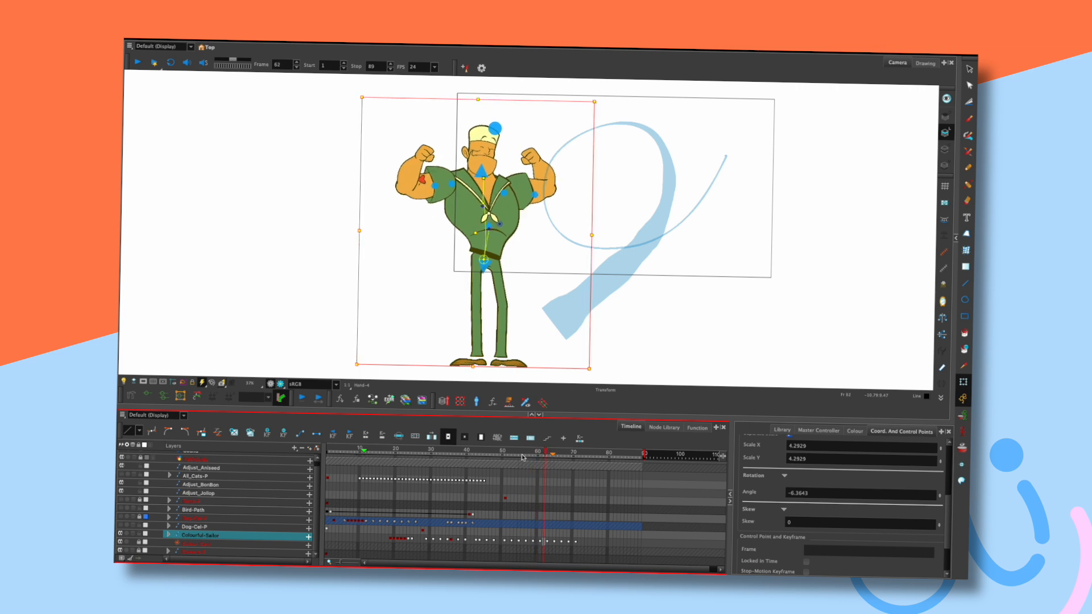
key(comma)
key(comma)
key(comma)
key(comma)
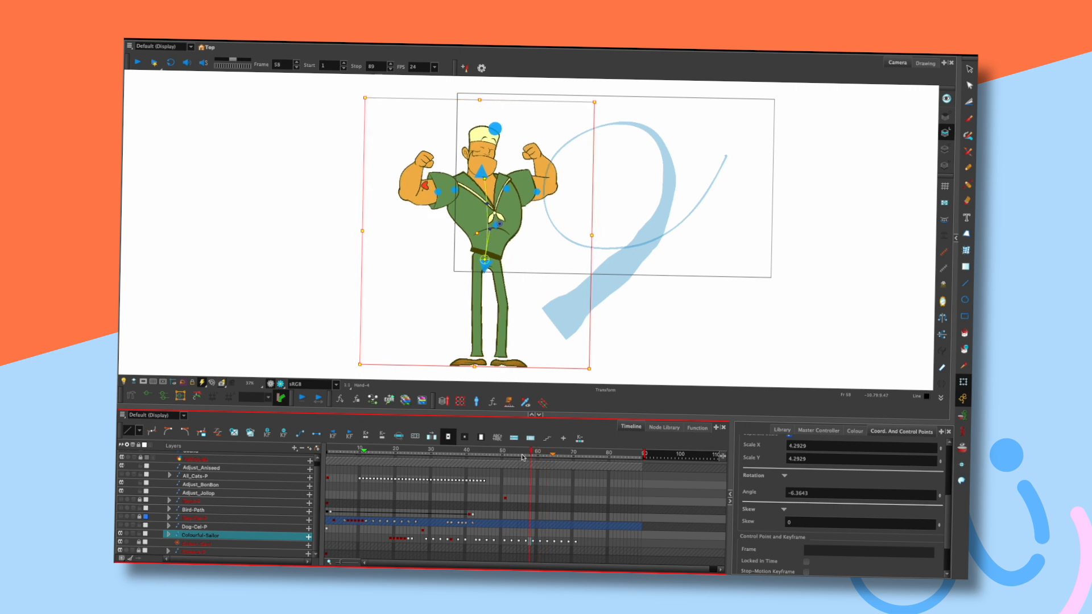
key(period)
key(period)
key(period)
key(comma)
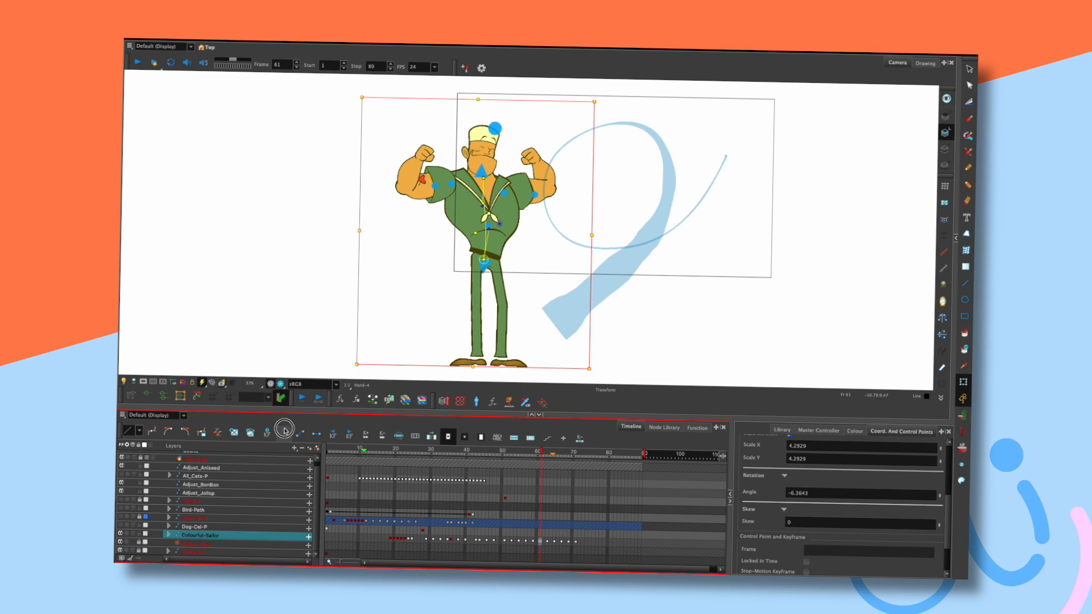
Shift the sailor's keyframes 63–71 one frame earlier and review the timing.
mouse_move(547, 544)
mouse_down()
mouse_move(575, 542)
mouse_move(549, 544)
mouse_up()
click(460, 454)
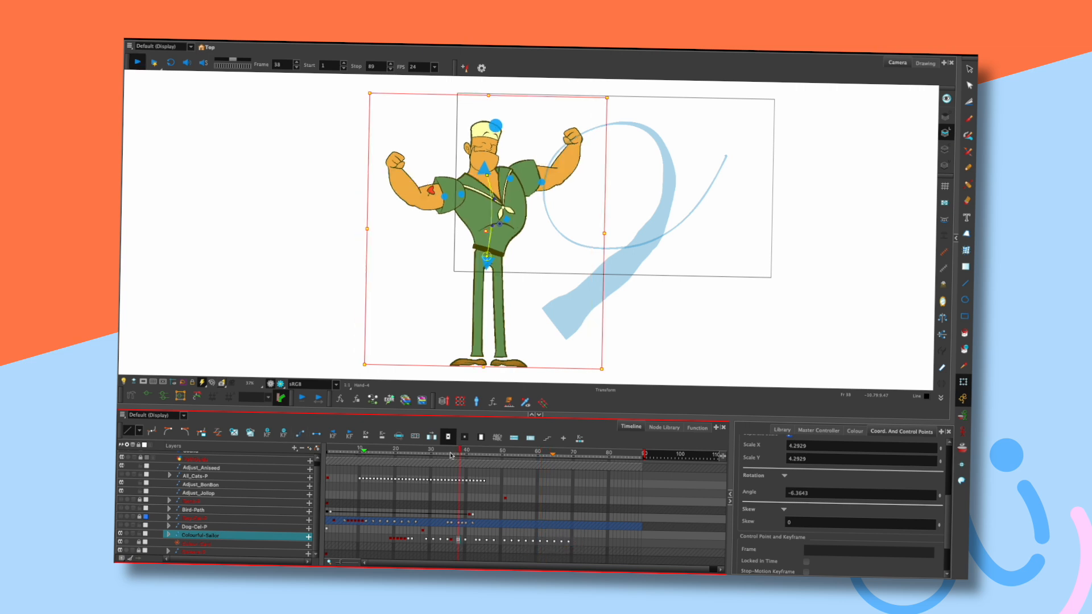
key(Return)
key(Return)
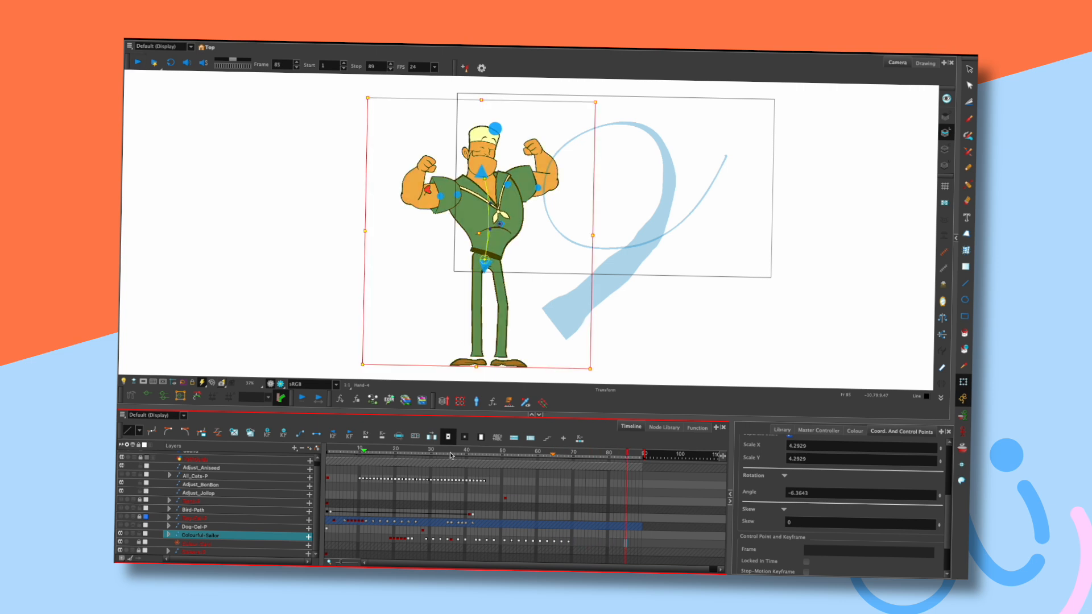
key(Return)
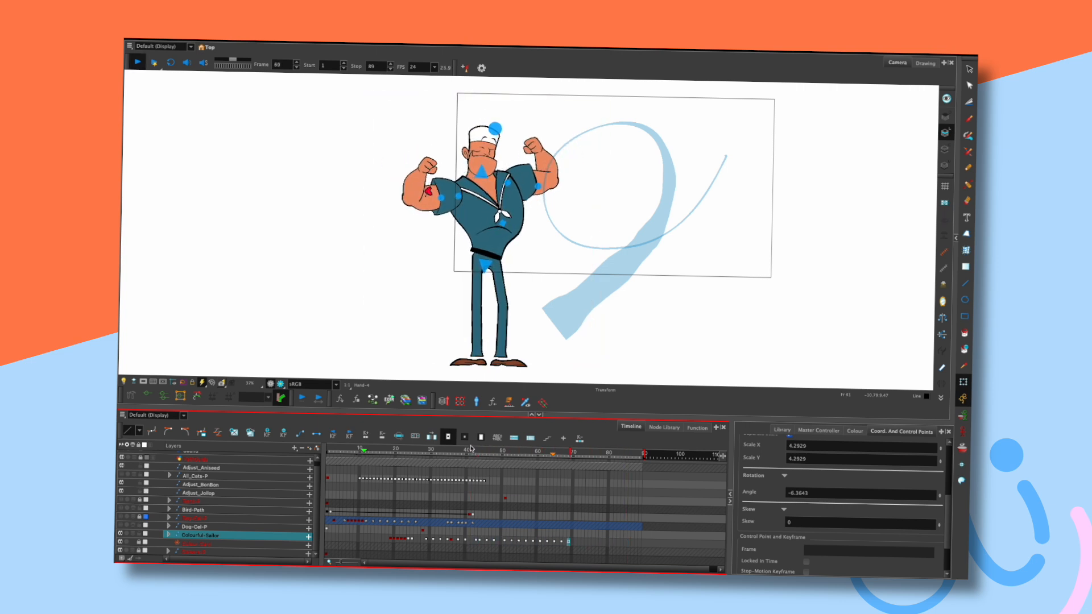
key(Return)
mouse_move(570, 454)
mouse_down()
mouse_move(541, 452)
mouse_move(562, 453)
mouse_up()
Replace the frame 71 keyframe with the frame 65 flex pose and play it back.
click(575, 545)
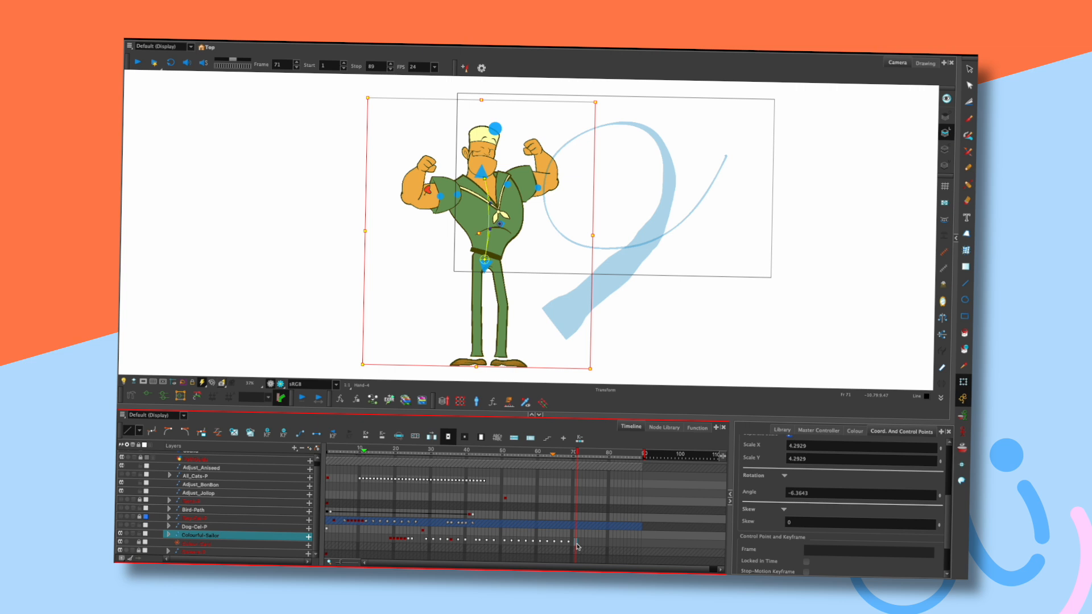
mouse_move(561, 454)
mouse_down()
mouse_move(554, 451)
mouse_move(578, 452)
mouse_move(543, 449)
mouse_move(570, 450)
mouse_move(557, 451)
mouse_up()
click(283, 434)
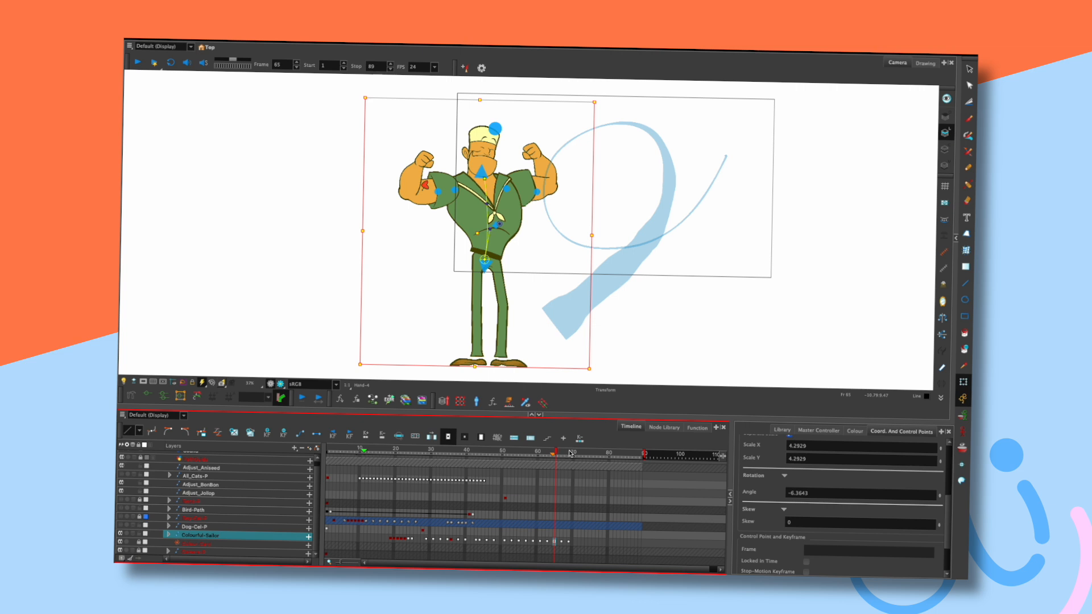
click(571, 452)
click(557, 453)
click(575, 541)
key(ctrl+v)
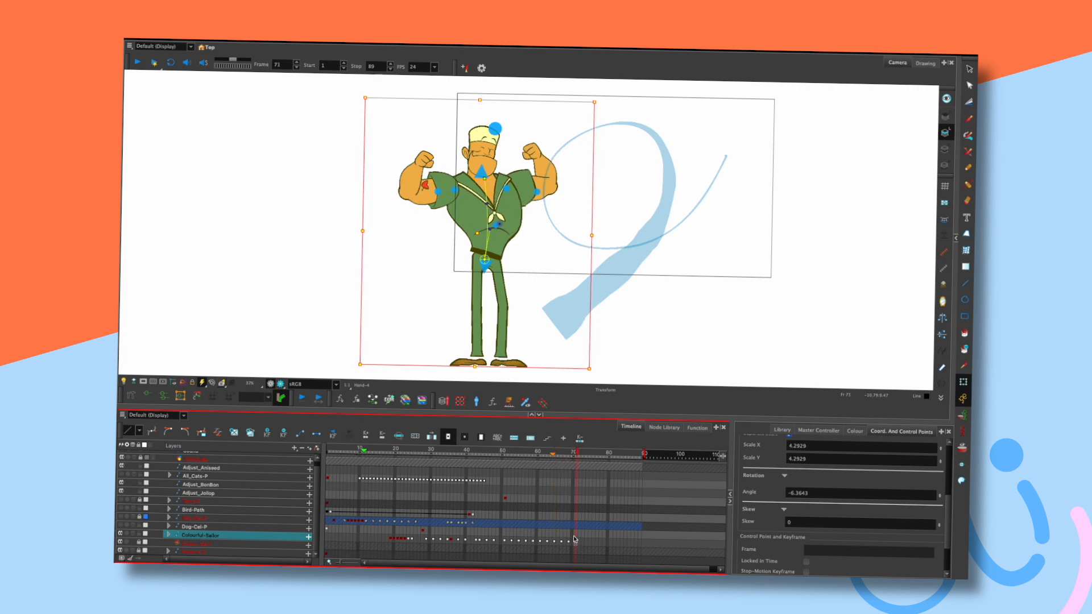
key(Return)
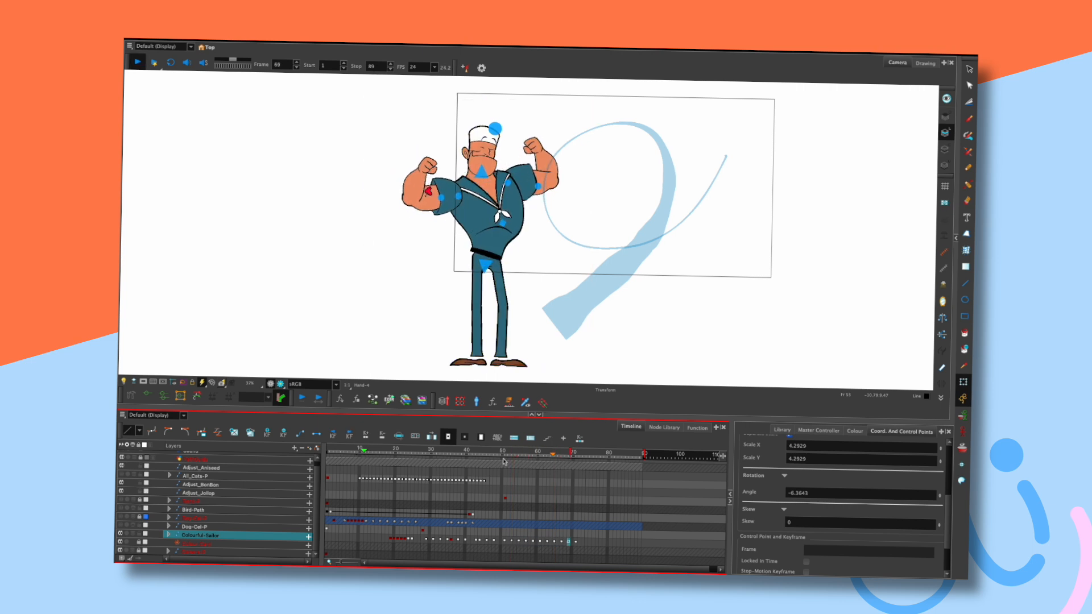
key(Return)
drag(575, 451, 583, 452)
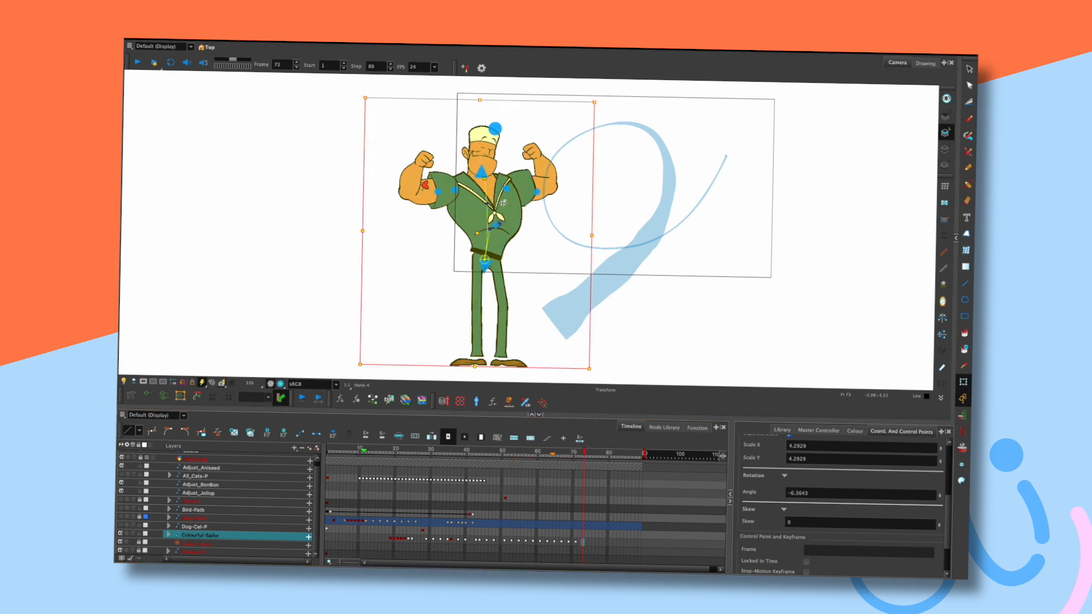
click(533, 221)
Key a slight torso nudge at frame 73 and flip frames to compare.
drag(486, 206, 488, 209)
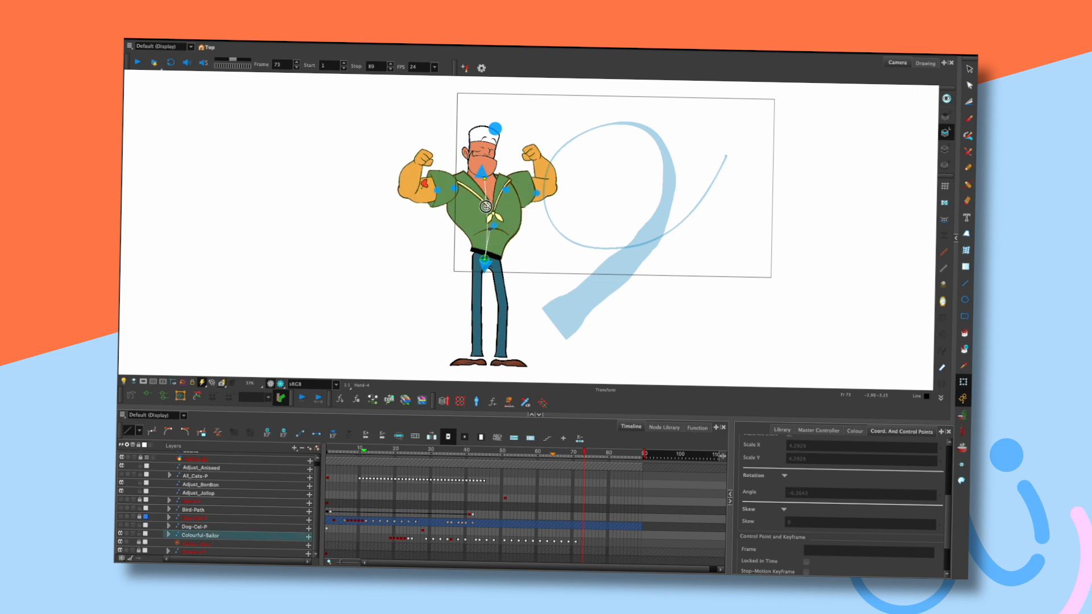
key(comma)
key(comma)
key(period)
key(period)
key(comma)
key(comma)
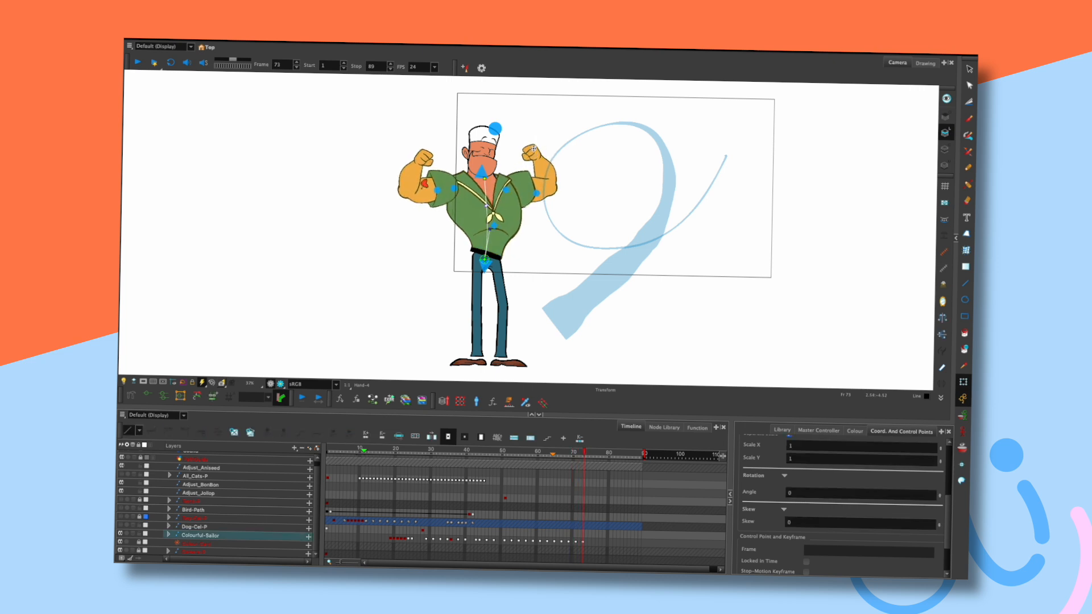
key(period)
key(period)
Inspect the left fist and sailor rig while flipping frames 70–72 to check the arms.
click(424, 156)
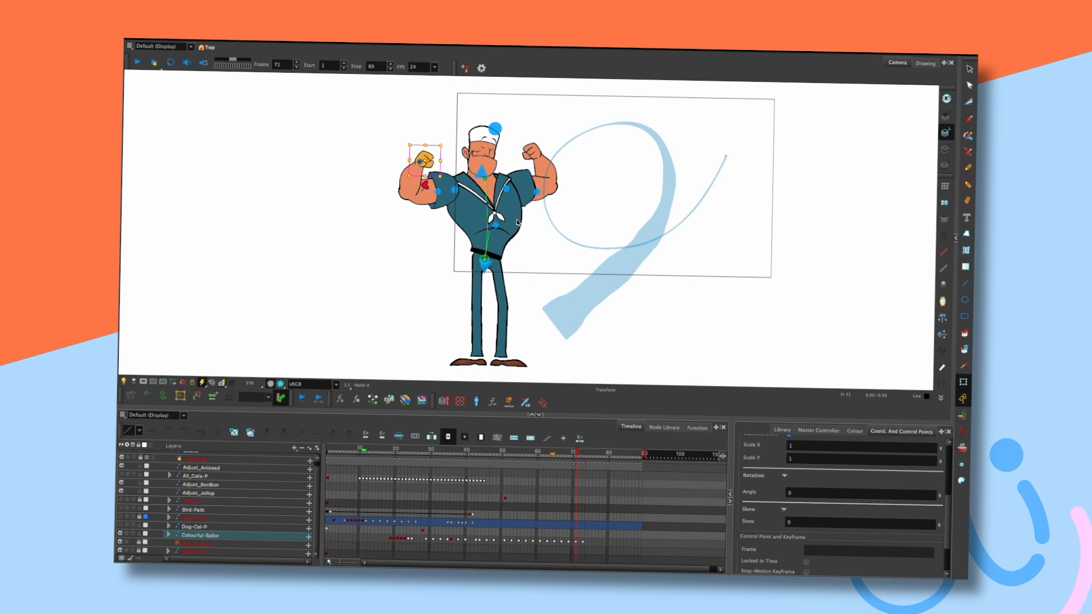
click(523, 278)
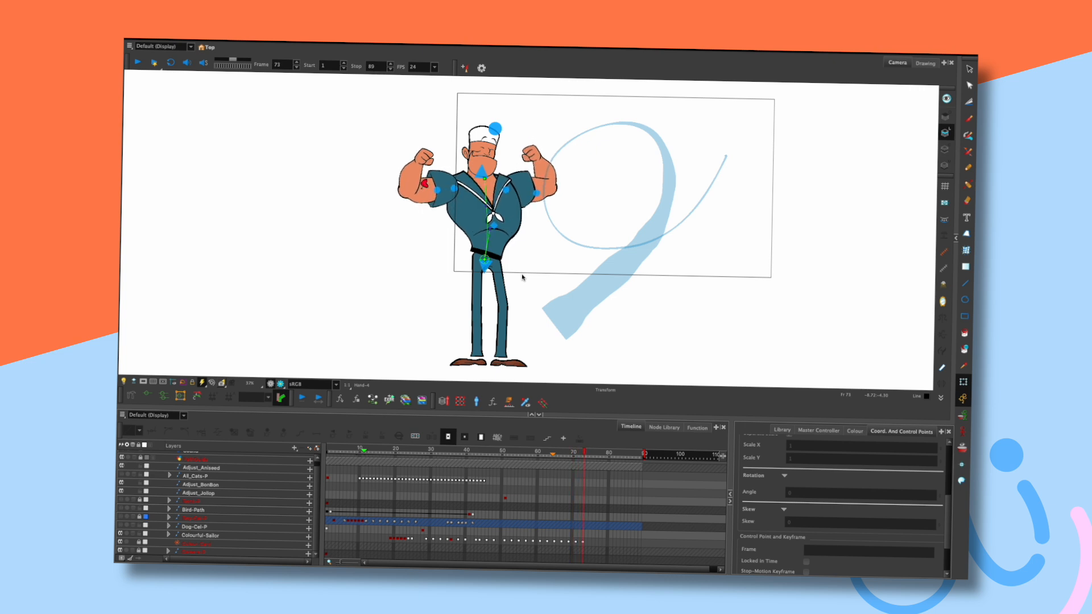
click(481, 173)
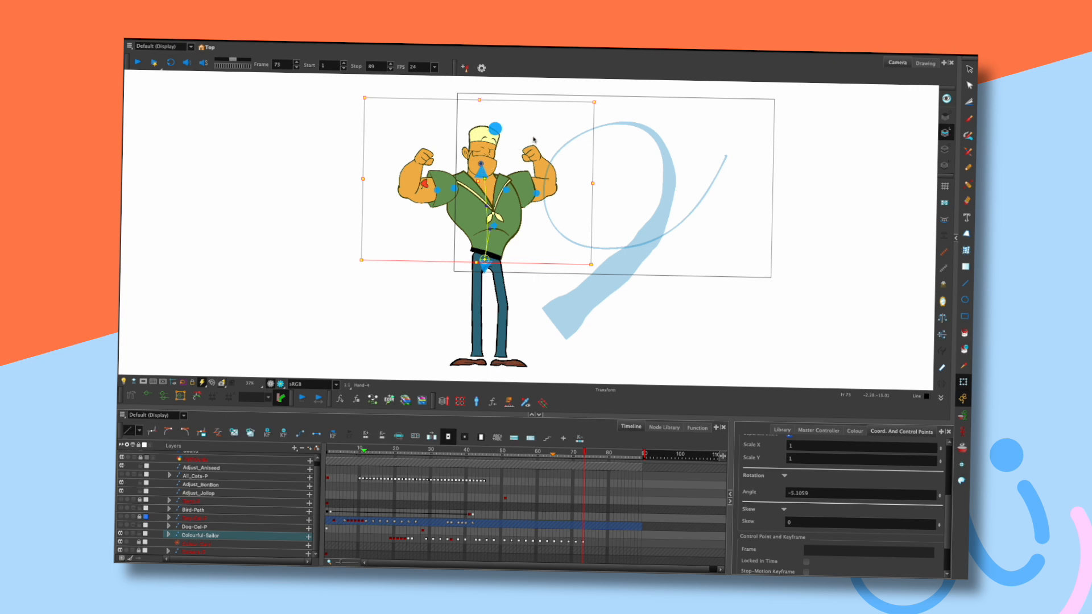
click(809, 143)
key(comma)
key(comma)
key(comma)
key(period)
key(comma)
key(comma)
key(comma)
key(period)
key(period)
key(period)
key(period)
key(period)
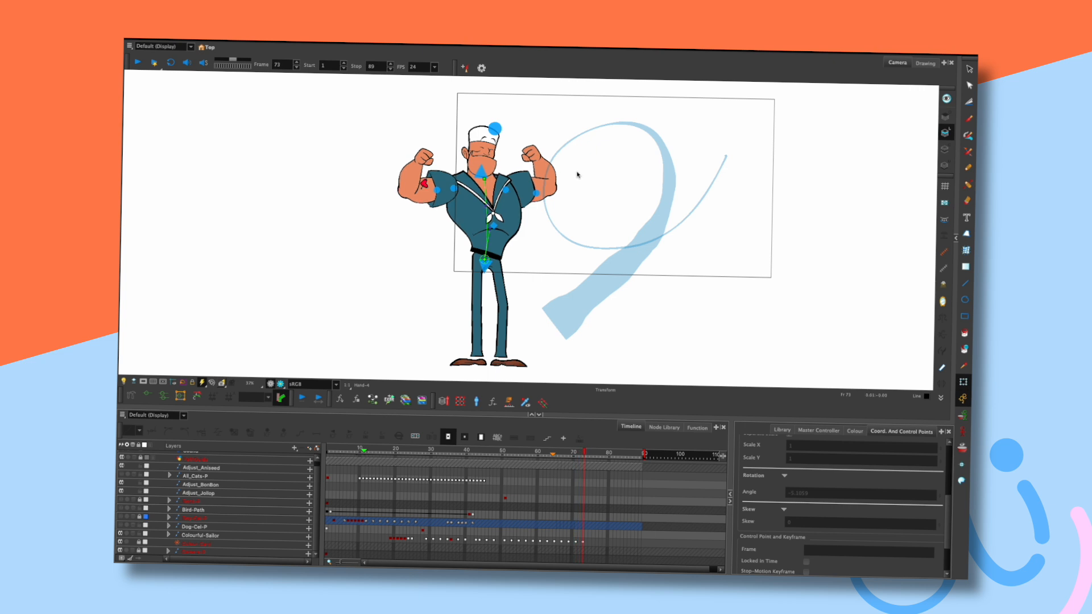
click(574, 174)
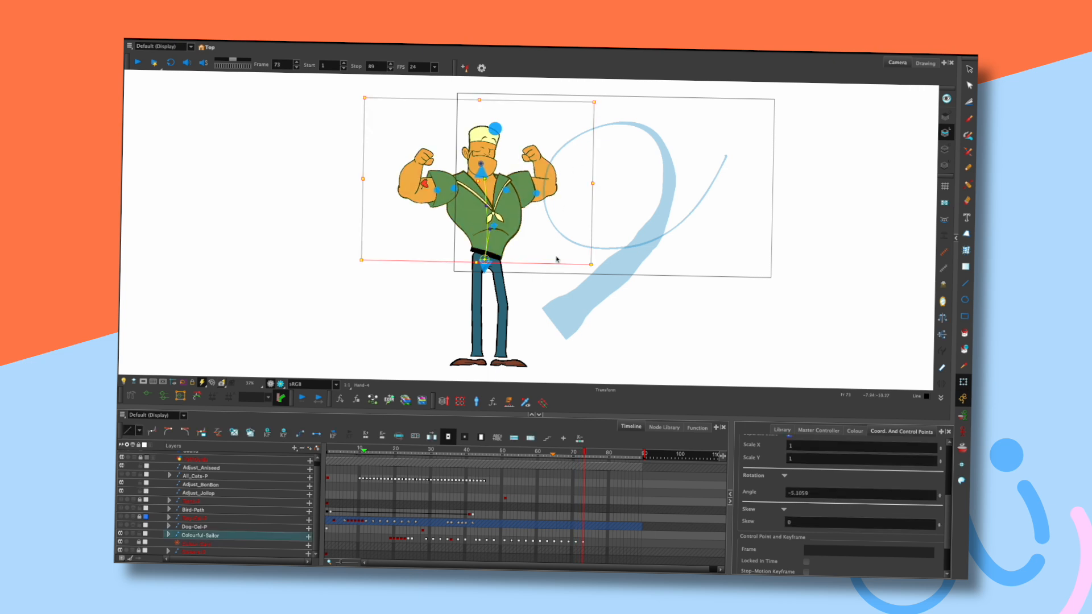
Play the animation, then replay it from frame 1.
key(Return)
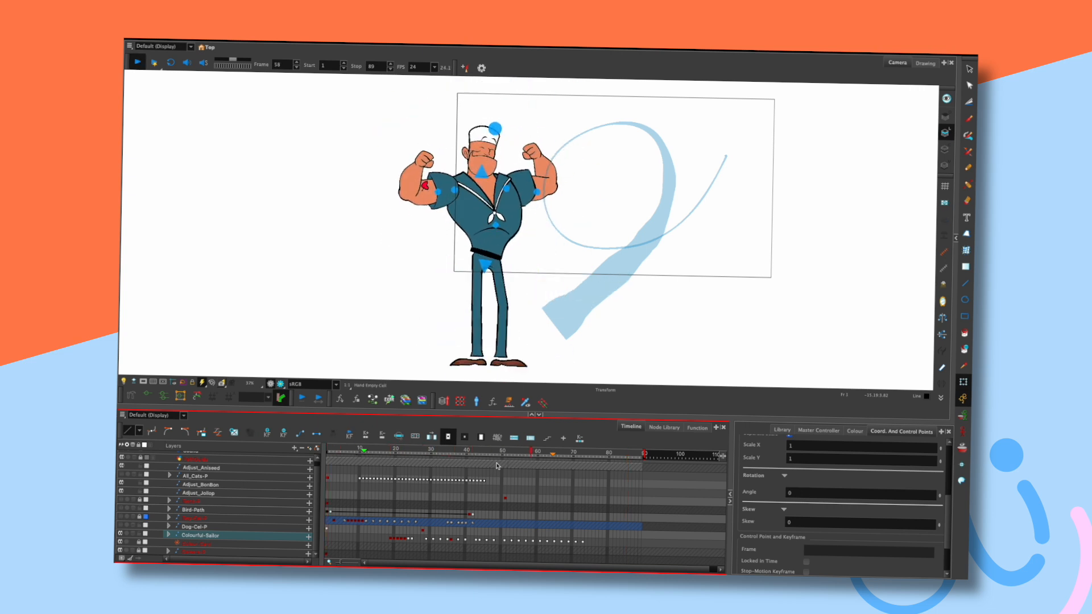
key(Return)
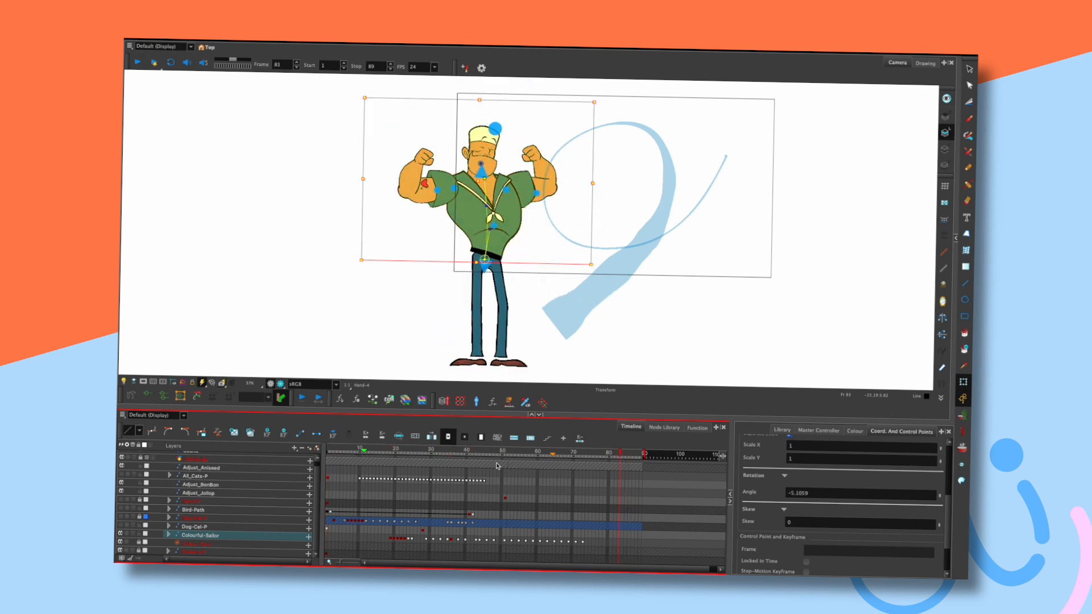
key(shift+comma)
key(Return)
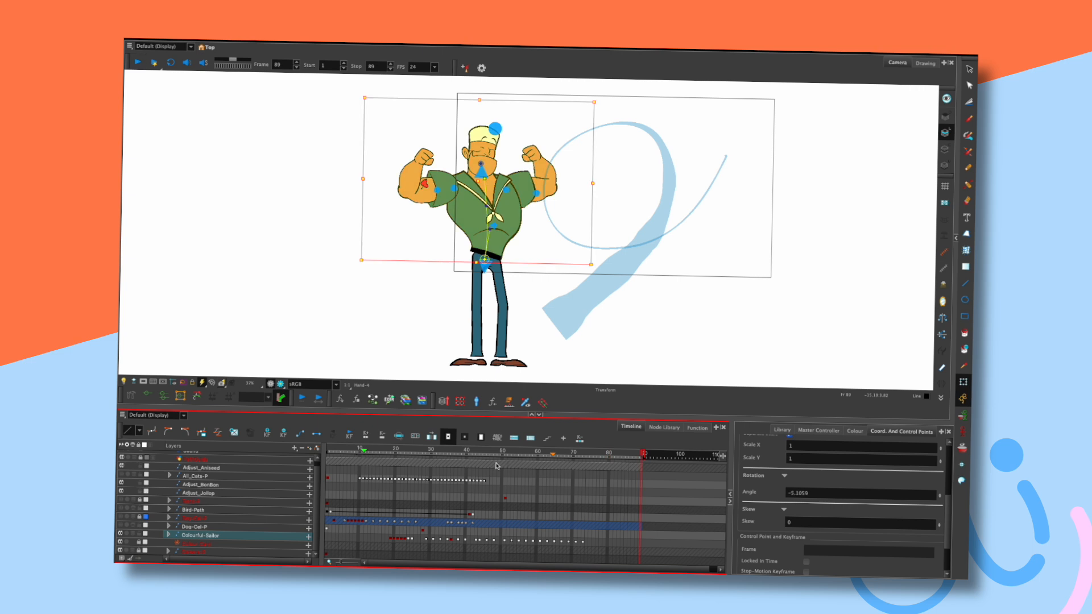
key(shift+comma)
key(Return)
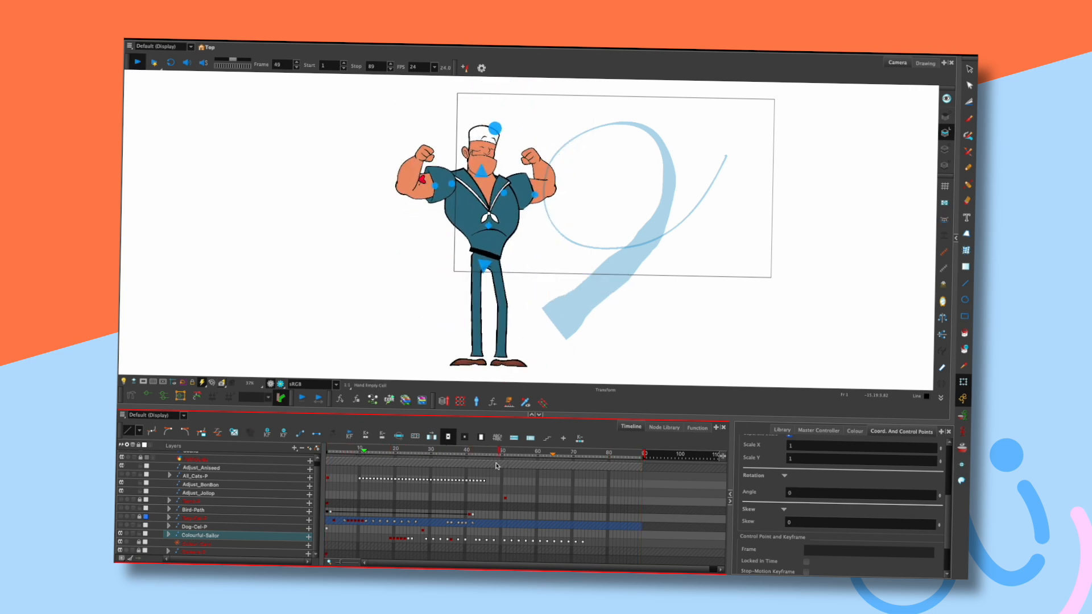
Turn on the Camera Mask and play the scene from frame 1.
key(Return)
click(140, 381)
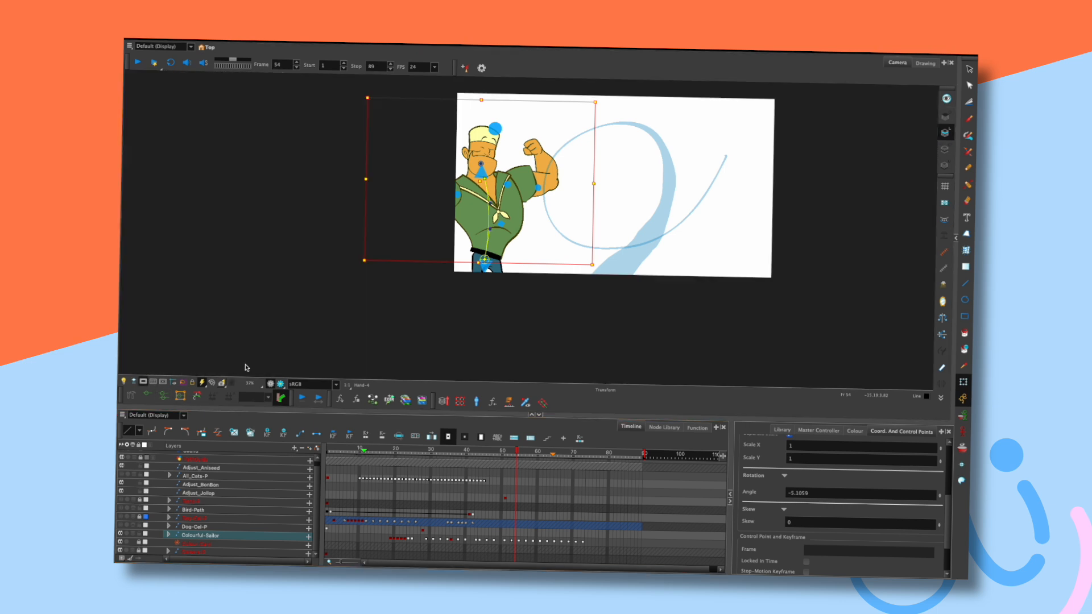
key(shift+comma)
key(Return)
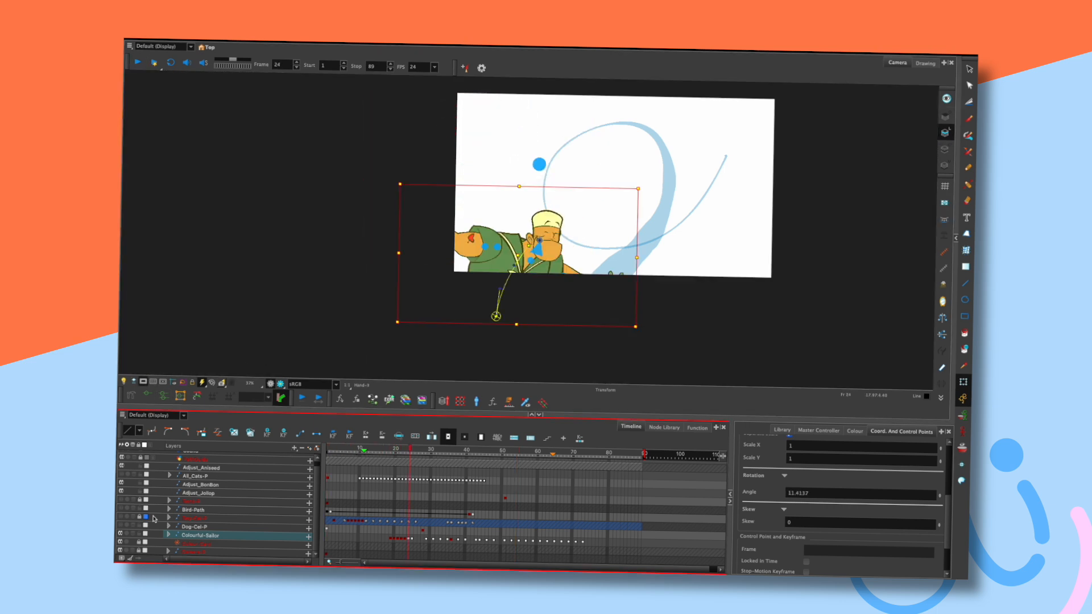
Show the blond boy character's layer and replay the scene, stopping at frame 48.
click(120, 518)
key(shift+comma)
key(Return)
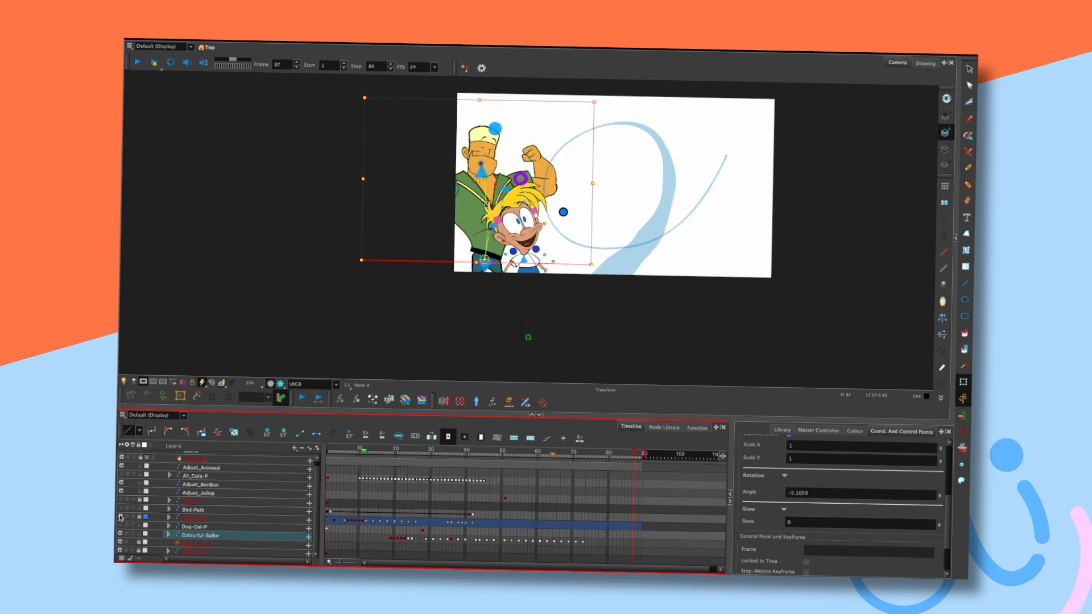
key(shift+comma)
key(Return)
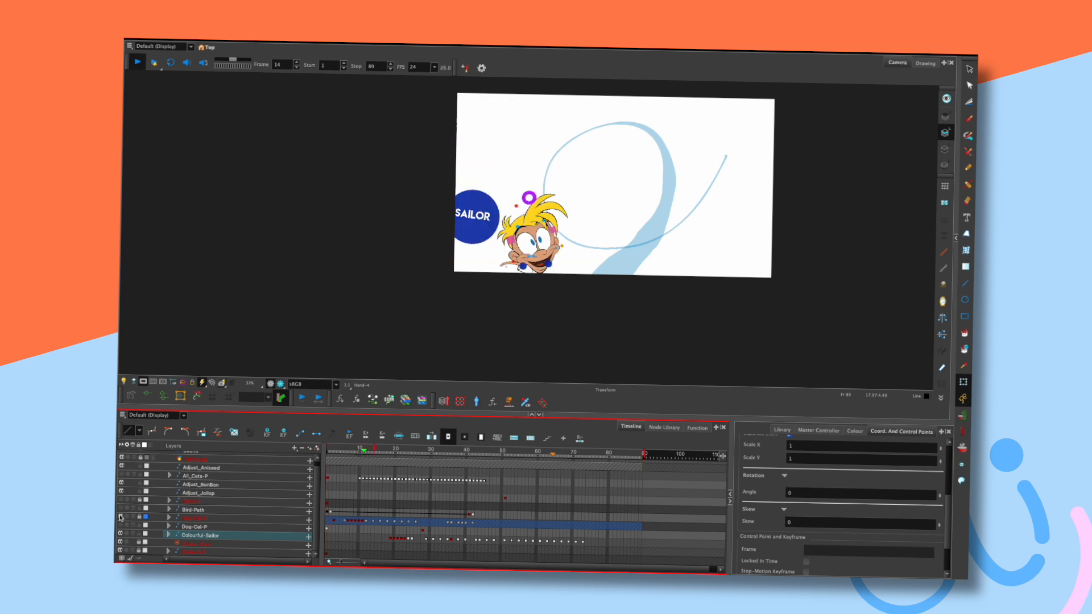
key(Return)
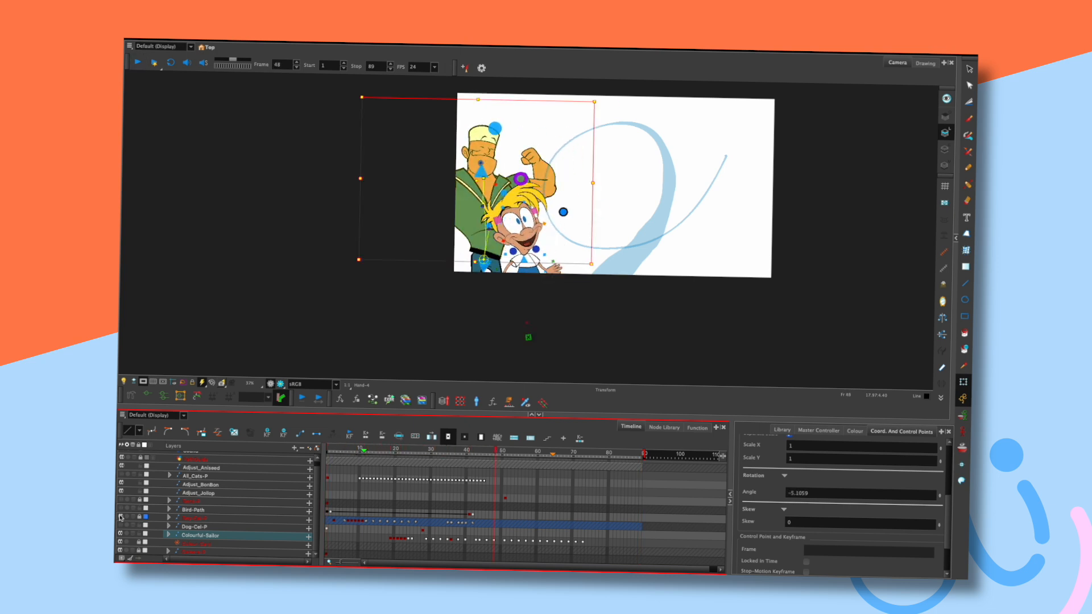